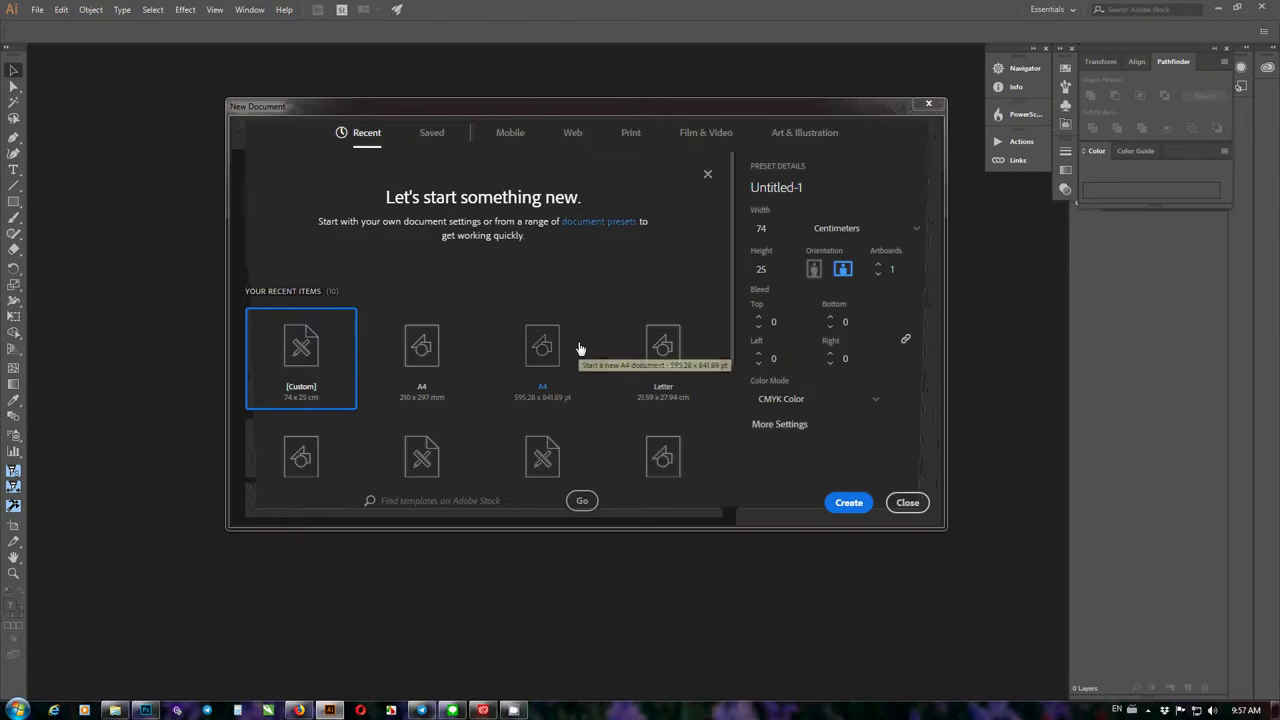
# Create the 74 × 25 cm landscape CMYK document and add a circle 20 cm wide and 20 cm high
pyautogui.click(856, 506)
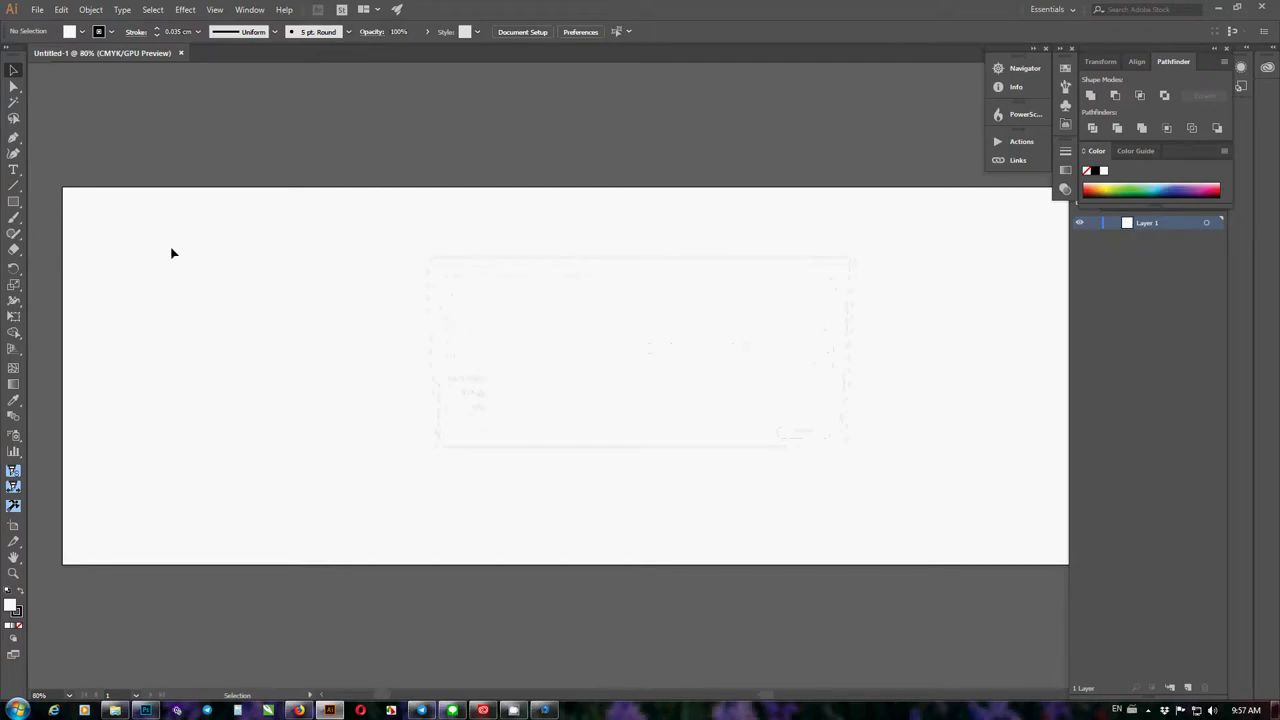
pyautogui.click(13, 202)
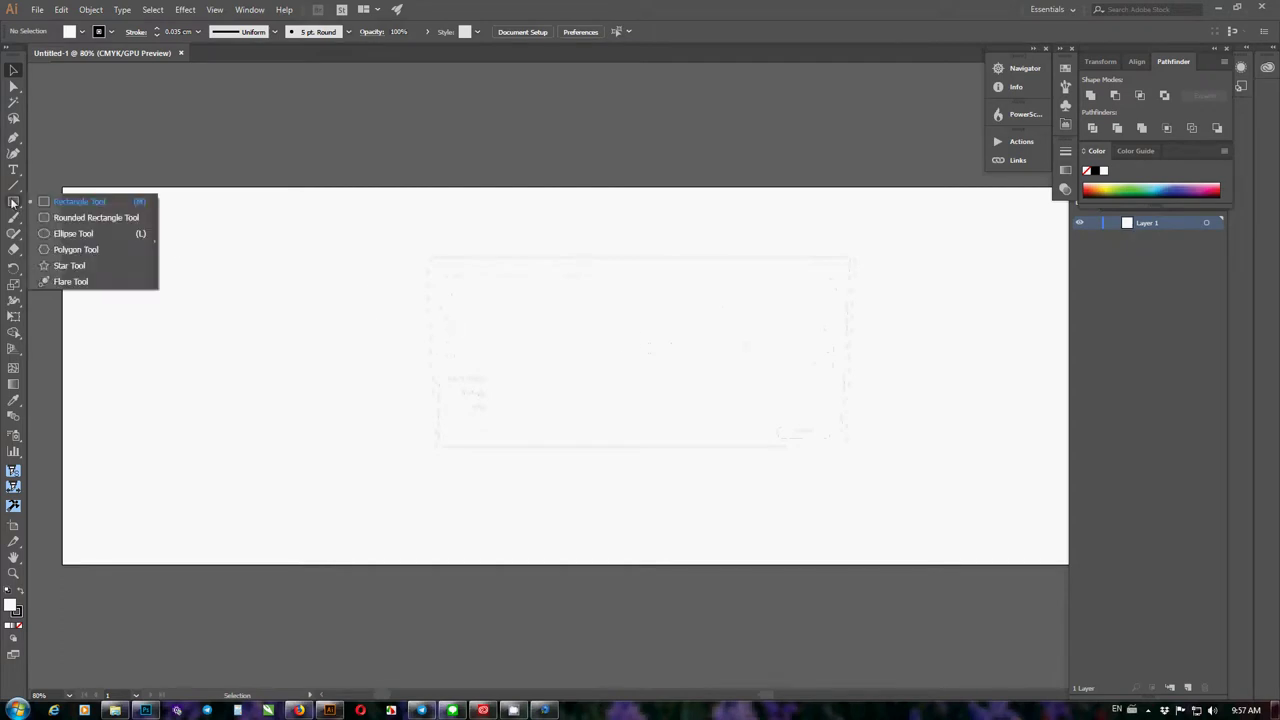
pyautogui.click(94, 234)
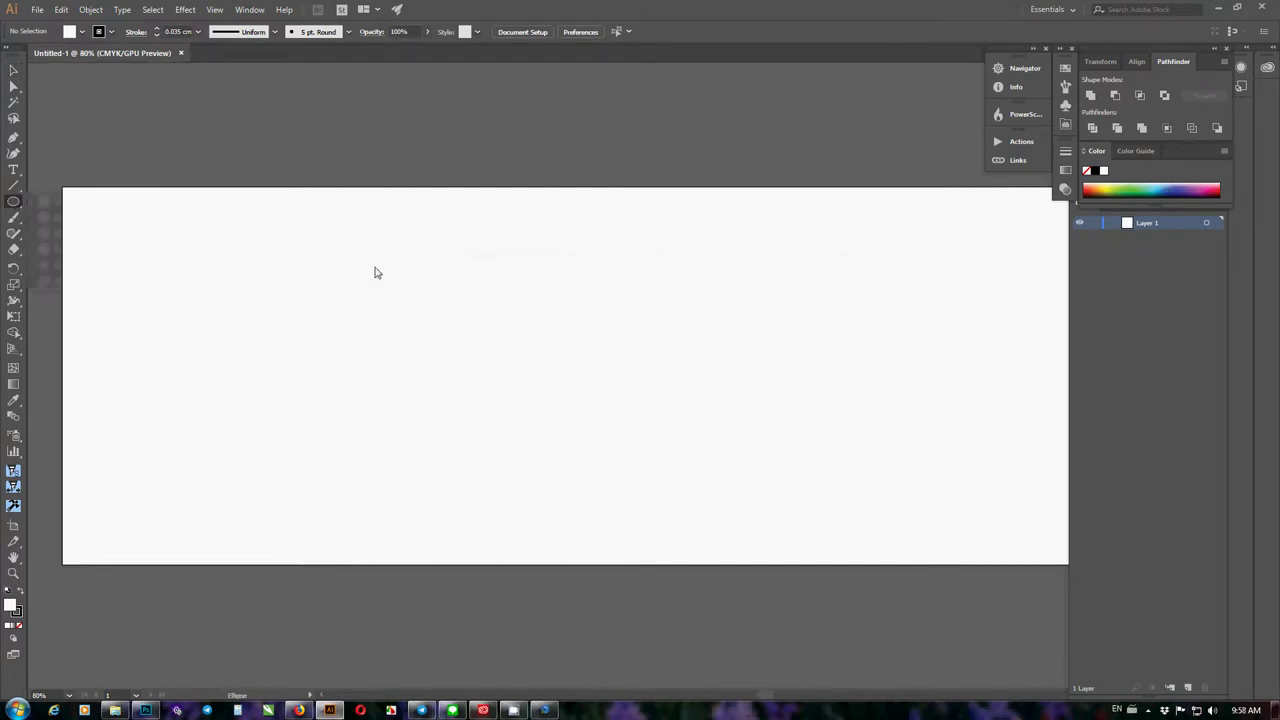
pyautogui.click(631, 296)
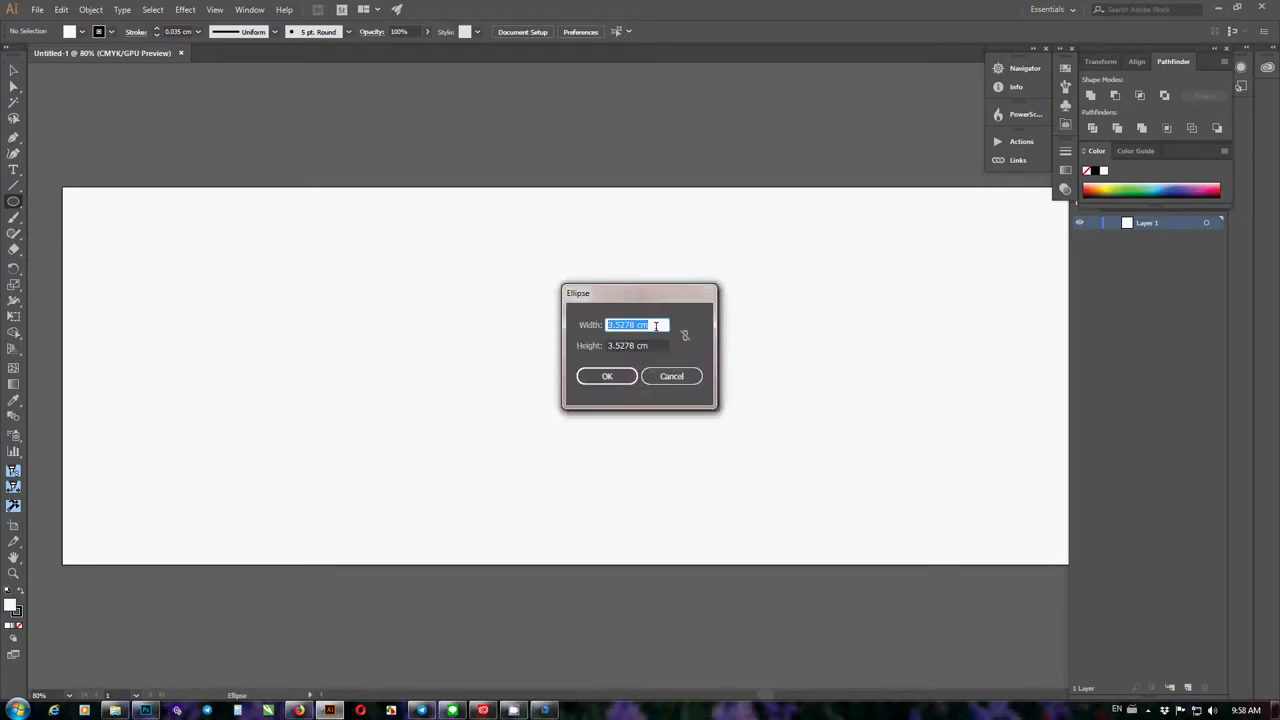
pyautogui.write('20')
pyautogui.press('Tab')
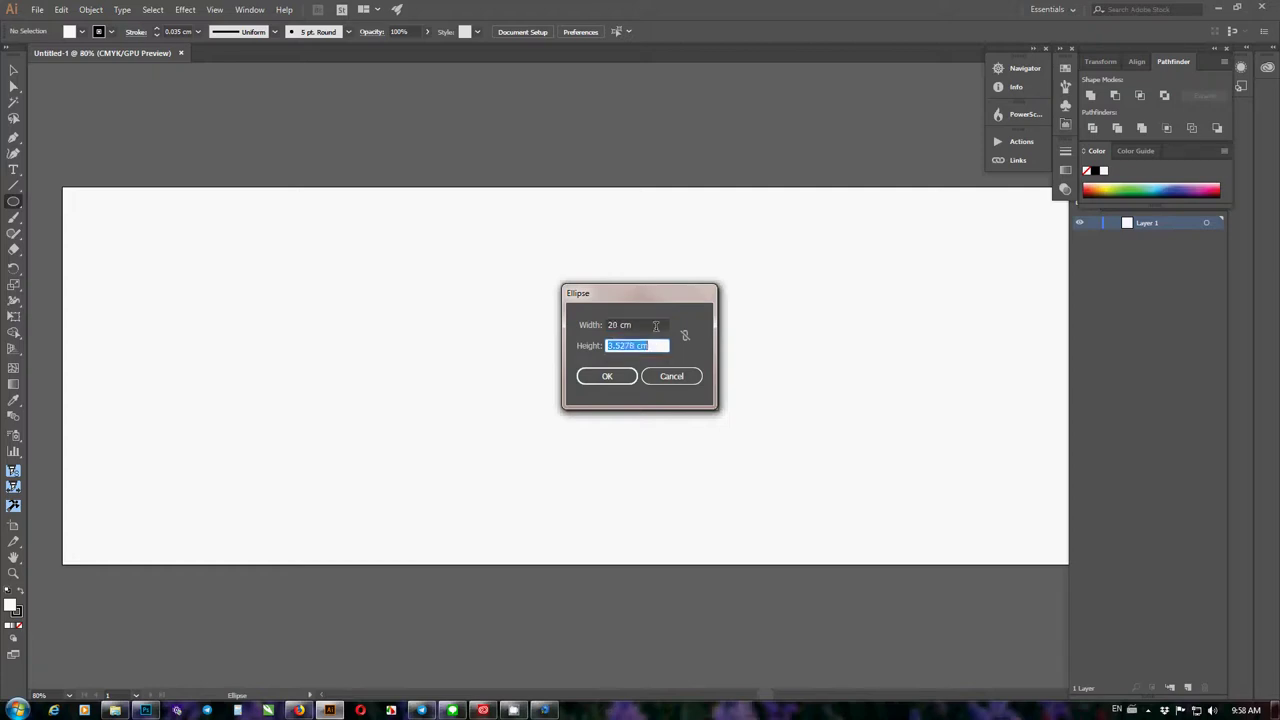
pyautogui.write('20')
pyautogui.click(607, 376)
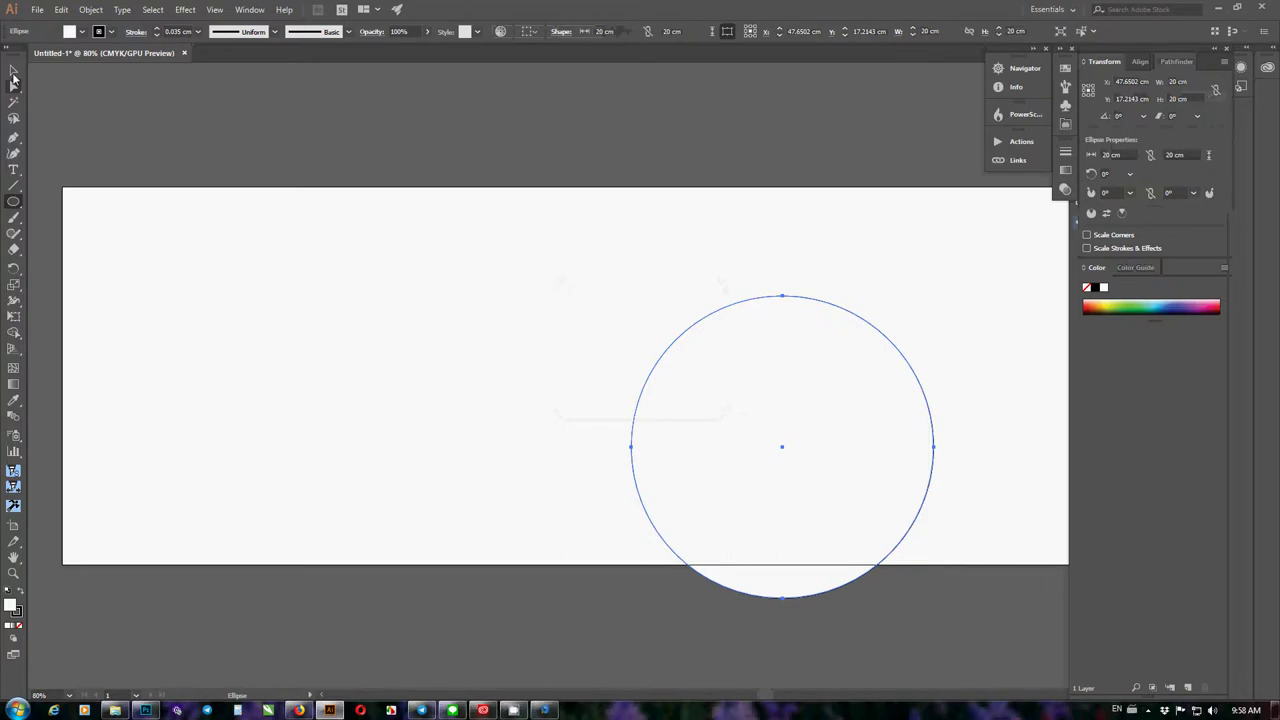
# Move the circle off the artboard into the empty canvas area above it
pyautogui.click(13, 70)
pyautogui.scroll(-2, 391, 323)
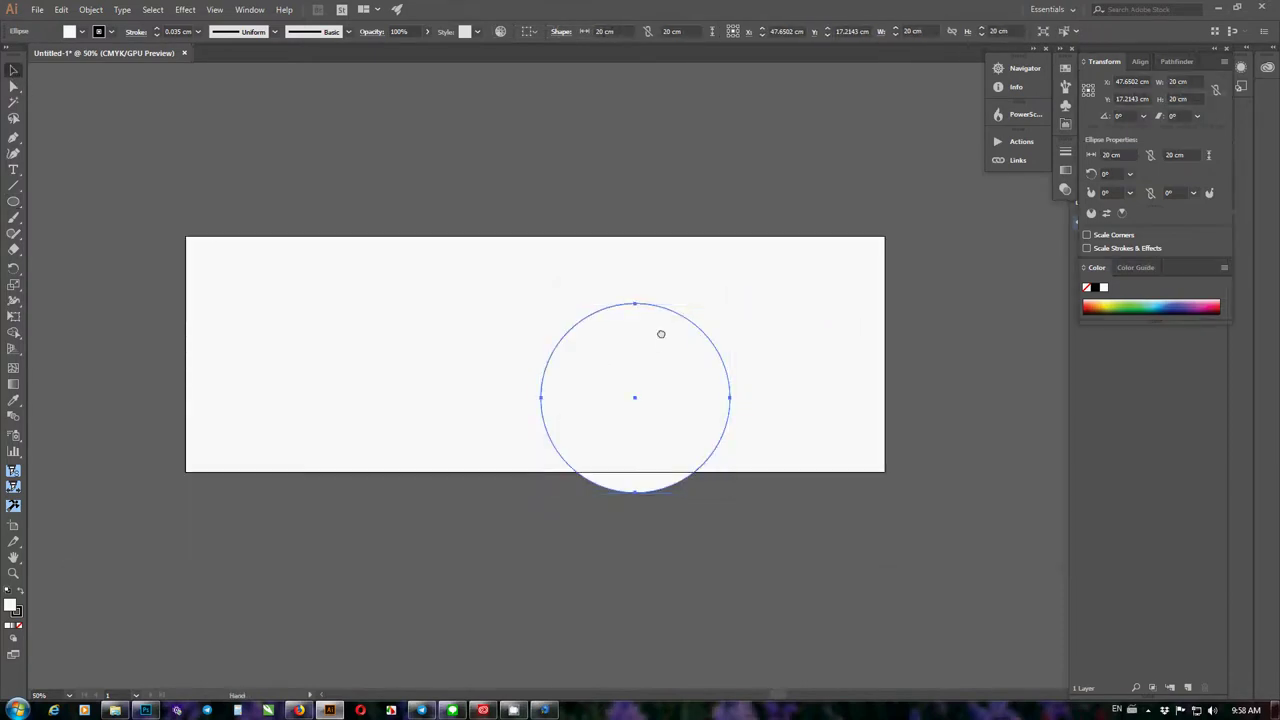
pyautogui.moveTo(661, 334); pyautogui.dragTo(651, 460)
pyautogui.moveTo(659, 530); pyautogui.dragTo(554, 228)
pyautogui.scroll(2, 541, 163)
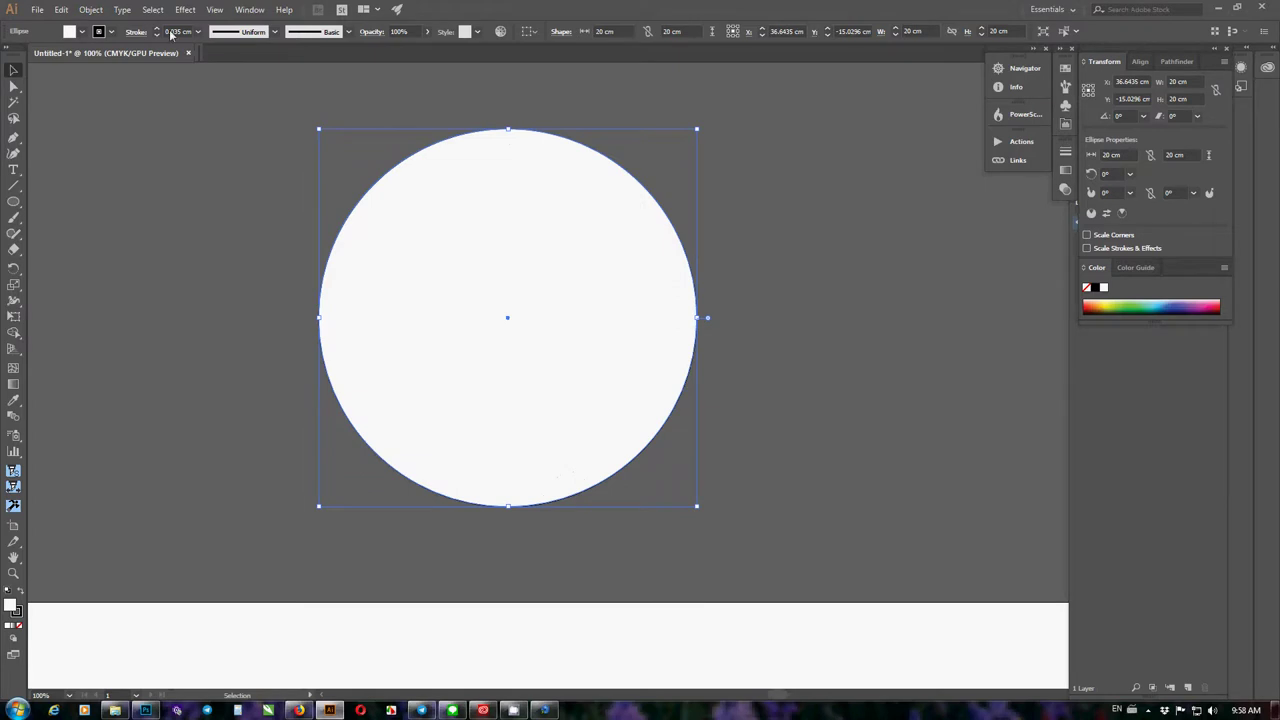
# Set the circle's stroke weight to 0.3 cm and its fill to none
pyautogui.click(198, 31)
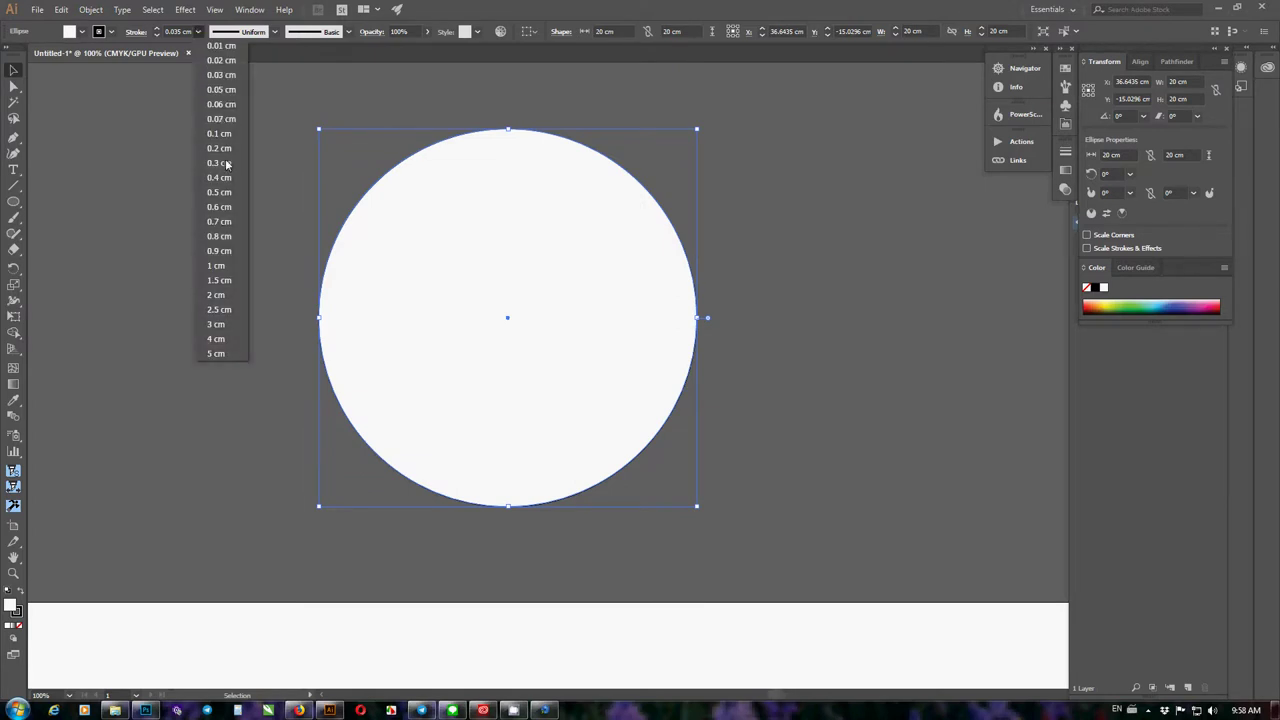
pyautogui.click(224, 163)
pyautogui.click(81, 32)
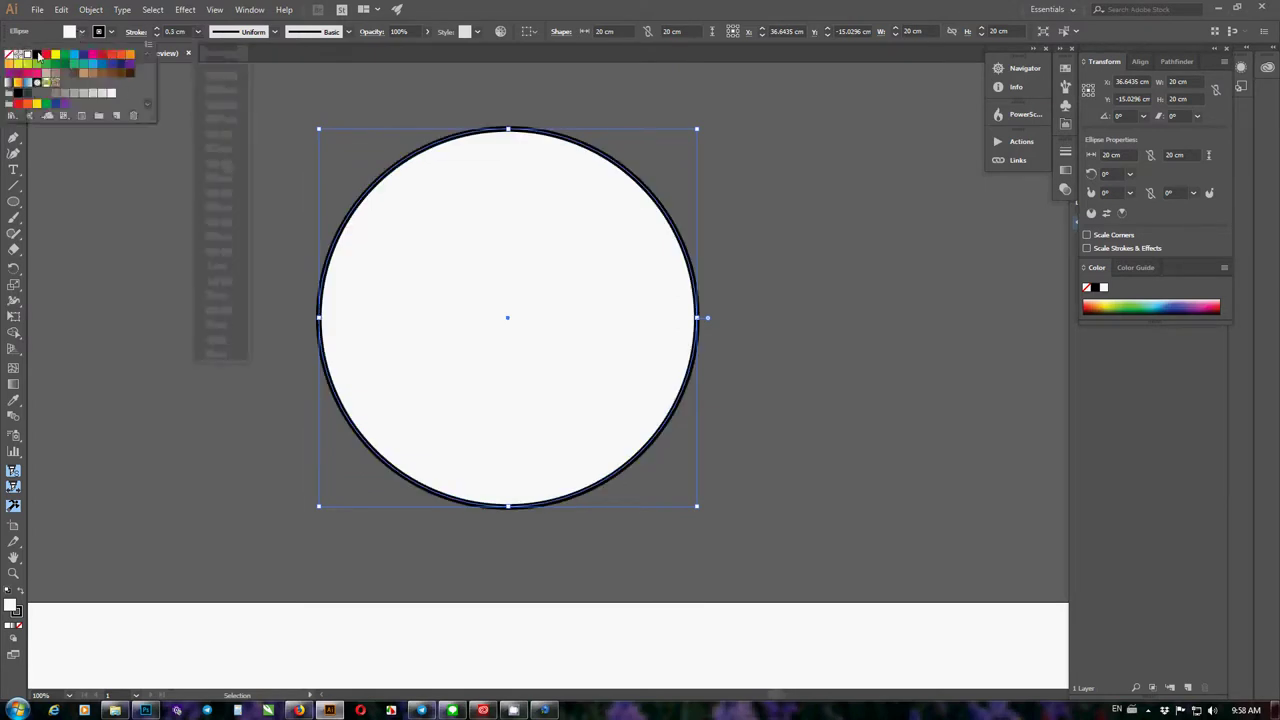
pyautogui.click(9, 58)
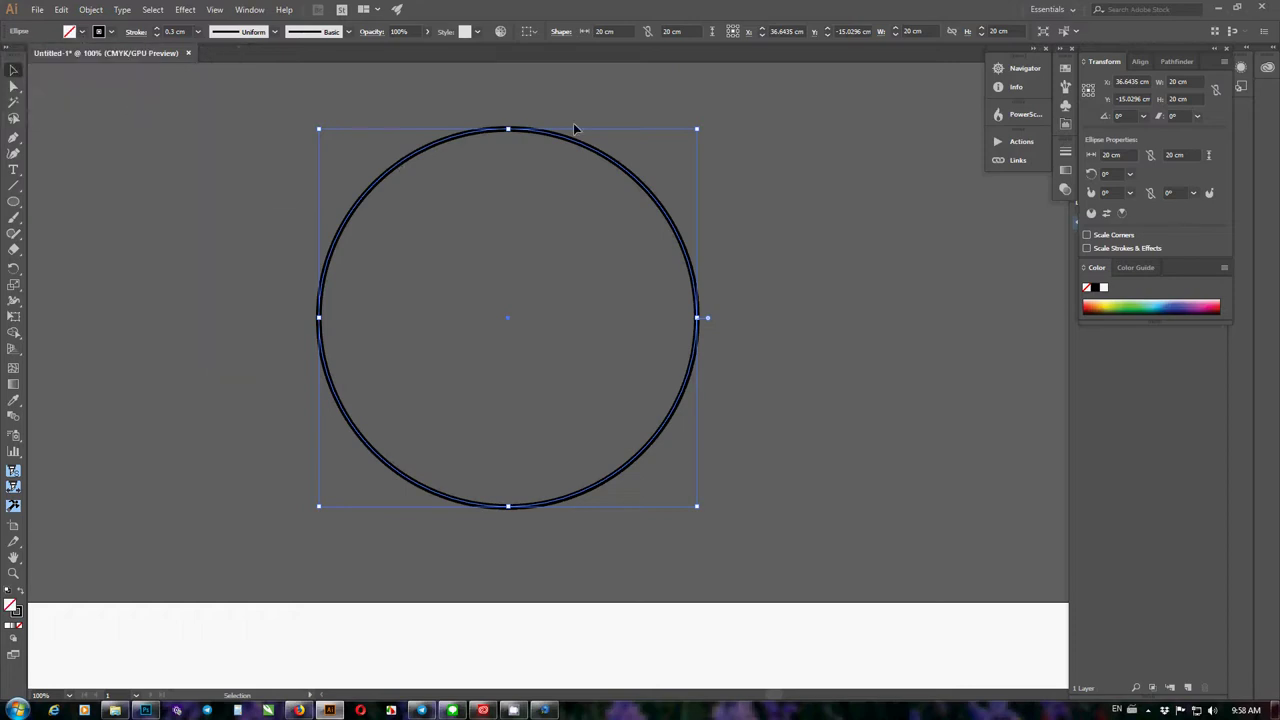
pyautogui.click(764, 130)
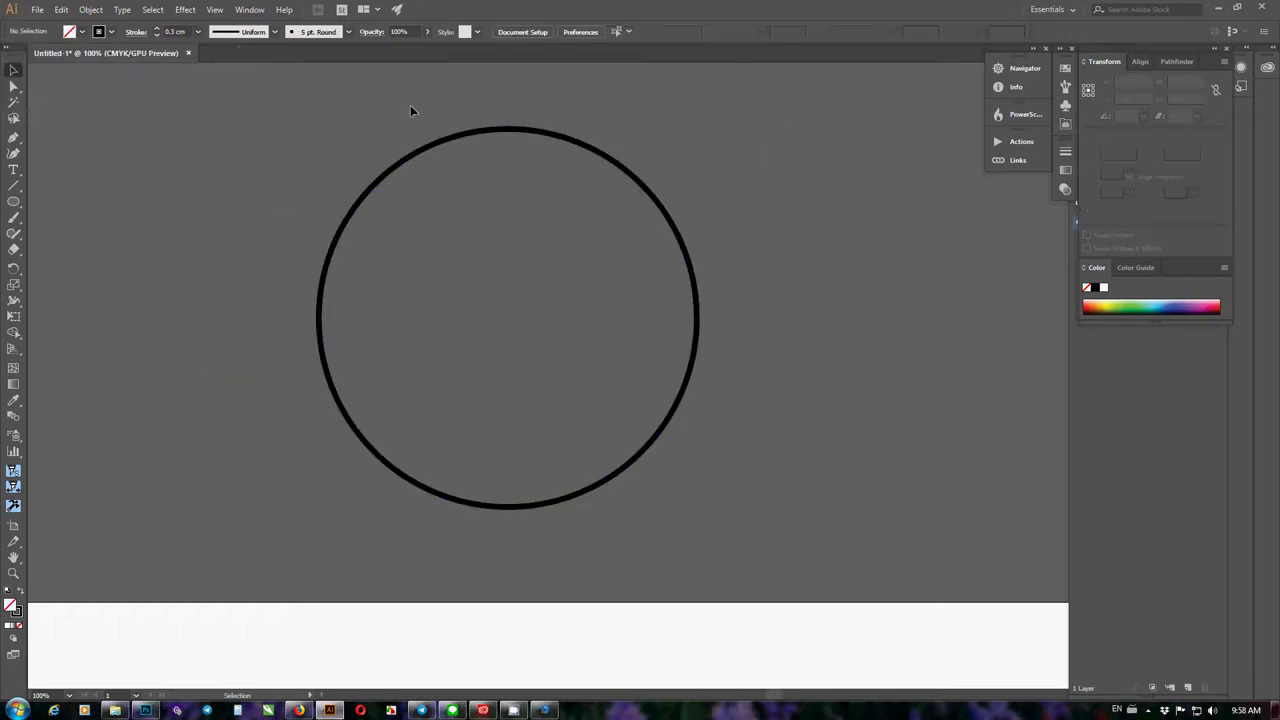
# Show the rulers and place one vertical and one horizontal guide across the circle
pyautogui.click(214, 10)
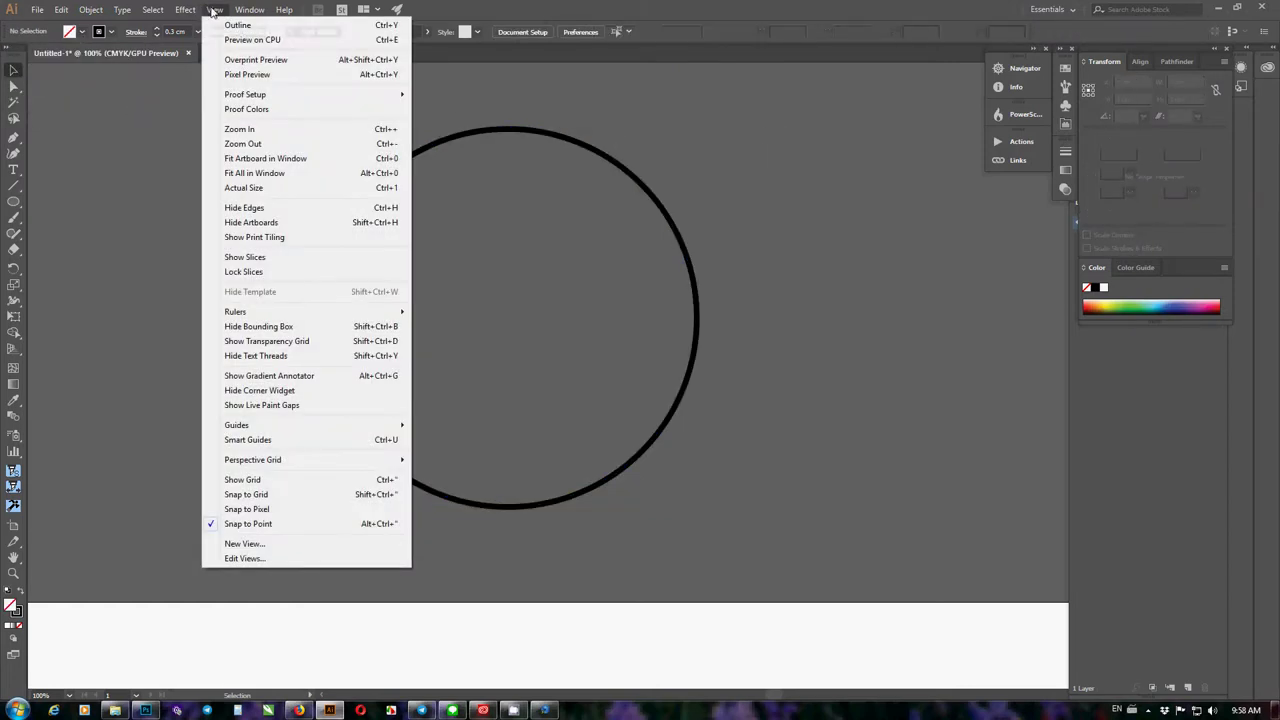
pyautogui.moveTo(312, 431)
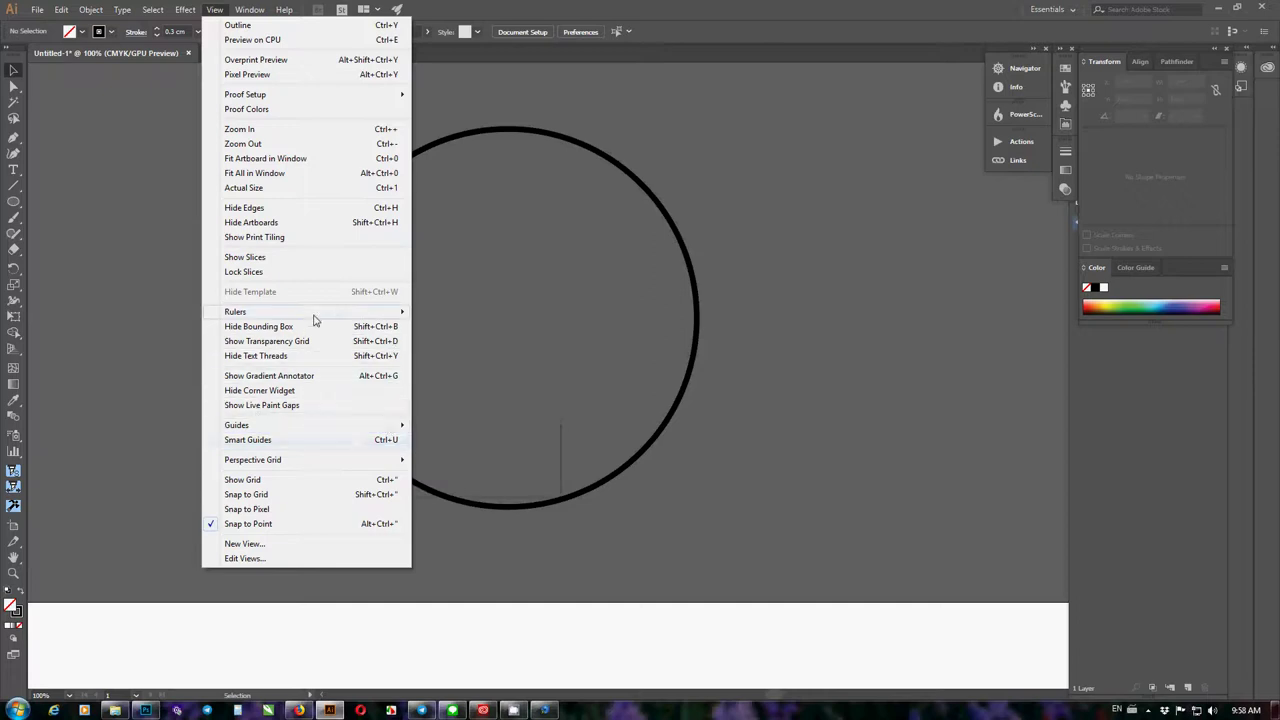
pyautogui.moveTo(363, 317)
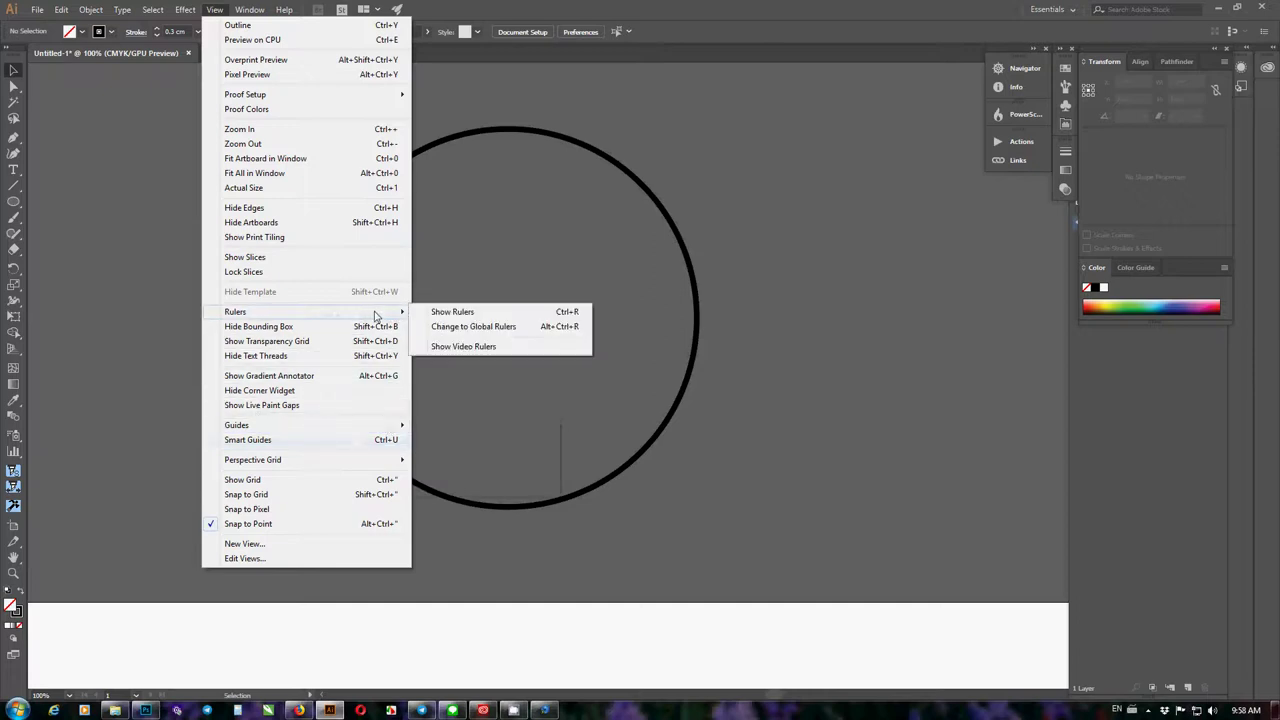
pyautogui.click(538, 318)
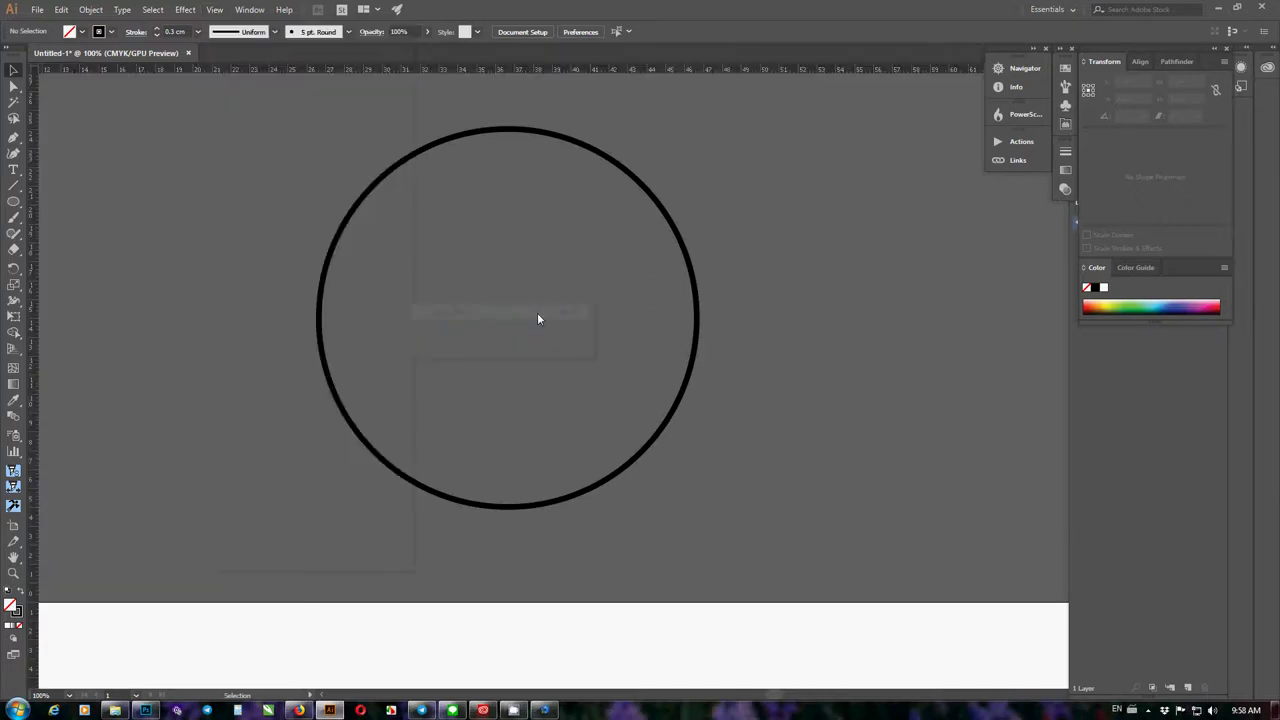
pyautogui.click(602, 156)
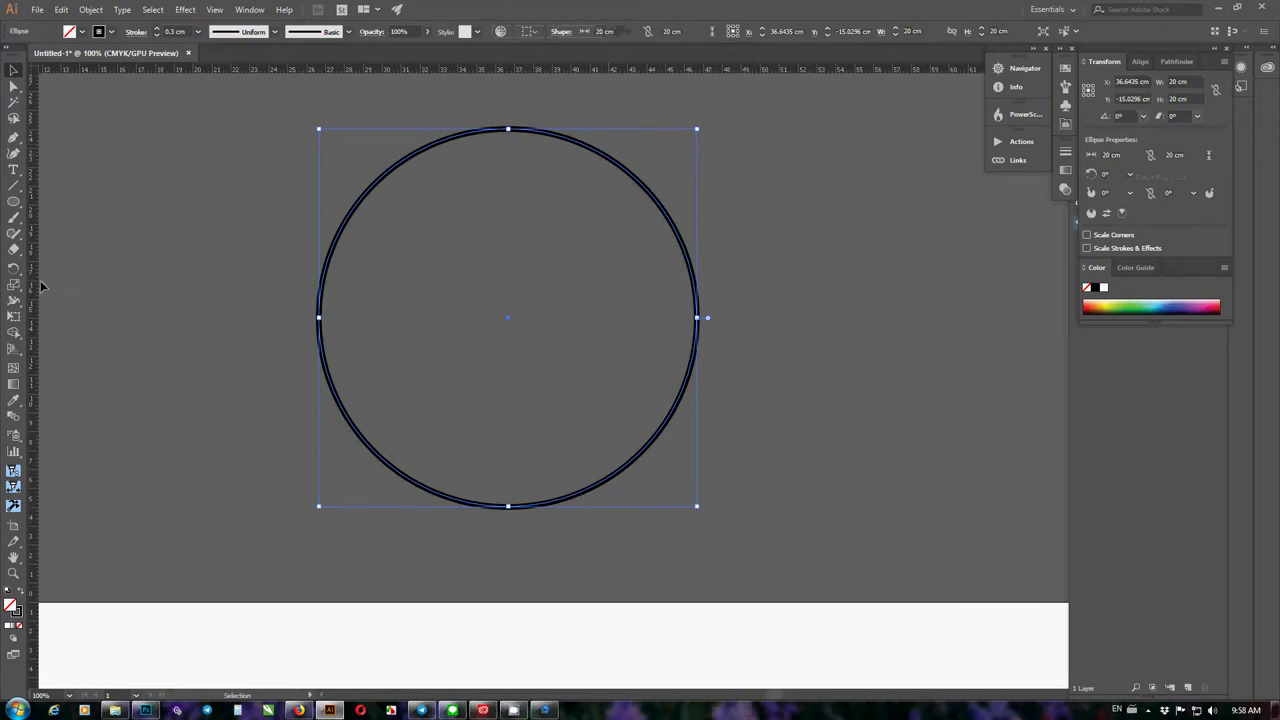
pyautogui.moveTo(38, 285); pyautogui.dragTo(552, 287)
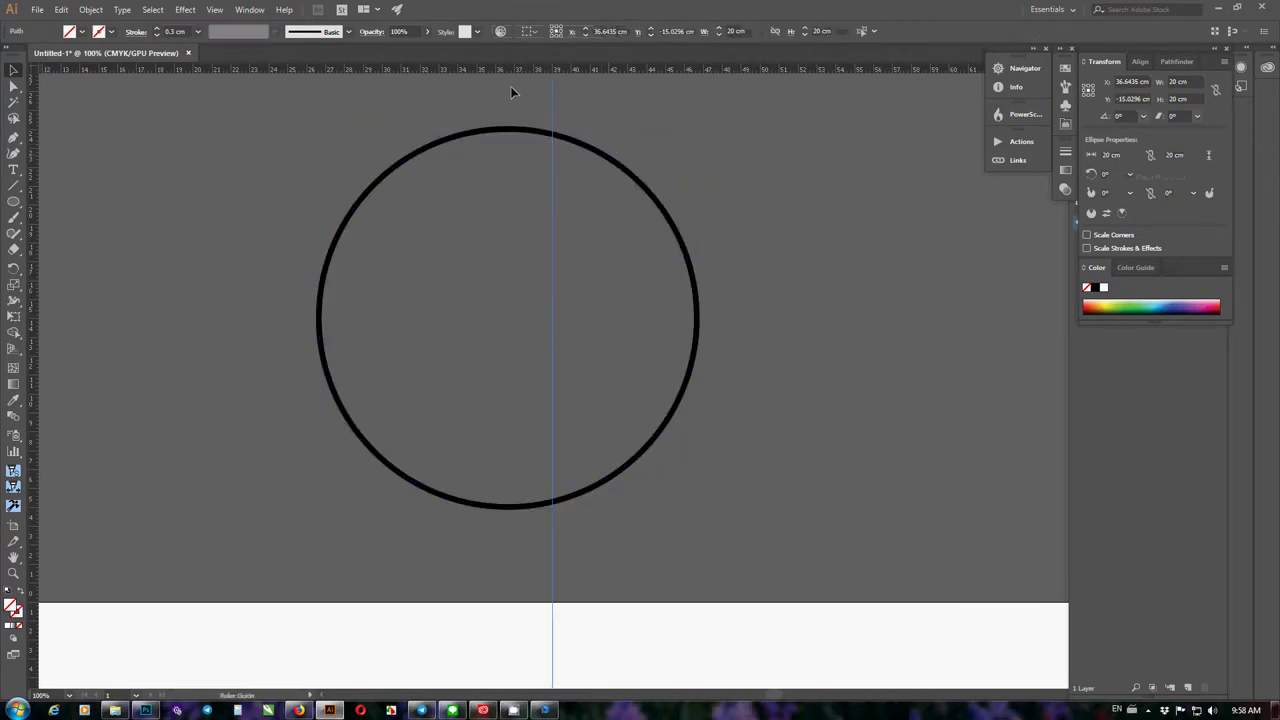
pyautogui.moveTo(522, 68); pyautogui.dragTo(523, 365)
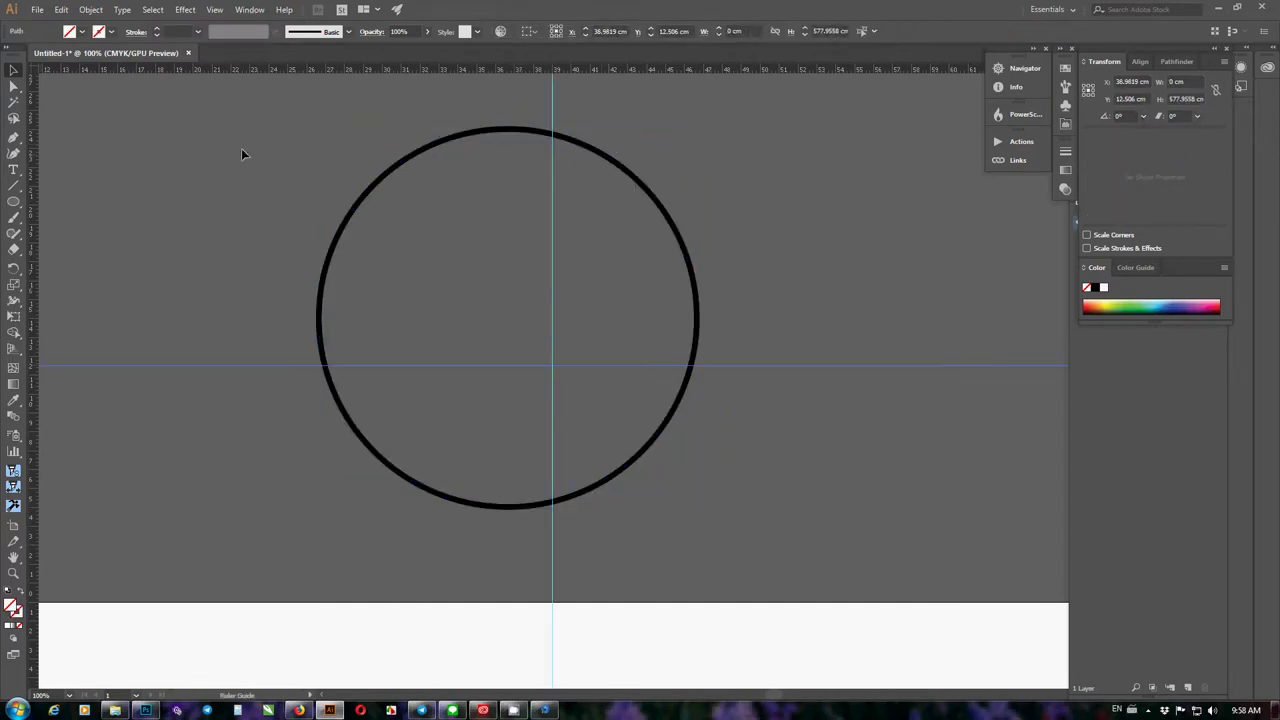
# Align the circle and both guides to each other's centres horizontally and vertically
pyautogui.hotkey('ctrl', 'a')
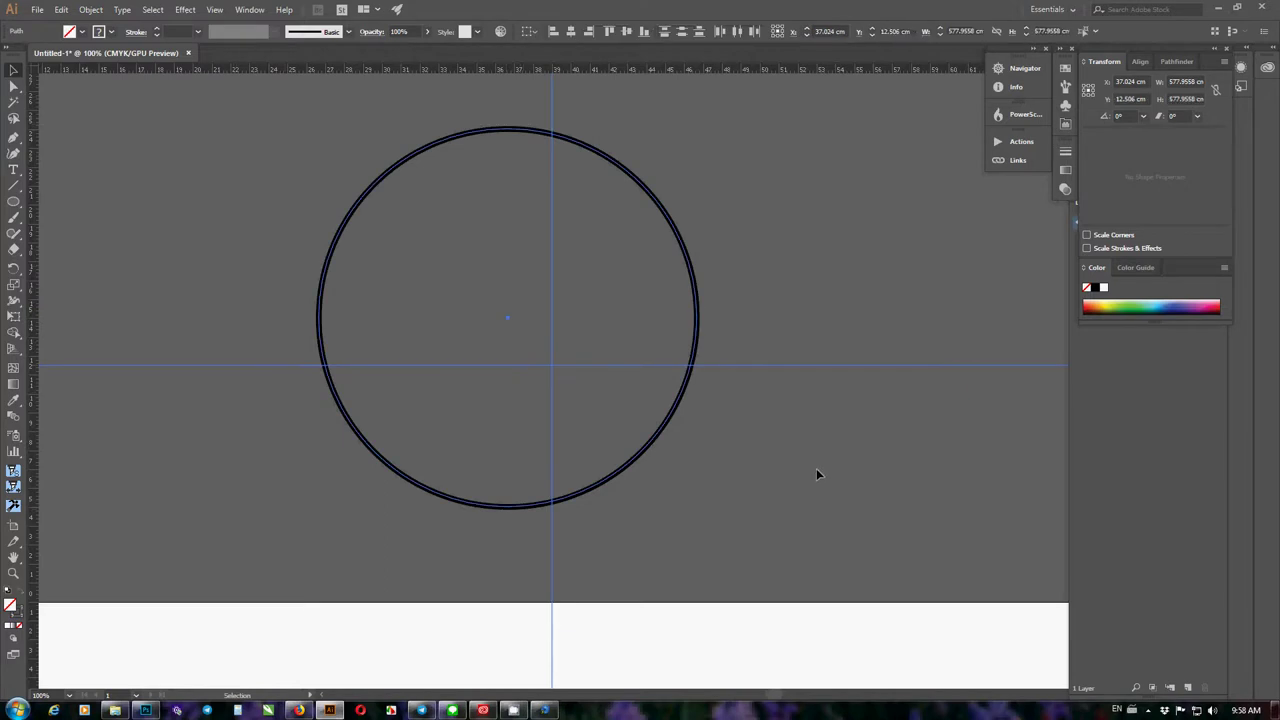
pyautogui.click(572, 32)
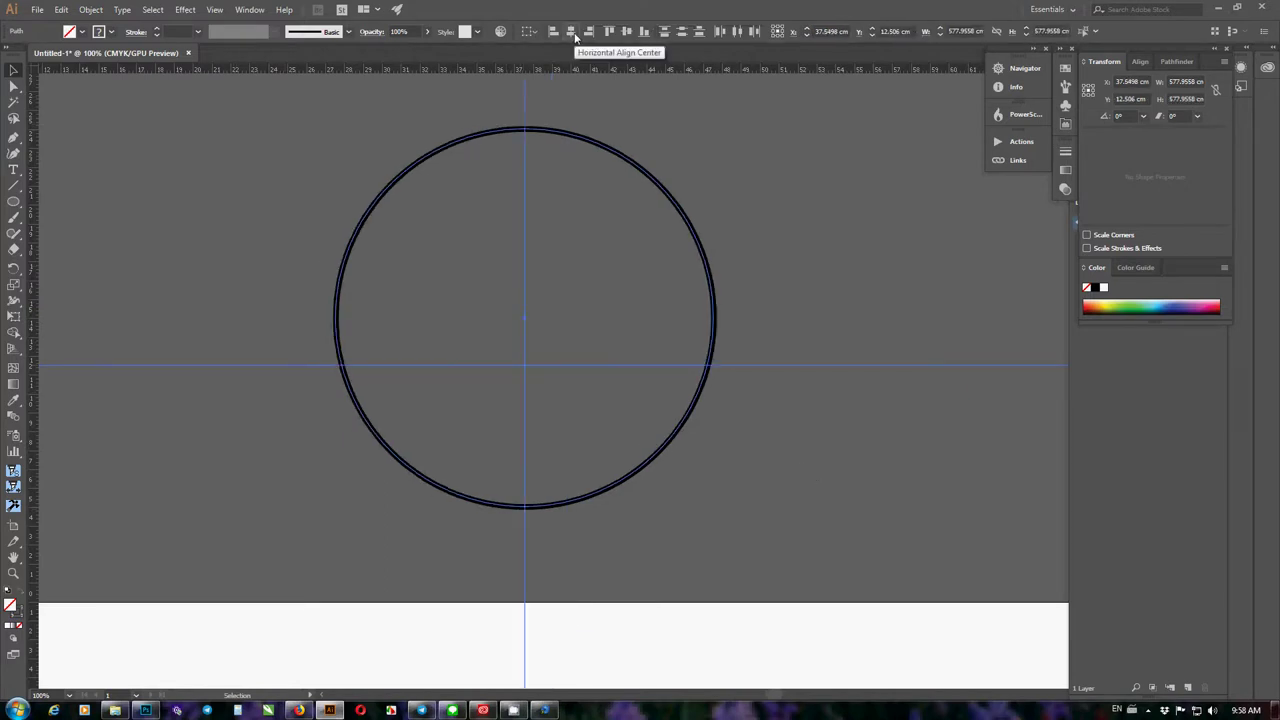
pyautogui.click(626, 33)
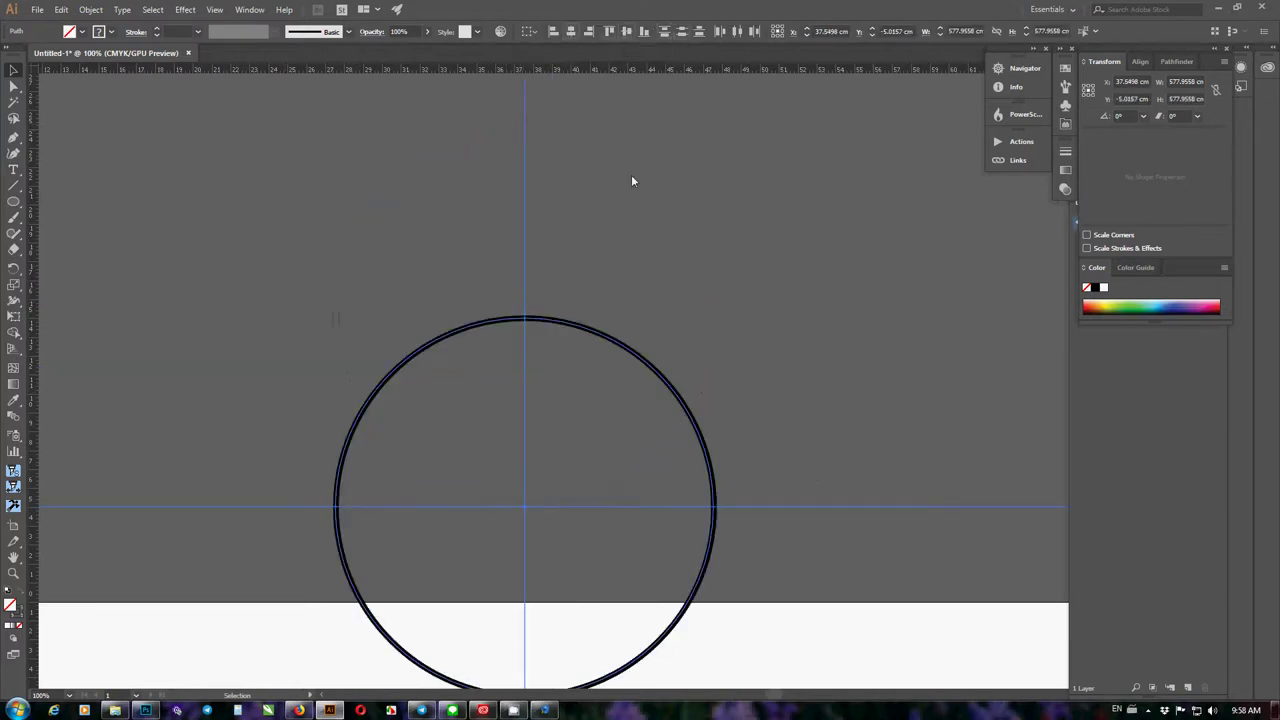
pyautogui.scroll(-3, 466, 284)
pyautogui.scroll(1, 490, 346)
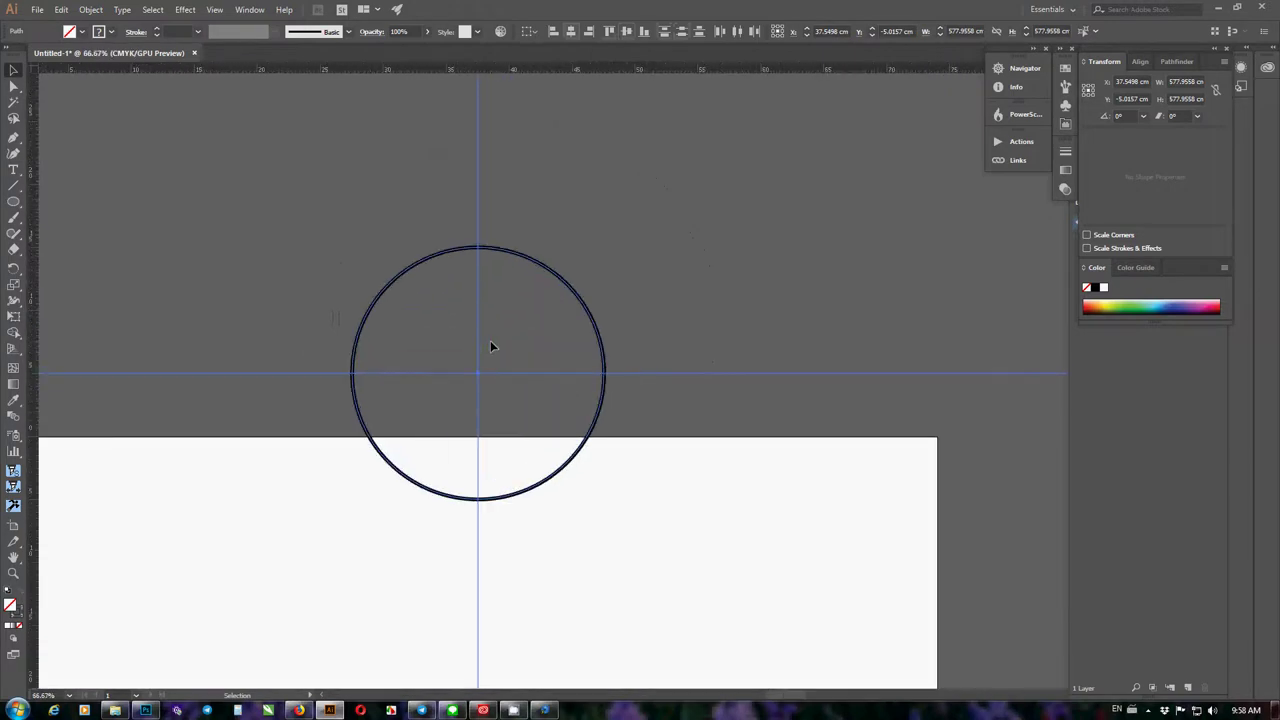
pyautogui.click(602, 249)
pyautogui.scroll(1, 500, 387)
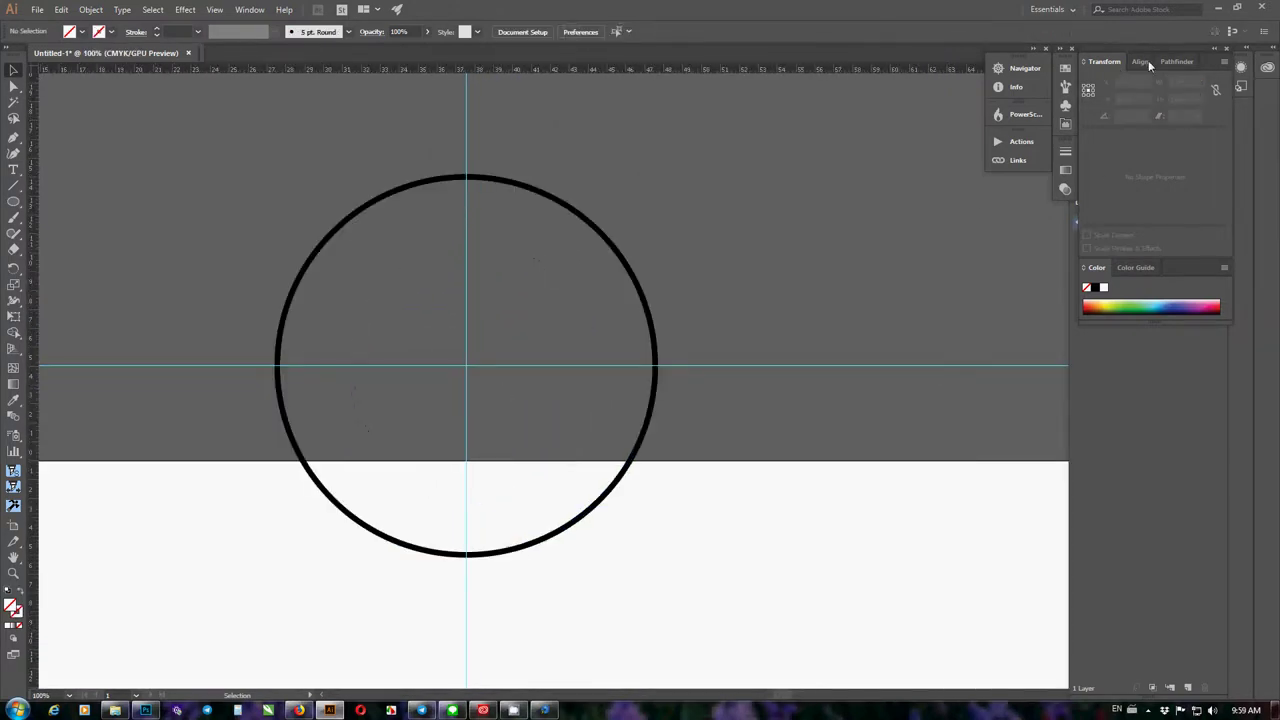
# Show the contents of Layer 1 and lock the ellipse
pyautogui.press('F7')
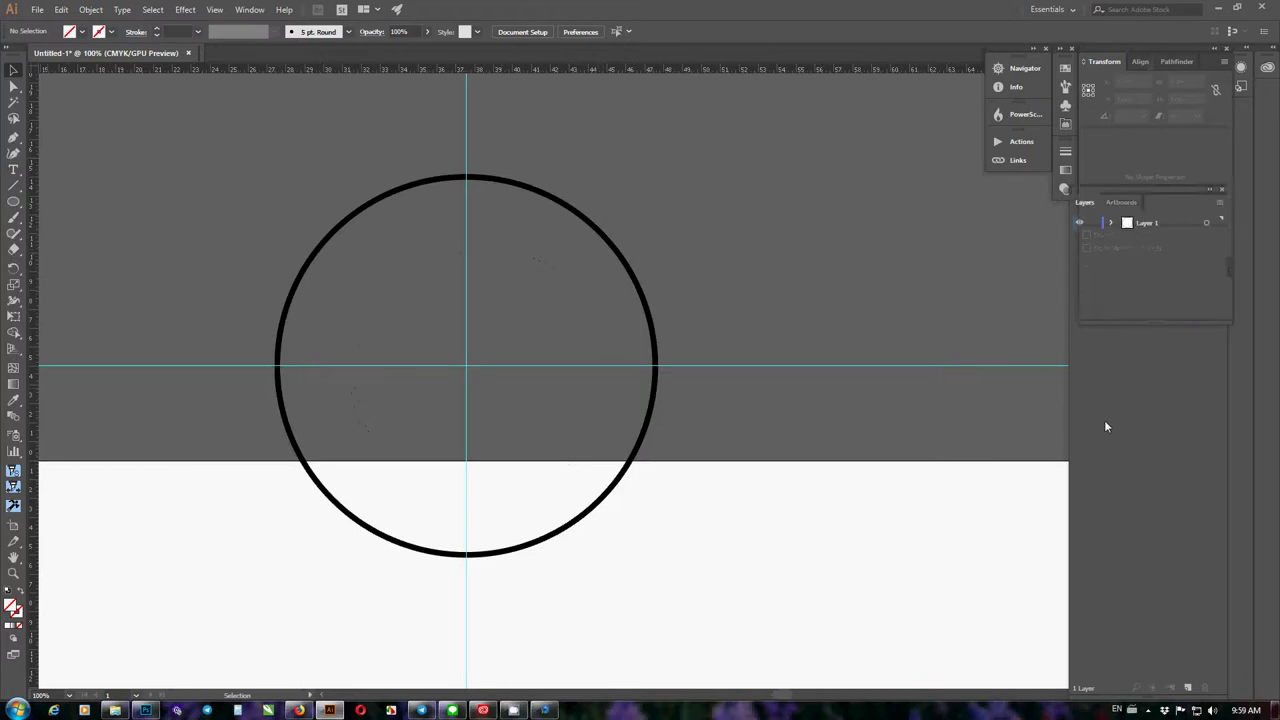
pyautogui.click(1111, 224)
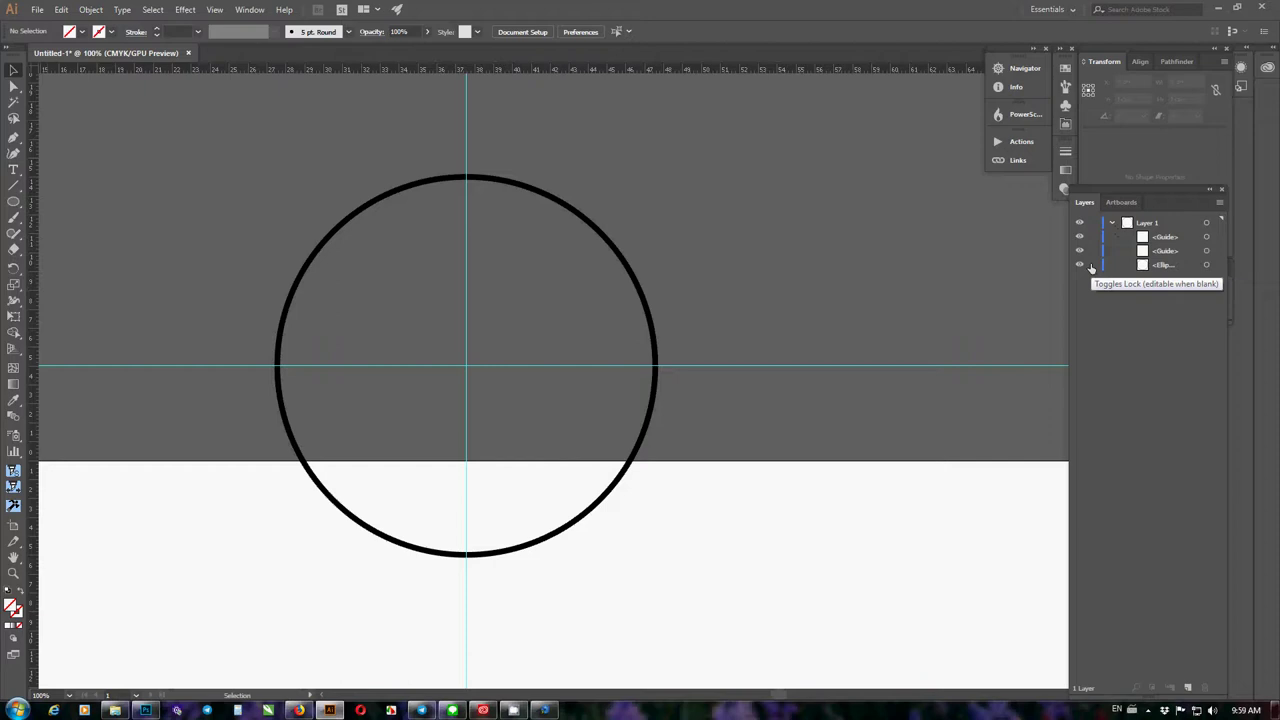
pyautogui.click(1092, 266)
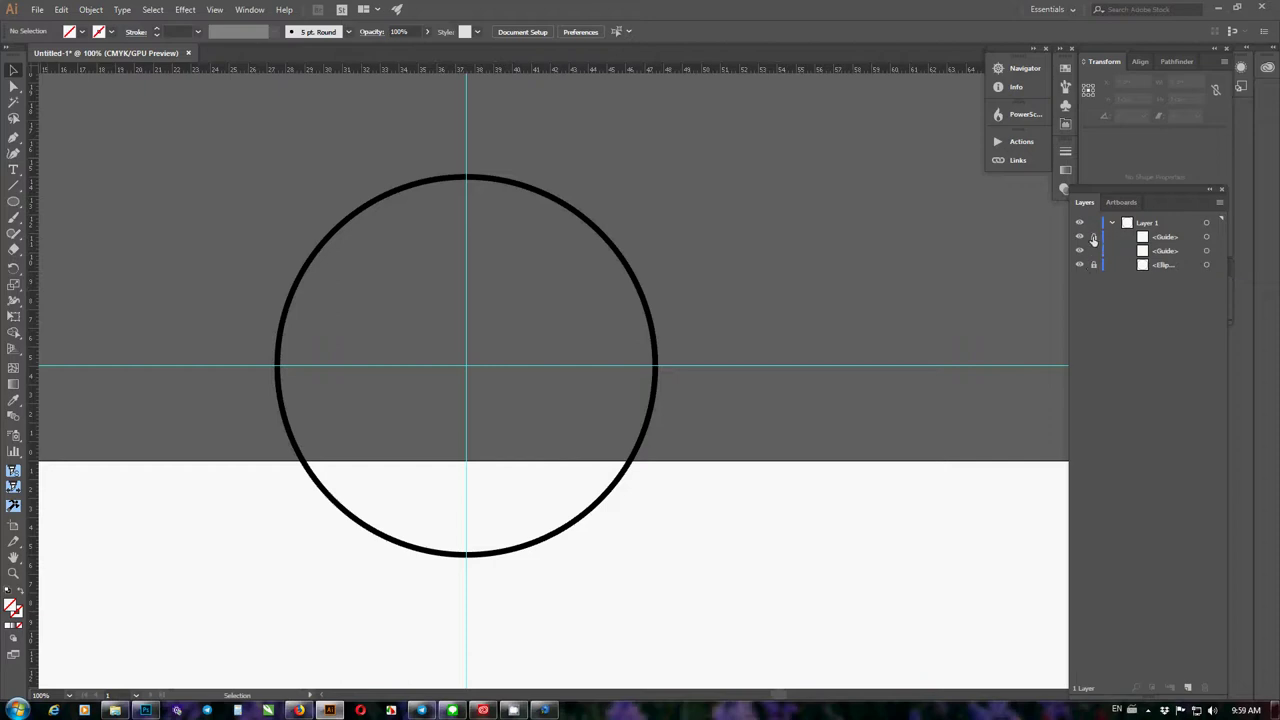
# Group the two guides in Layer 1 and lock the group
pyautogui.click(1093, 251)
pyautogui.moveTo(1094, 251); pyautogui.dragTo(1093, 237)
pyautogui.click(1215, 237)
pyautogui.keyDown('shift'); pyautogui.click(1216, 251); pyautogui.keyUp('shift')
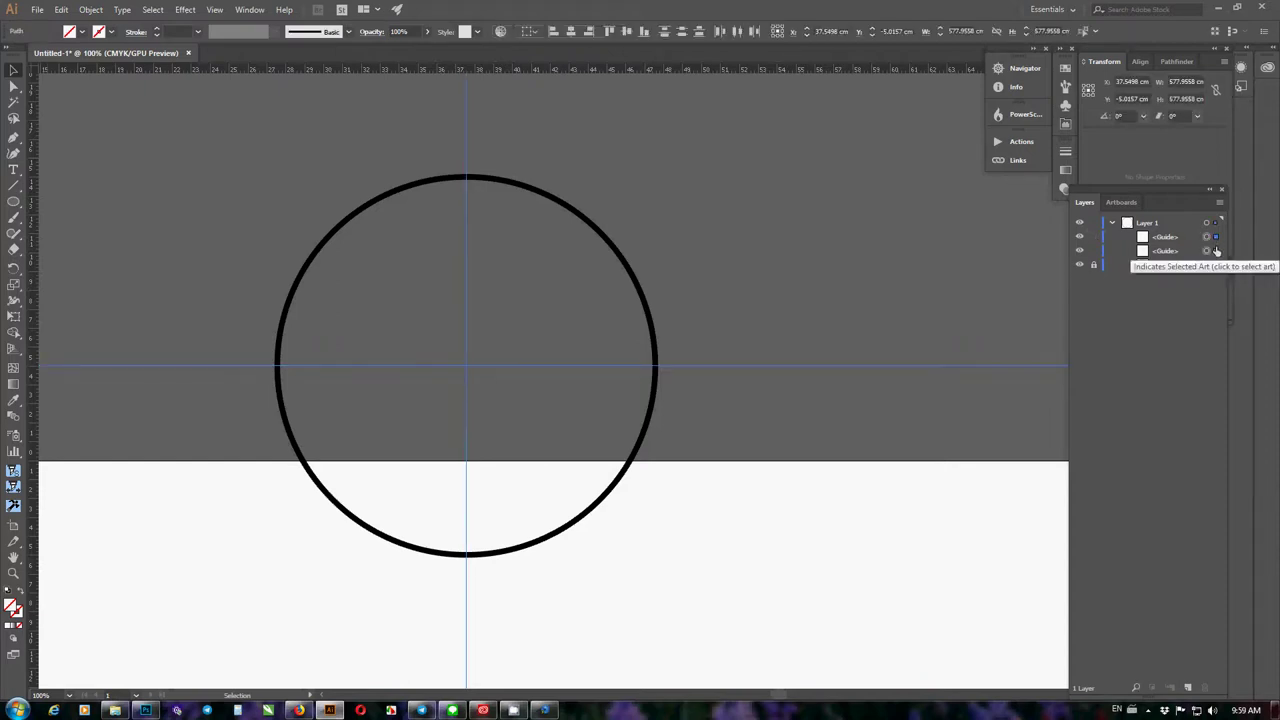
pyautogui.hotkey('ctrl', 'g')
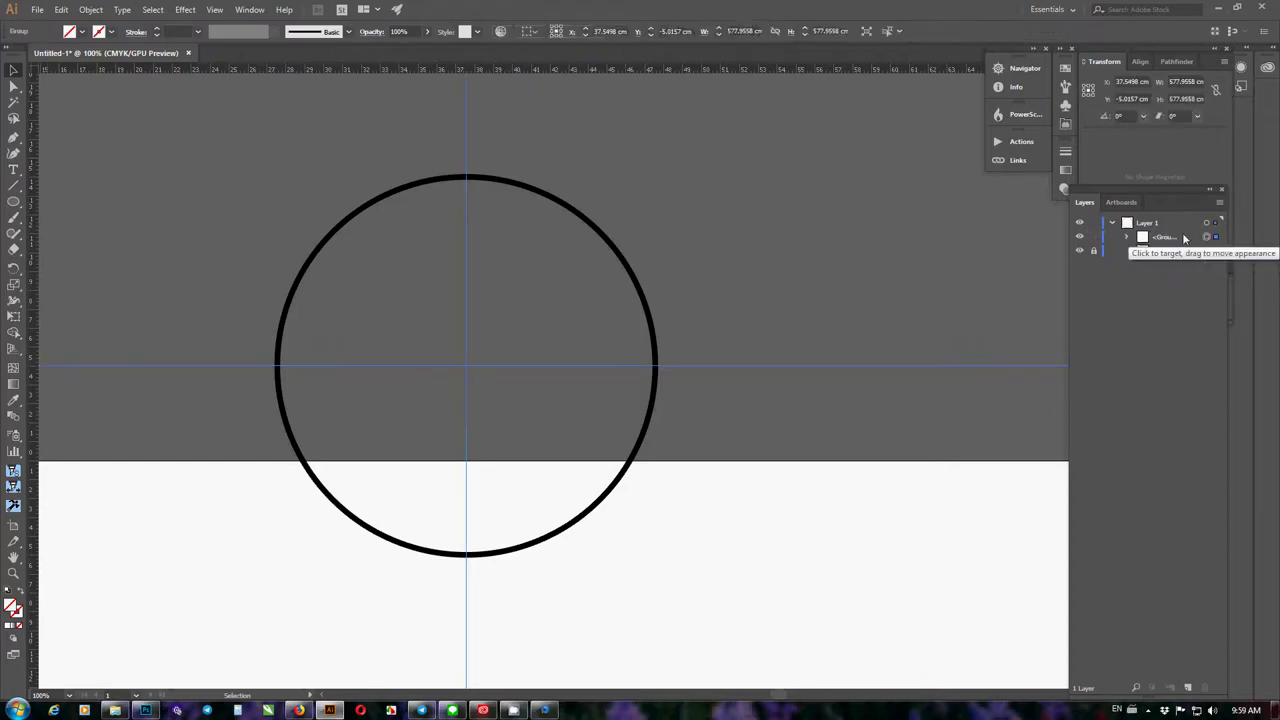
pyautogui.click(1094, 238)
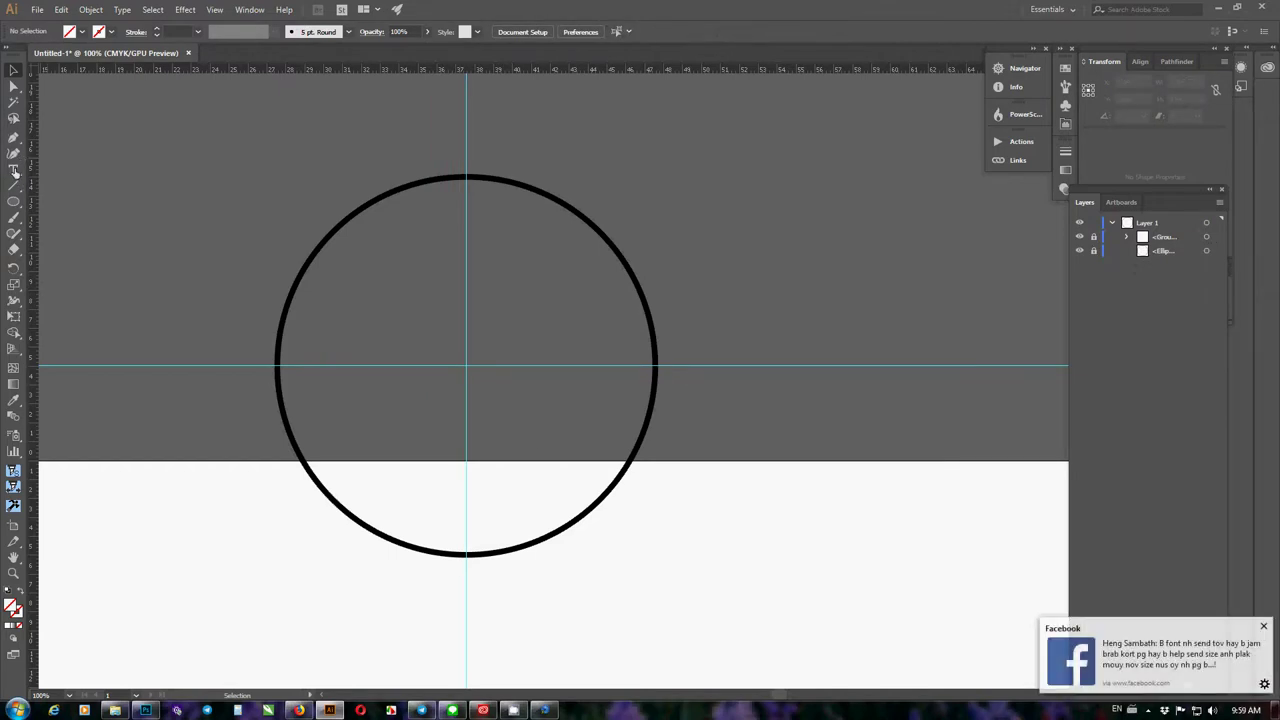
# Add the text "12" outside the circle at its upper left and scale it up to about 51 px
pyautogui.click(14, 172)
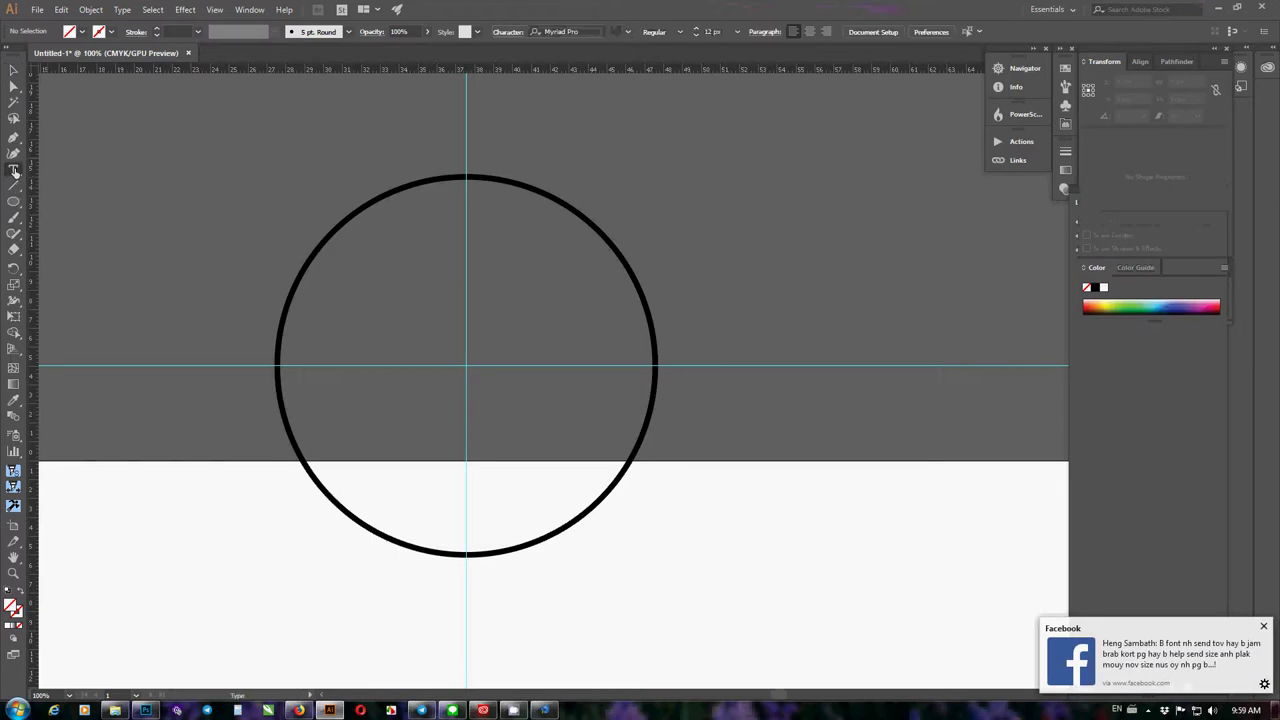
pyautogui.click(250, 124)
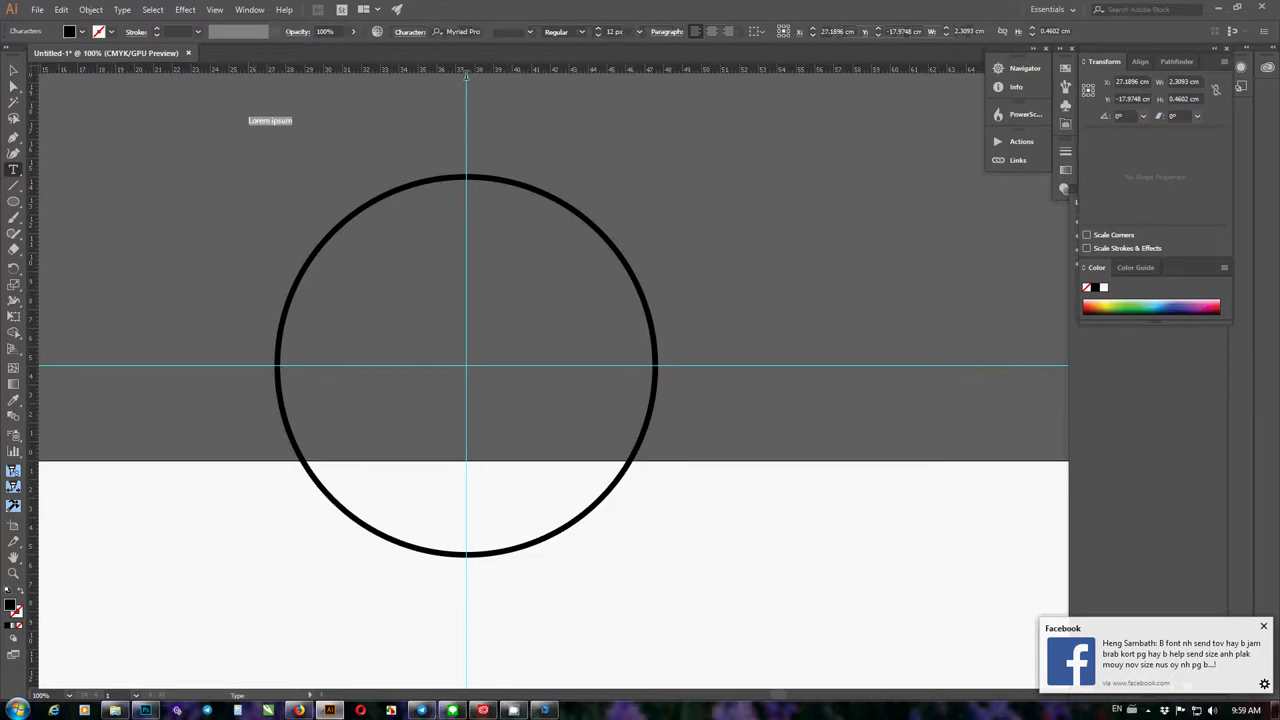
pyautogui.write('12')
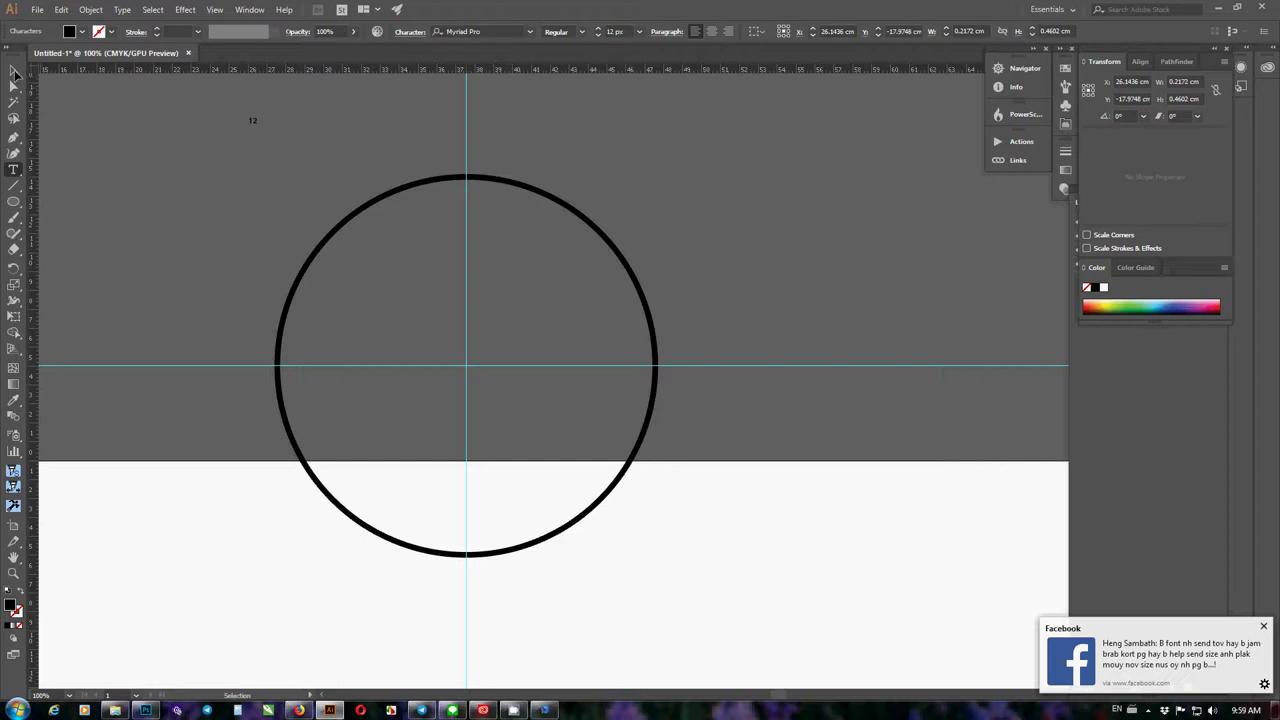
pyautogui.press('Escape')
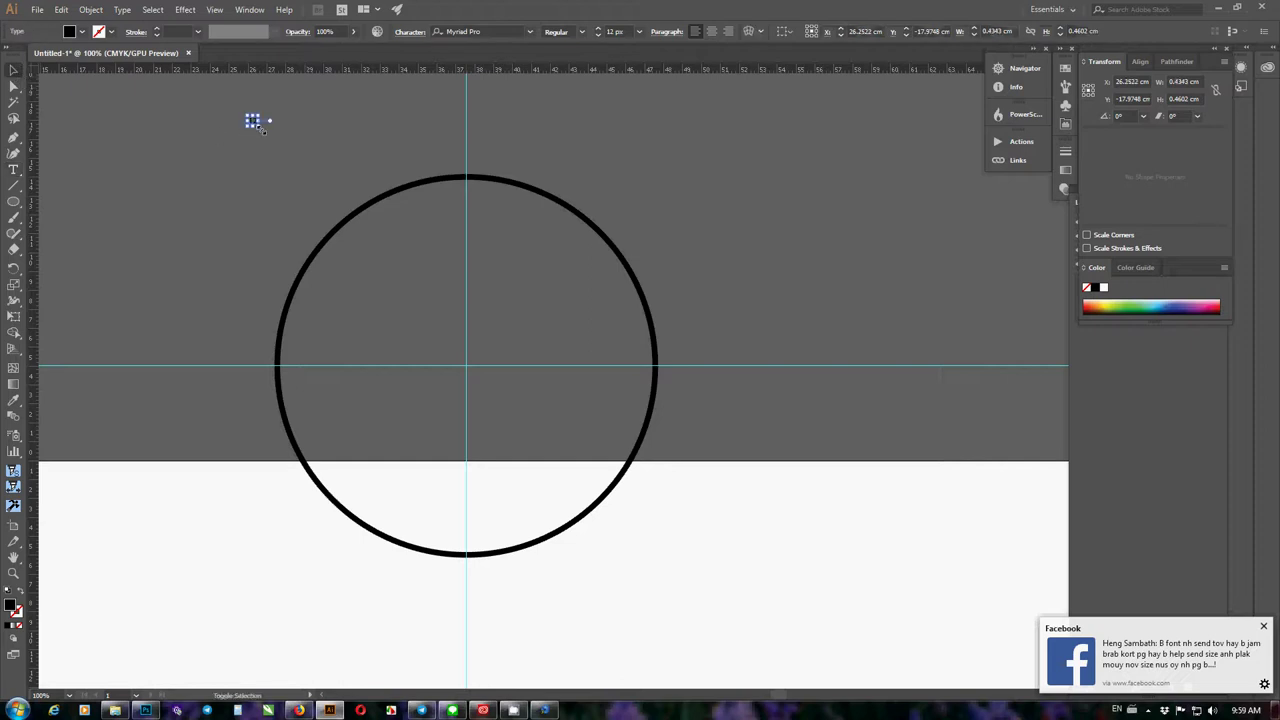
pyautogui.moveTo(261, 128); pyautogui.dragTo(297, 161)
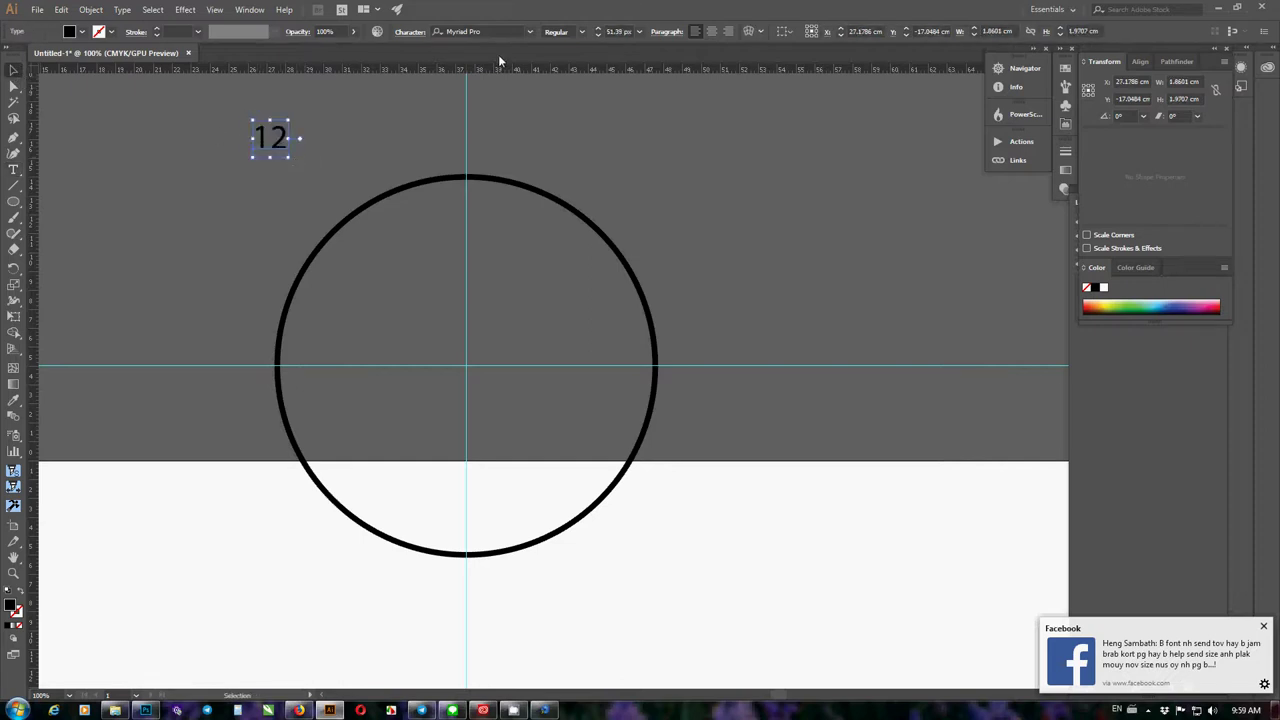
# Set the font of the 12 to News706 BT Bold and centre-align its paragraph
pyautogui.click(530, 32)
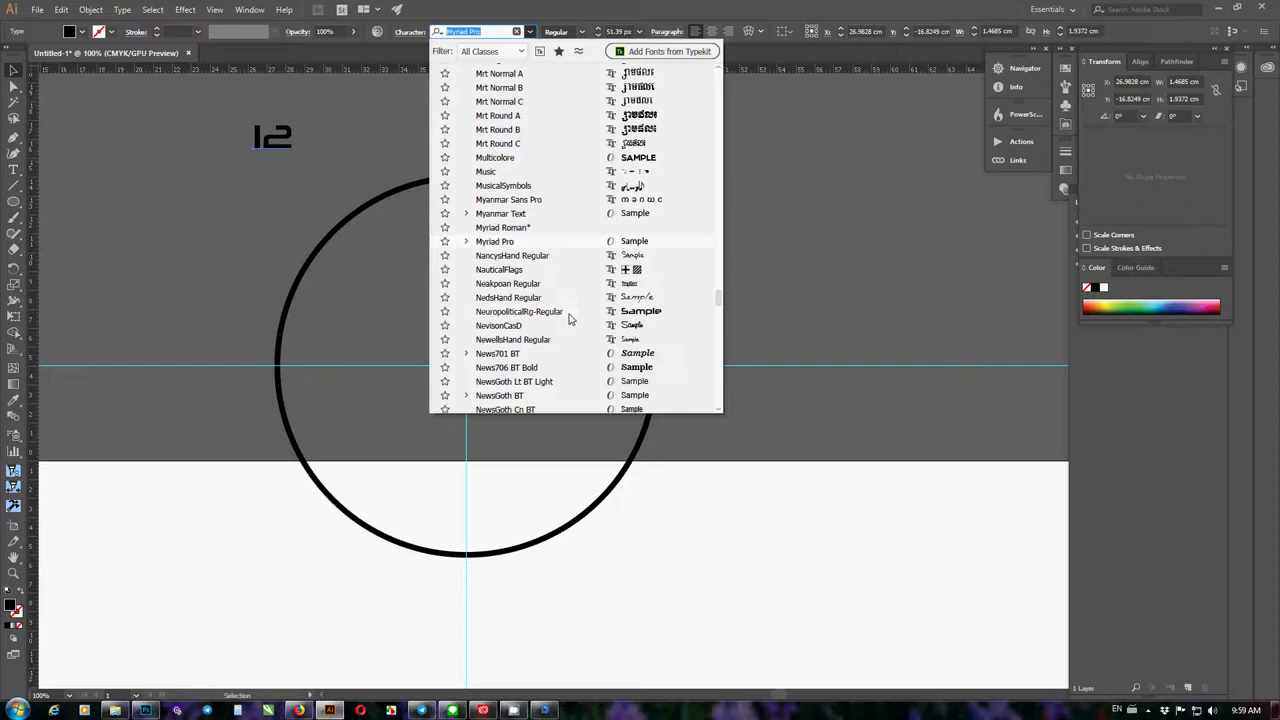
pyautogui.click(590, 368)
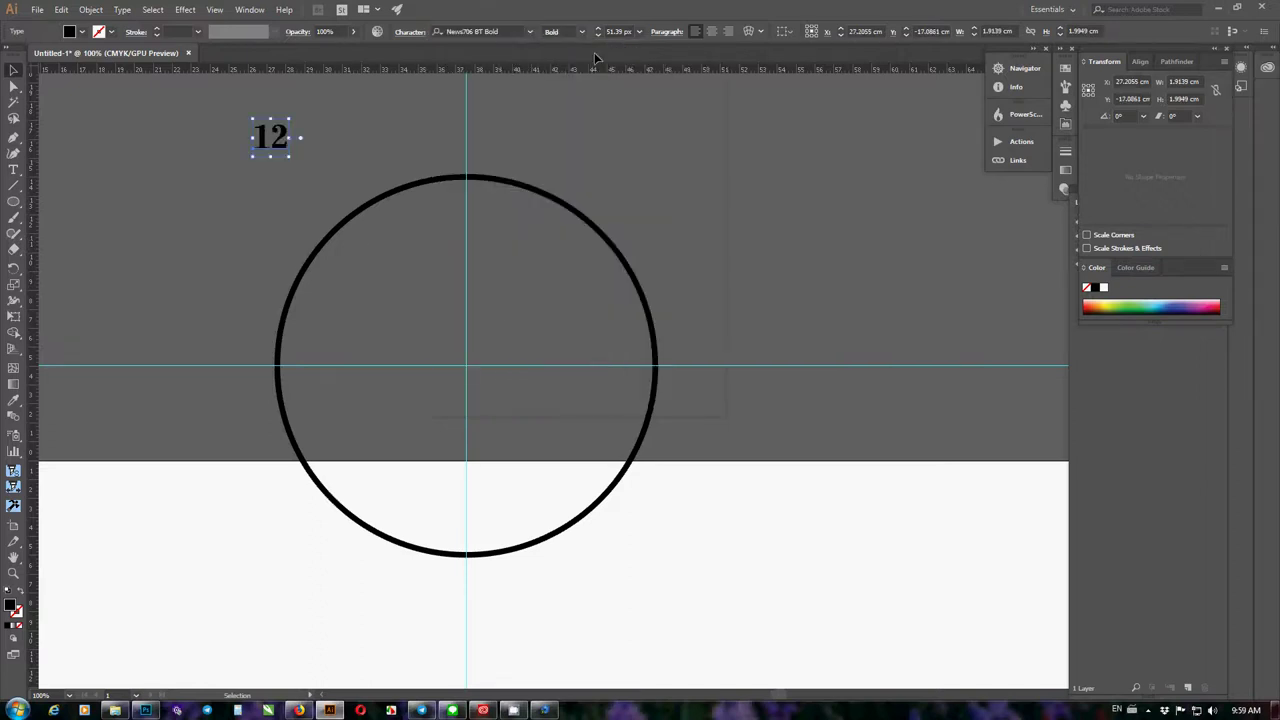
pyautogui.click(716, 33)
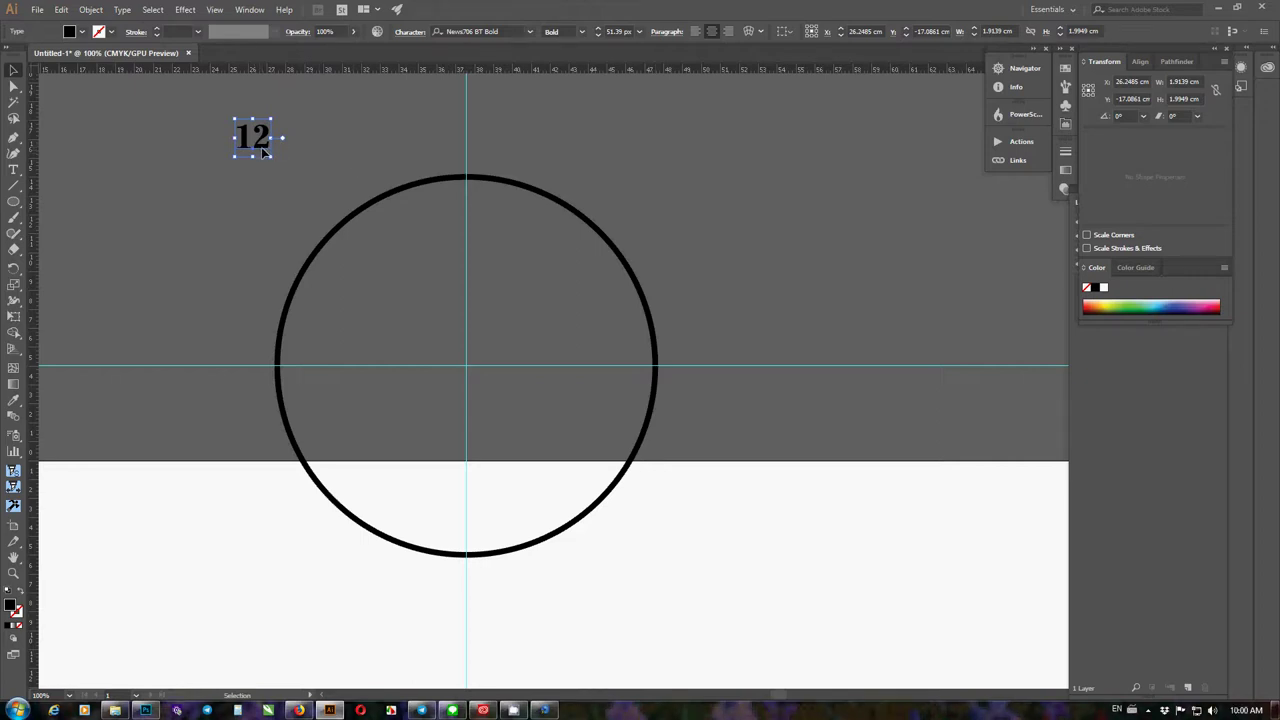
# Move the 12 just inside the top of the circle, centred horizontally on the vertical guide
pyautogui.moveTo(263, 150); pyautogui.dragTo(476, 216)
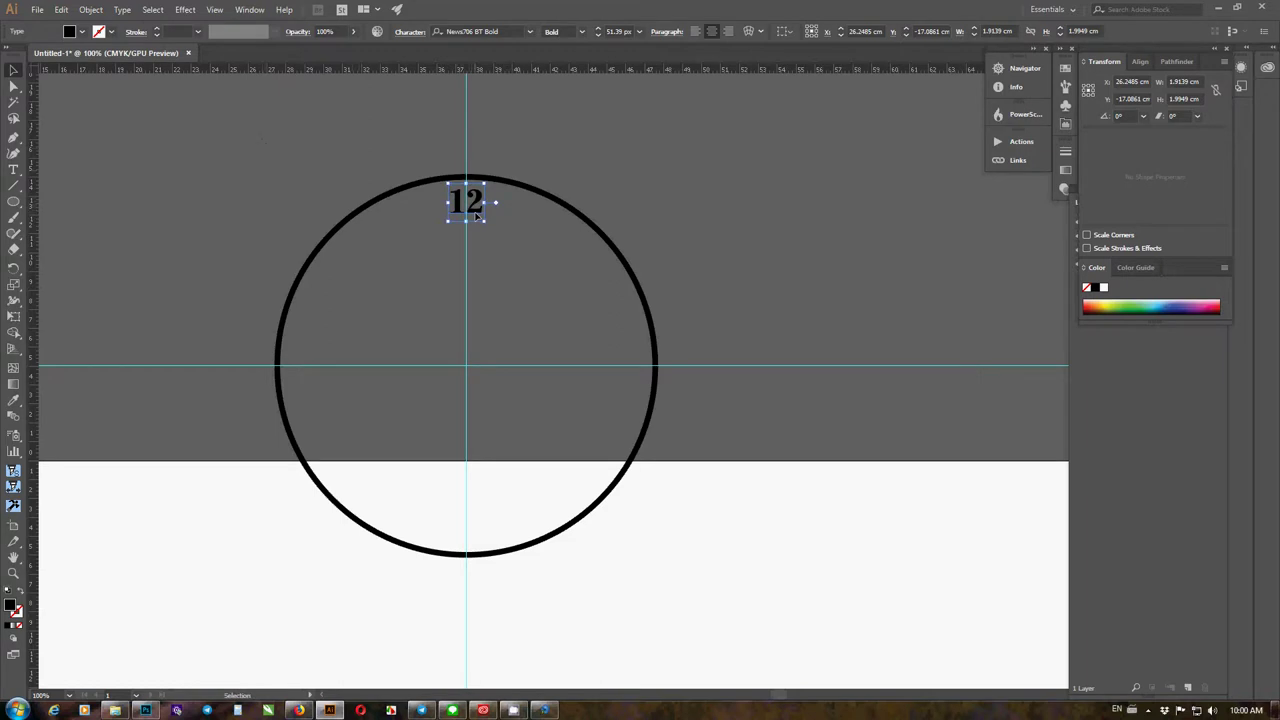
pyautogui.scroll(9, 476, 216)
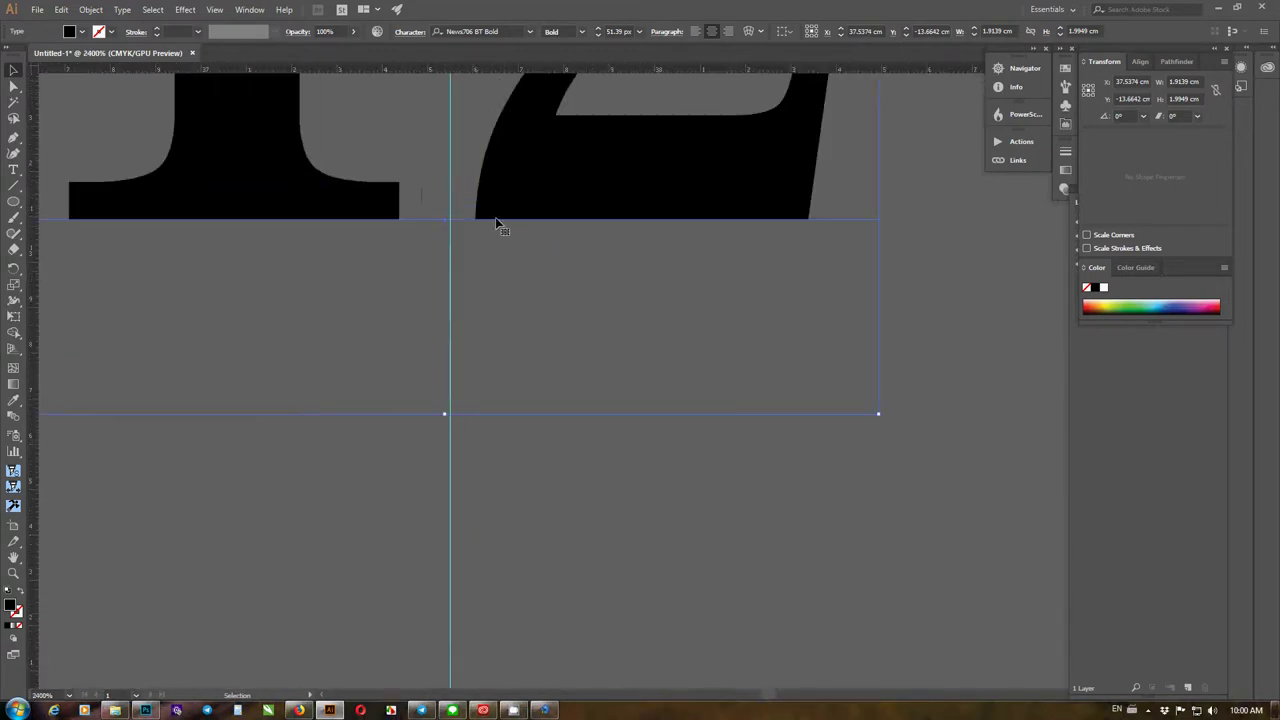
pyautogui.moveTo(492, 224); pyautogui.dragTo(499, 221)
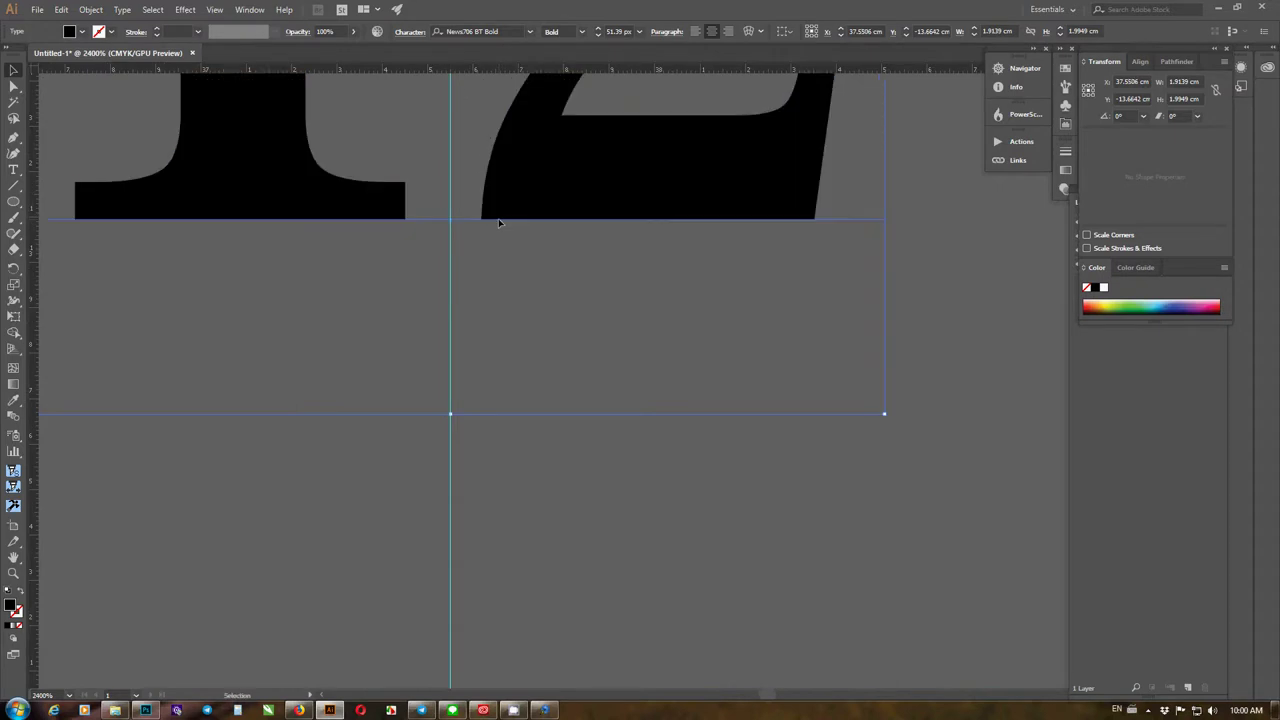
pyautogui.scroll(-9, 478, 232)
pyautogui.scroll(5, 478, 232)
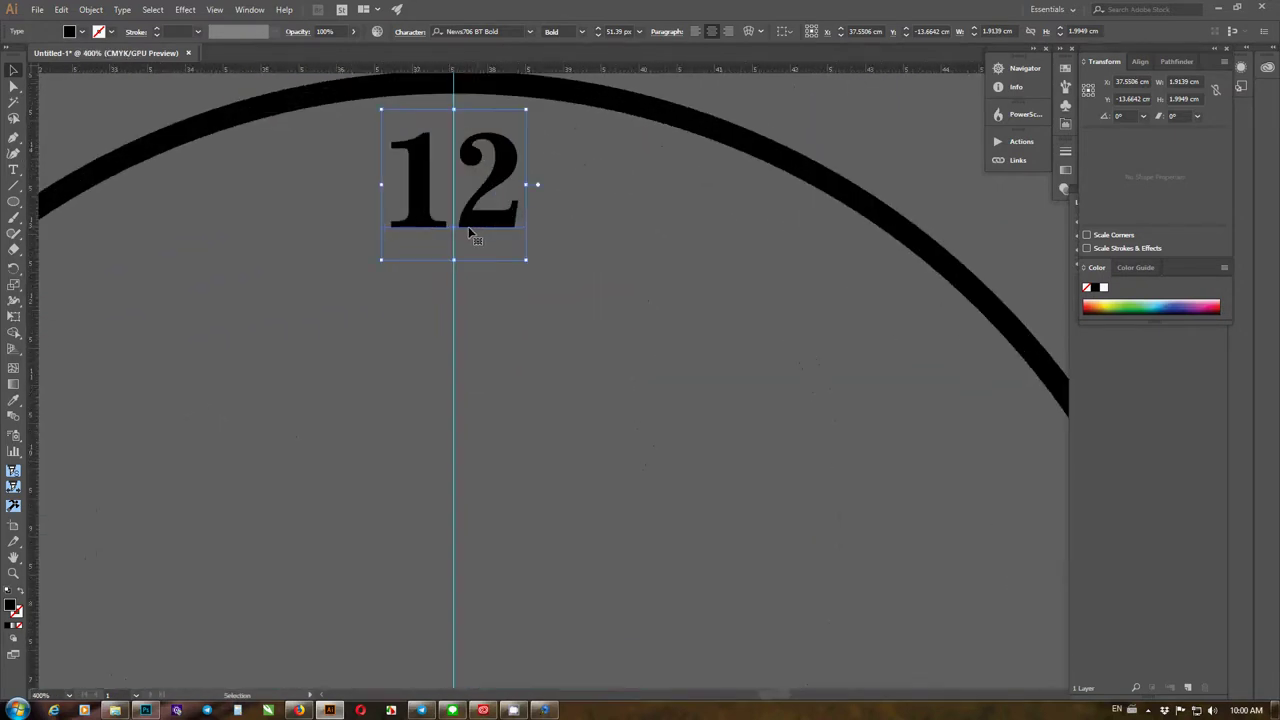
pyautogui.moveTo(472, 240); pyautogui.dragTo(471, 251)
pyautogui.scroll(3, 468, 251)
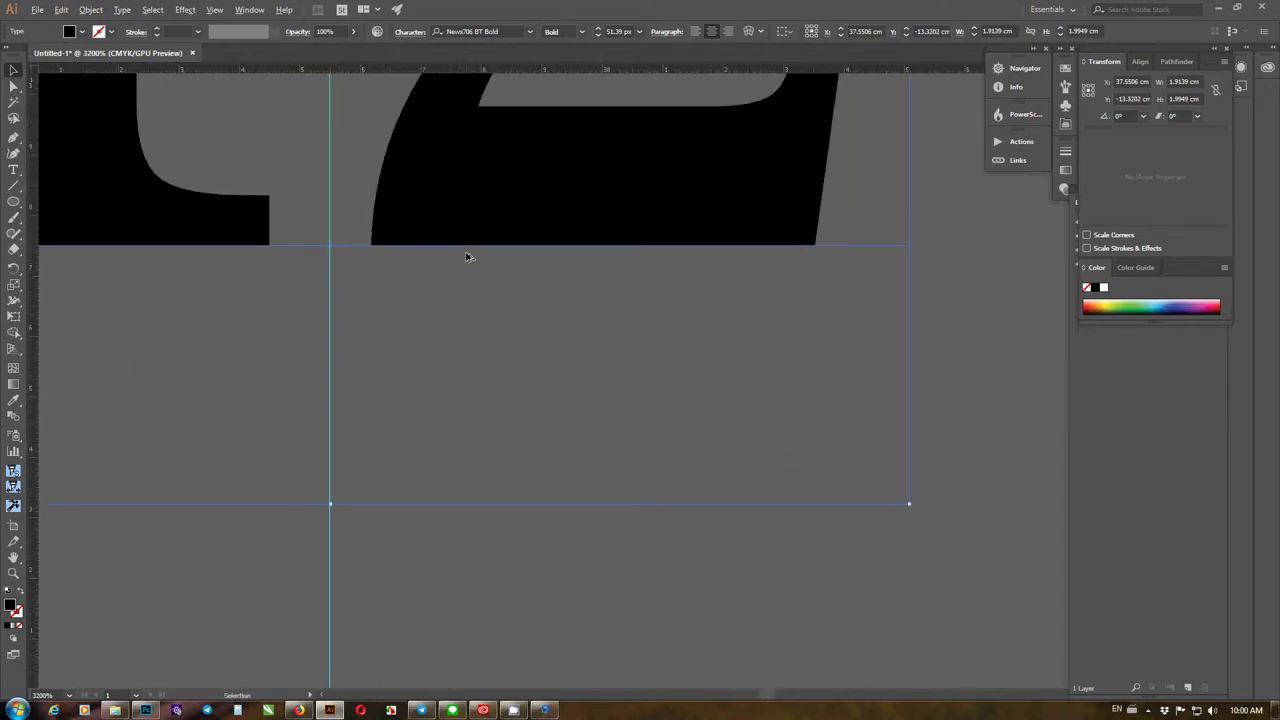
pyautogui.scroll(-10, 466, 250)
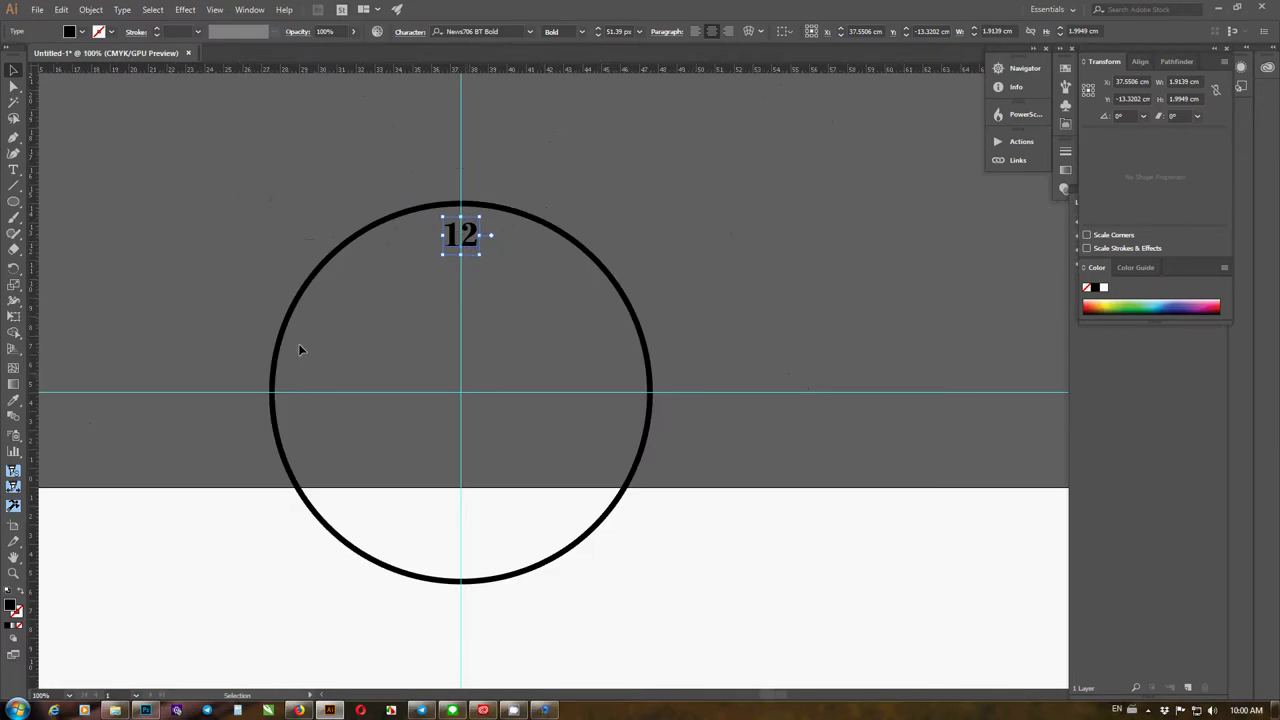
# Place the Rotate tool's reference point for the 12 on the intersection of the two guides
pyautogui.click(14, 268)
pyautogui.scroll(10, 461, 392)
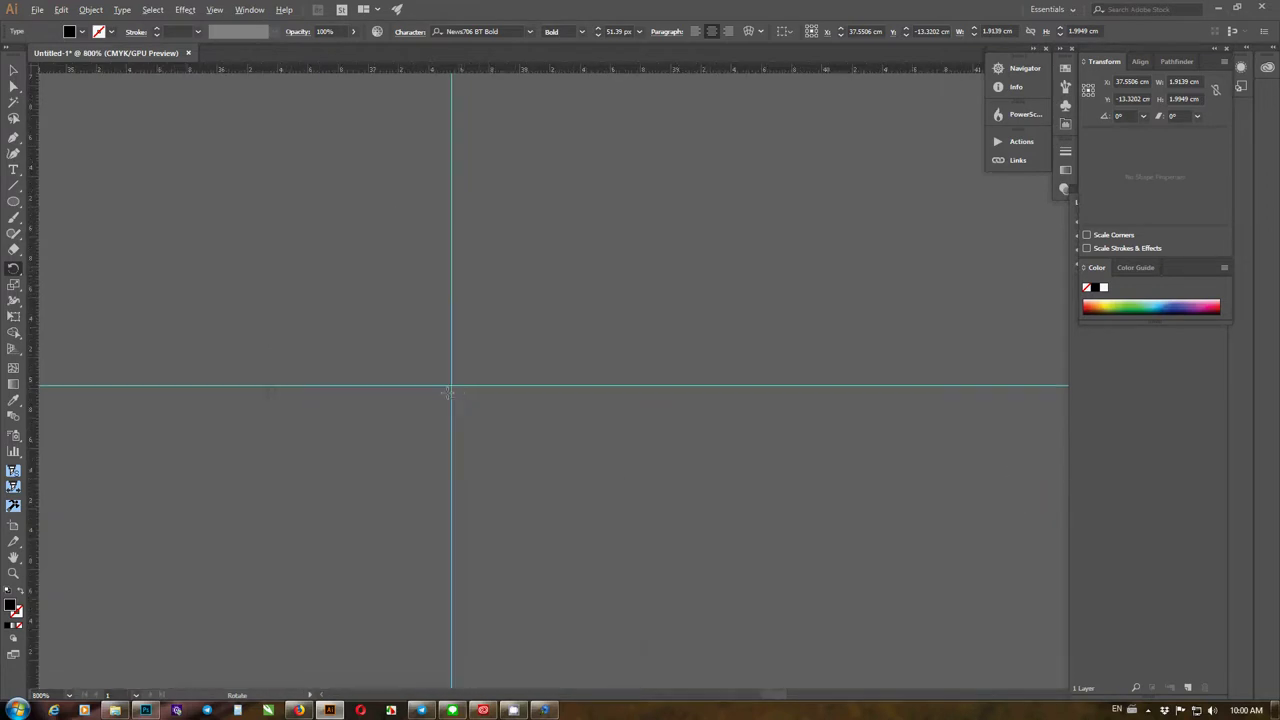
pyautogui.scroll(3, 432, 318)
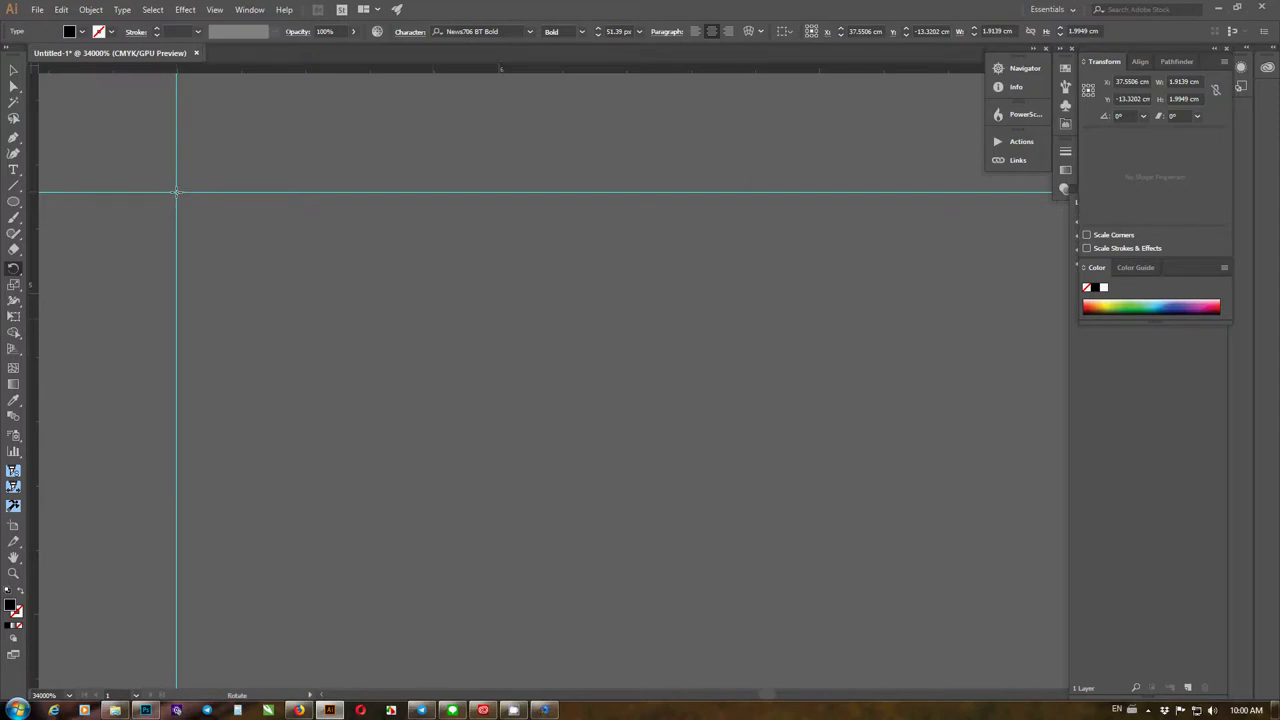
pyautogui.scroll(1, 175, 195)
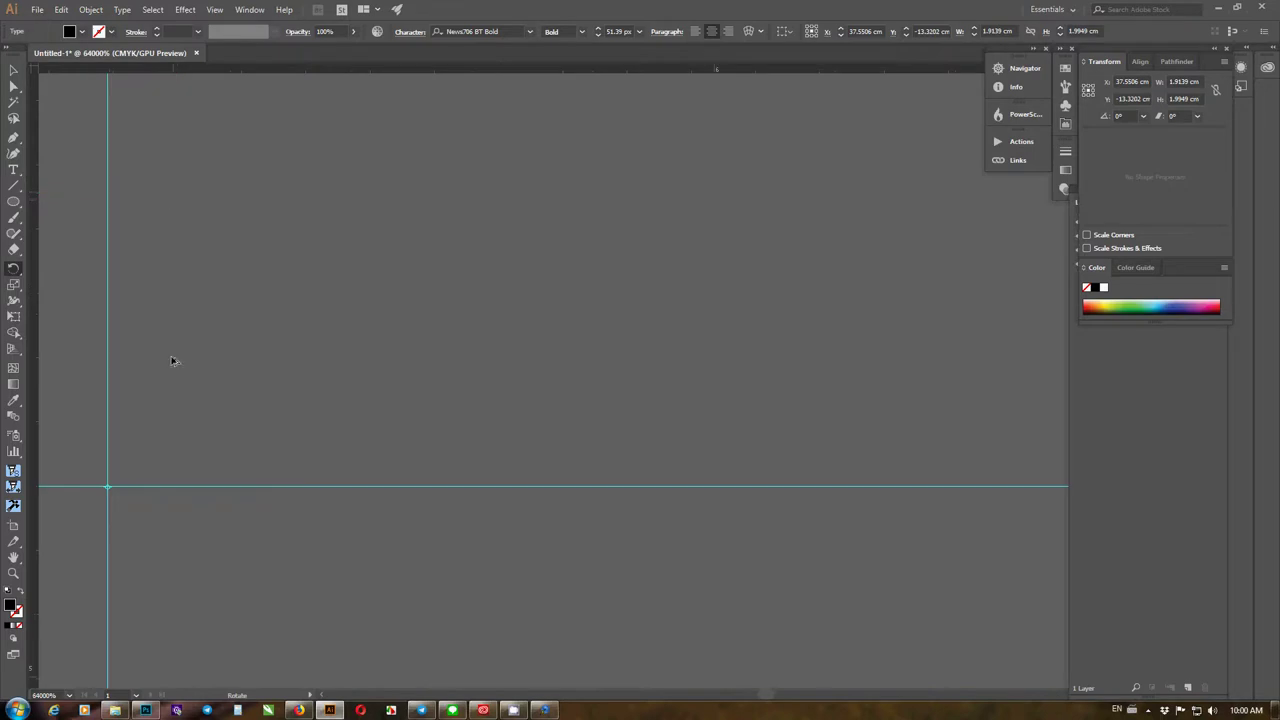
pyautogui.moveTo(106, 480); pyautogui.dragTo(438, 388)
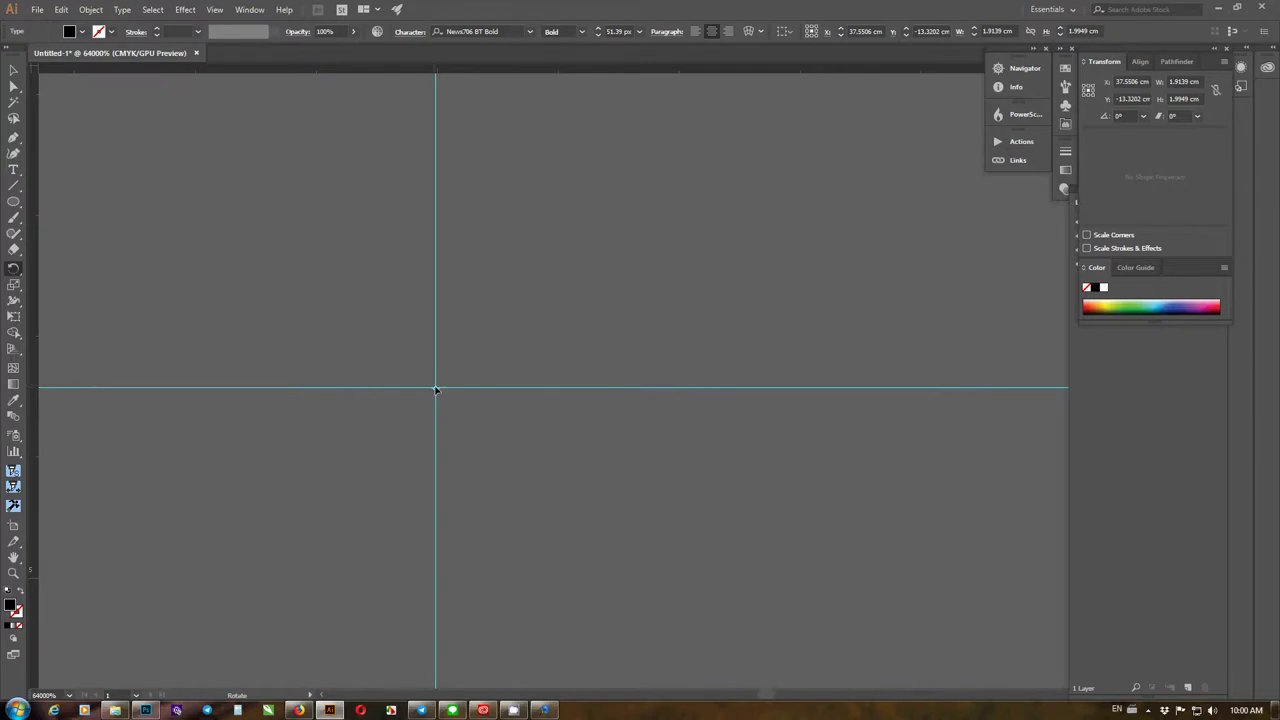
pyautogui.scroll(-8, 435, 389)
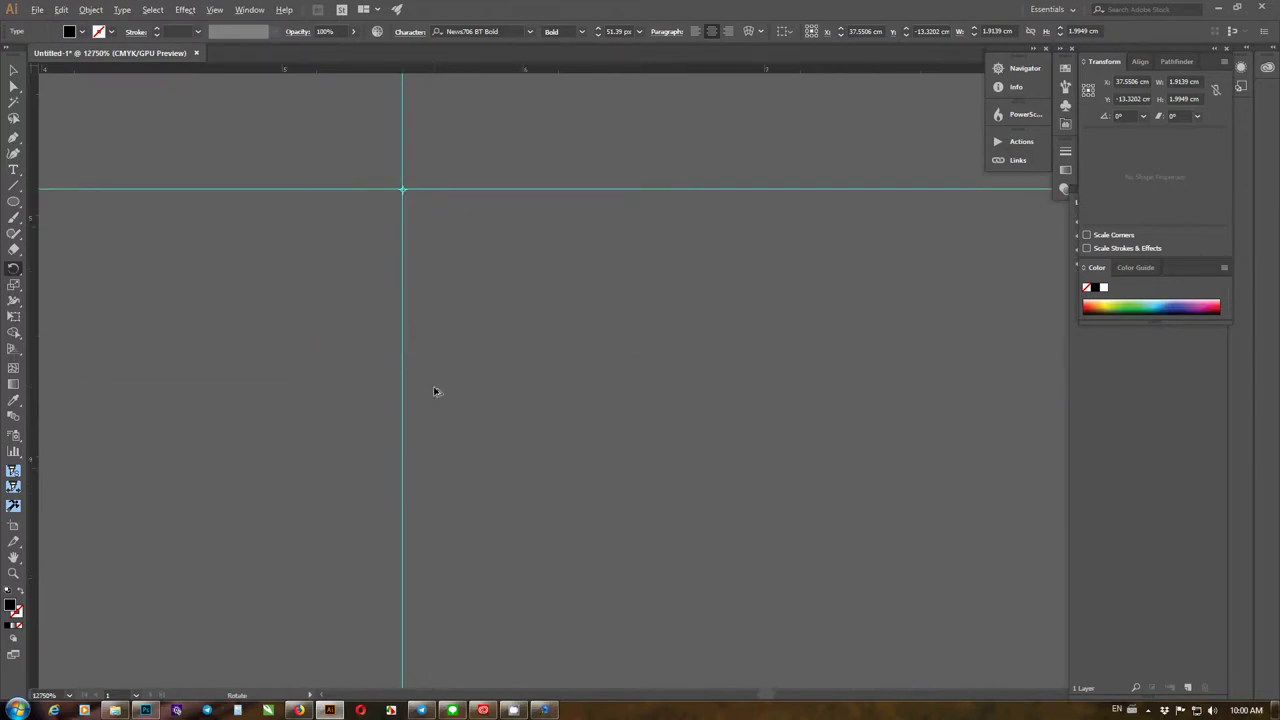
pyautogui.scroll(-4, 432, 385)
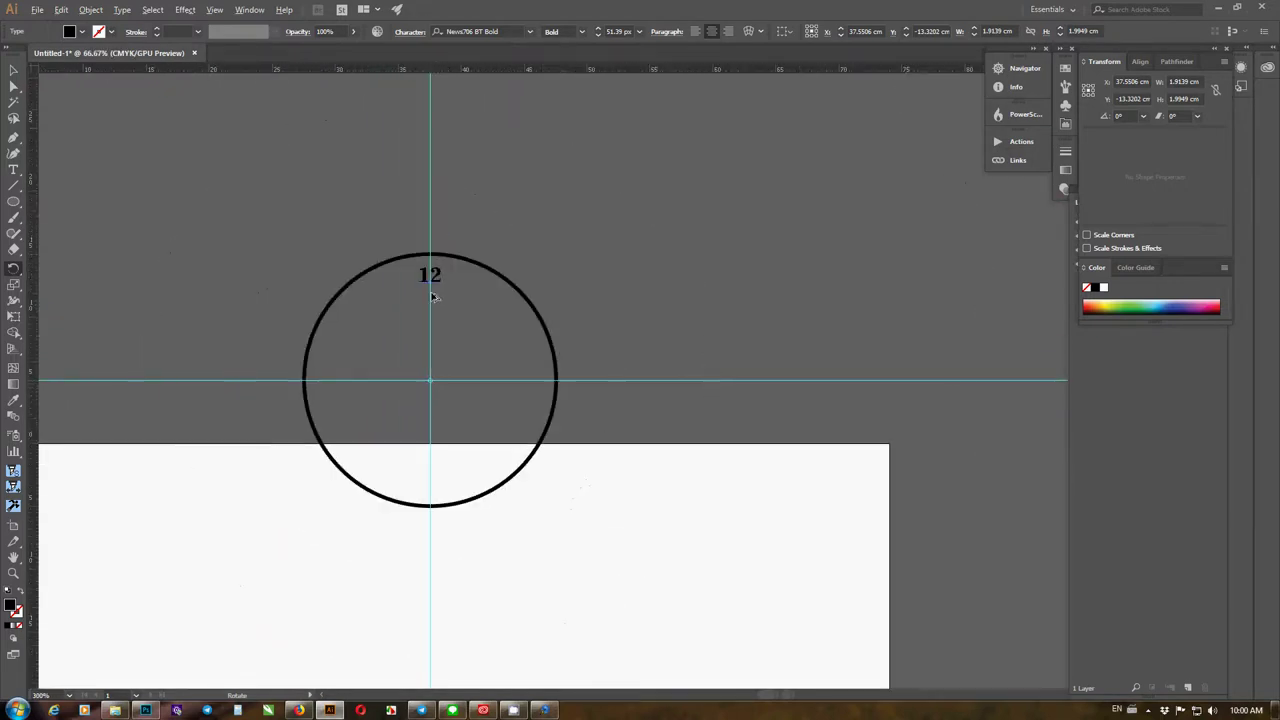
pyautogui.scroll(3, 429, 293)
pyautogui.rightClick(437, 267)
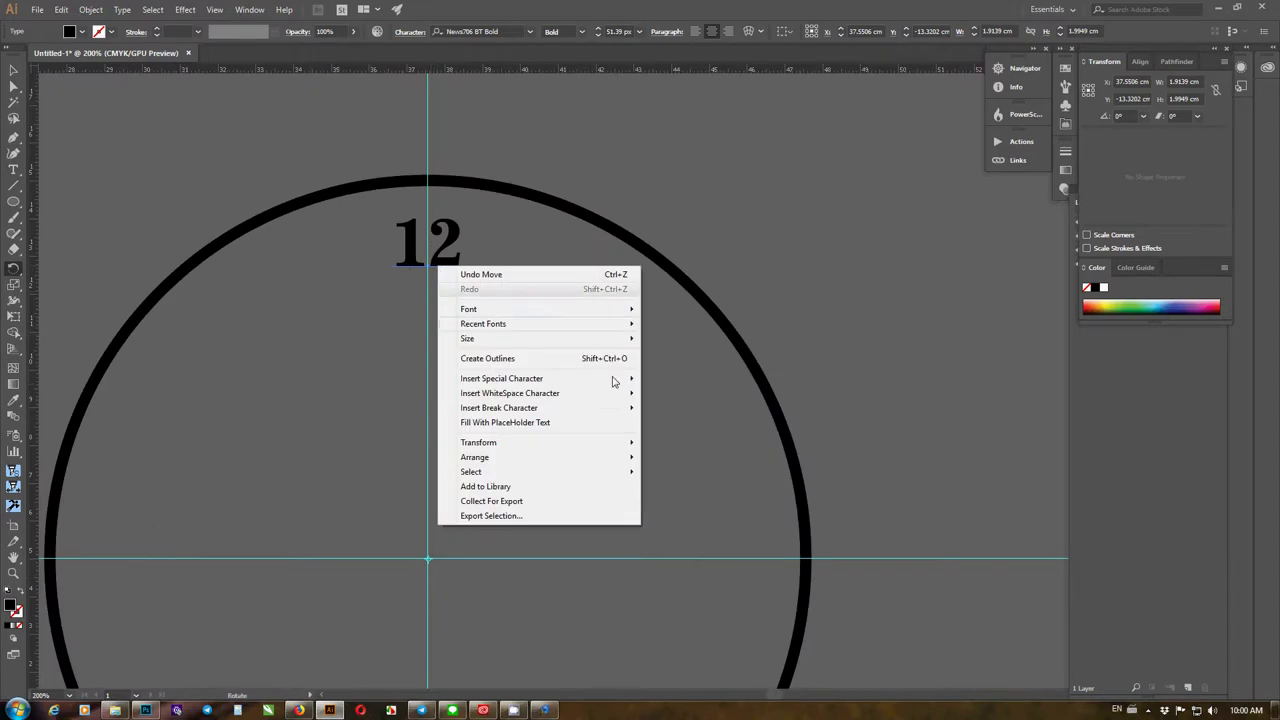
pyautogui.moveTo(619, 449)
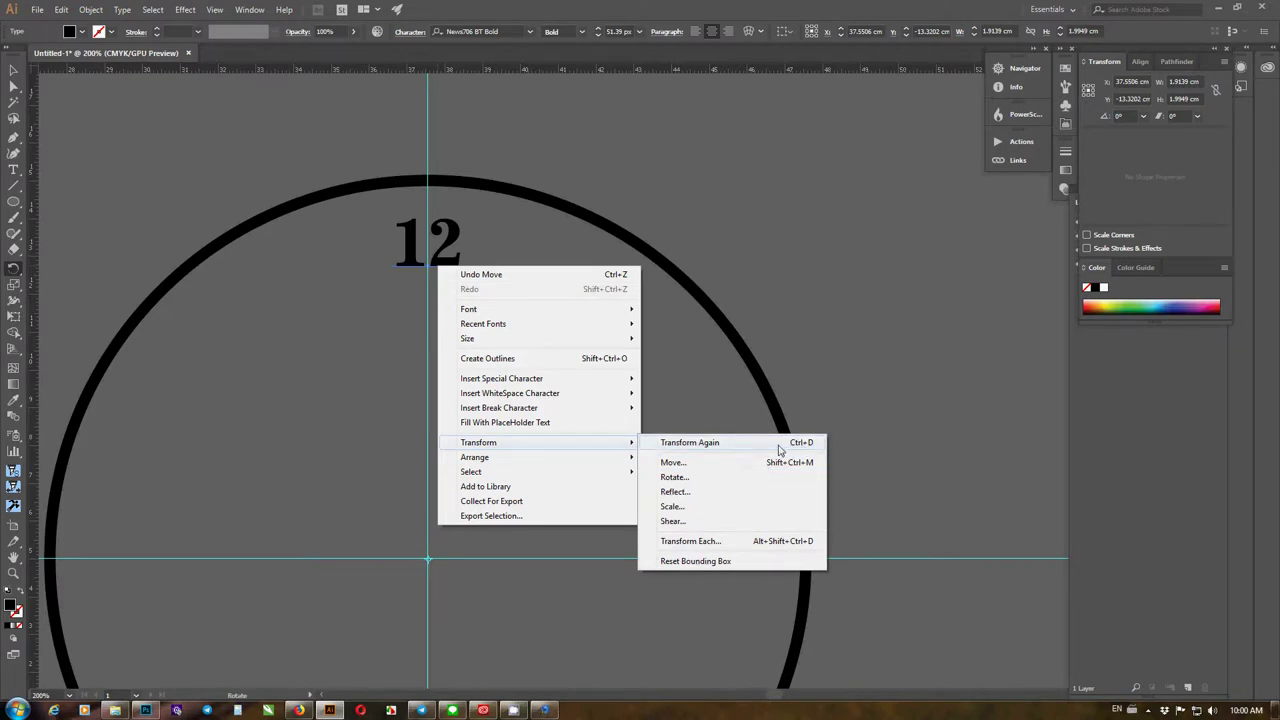
pyautogui.click(776, 541)
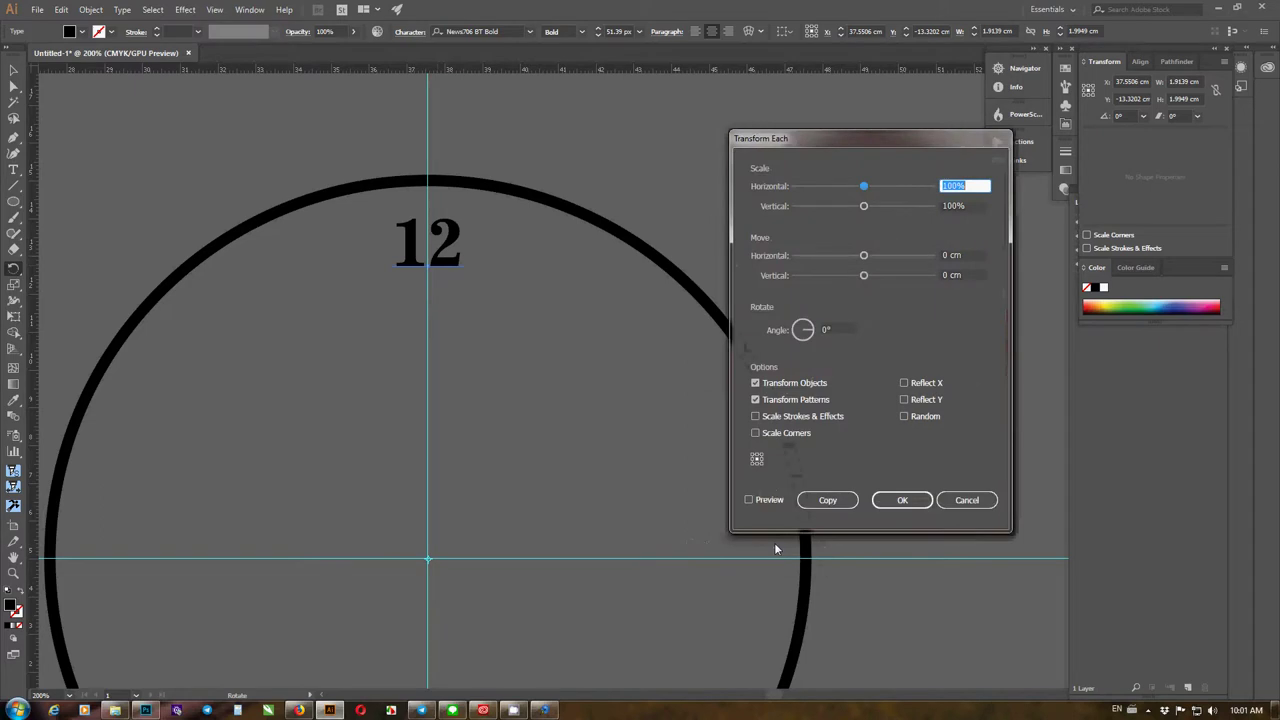
pyautogui.click(986, 505)
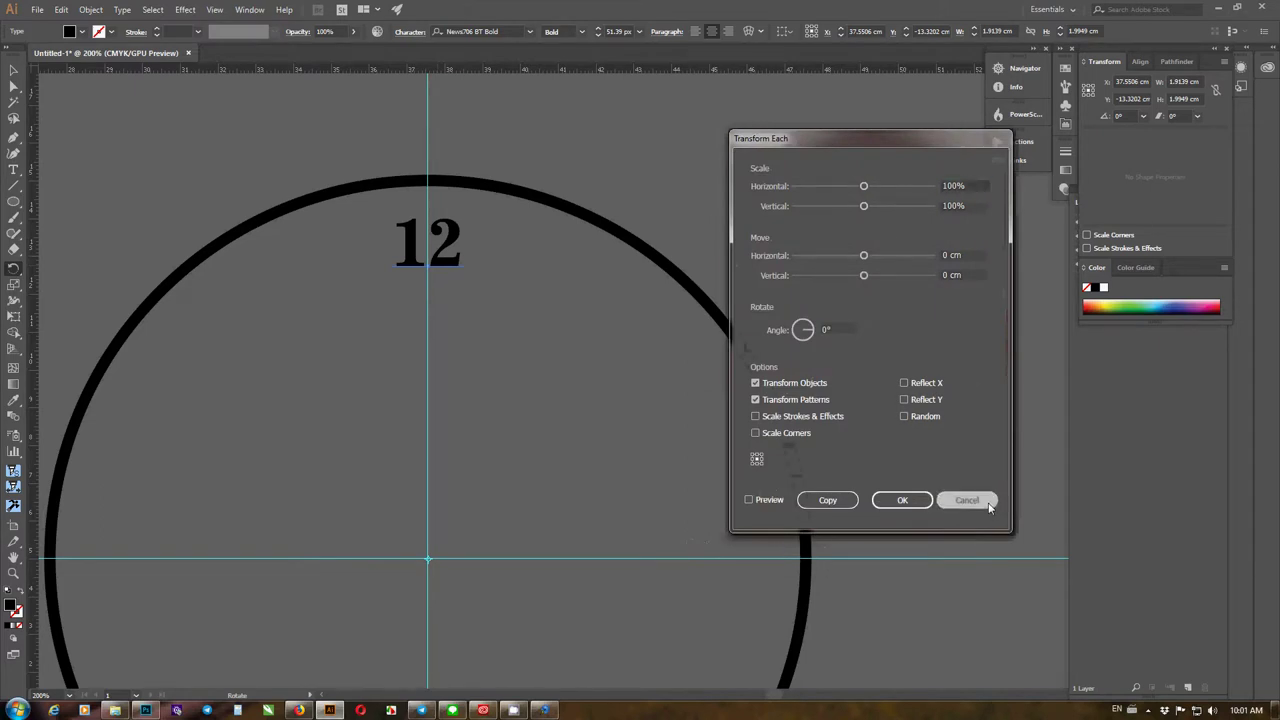
pyautogui.click(186, 11)
pyautogui.moveTo(263, 122)
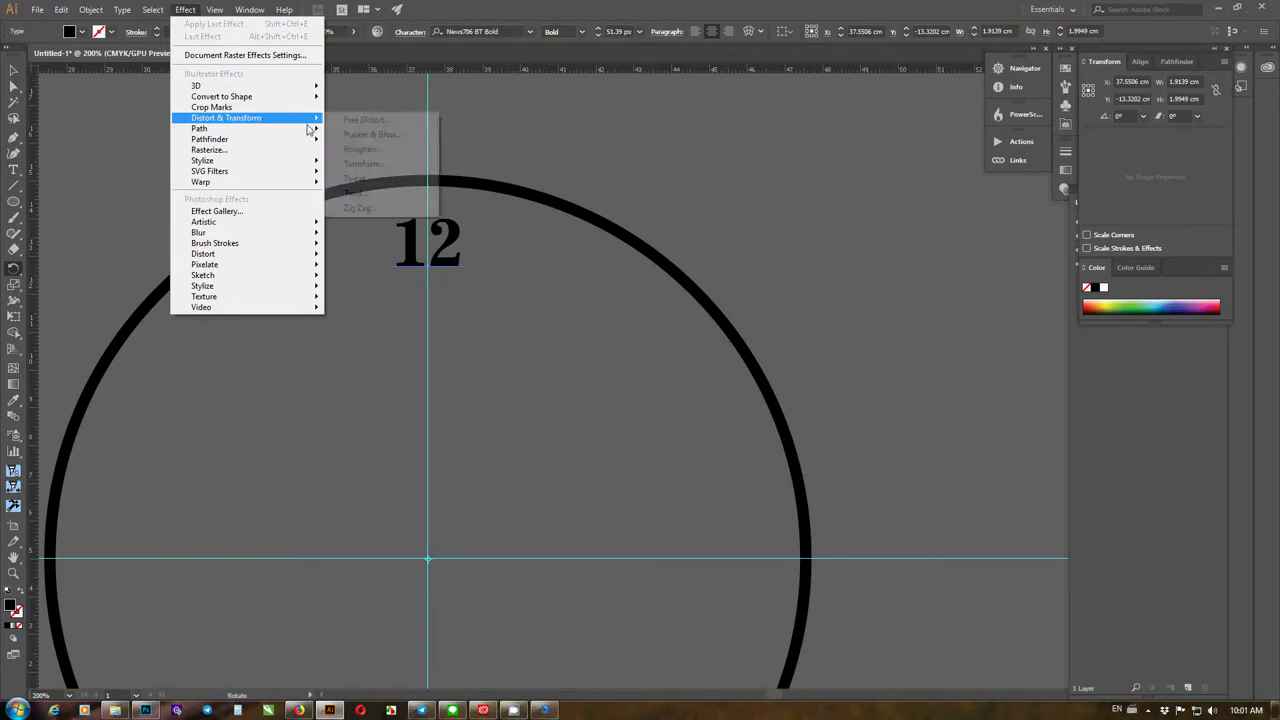
pyautogui.click(371, 166)
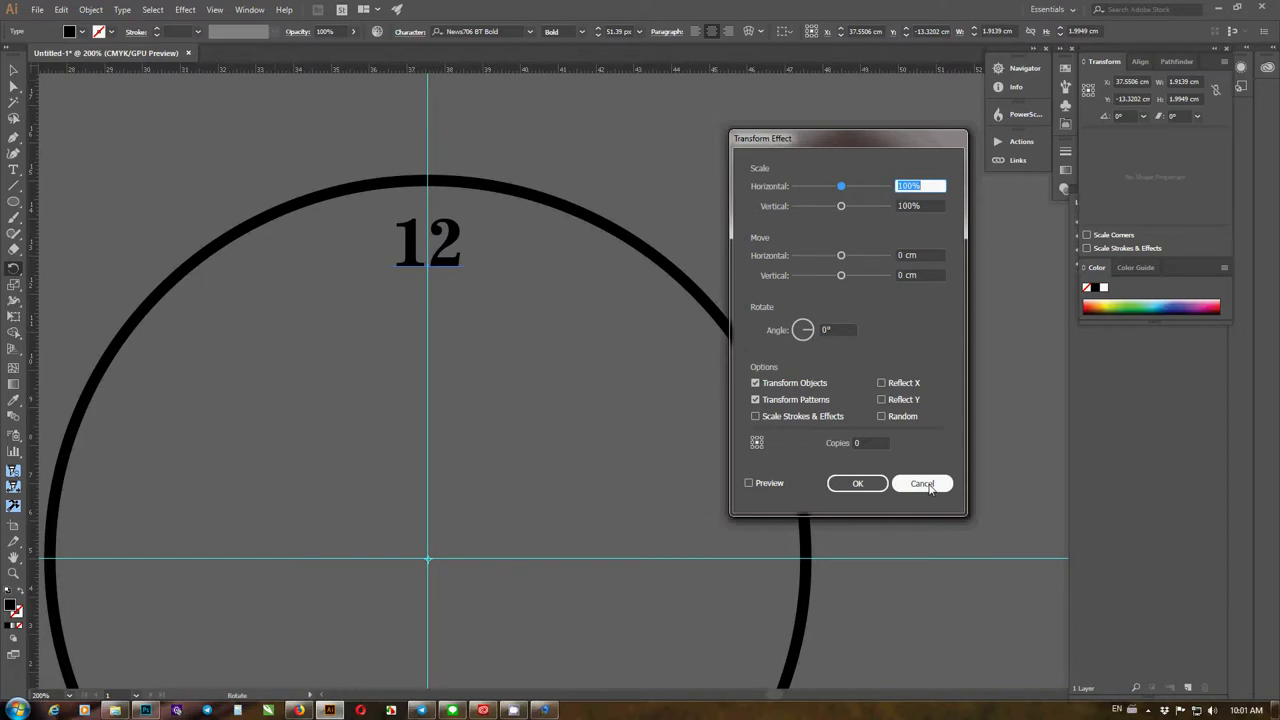
pyautogui.click(922, 484)
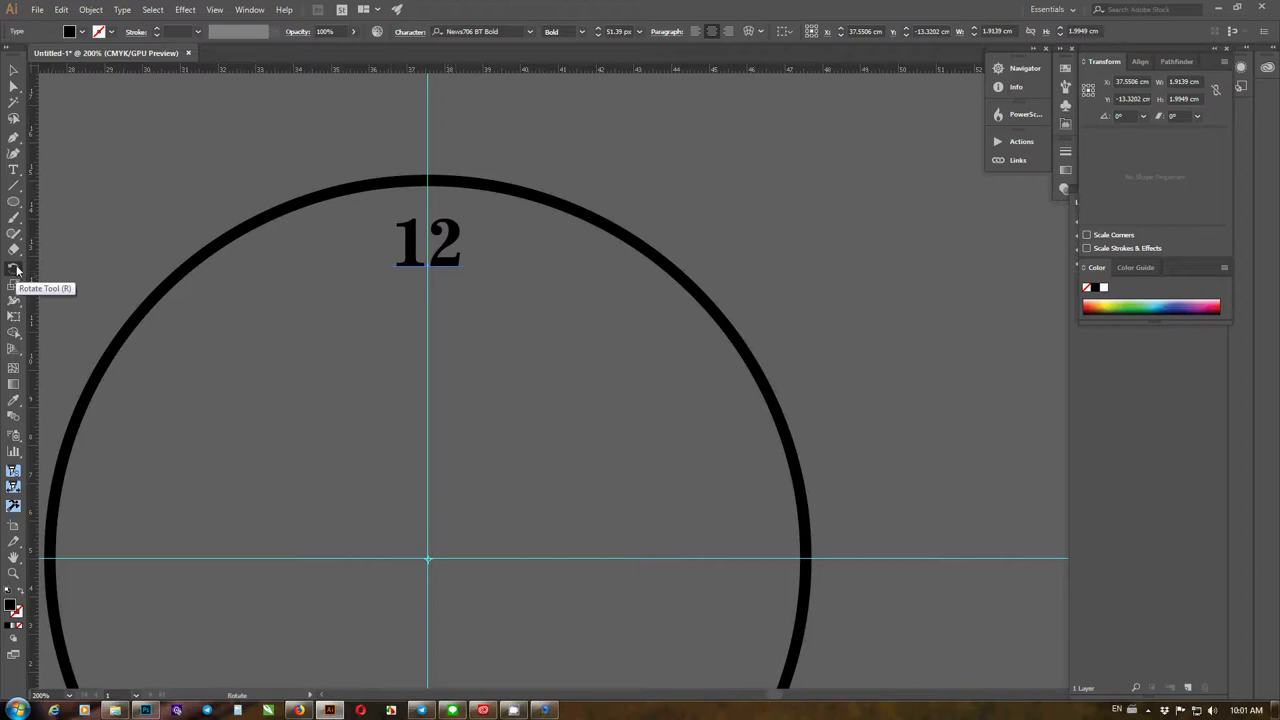
# Preview a 30° rotation of the 12 about its own reference point and discard it
pyautogui.doubleClick(15, 268)
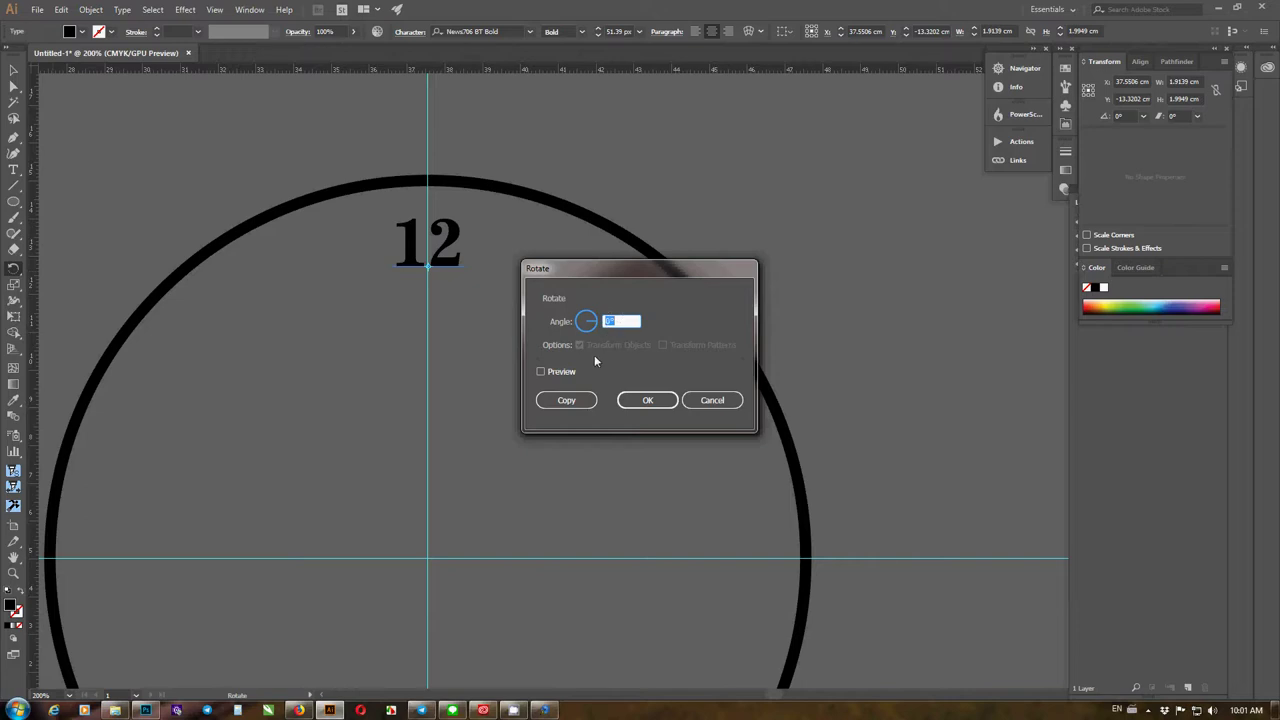
pyautogui.write('30')
pyautogui.press('Tab')
pyautogui.click(557, 373)
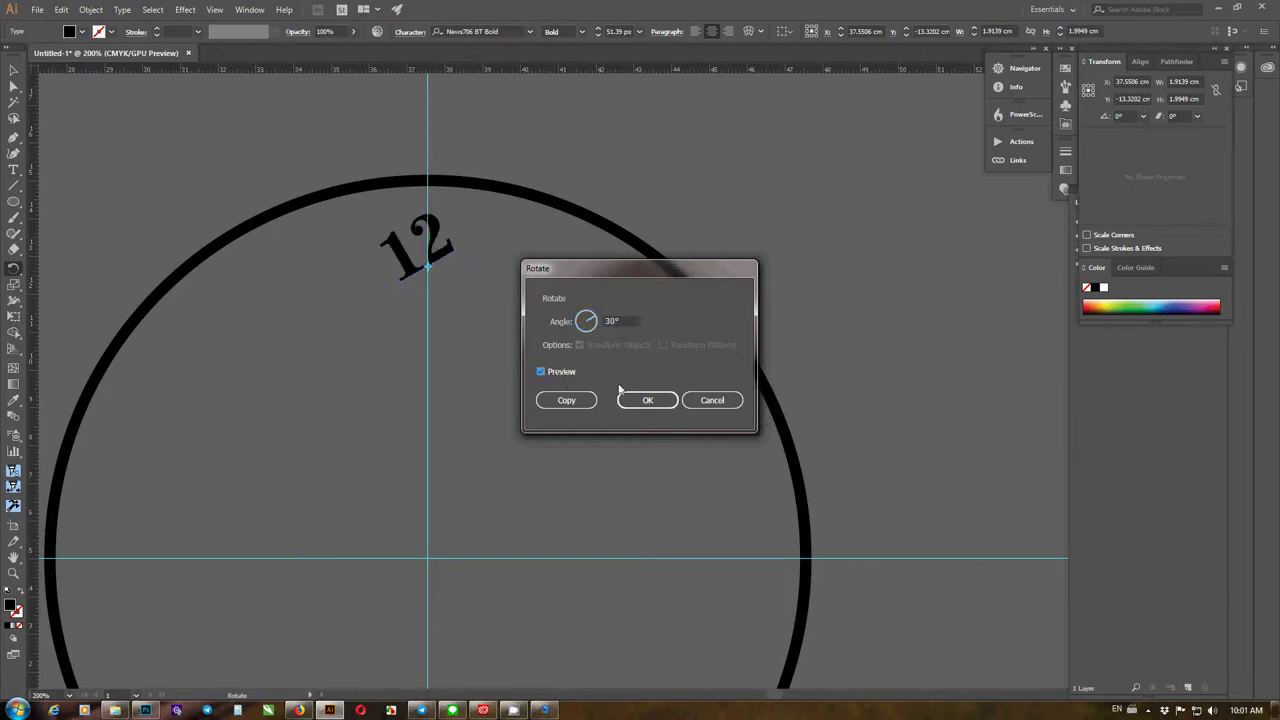
pyautogui.click(718, 400)
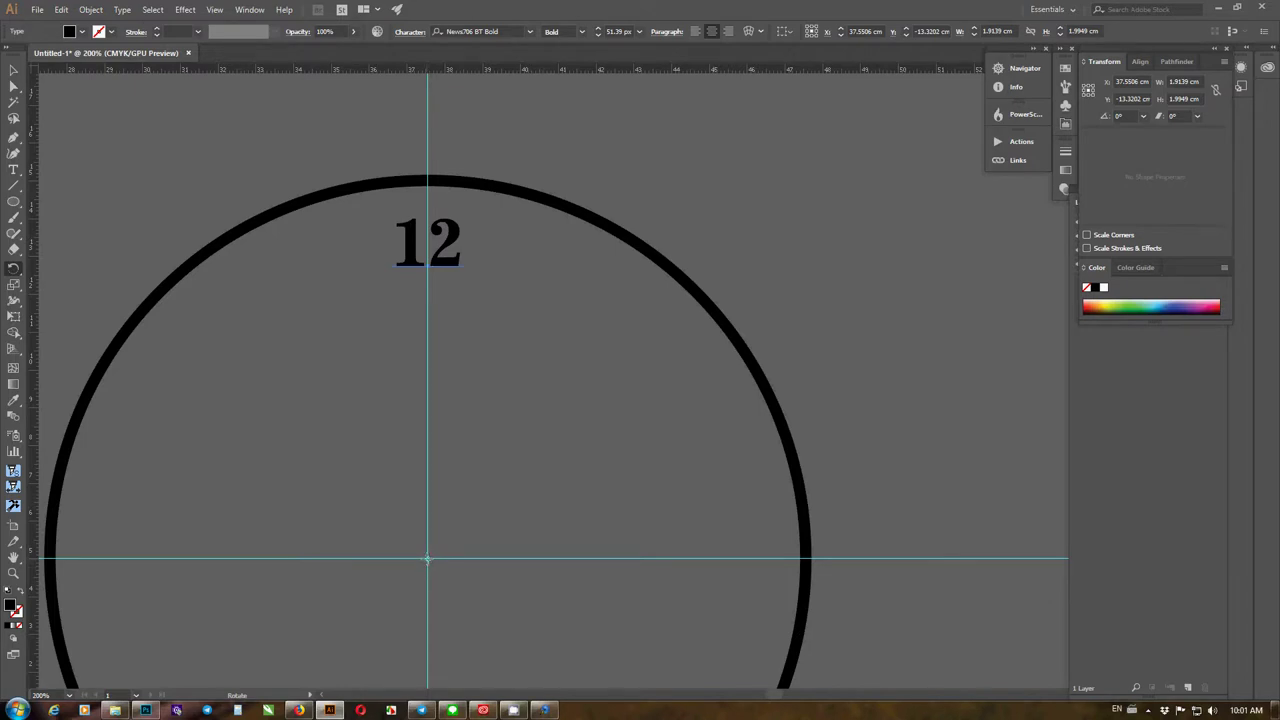
# Try repeating the last transformation on the 12 and undo the repeat
pyautogui.rightClick(427, 560)
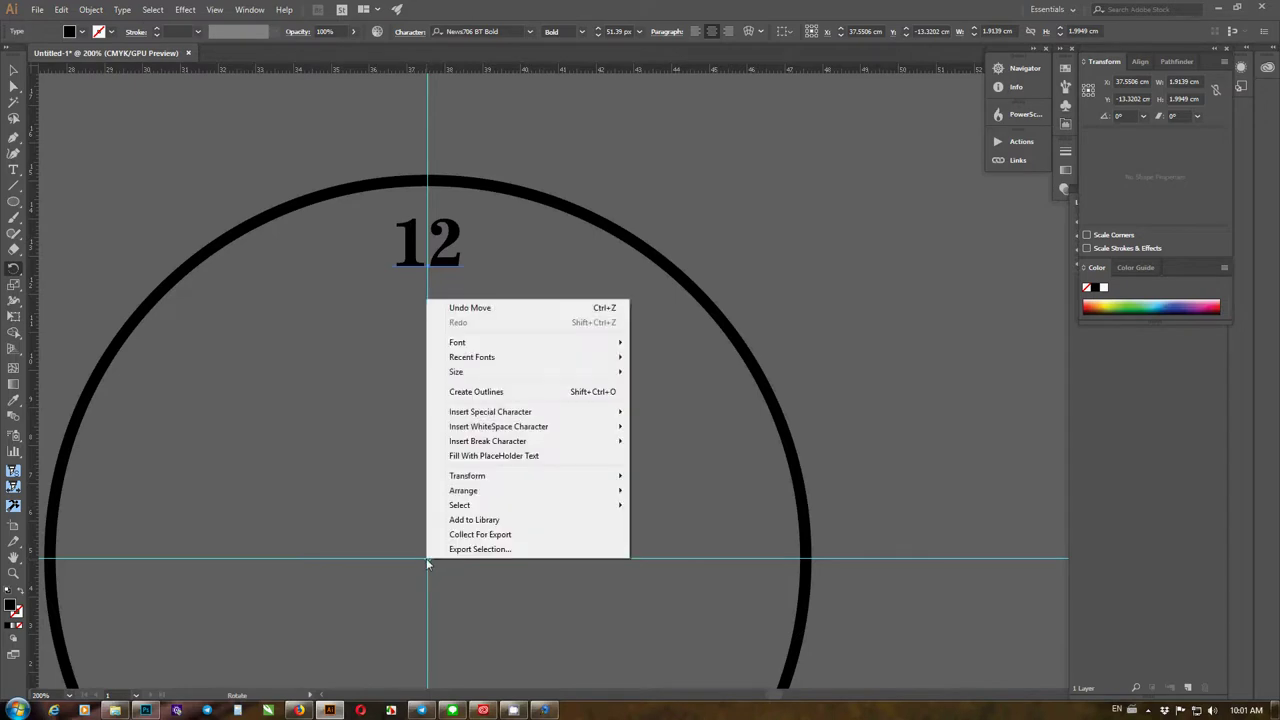
pyautogui.moveTo(555, 480)
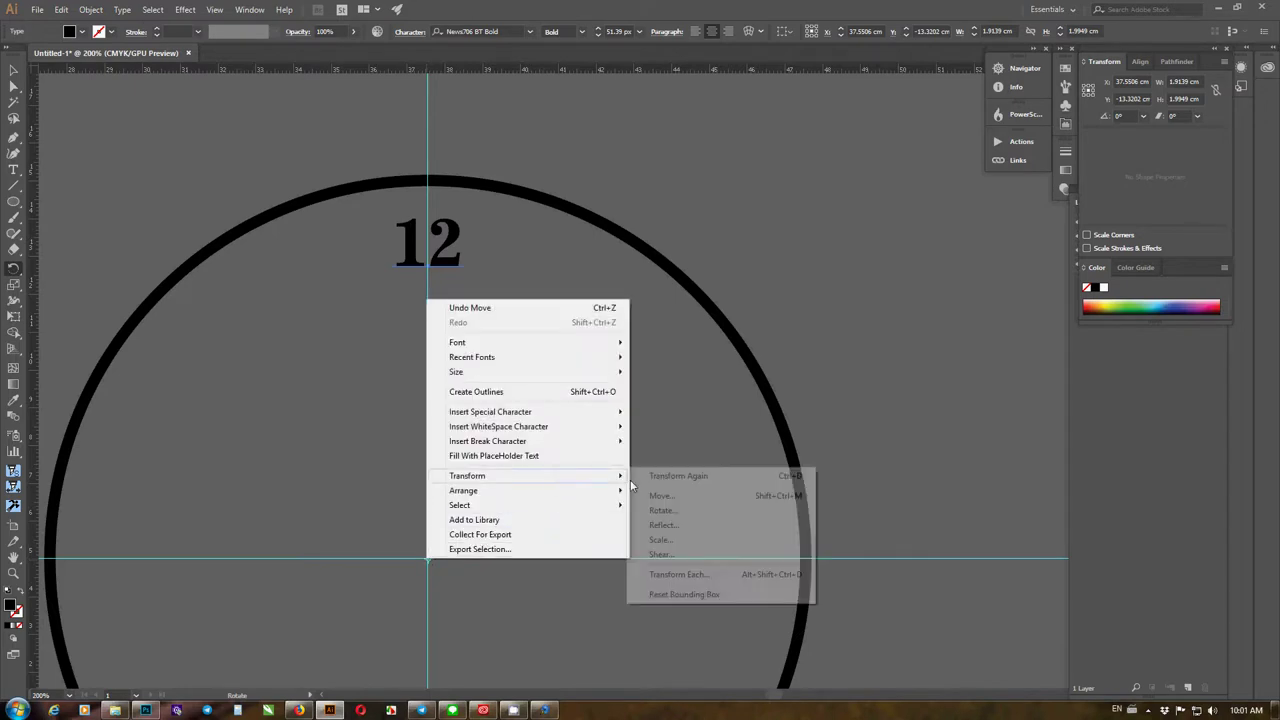
pyautogui.click(729, 479)
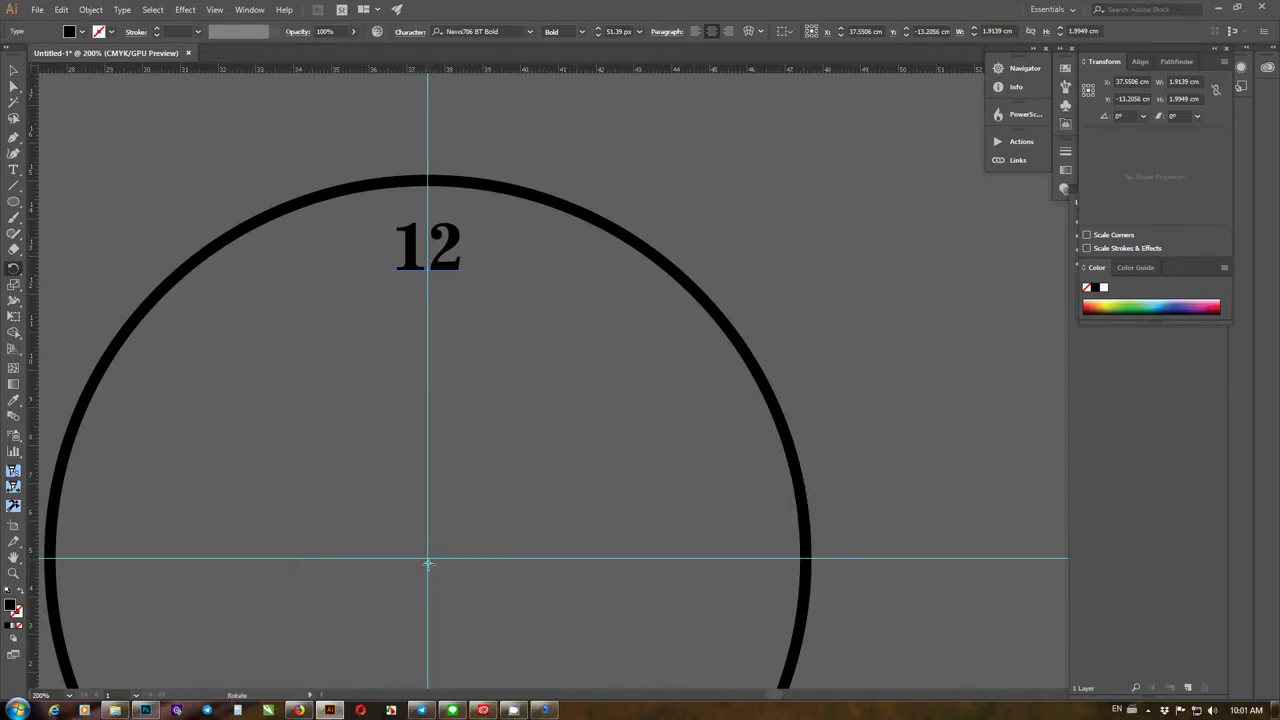
pyautogui.hotkey('ctrl', 'd')
pyautogui.click(14, 270)
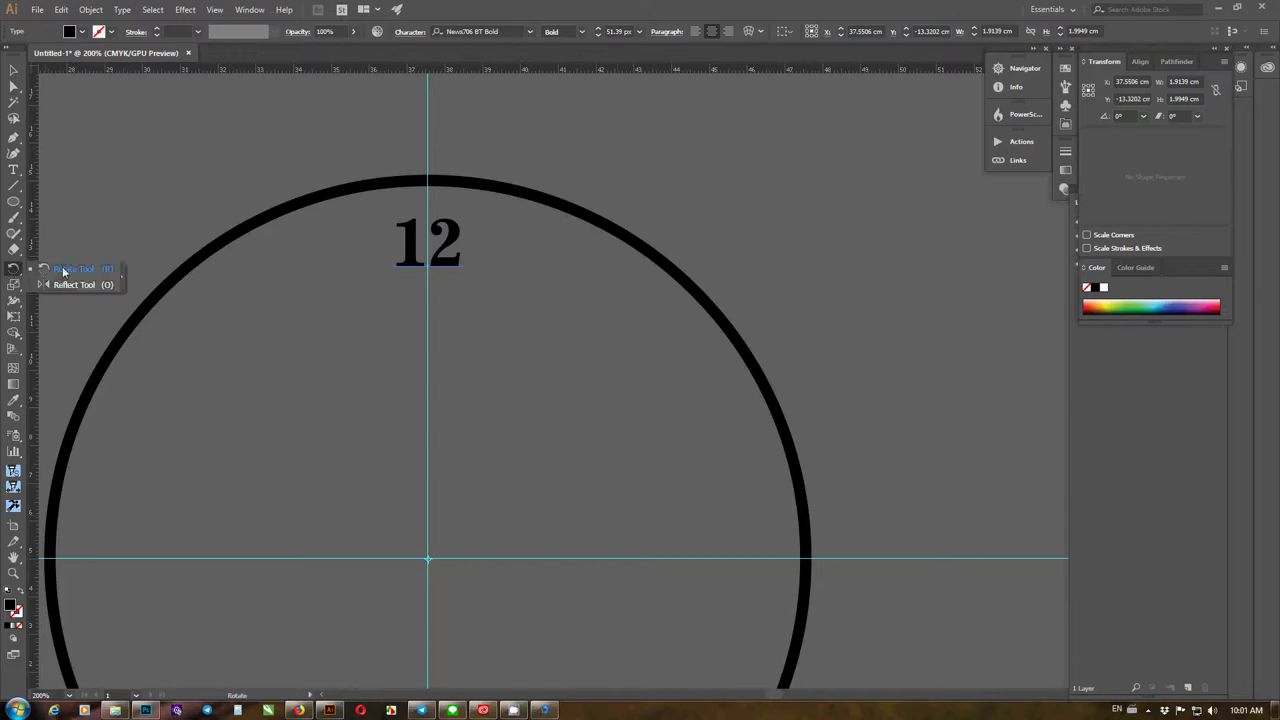
pyautogui.click(62, 272)
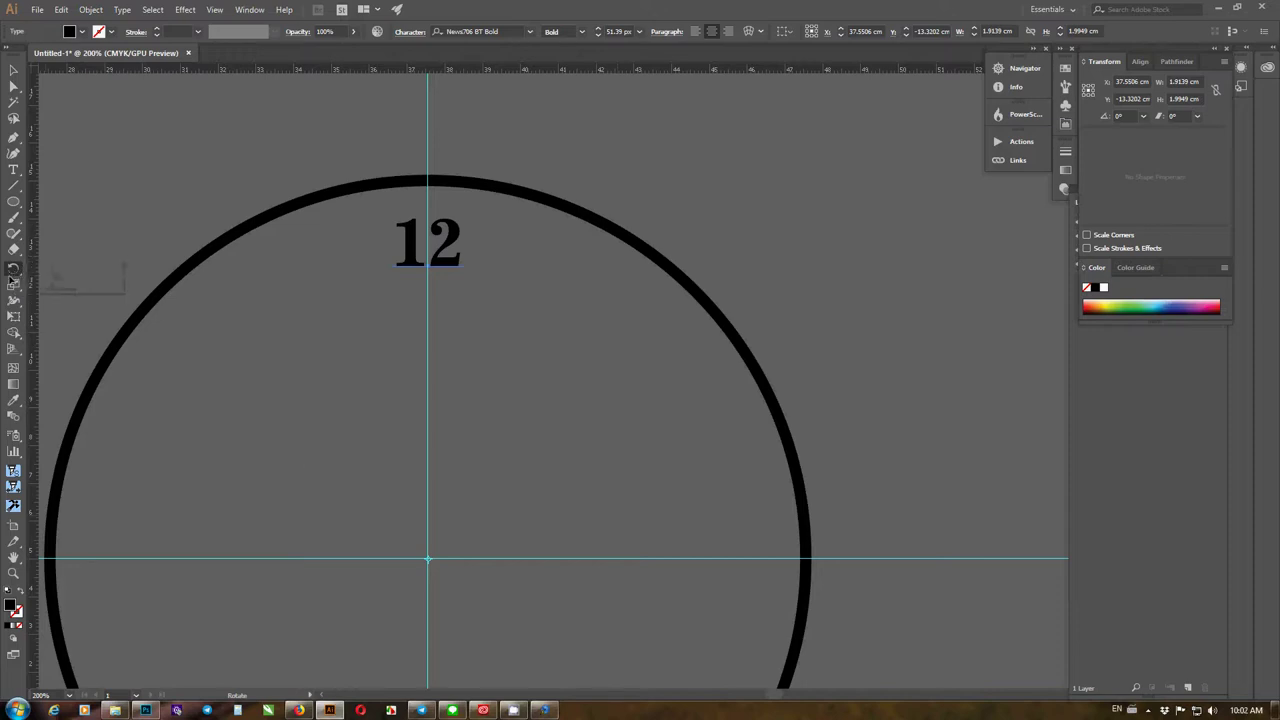
pyautogui.doubleClick(13, 270)
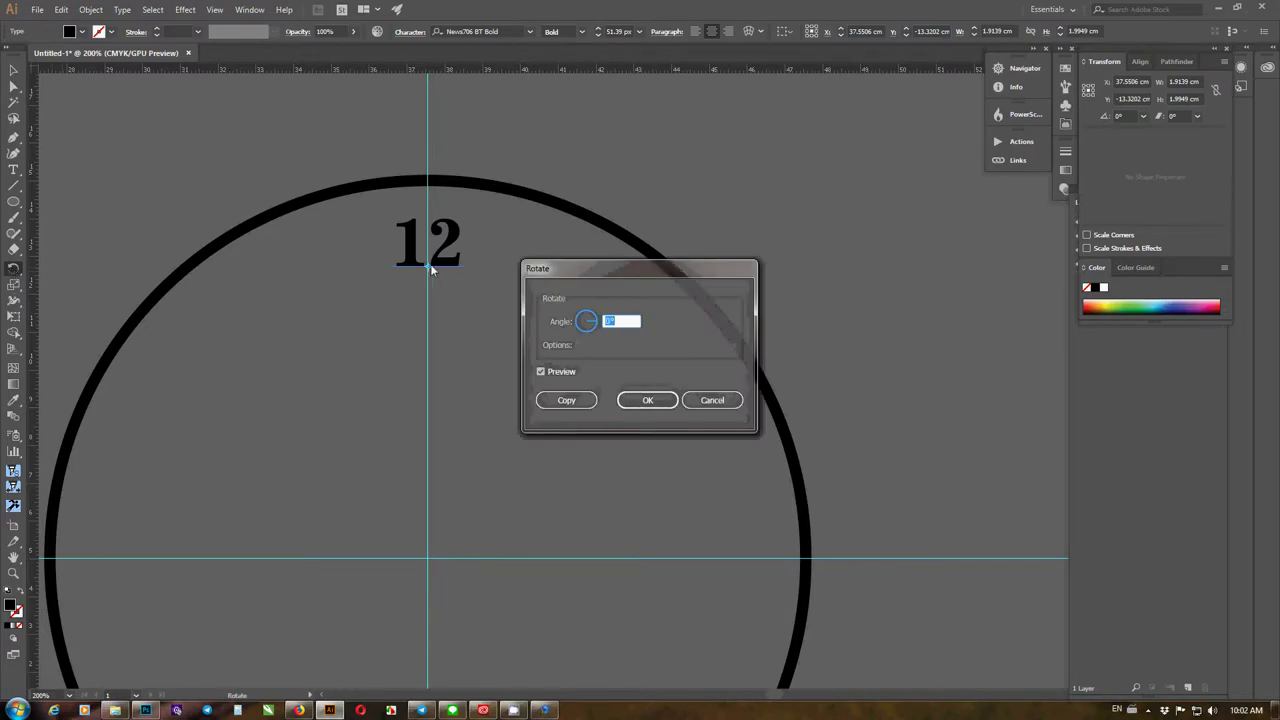
pyautogui.click(724, 405)
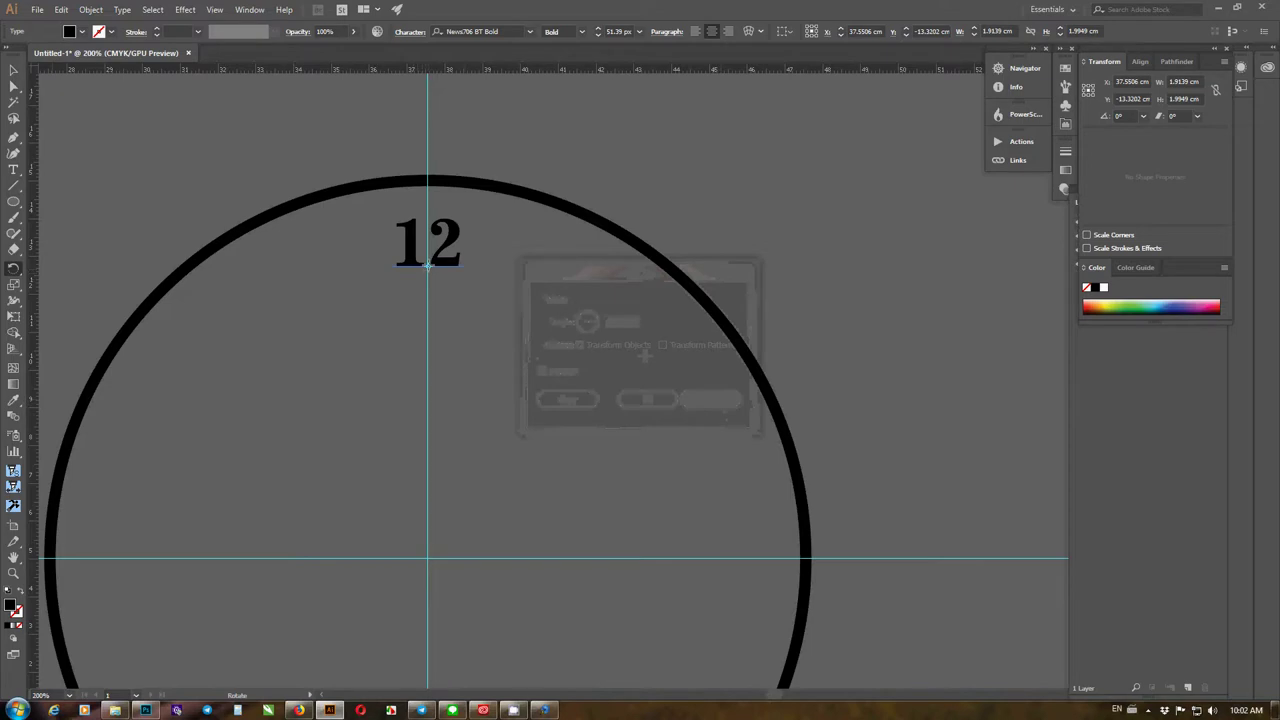
# Move the rotation reference point of the 12 from its baseline to the centre where the guides cross
pyautogui.moveTo(428, 265); pyautogui.dragTo(429, 386)
pyautogui.hotkey('ctrl', 'z')
pyautogui.moveTo(428, 265); pyautogui.dragTo(428, 558)
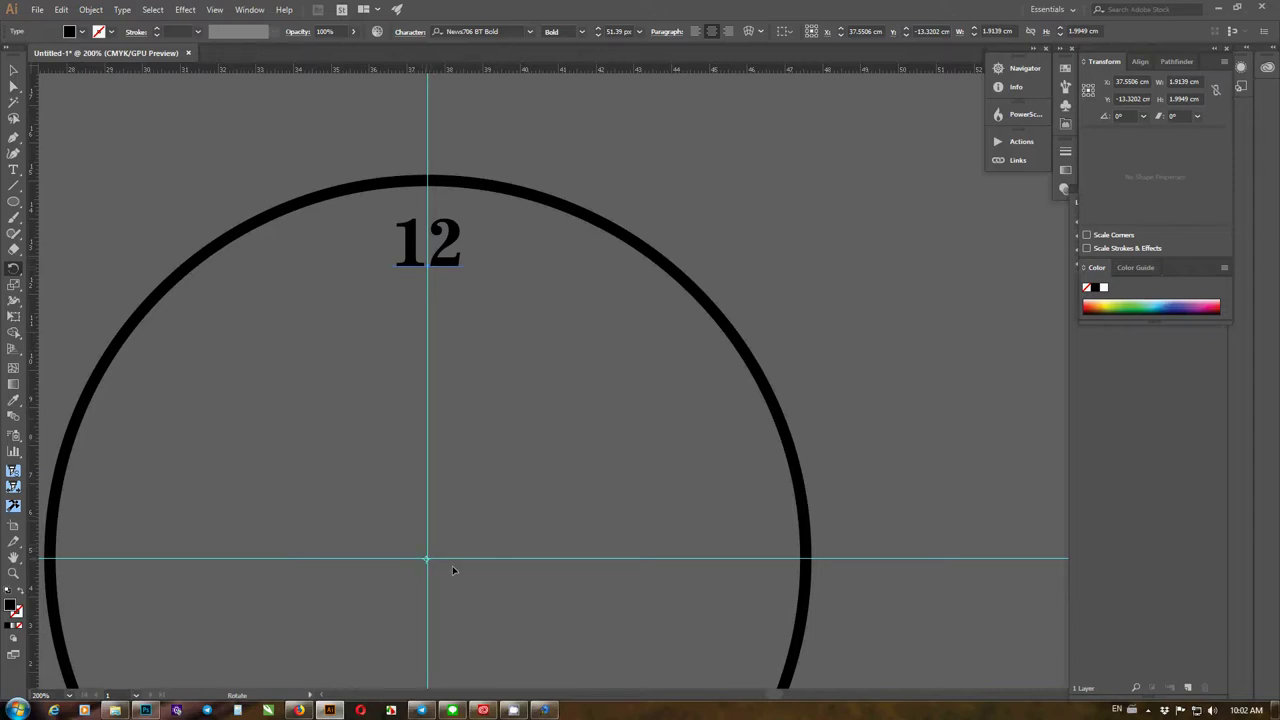
pyautogui.hotkey('ctrl', 'z')
pyautogui.hotkey('ctrl', 'z')
pyautogui.hotkey('ctrl', 'z')
pyautogui.scroll(6, 390, 448)
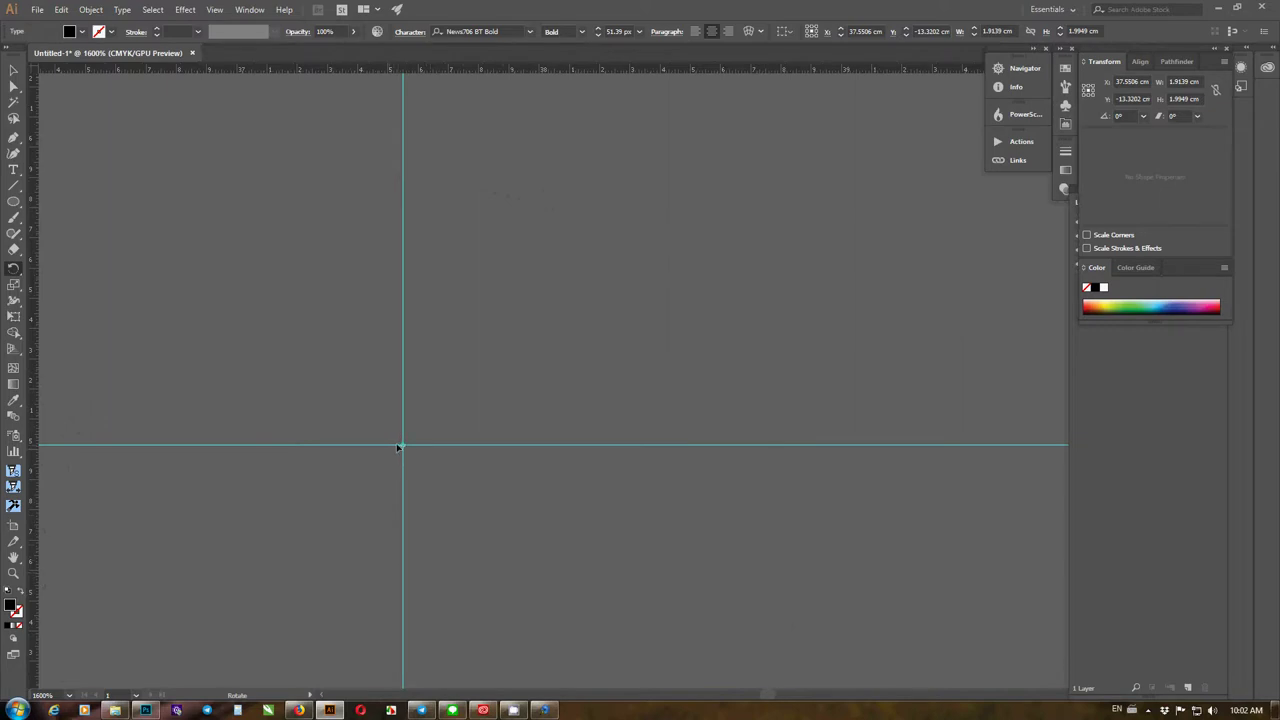
pyautogui.click(185, 10)
pyautogui.moveTo(245, 118)
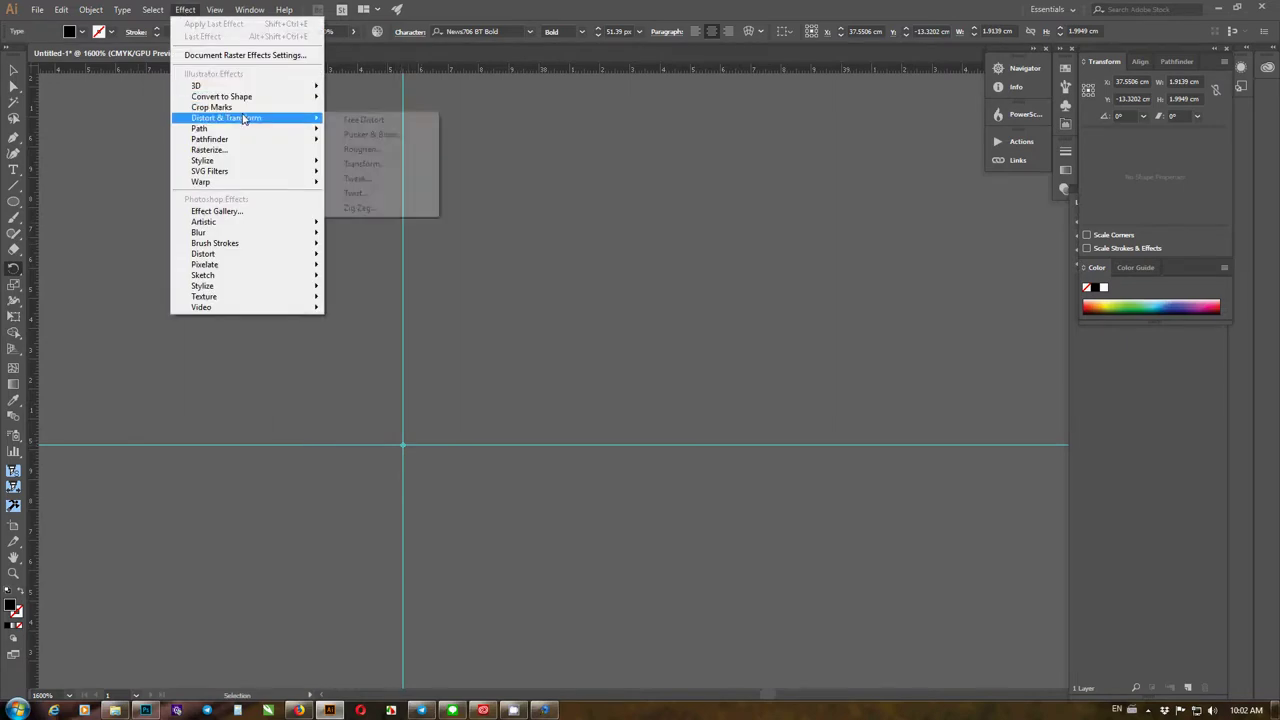
pyautogui.click(390, 164)
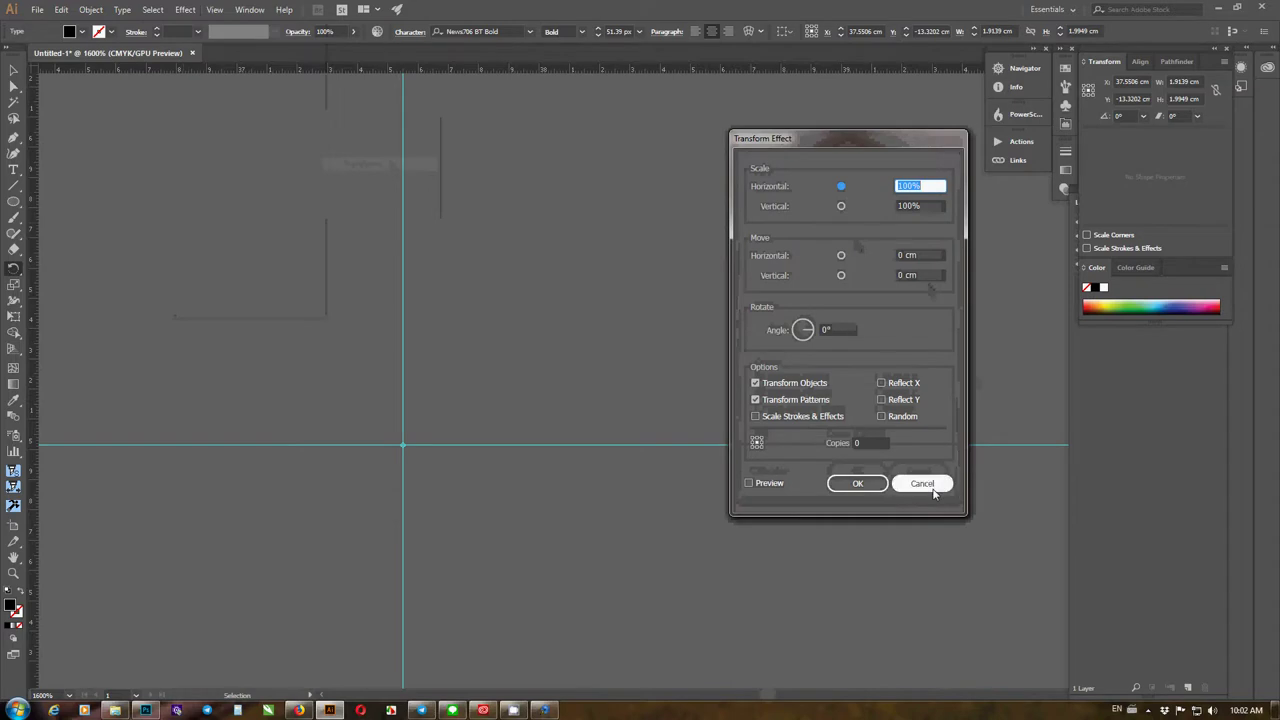
pyautogui.click(922, 484)
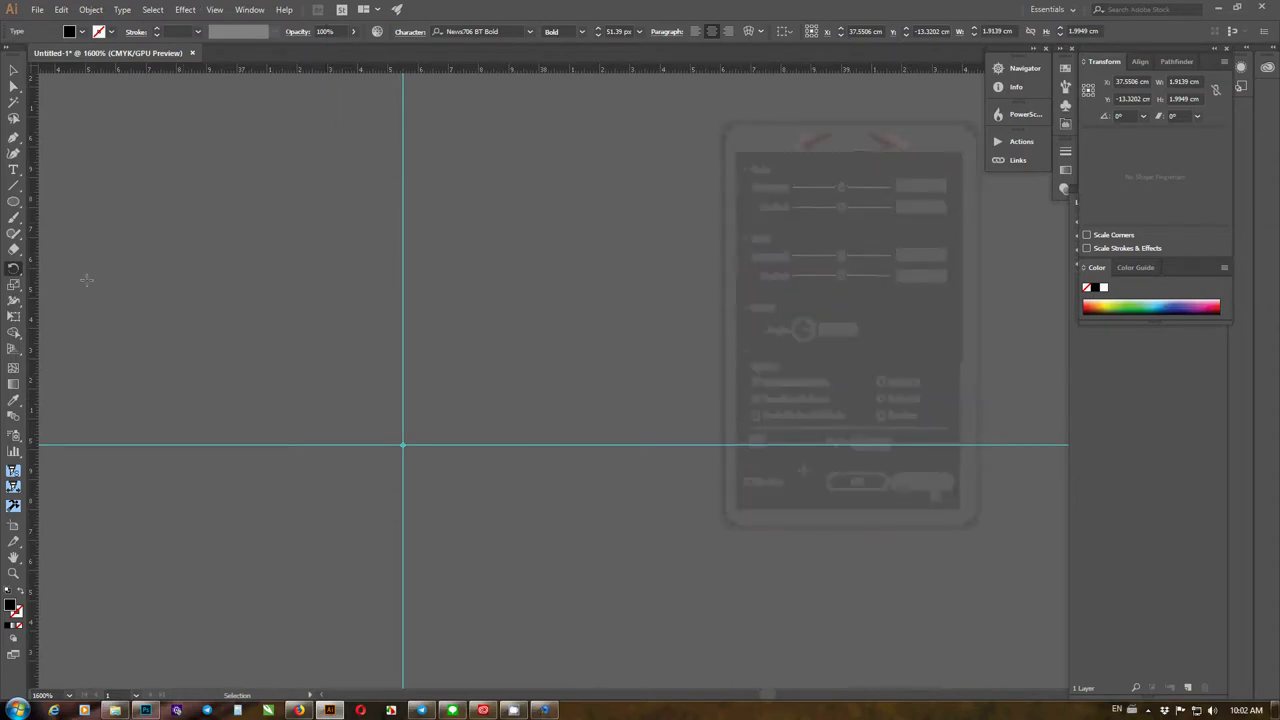
pyautogui.doubleClick(14, 268)
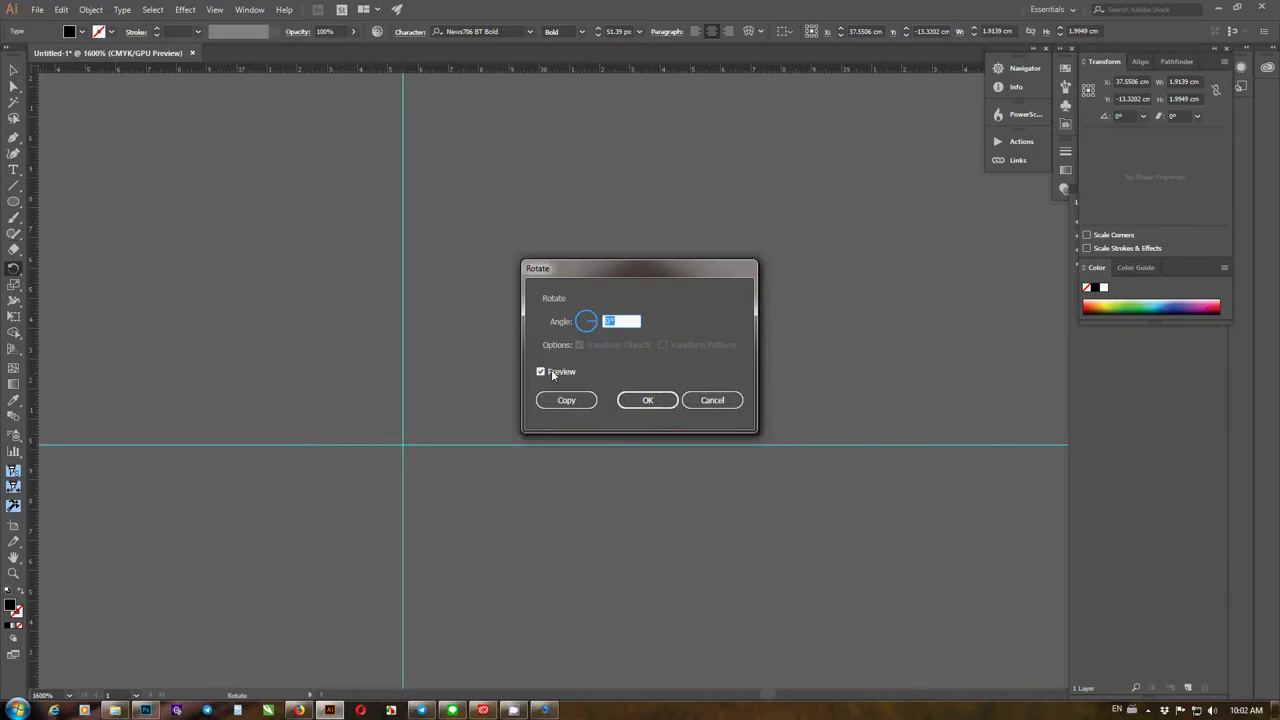
pyautogui.click(552, 371)
pyautogui.click(704, 400)
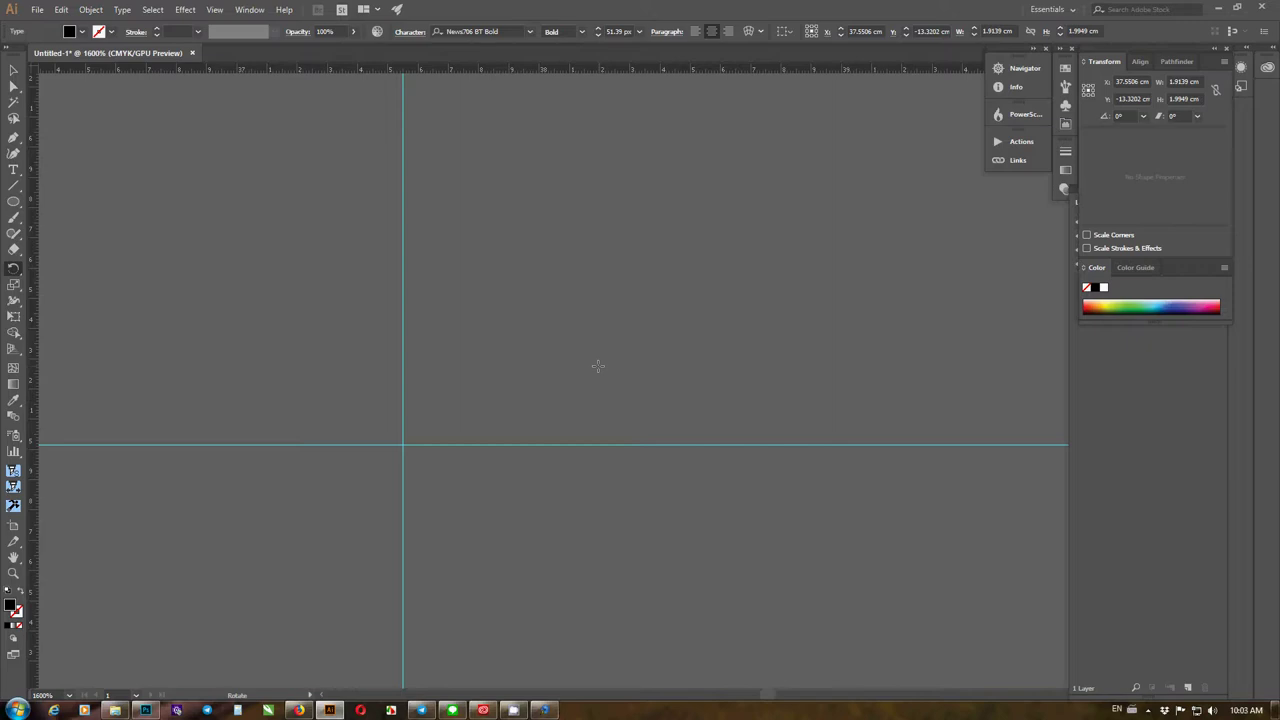
pyautogui.scroll(-8, 432, 382)
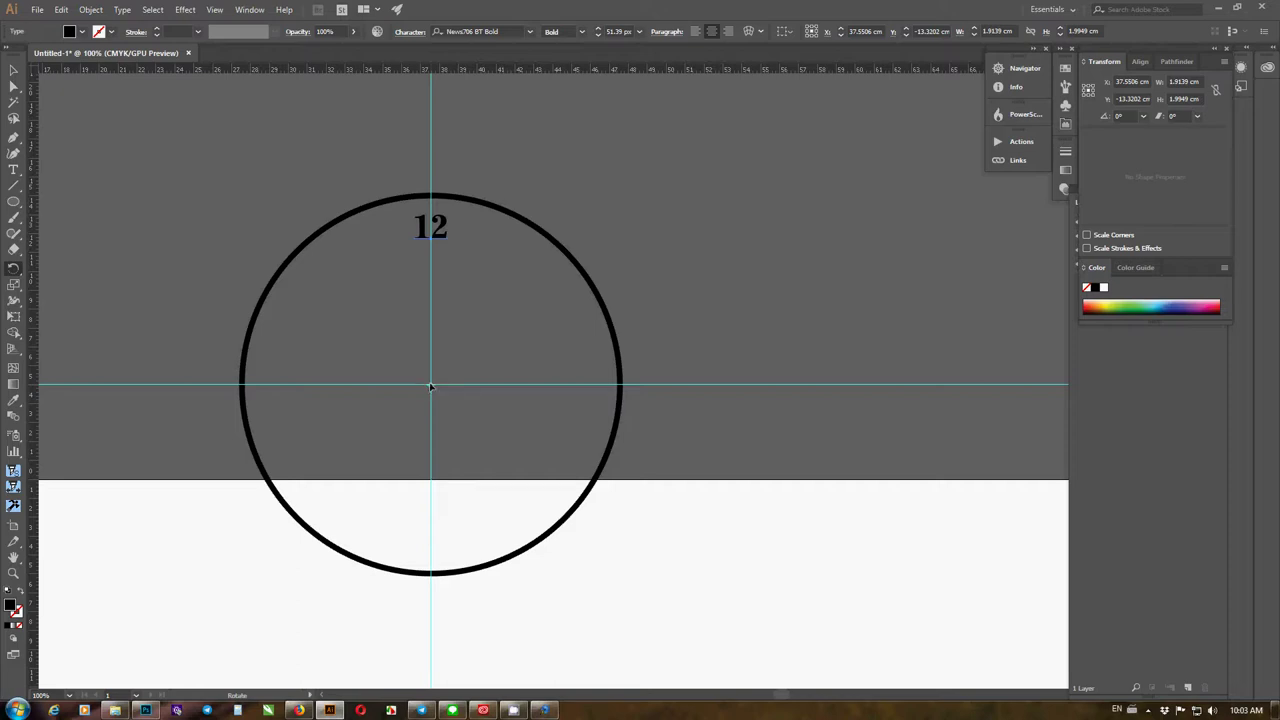
pyautogui.rightClick(431, 387)
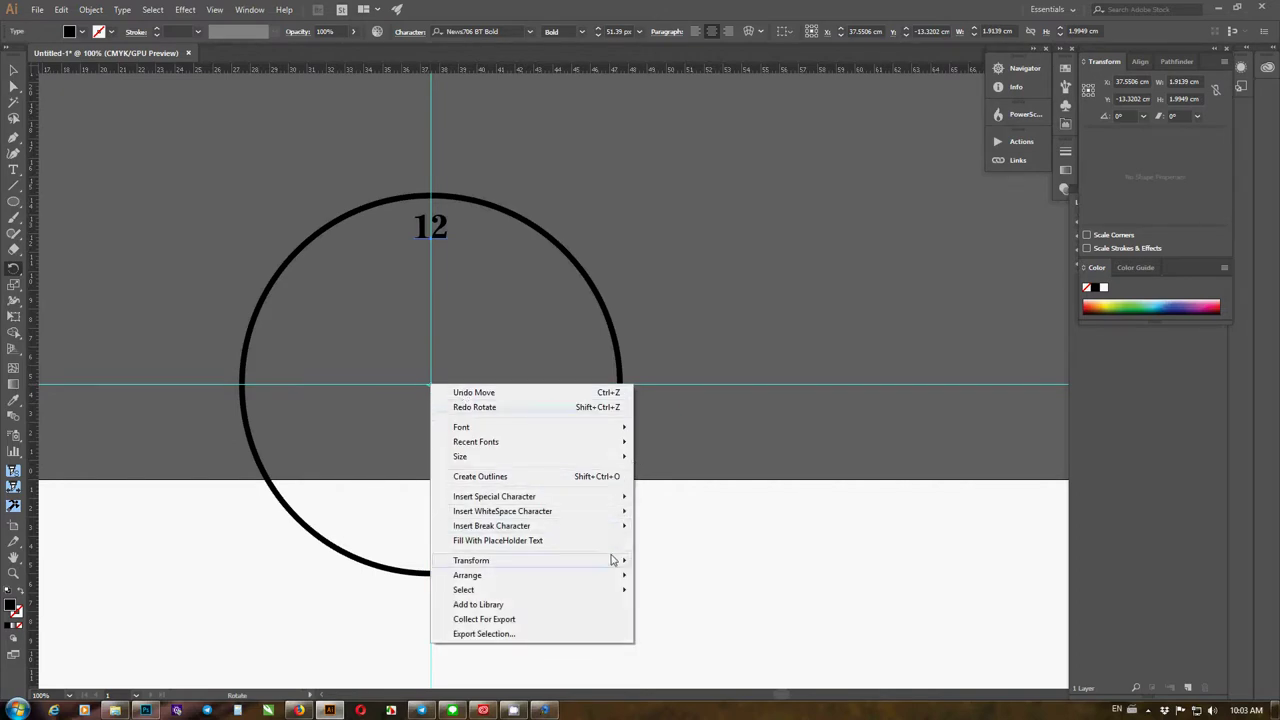
pyautogui.moveTo(619, 562)
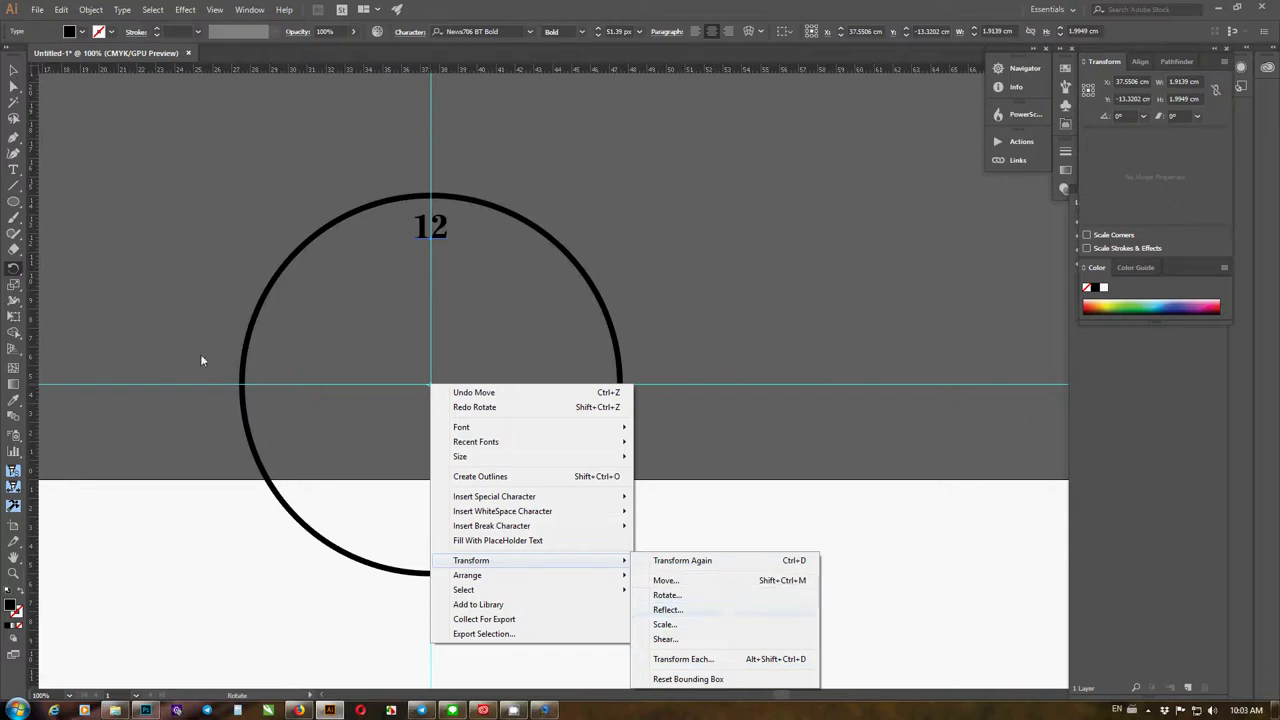
pyautogui.click(13, 268)
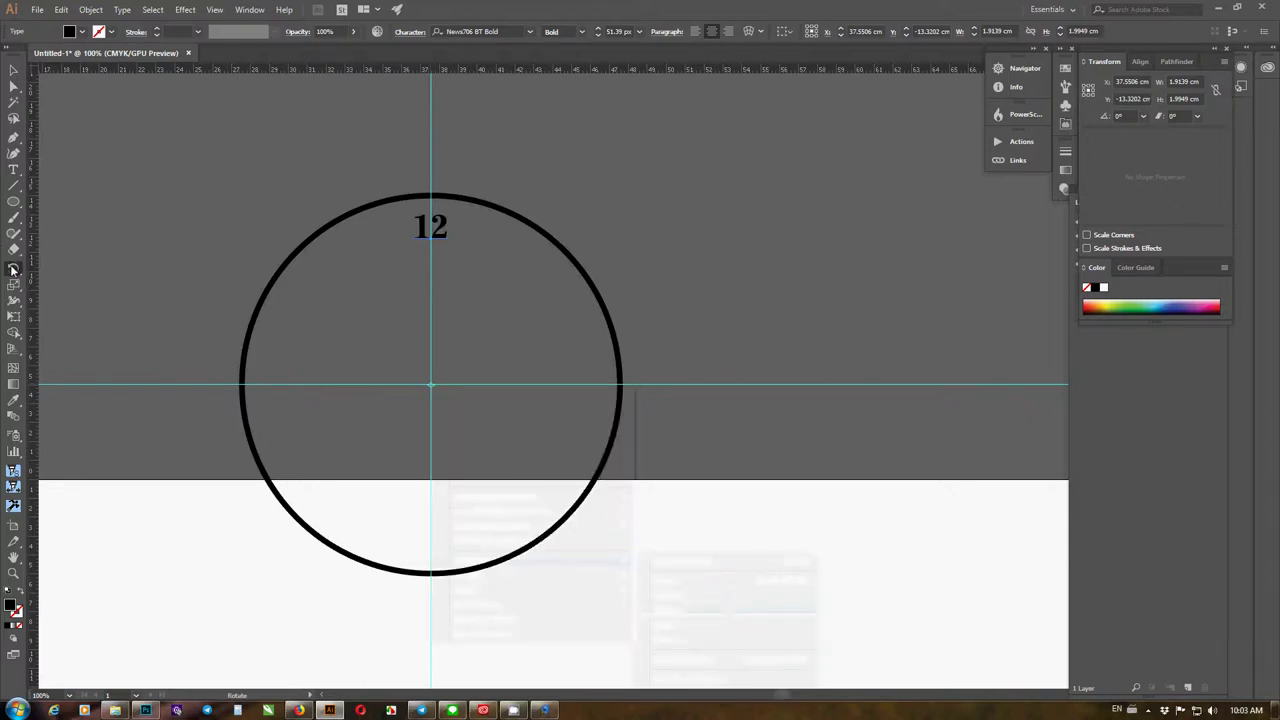
# Try a 30° rotation of the 12 with the Rotate tool's default reference point and cancel it
pyautogui.doubleClick(13, 268)
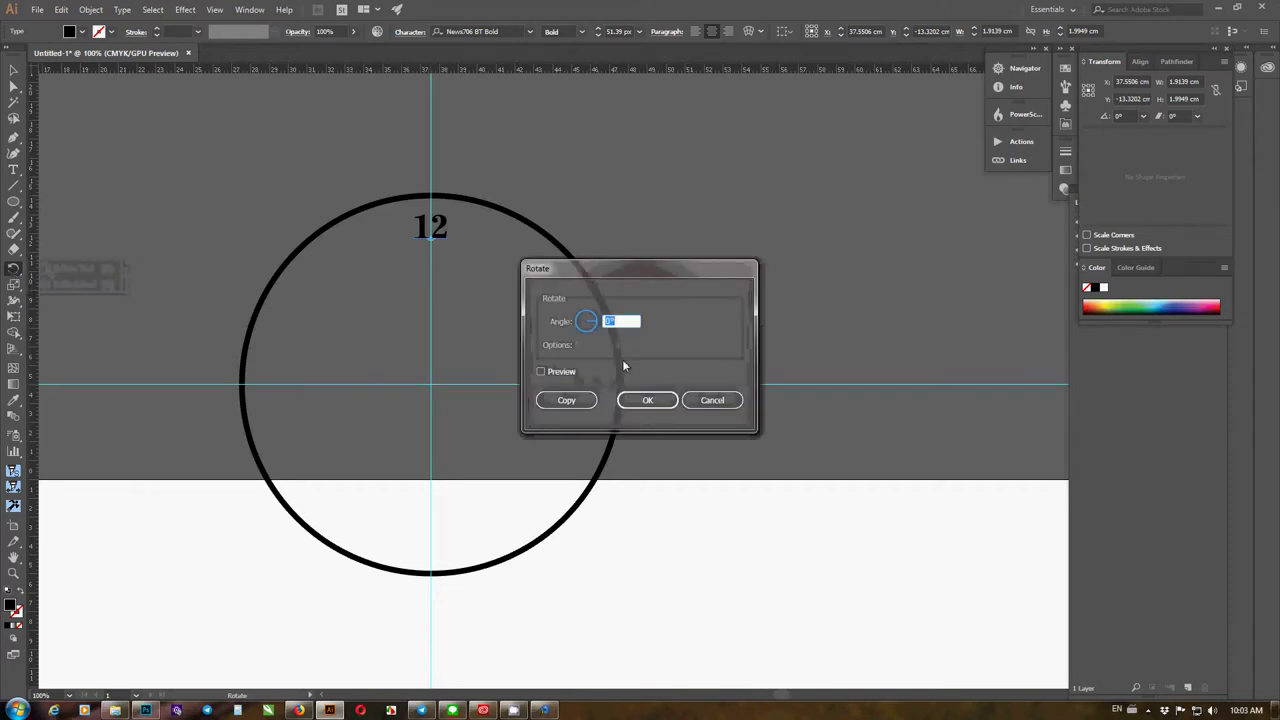
pyautogui.write('30')
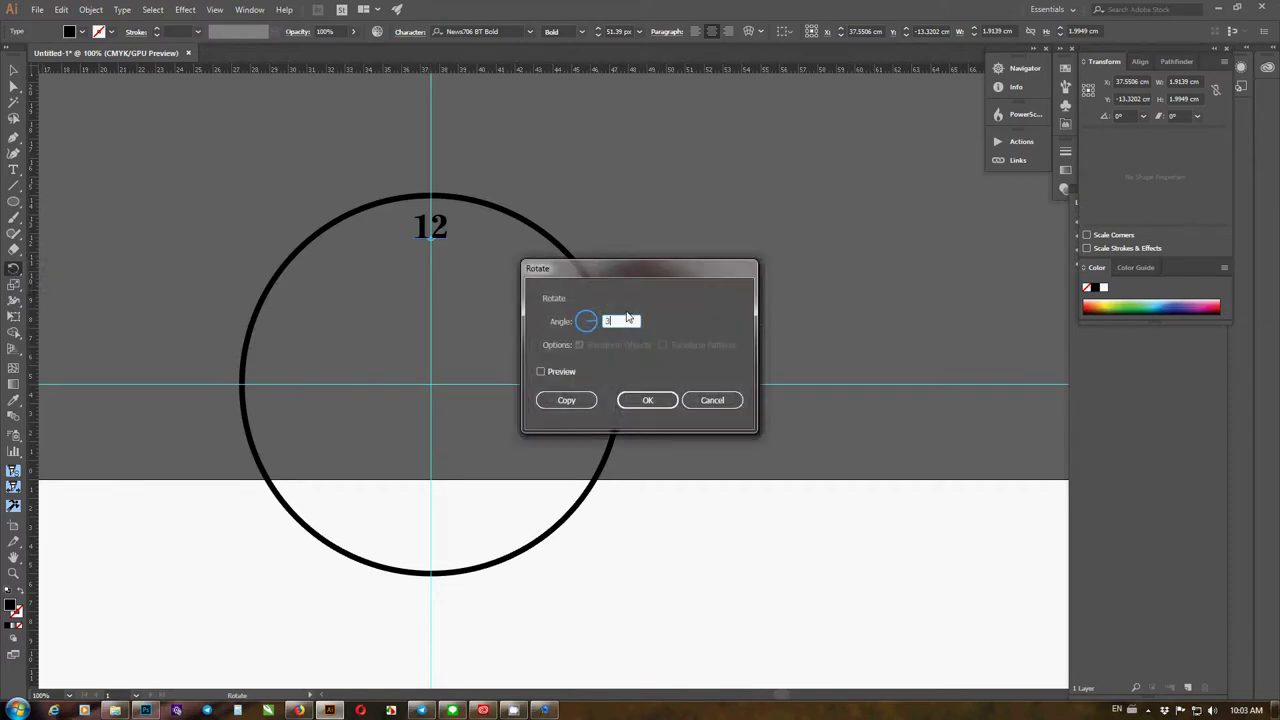
pyautogui.click(551, 375)
pyautogui.click(551, 375)
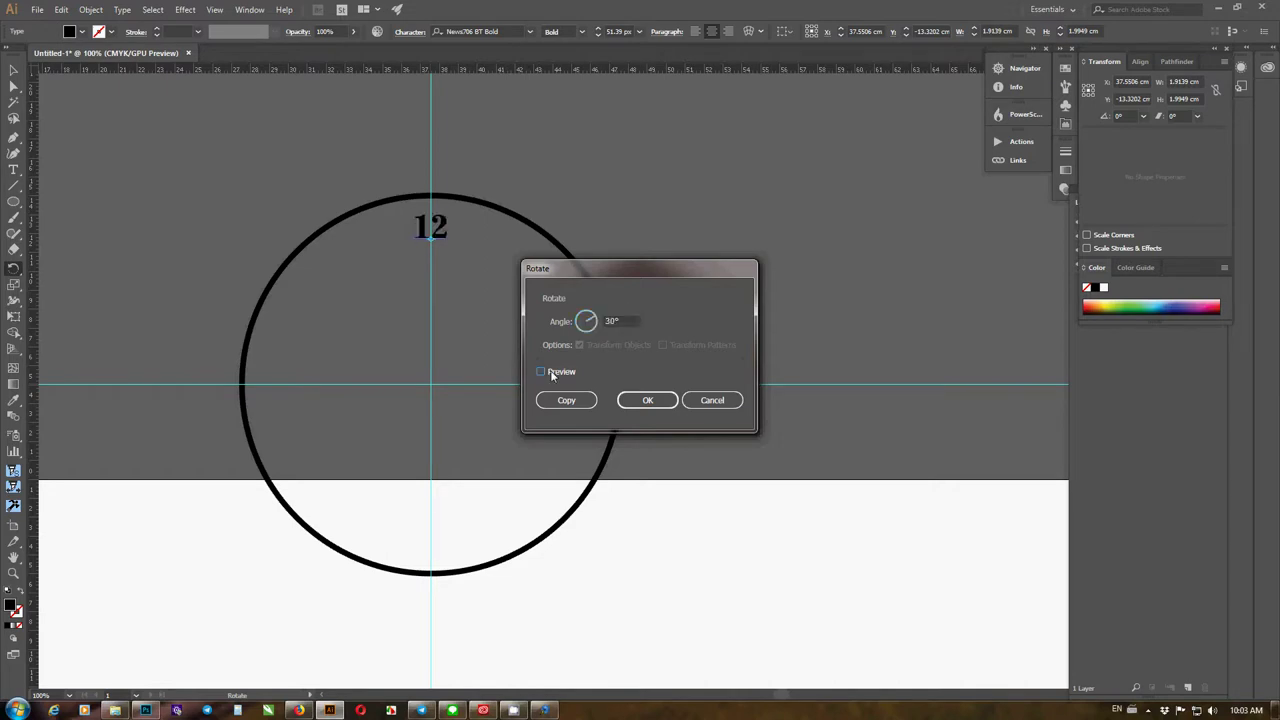
pyautogui.click(712, 399)
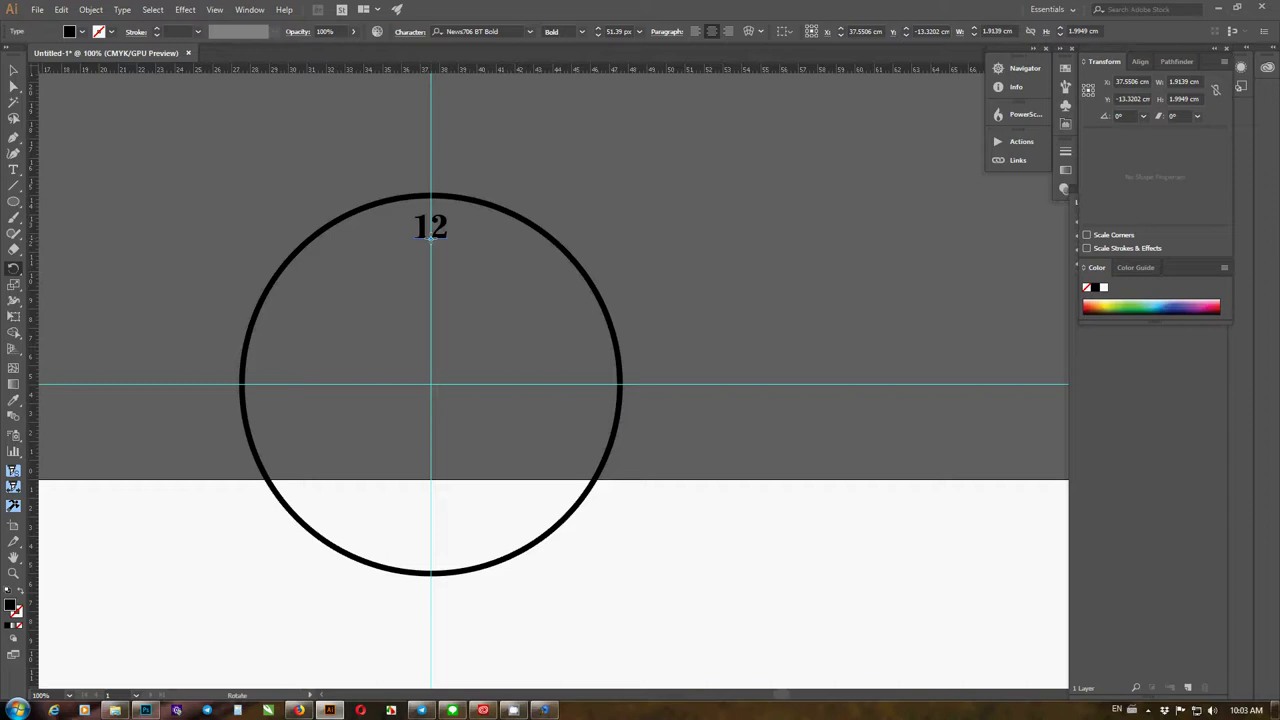
# Rotate a copy of the 12 by 30° around the circle's centre at the intersection of the guides
pyautogui.click(431, 382)
pyautogui.keyDown('alt'); pyautogui.click(431, 384); pyautogui.keyUp('alt')
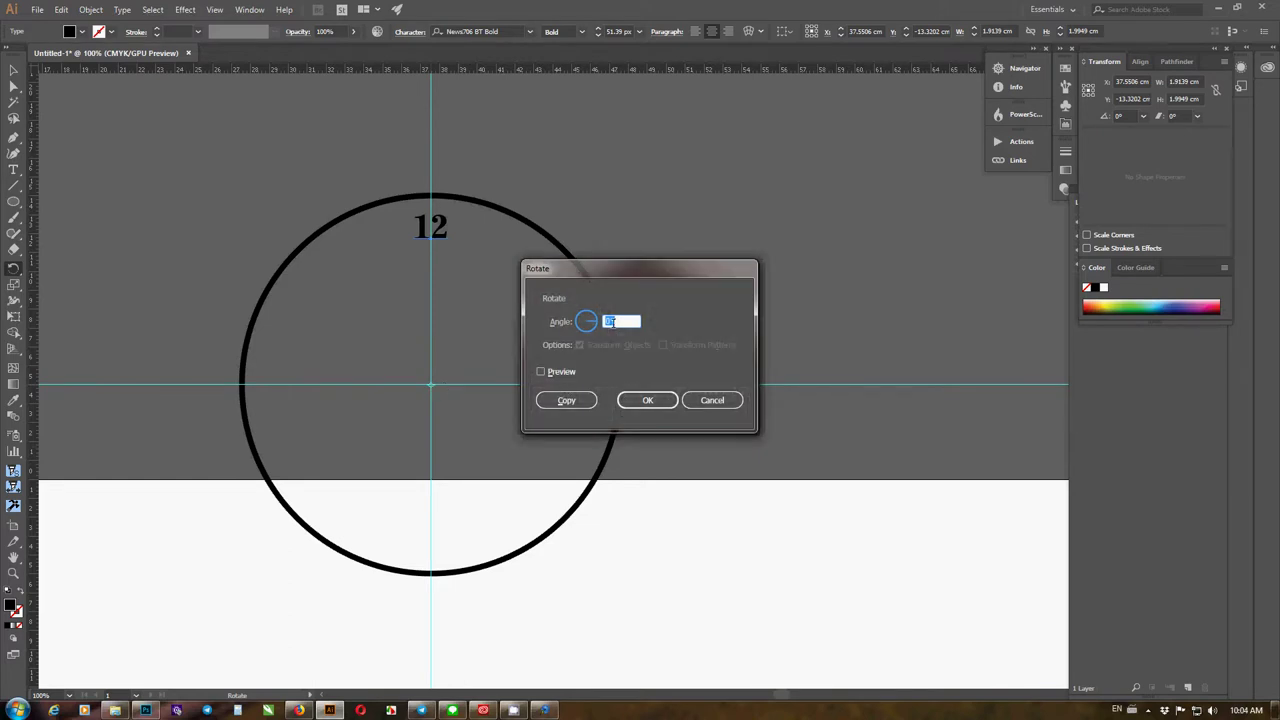
pyautogui.write('30')
pyautogui.click(565, 372)
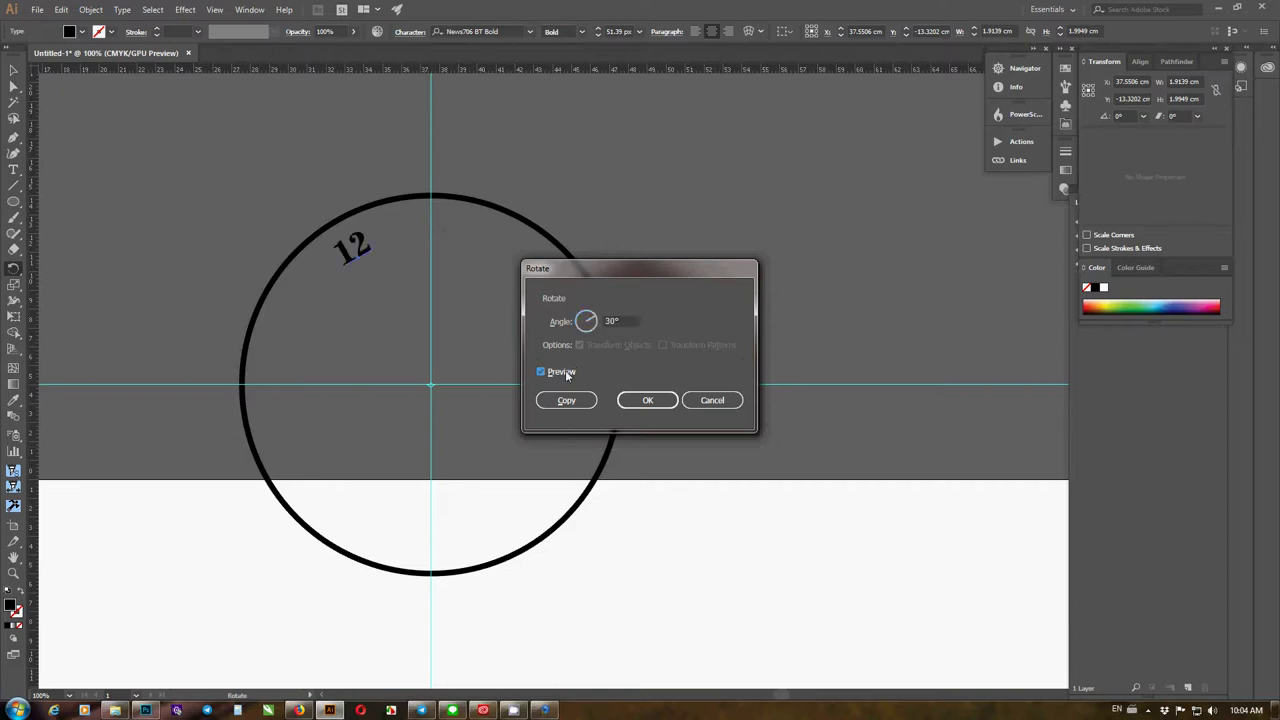
pyautogui.click(575, 402)
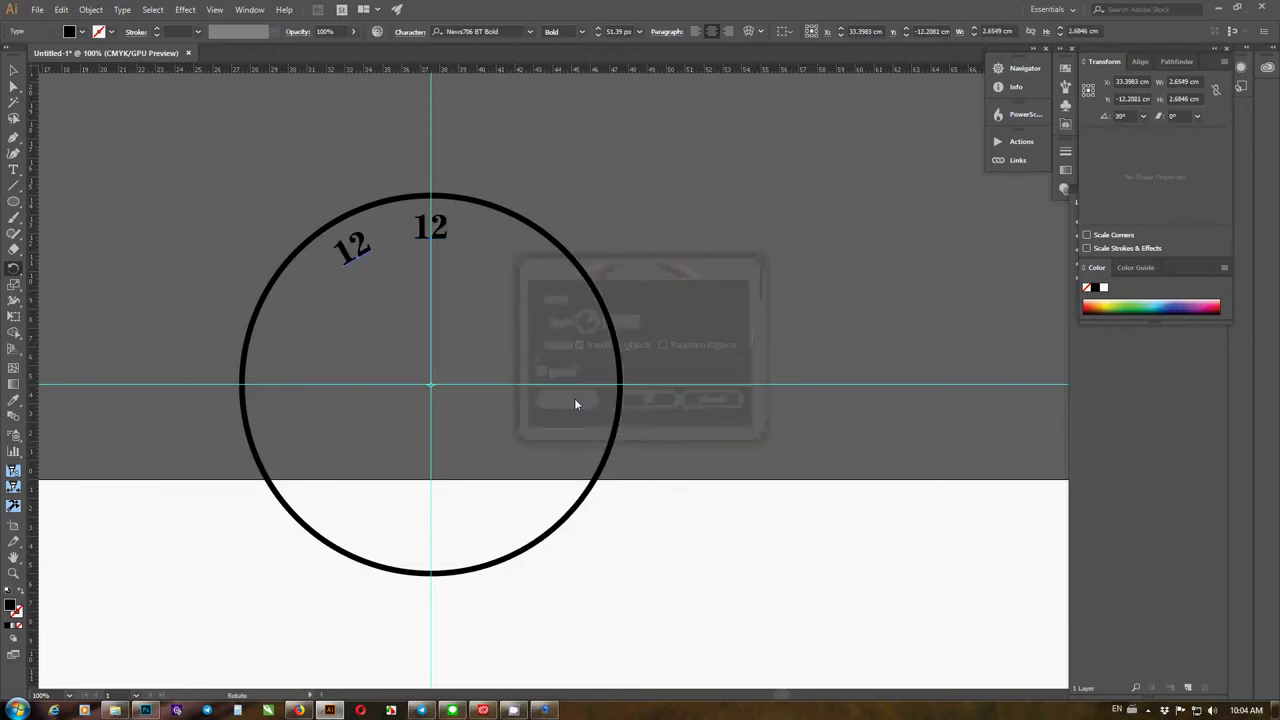
# Repeat the 30° rotated copy ten more times to complete a ring of twelve numerals inside the circle
pyautogui.press('v')
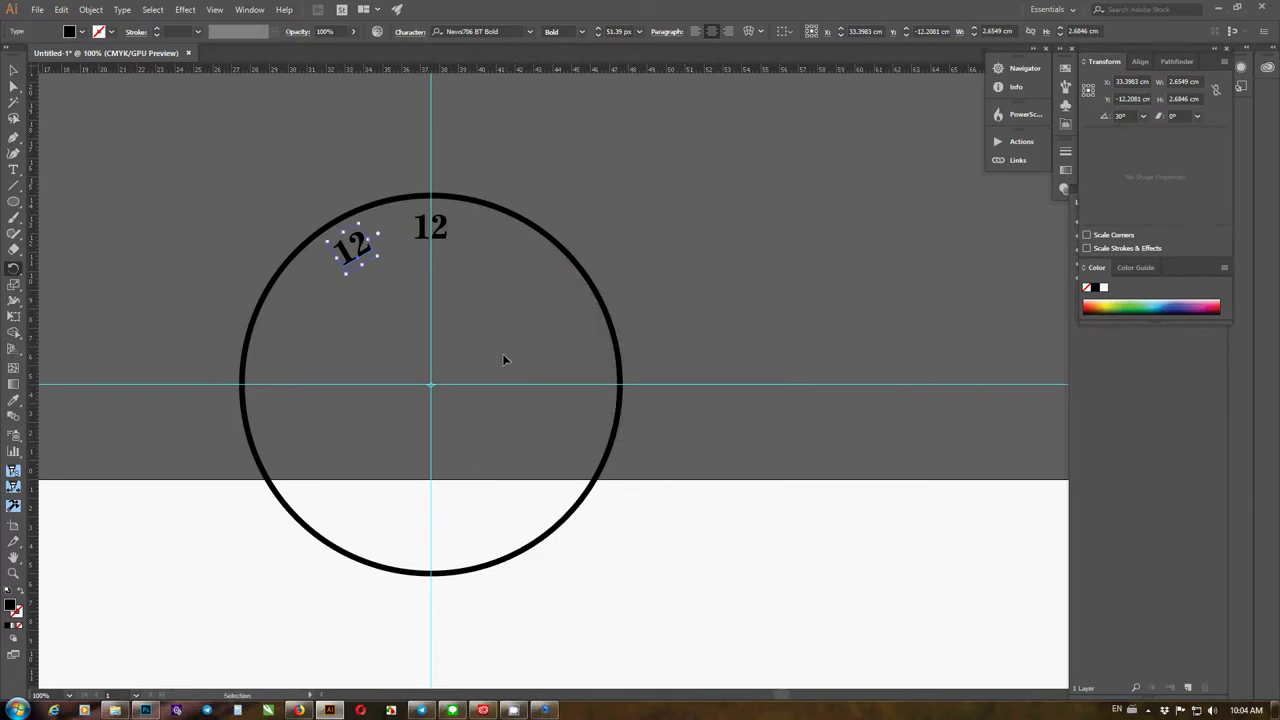
pyautogui.hotkey('ctrl', 'd')
pyautogui.hotkey('ctrl', 'd')
pyautogui.hotkey('ctrl', 'd')
pyautogui.hotkey('ctrl', 'd')
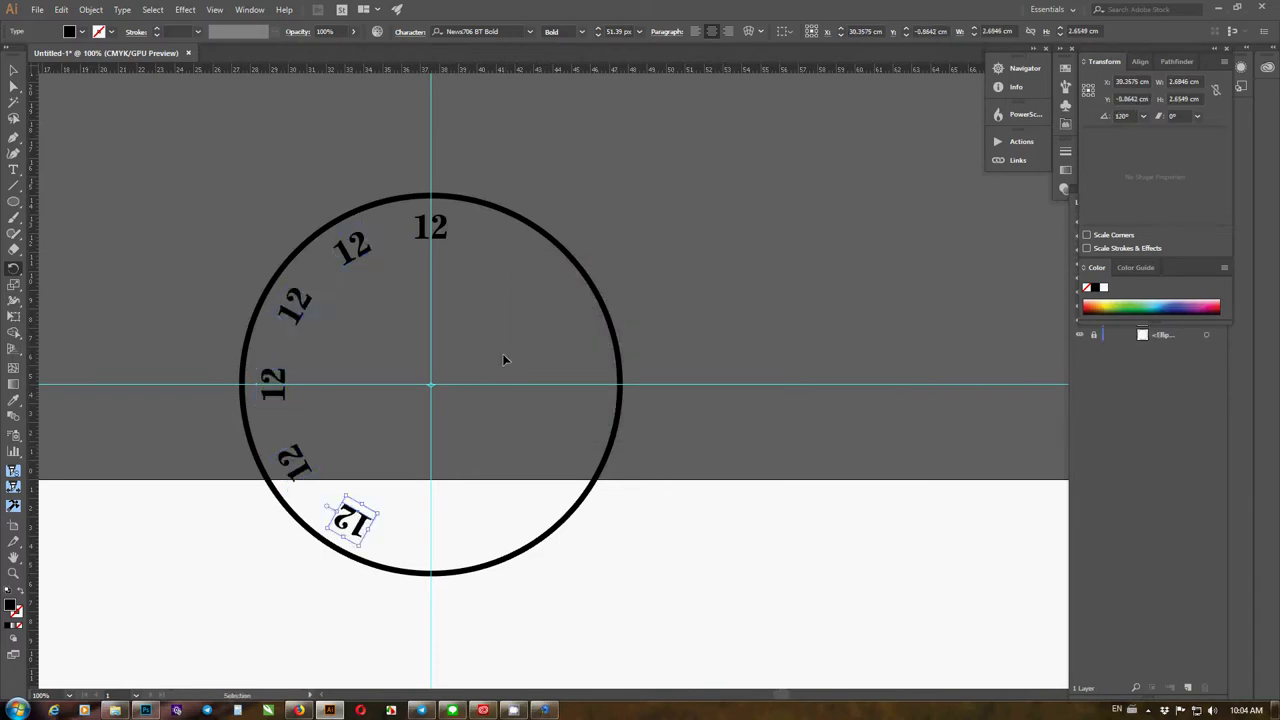
pyautogui.hotkey('ctrl', 'd')
pyautogui.hotkey('ctrl', 'd')
pyautogui.hotkey('ctrl', 'd')
pyautogui.hotkey('ctrl', 'd')
pyautogui.hotkey('ctrl', 'd')
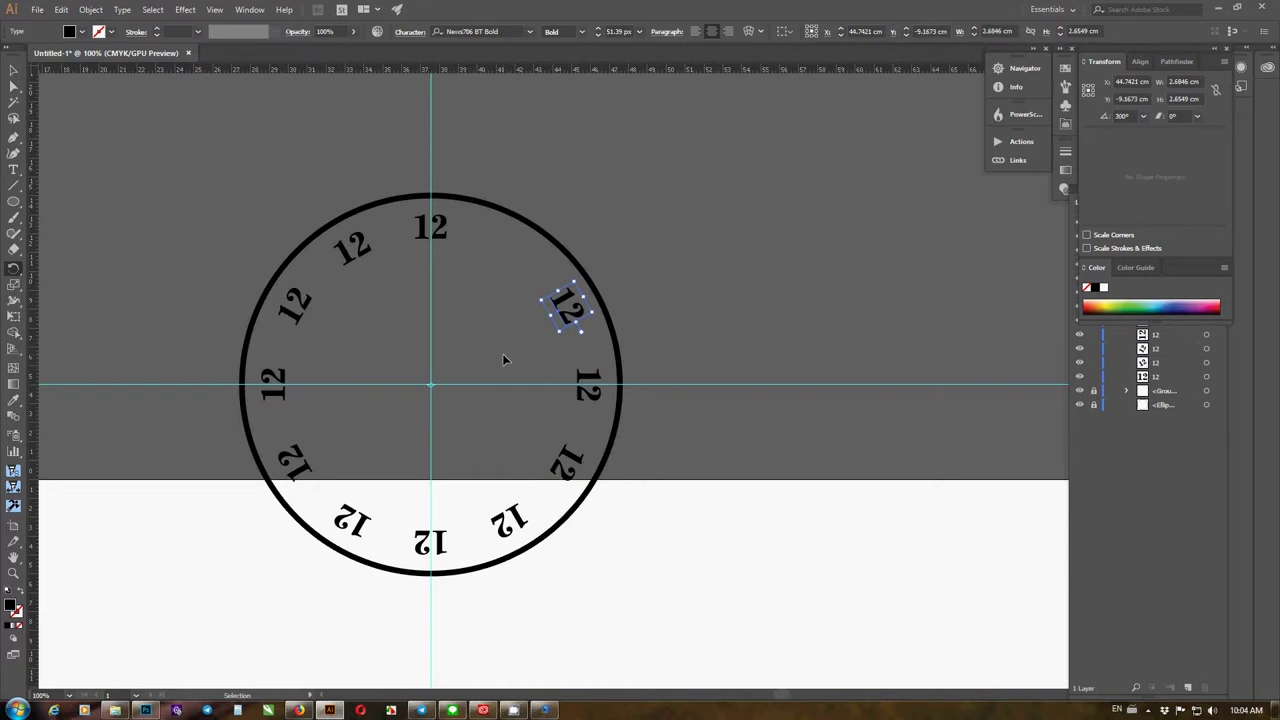
pyautogui.hotkey('ctrl', 'd')
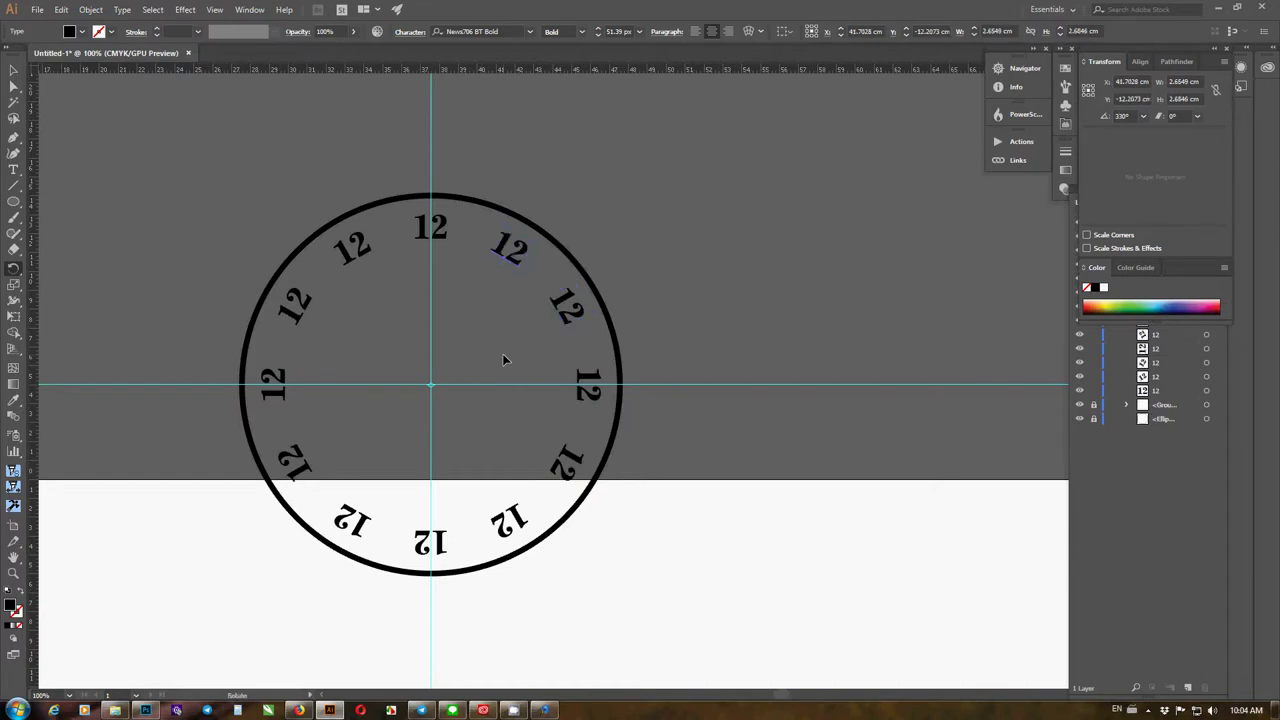
# Change the copies at the one, two and three o'clock positions to read 1, 2 and 3
pyautogui.click(14, 70)
pyautogui.press('t')
pyautogui.doubleClick(495, 253)
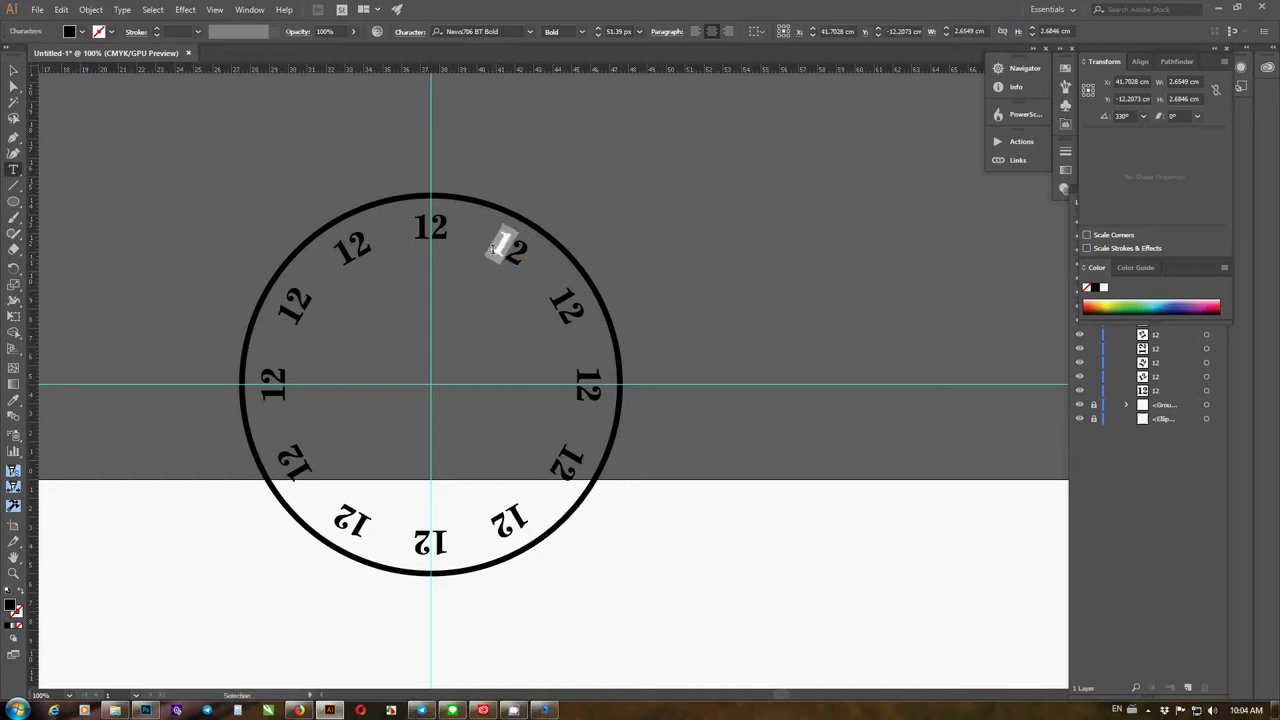
pyautogui.write('1')
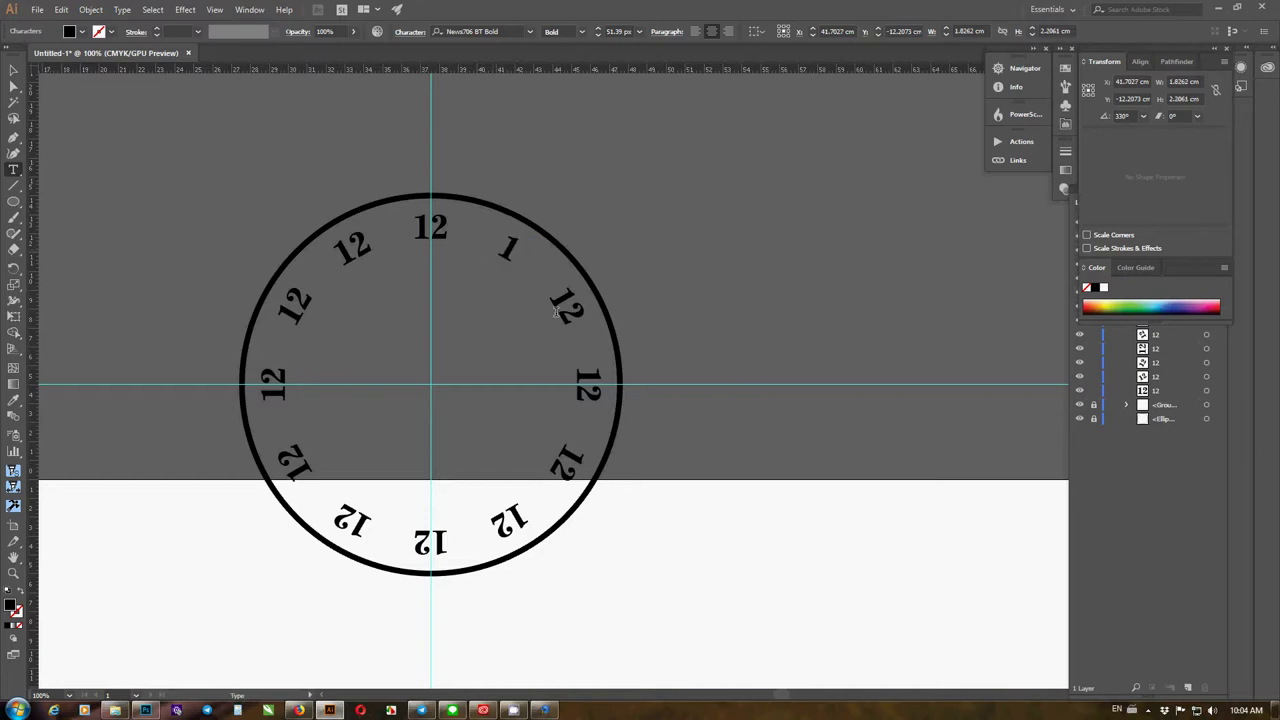
pyautogui.moveTo(556, 310); pyautogui.dragTo(551, 298)
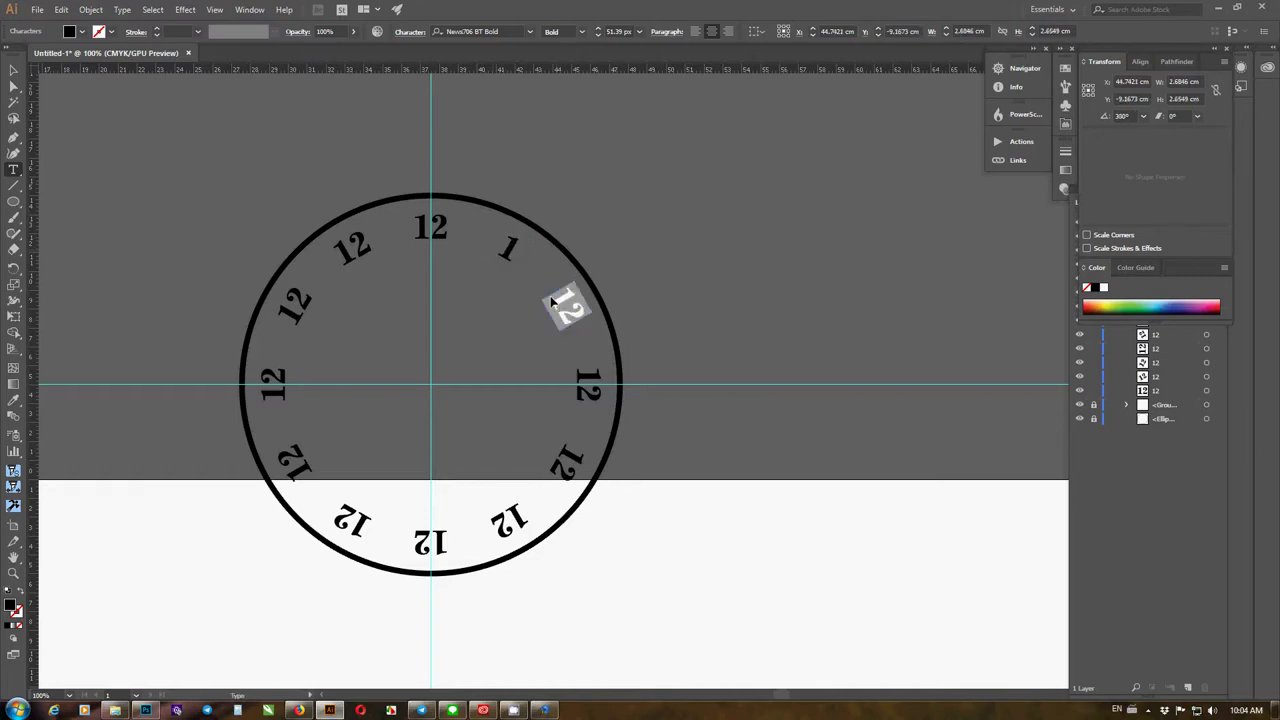
pyautogui.press('BackSpace')
pyautogui.moveTo(577, 381); pyautogui.dragTo(574, 372)
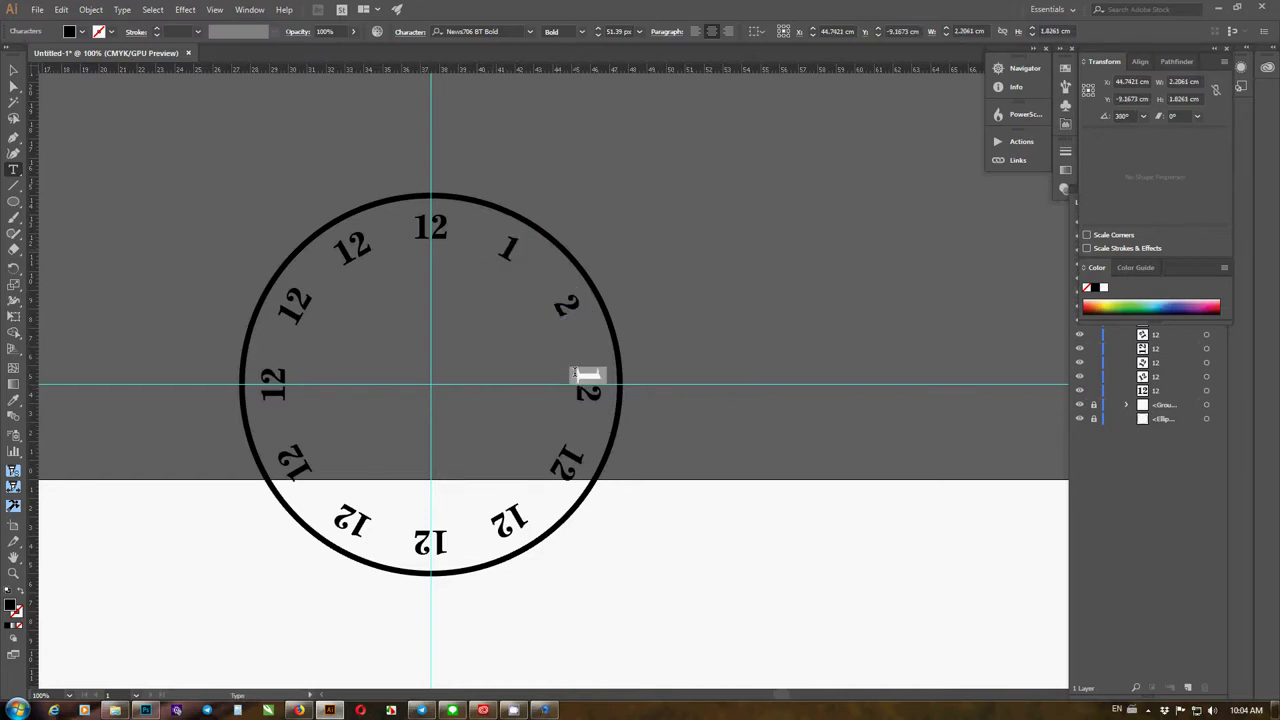
pyautogui.hotkey('shift', 'Right')
pyautogui.write('3')
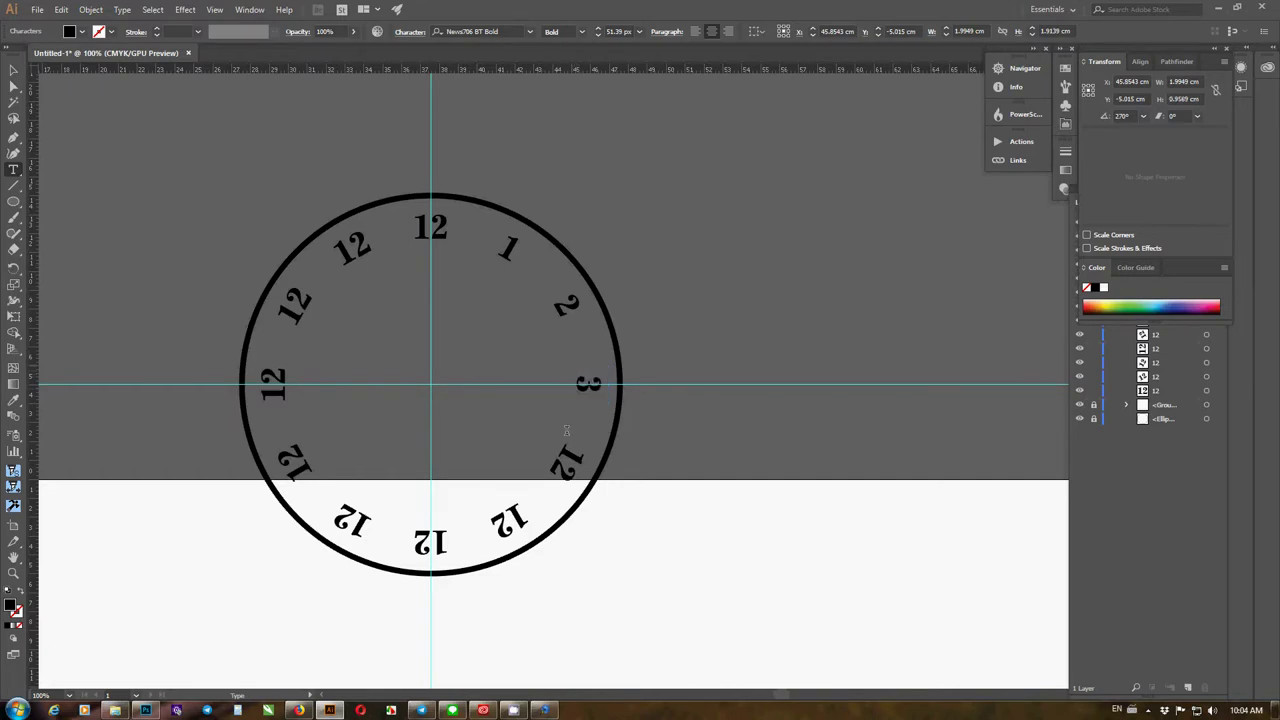
# Change the copies at the four, five and six o'clock positions to read 4, 5 and 6
pyautogui.moveTo(566, 448); pyautogui.dragTo(557, 470)
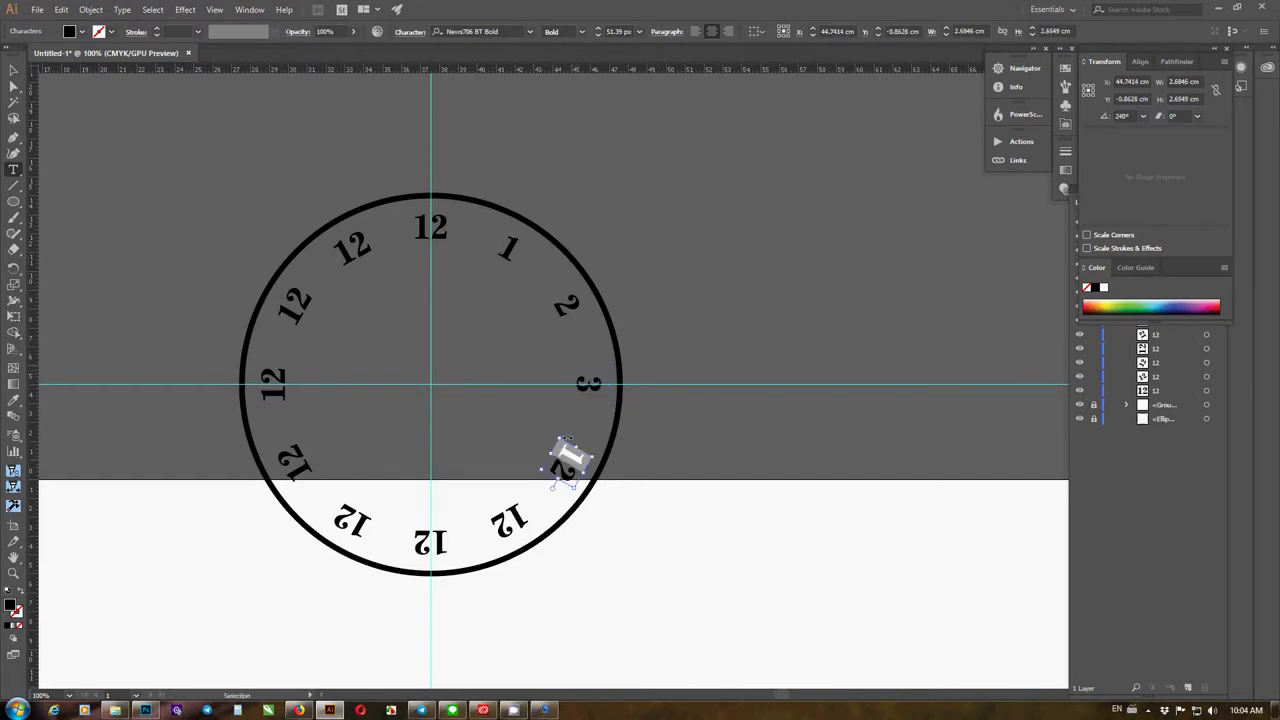
pyautogui.write('4')
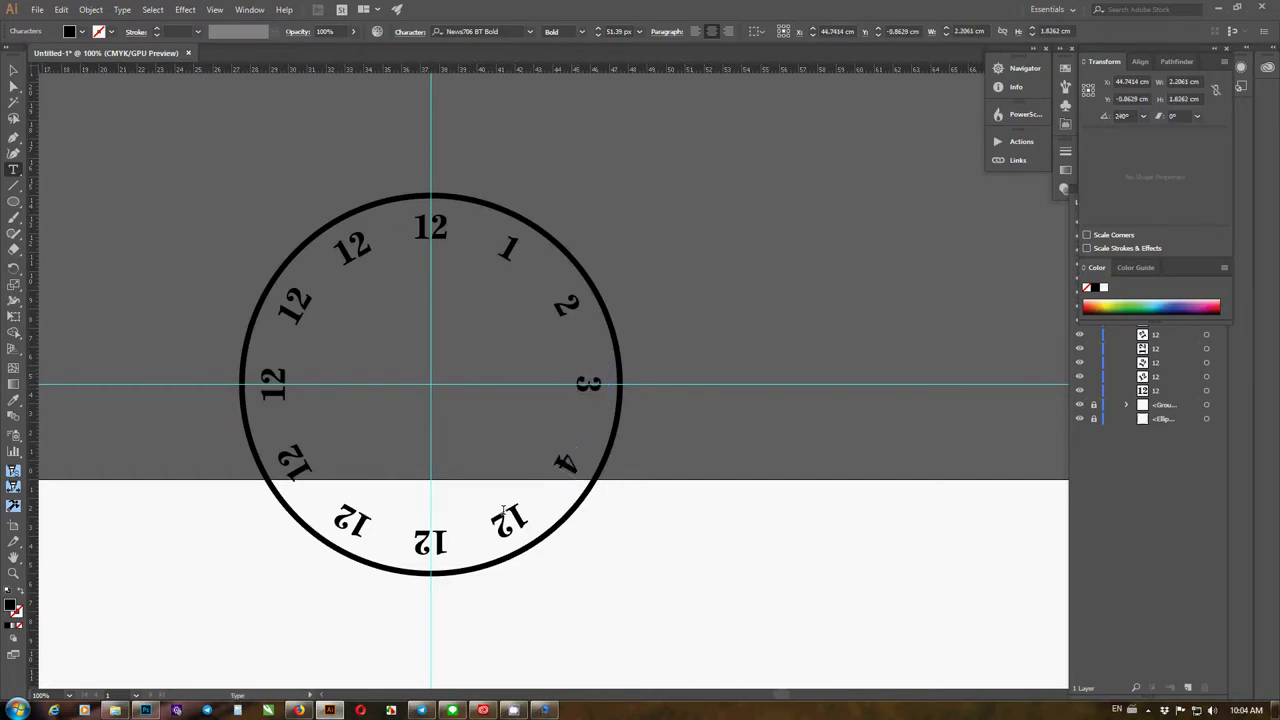
pyautogui.moveTo(522, 504); pyautogui.dragTo(500, 528)
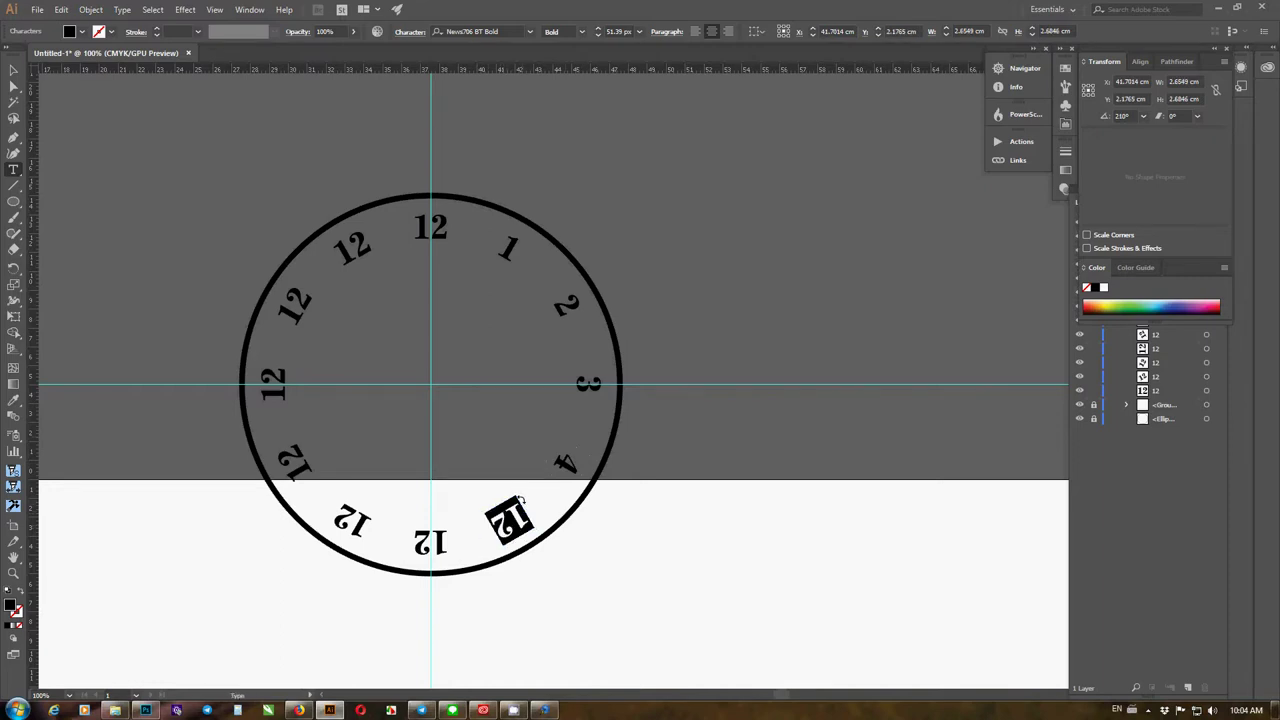
pyautogui.write('5')
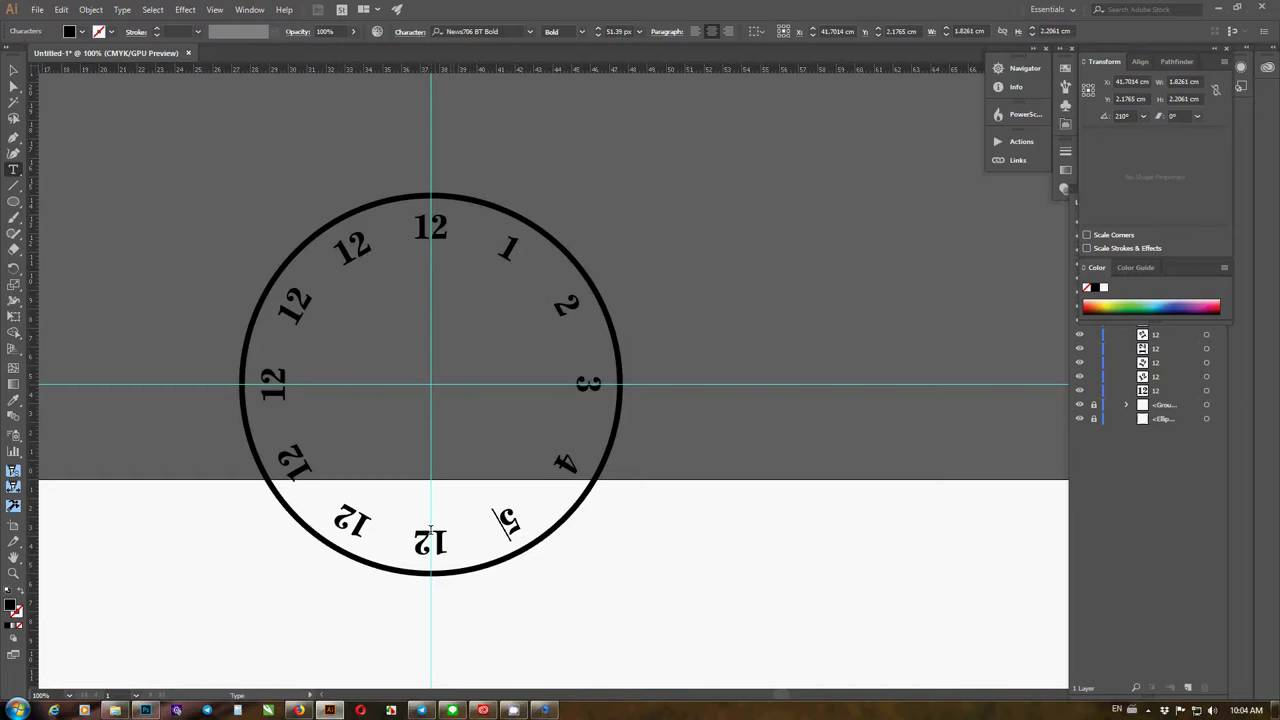
pyautogui.moveTo(438, 533); pyautogui.dragTo(445, 527)
pyautogui.write('6')
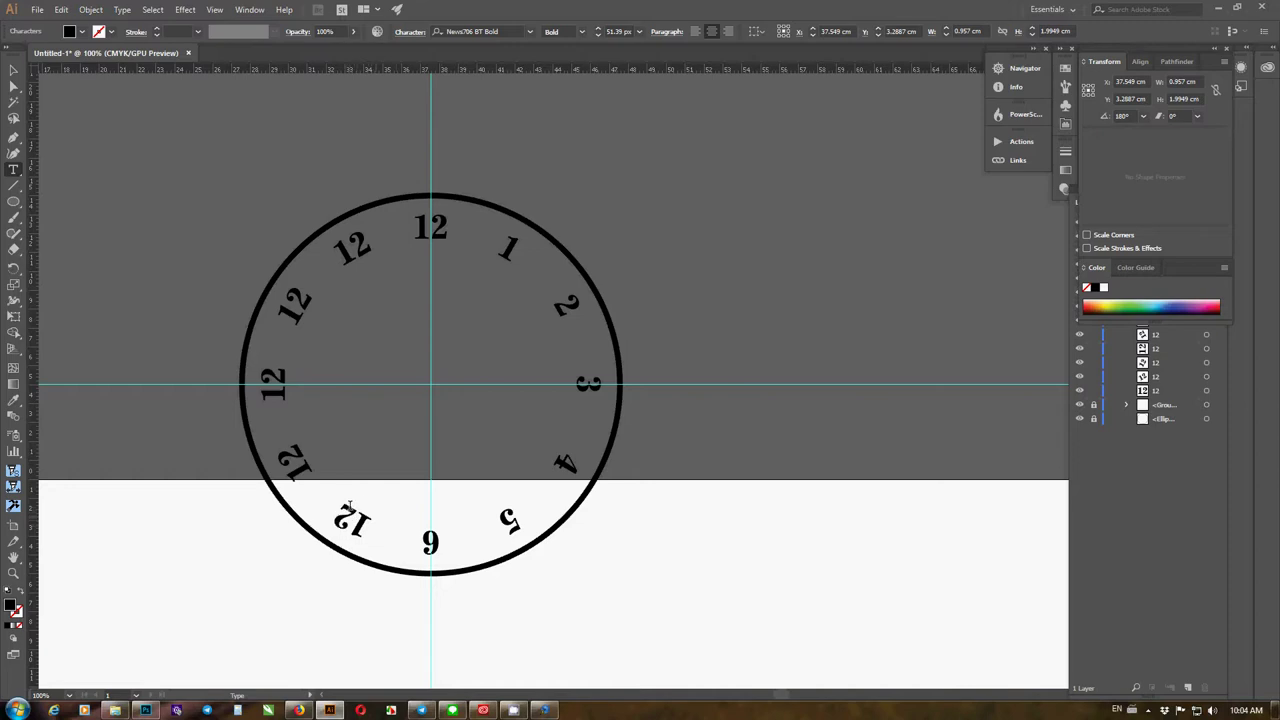
# Change the copies at the seven, eight and nine o'clock positions to read 7, 8 and 9
pyautogui.doubleClick(355, 511)
pyautogui.write('7')
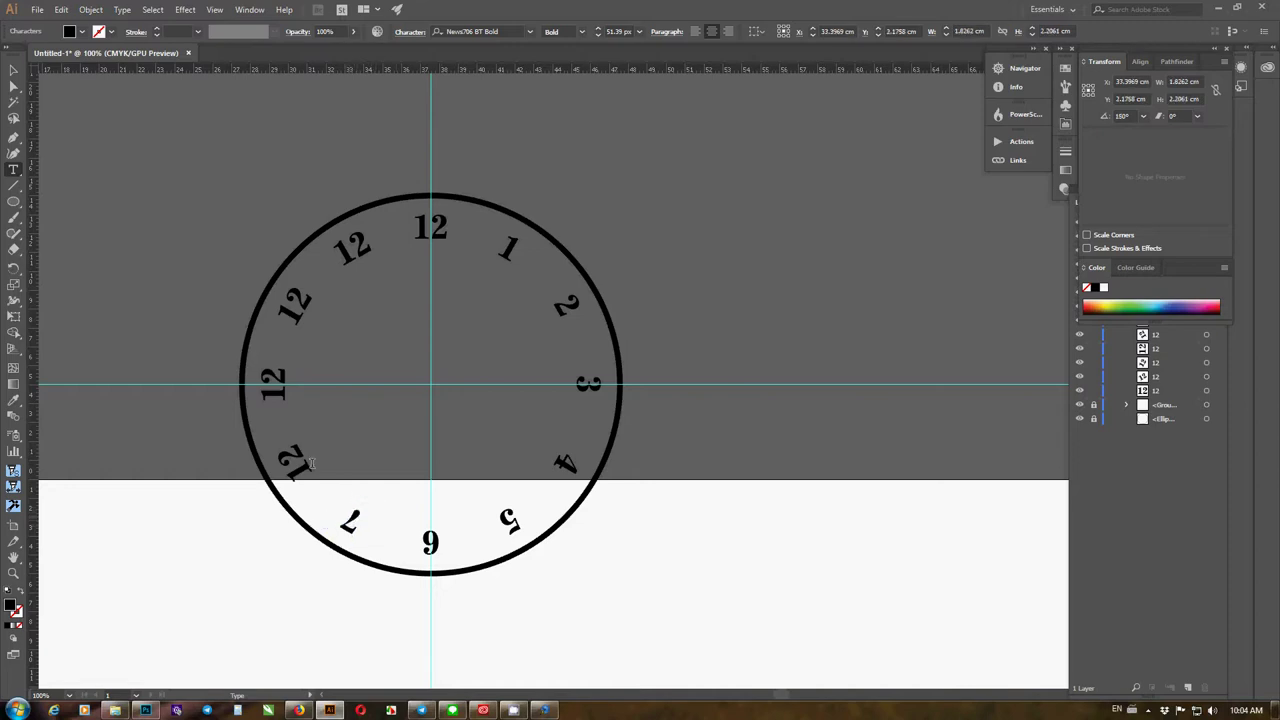
pyautogui.doubleClick(305, 461)
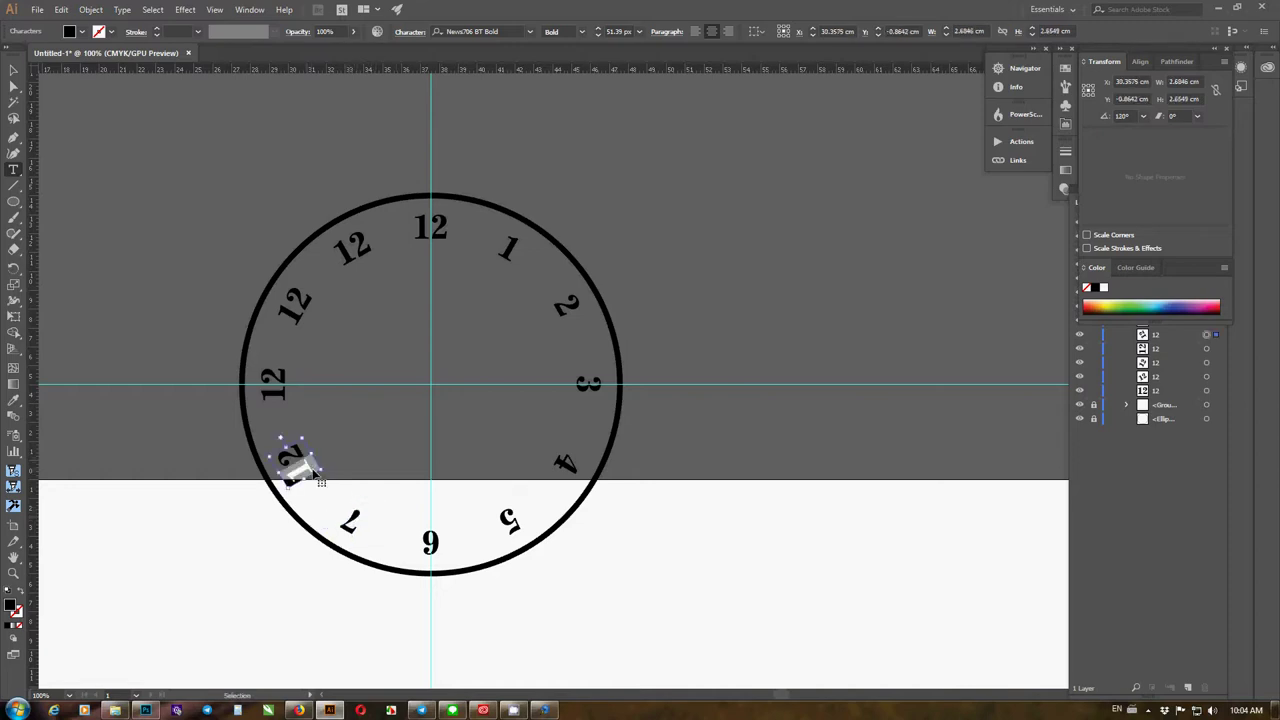
pyautogui.write('8')
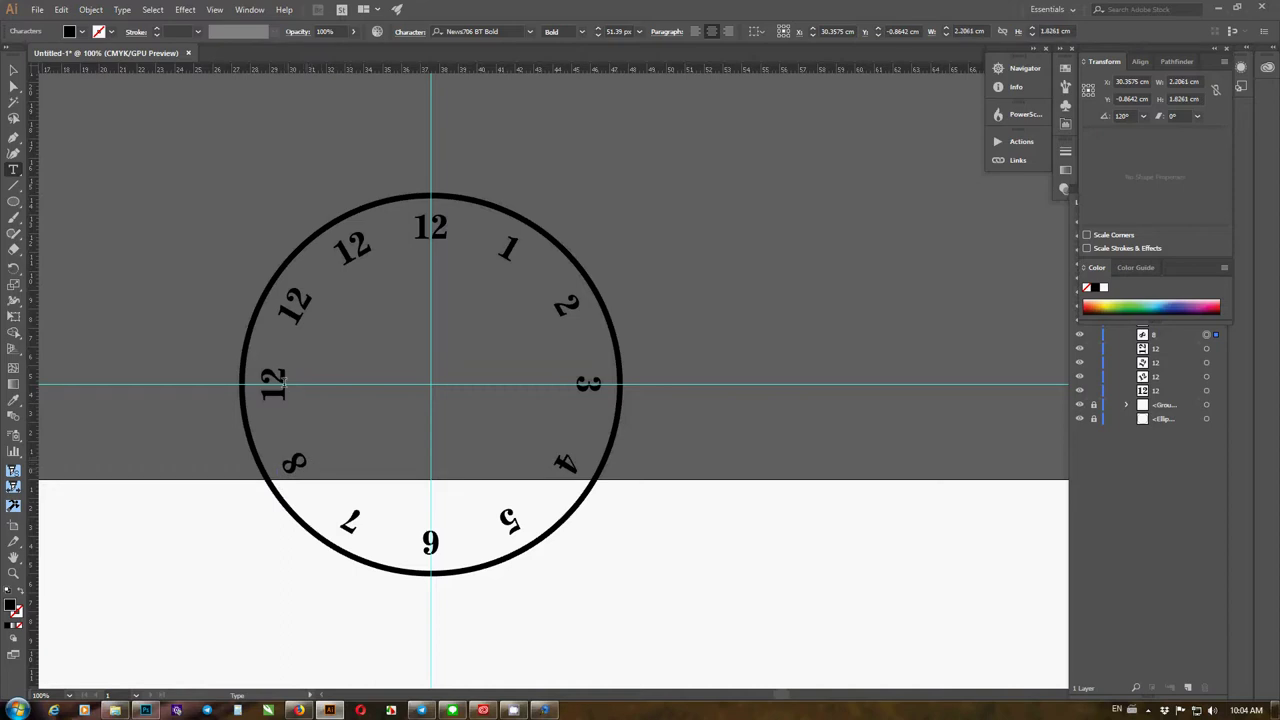
pyautogui.moveTo(285, 383); pyautogui.dragTo(289, 400)
pyautogui.doubleClick(289, 400)
pyautogui.write('9')
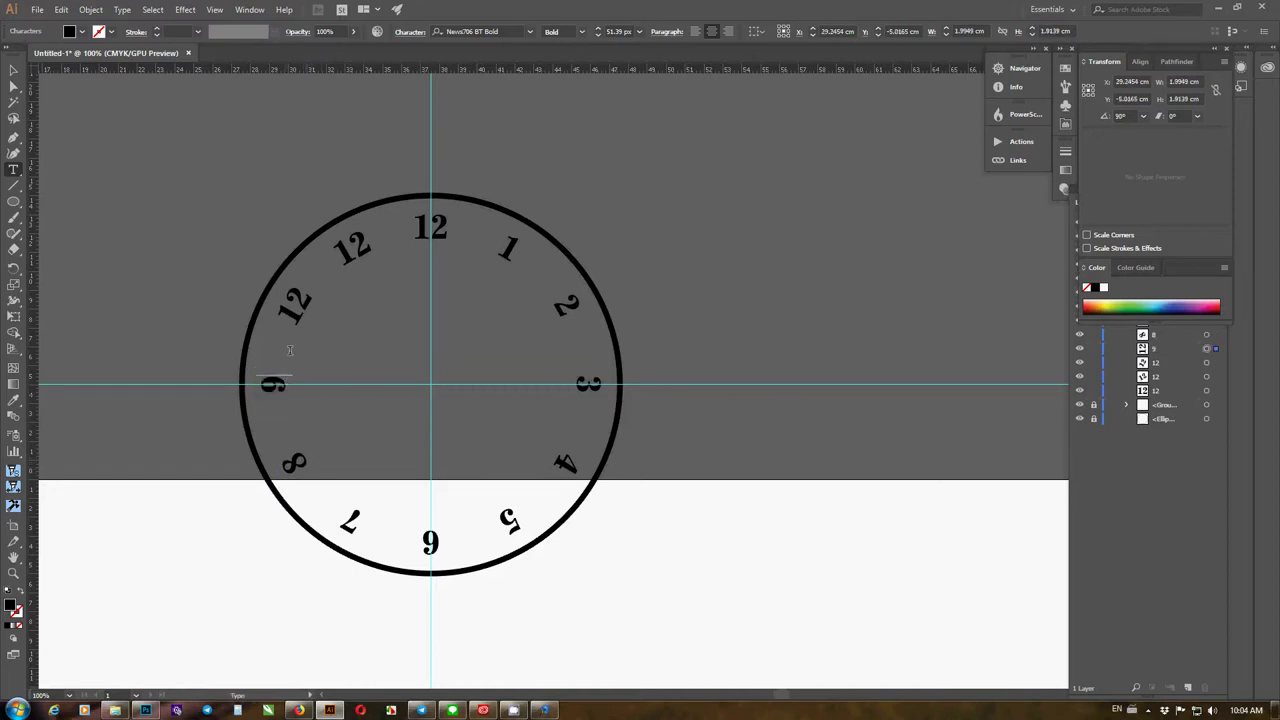
# Change the copies at the ten and eleven o'clock positions to read 10 and 11
pyautogui.moveTo(301, 309); pyautogui.dragTo(300, 318)
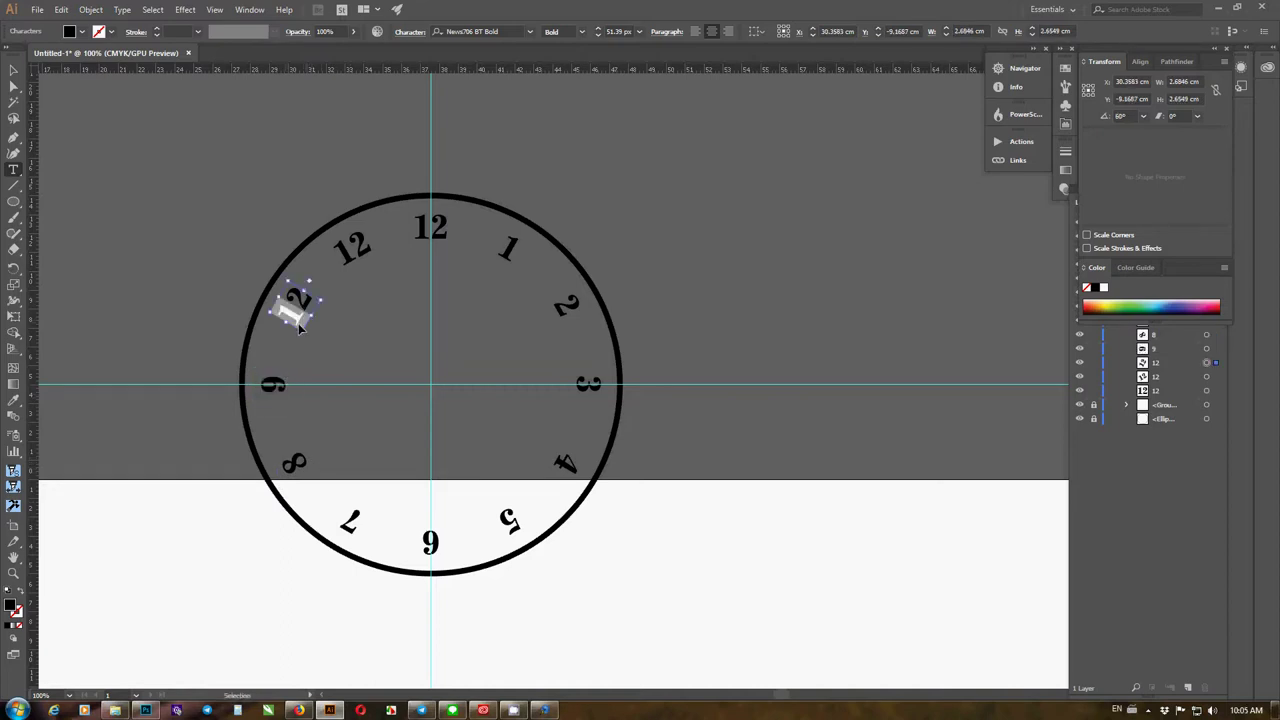
pyautogui.doubleClick(300, 318)
pyautogui.write('10')
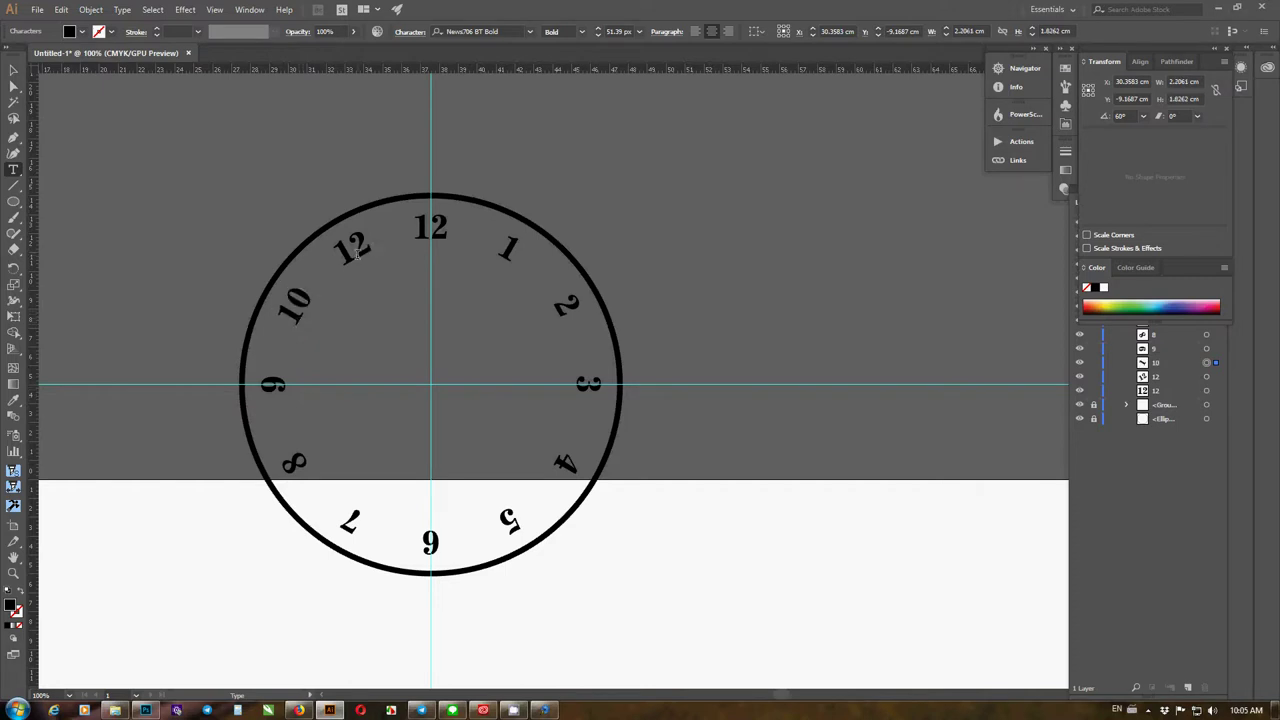
pyautogui.doubleClick(372, 247)
pyautogui.doubleClick(370, 247)
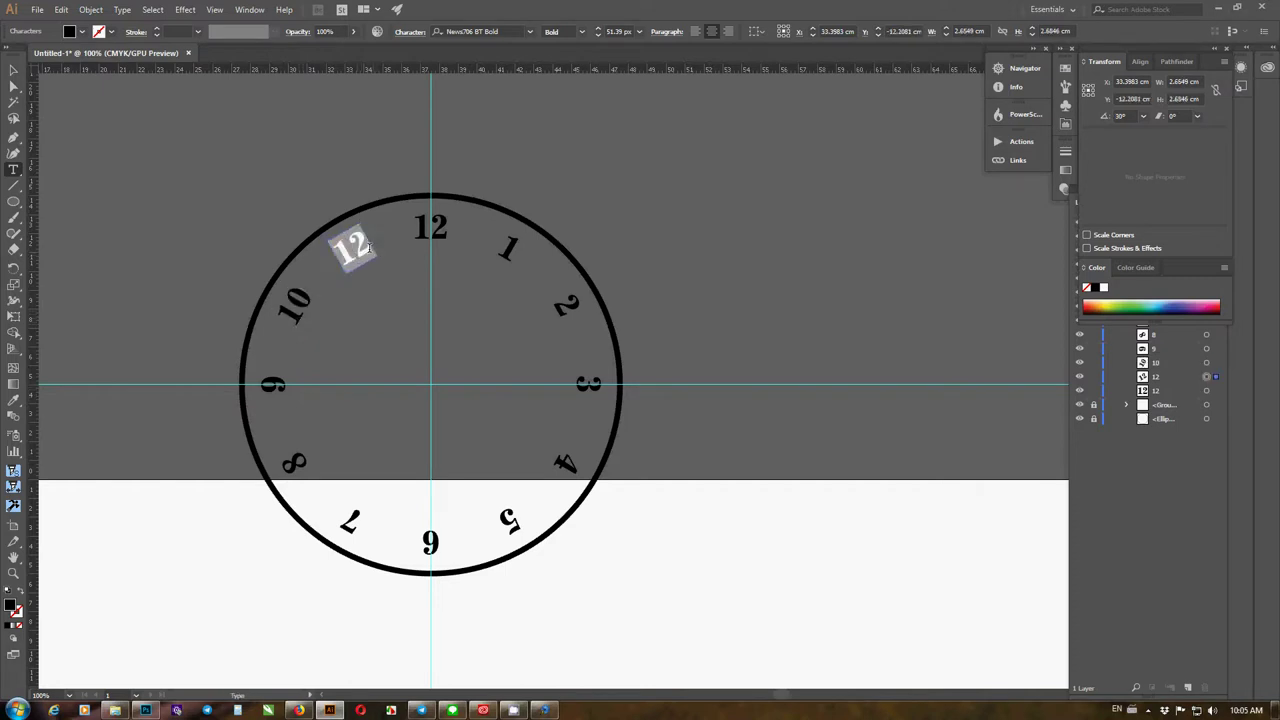
pyautogui.write('11')
pyautogui.press('Escape')
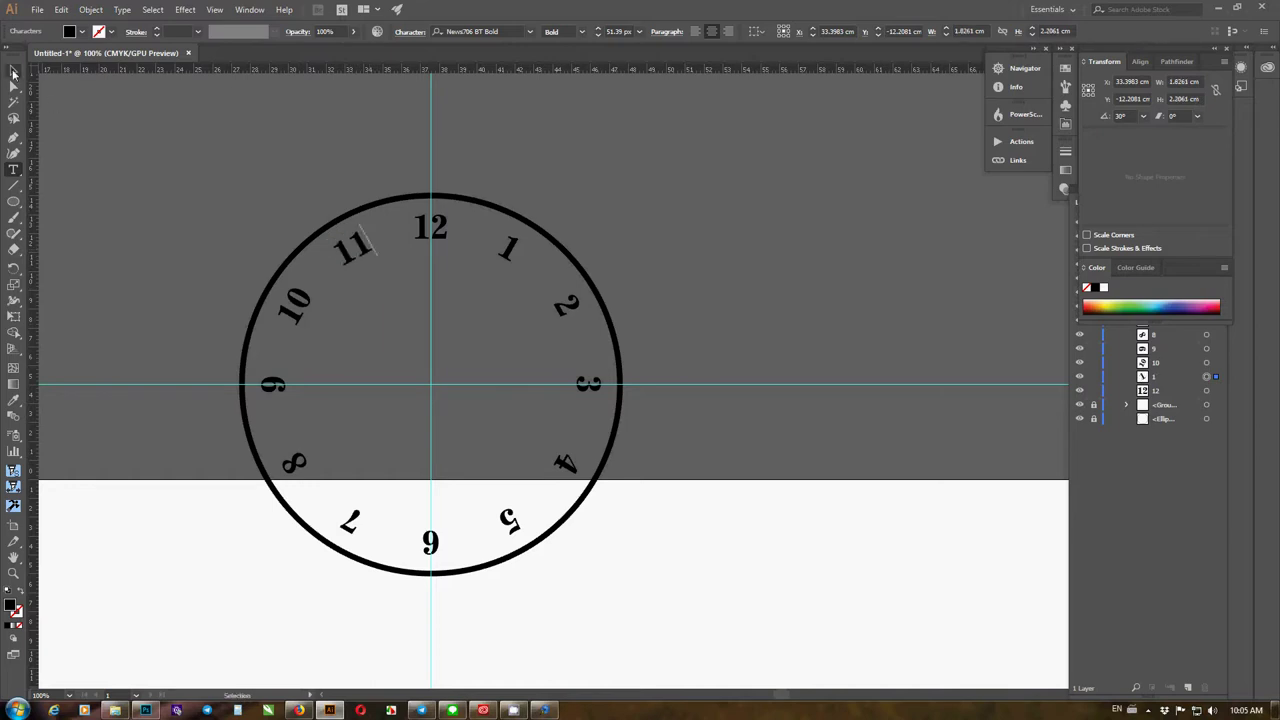
# Rotate the 1 by 30° in place so that it stands upright
pyautogui.click(506, 258)
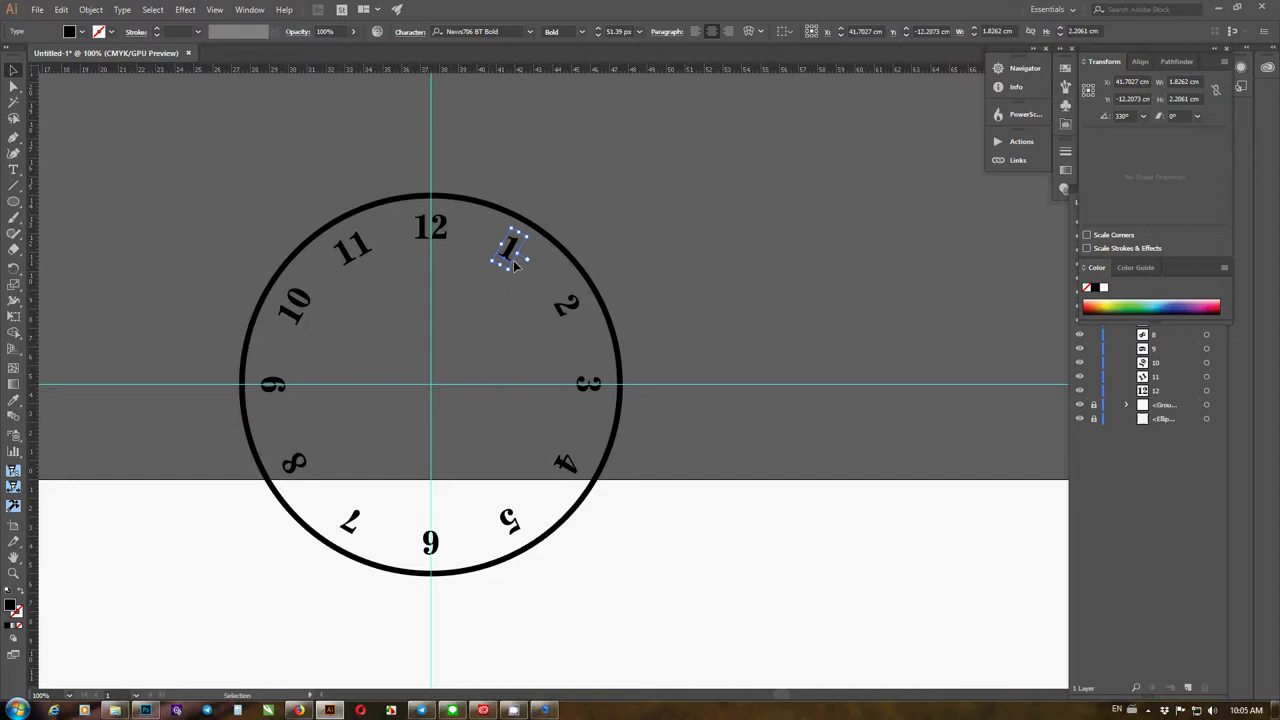
pyautogui.scroll(3, 513, 262)
pyautogui.scroll(-1, 500, 262)
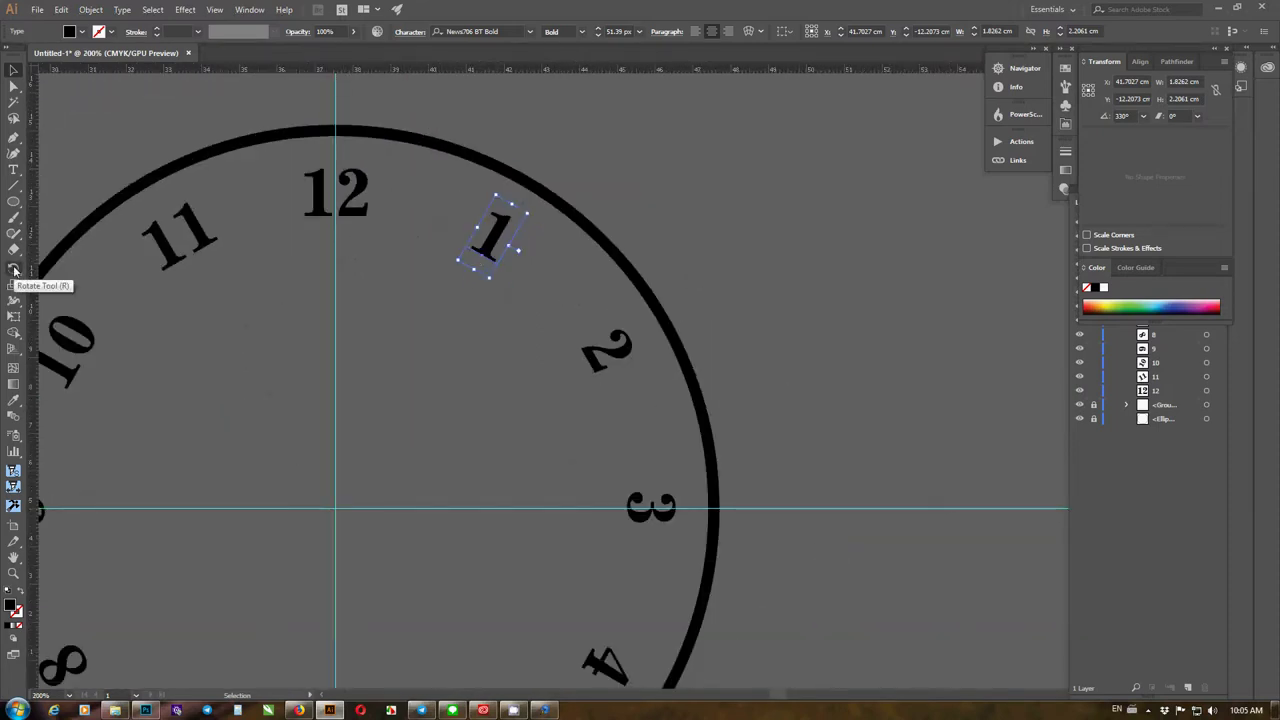
pyautogui.doubleClick(14, 270)
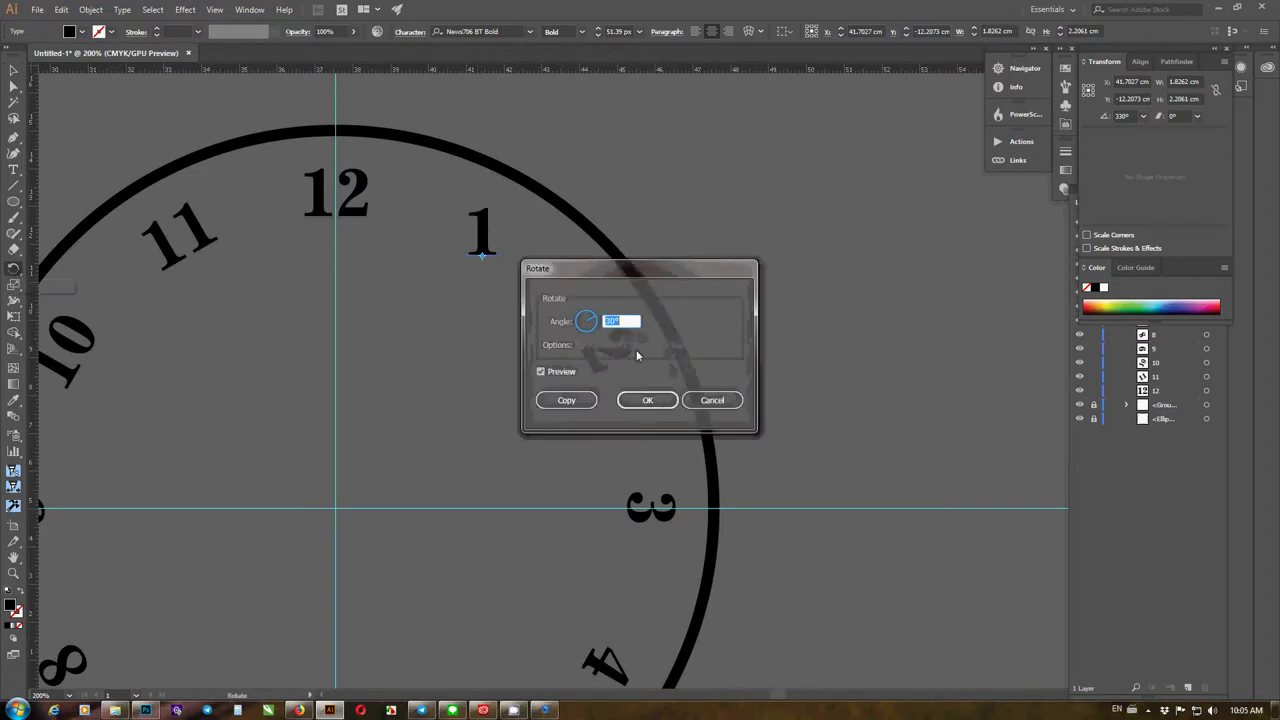
pyautogui.click(647, 400)
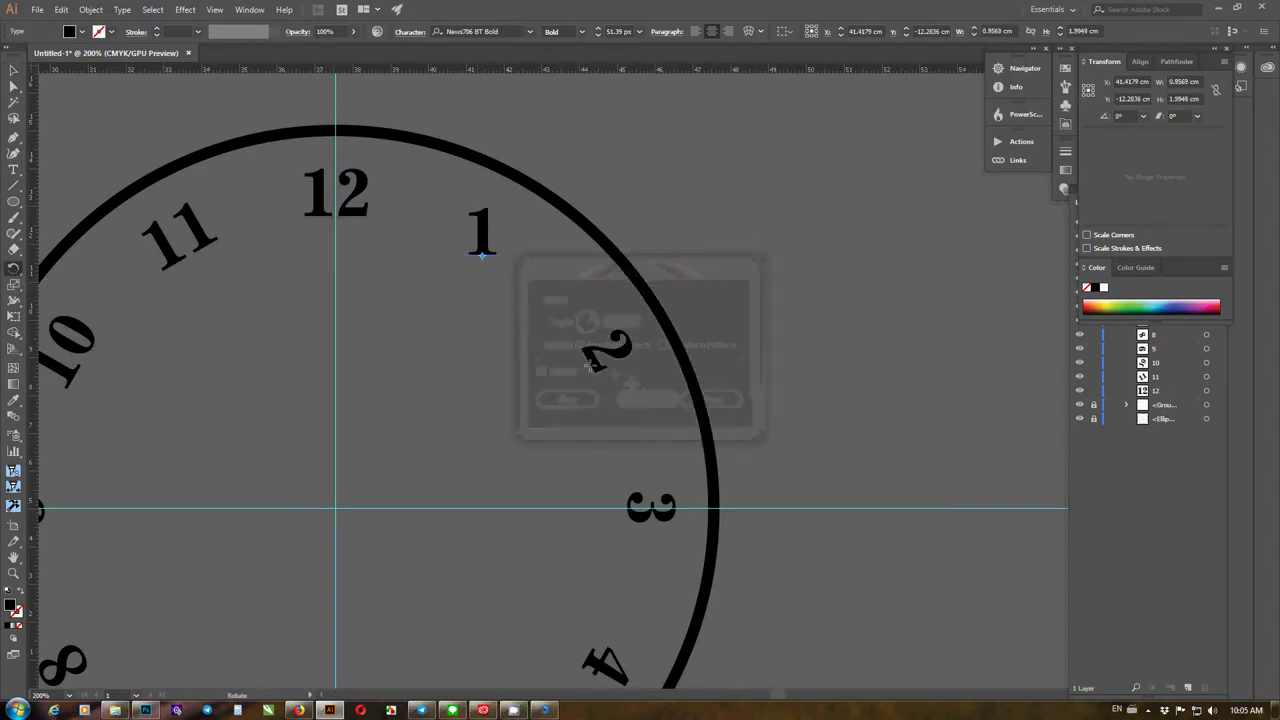
# Rotate the 2 by 60° in place so that it stands upright
pyautogui.click(13, 73)
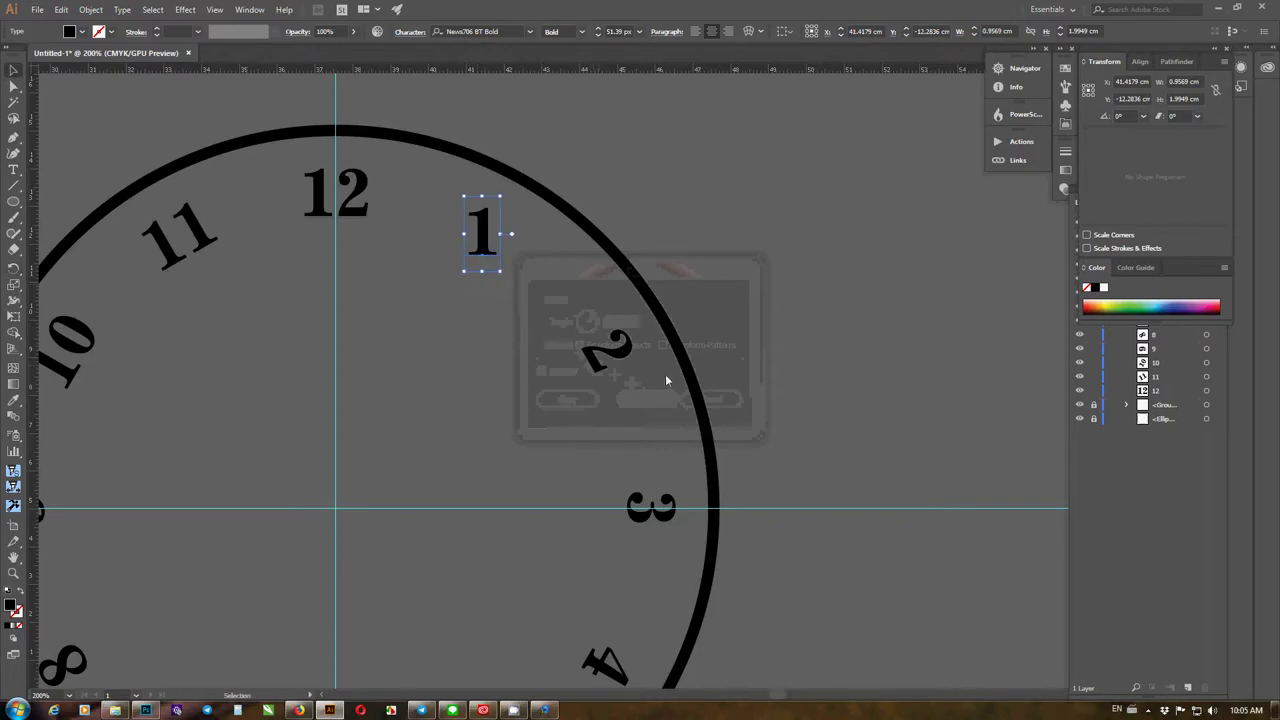
pyautogui.click(592, 368)
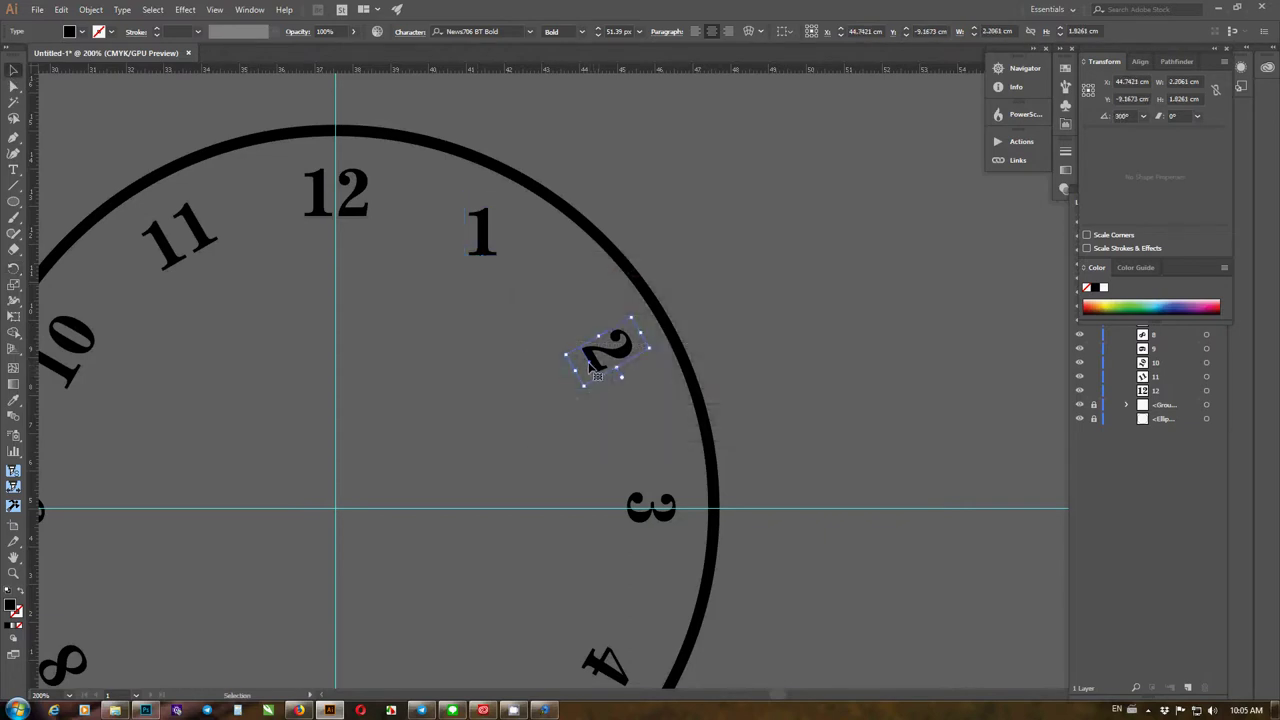
pyautogui.doubleClick(14, 269)
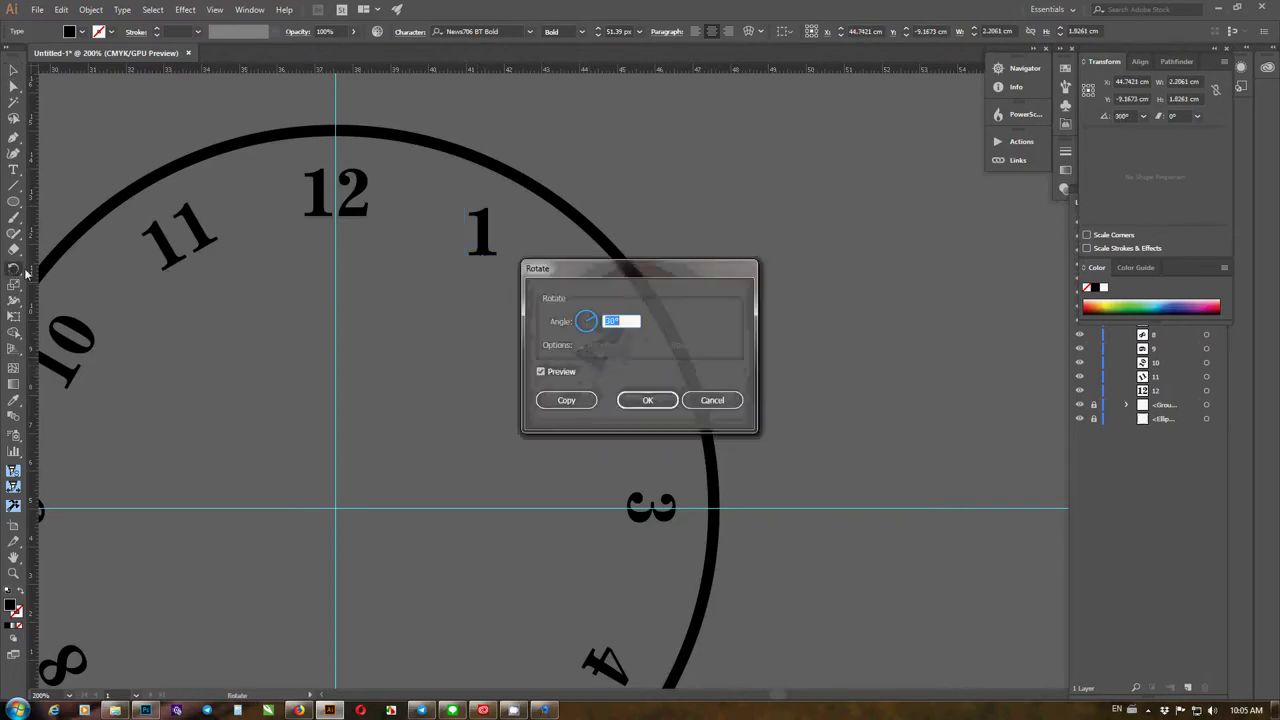
pyautogui.moveTo(681, 278); pyautogui.dragTo(831, 198)
pyautogui.write('60')
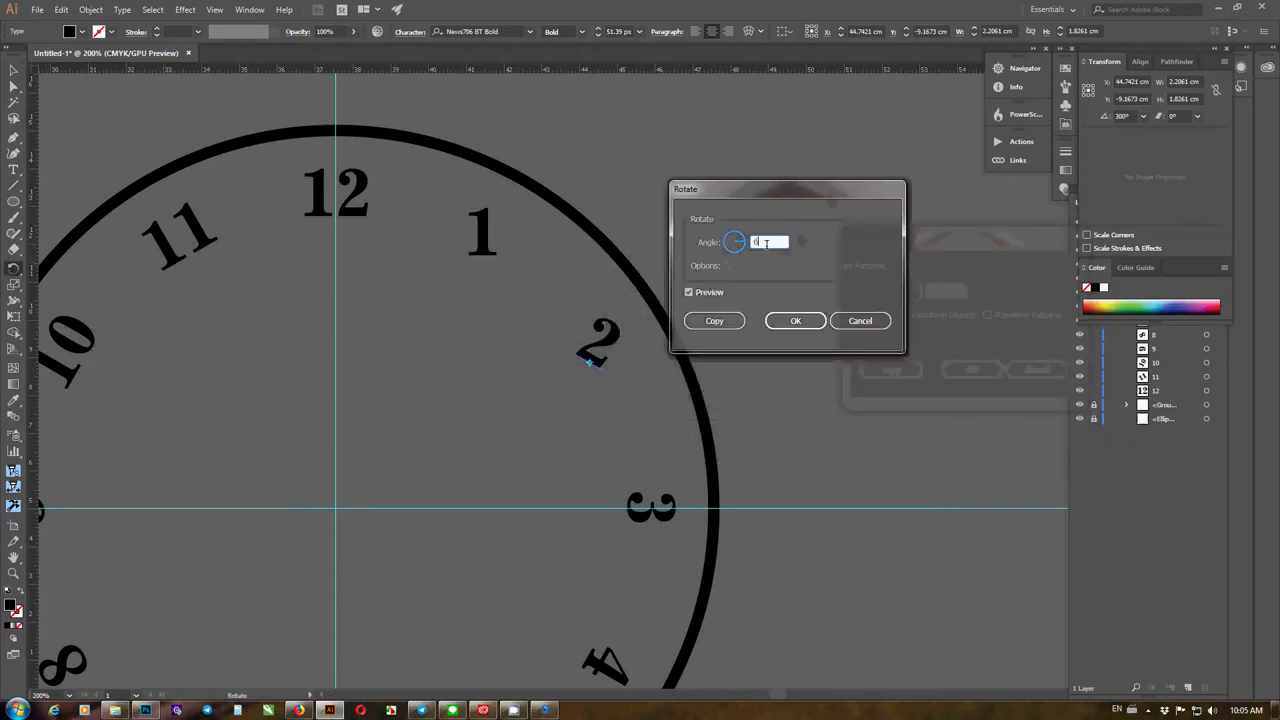
pyautogui.click(790, 322)
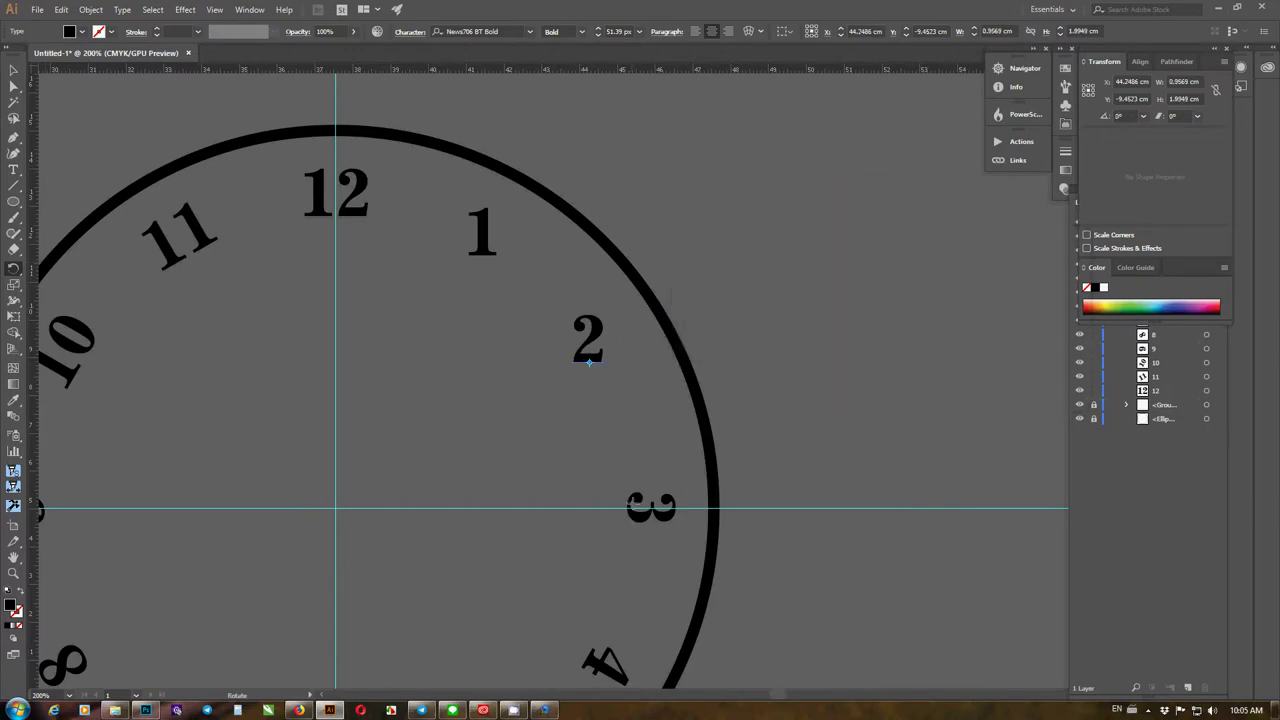
# Rotate the 3 by 90° in place so that it stands upright
pyautogui.press('v')
pyautogui.click(633, 520)
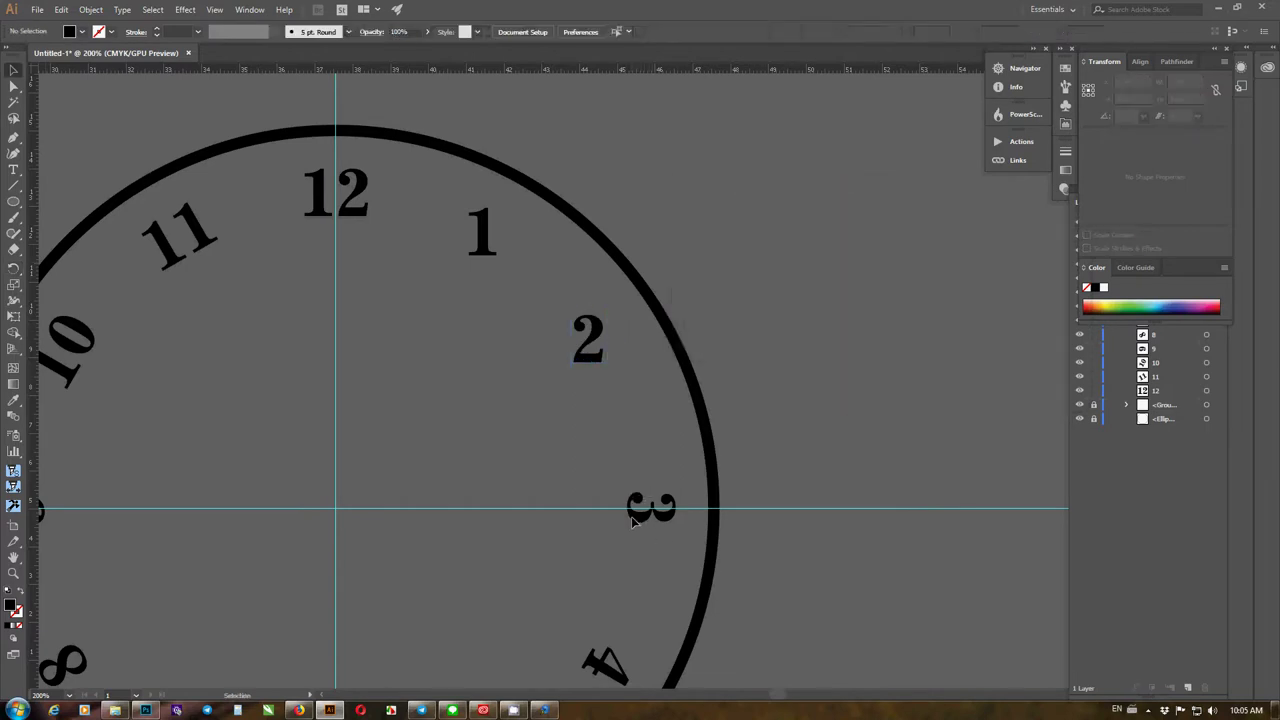
pyautogui.click(633, 520)
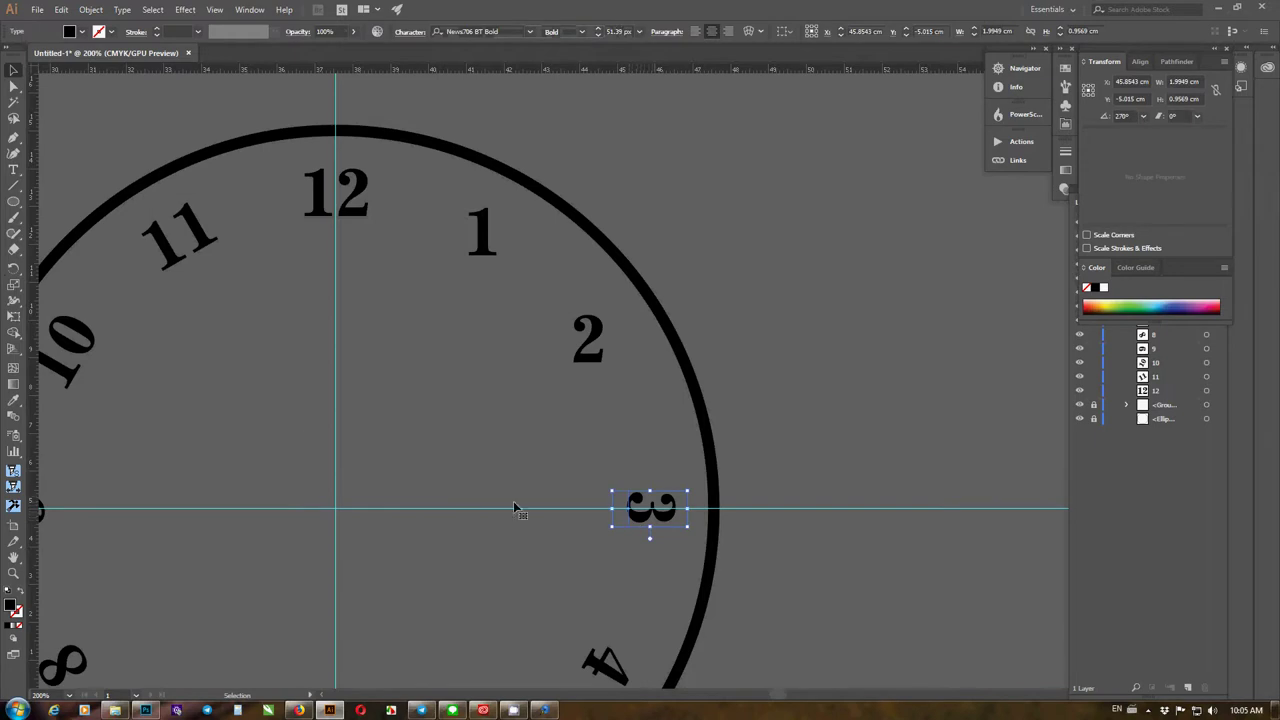
pyautogui.click(14, 268)
pyautogui.doubleClick(14, 268)
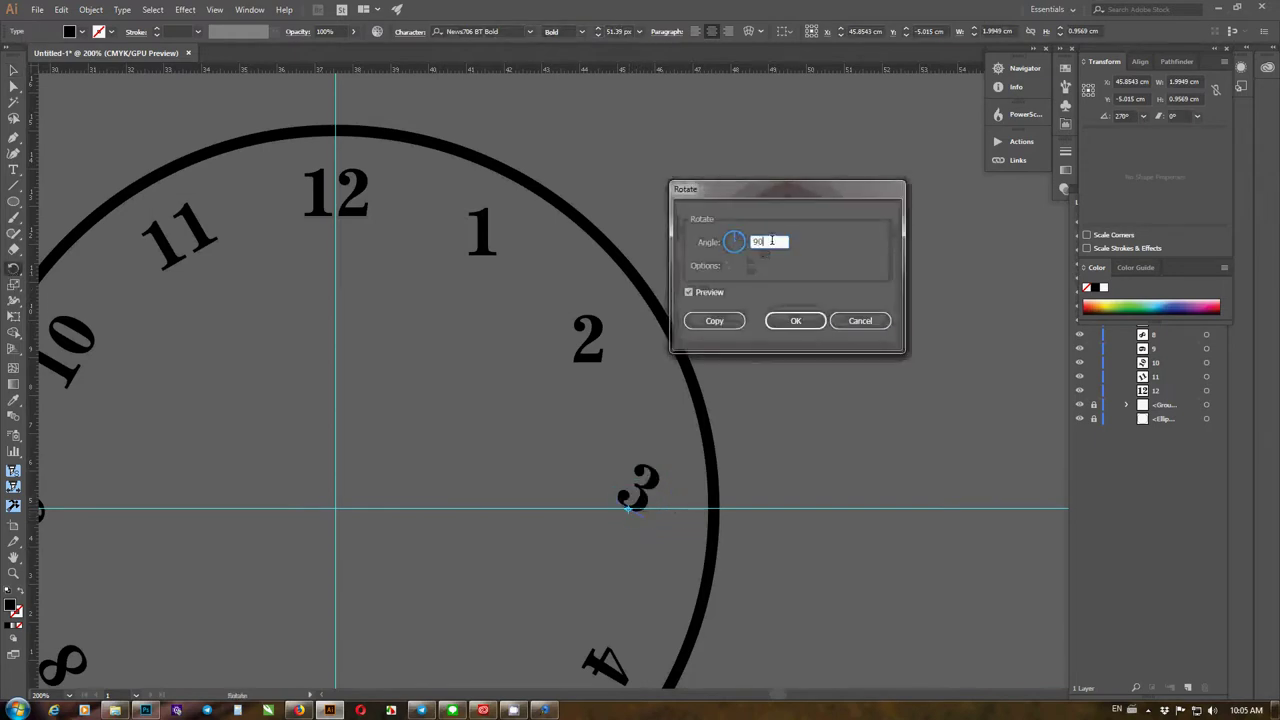
pyautogui.click(795, 320)
# Rotate the 4 by 120° in place so that it stands upright
pyautogui.scroll(-1, 660, 500)
pyautogui.scroll(-2, 660, 500)
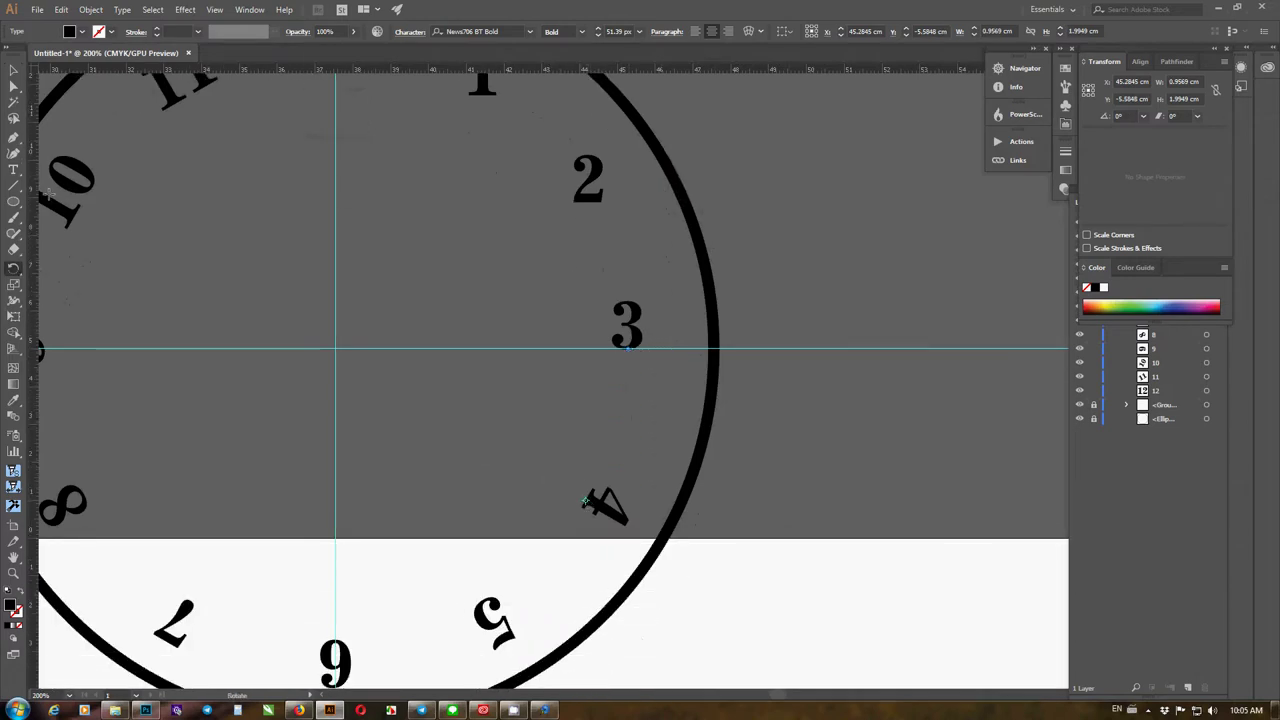
pyautogui.click(12, 70)
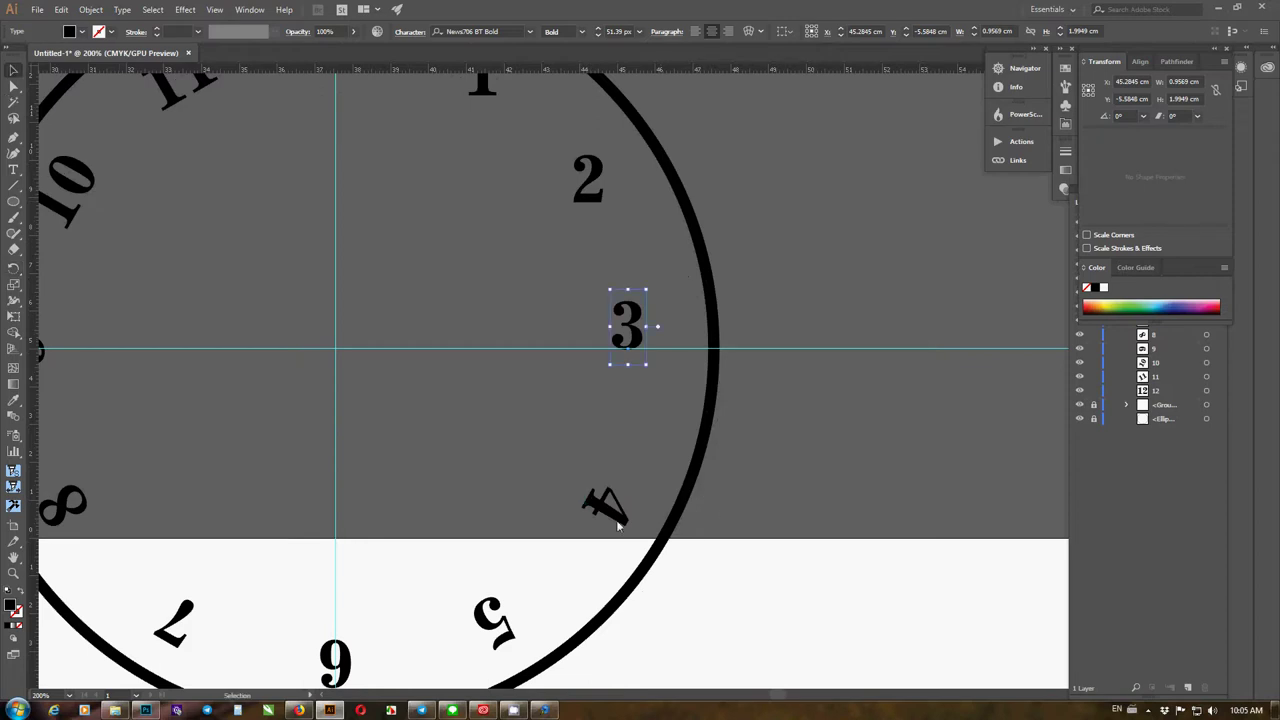
pyautogui.click(590, 508)
pyautogui.doubleClick(14, 270)
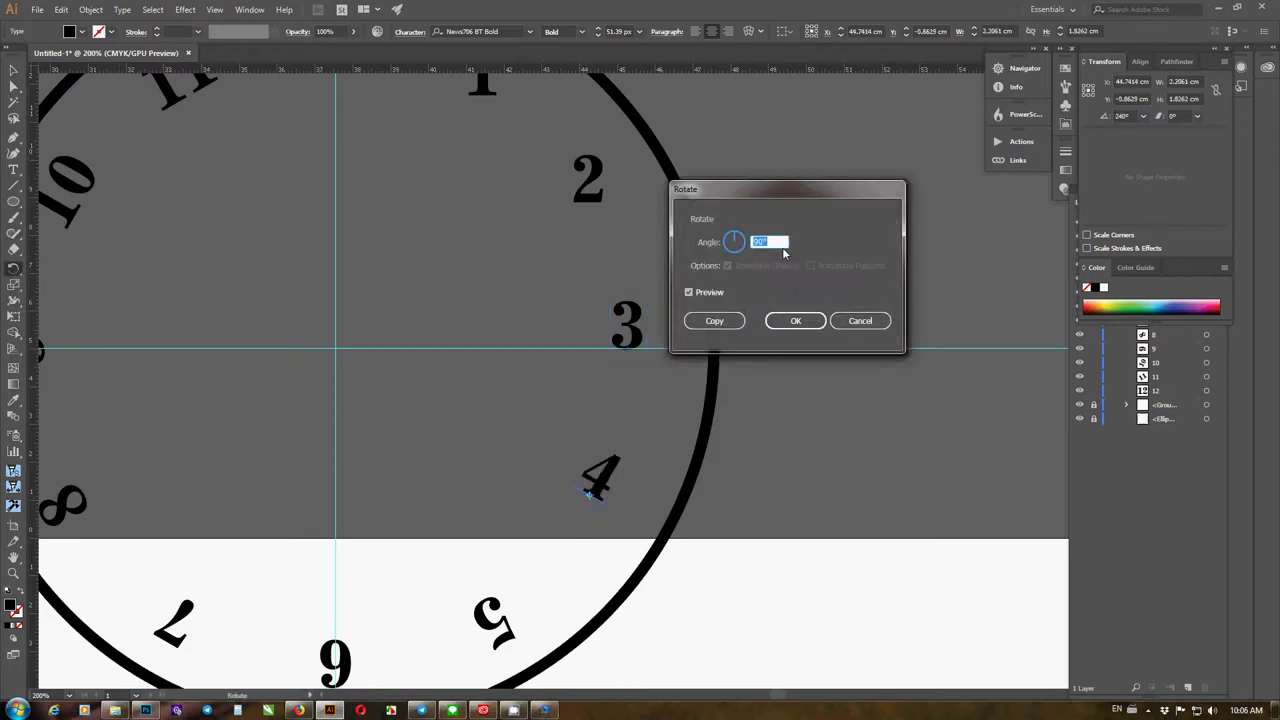
pyautogui.write('120')
pyautogui.click(784, 321)
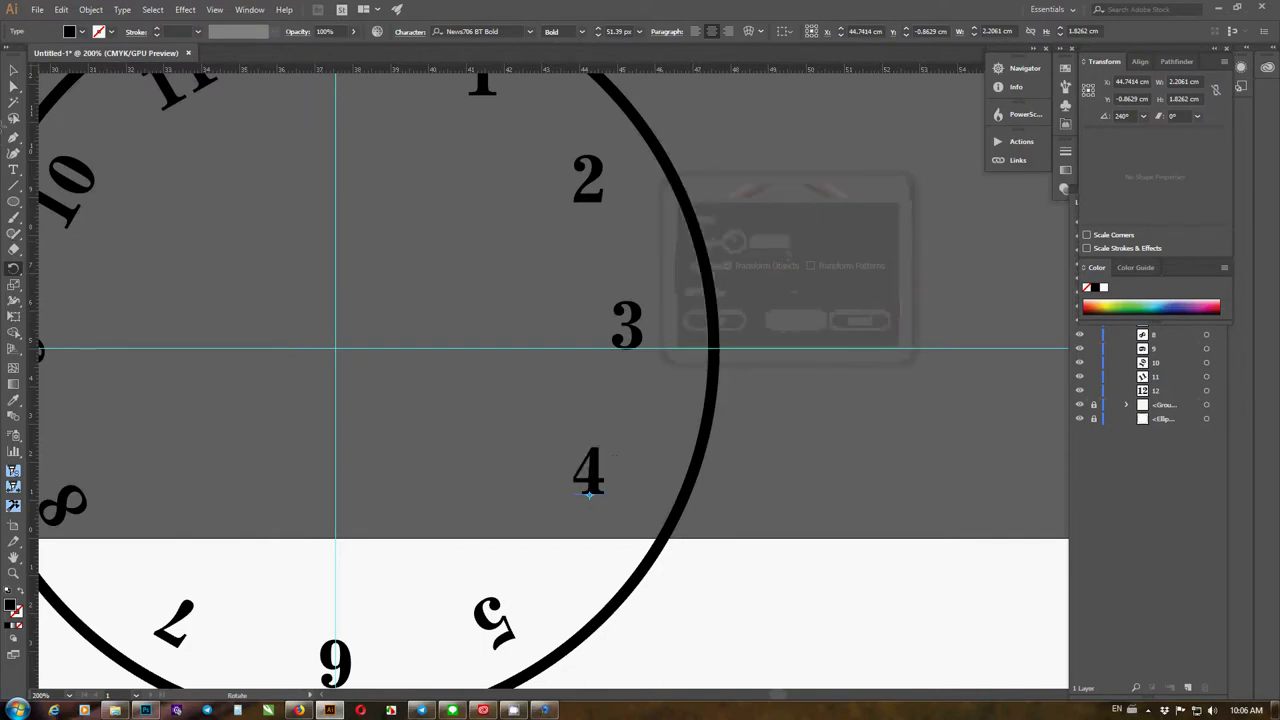
# Rotate the 5 by 150° in place so that it stands upright
pyautogui.press('v')
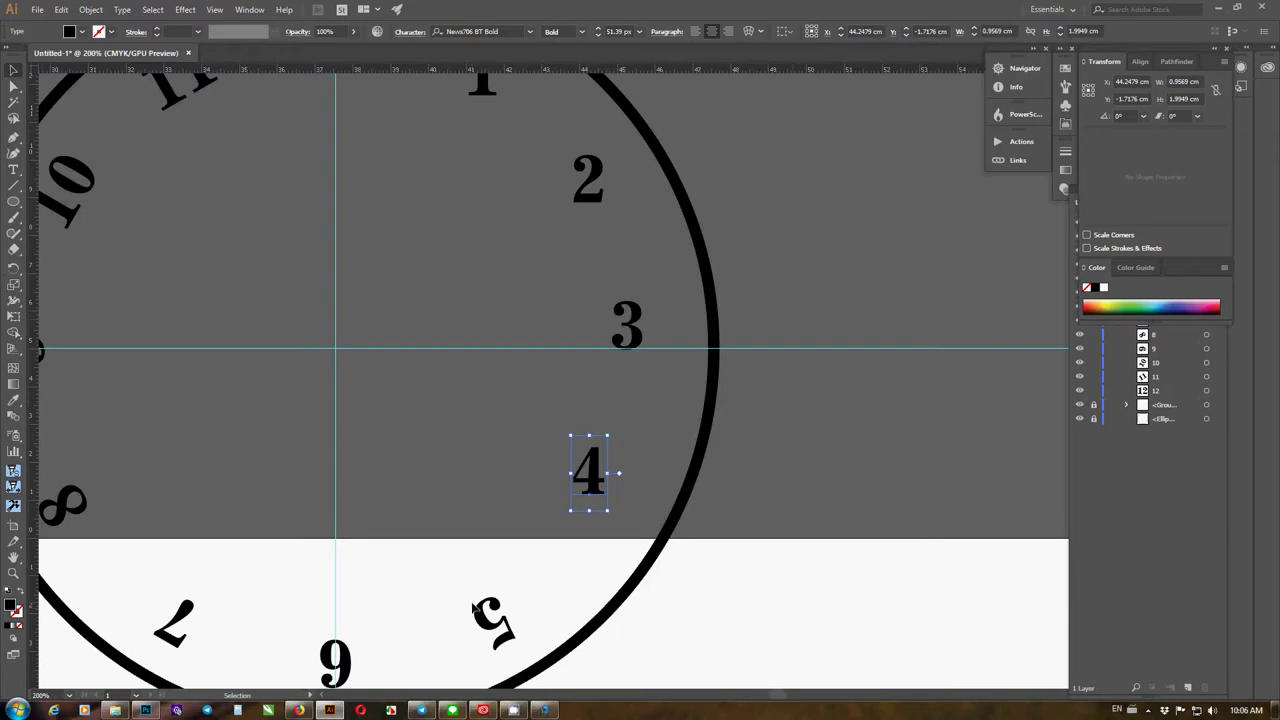
pyautogui.click(481, 610)
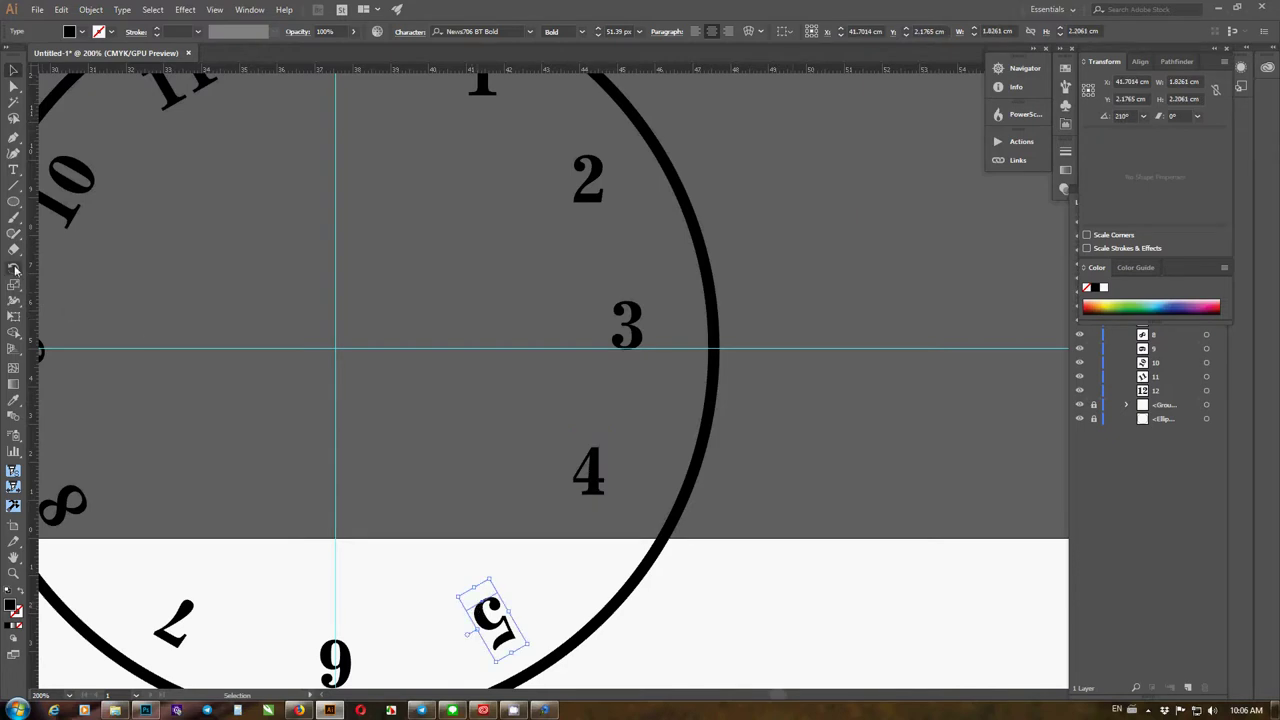
pyautogui.doubleClick(14, 270)
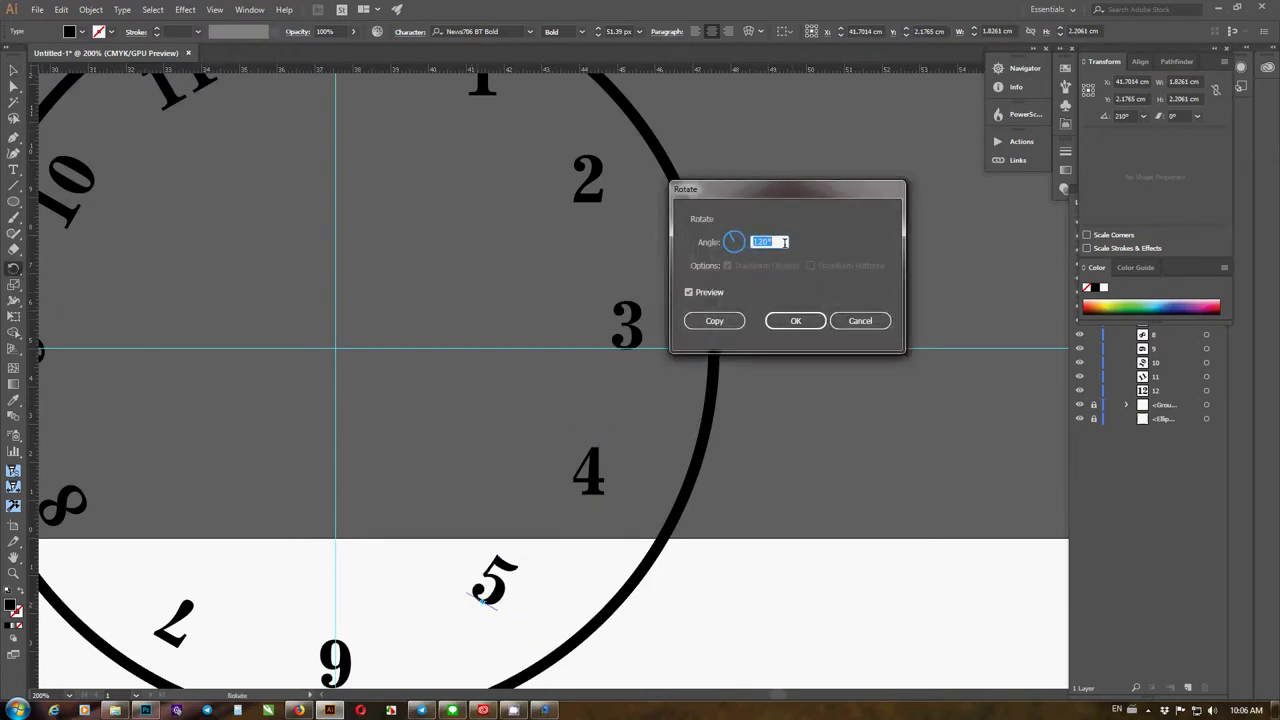
pyautogui.write('150')
pyautogui.click(796, 320)
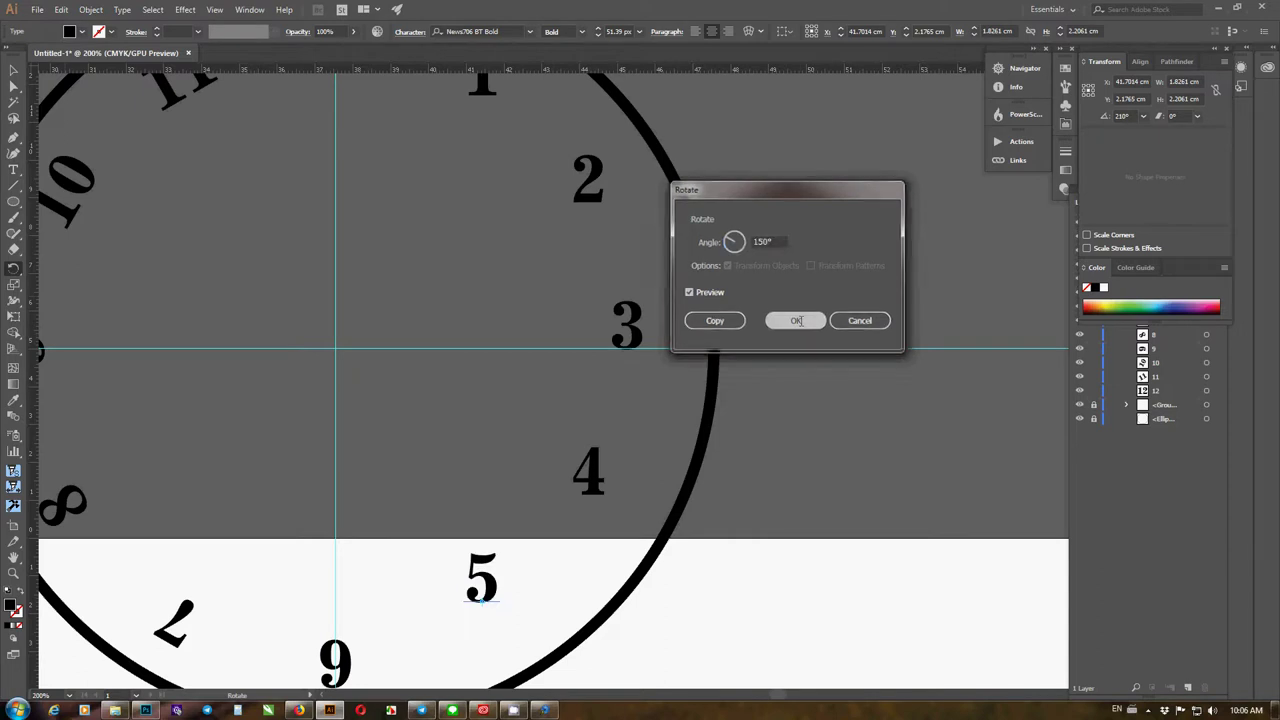
# Rotate the 6 at the six o'clock position by 180° in place to stand upright, and select the tilted 7
pyautogui.scroll(-2, 406, 554)
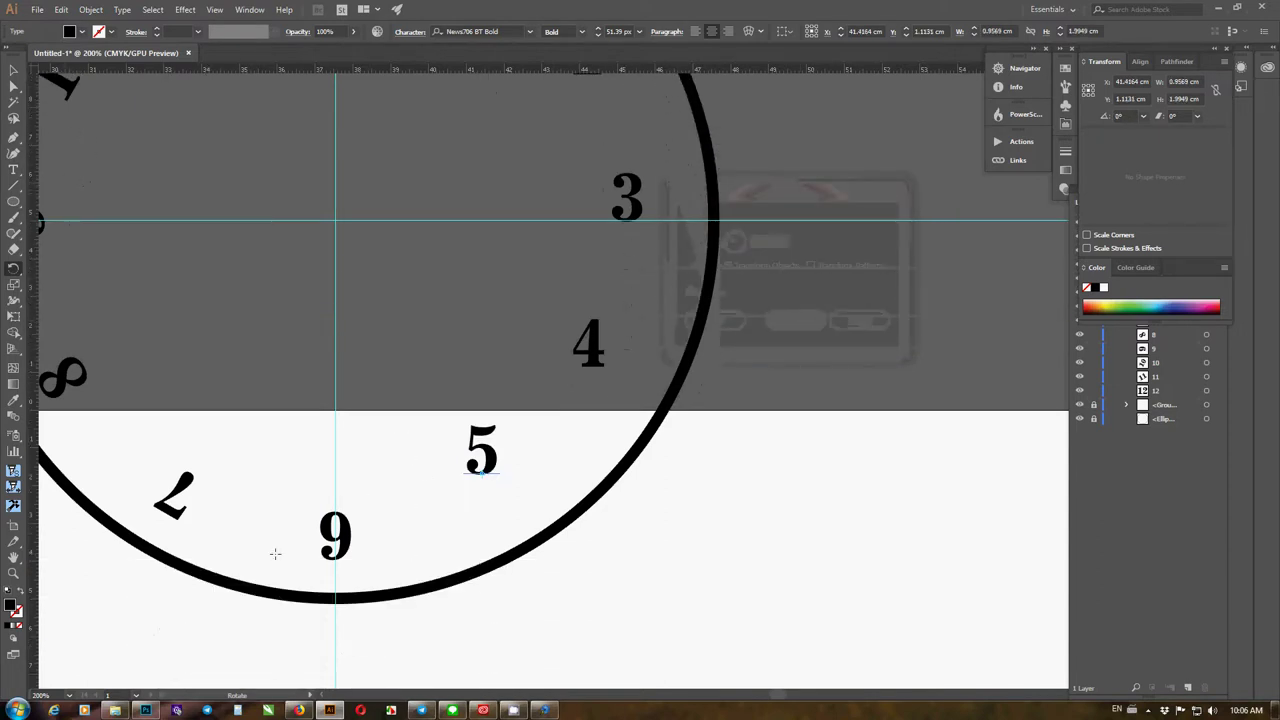
pyautogui.press('v')
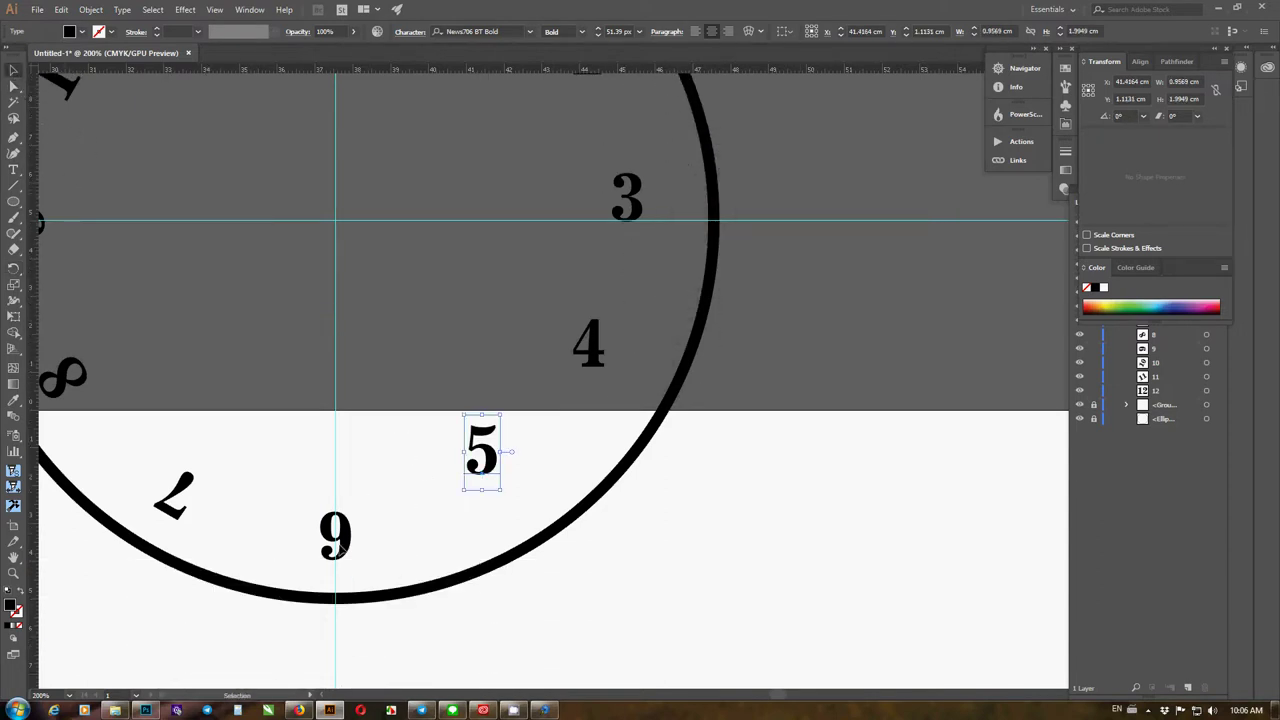
pyautogui.click(341, 547)
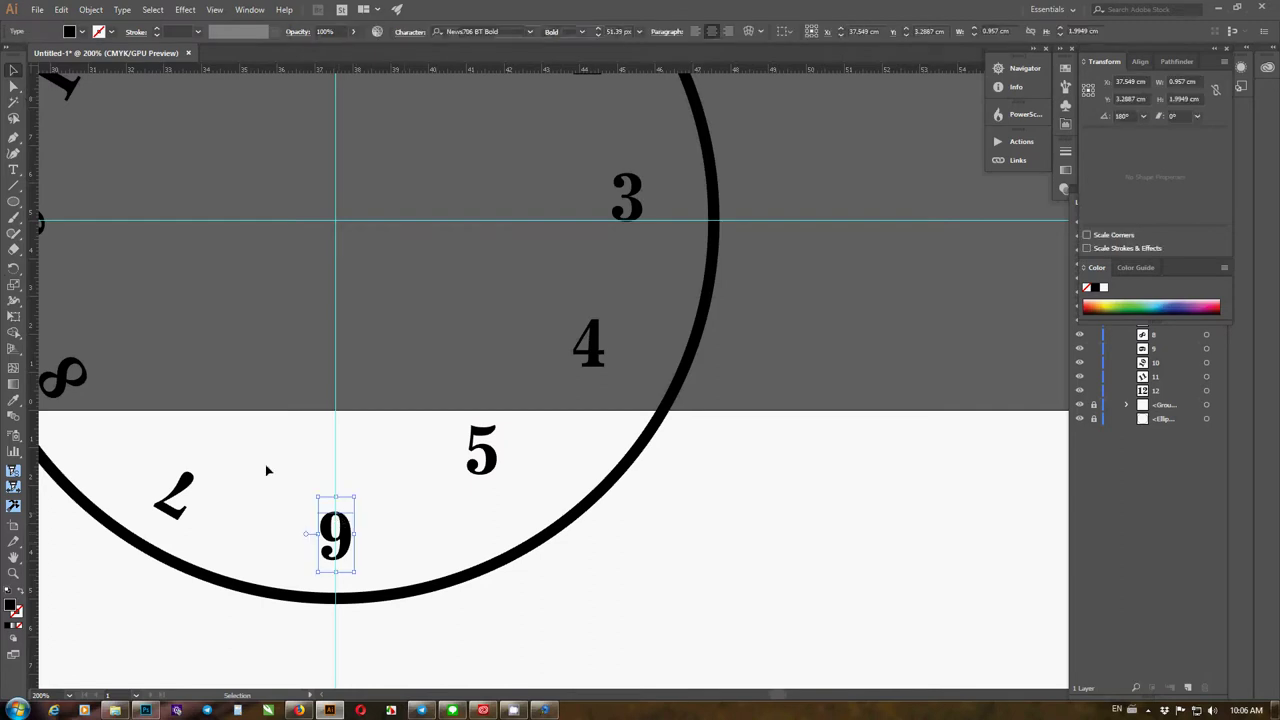
pyautogui.doubleClick(14, 268)
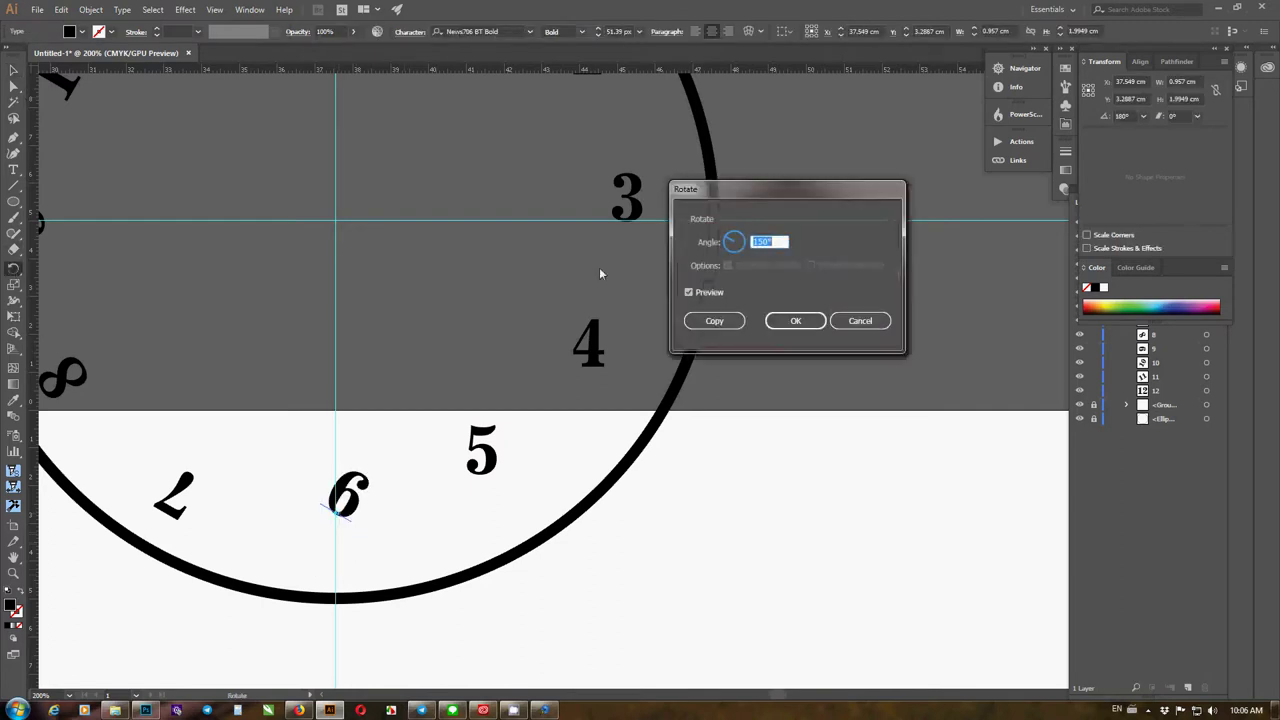
pyautogui.write('180')
pyautogui.click(795, 320)
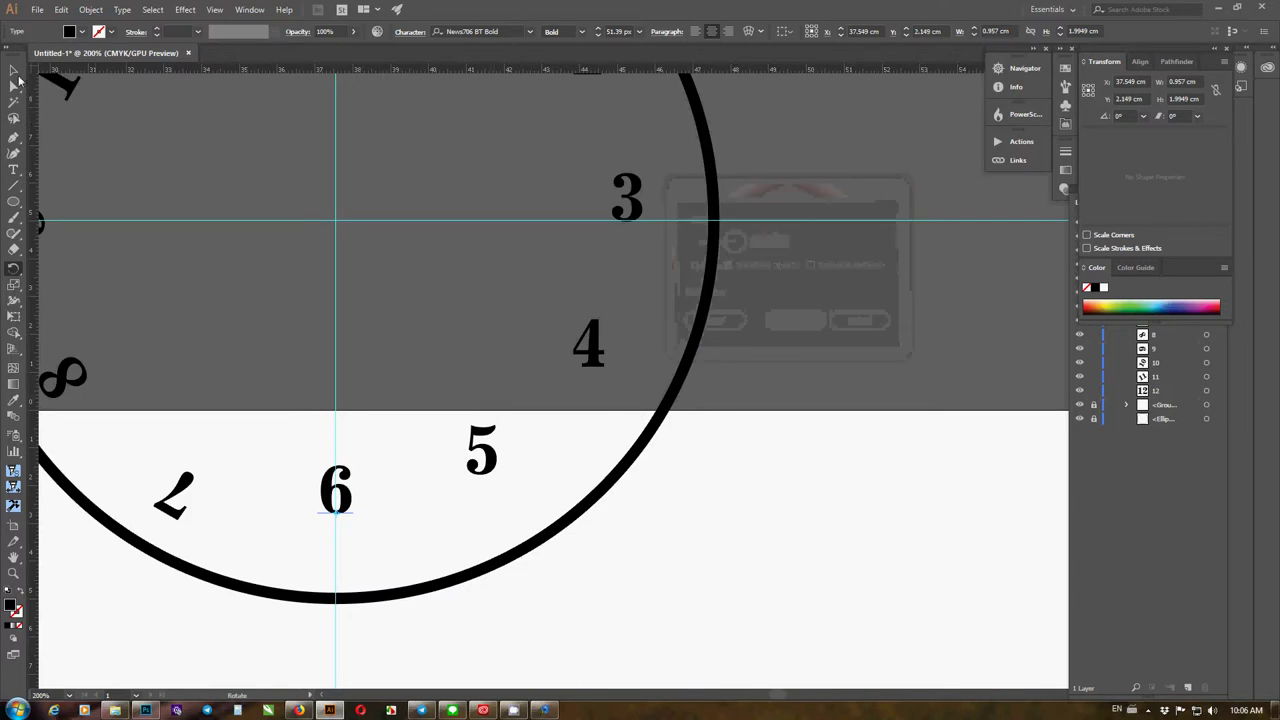
pyautogui.click(14, 70)
pyautogui.click(187, 479)
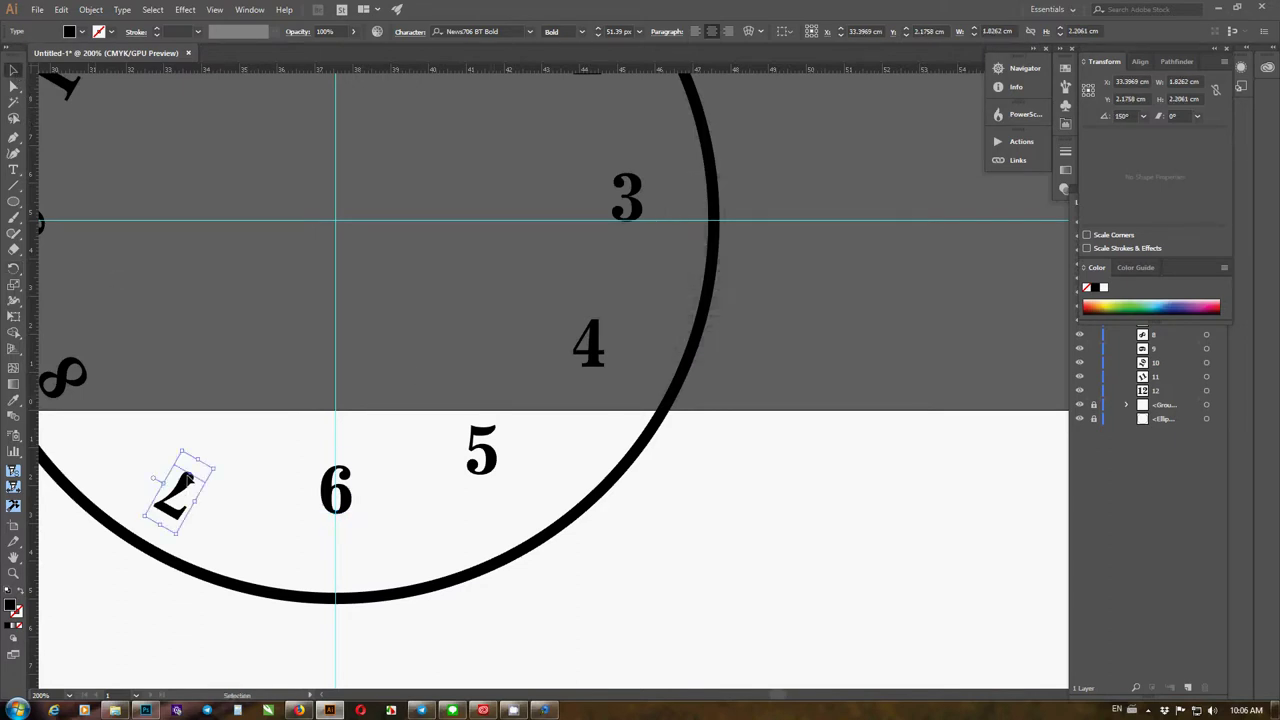
pyautogui.doubleClick(14, 268)
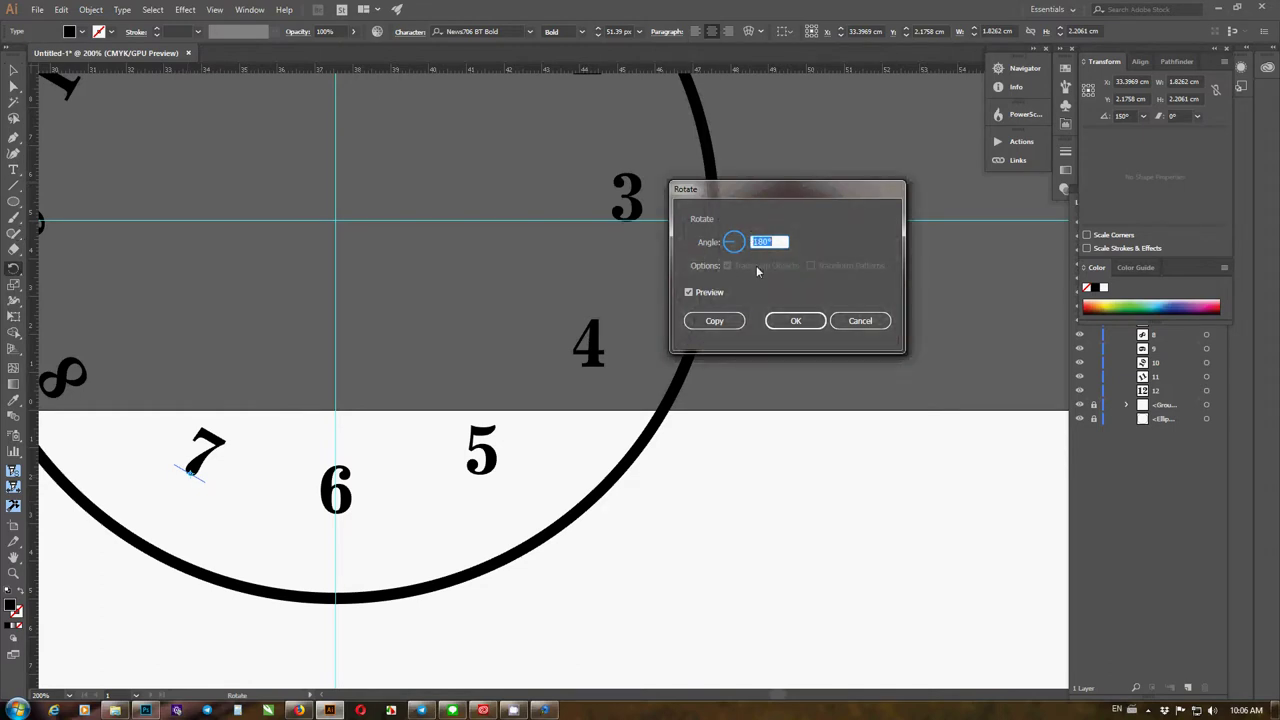
pyautogui.write('110')
pyautogui.click(780, 320)
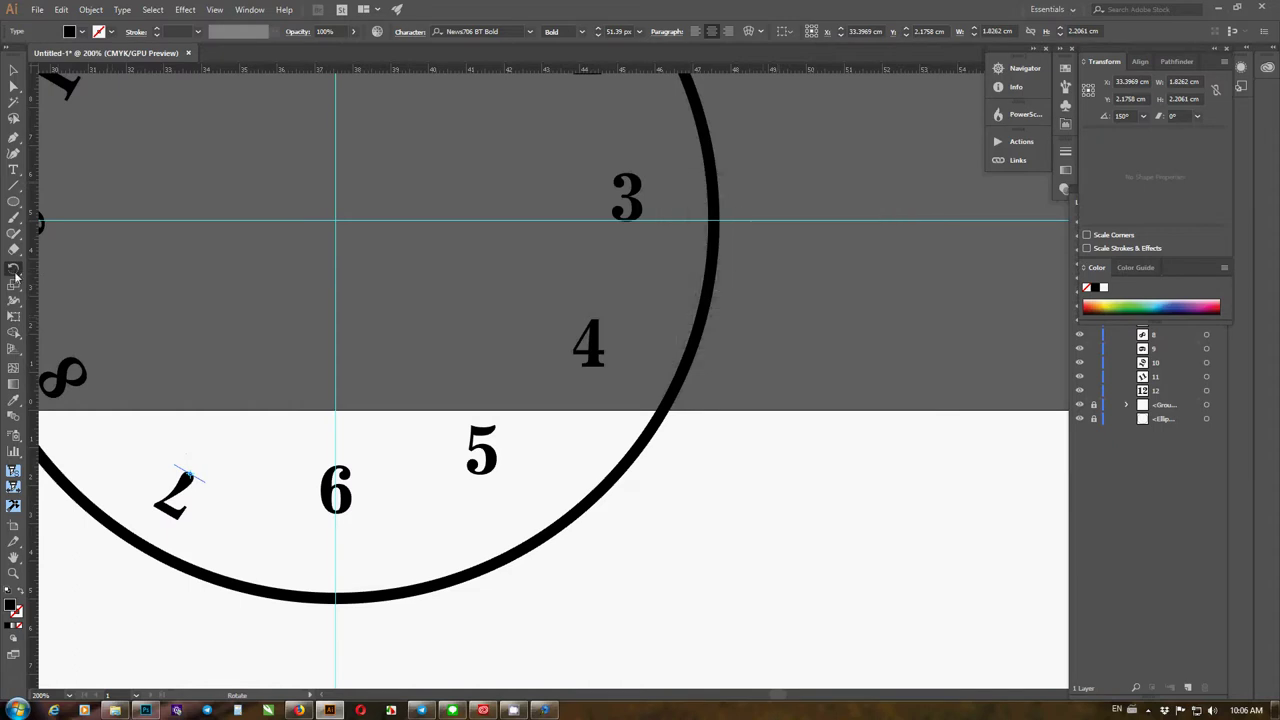
# Rotate the selected 7 by 210° in place so that it stands upright
pyautogui.doubleClick(13, 268)
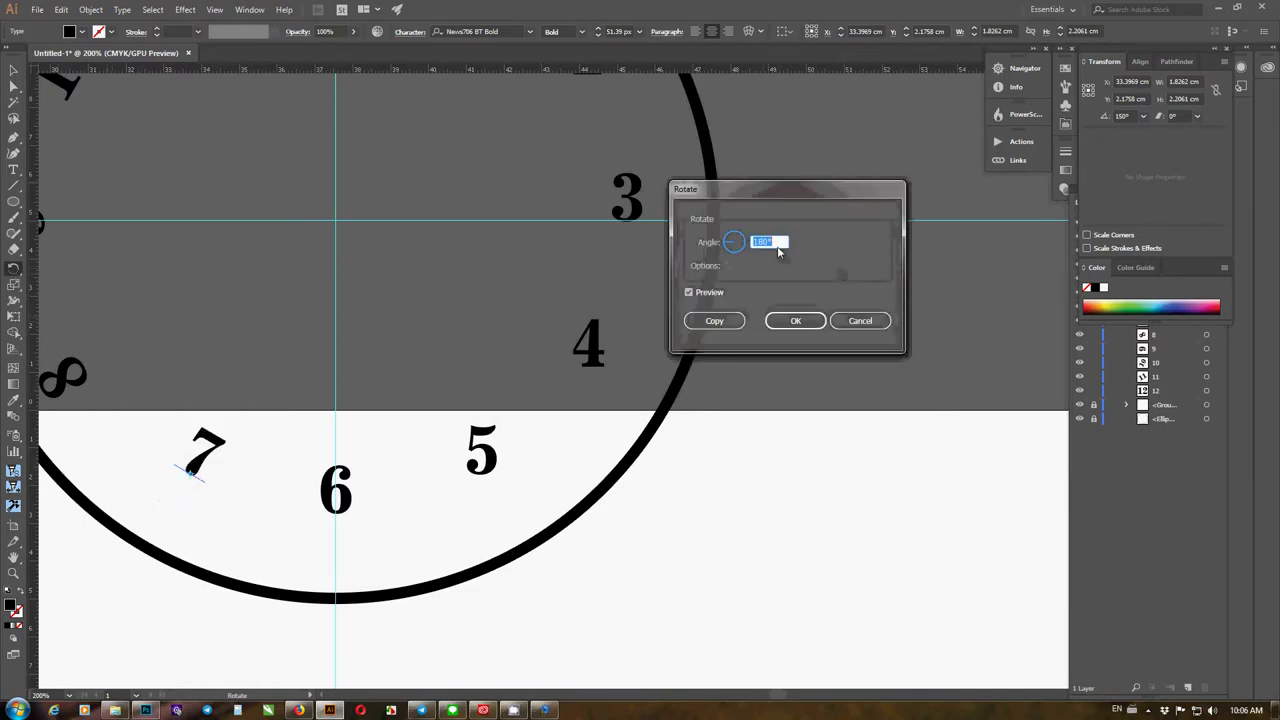
pyautogui.write('21')
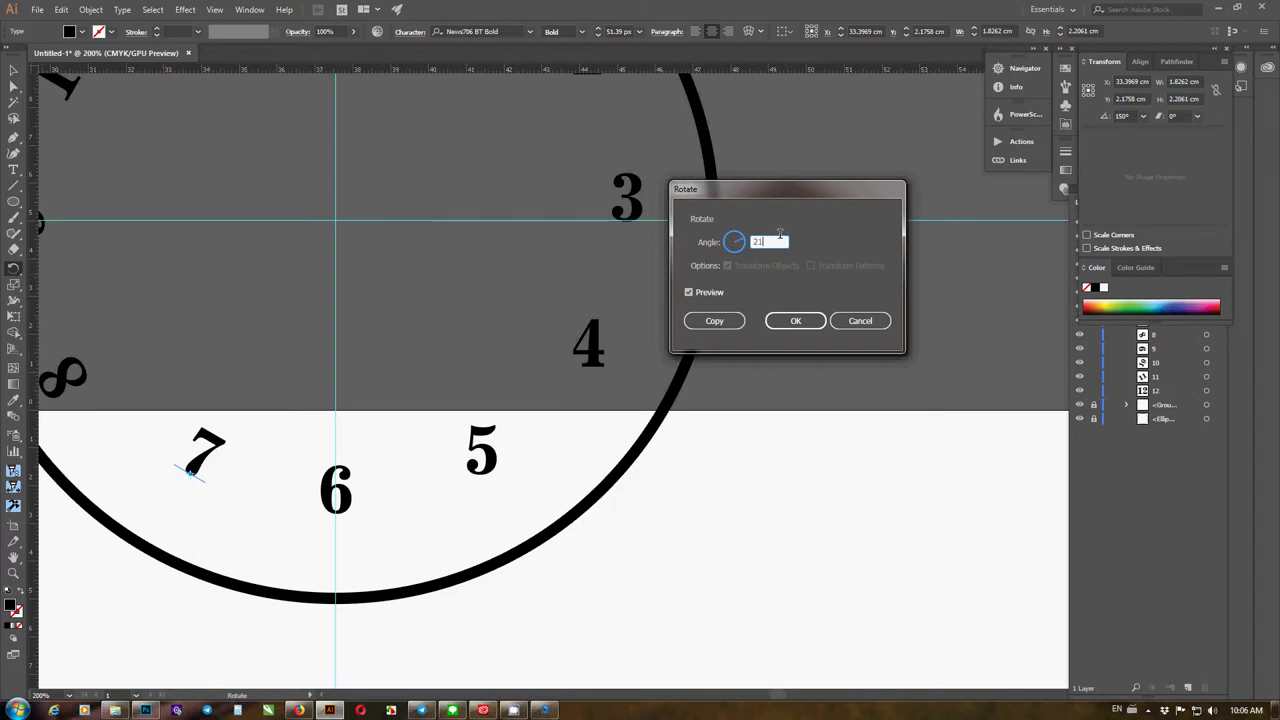
pyautogui.write('0')
pyautogui.click(791, 329)
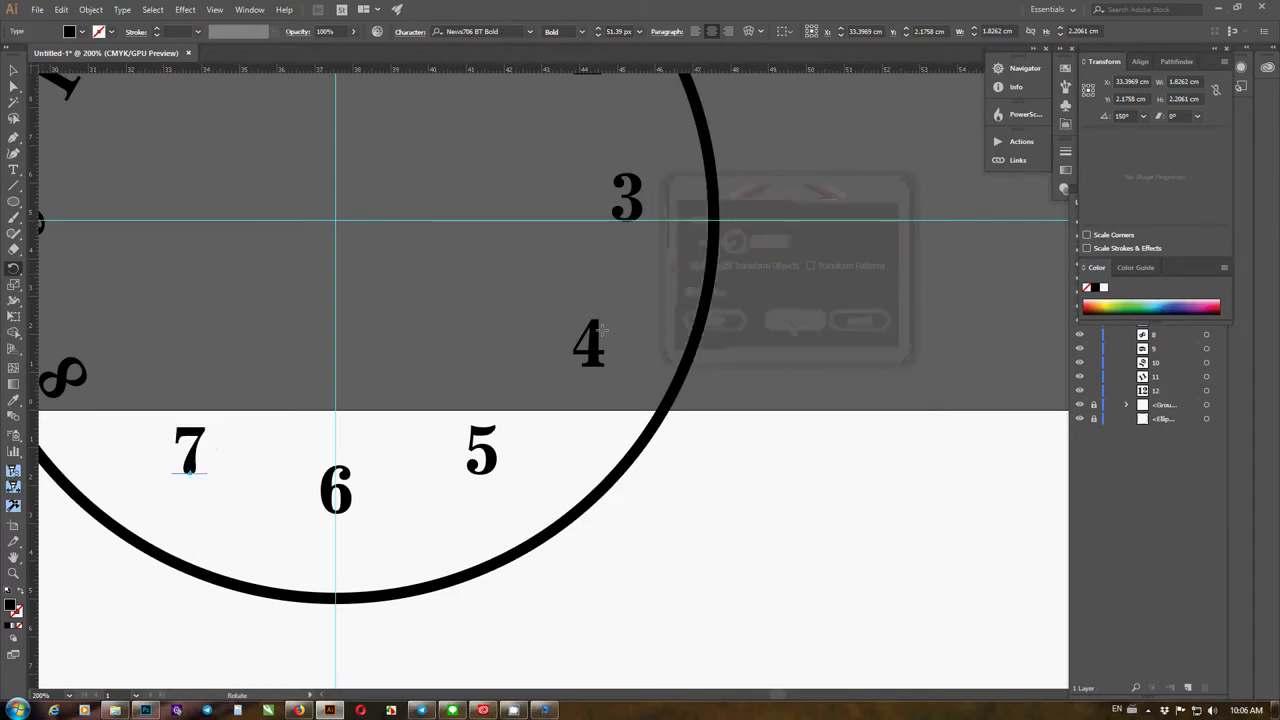
# Rotate the tilted 8 by 240° in place so that it stands upright
pyautogui.moveTo(219, 351); pyautogui.dragTo(640, 380)
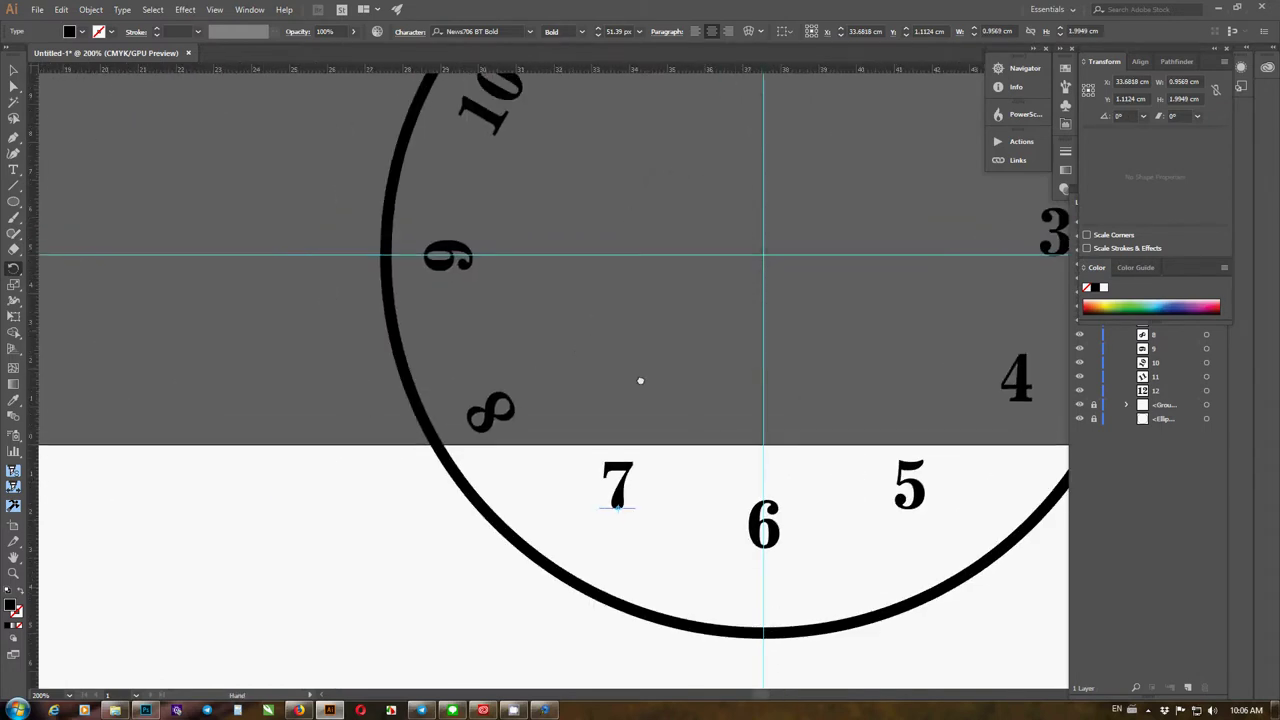
pyautogui.click(15, 72)
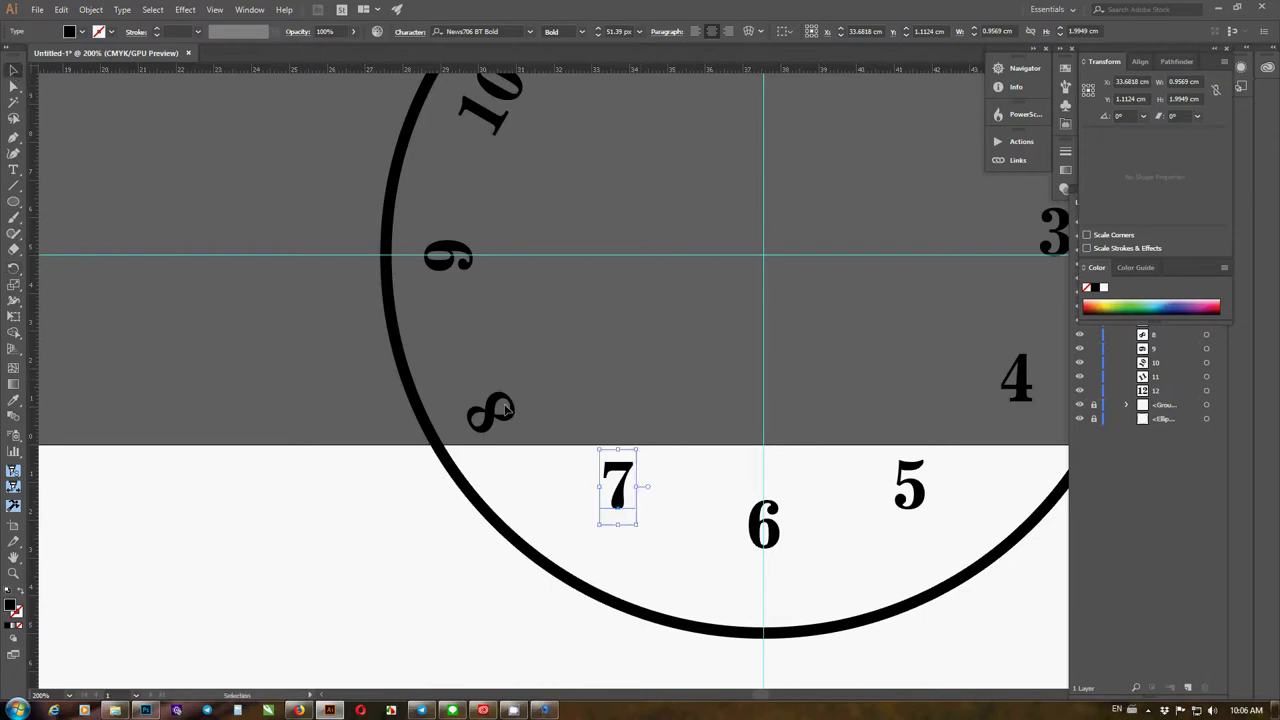
pyautogui.click(512, 408)
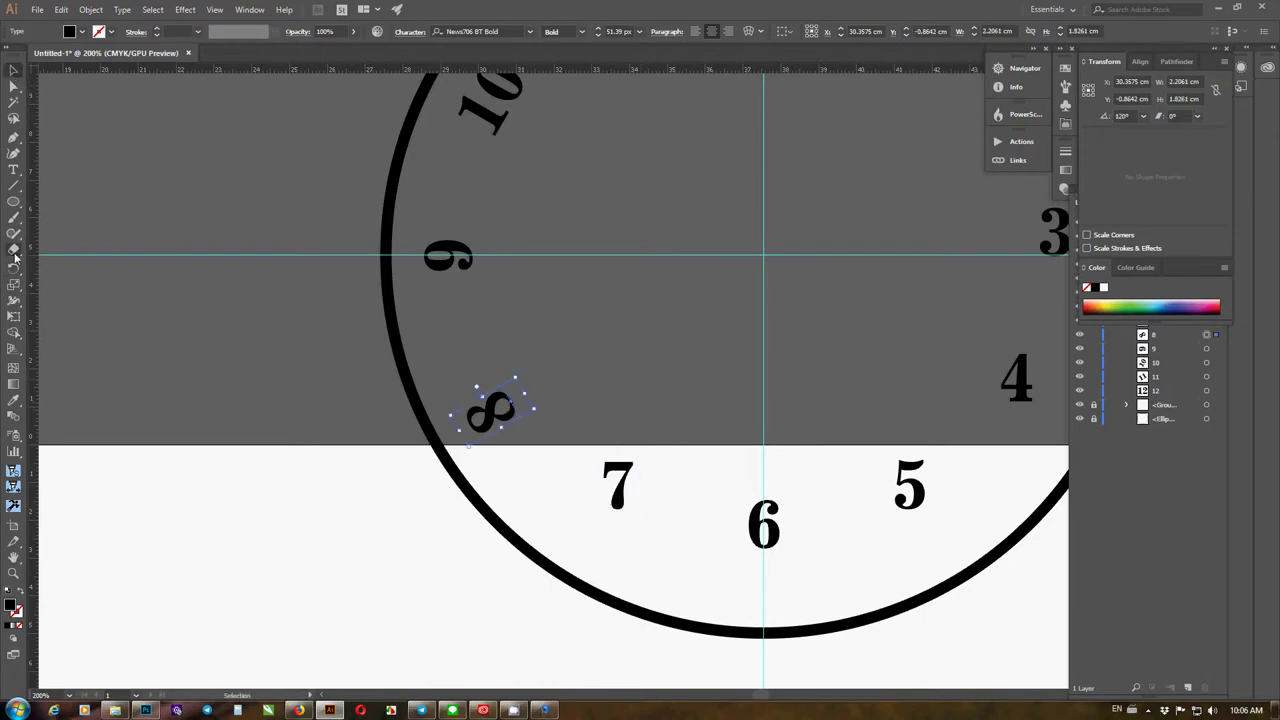
pyautogui.doubleClick(14, 268)
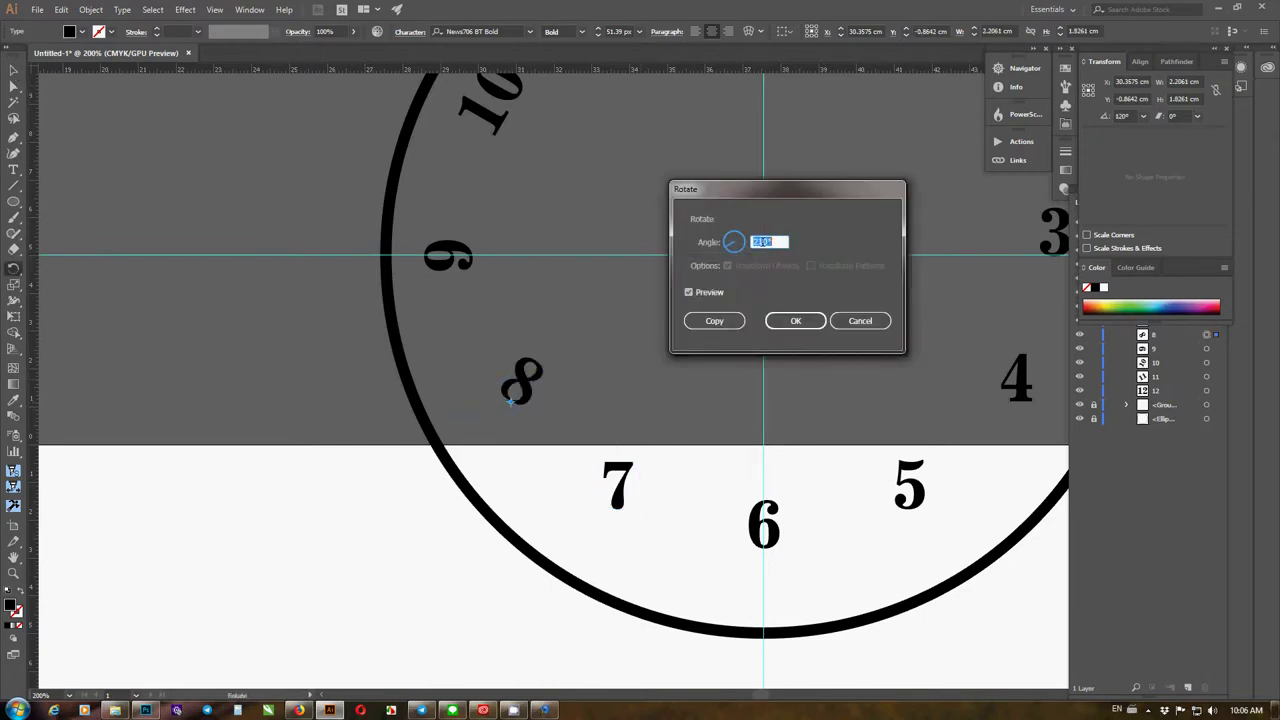
pyautogui.click(761, 242)
pyautogui.click(795, 320)
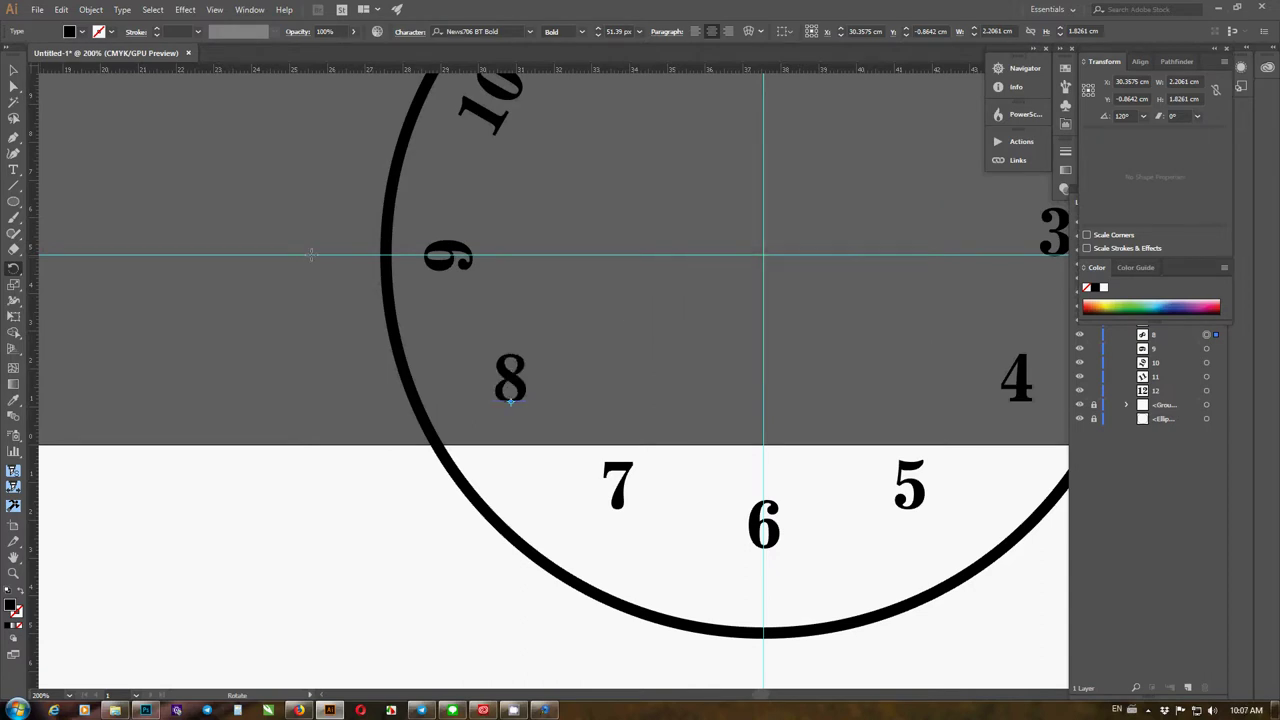
pyautogui.press('v')
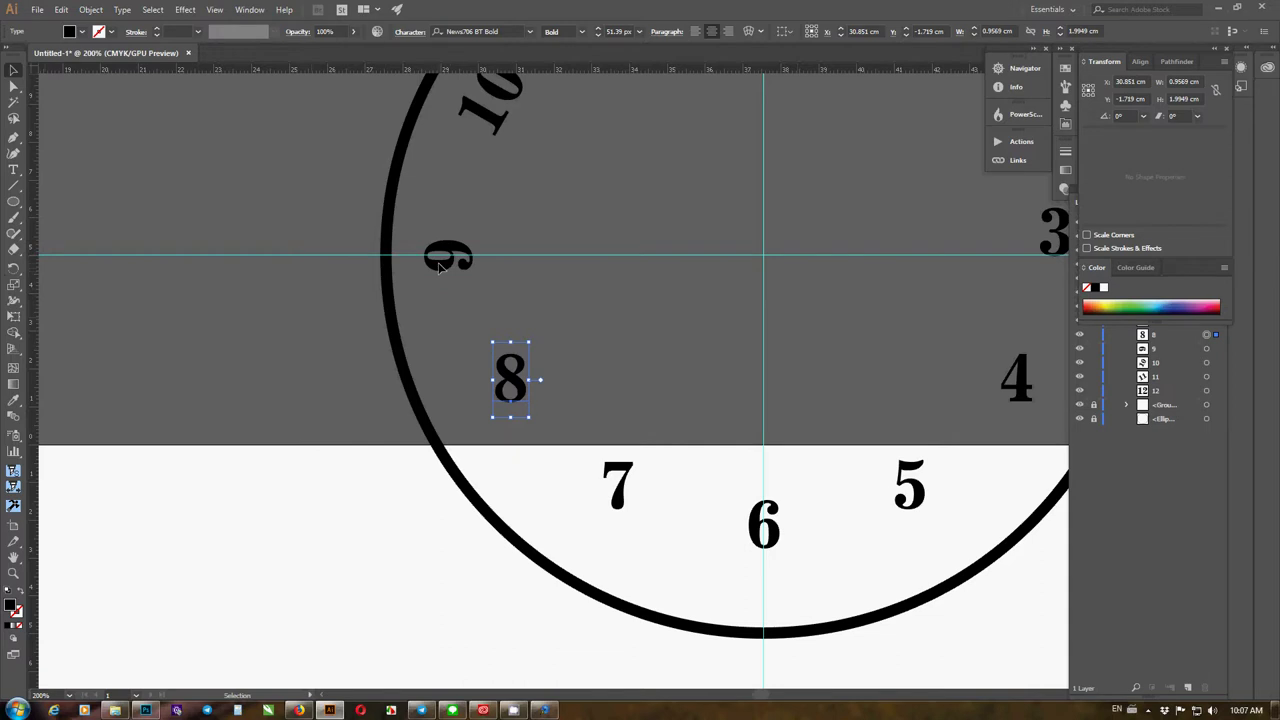
# Rotate the 9 at the nine o'clock position by 270° in place so that it stands upright
pyautogui.click(438, 263)
pyautogui.click(474, 265)
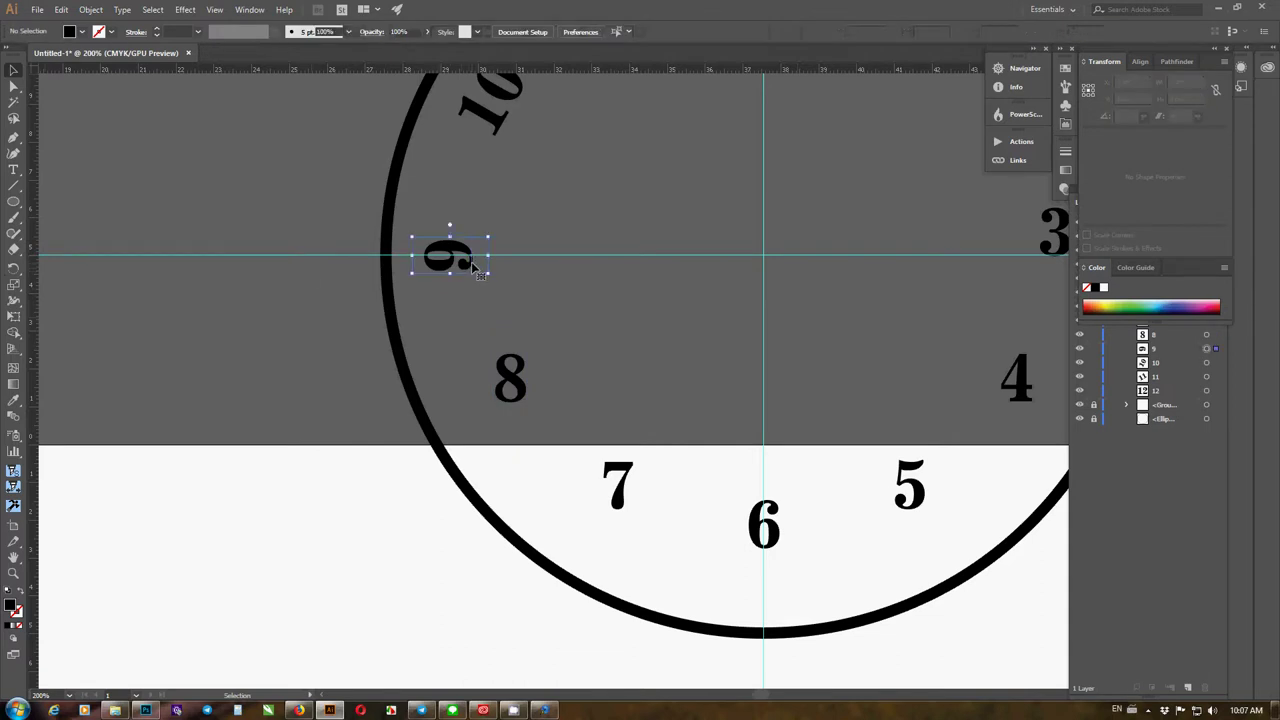
pyautogui.click(16, 269)
pyautogui.doubleClick(16, 269)
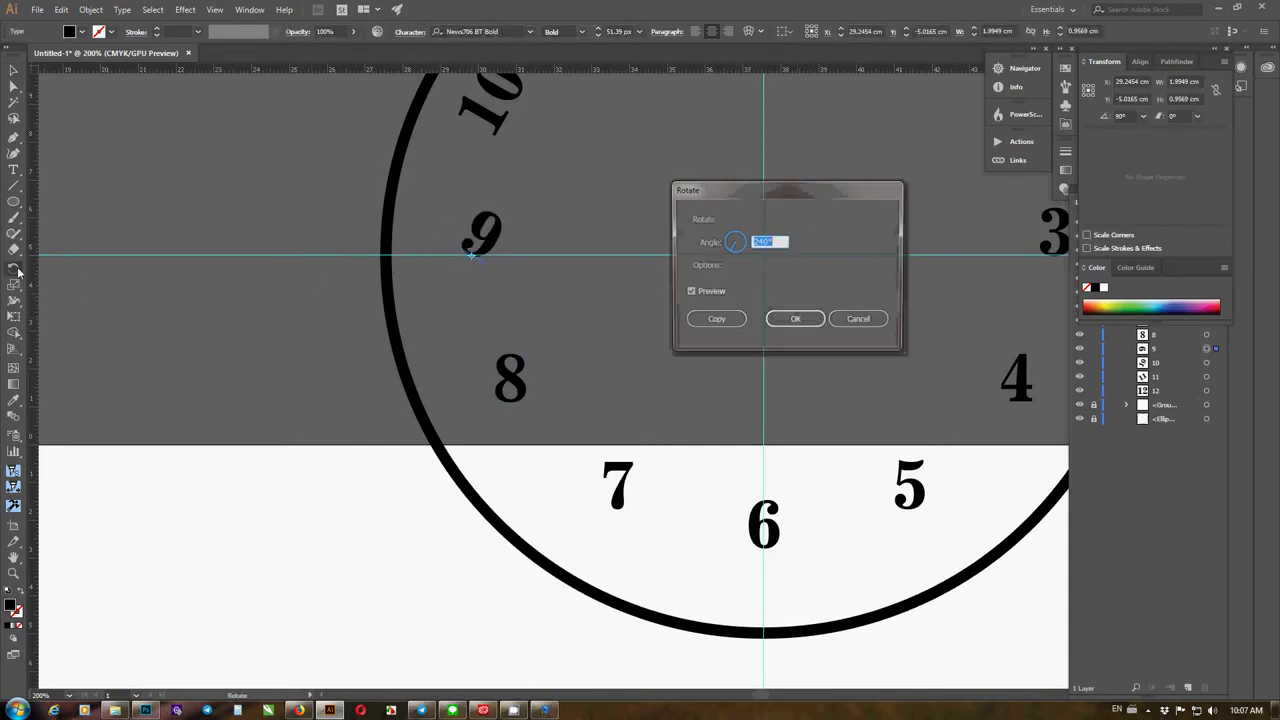
pyautogui.click(760, 241)
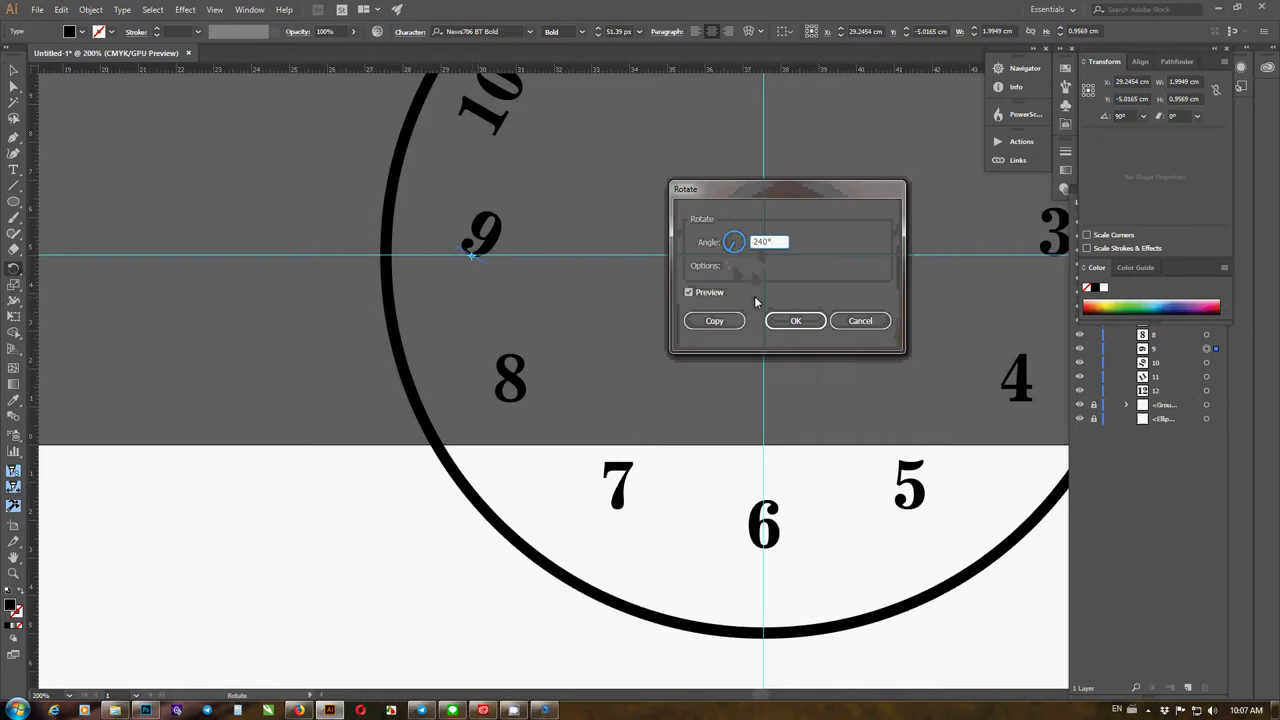
pyautogui.click(810, 320)
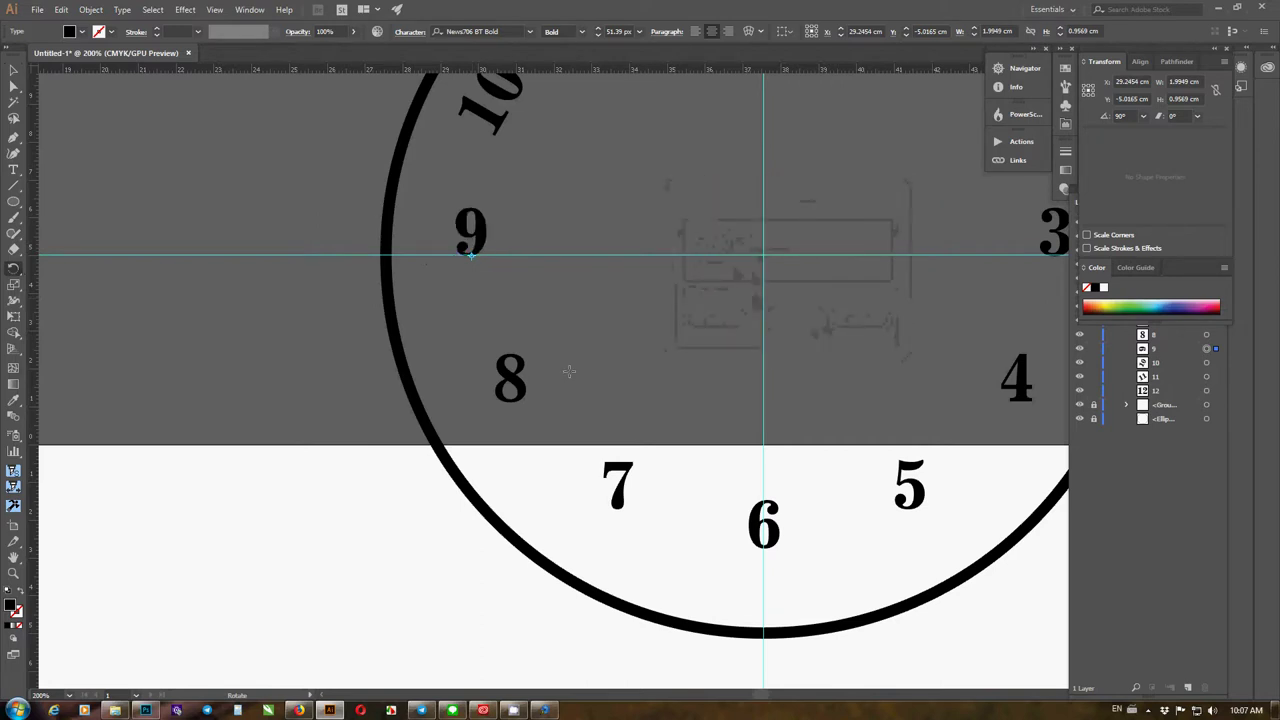
pyautogui.press('v')
# Rotate the tilted 10 by 300° in place so that it stands upright
pyautogui.moveTo(654, 197); pyautogui.dragTo(567, 404)
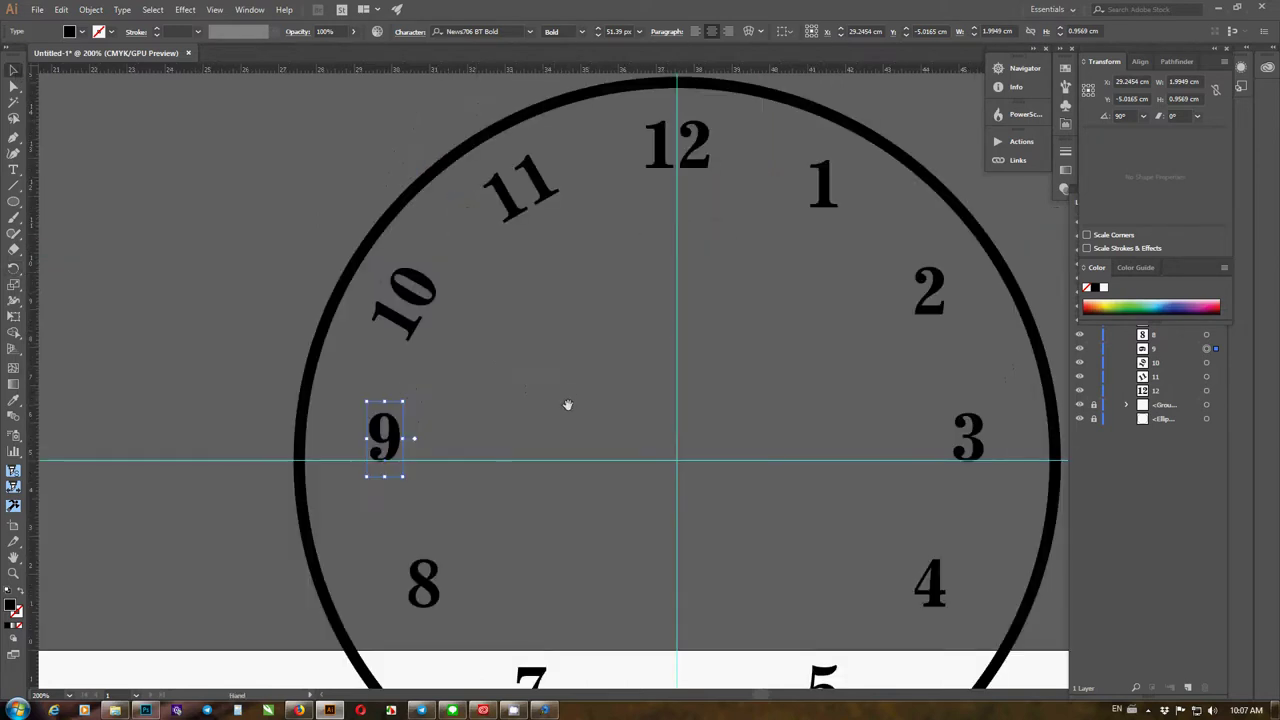
pyautogui.click(418, 326)
pyautogui.doubleClick(14, 268)
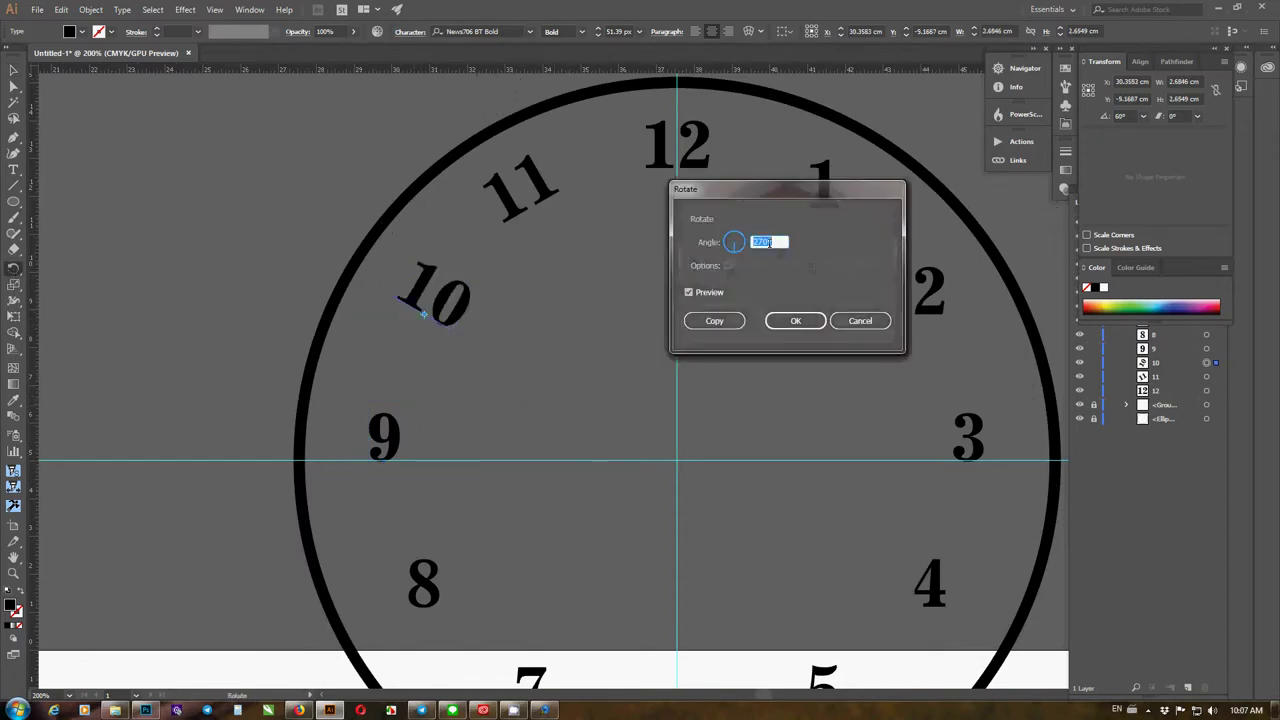
pyautogui.click(762, 241)
pyautogui.write('5')
pyautogui.write('300')
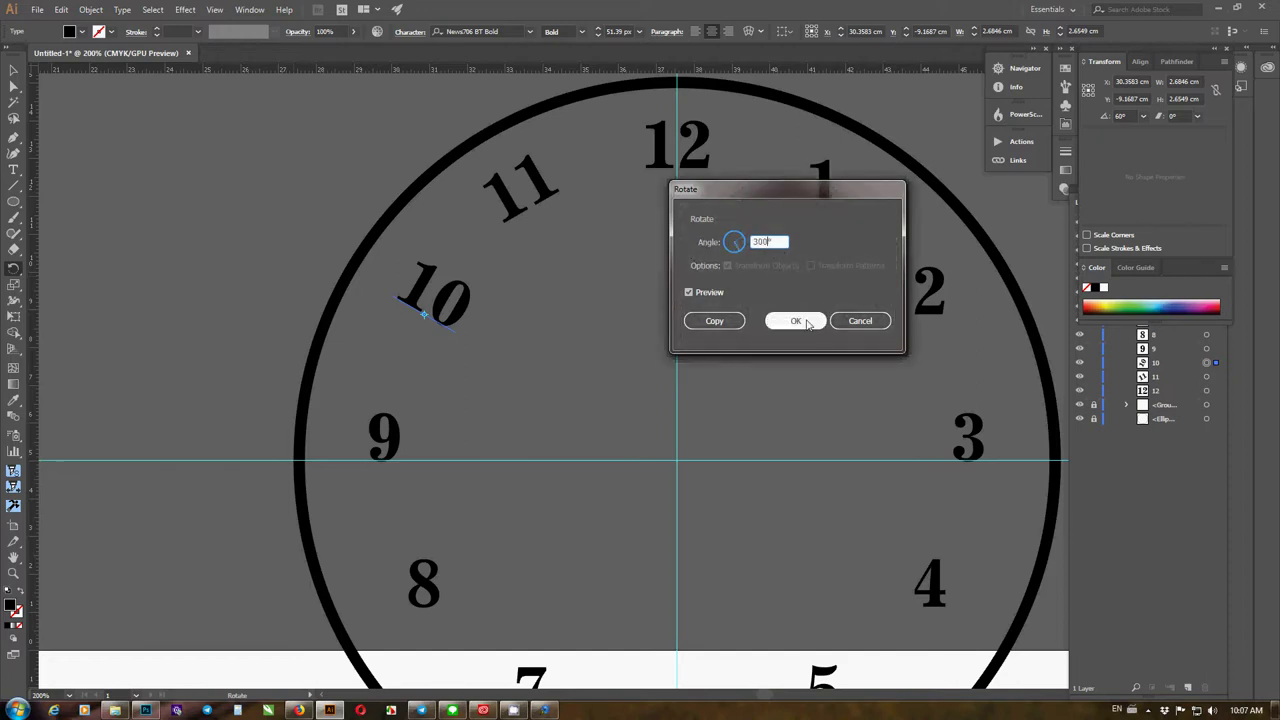
pyautogui.click(806, 322)
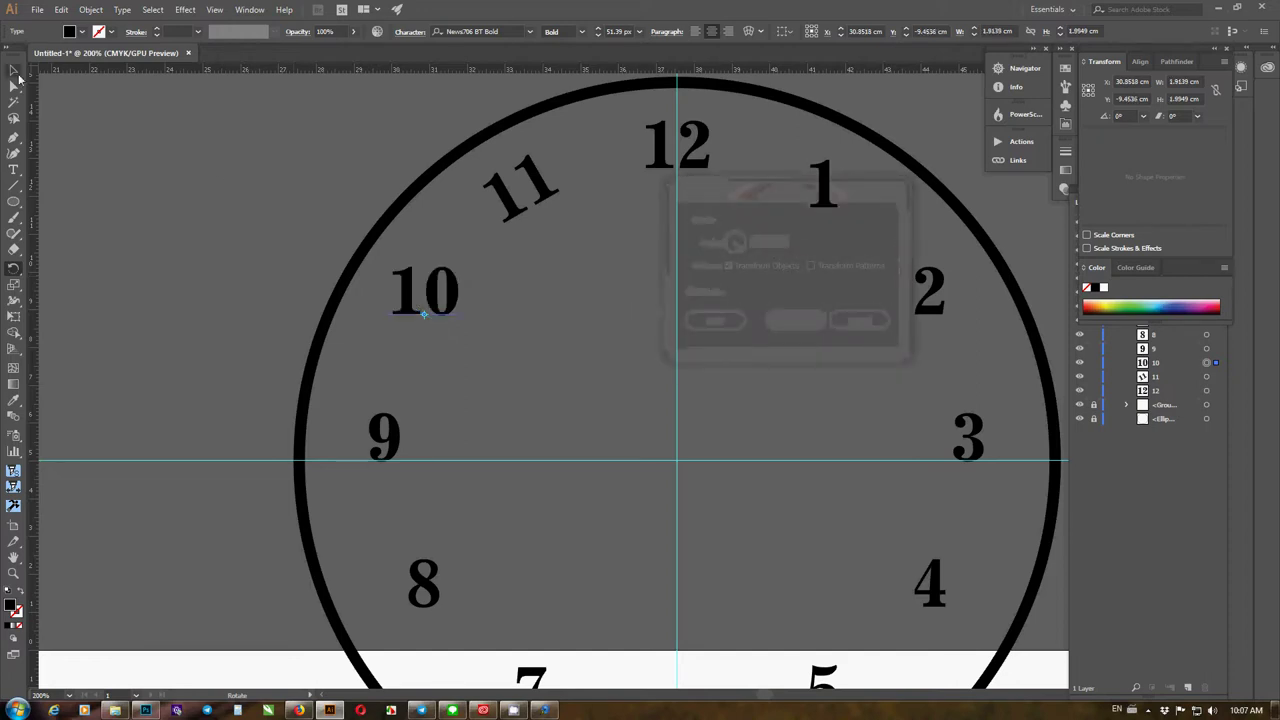
pyautogui.press('v')
# Rotate the tilted 11 by 330° in place so that it stands upright, and deselect it
pyautogui.click(522, 218)
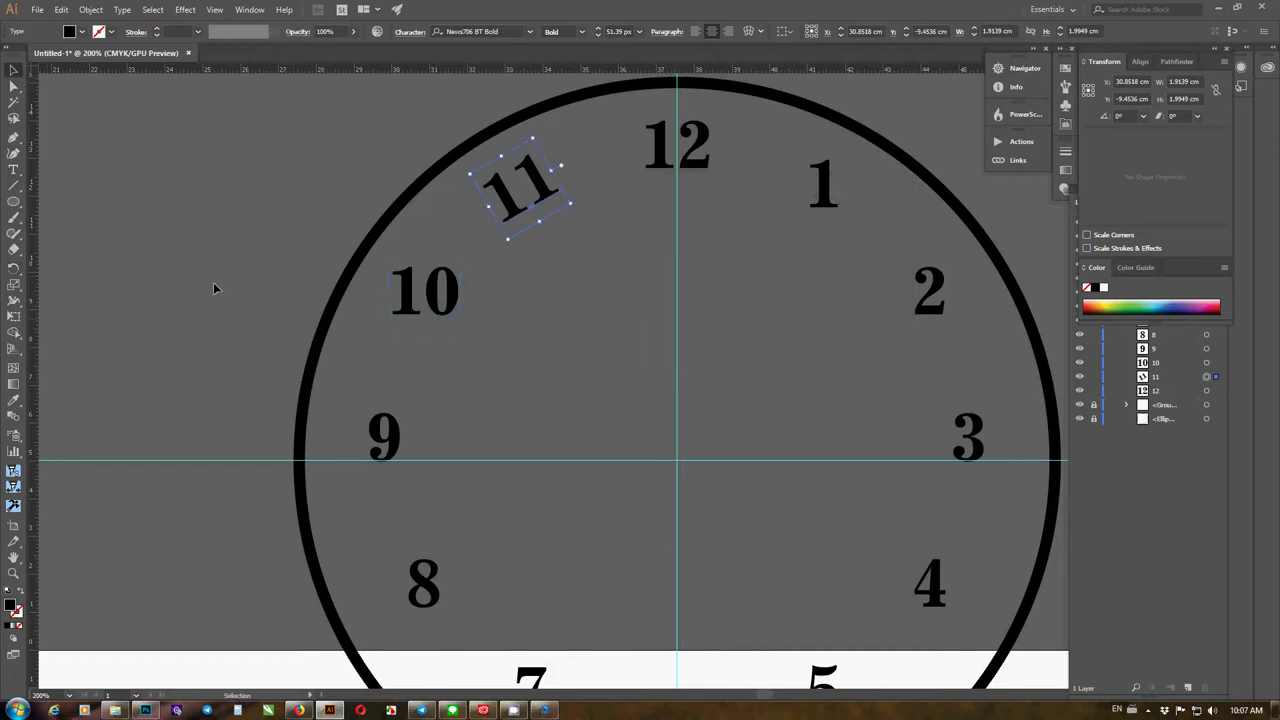
pyautogui.click(15, 268)
pyautogui.doubleClick(15, 268)
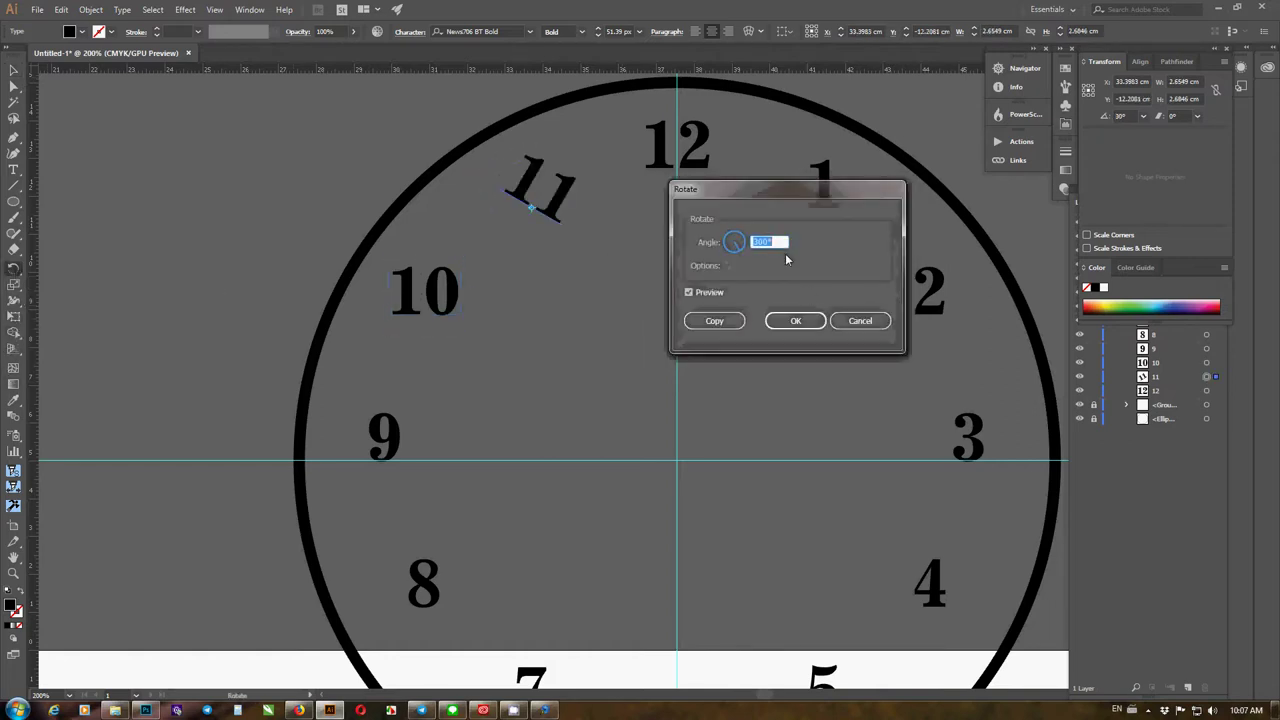
pyautogui.click(760, 241)
pyautogui.write('3')
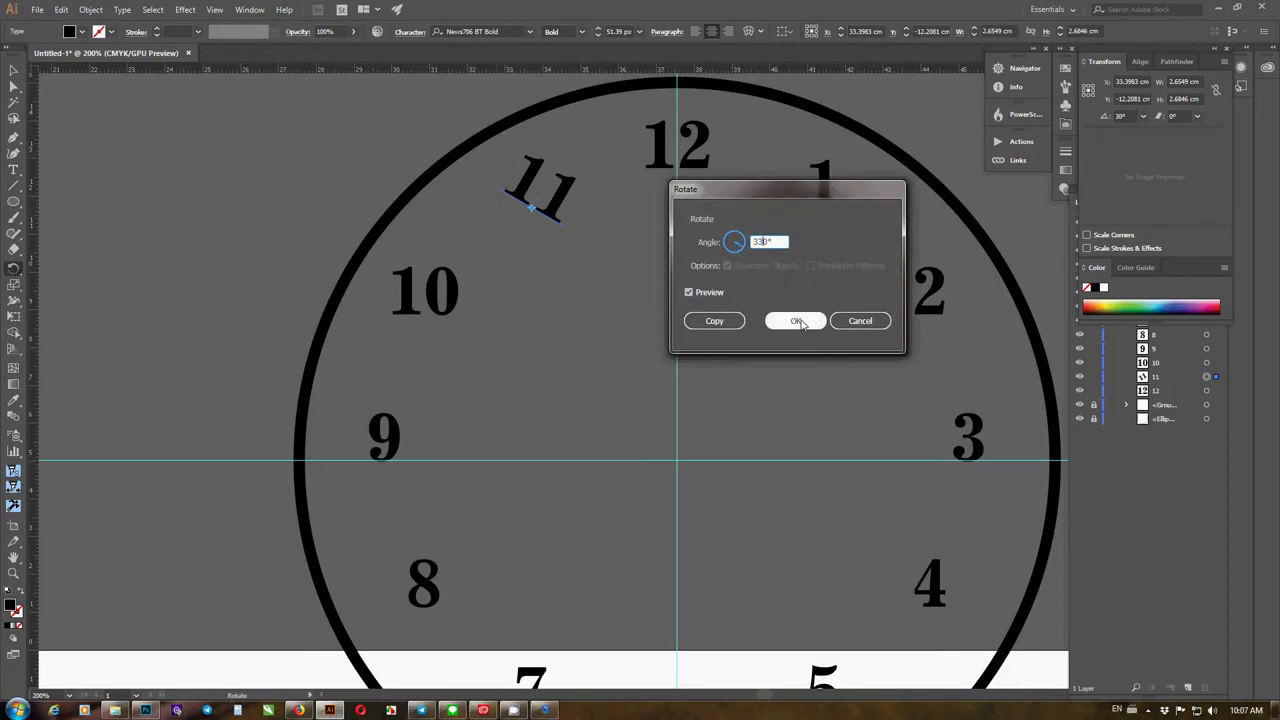
pyautogui.click(797, 321)
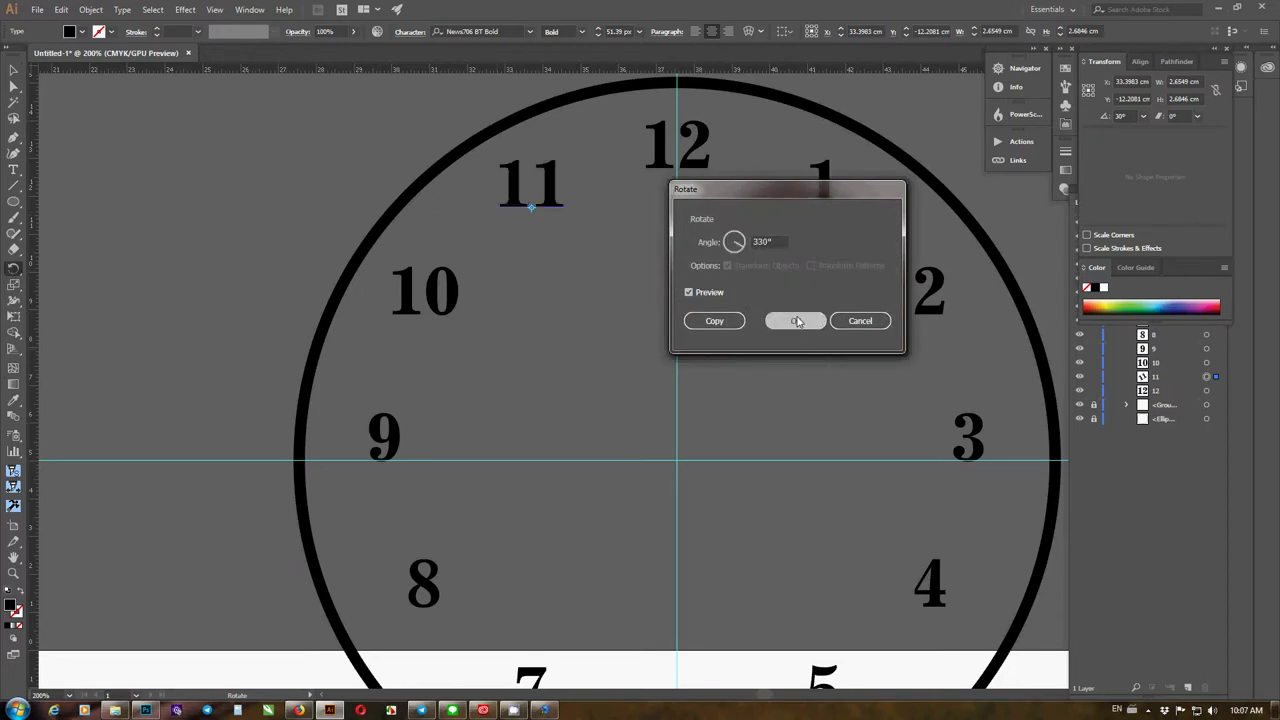
pyautogui.click(257, 174)
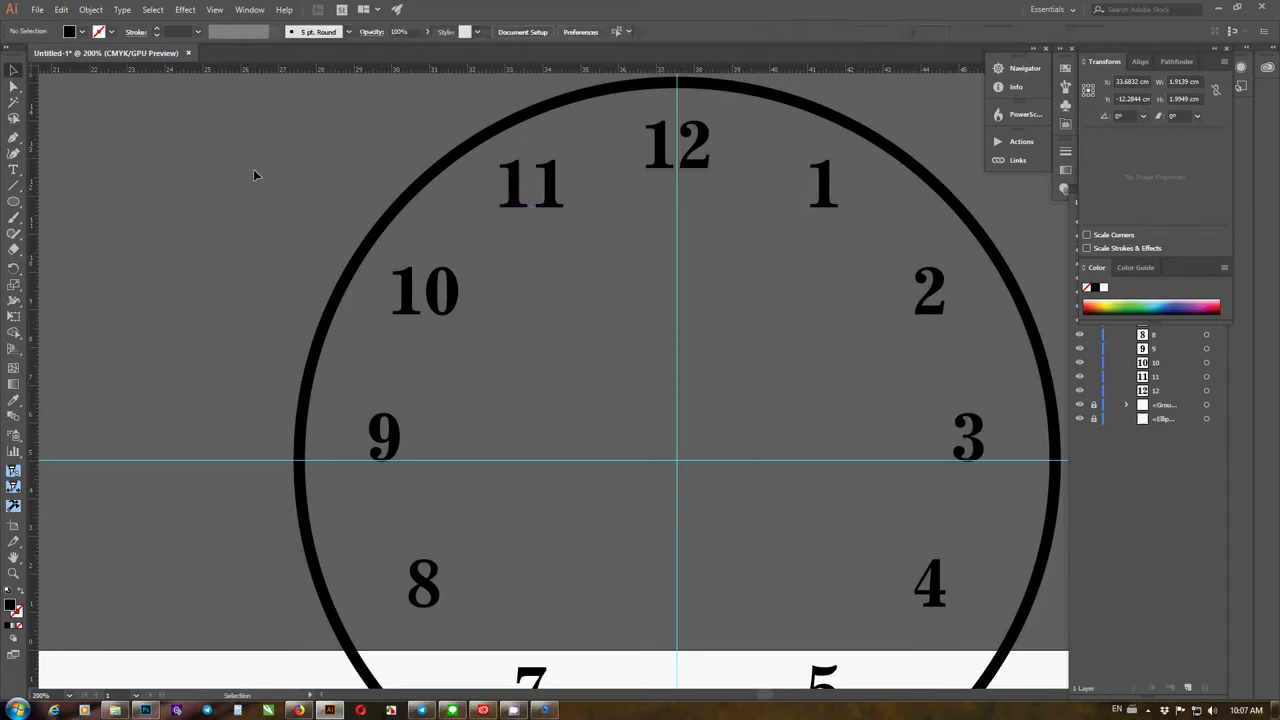
# Draw a vertical line about 0.49 cm long on the vertical guide, between the 12 and the circle's rim
pyautogui.scroll(-5, 409, 229)
pyautogui.scroll(3, 436, 250)
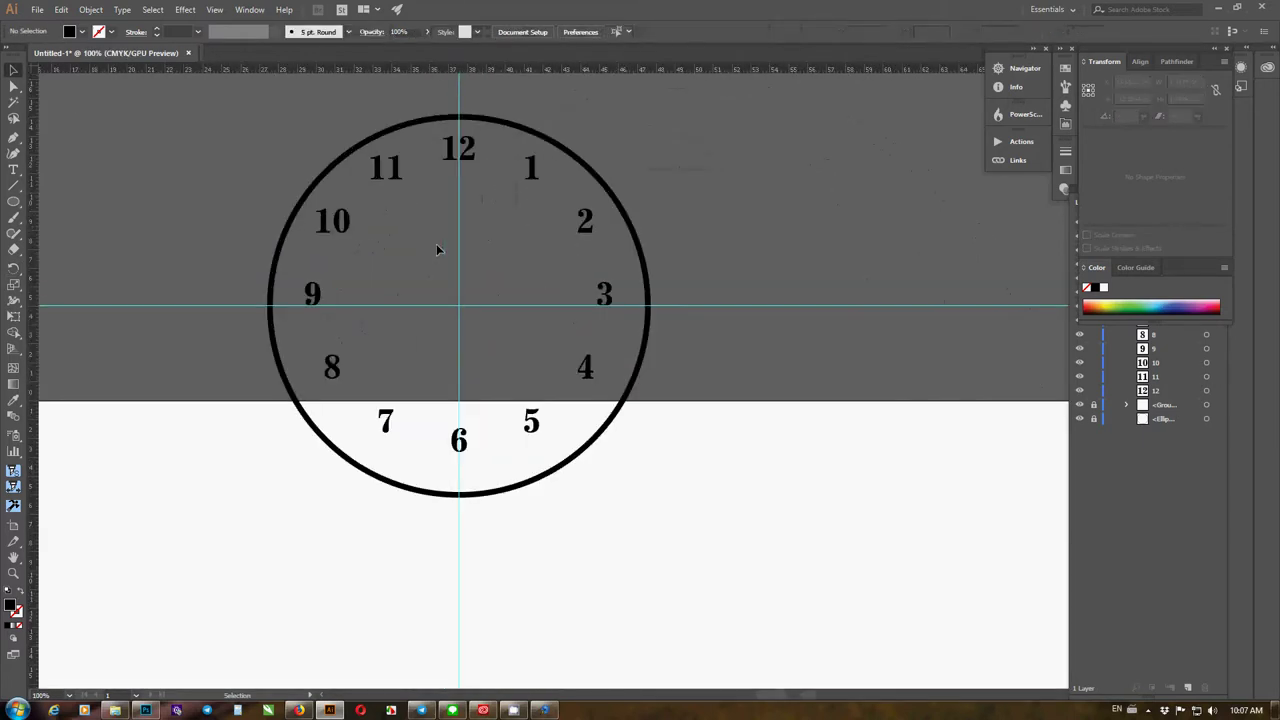
pyautogui.scroll(4, 447, 110)
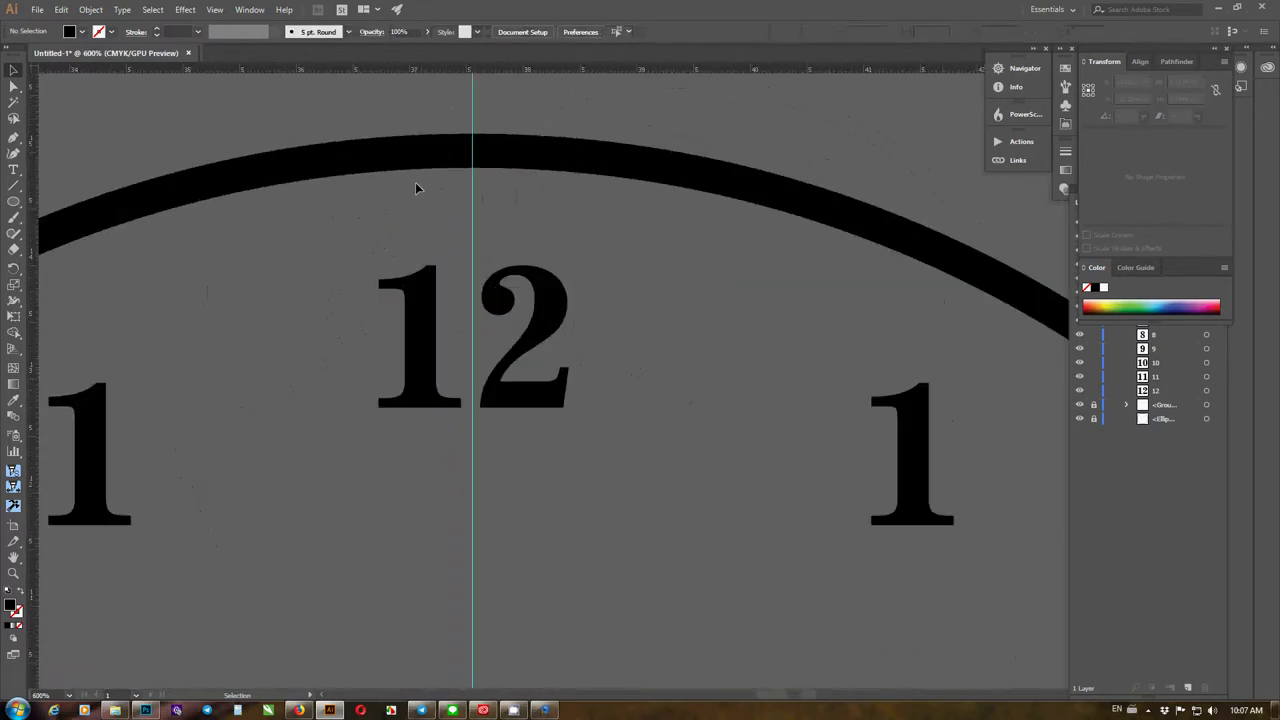
pyautogui.click(14, 185)
pyautogui.scroll(4, 466, 180)
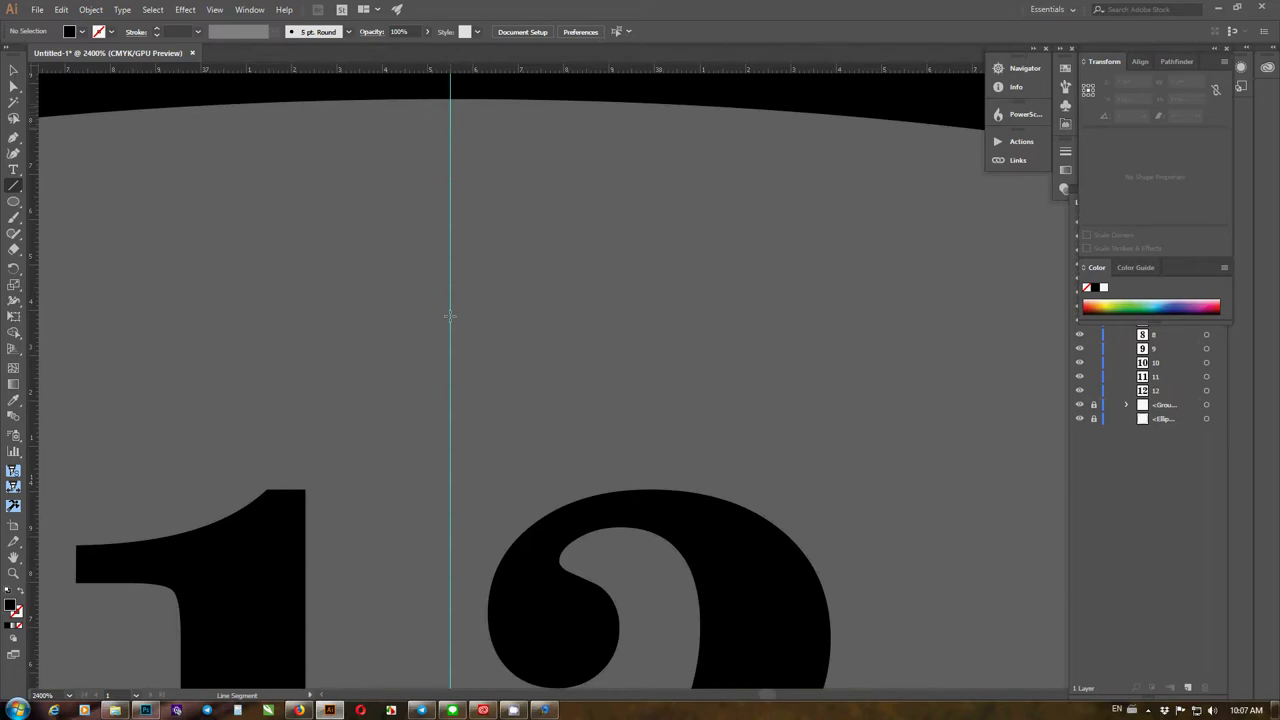
pyautogui.moveTo(450, 352); pyautogui.dragTo(450, 352)
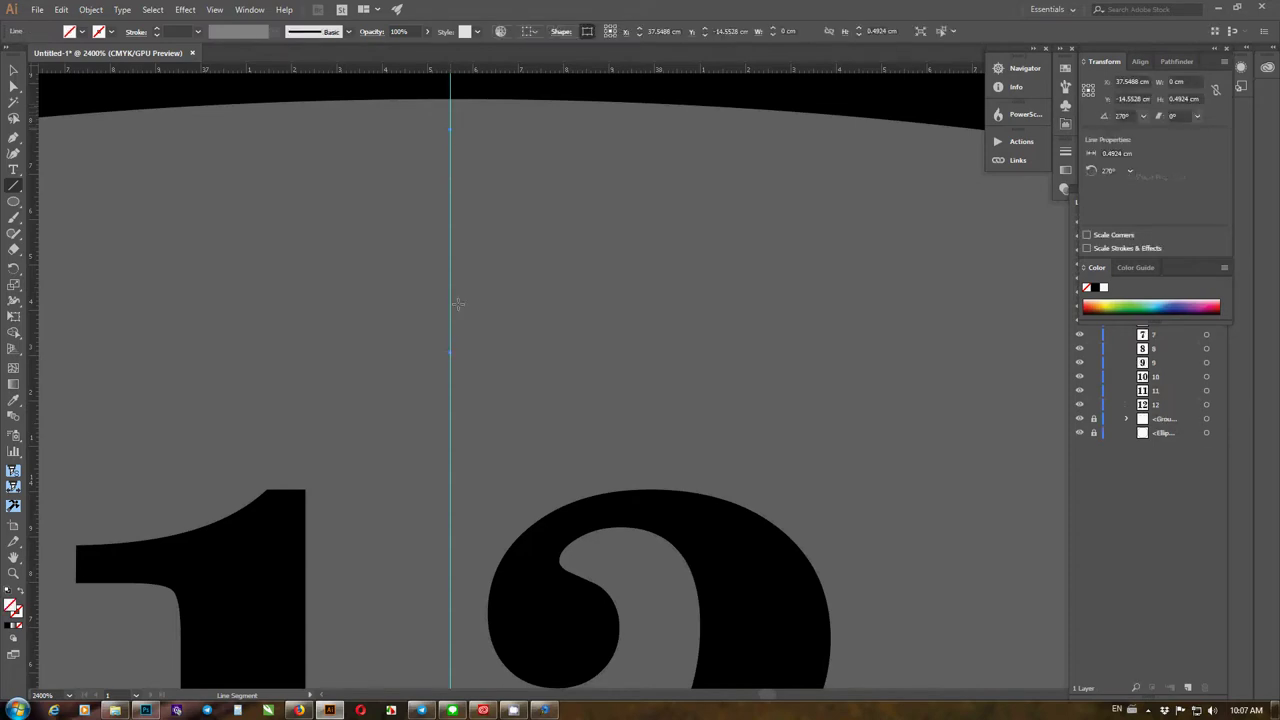
# Set the short line's stroke weight to 0.1 cm to make it a tick mark
pyautogui.click(198, 31)
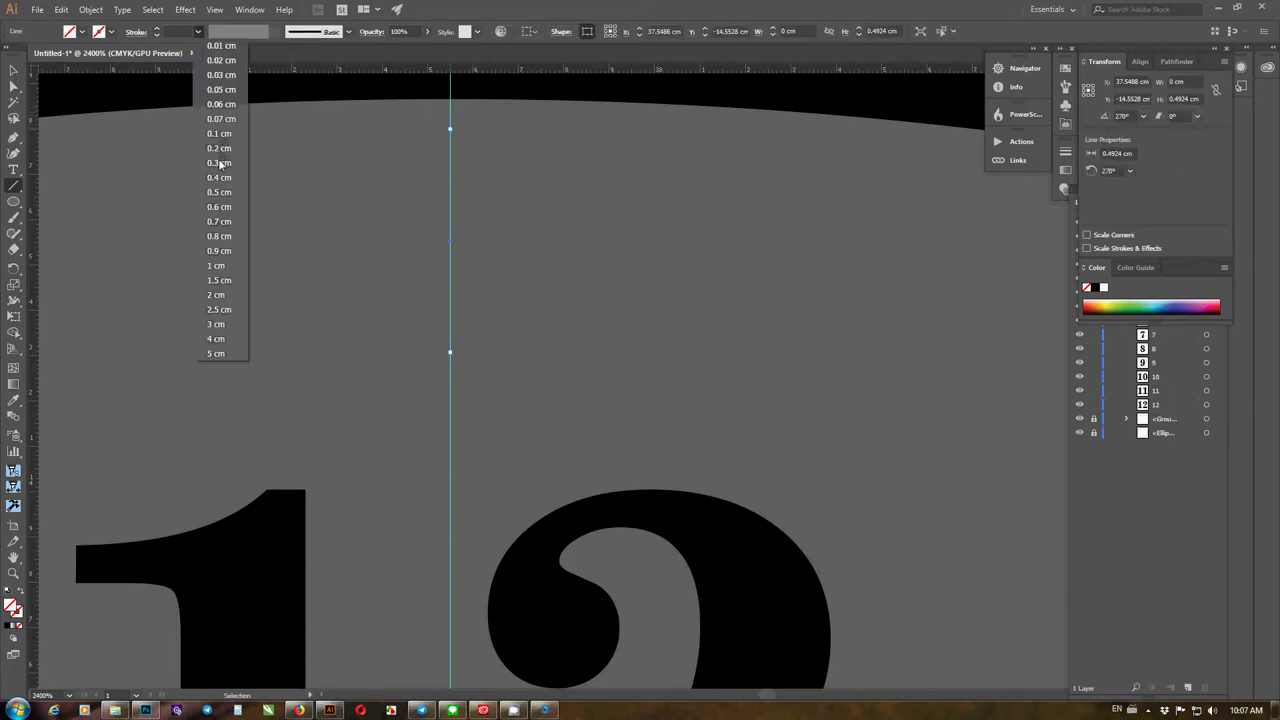
pyautogui.click(219, 162)
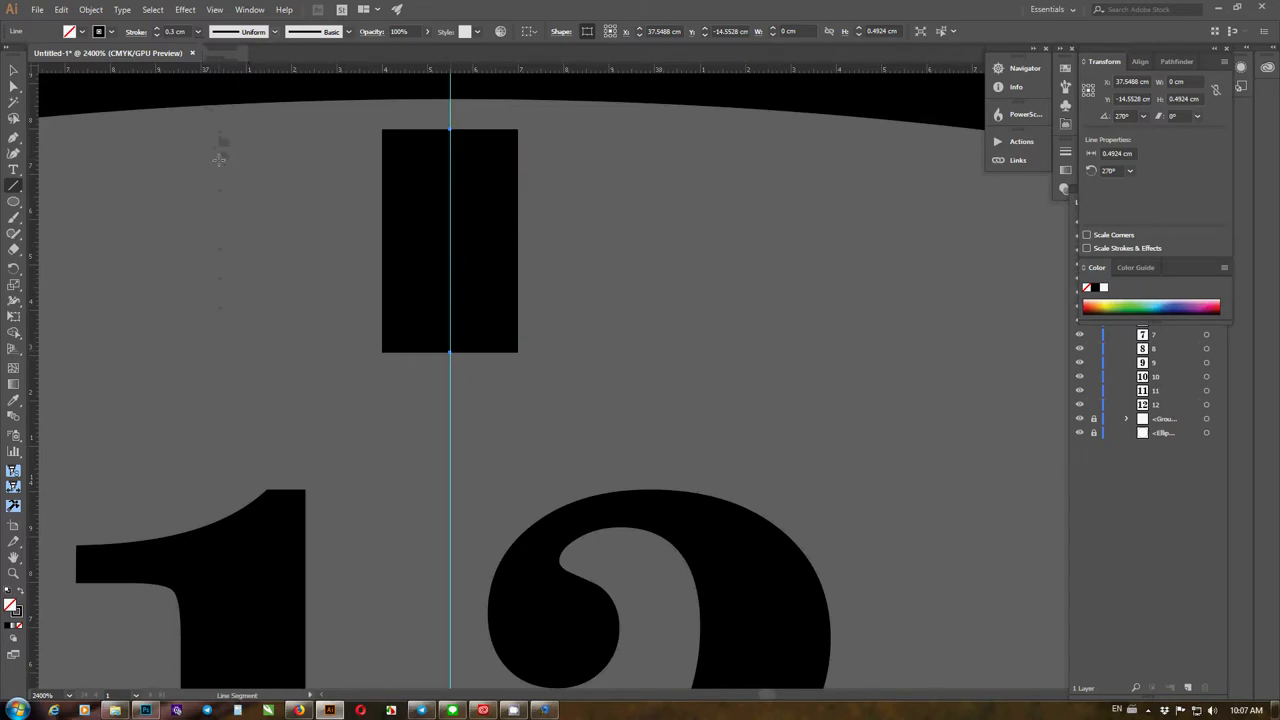
pyautogui.click(198, 31)
pyautogui.click(220, 134)
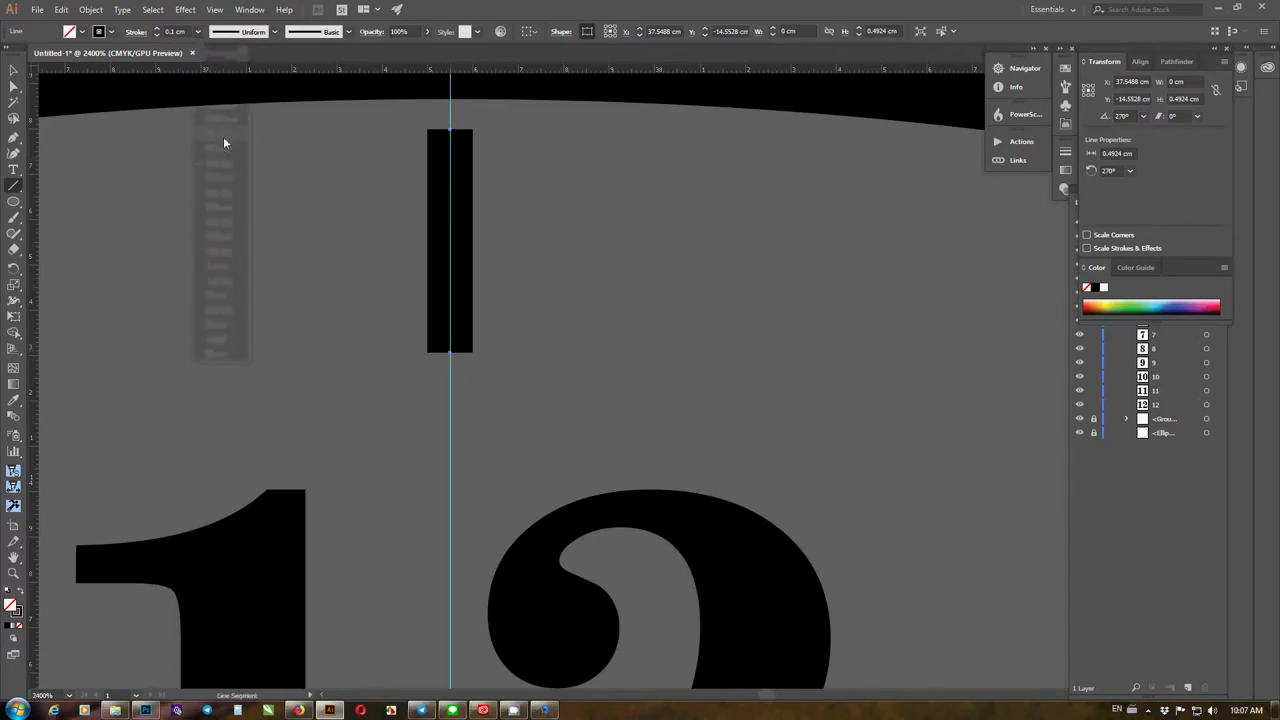
pyautogui.click(12, 68)
# Create a copy of the tick mark rotated 6° around the intersection of the guides at the clock's centre
pyautogui.scroll(-4, 560, 240)
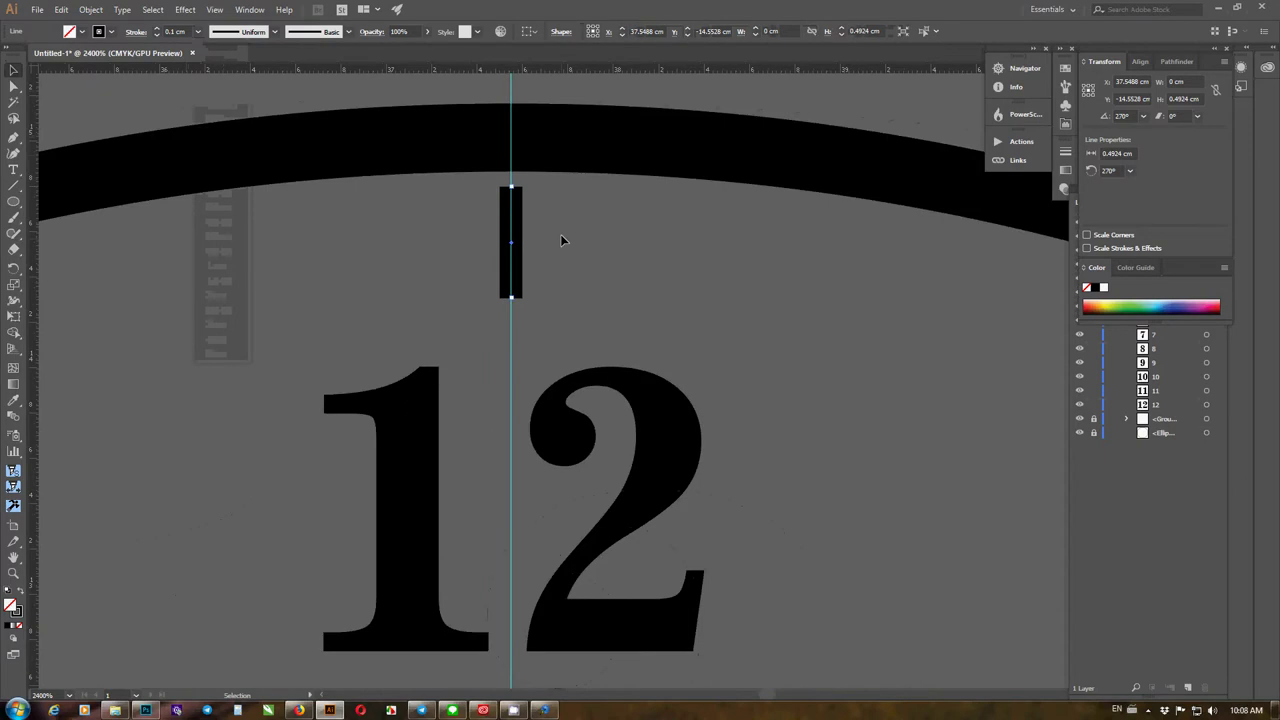
pyautogui.scroll(2, 564, 444)
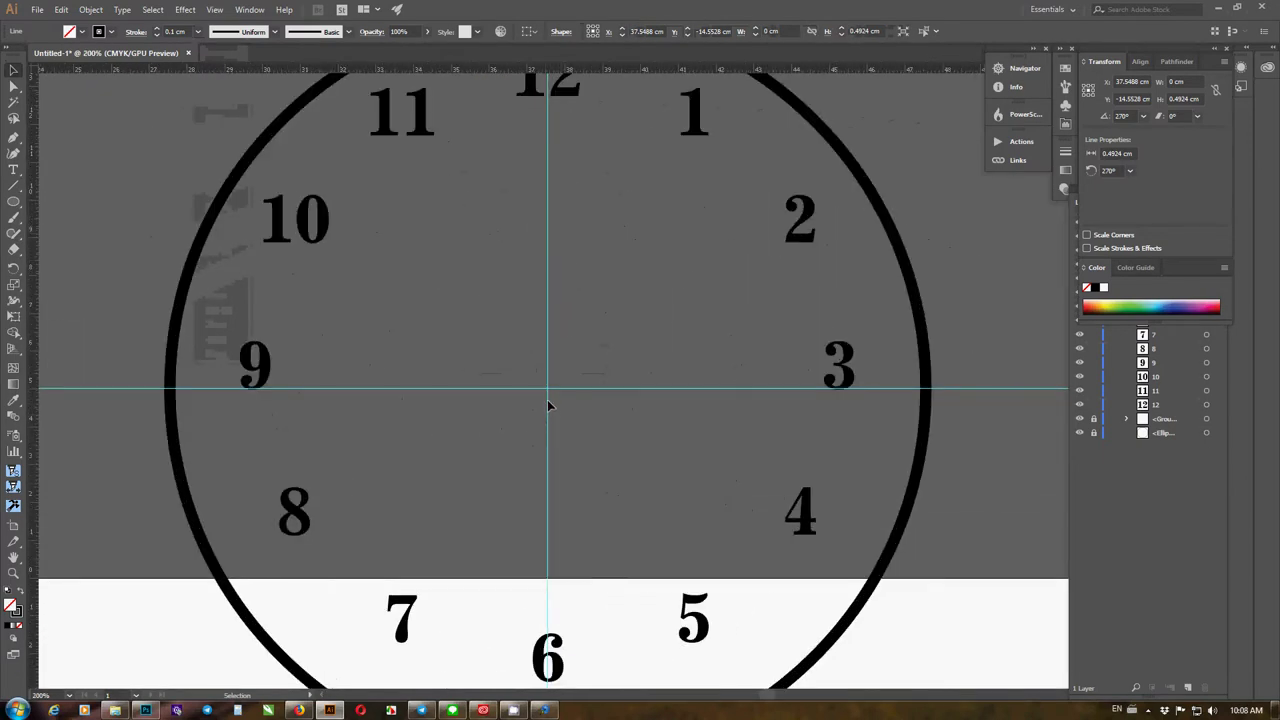
pyautogui.scroll(2, 548, 404)
pyautogui.press('r')
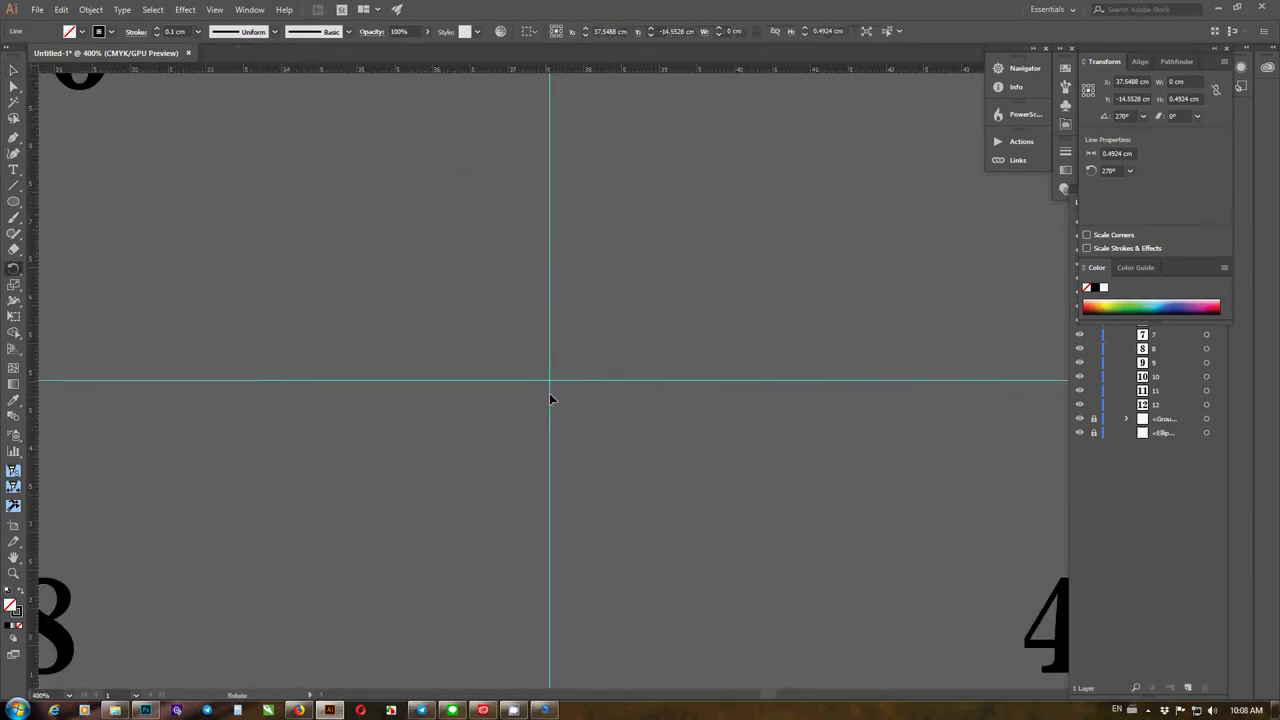
pyautogui.scroll(6, 549, 398)
pyautogui.scroll(4, 553, 257)
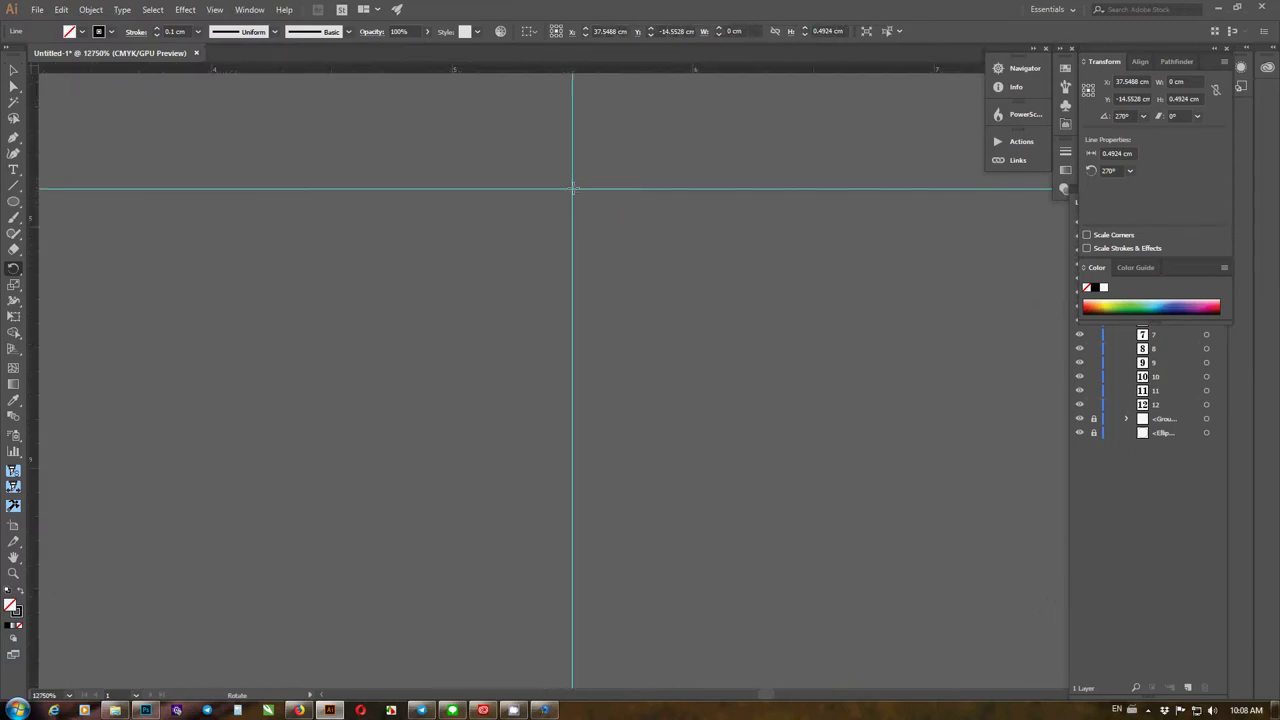
pyautogui.keyDown('alt'); pyautogui.click(573, 188); pyautogui.keyUp('alt')
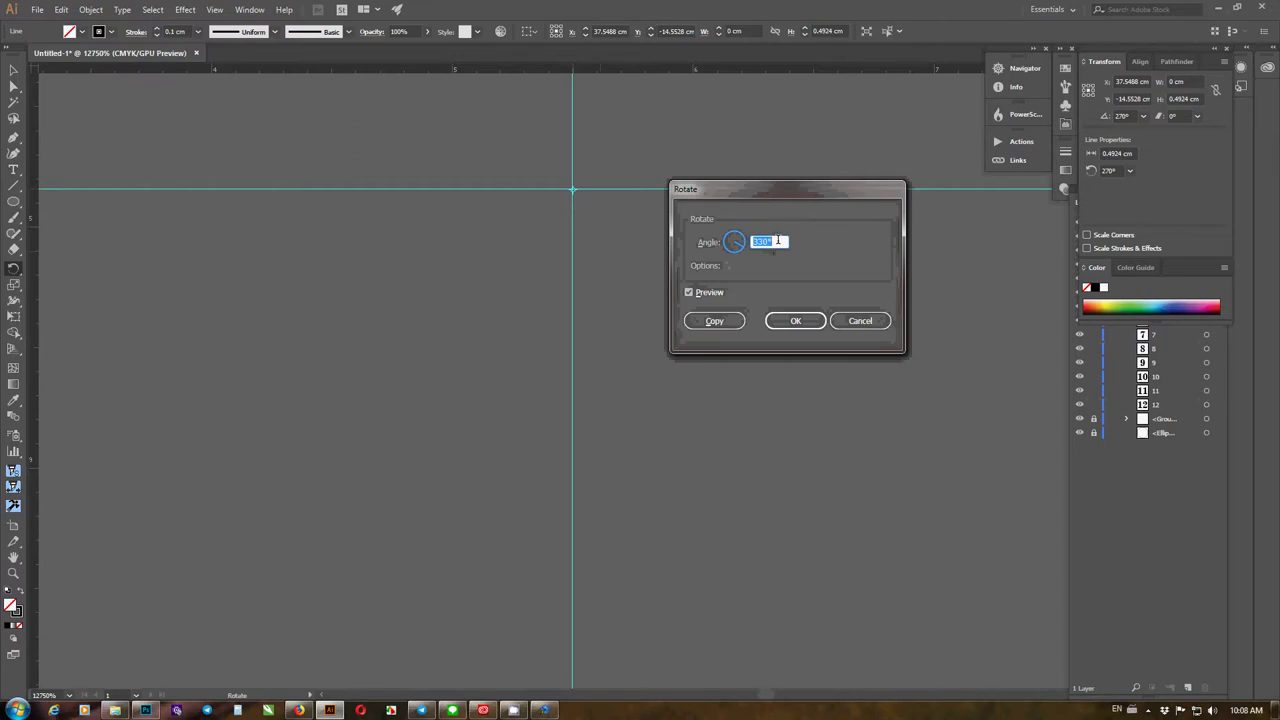
pyautogui.write('6')
pyautogui.click(717, 325)
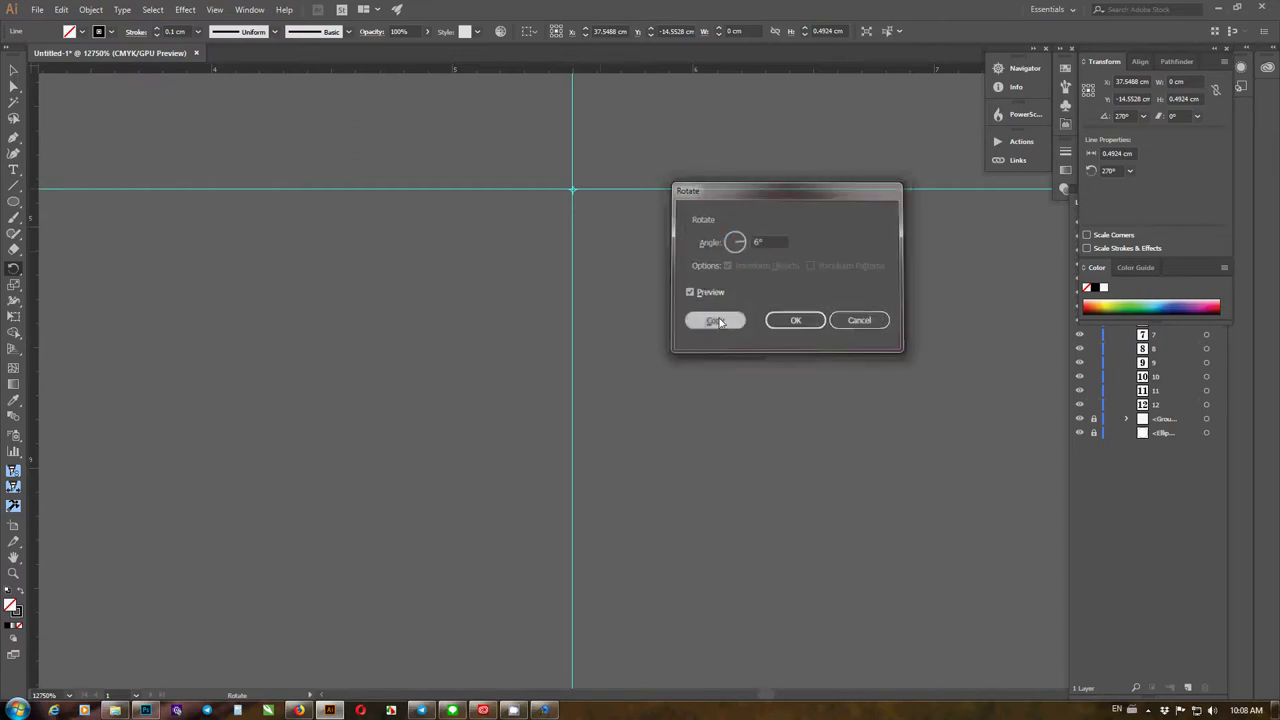
# Repeat the 6° rotated copy of the tick mark until the ticks run all the way round the clock face, and deselect
pyautogui.scroll(-10, 597, 309)
pyautogui.scroll(-2, 597, 309)
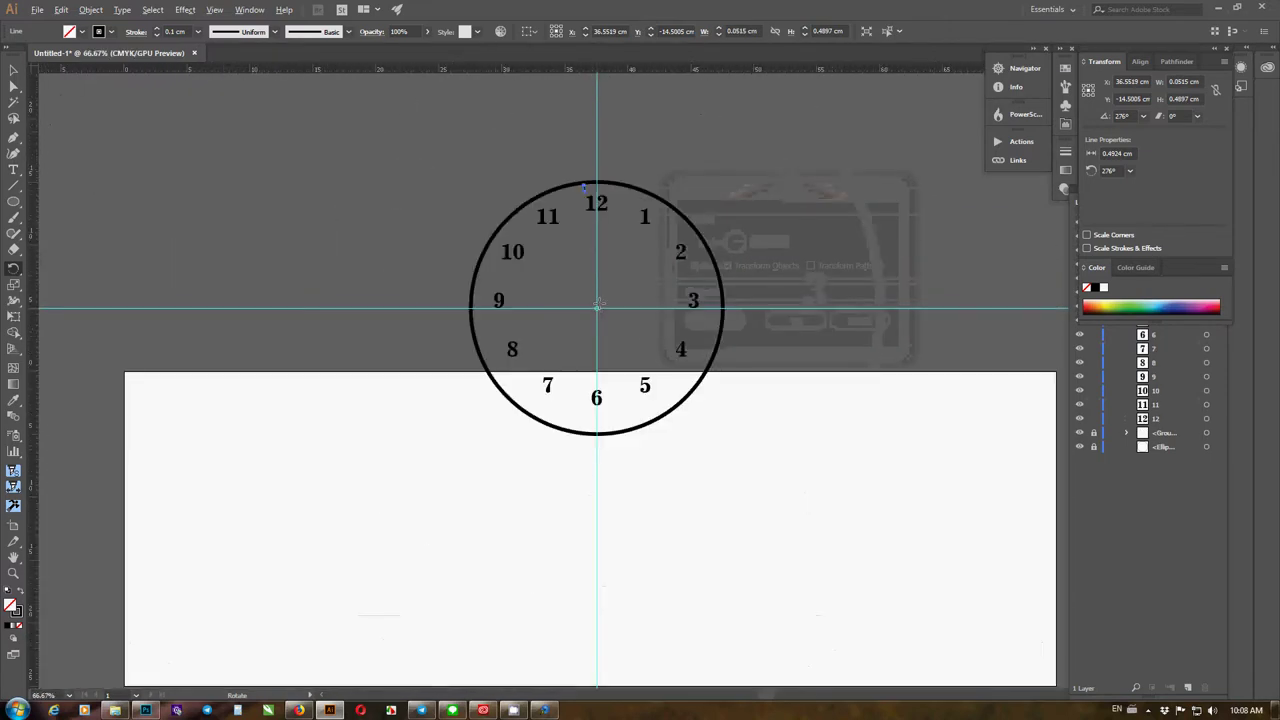
pyautogui.scroll(1, 597, 307)
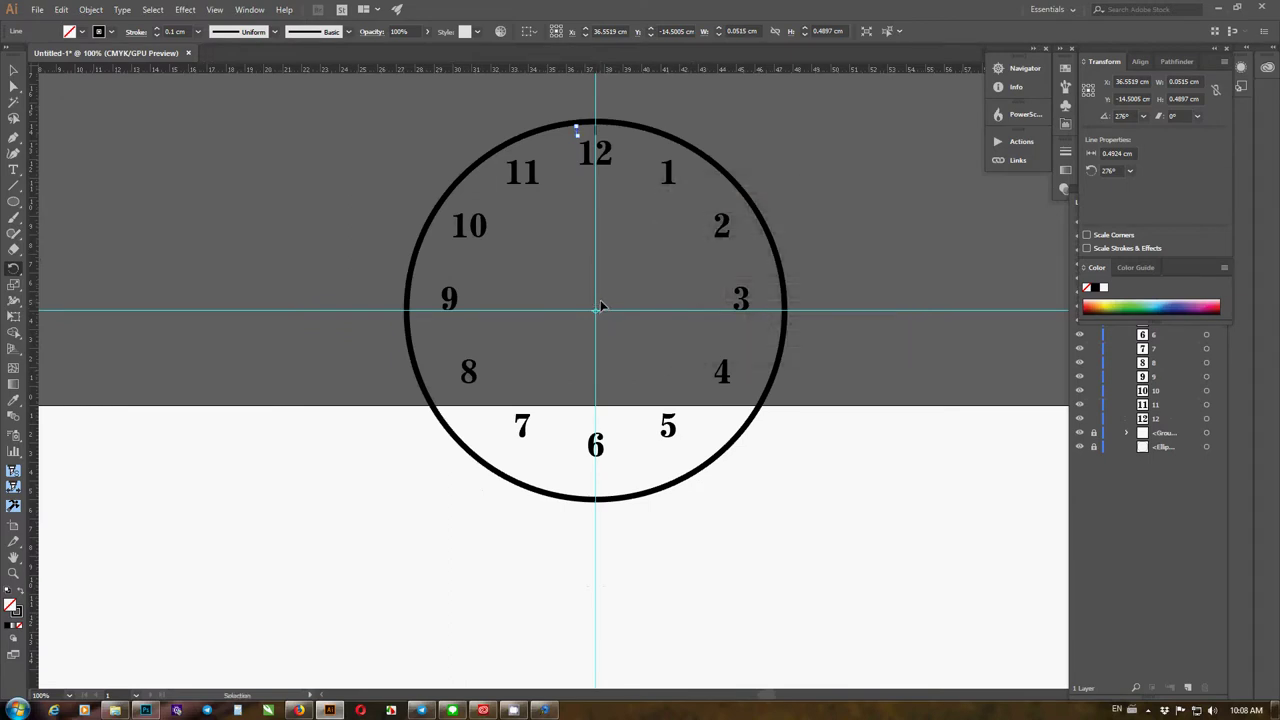
pyautogui.hotkey('ctrl', 'd')
pyautogui.hotkey('ctrl', 'd')
pyautogui.hotkey('ctrl', 'd')
pyautogui.hotkey('ctrl', 'd')
pyautogui.hotkey('ctrl', 'd')
pyautogui.hotkey('ctrl', 'd')
pyautogui.hotkey('ctrl', 'd')
pyautogui.hotkey('ctrl', 'd')
pyautogui.hotkey('ctrl', 'd')
pyautogui.hotkey('ctrl', 'd')
pyautogui.hotkey('ctrl', 'd')
pyautogui.hotkey('ctrl', 'd')
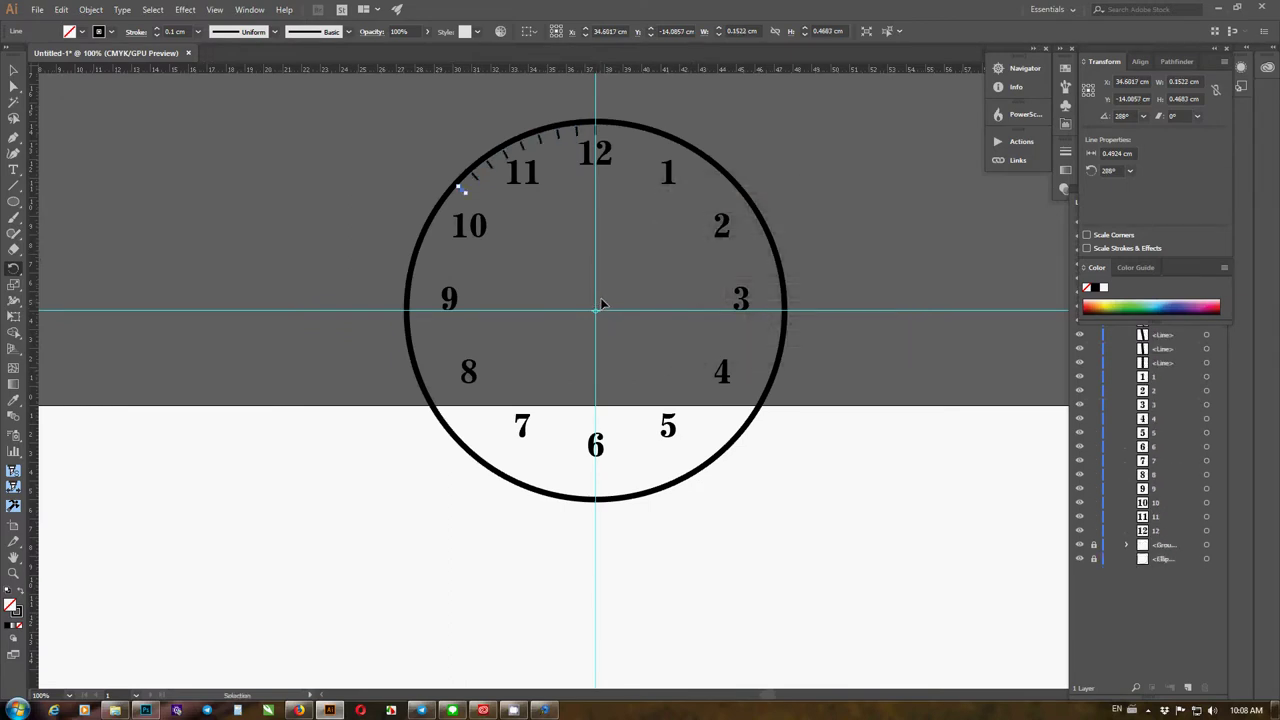
pyautogui.hotkey('ctrl', 'd')
pyautogui.hotkey('ctrl', 'd')
pyautogui.hotkey('ctrl', 'd')
pyautogui.hotkey('ctrl', 'd')
pyautogui.hotkey('ctrl', 'd')
pyautogui.hotkey('ctrl', 'd')
pyautogui.hotkey('ctrl', 'd')
pyautogui.hotkey('ctrl', 'd')
pyautogui.hotkey('ctrl', 'd')
pyautogui.hotkey('ctrl', 'd')
pyautogui.hotkey('ctrl', 'd')
pyautogui.hotkey('ctrl', 'd')
pyautogui.hotkey('ctrl', 'd')
pyautogui.hotkey('ctrl', 'd')
pyautogui.hotkey('ctrl', 'd')
pyautogui.hotkey('ctrl', 'd')
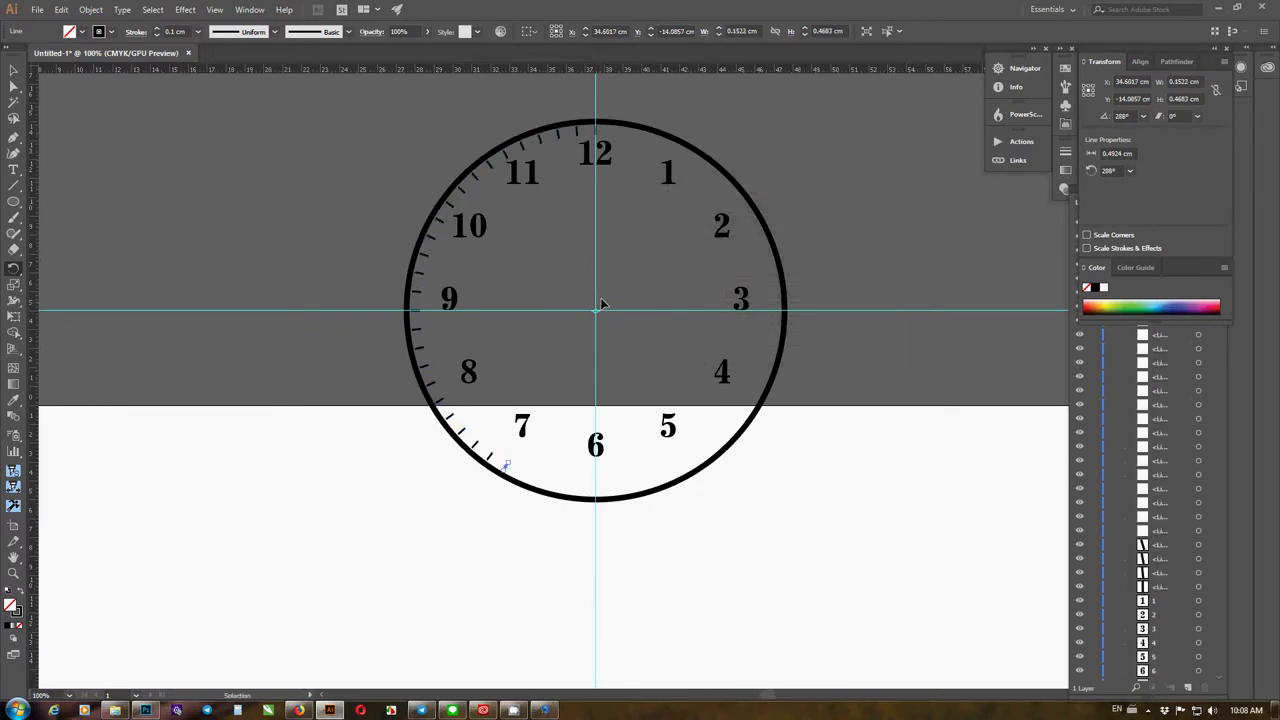
pyautogui.hotkey('ctrl', 'd')
pyautogui.hotkey('ctrl', 'd')
pyautogui.hotkey('ctrl', 'd')
pyautogui.hotkey('ctrl', 'd')
pyautogui.hotkey('ctrl', 'd')
pyautogui.hotkey('ctrl', 'd')
pyautogui.hotkey('ctrl', 'd')
pyautogui.hotkey('ctrl', 'd')
pyautogui.hotkey('ctrl', 'd')
pyautogui.hotkey('ctrl', 'd')
pyautogui.hotkey('ctrl', 'd')
pyautogui.hotkey('ctrl', 'd')
pyautogui.hotkey('ctrl', 'd')
pyautogui.hotkey('ctrl', 'd')
pyautogui.hotkey('ctrl', 'd')
pyautogui.hotkey('ctrl', 'd')
pyautogui.hotkey('ctrl', 'd')
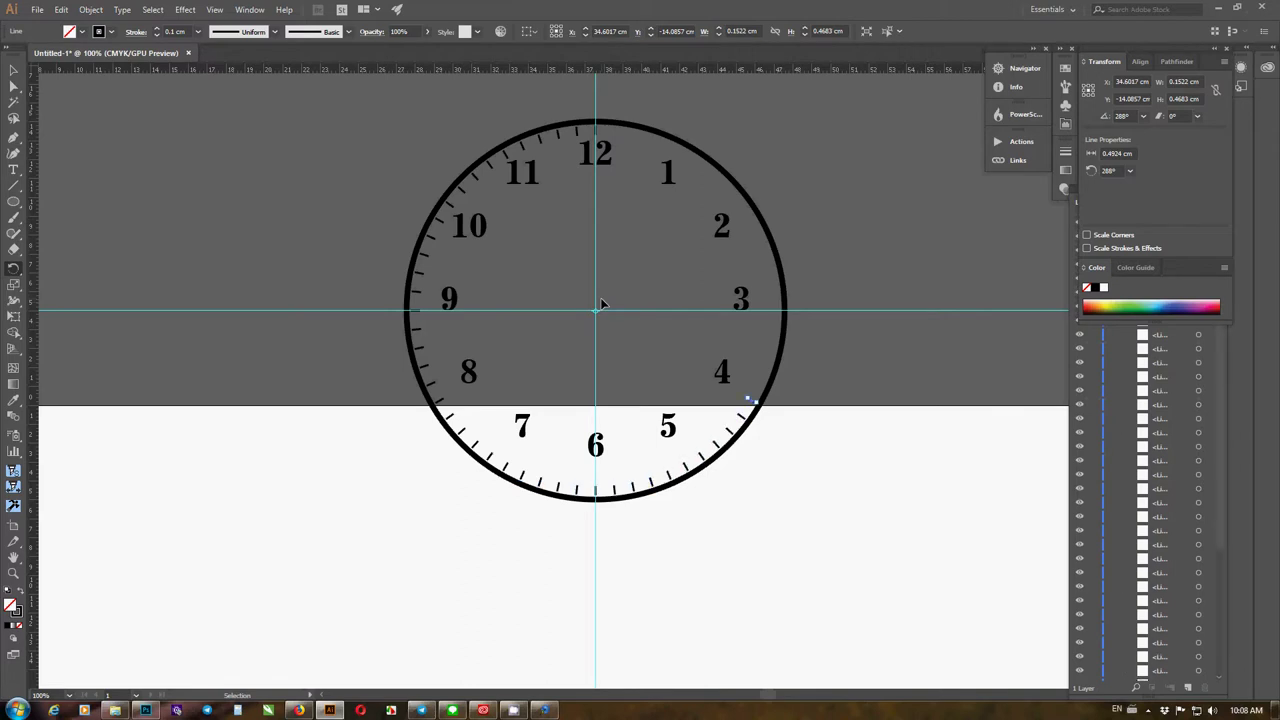
pyautogui.hotkey('ctrl', 'd')
pyautogui.hotkey('ctrl', 'd')
pyautogui.hotkey('ctrl', 'd')
pyautogui.hotkey('ctrl', 'd')
pyautogui.hotkey('ctrl', 'd')
pyautogui.hotkey('ctrl', 'd')
pyautogui.hotkey('ctrl', 'd')
pyautogui.hotkey('ctrl', 'd')
pyautogui.hotkey('ctrl', 'd')
pyautogui.hotkey('ctrl', 'd')
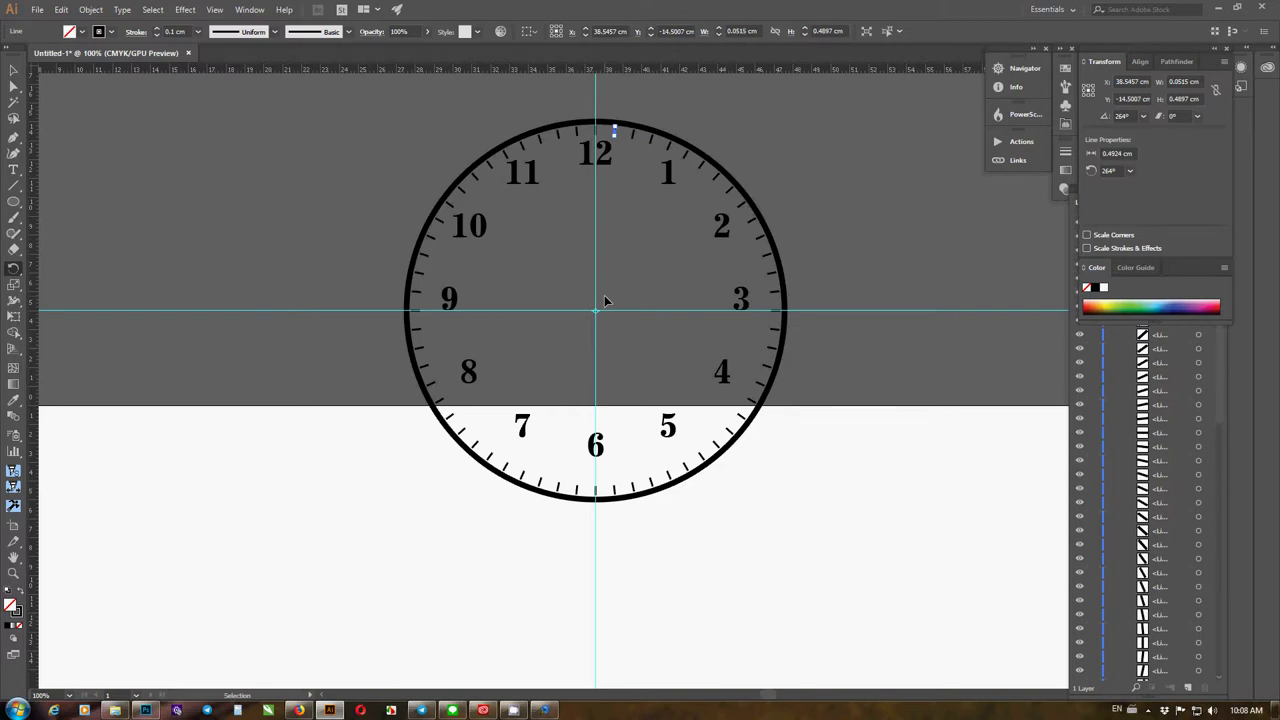
pyautogui.click(14, 72)
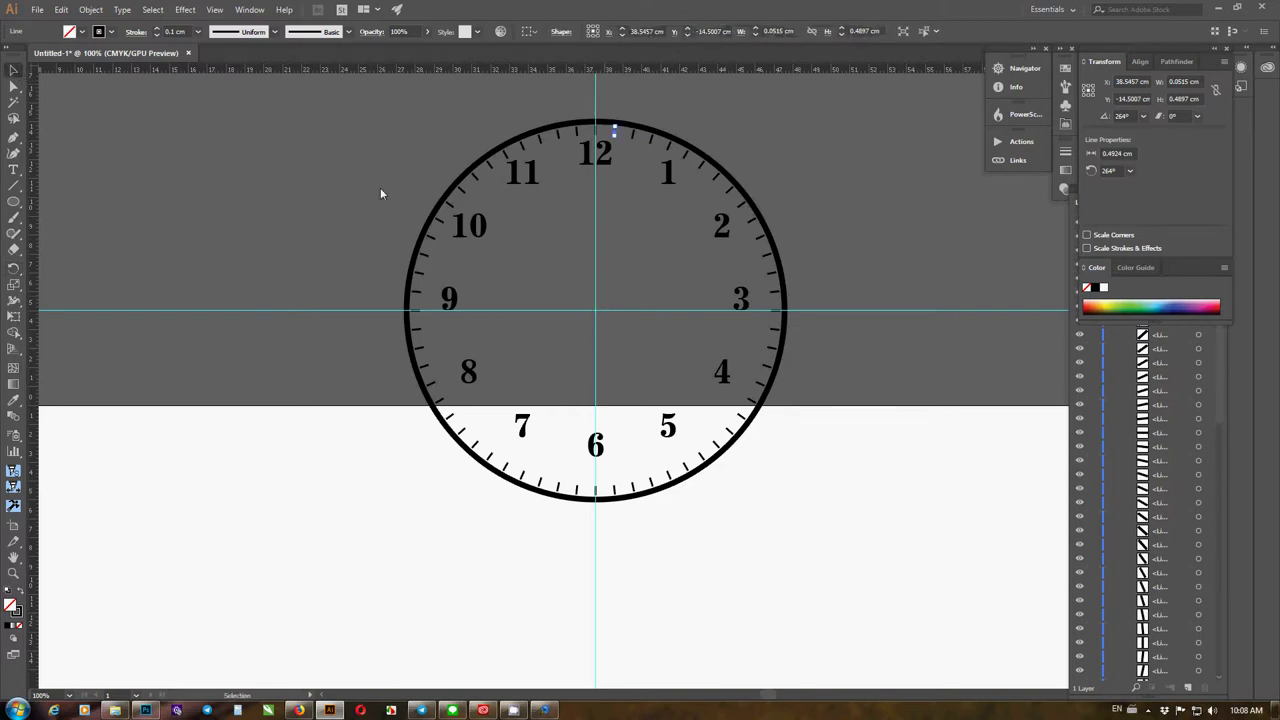
pyautogui.click(721, 107)
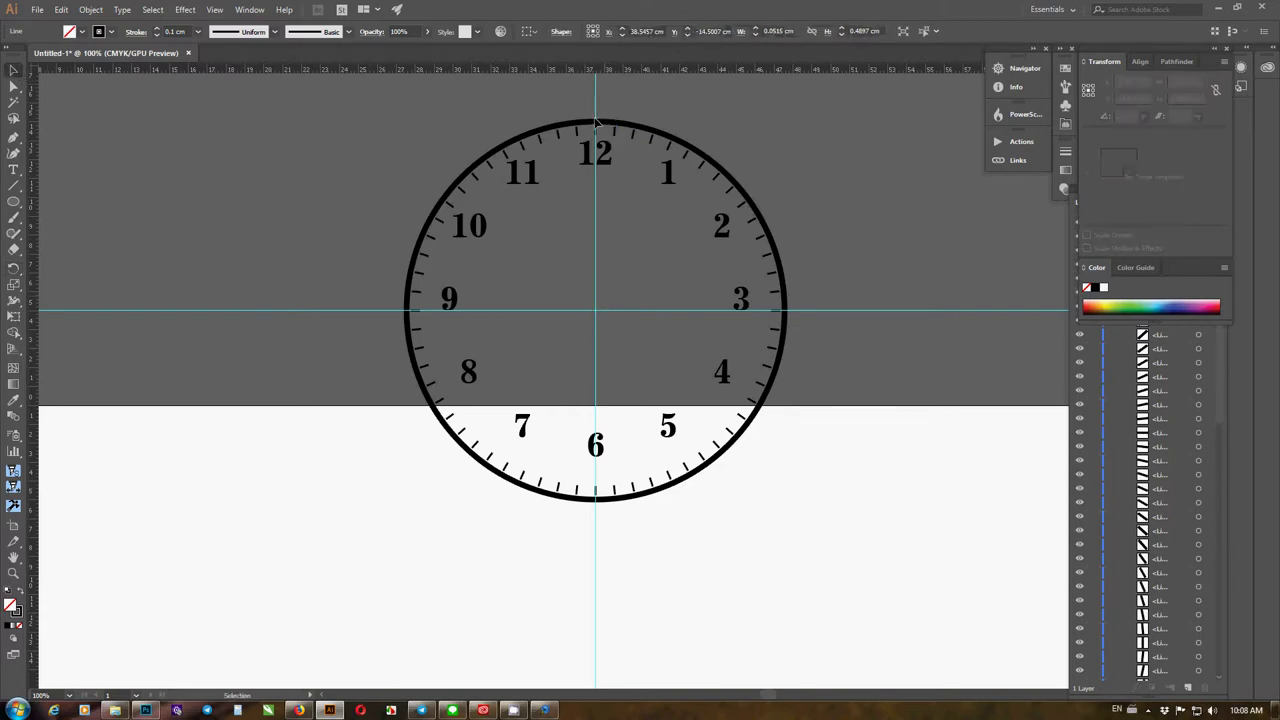
# Set the stroke weight of the tick mark above the 12 to 0.3 cm
pyautogui.scroll(6, 596, 120)
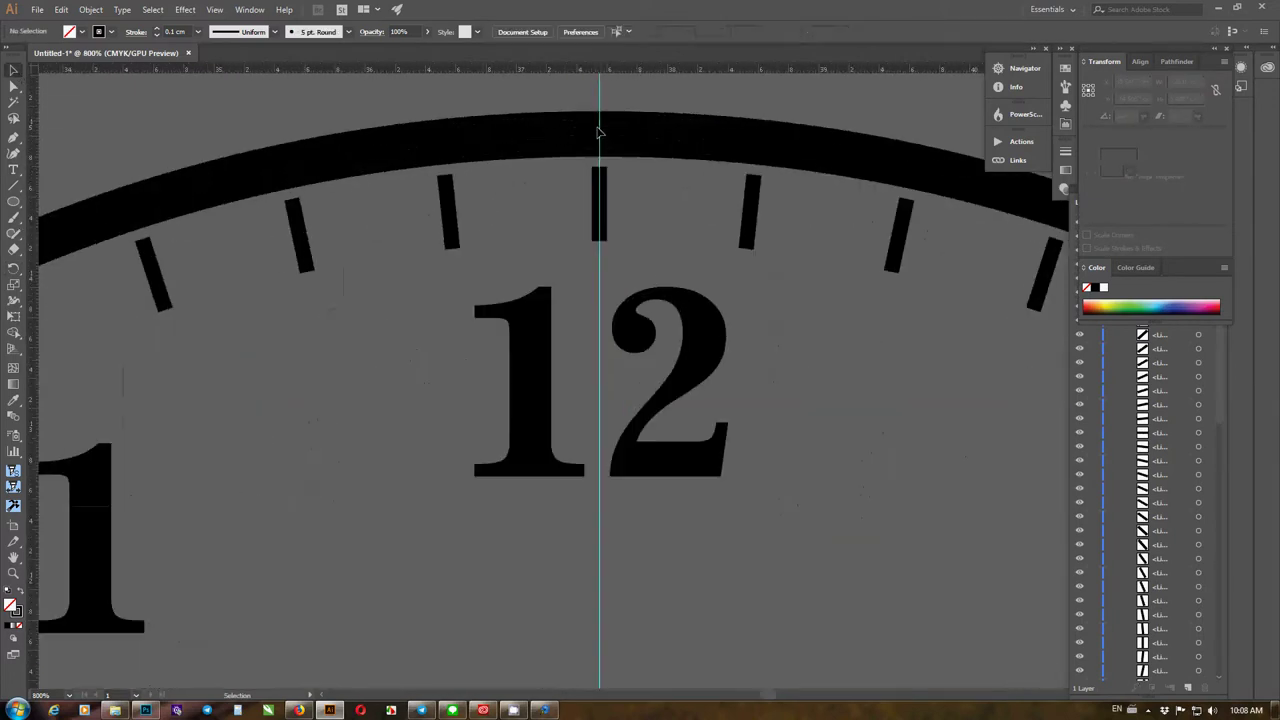
pyautogui.click(601, 187)
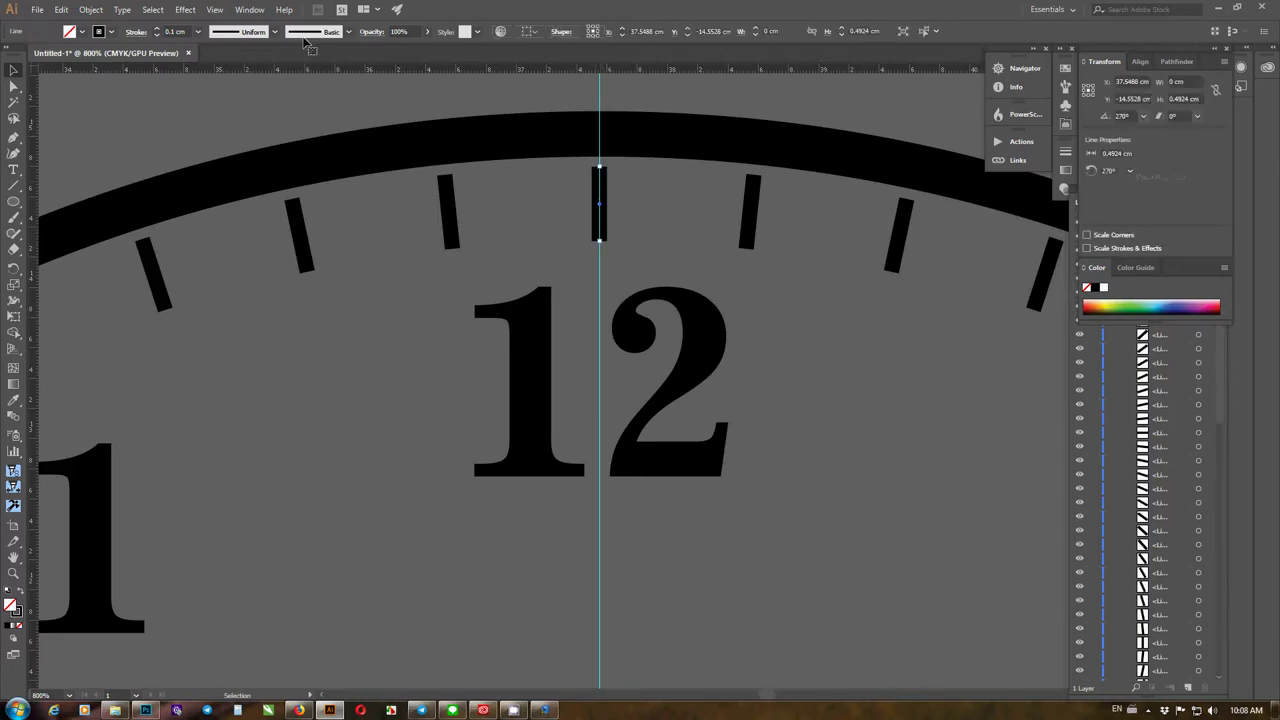
pyautogui.click(199, 32)
pyautogui.click(219, 163)
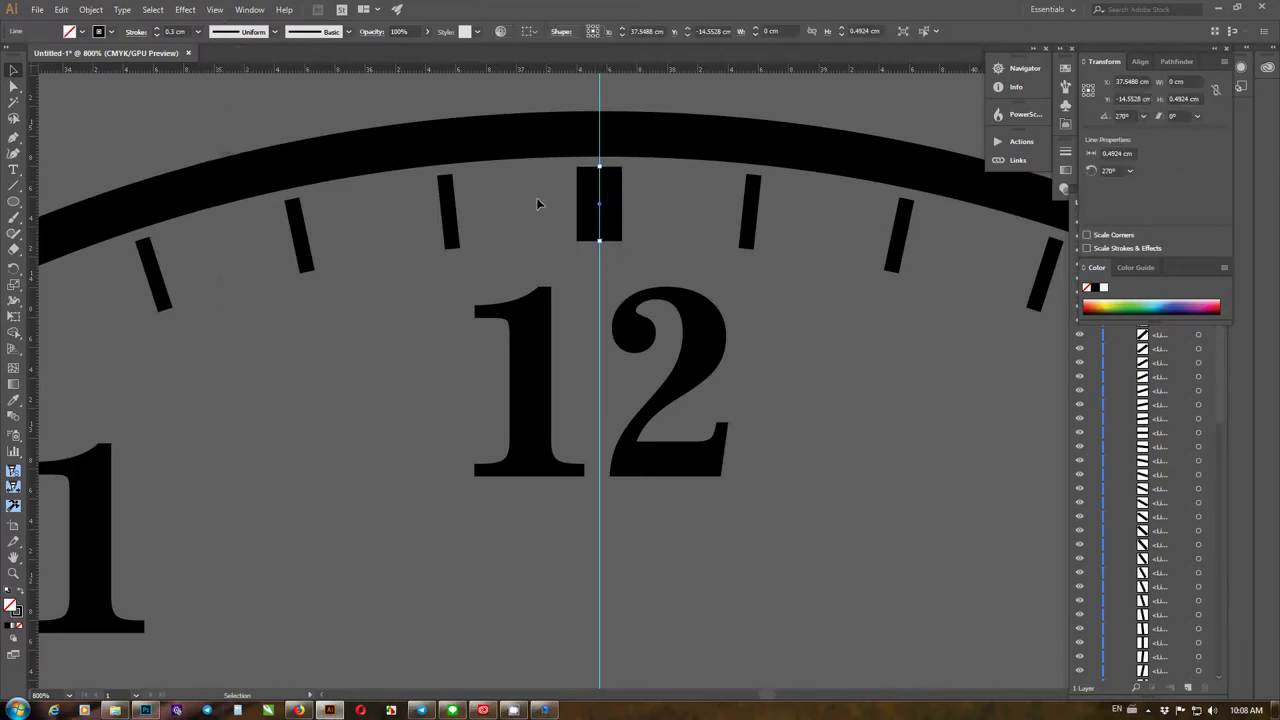
# Thicken the tick mark at the 11 to a 0.3 cm stroke weight
pyautogui.scroll(-6, 617, 205)
pyautogui.scroll(4, 544, 236)
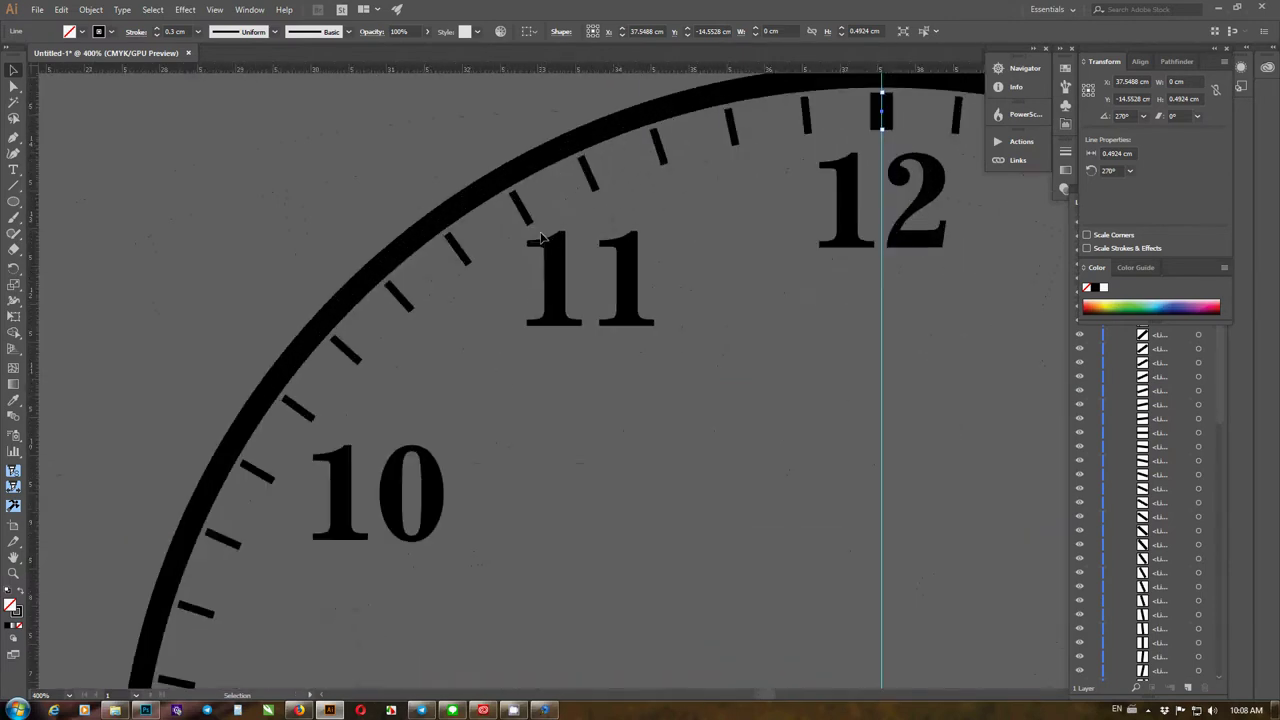
pyautogui.click(527, 220)
pyautogui.click(199, 32)
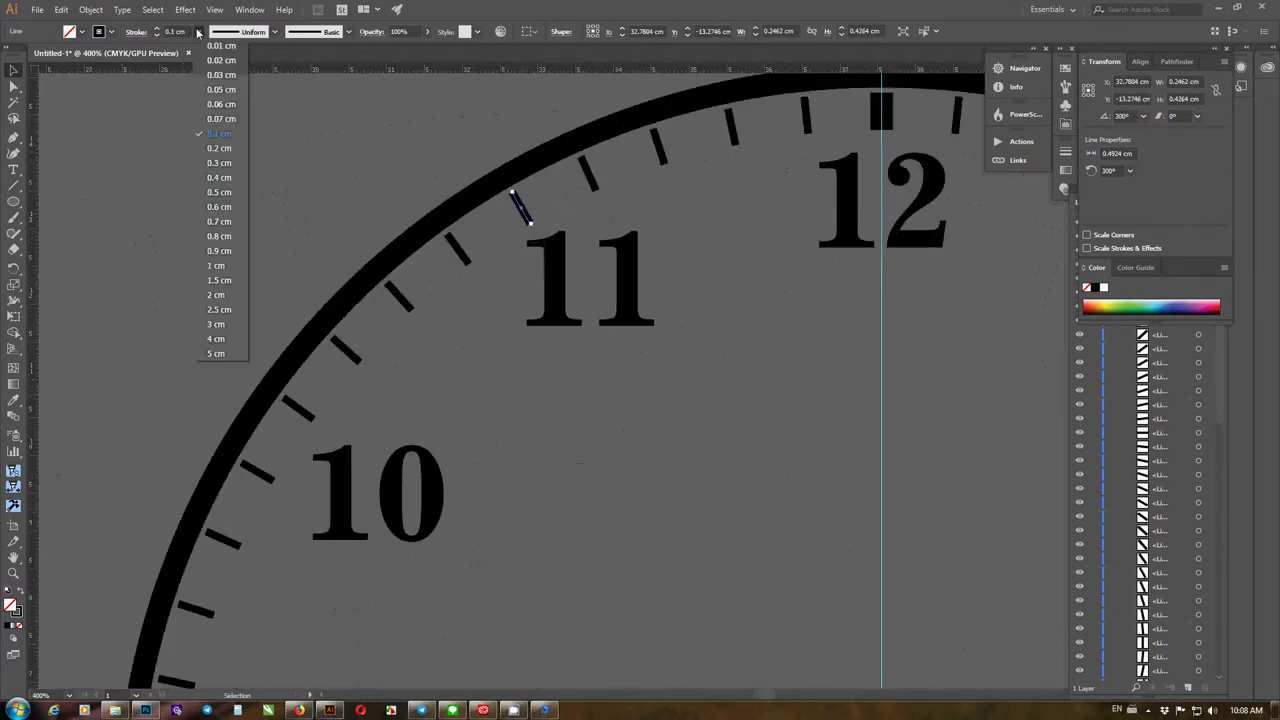
pyautogui.click(218, 163)
# Give the tick mark beside the 10 a stroke weight of 0.3 cm
pyautogui.scroll(-3, 467, 215)
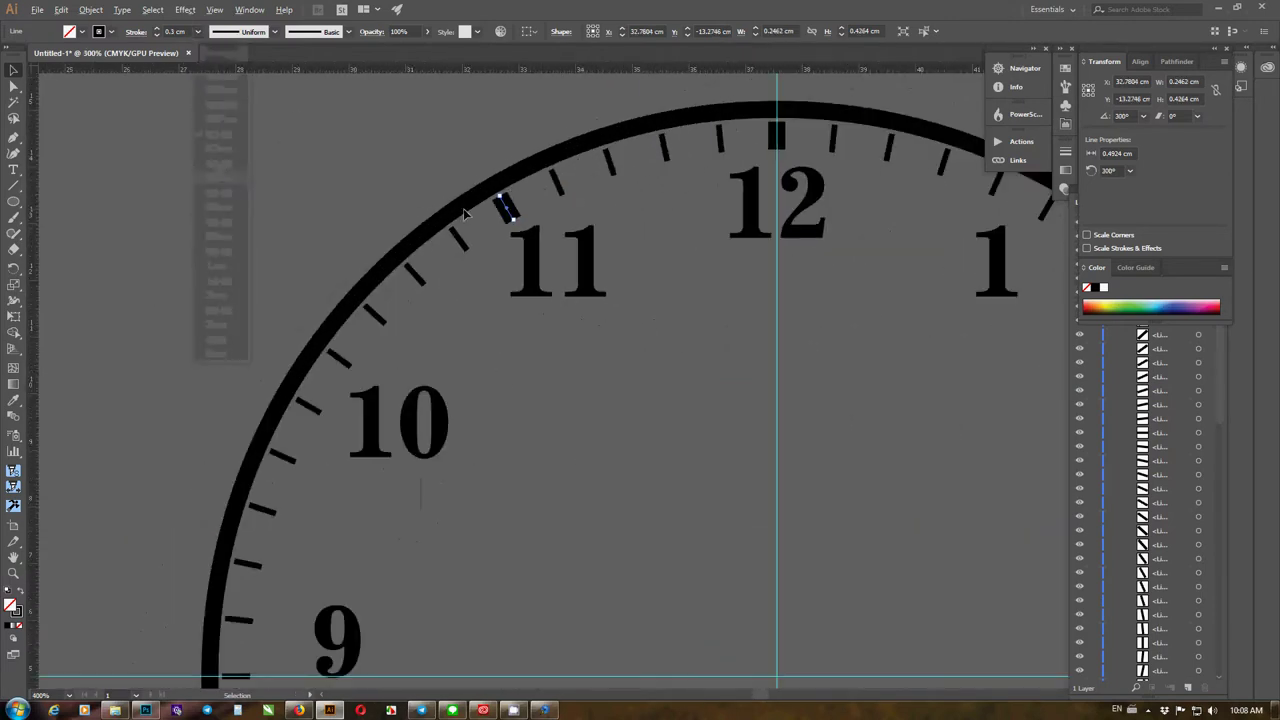
pyautogui.scroll(3, 424, 302)
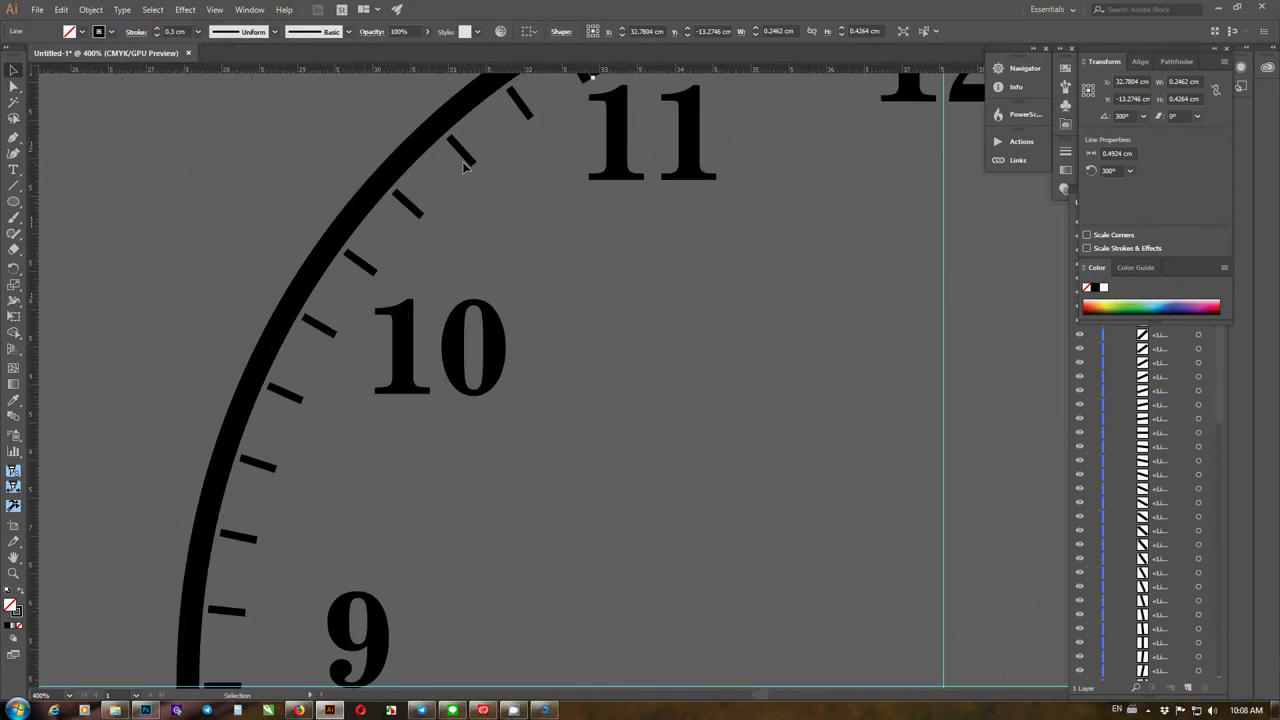
pyautogui.click(320, 332)
pyautogui.click(200, 31)
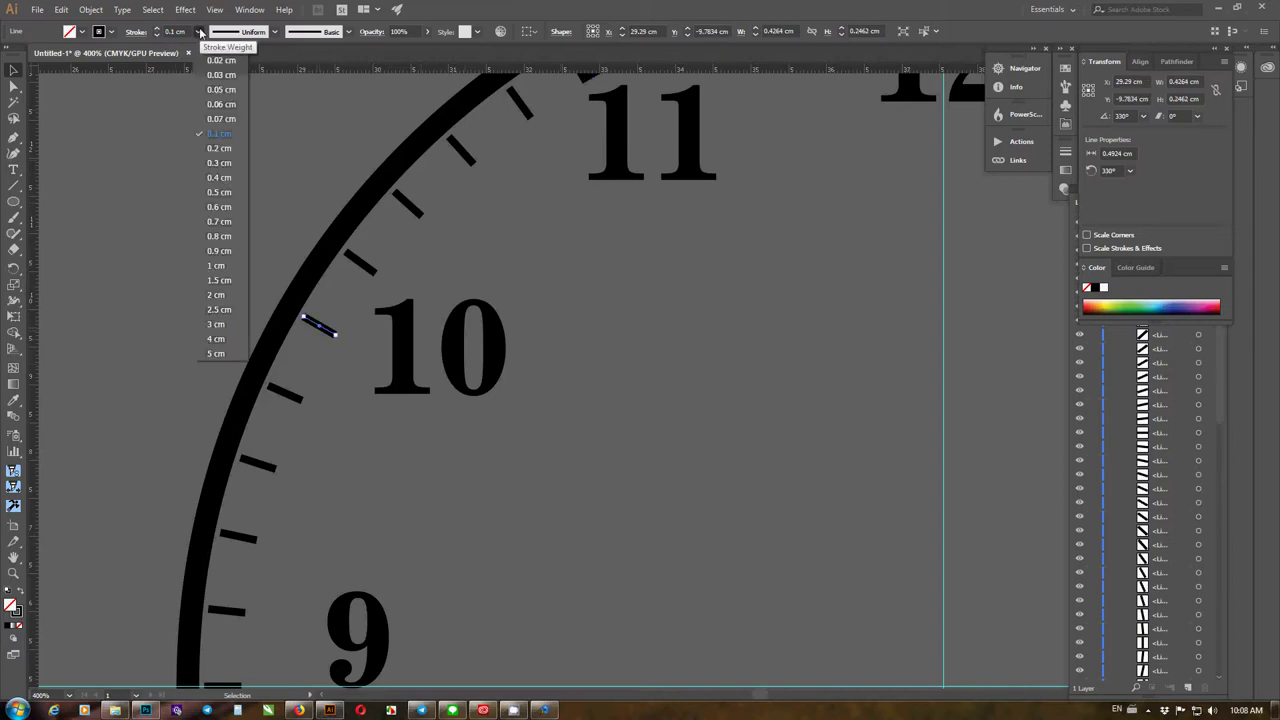
pyautogui.click(219, 162)
# Set the stroke weight of the horizontal tick mark beside the 9 to 0.3 cm
pyautogui.scroll(-4, 337, 193)
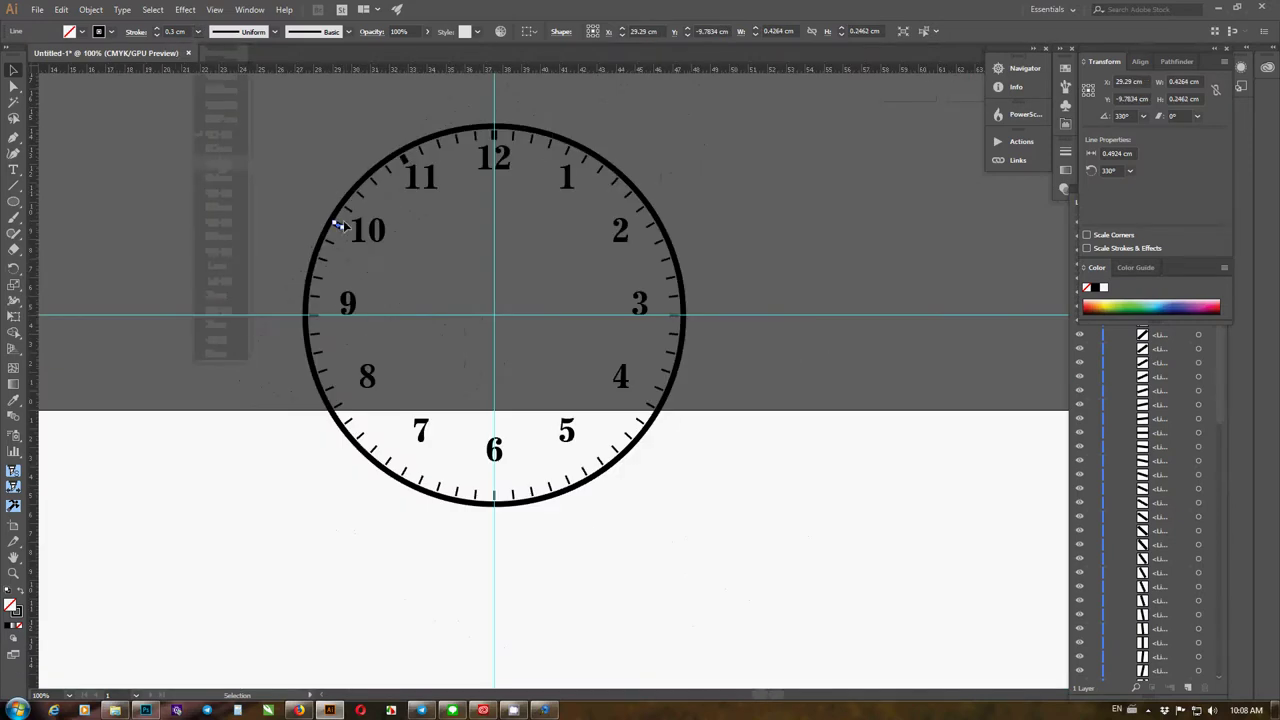
pyautogui.scroll(4, 317, 298)
pyautogui.click(281, 365)
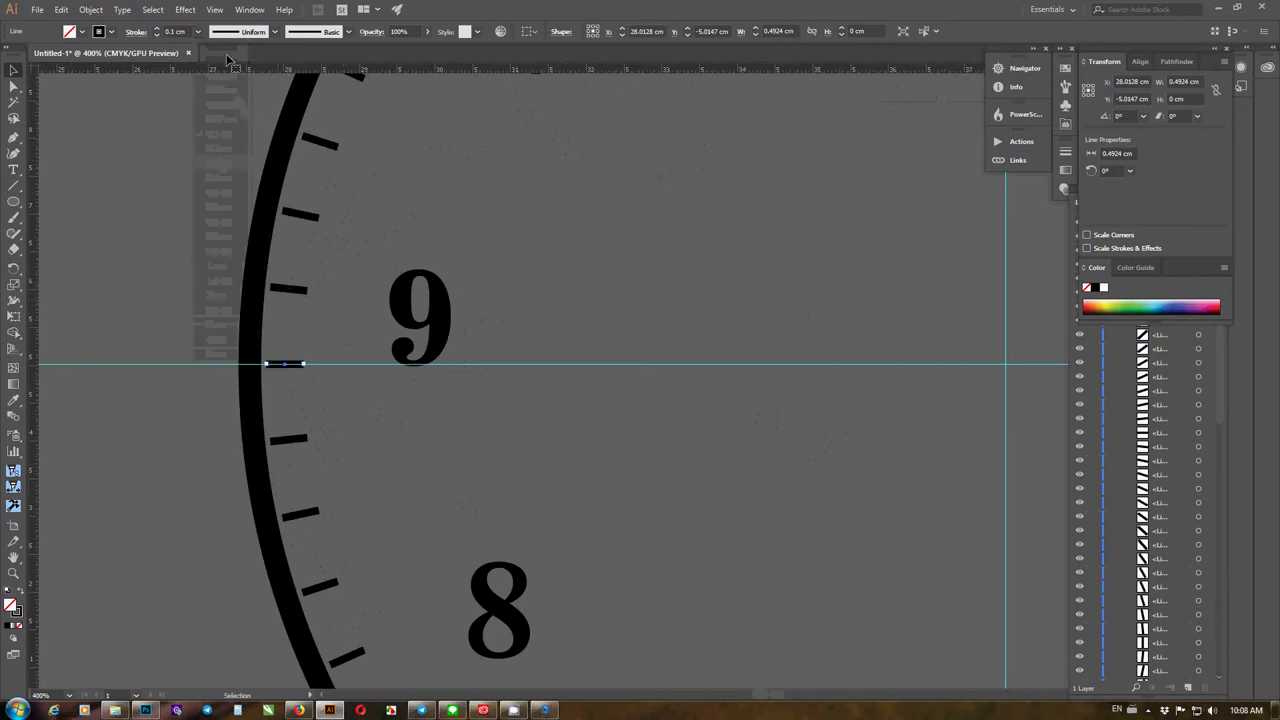
pyautogui.click(199, 31)
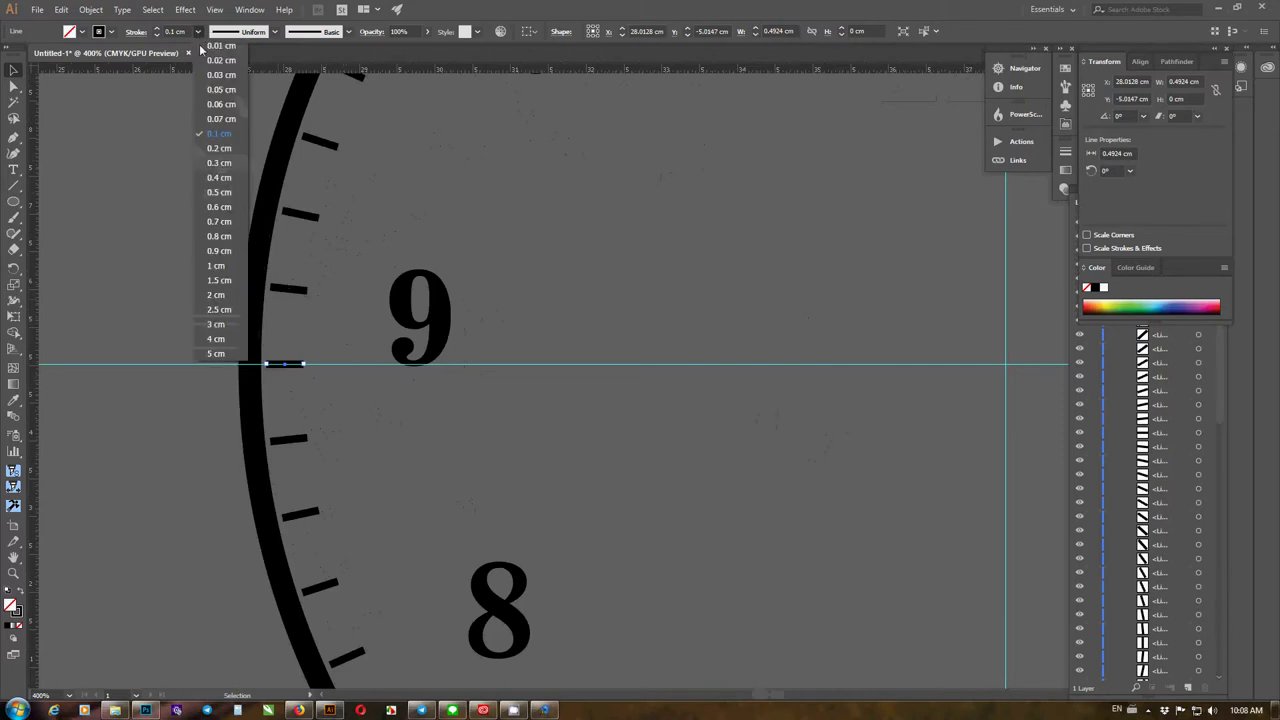
pyautogui.click(220, 163)
# Thicken the tick mark at the 8 to a 0.3 cm stroke weight
pyautogui.scroll(-5, 306, 329)
pyautogui.hscroll(2, 306, 329)
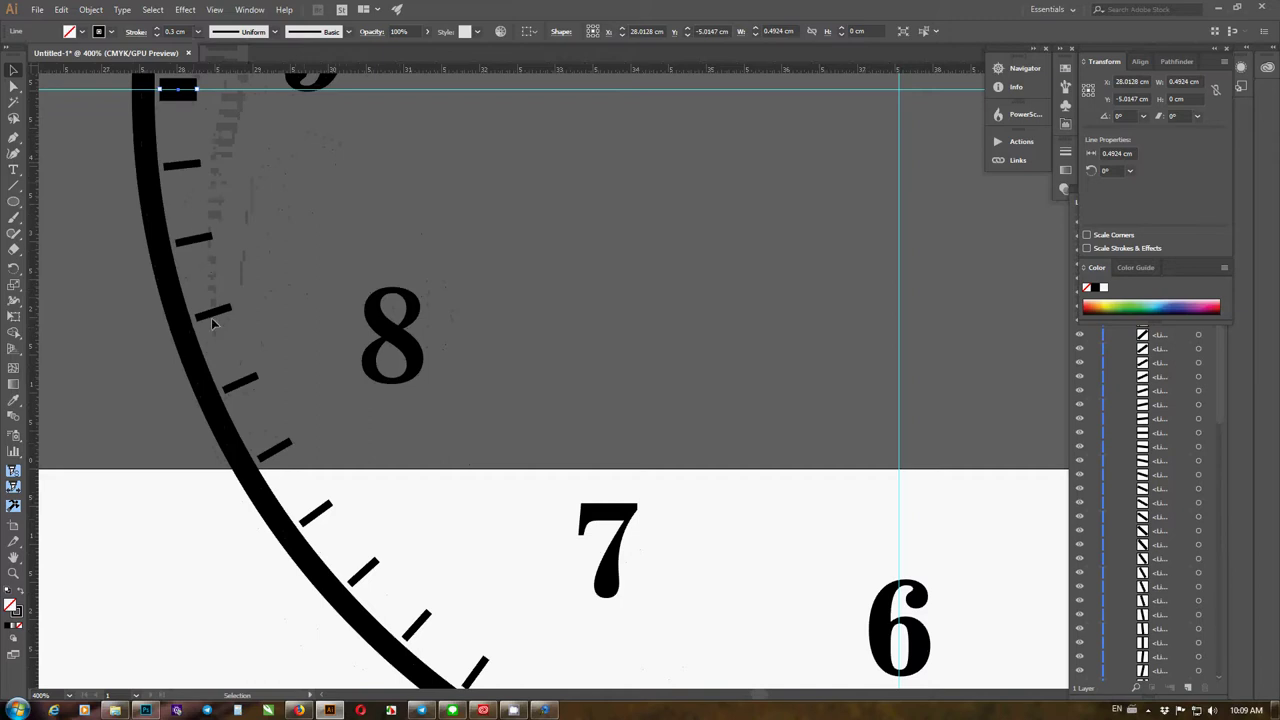
pyautogui.click(279, 452)
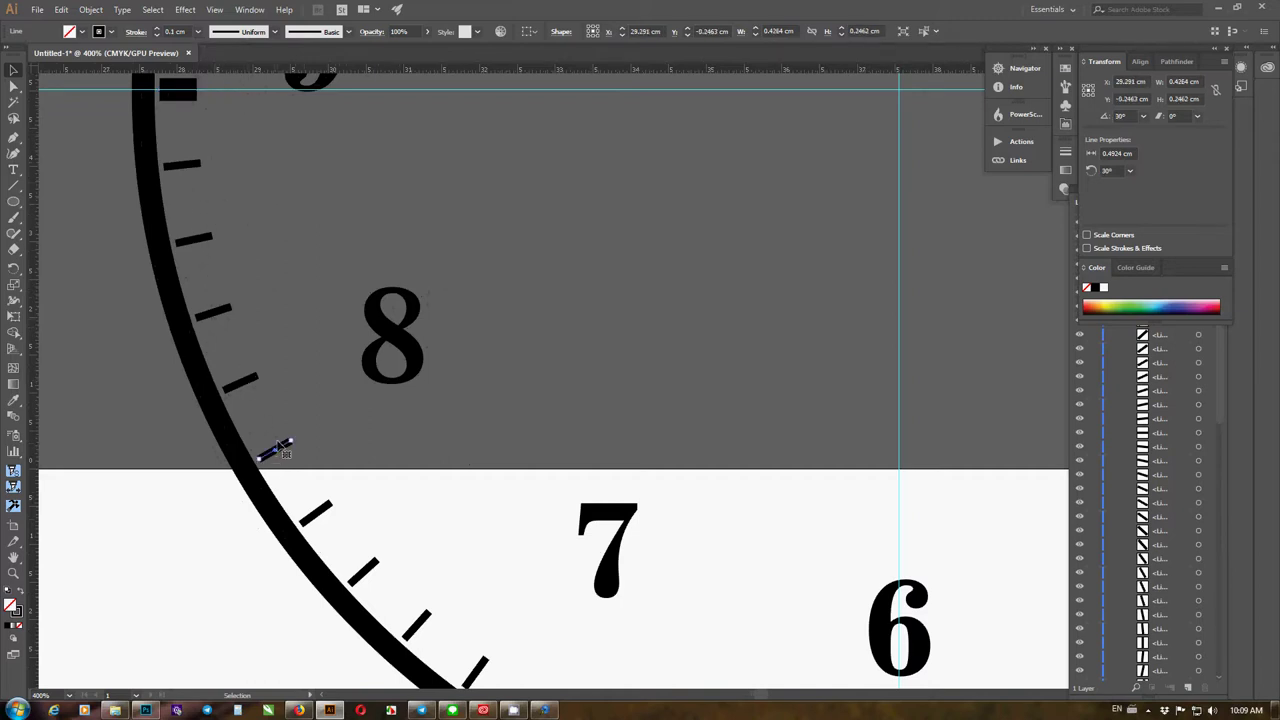
pyautogui.click(198, 32)
pyautogui.click(219, 163)
# Set the stroke weight of the tick mark at the 7 to 0.5 cm
pyautogui.moveTo(494, 631); pyautogui.dragTo(249, 283)
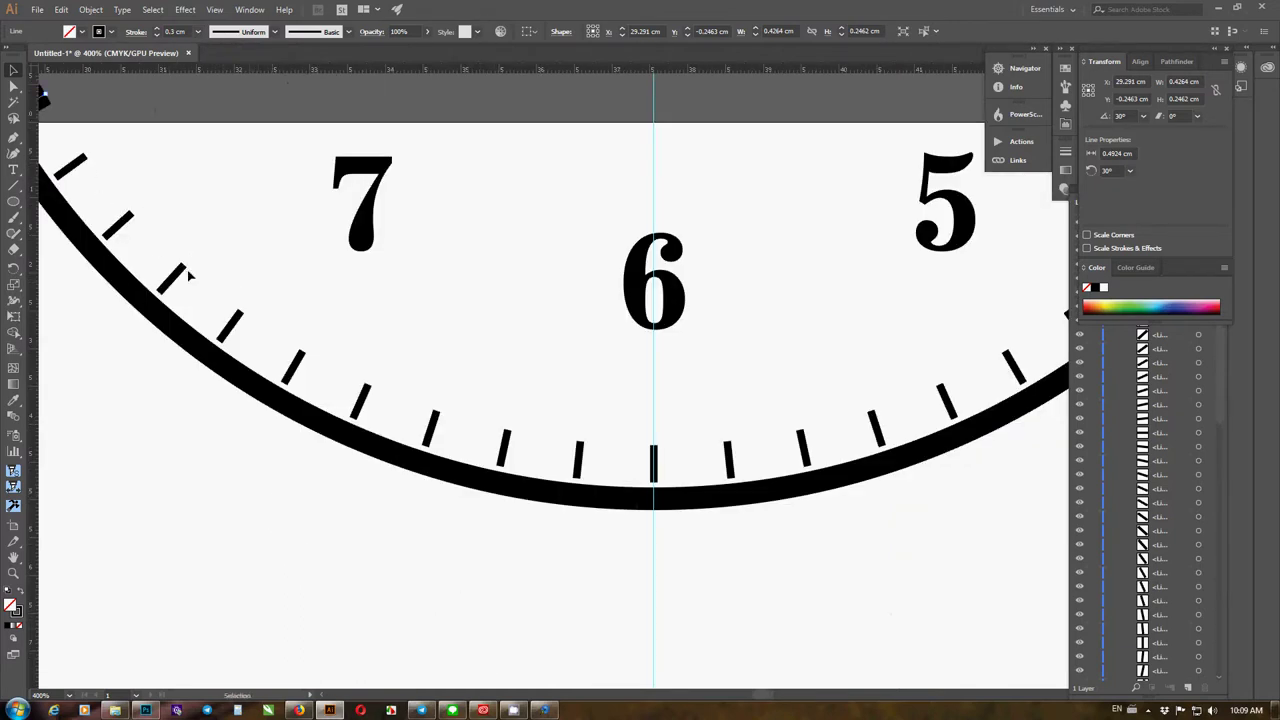
pyautogui.click(291, 368)
pyautogui.click(198, 32)
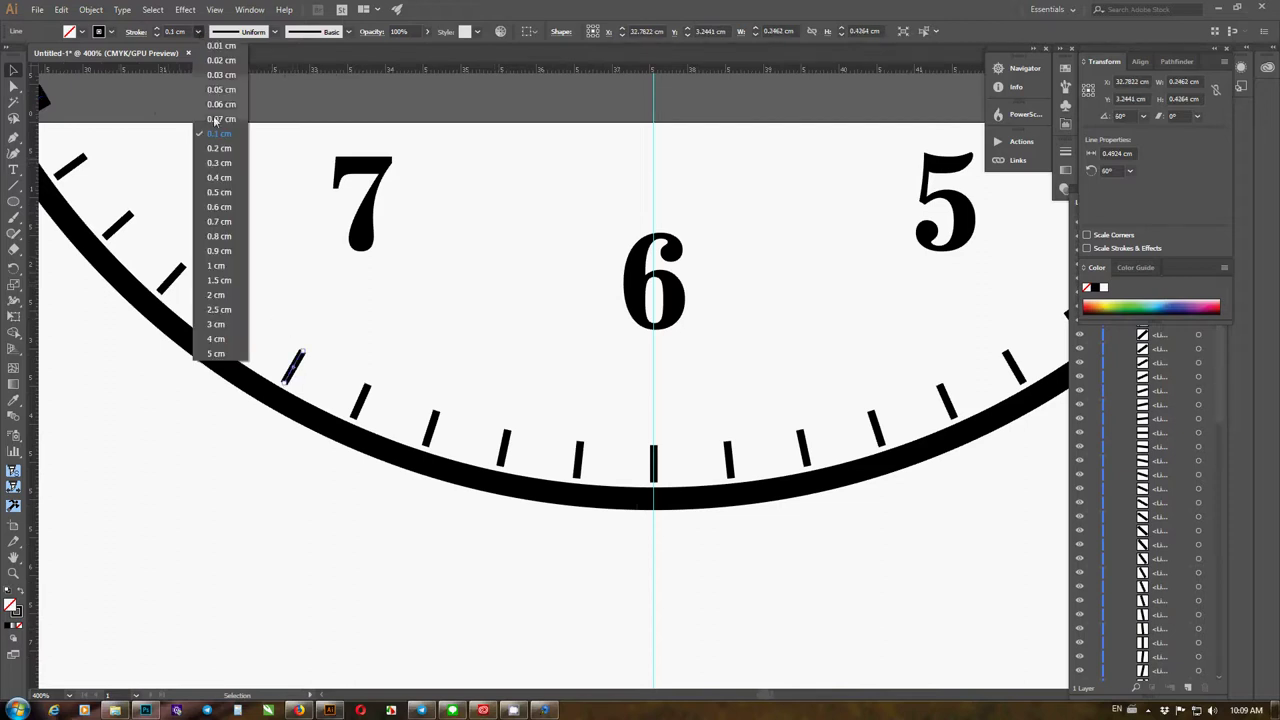
pyautogui.click(219, 192)
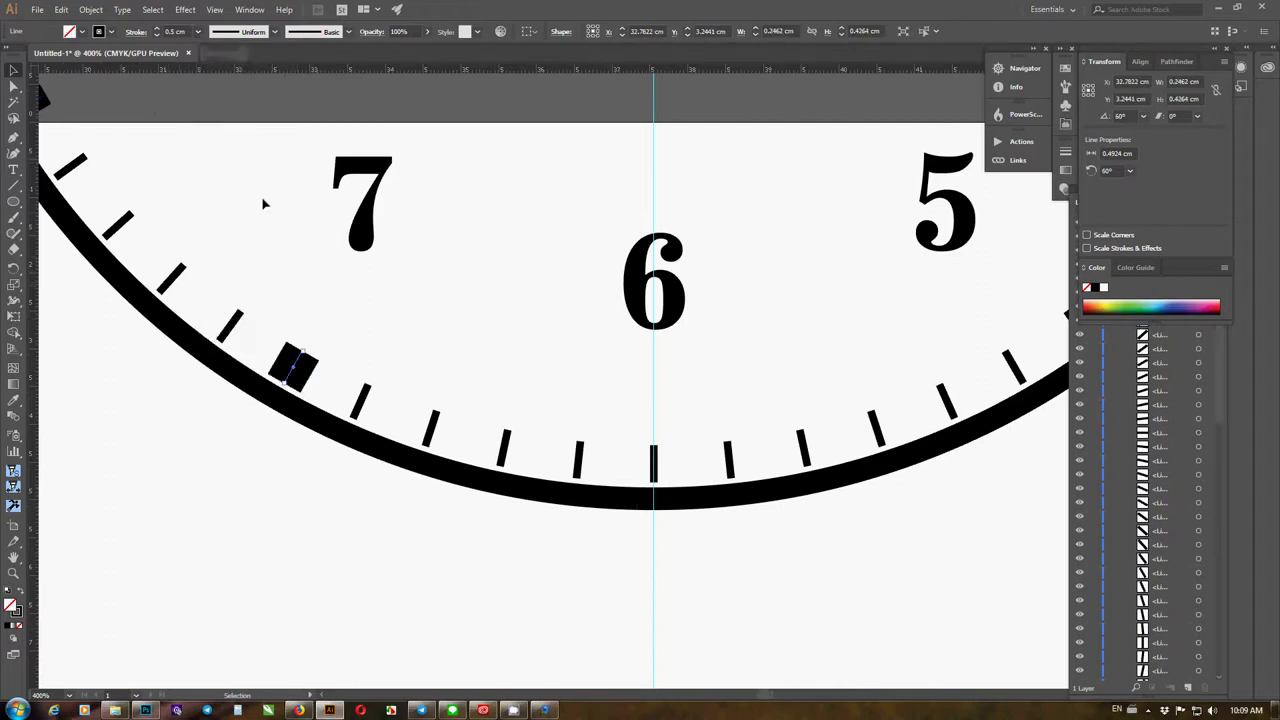
# Set the stroke weight of the tick mark below the 6 and of the one at the 7 to 0.3 cm
pyautogui.click(654, 462)
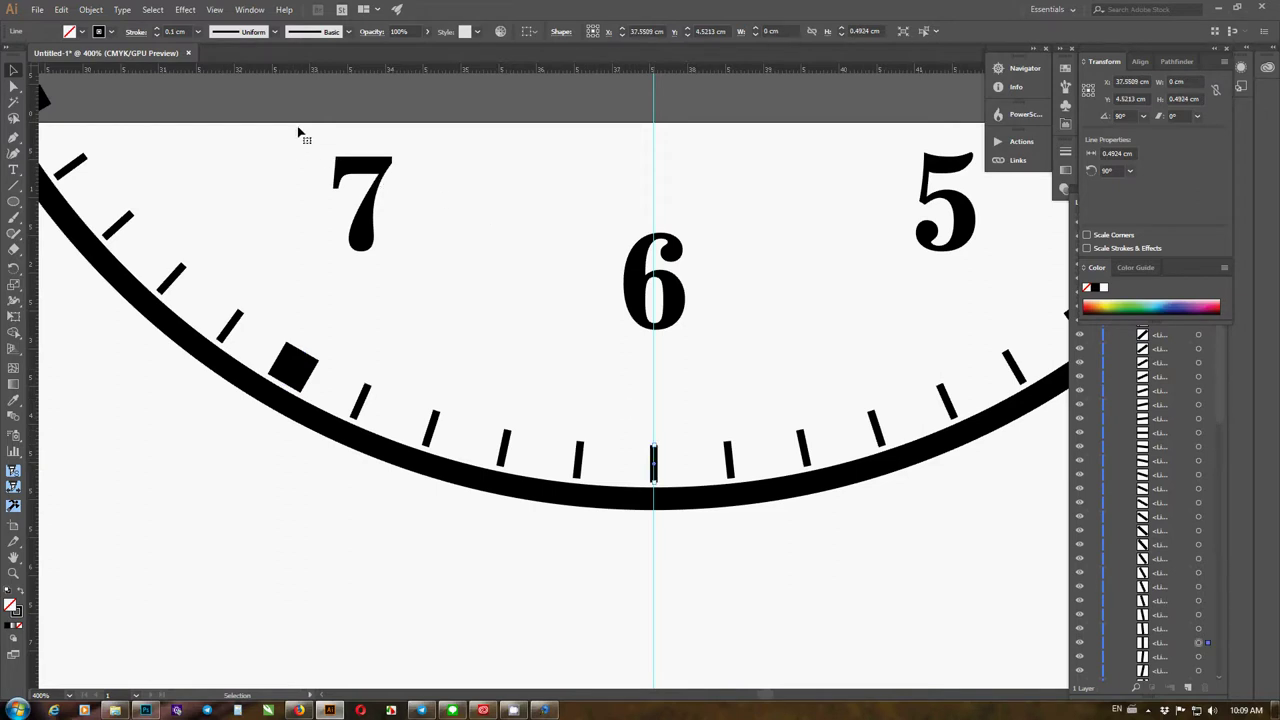
pyautogui.click(197, 32)
pyautogui.click(212, 162)
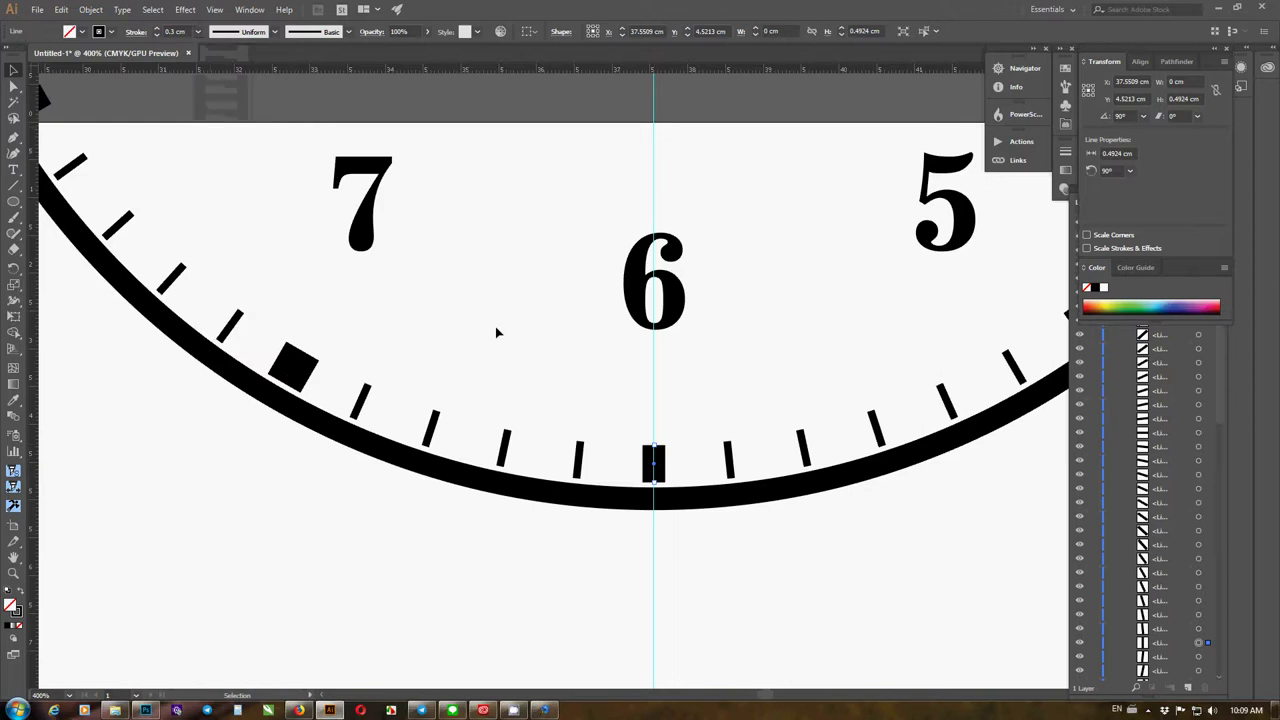
pyautogui.click(295, 375)
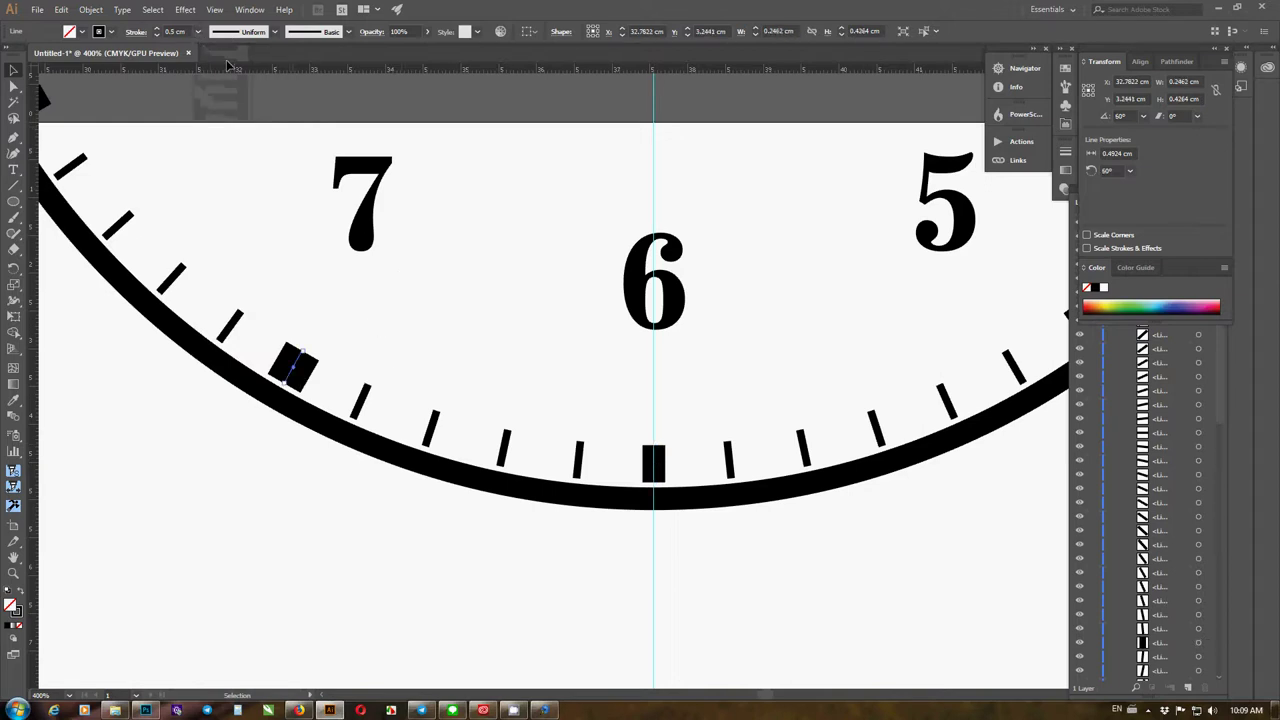
pyautogui.click(199, 32)
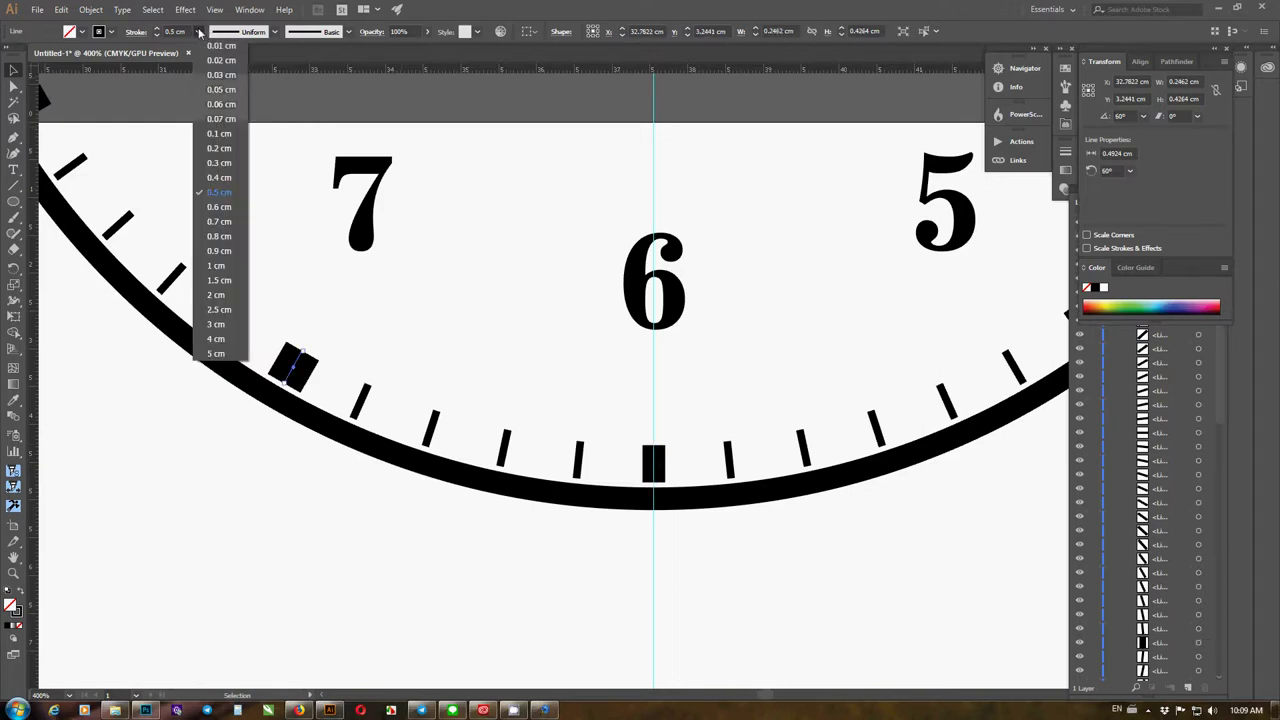
pyautogui.click(217, 164)
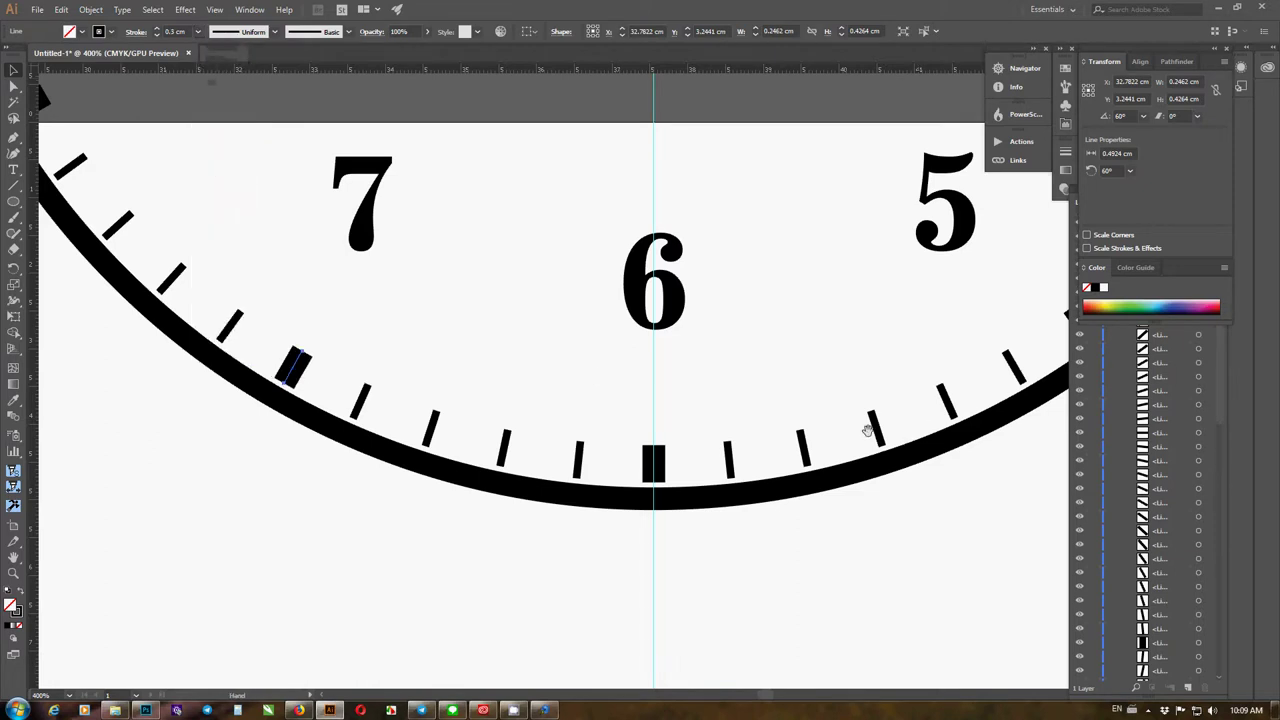
# Give the tick mark at the 5 a stroke weight of 0.3 cm
pyautogui.moveTo(570, 447); pyautogui.dragTo(200, 487)
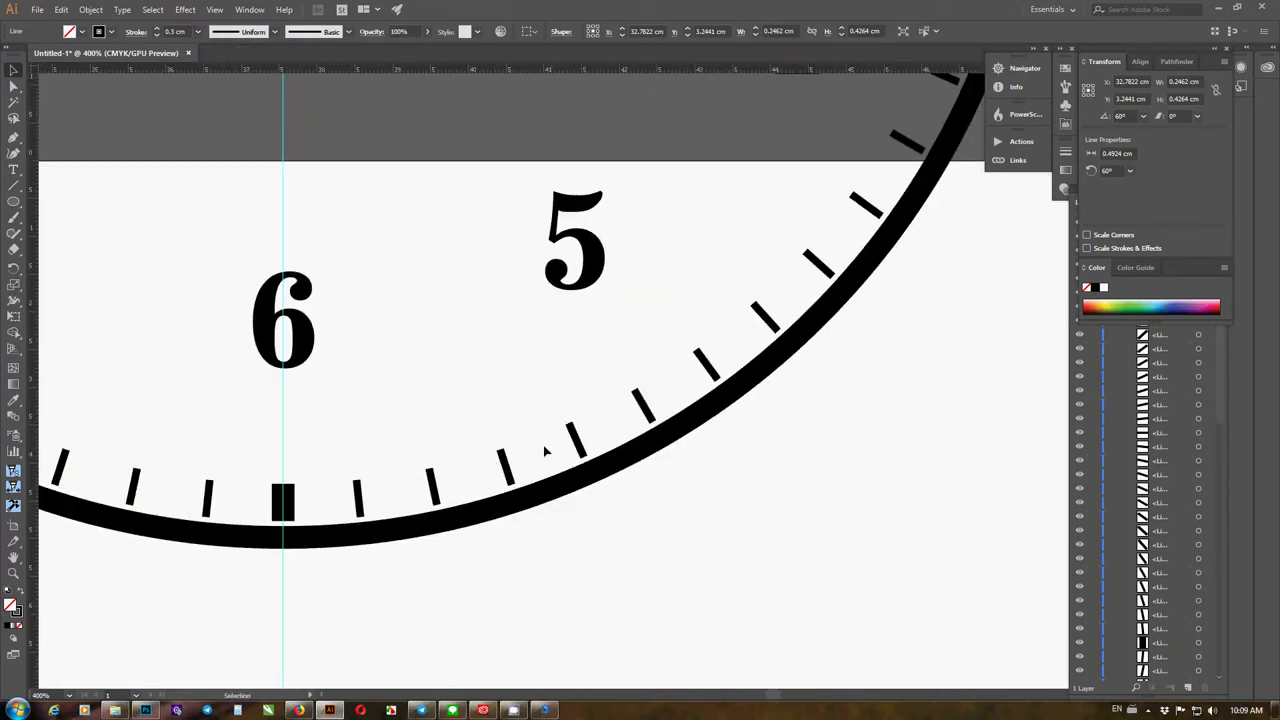
pyautogui.click(634, 399)
pyautogui.click(198, 31)
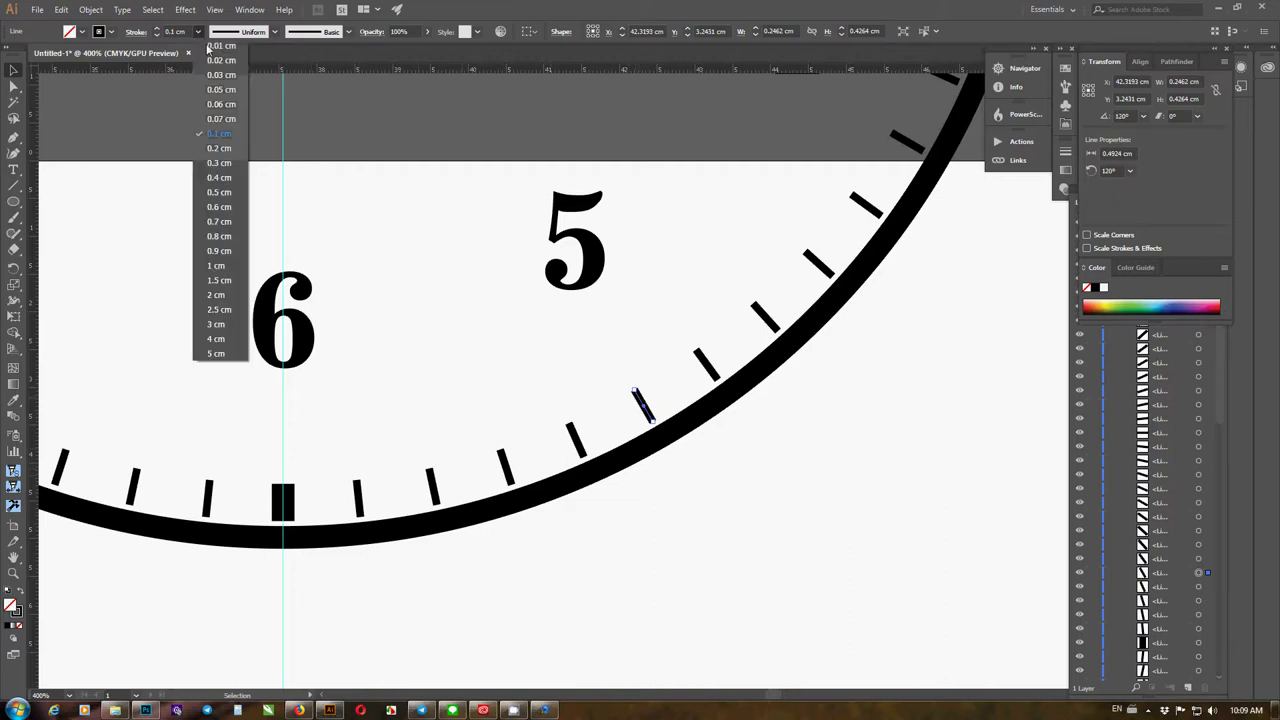
pyautogui.click(219, 162)
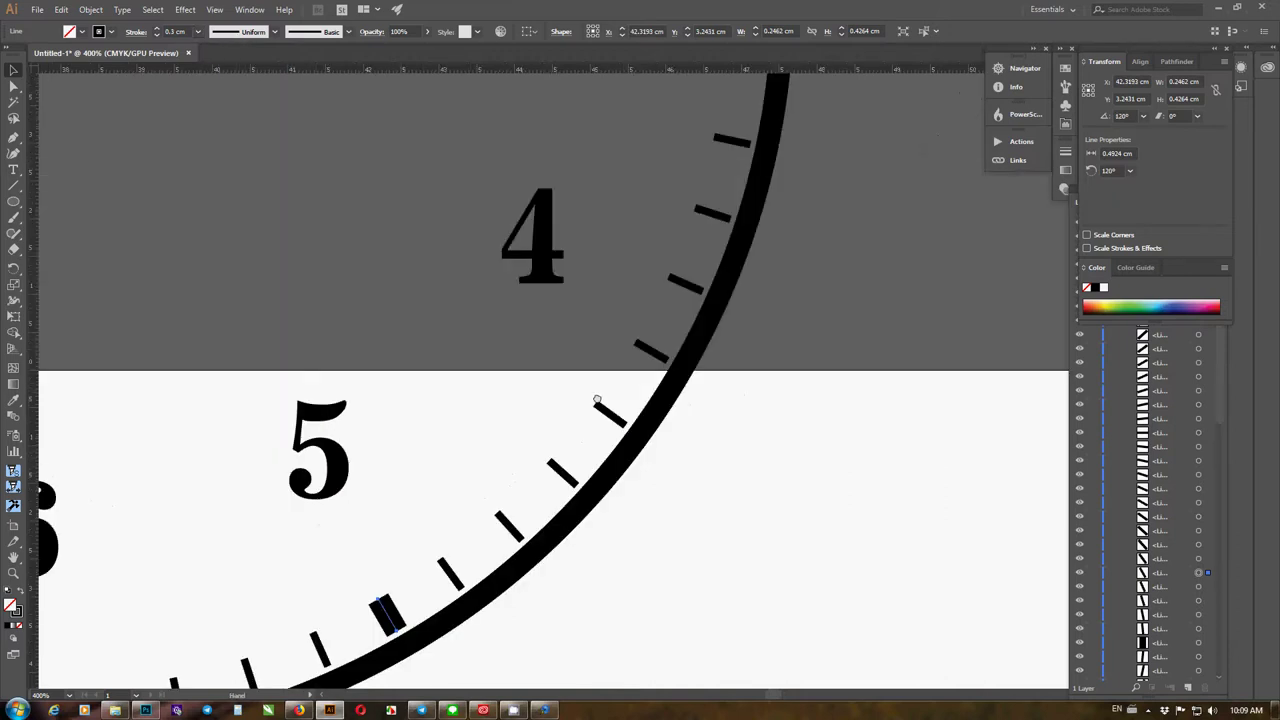
# Set the stroke weight of the tick mark at the 4 to 0.3 cm
pyautogui.scroll(4, 600, 400)
pyautogui.hscroll(5, 600, 400)
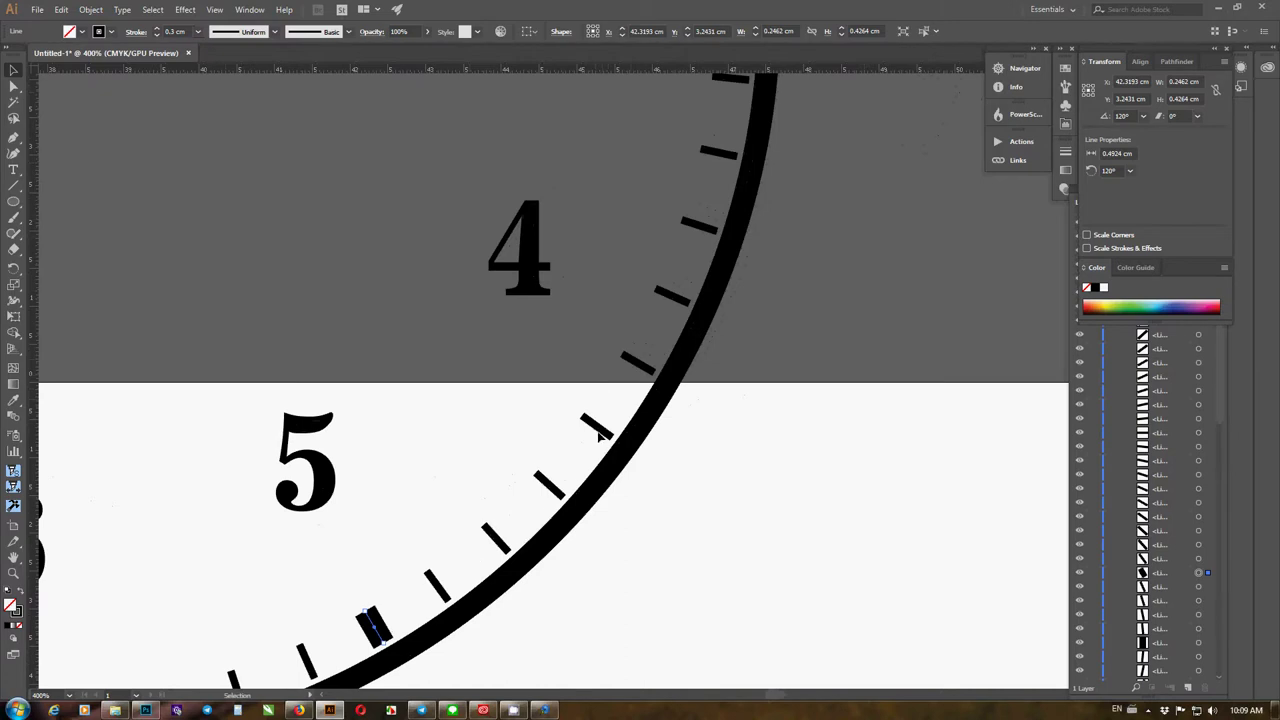
pyautogui.click(635, 366)
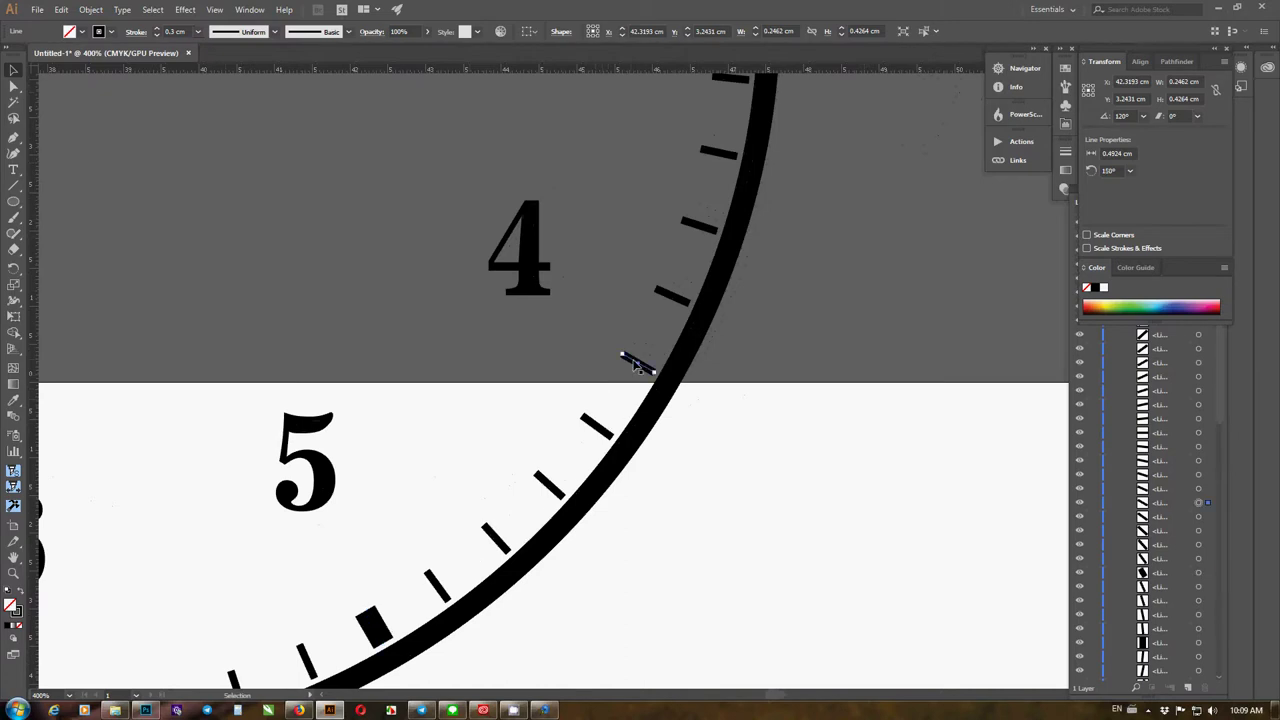
pyautogui.click(199, 32)
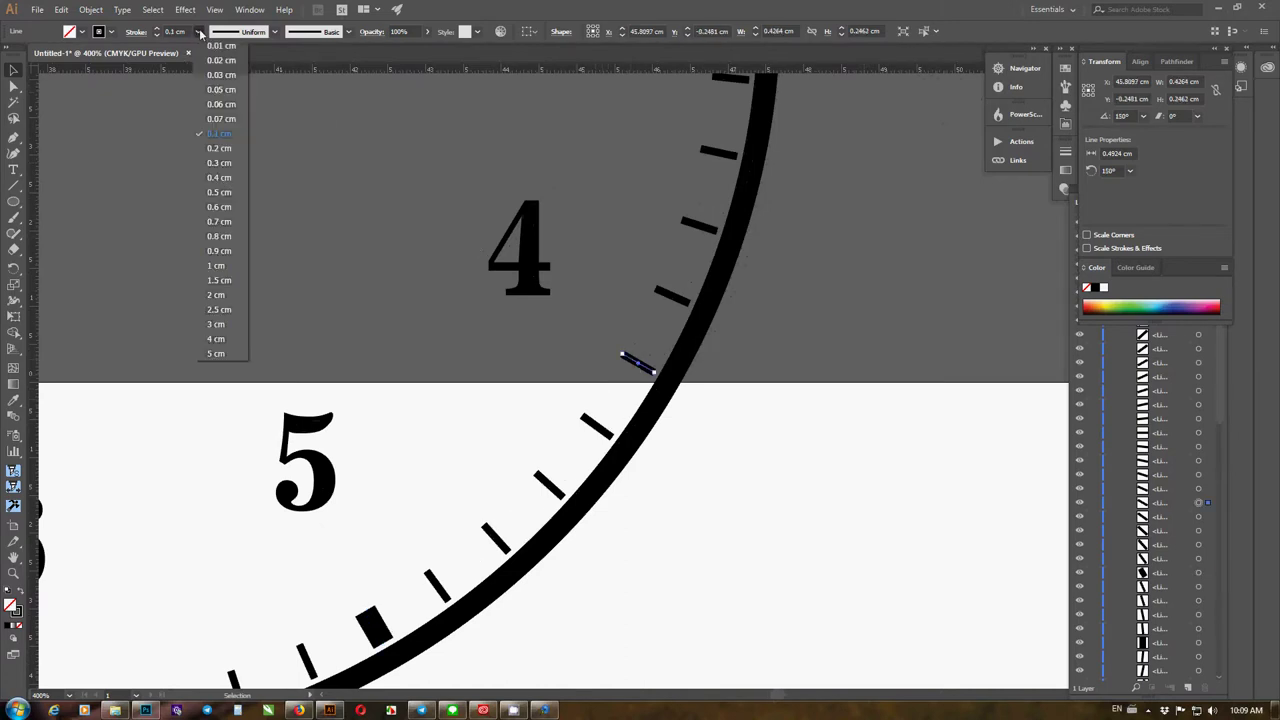
pyautogui.click(220, 163)
# Thicken the tick mark on the horizontal guide beside the 3 to a 0.3 cm stroke weight
pyautogui.scroll(4, 700, 456)
pyautogui.hscroll(1, 700, 456)
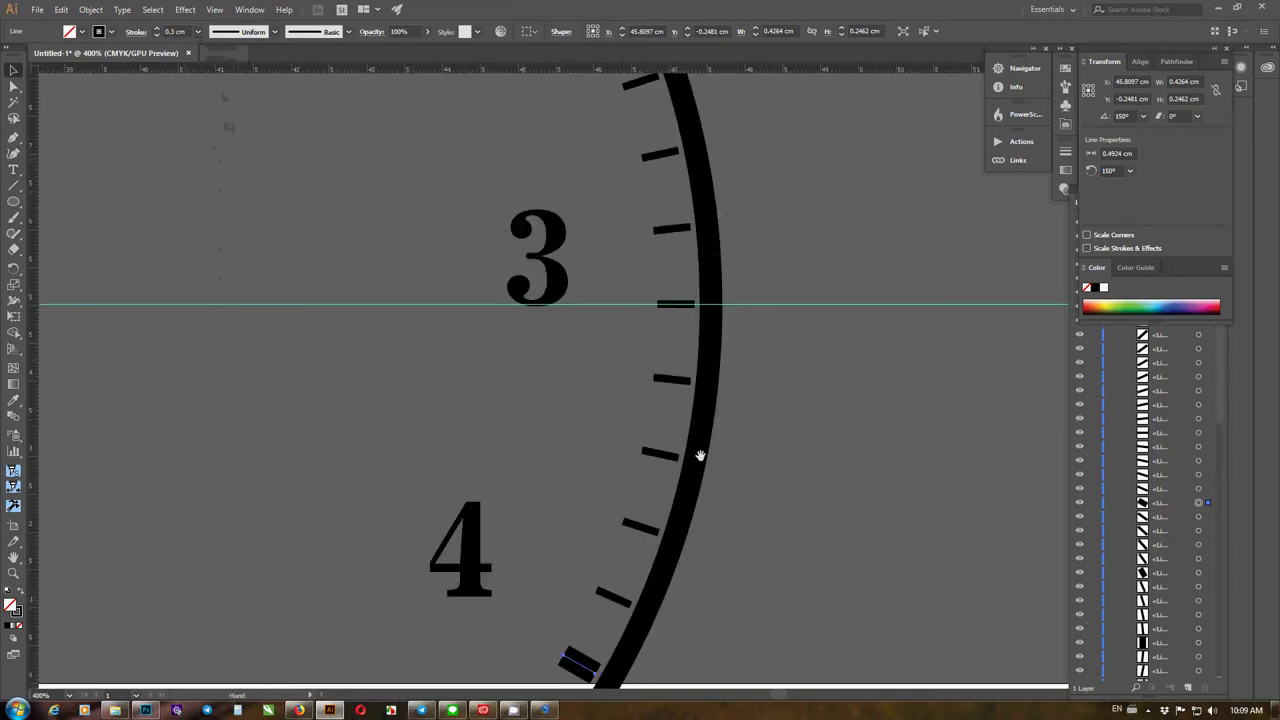
pyautogui.click(671, 307)
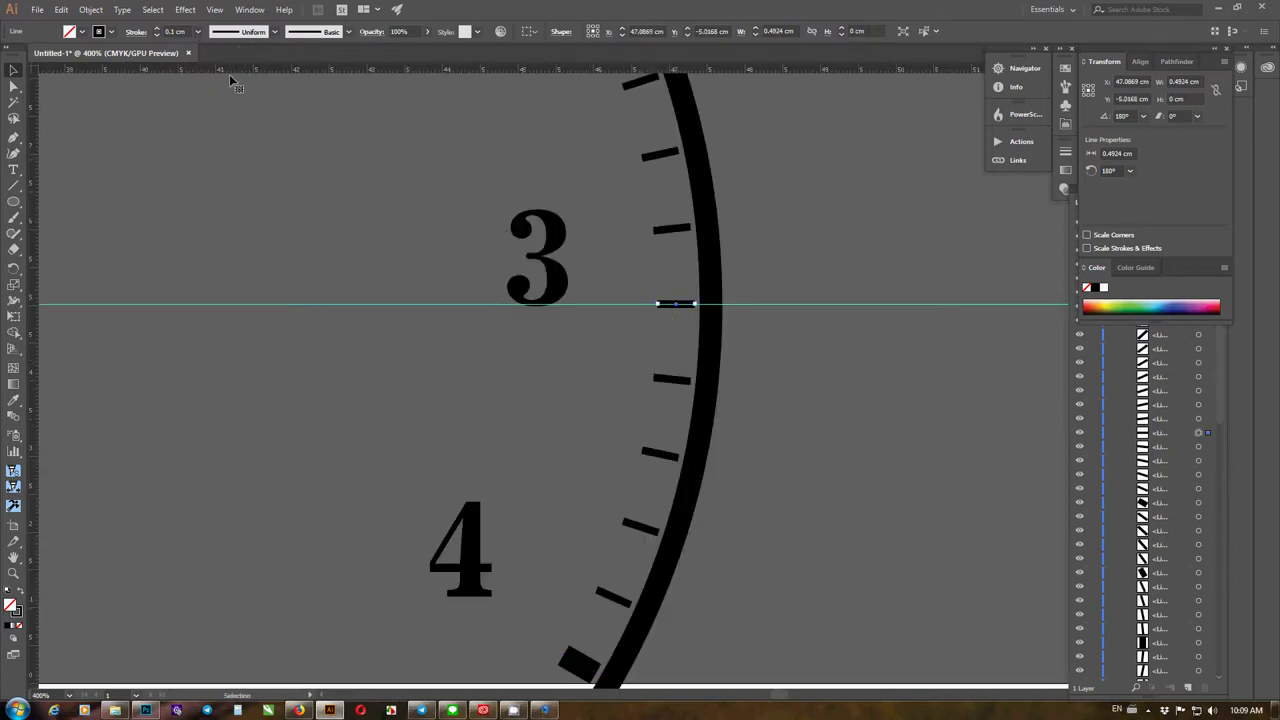
pyautogui.click(199, 33)
pyautogui.click(219, 162)
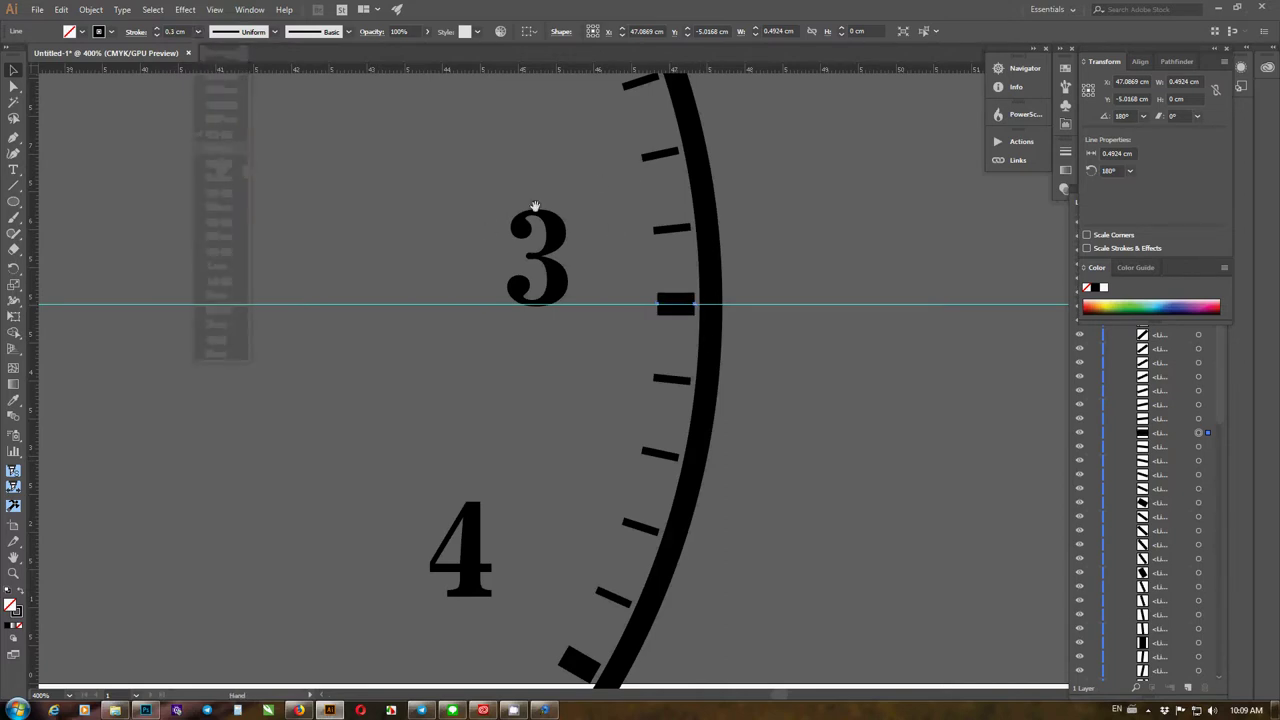
# Give the tick mark at the 2 a stroke weight of 0.3 cm
pyautogui.moveTo(629, 257); pyautogui.dragTo(643, 430)
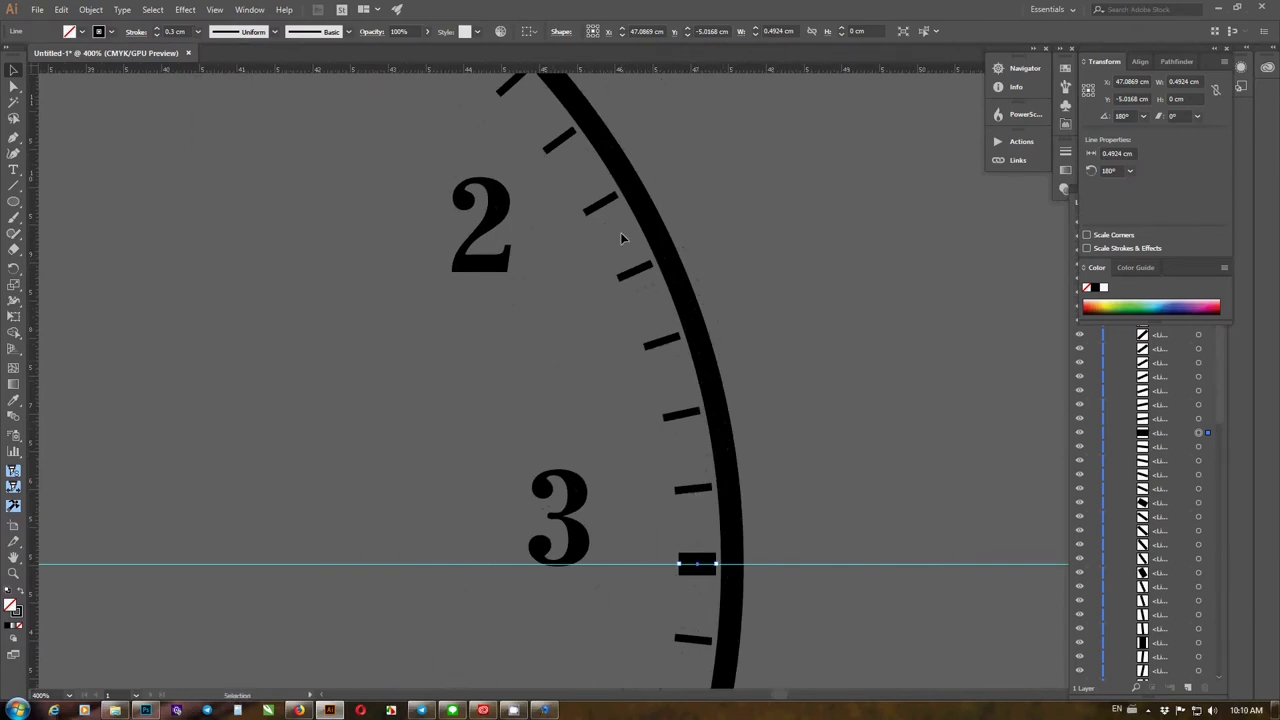
pyautogui.click(602, 206)
pyautogui.click(201, 32)
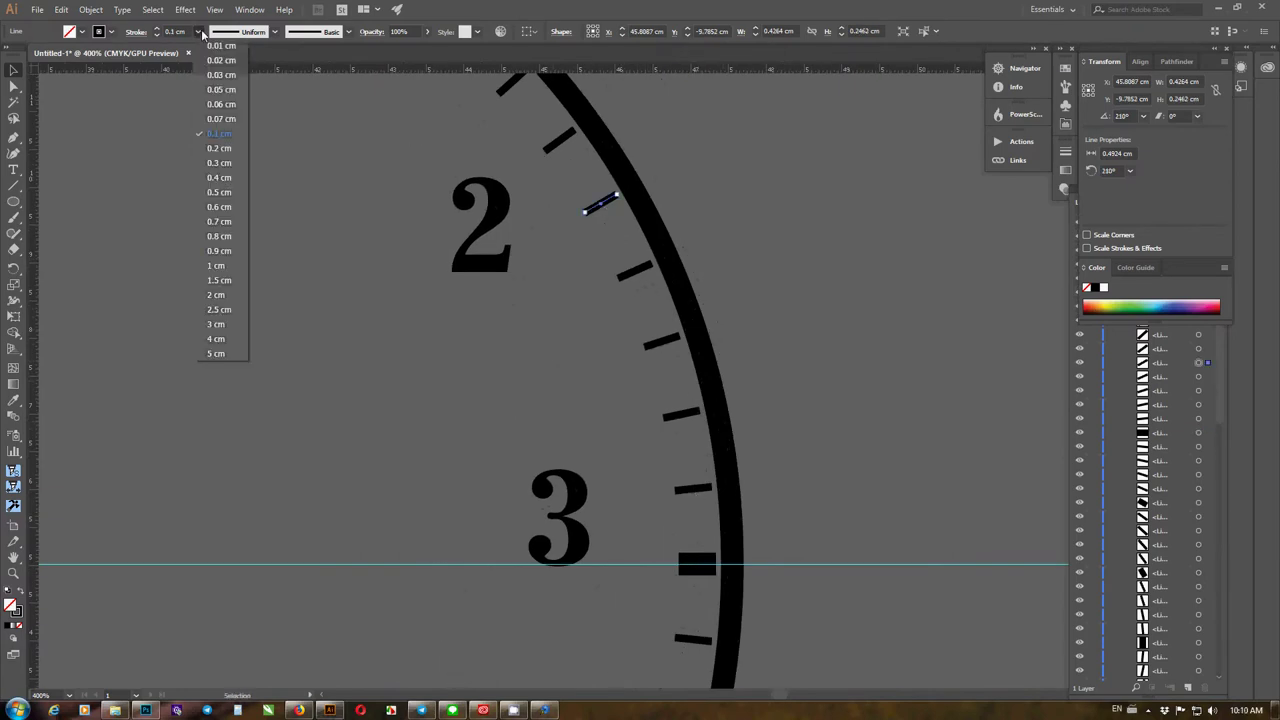
pyautogui.click(220, 163)
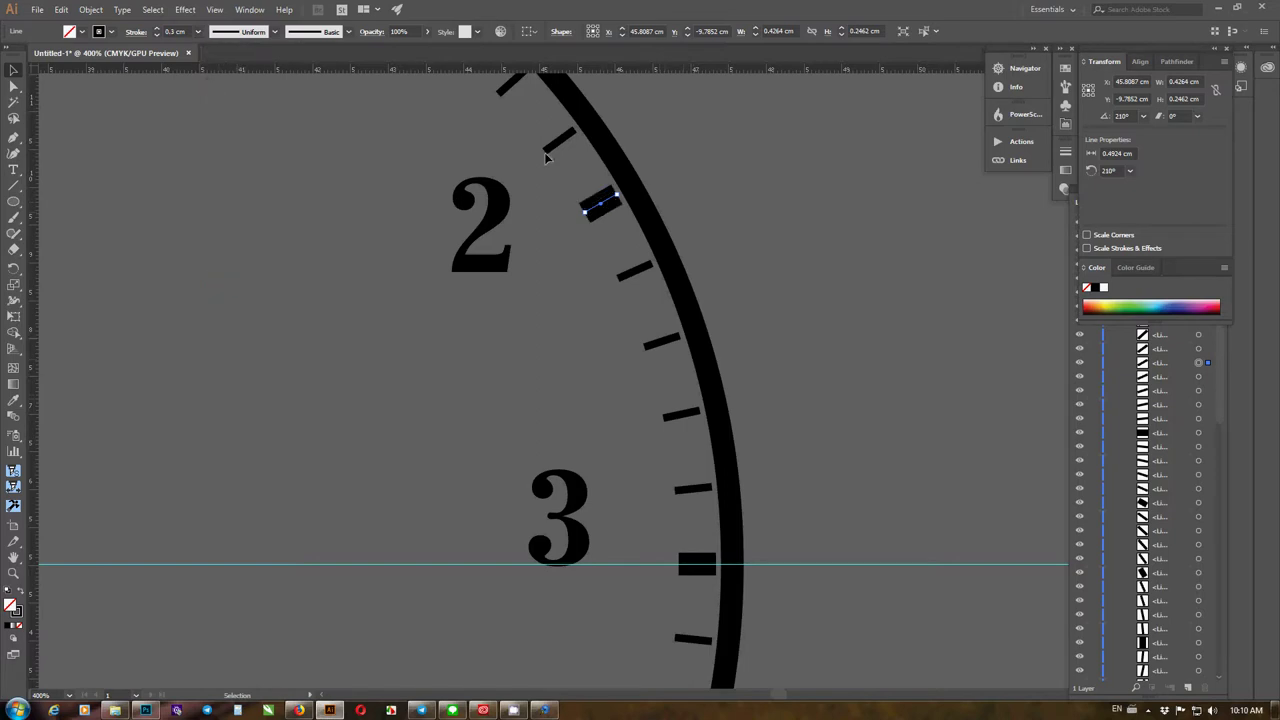
# Set the stroke weight of the tick mark at the 1 to 0.3 cm and deselect it
pyautogui.moveTo(540, 151)
pyautogui.mouseDown()
pyautogui.moveTo(666, 383)
pyautogui.moveTo(763, 489)
pyautogui.mouseUp()
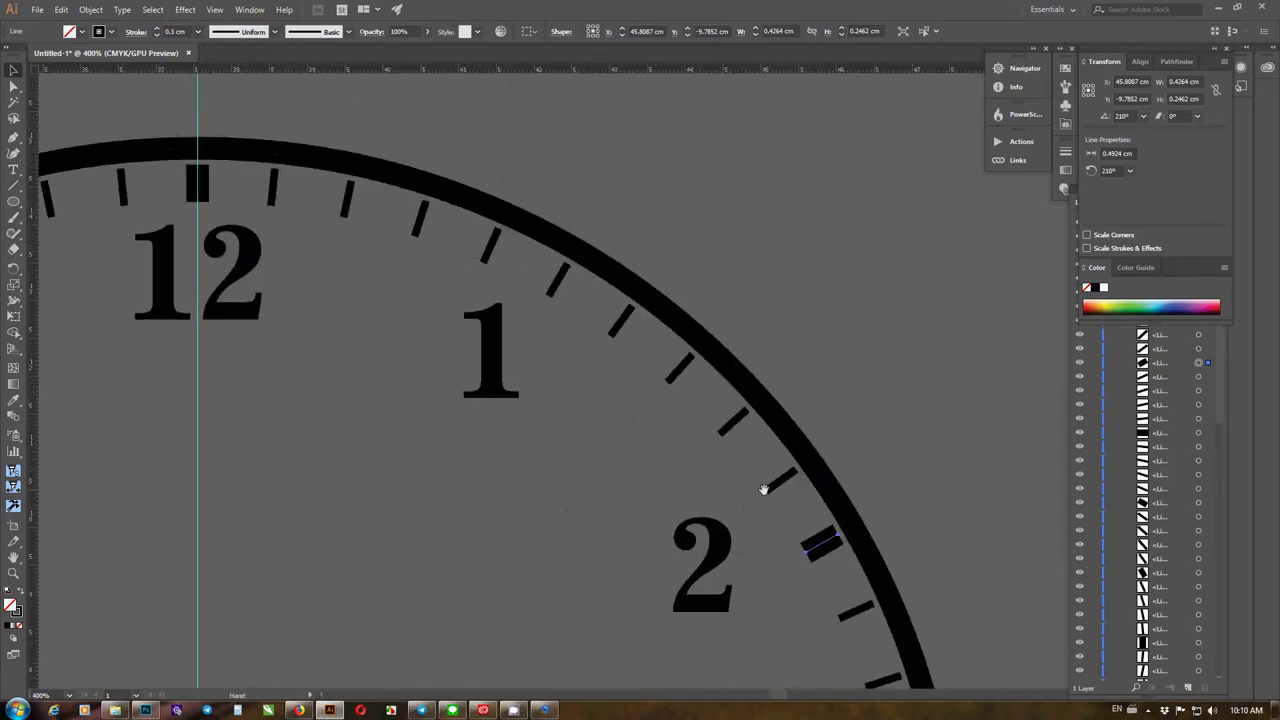
pyautogui.click(558, 288)
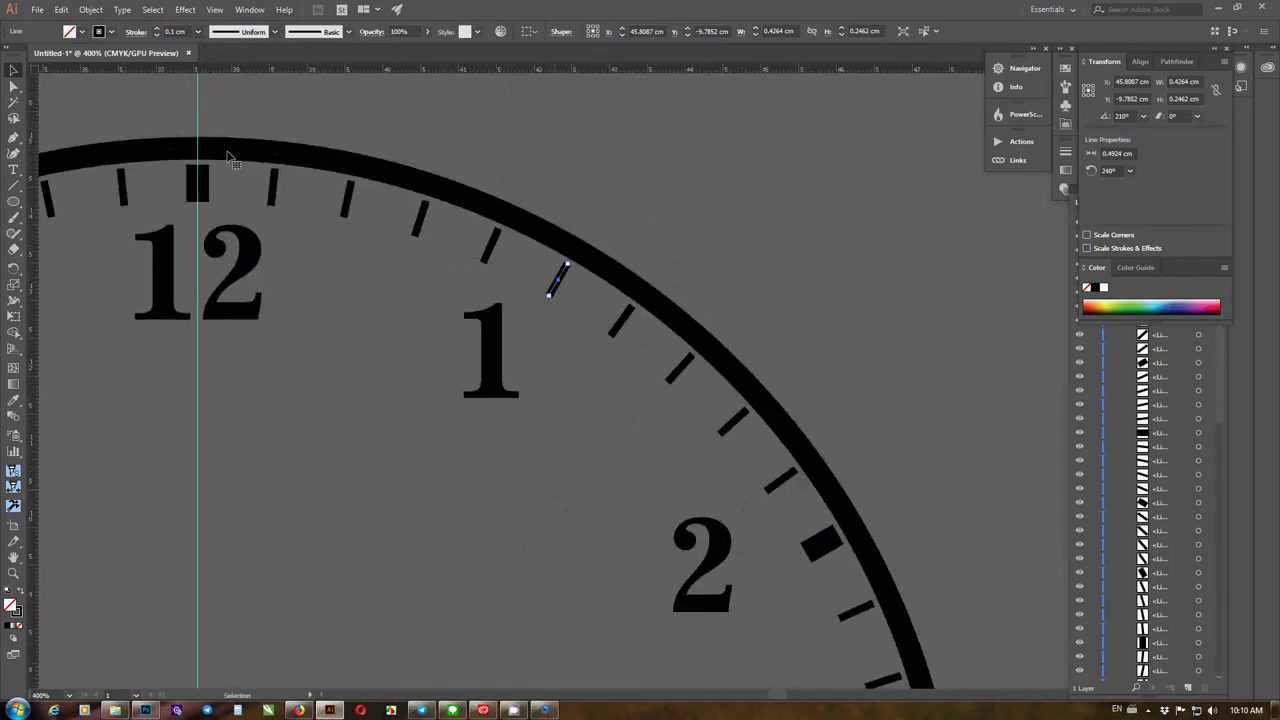
pyautogui.click(201, 32)
pyautogui.click(220, 163)
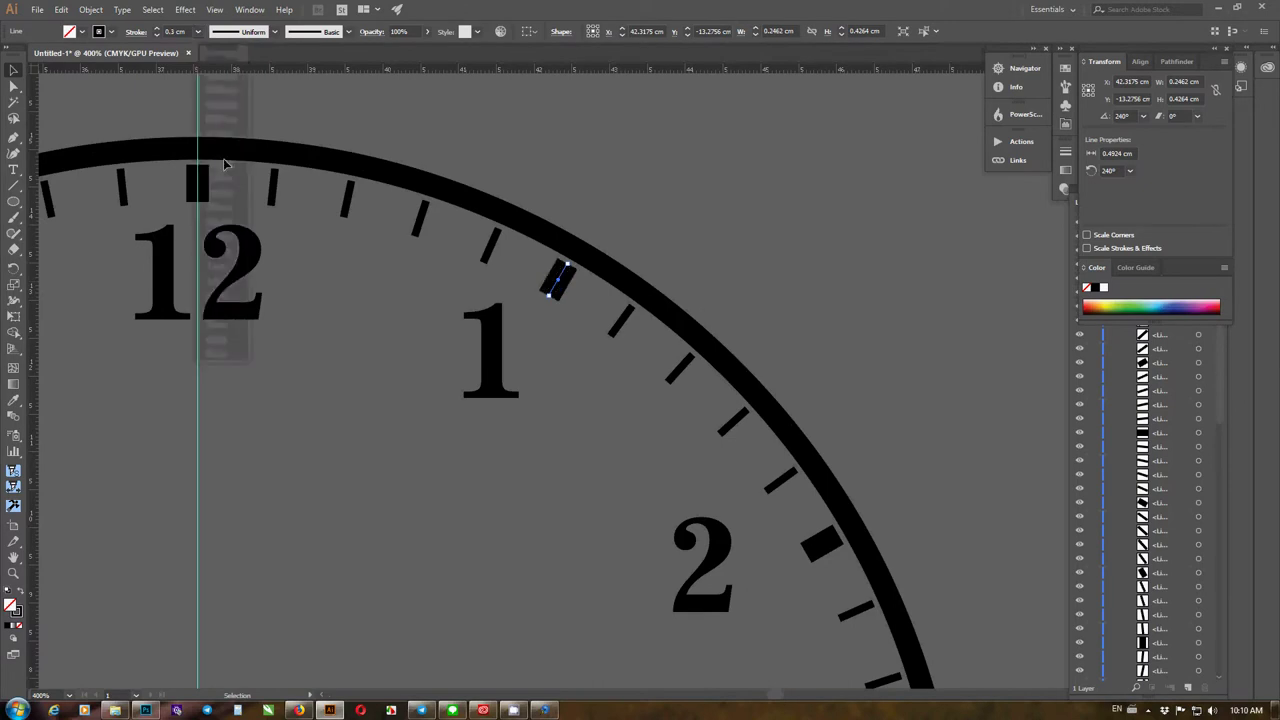
pyautogui.click(598, 153)
# Try to move the numeral 3 down so that it is vertically centred on the horizontal guide
pyautogui.hotkey('ctrl', '1')
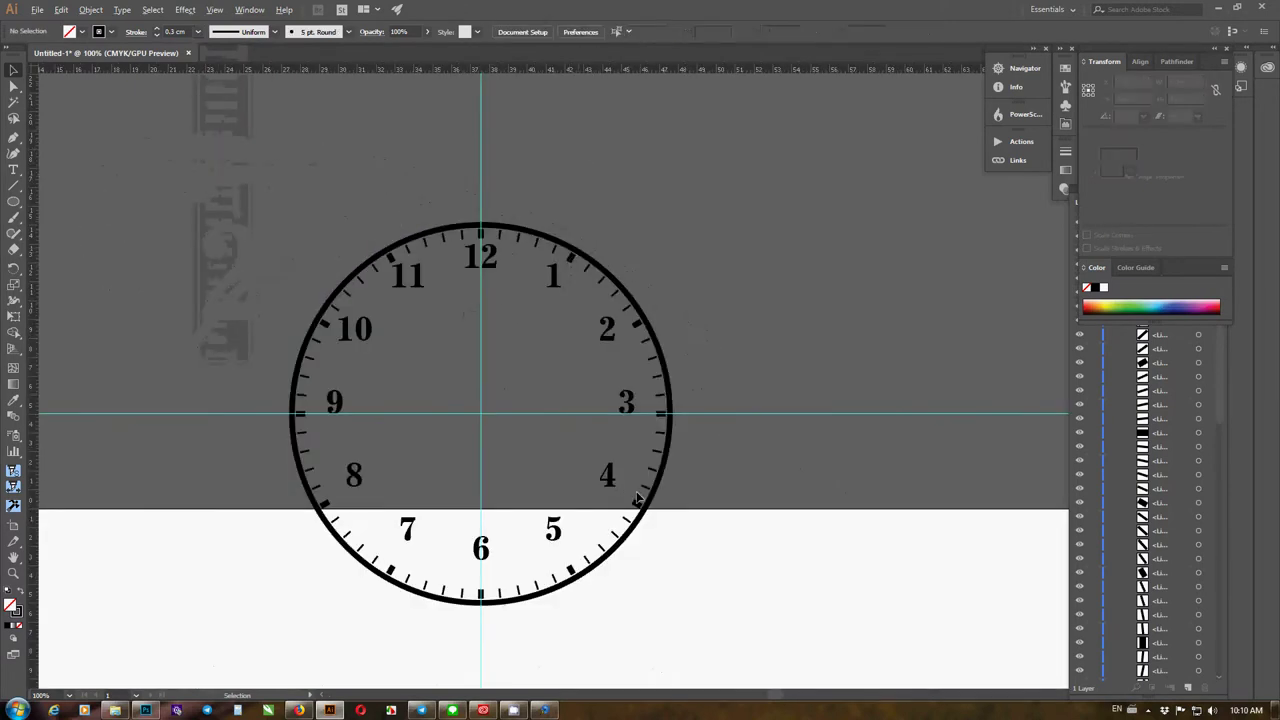
pyautogui.scroll(1, 637, 498)
pyautogui.scroll(2, 640, 410)
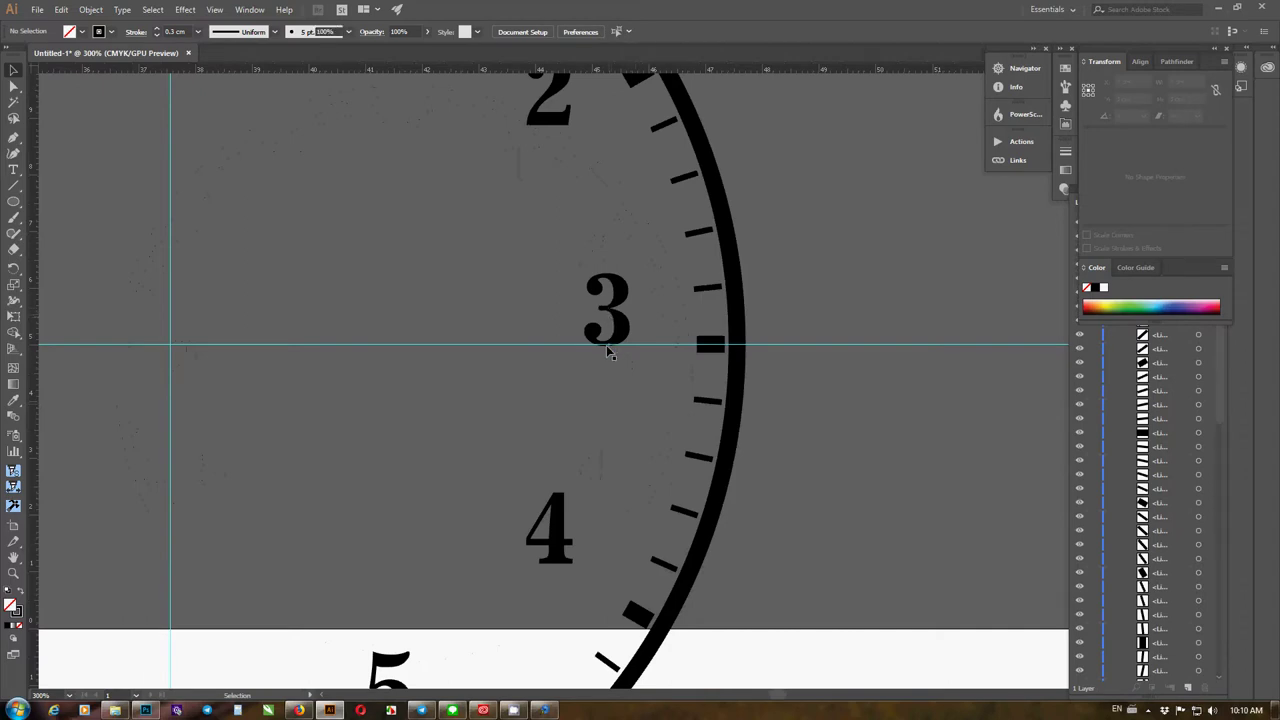
pyautogui.click(609, 350)
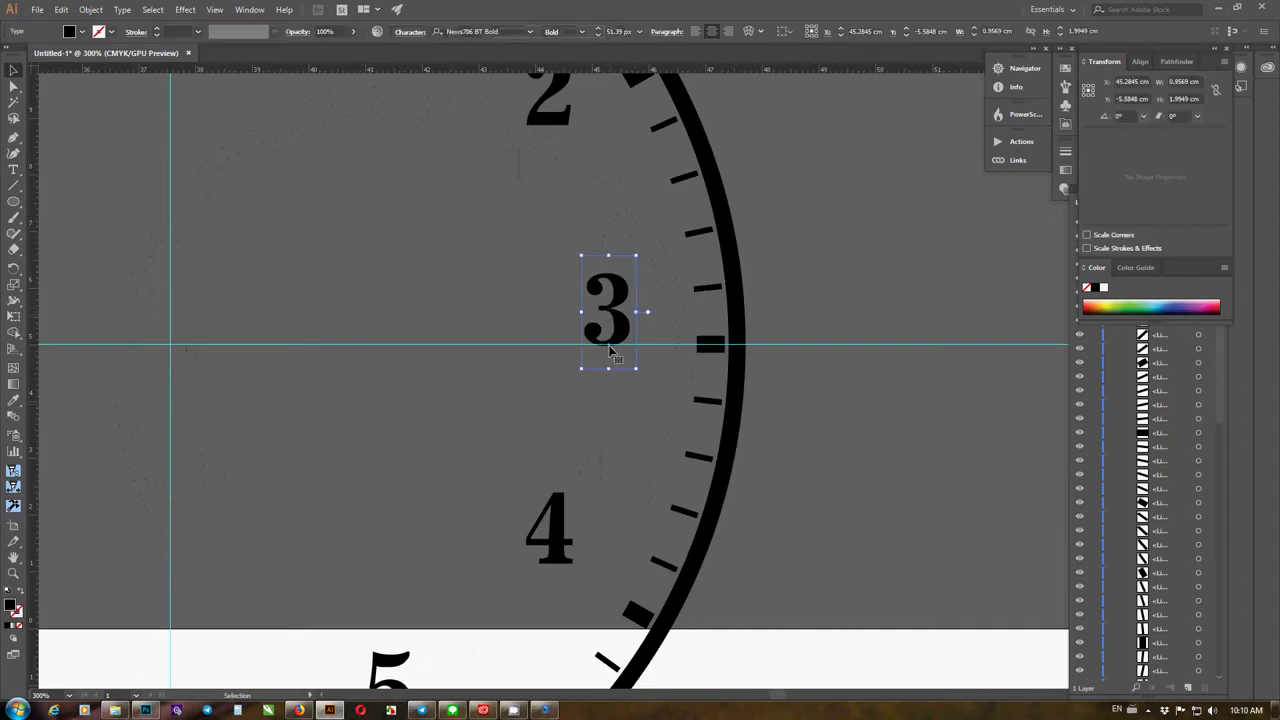
pyautogui.moveTo(609, 350); pyautogui.dragTo(609, 385)
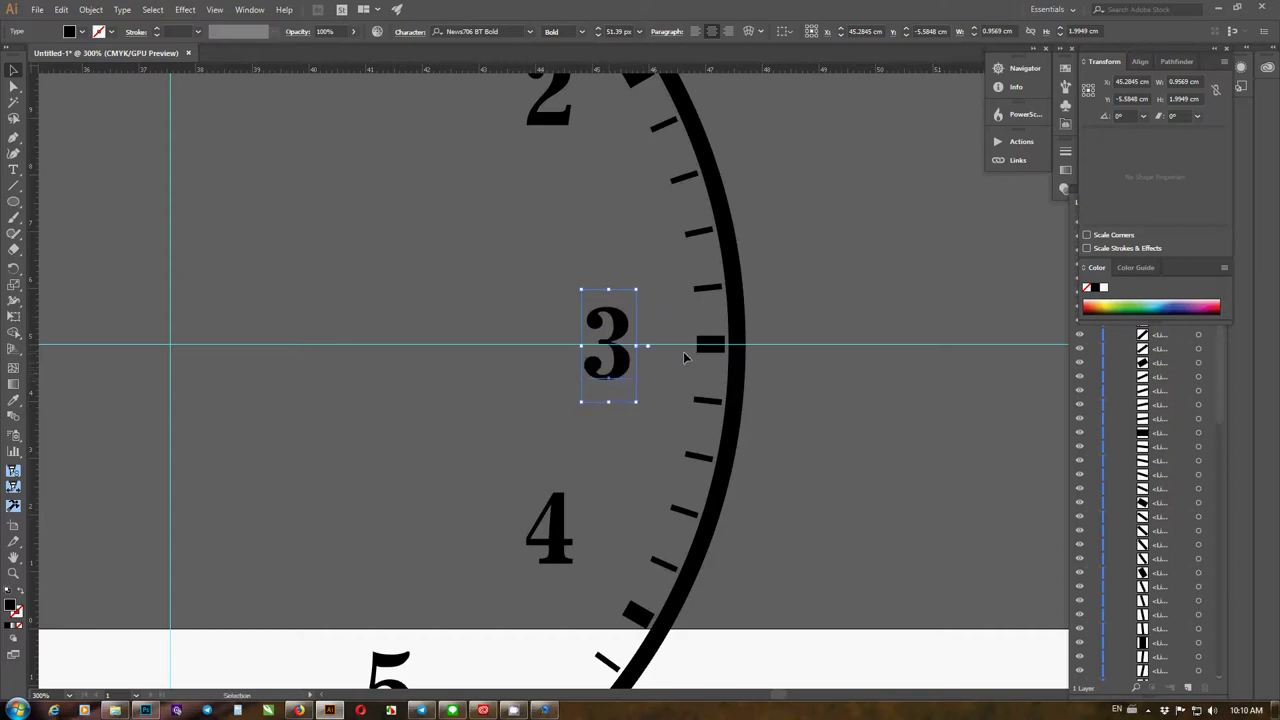
pyautogui.hotkey('ctrl', '-')
pyautogui.hotkey('ctrl', '-')
pyautogui.hotkey('ctrl', '-')
pyautogui.hotkey('ctrl', '-')
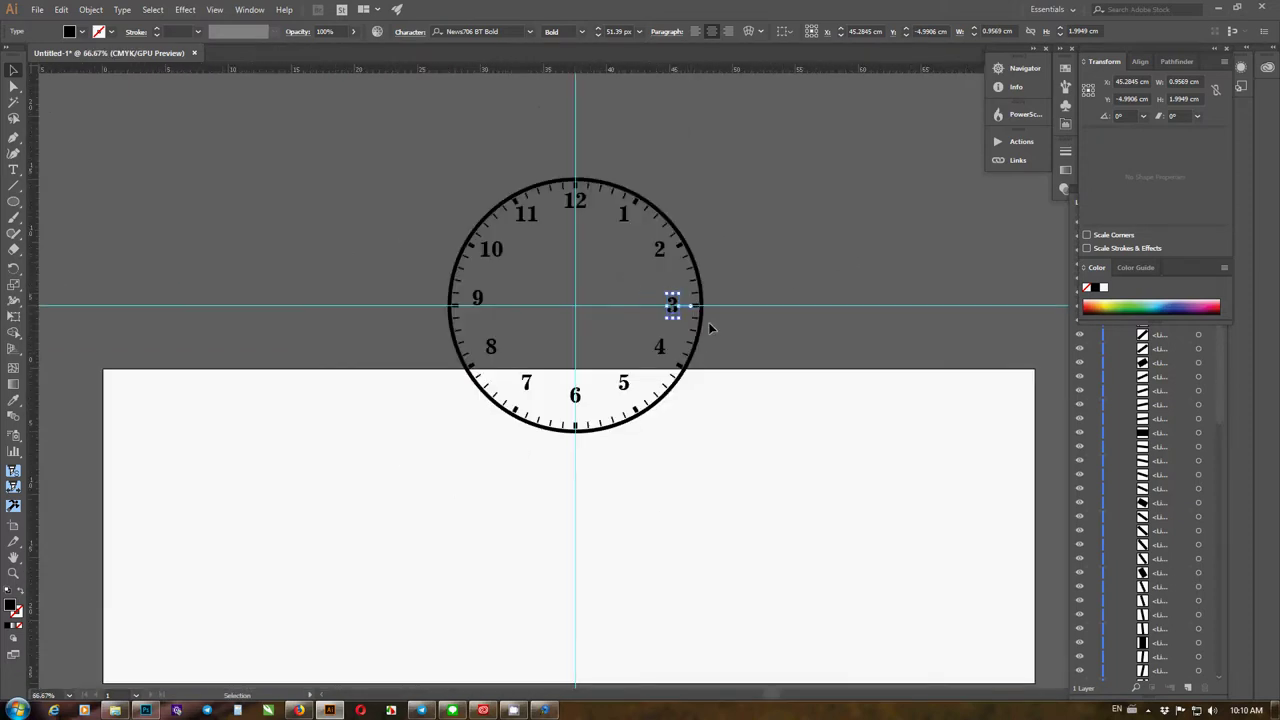
pyautogui.click(777, 260)
pyautogui.hotkey('ctrl', '-')
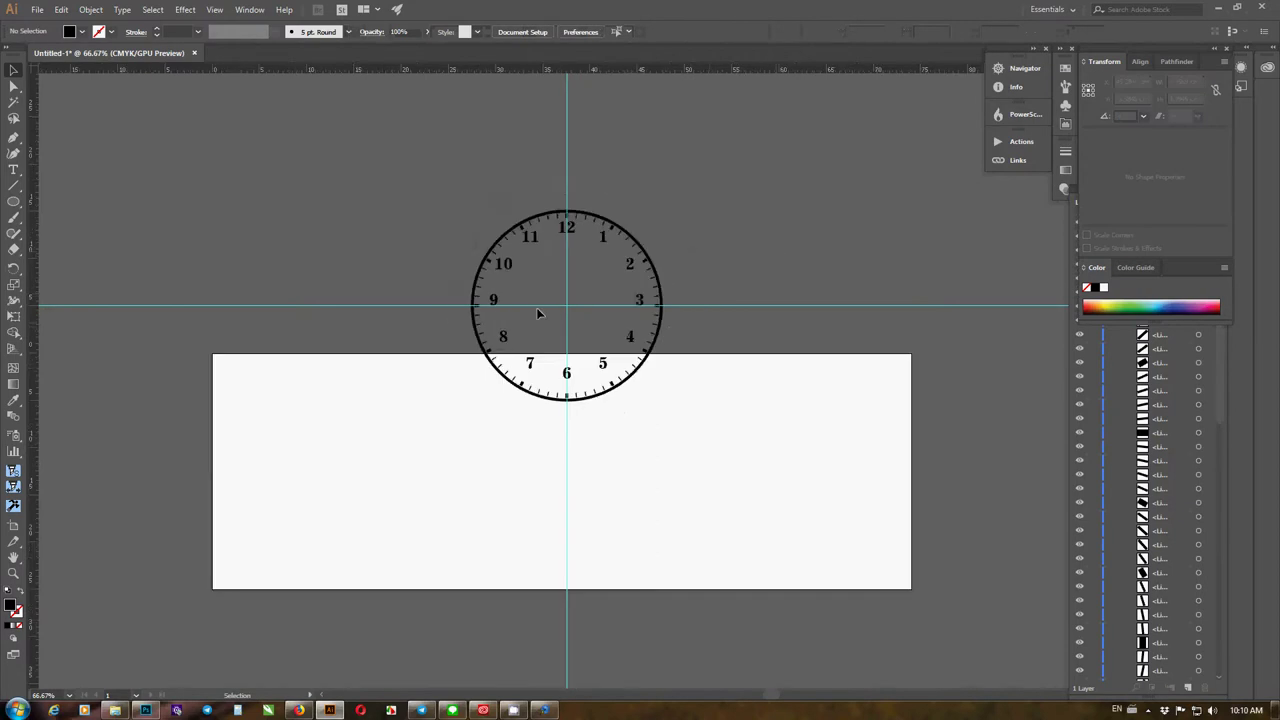
# Draw a filled black circle 0.5 cm wide and 0.5 cm high at the centre of the clock face
pyautogui.scroll(1, 565, 323)
pyautogui.scroll(1, 500, 310)
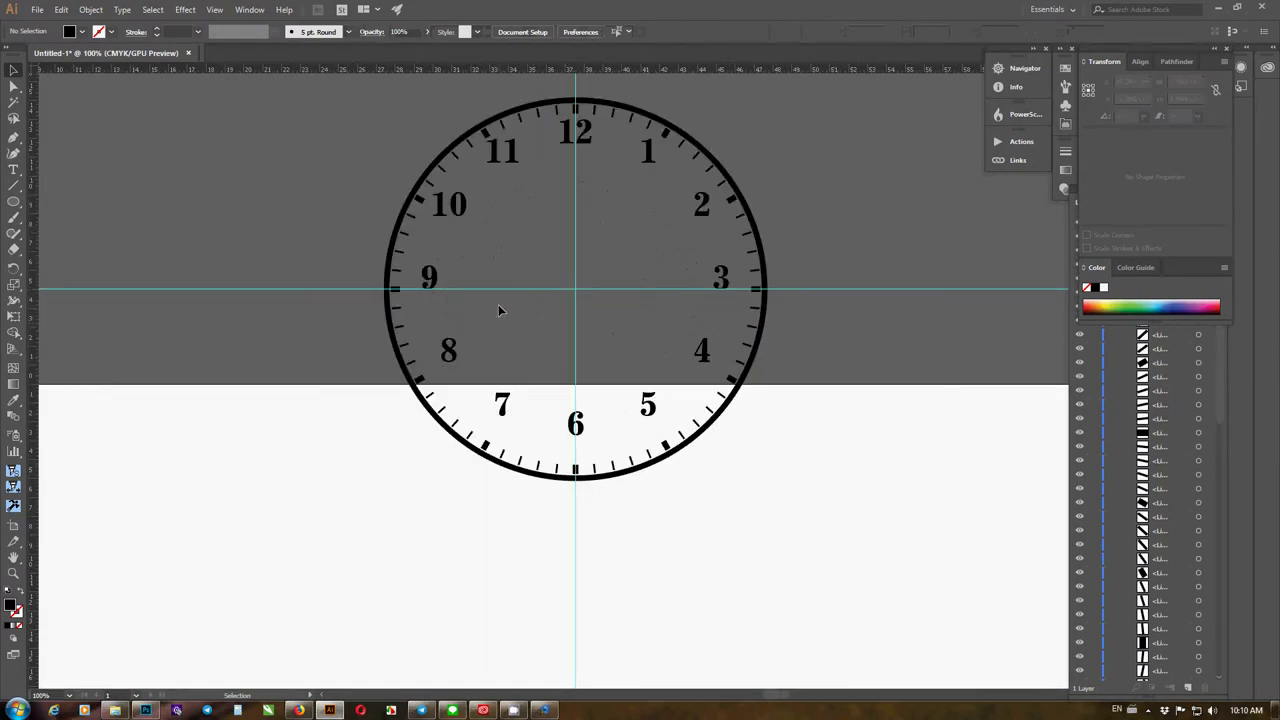
pyautogui.scroll(-3, 498, 304)
pyautogui.scroll(4, 522, 308)
pyautogui.scroll(-3, 523, 308)
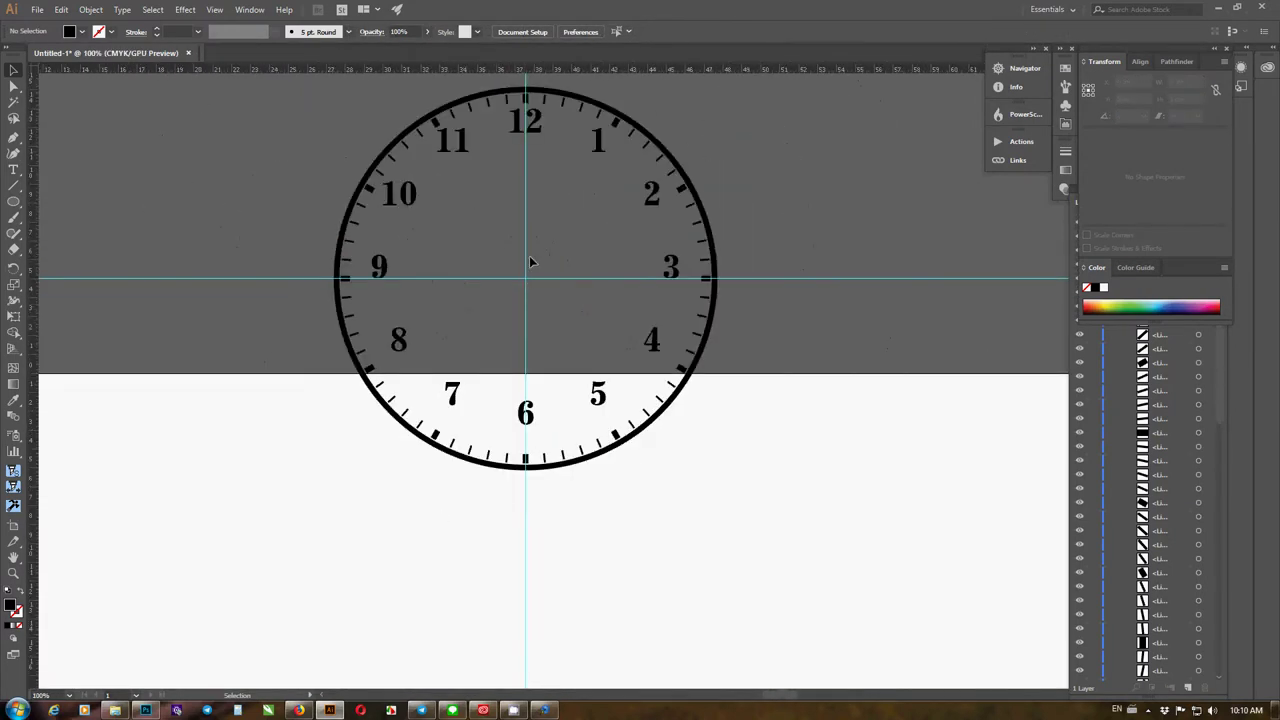
pyautogui.scroll(4, 543, 271)
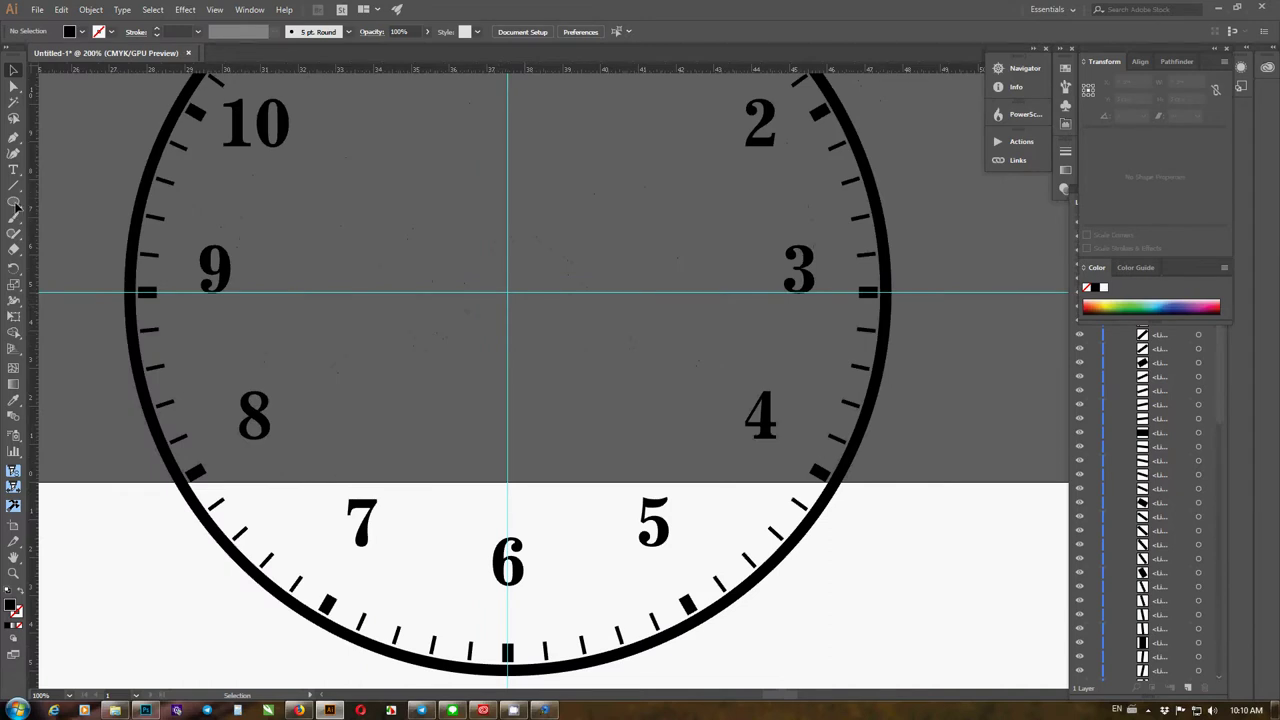
pyautogui.click(14, 202)
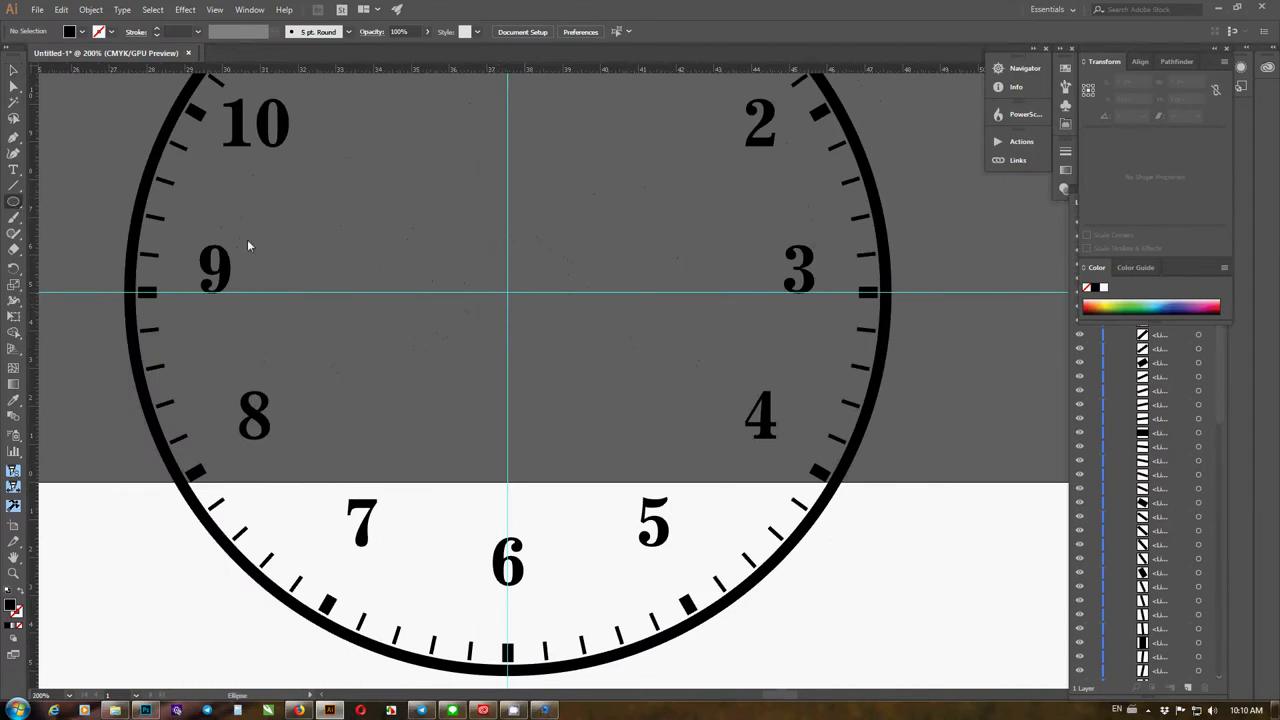
pyautogui.click(507, 290)
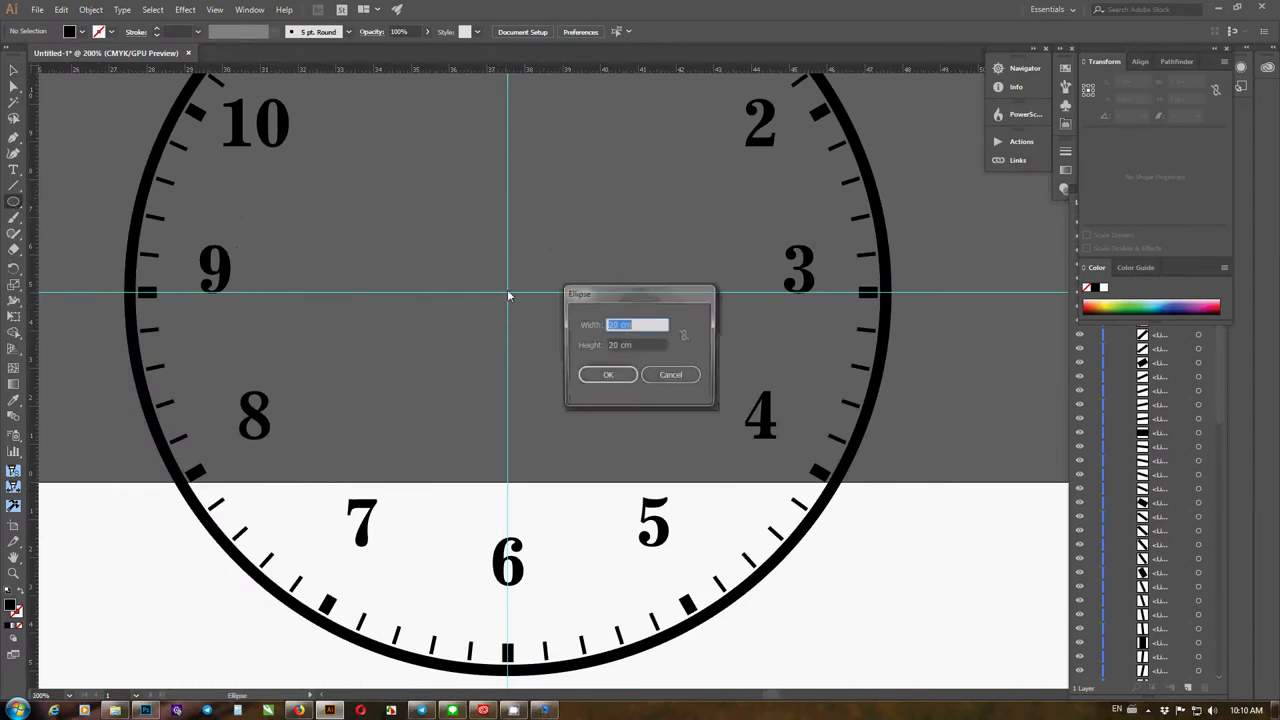
pyautogui.write('0')
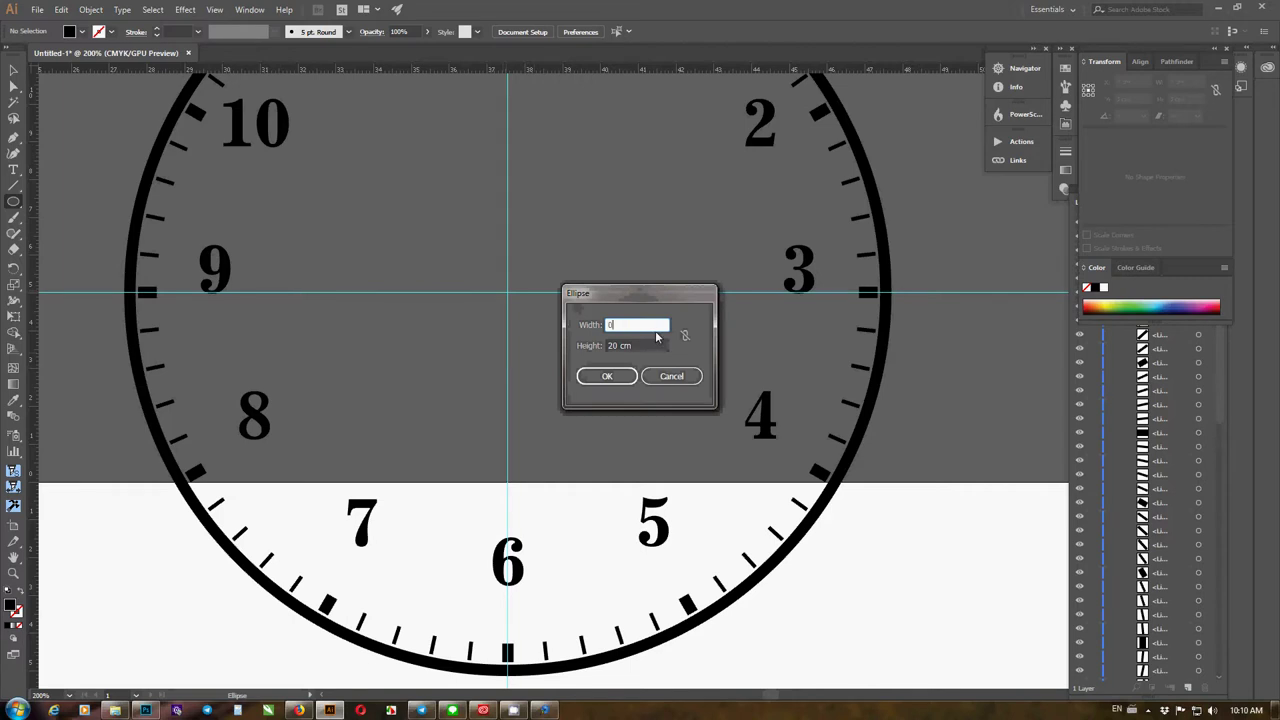
pyautogui.write('.5')
pyautogui.press('Tab')
pyautogui.write('0.5')
pyautogui.press('Return')
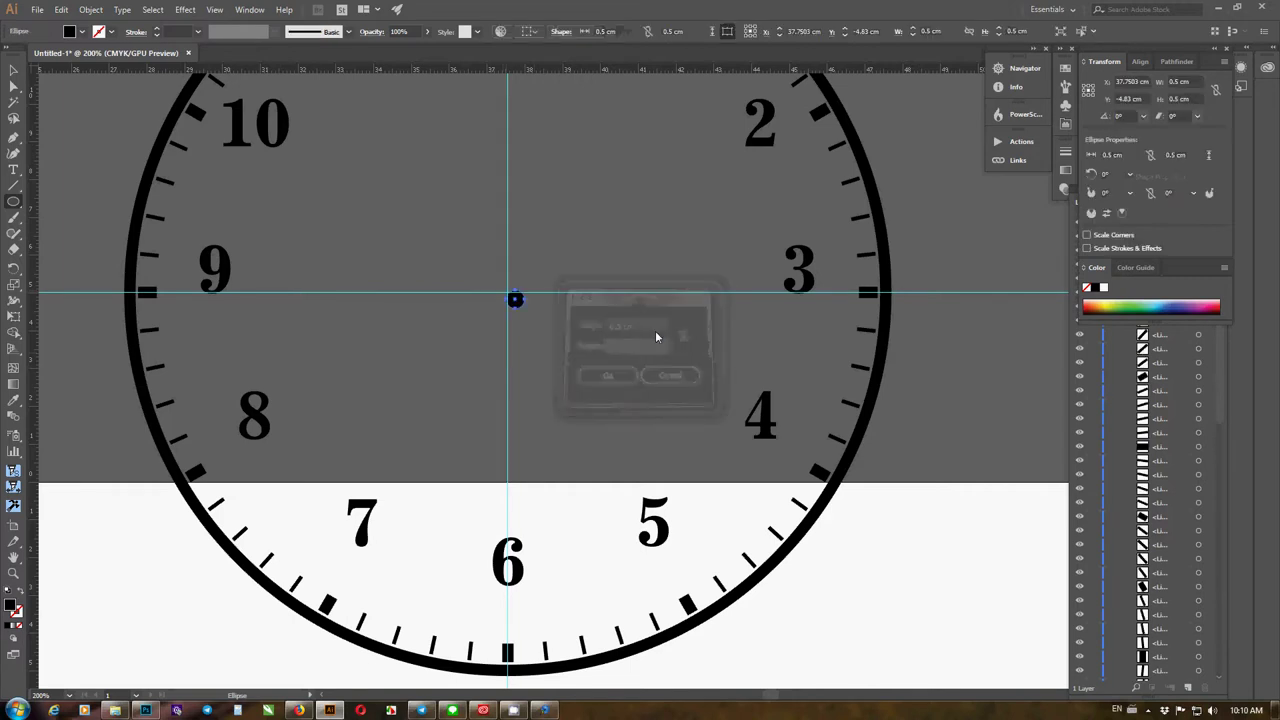
# Move the small black circle so that it is centred on the intersection of the two guides
pyautogui.click(14, 70)
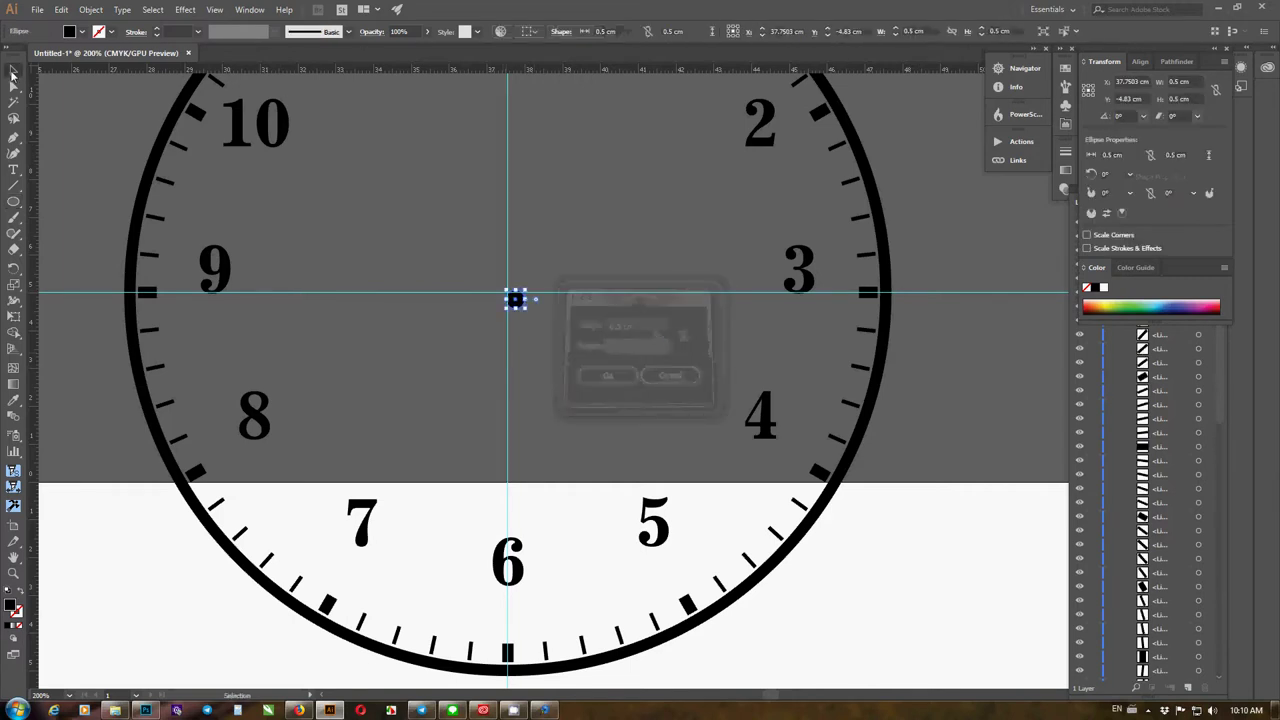
pyautogui.scroll(2, 515, 289)
pyautogui.scroll(3, 515, 289)
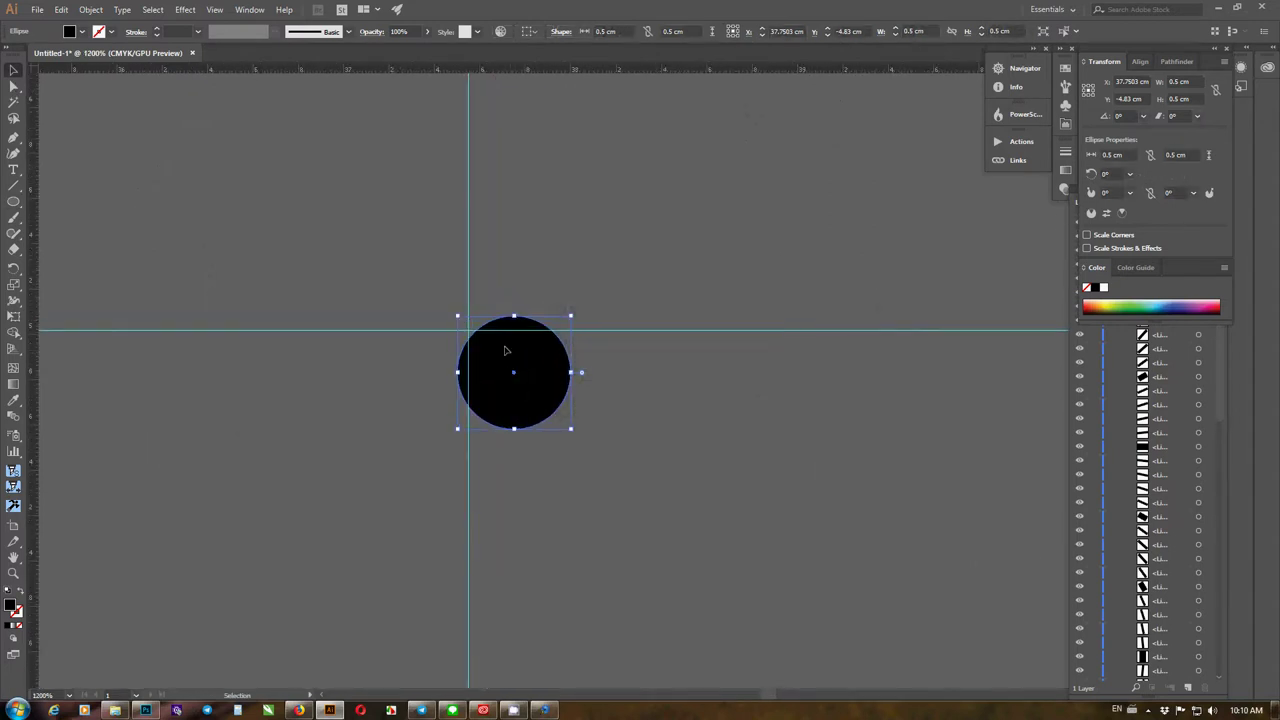
pyautogui.moveTo(523, 369); pyautogui.dragTo(469, 332)
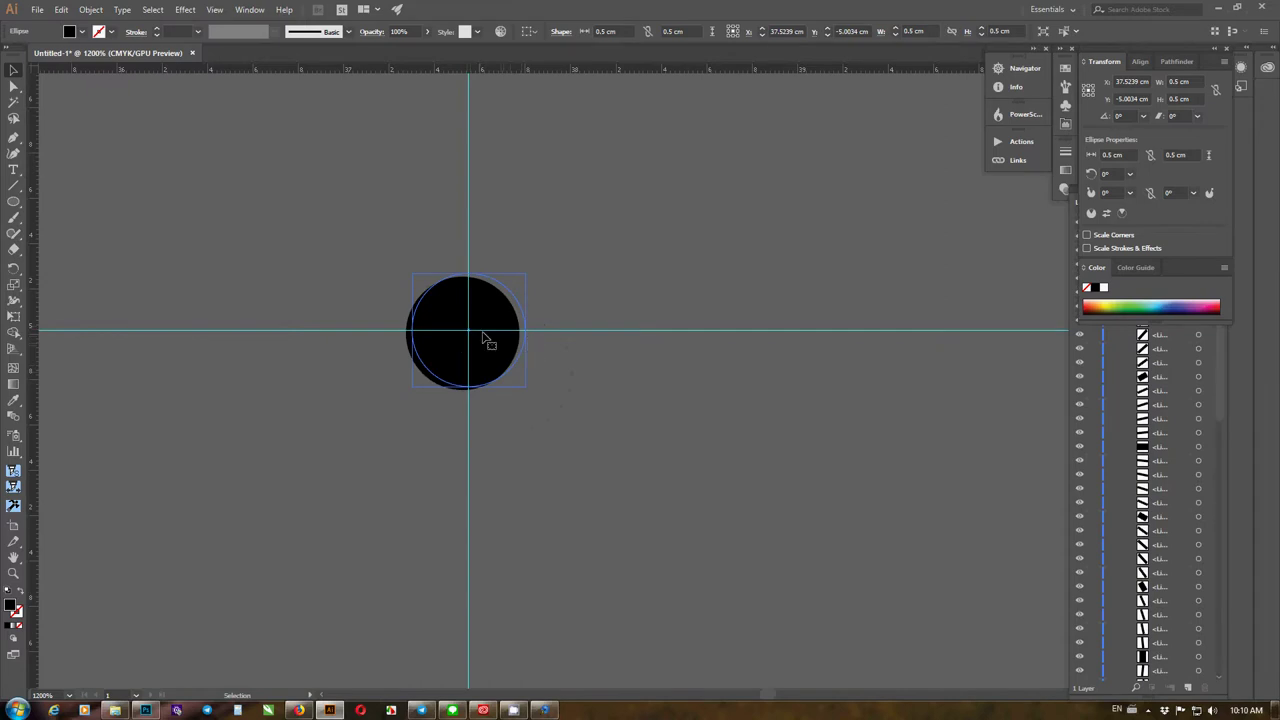
pyautogui.scroll(-8, 533, 345)
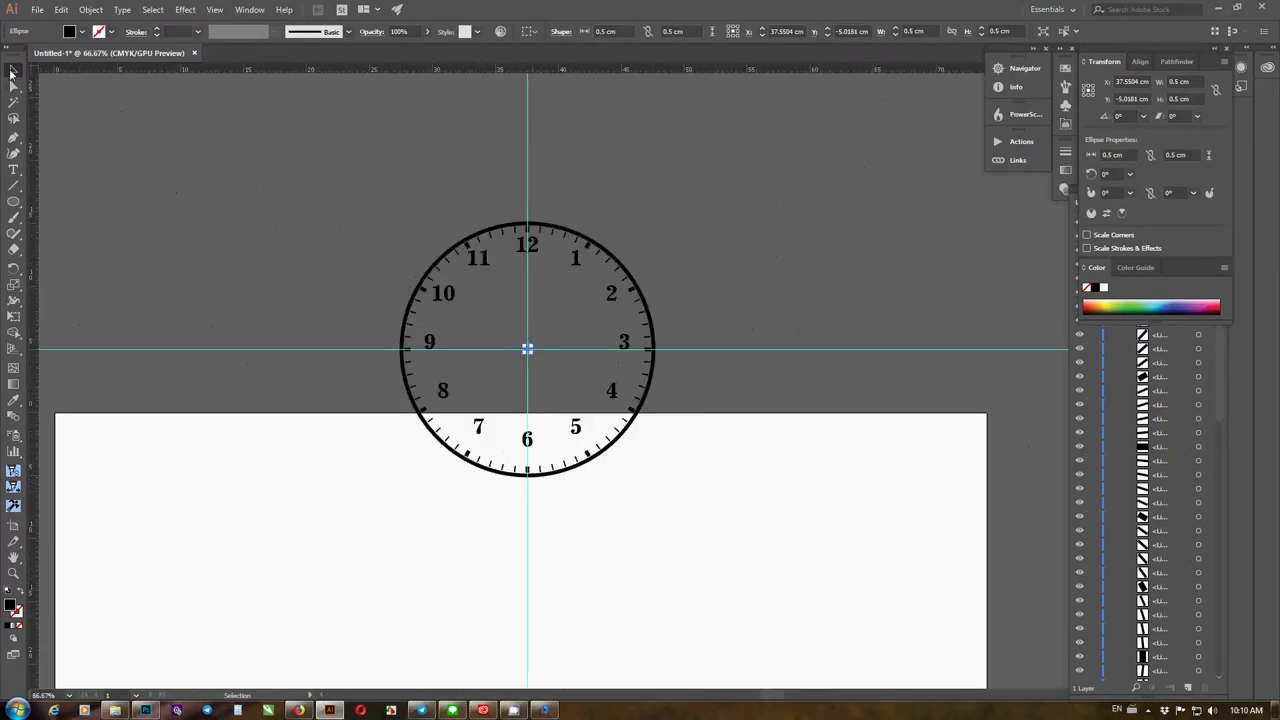
# Deselect the centre circle and activate the Ellipse tool
pyautogui.click(287, 169)
pyautogui.click(14, 203)
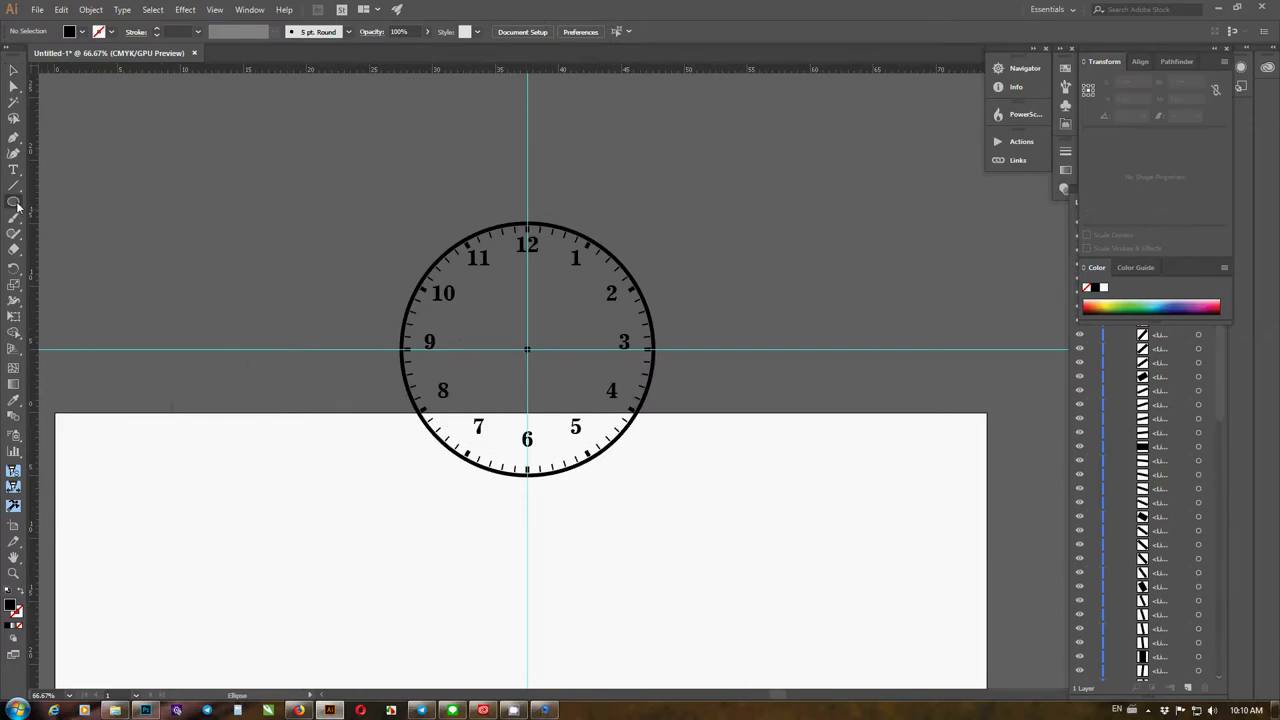
# Start a half clock-hand outline with the Pen tool: from the dial's centre up the vertical guide to below the 12, then the arrowhead's right edge
pyautogui.scroll(2, 547, 350)
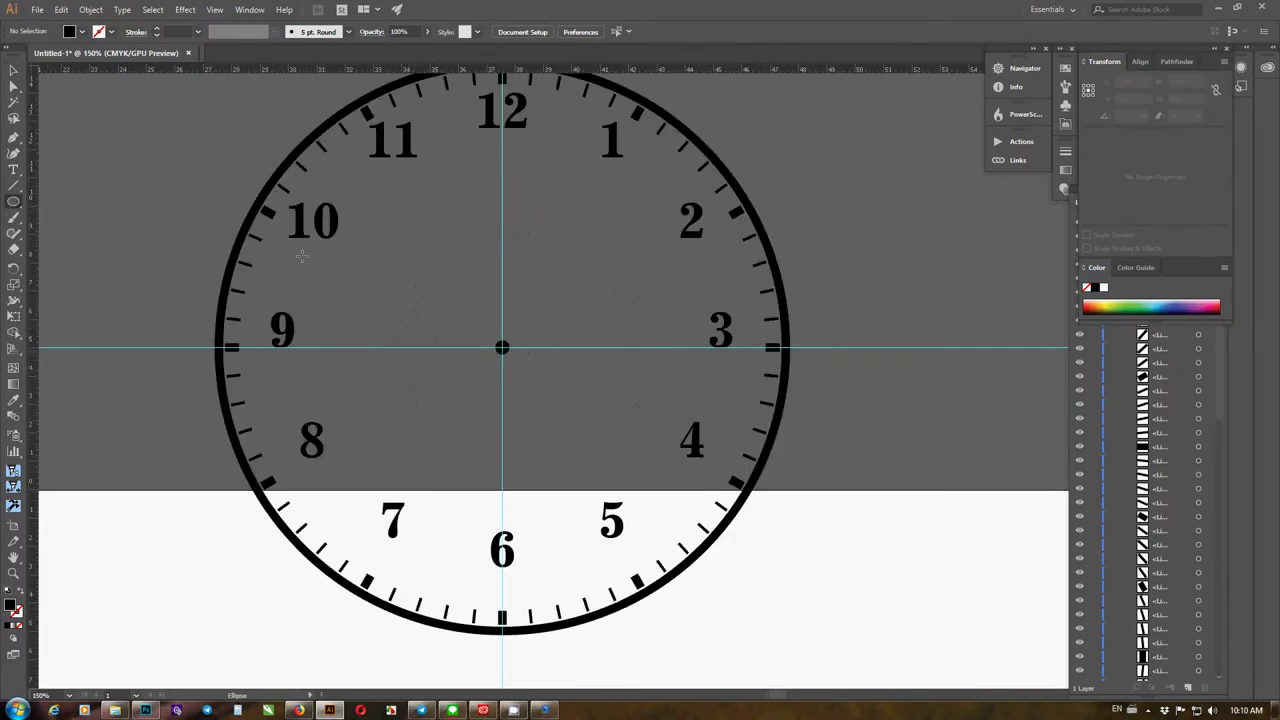
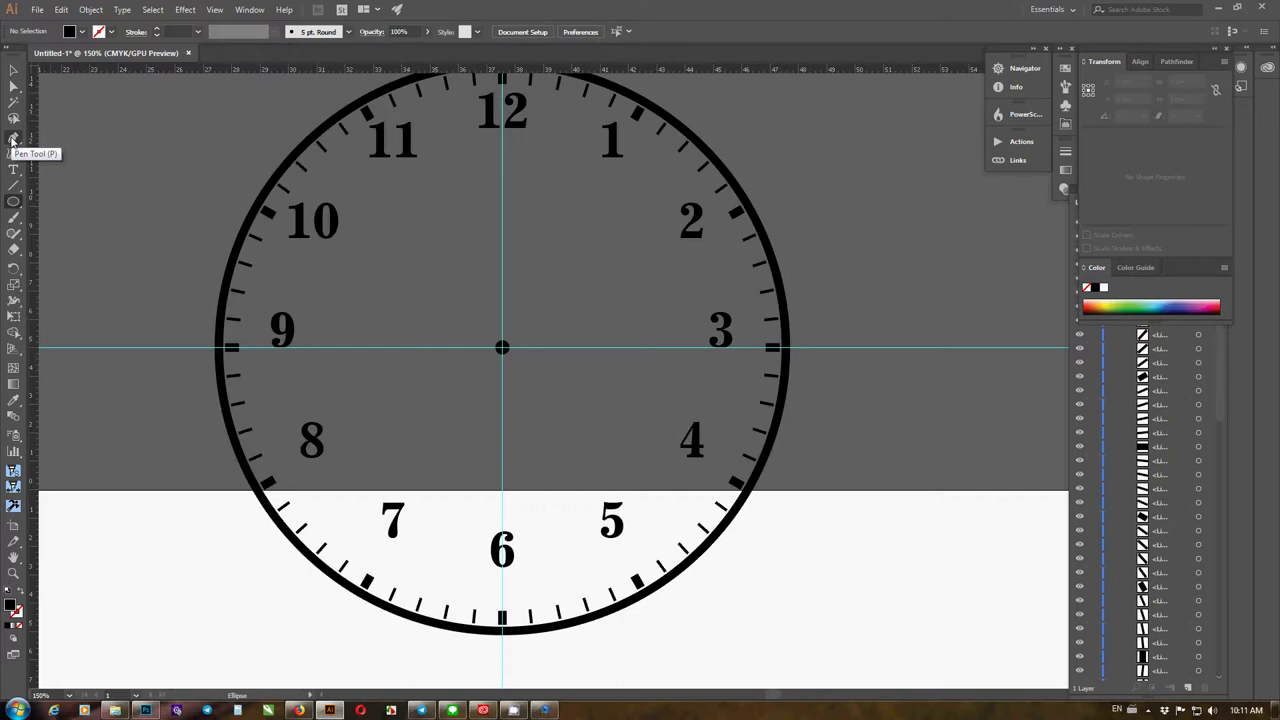
pyautogui.click(13, 139)
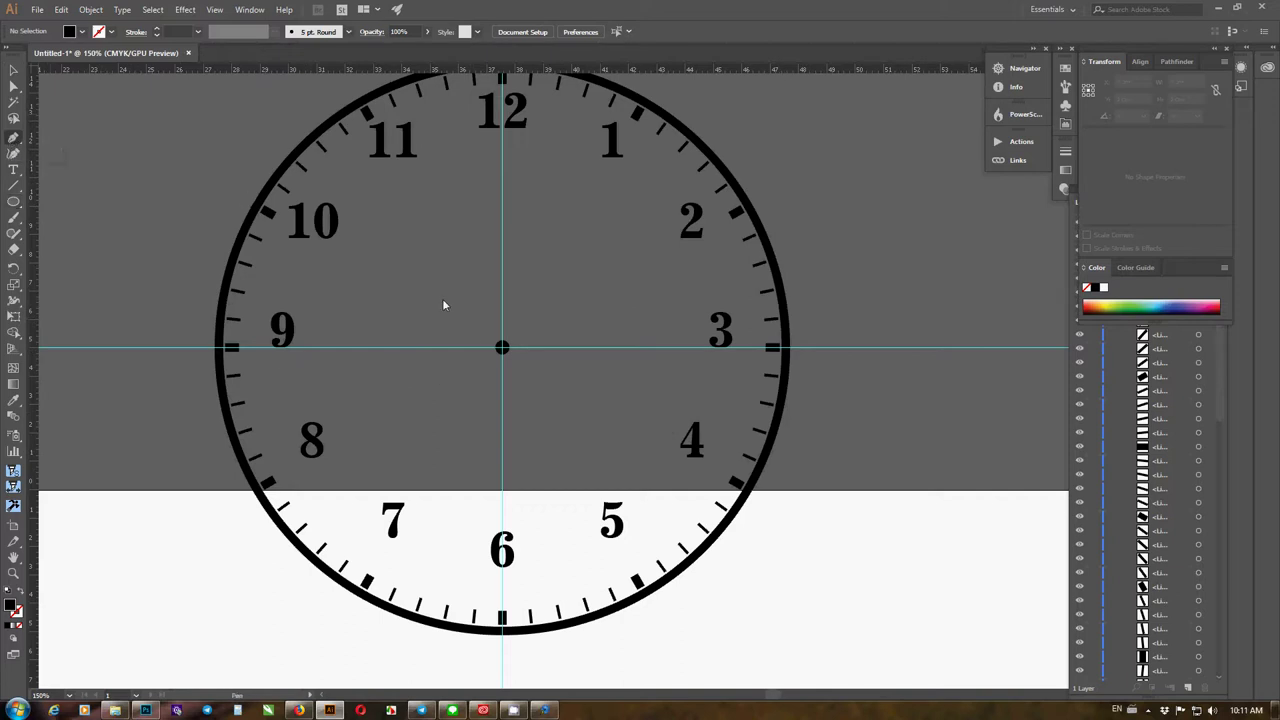
pyautogui.click(502, 348)
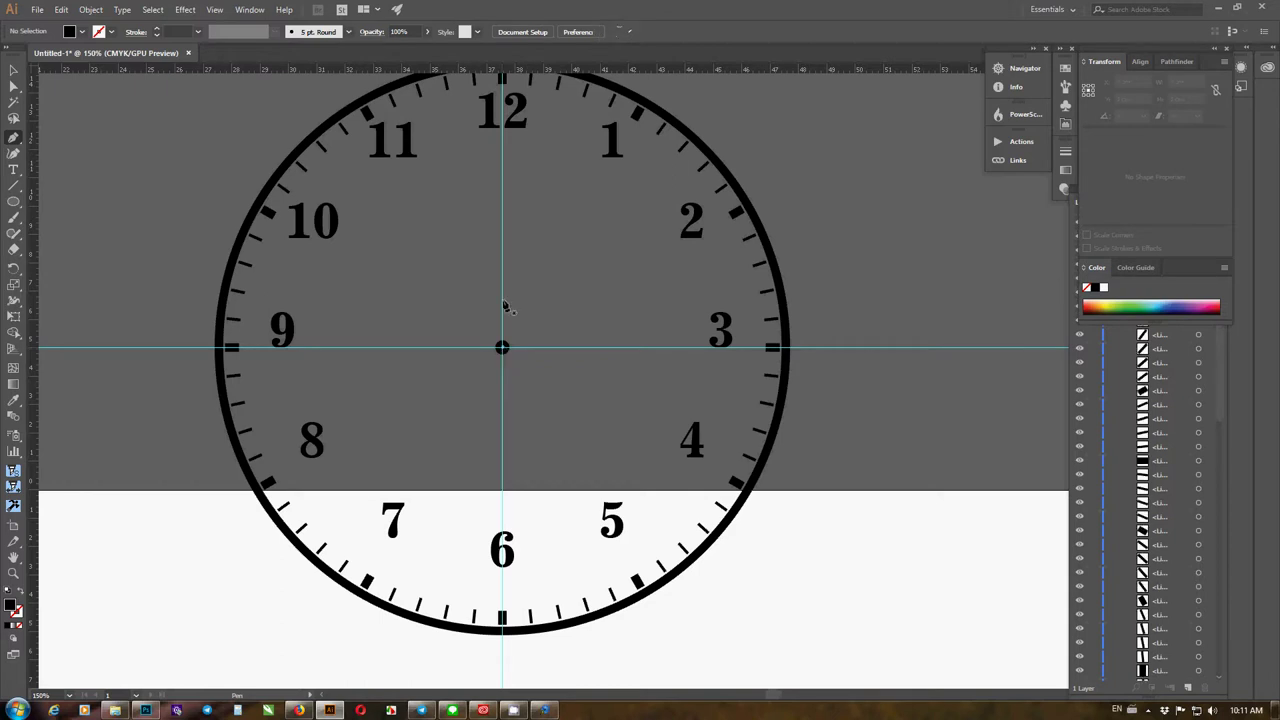
pyautogui.click(503, 150)
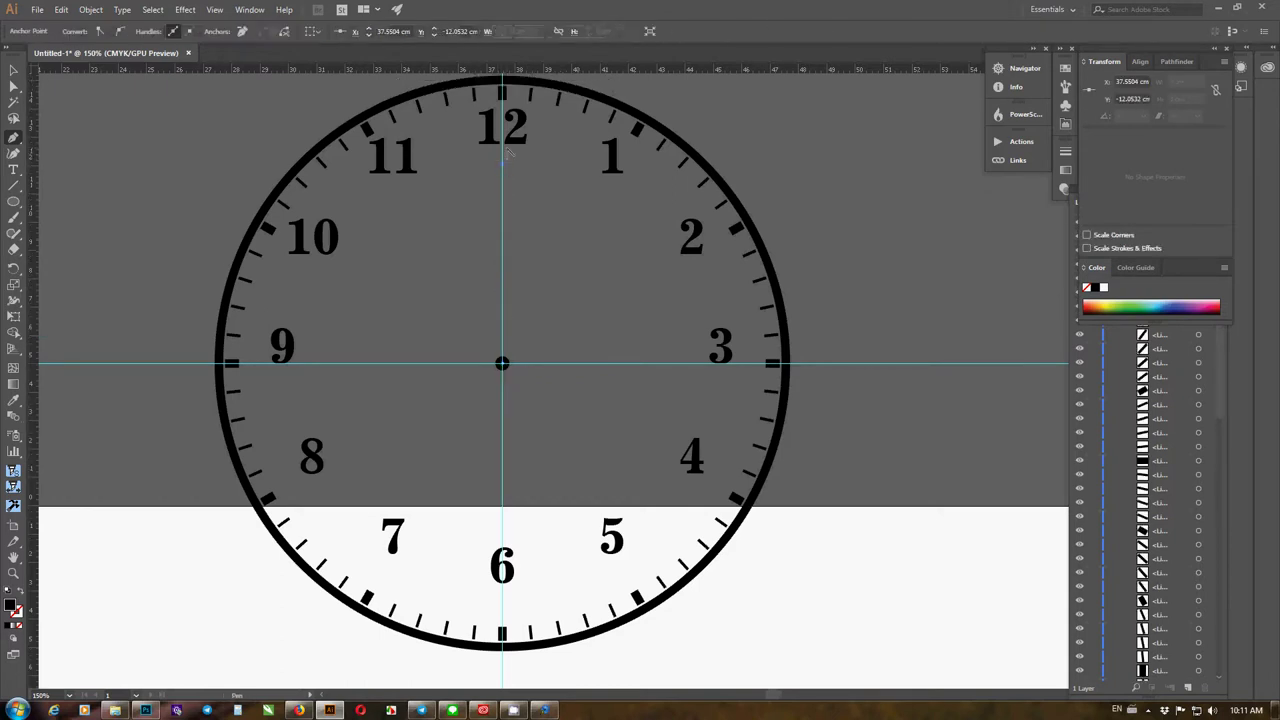
pyautogui.scroll(5, 504, 142)
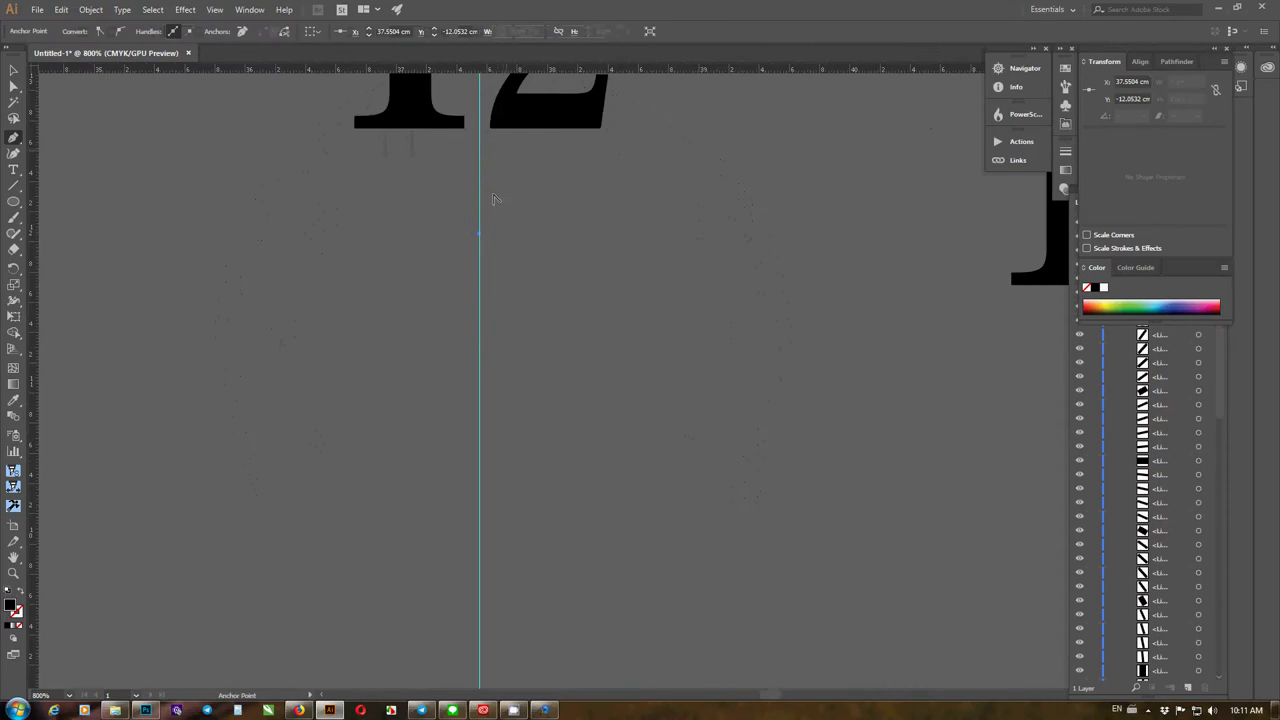
pyautogui.click(500, 289)
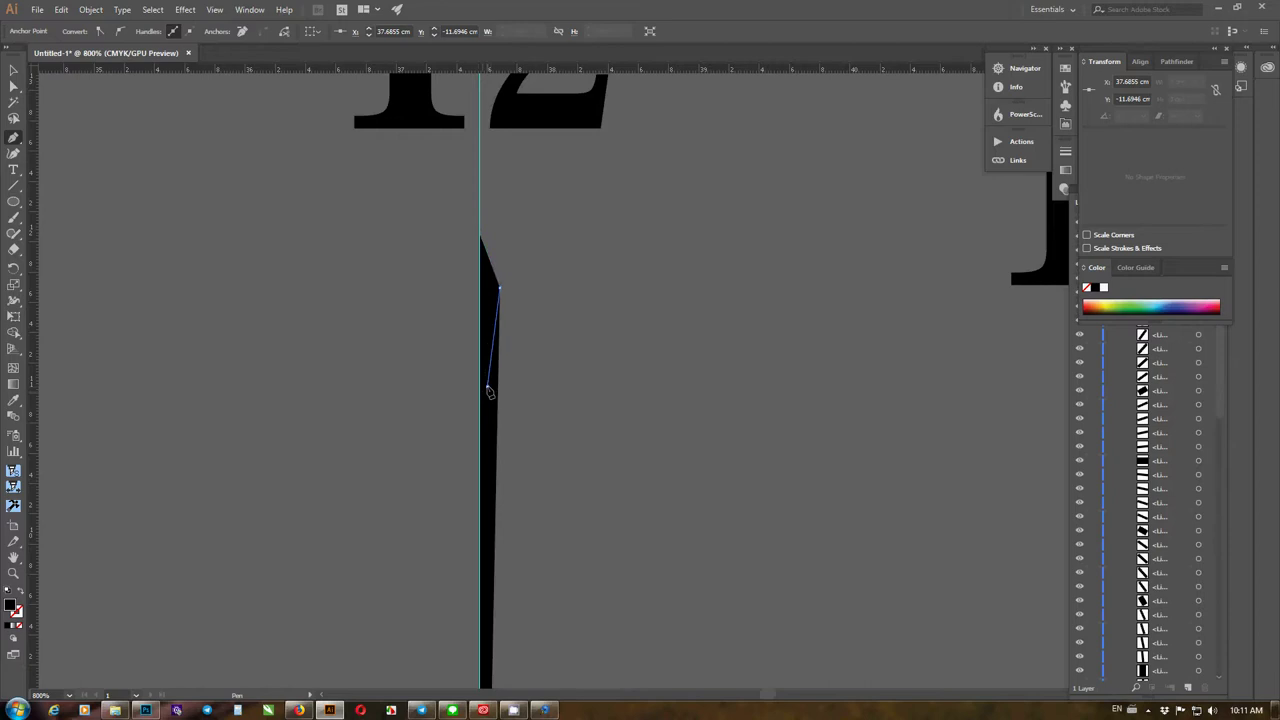
pyautogui.click(487, 388)
# Extend the hand outline down from the arrowhead as a thin tapering shaft ending just right of the dial's centre
pyautogui.moveTo(501, 481); pyautogui.dragTo(526, 163)
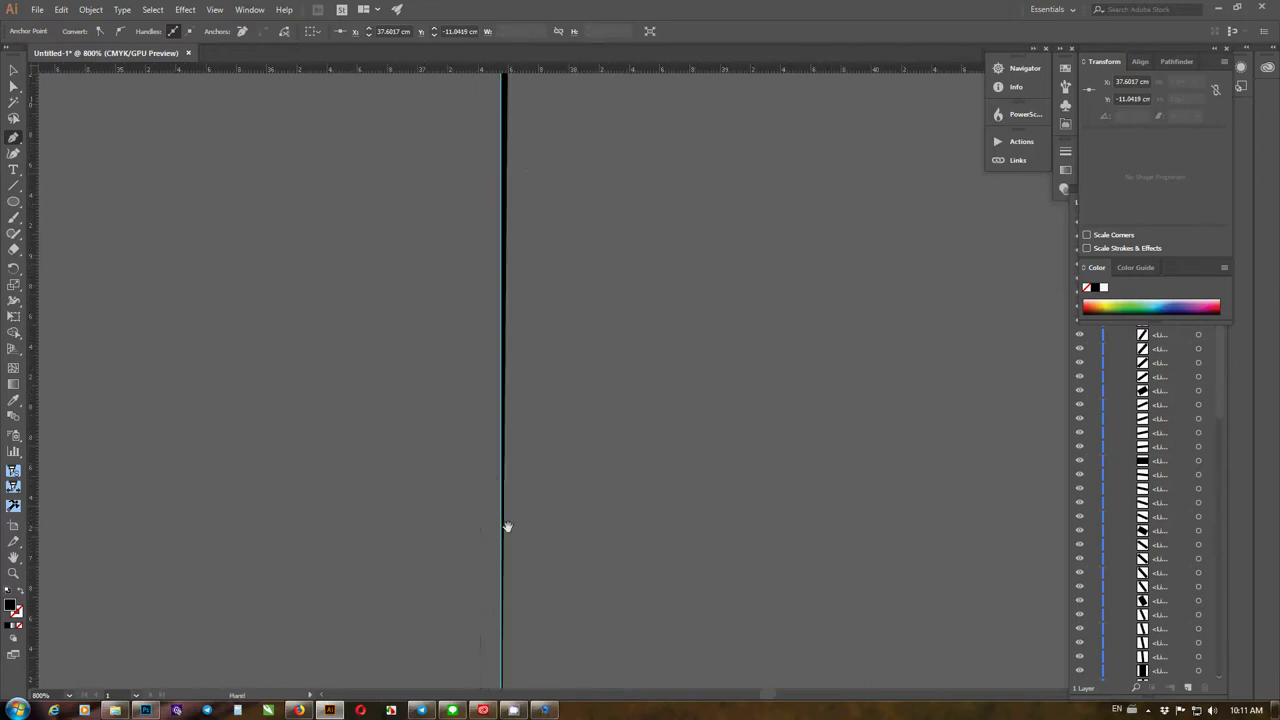
pyautogui.moveTo(509, 526); pyautogui.dragTo(513, 201)
pyautogui.scroll(8, 508, 488)
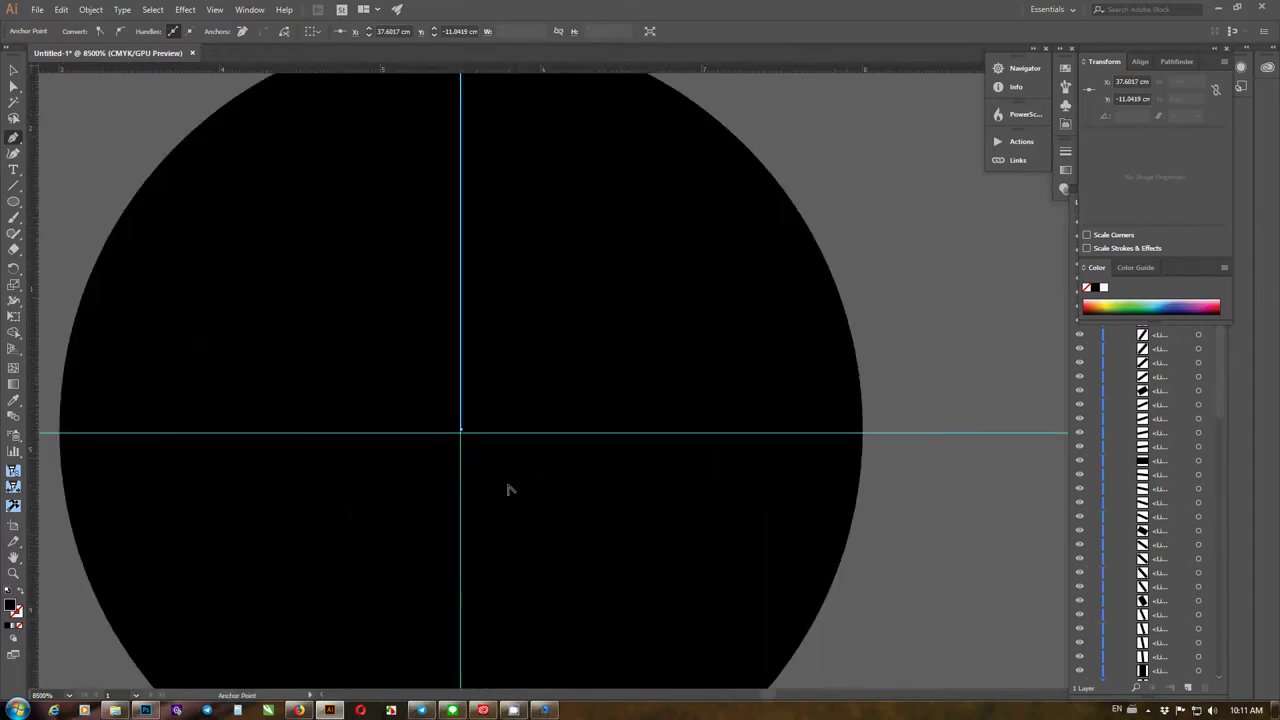
pyautogui.click(462, 432)
pyautogui.scroll(-7, 462, 432)
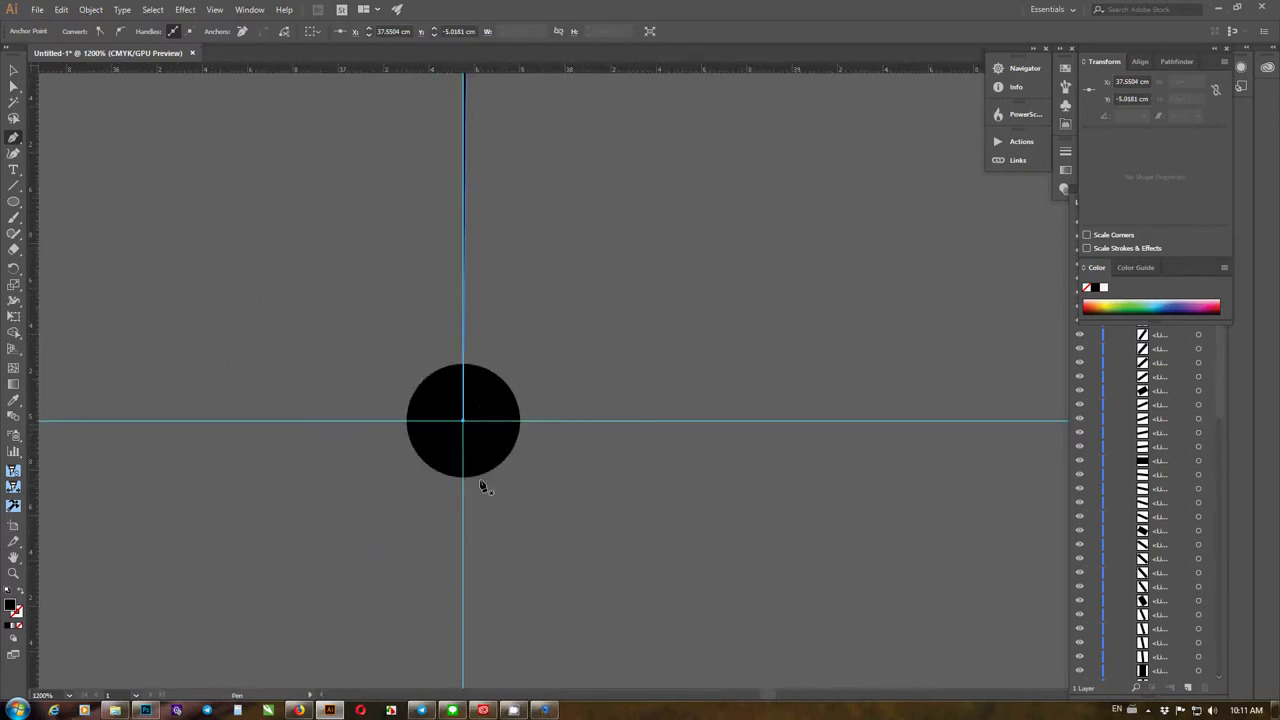
pyautogui.click(470, 430)
pyautogui.scroll(7, 470, 430)
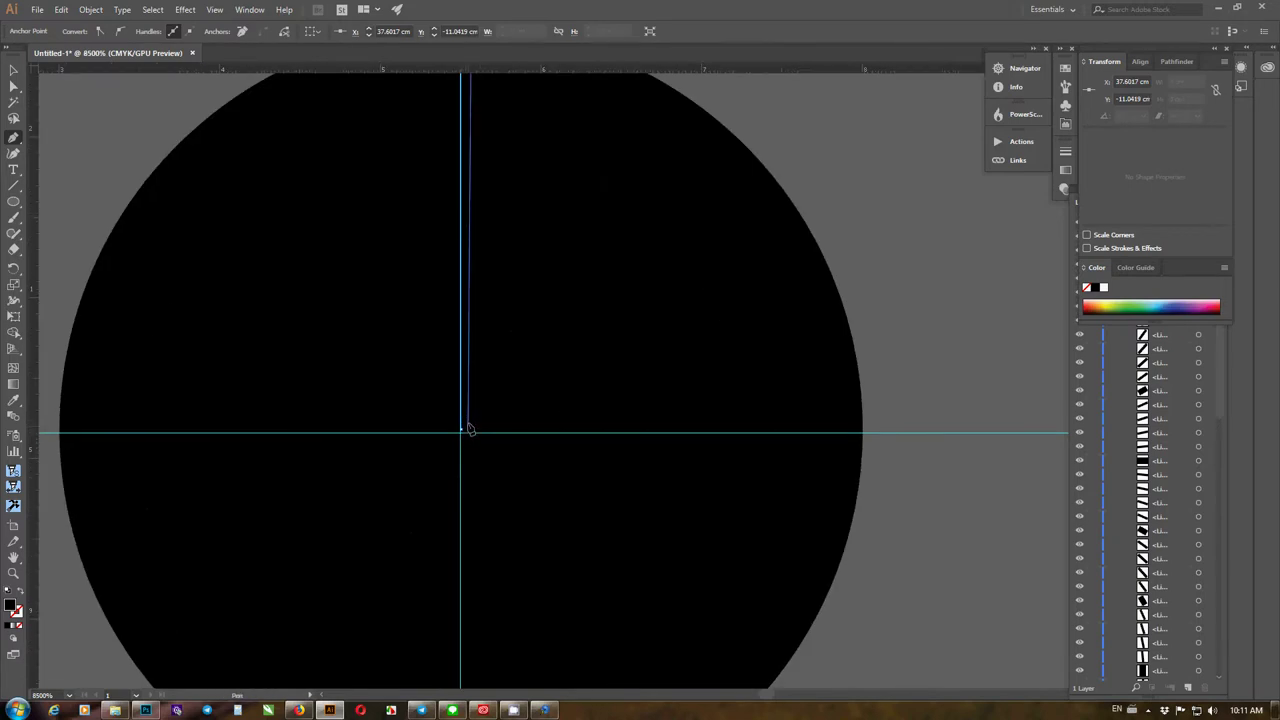
pyautogui.scroll(-7, 470, 430)
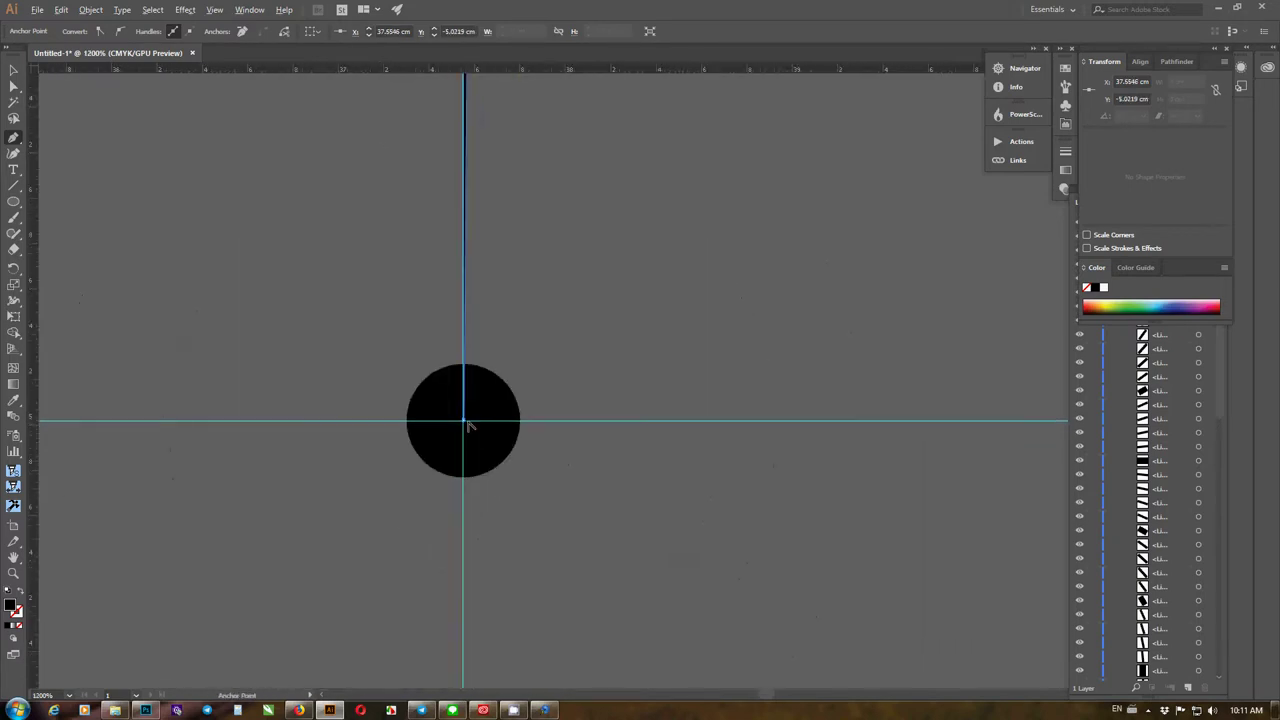
# Add a half pointed tail below the centre dot, ending on the vertical guide, and close the outline at the dial's centre
pyautogui.click(492, 536)
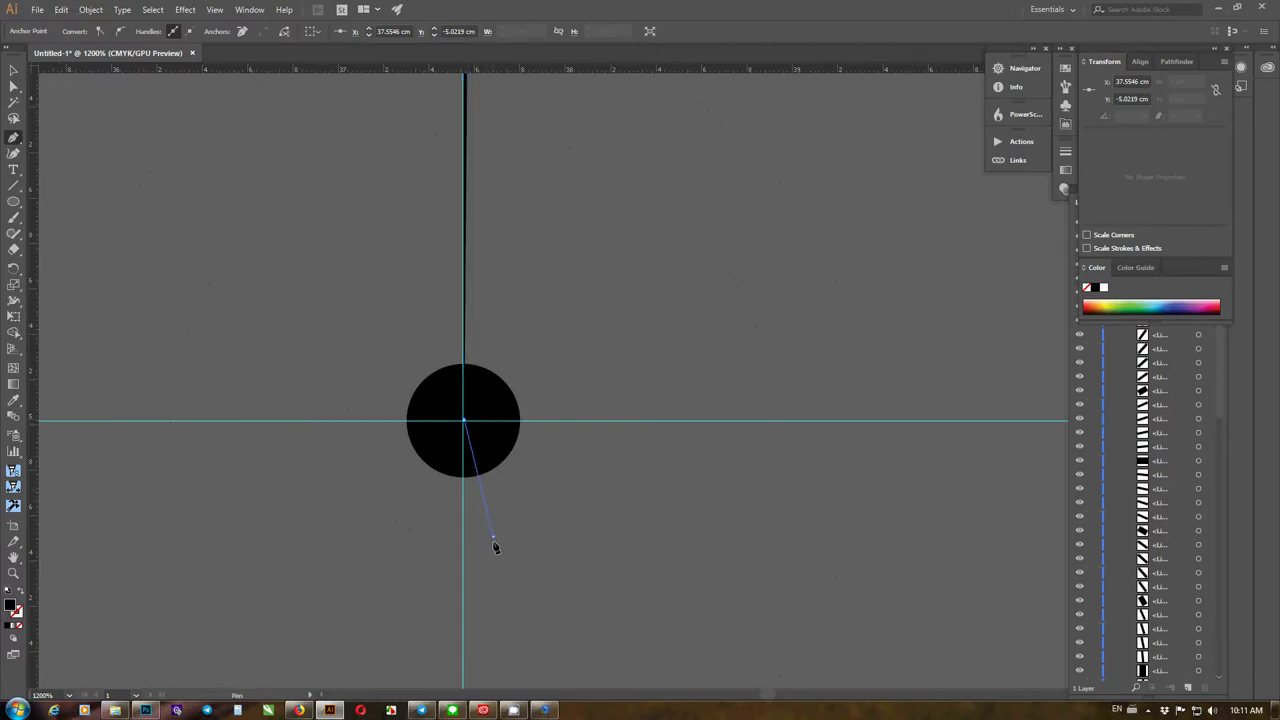
pyautogui.click(465, 585)
pyautogui.scroll(8, 463, 425)
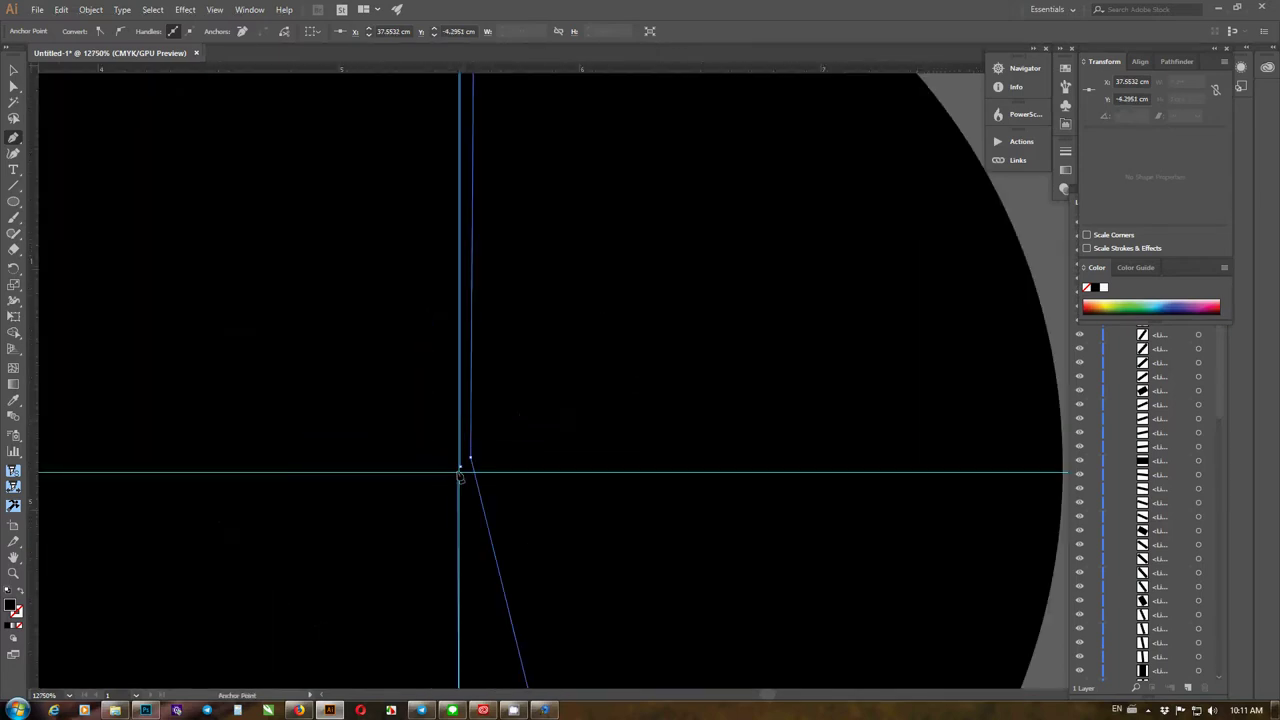
pyautogui.scroll(-8, 462, 472)
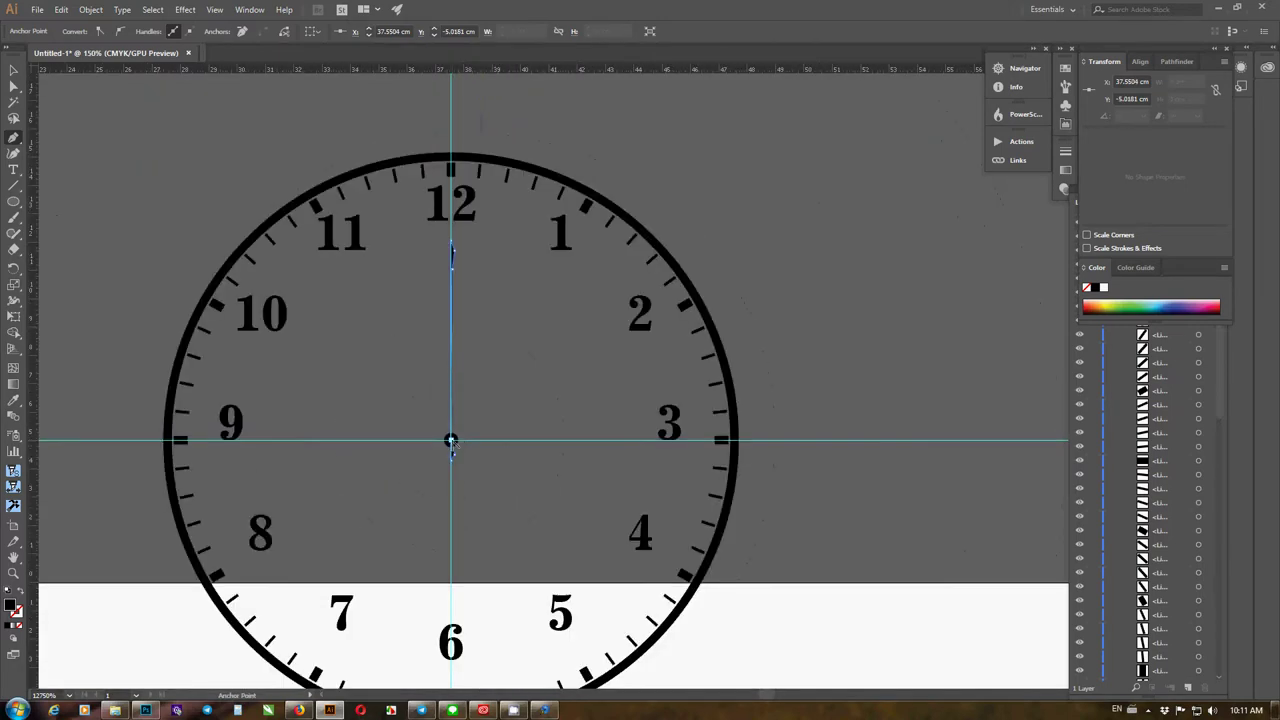
# Try to paste a copy of the half hand in front and reflect it across the vertical axis
pyautogui.click(14, 71)
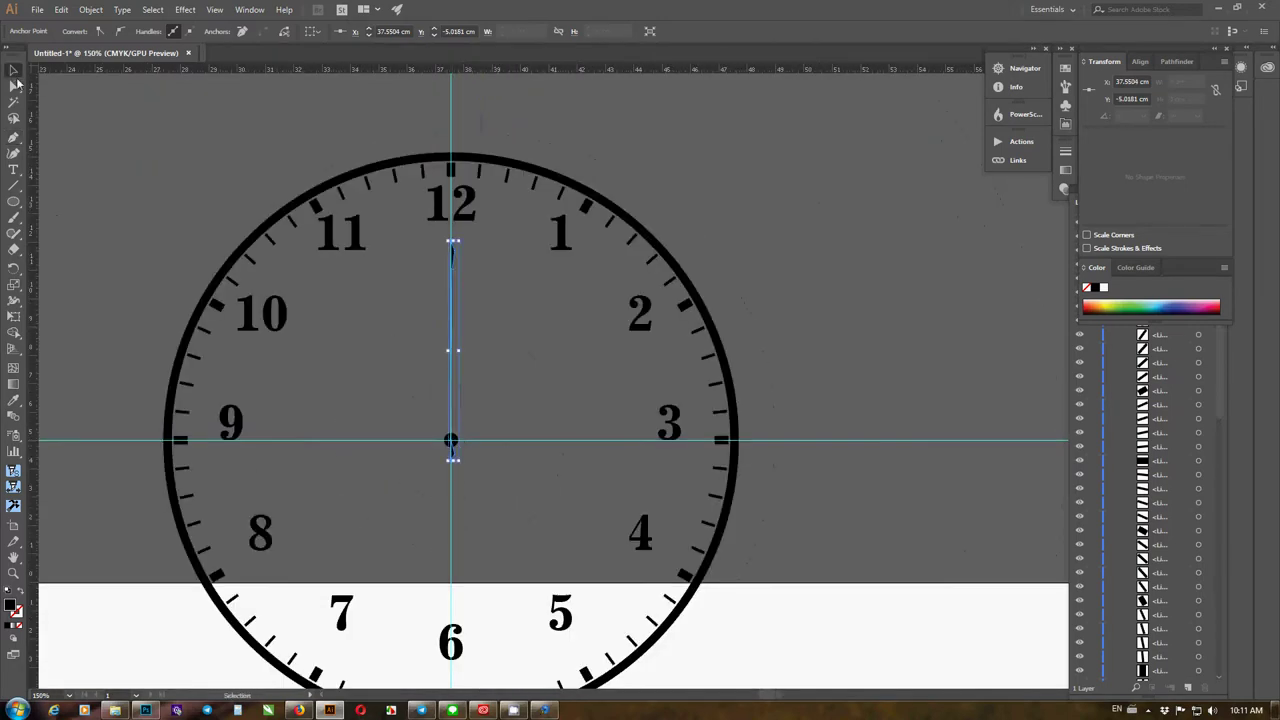
pyautogui.scroll(4, 450, 316)
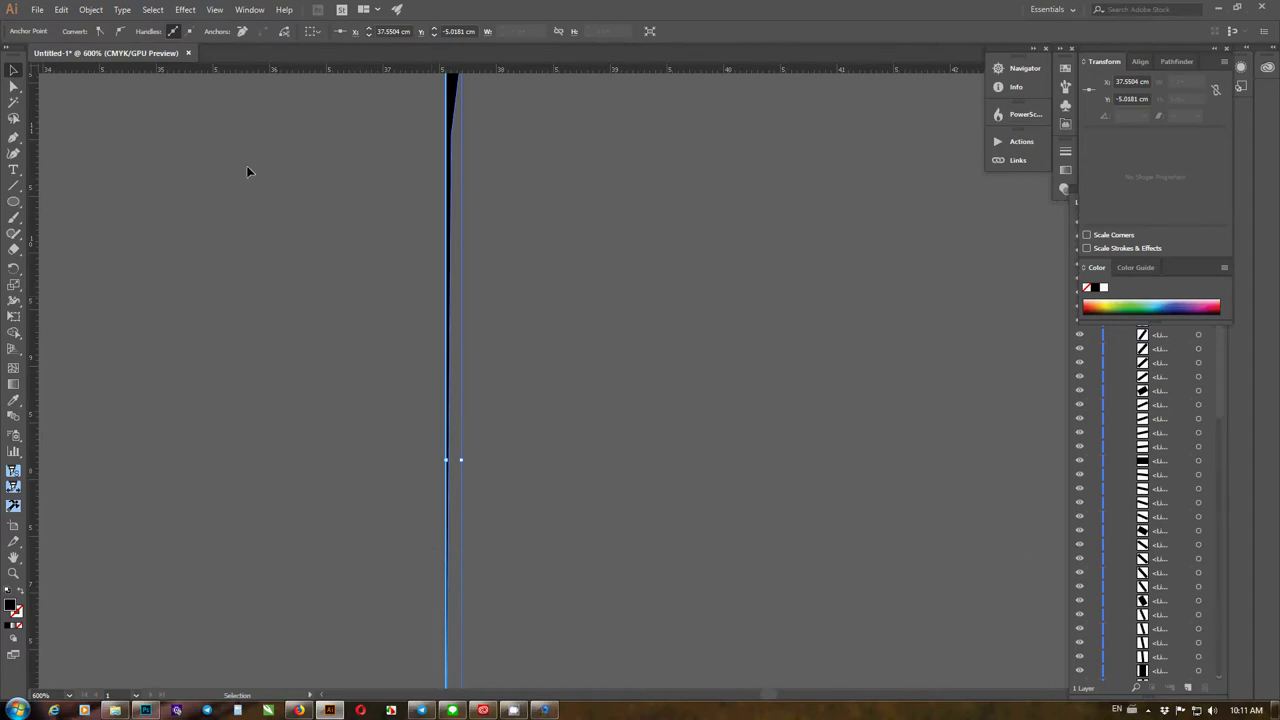
pyautogui.scroll(-3, 486, 266)
pyautogui.scroll(2, 478, 220)
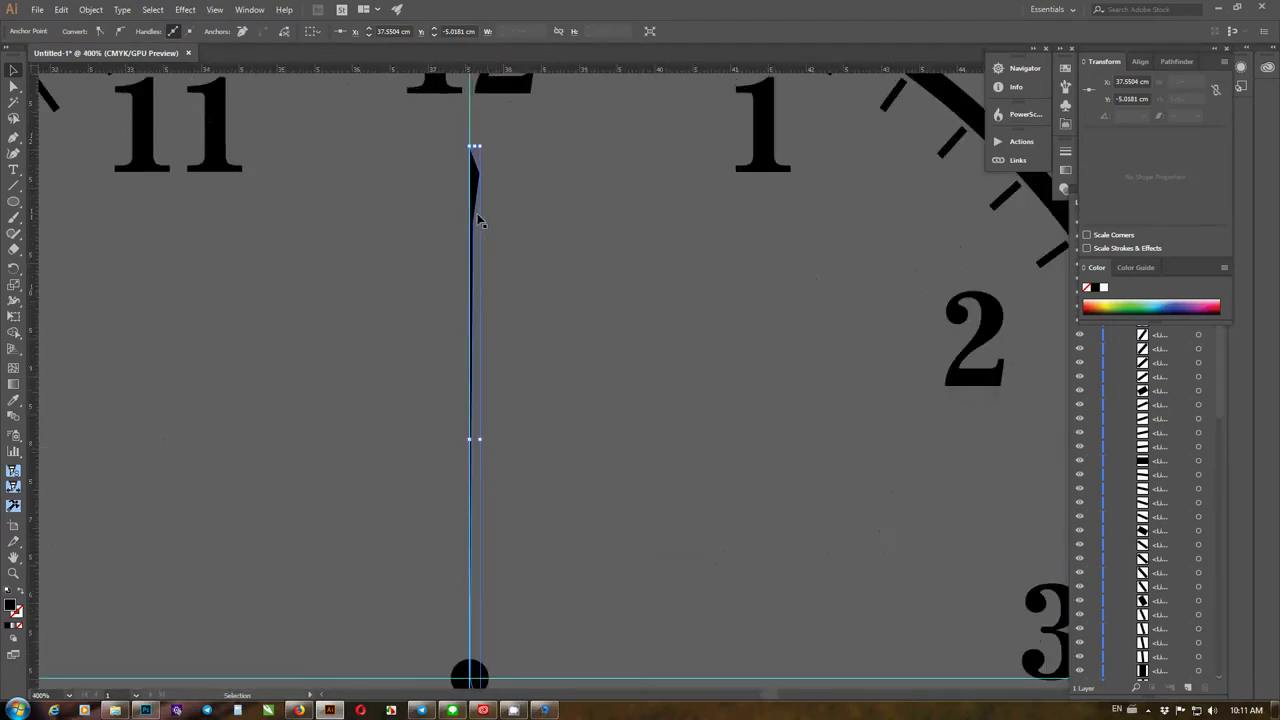
pyautogui.press('a')
pyautogui.press('v')
pyautogui.rightClick(477, 190)
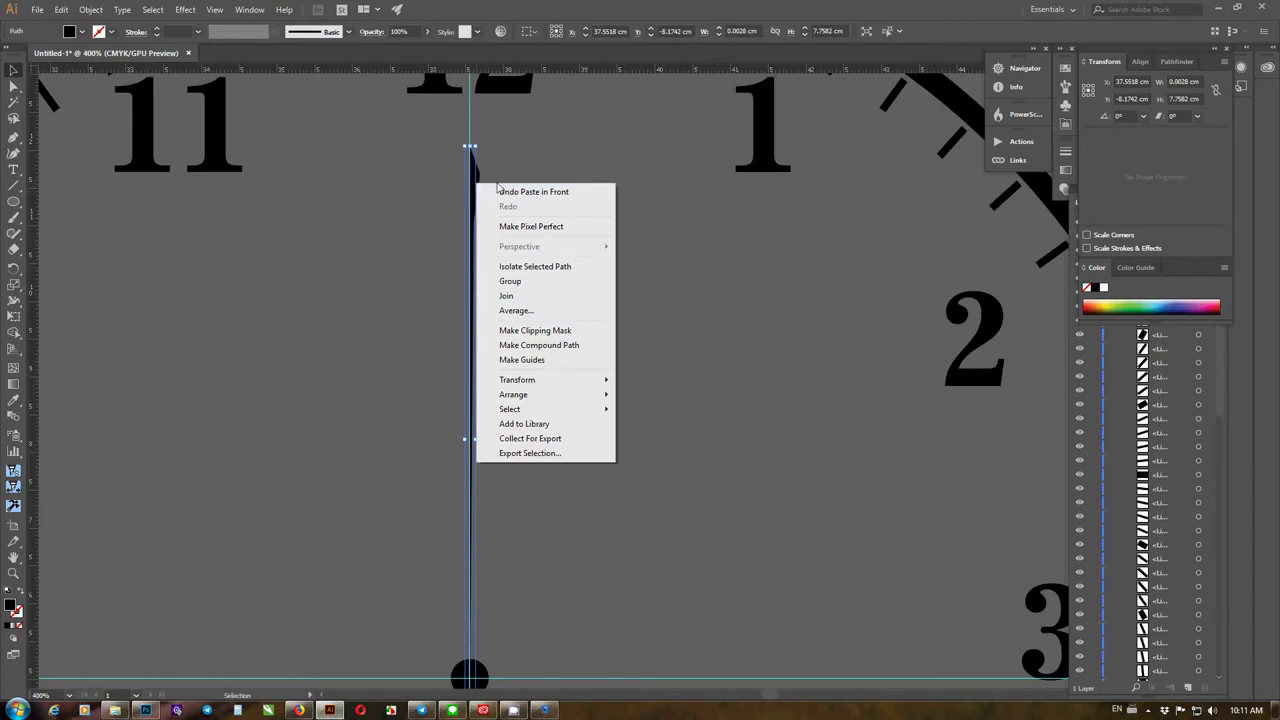
pyautogui.moveTo(600, 380)
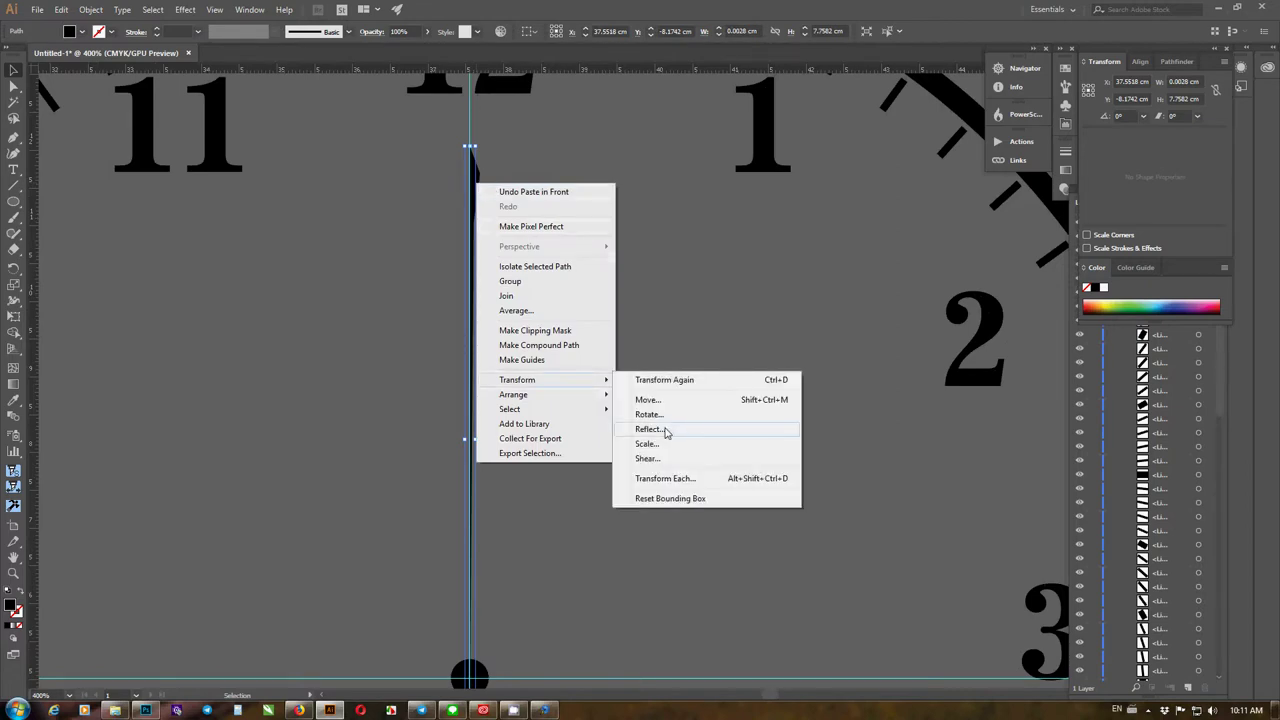
pyautogui.click(649, 429)
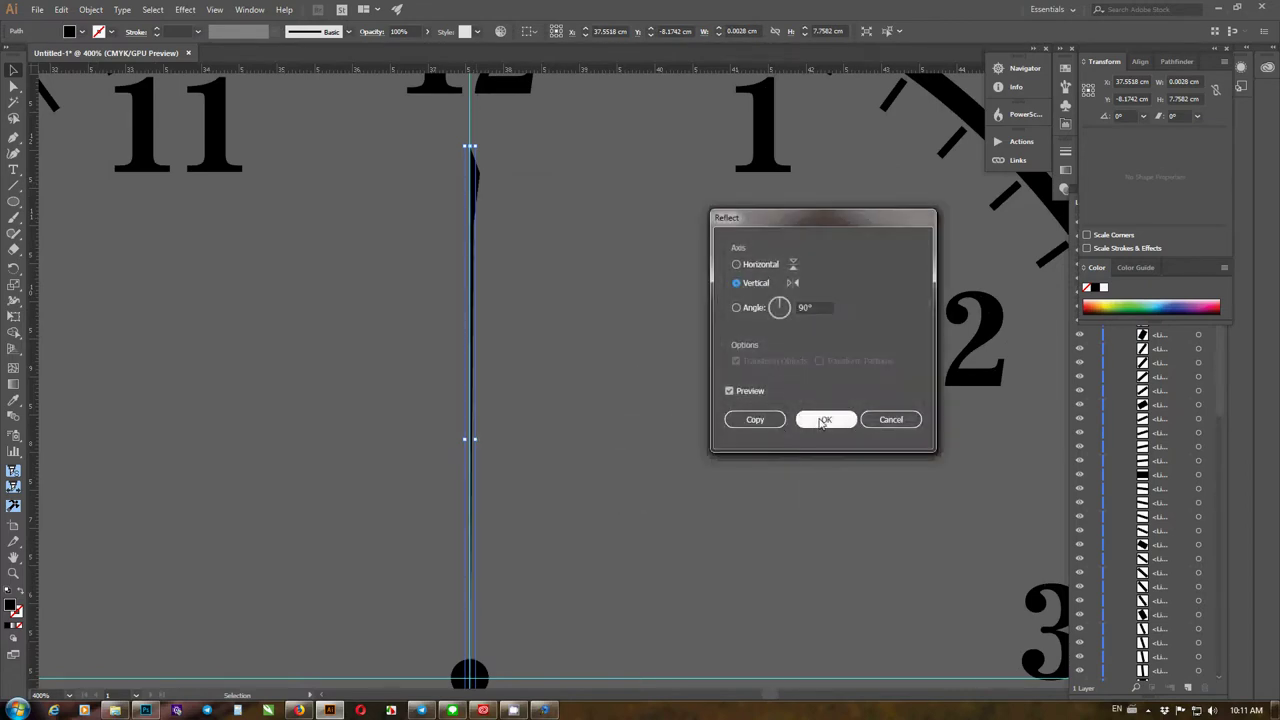
pyautogui.click(823, 421)
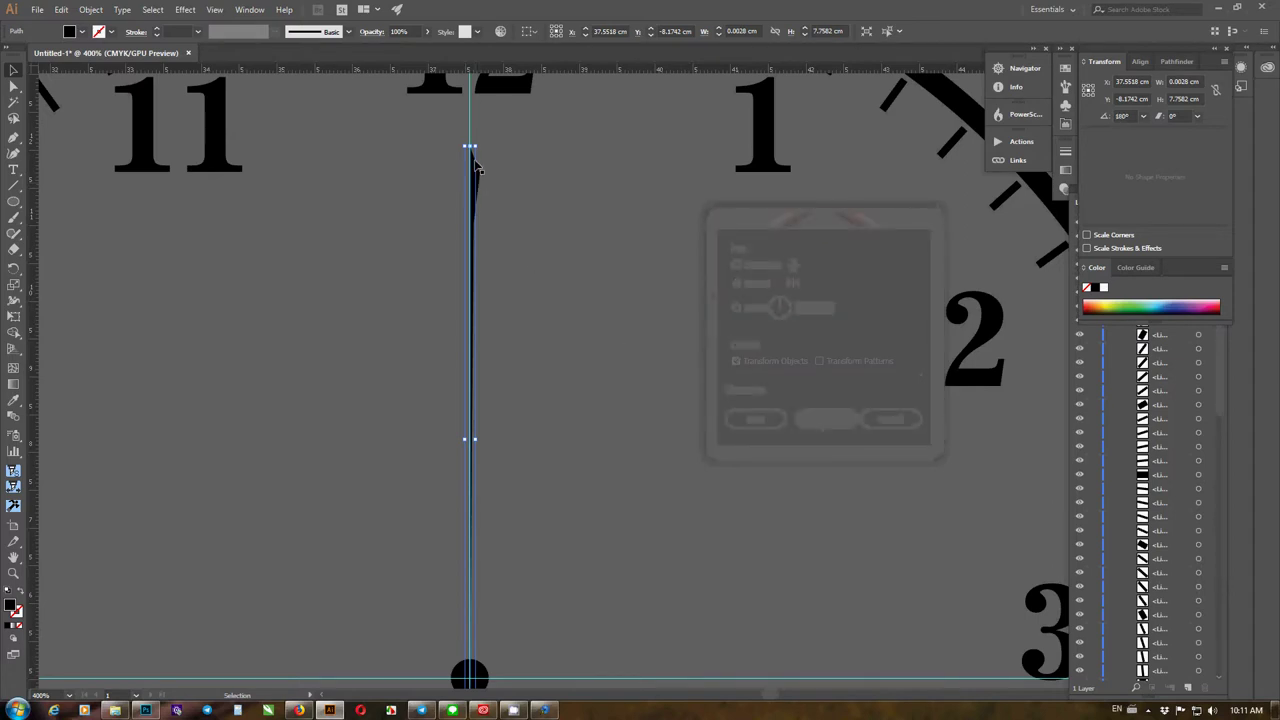
pyautogui.hotkey('ctrl', '+')
pyautogui.scroll(3, 468, 205)
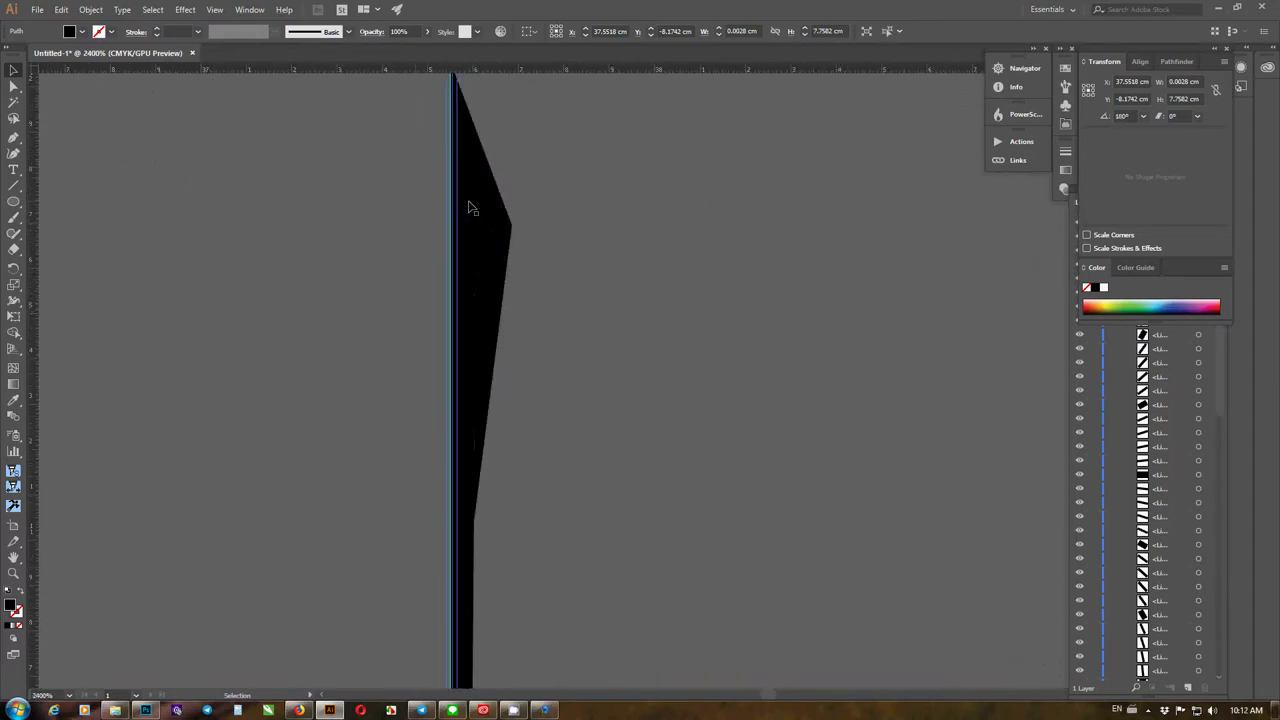
pyautogui.scroll(-3, 468, 207)
pyautogui.click(534, 177)
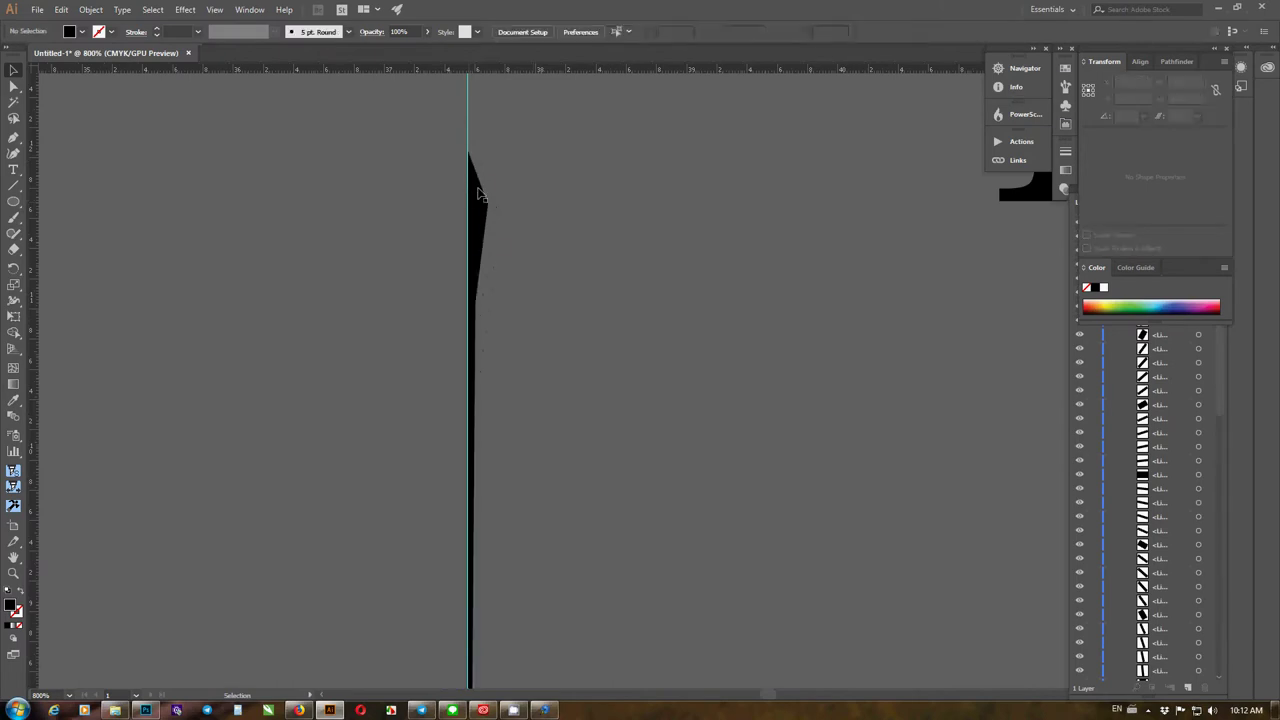
# Select the whole half hand, paste a copy in front and reflect the copy across the vertical axis
pyautogui.click(479, 193)
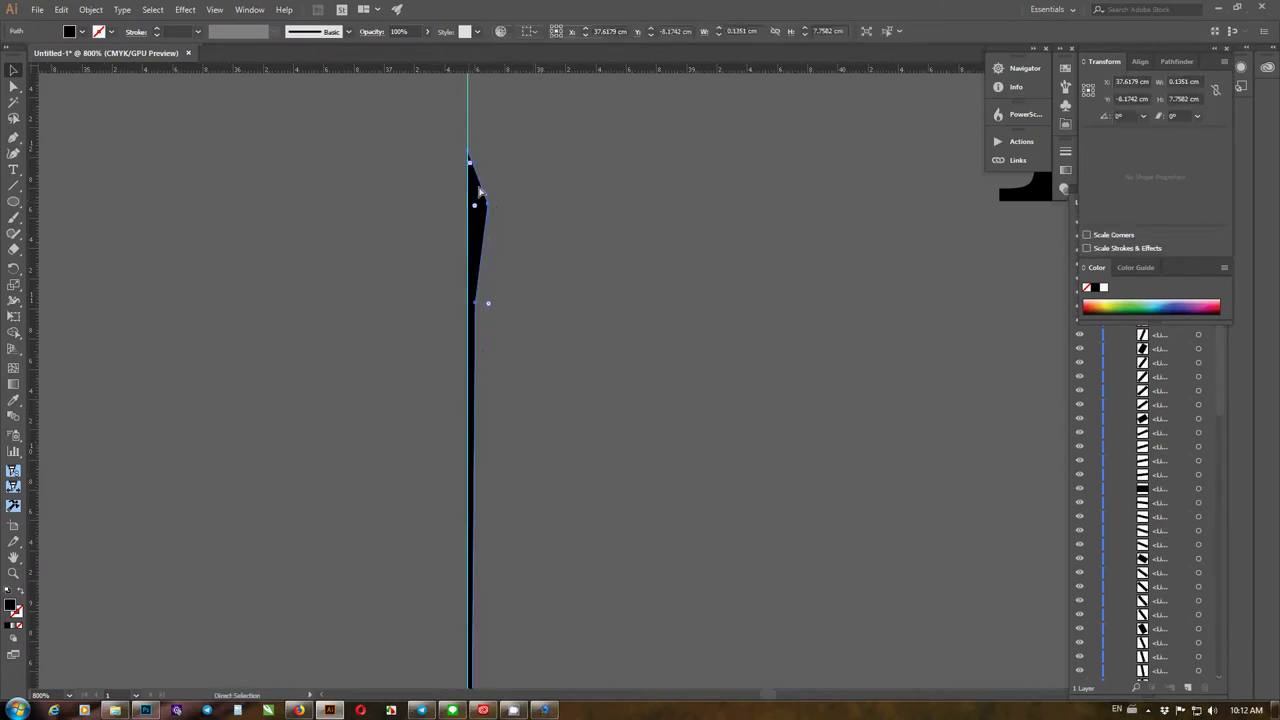
pyautogui.rightClick(479, 193)
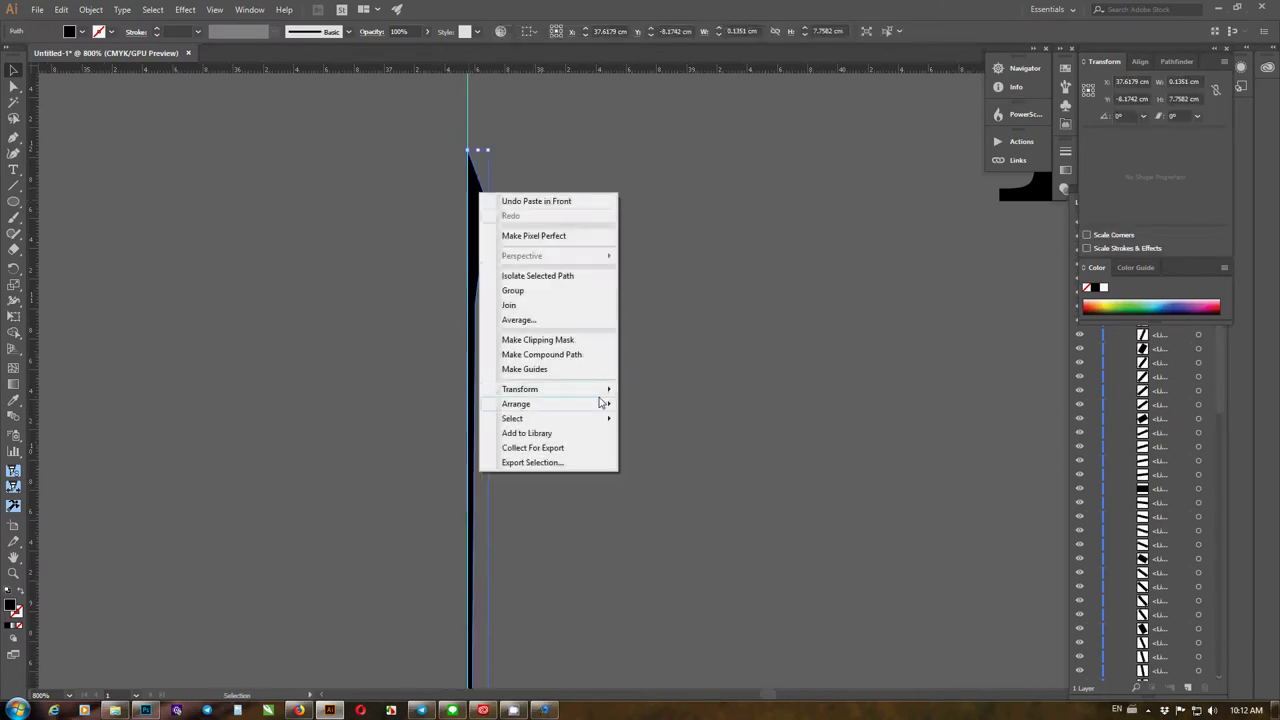
pyautogui.moveTo(607, 392)
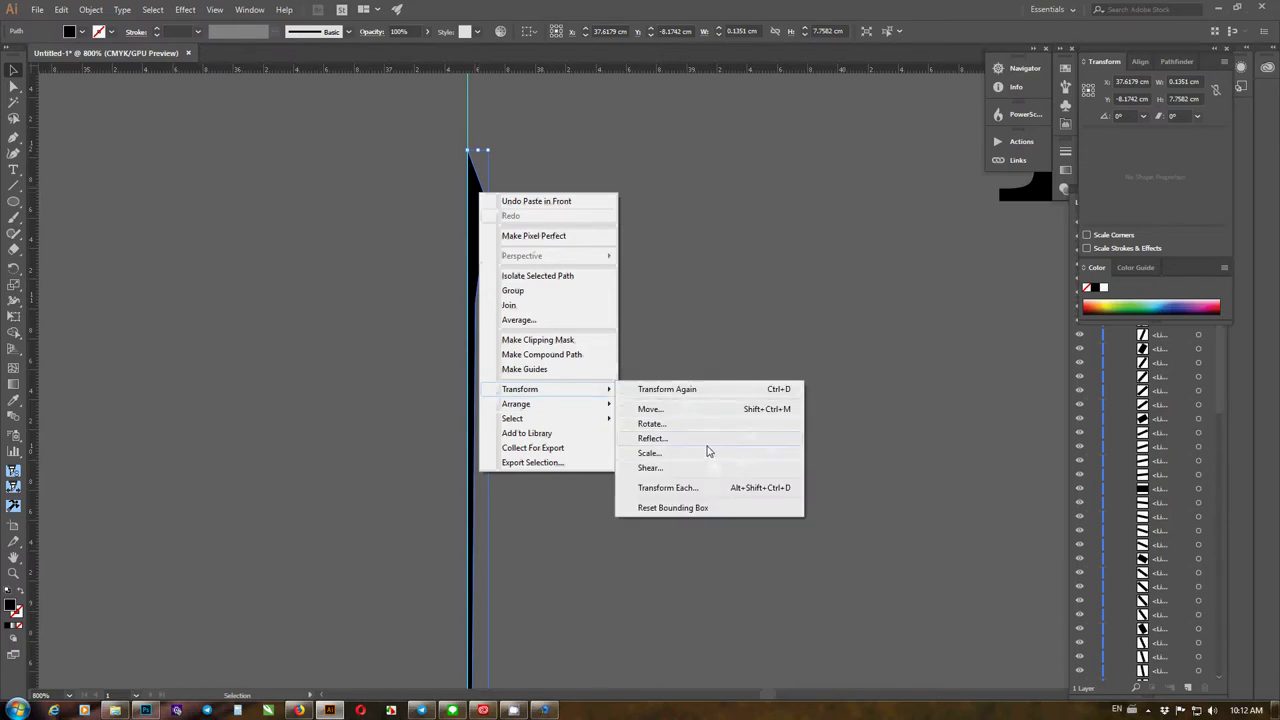
pyautogui.click(710, 439)
pyautogui.click(826, 419)
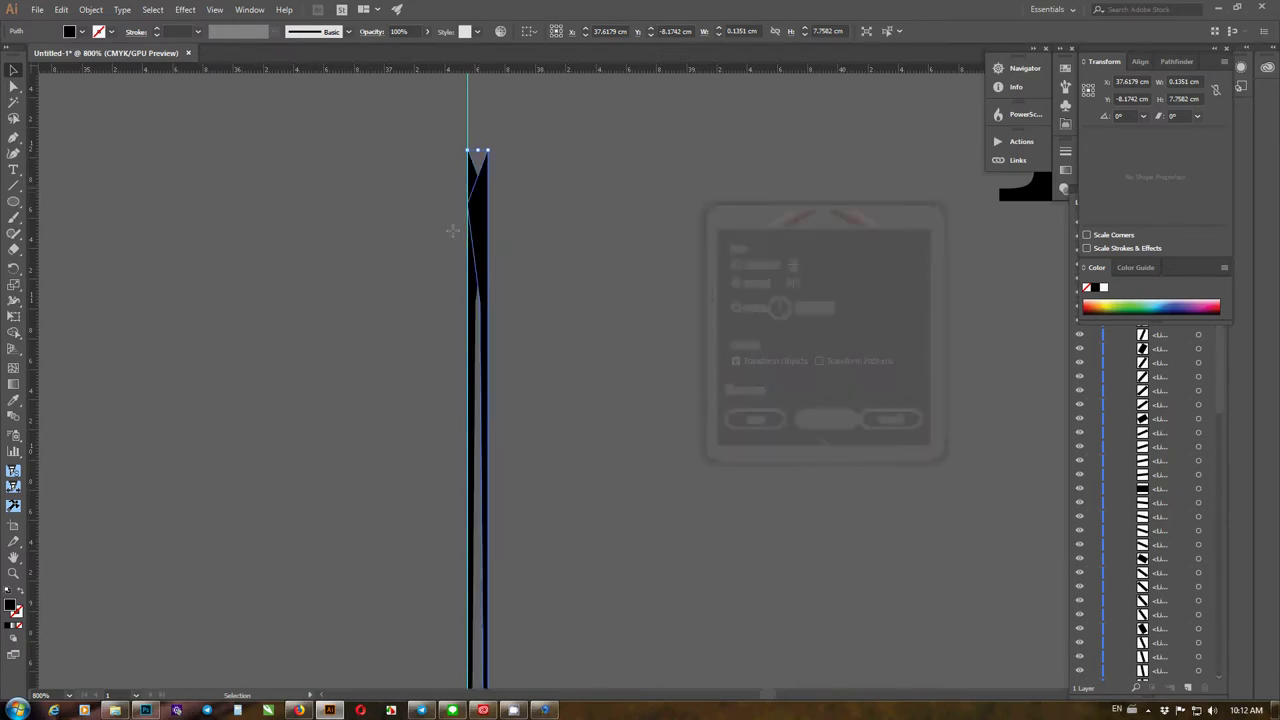
# Move the reflected half to the left side of the vertical guide to complete the symmetrical hand
pyautogui.scroll(3, 466, 180)
pyautogui.scroll(-1, 524, 240)
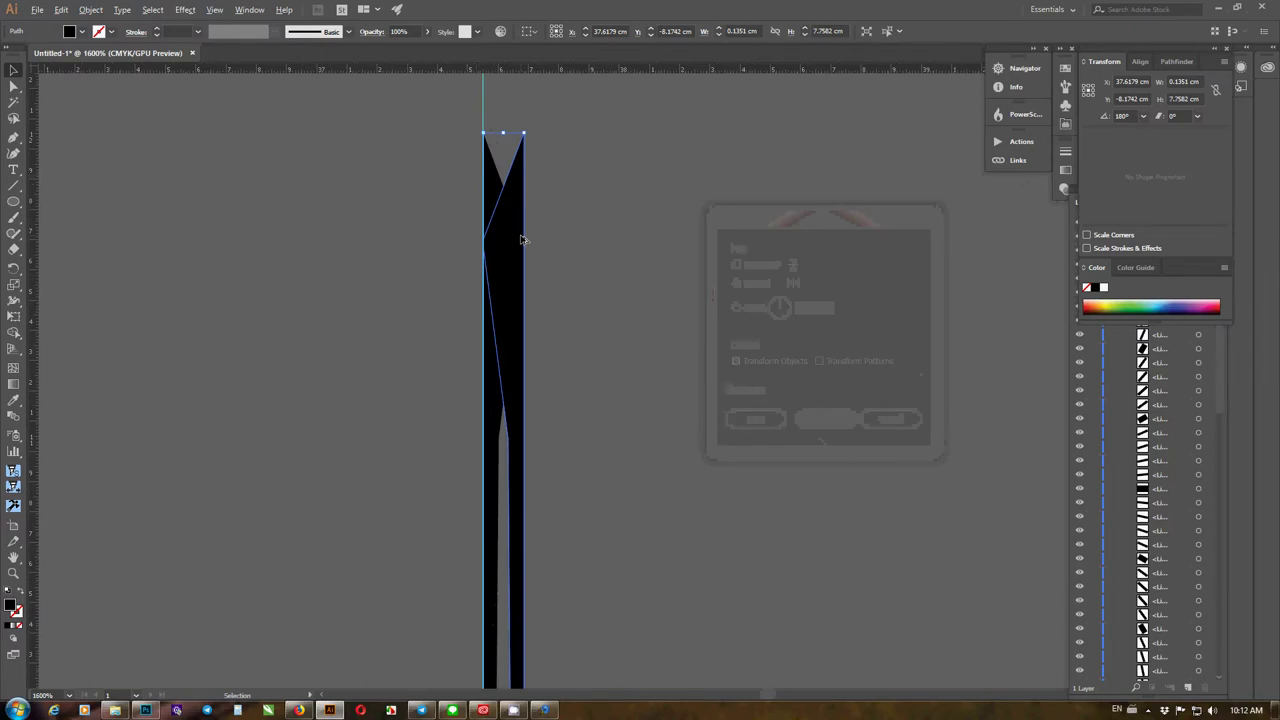
pyautogui.moveTo(518, 240); pyautogui.dragTo(482, 216)
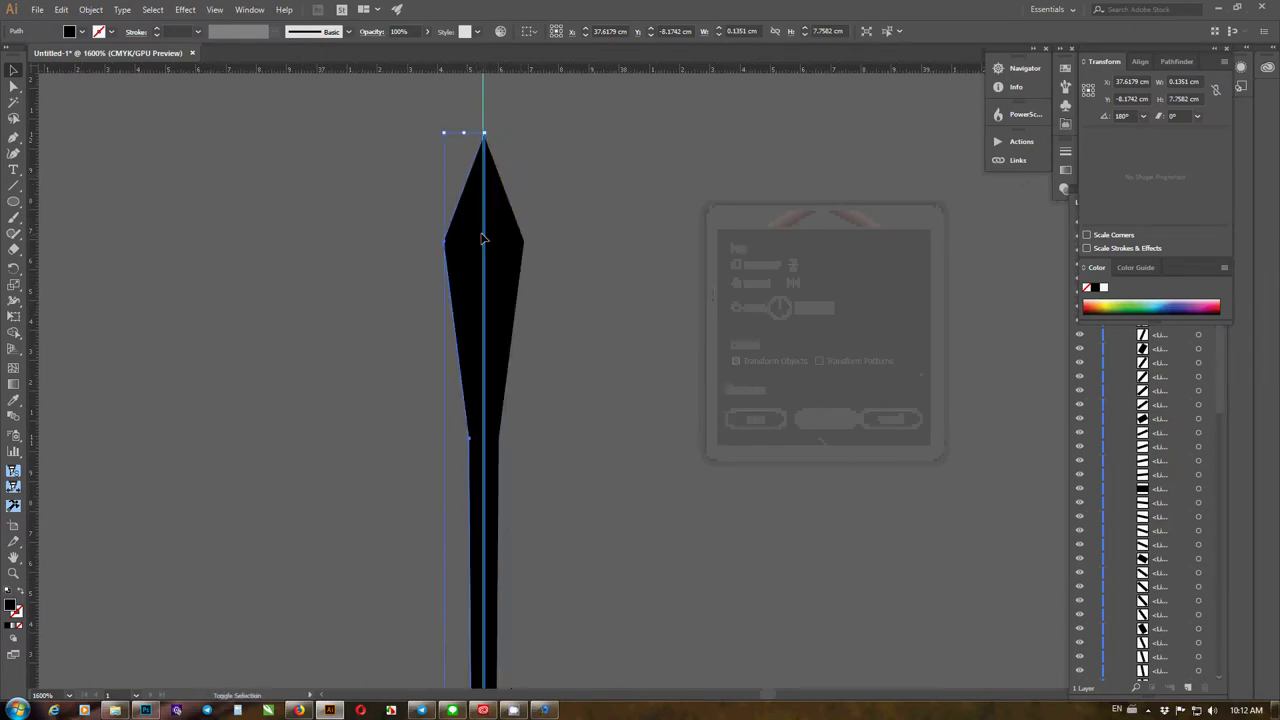
# Align the reflected half's straight edge precisely with the vertical guide and inspect the join at the tip and tail
pyautogui.scroll(3, 481, 150)
pyautogui.scroll(-1, 466, 276)
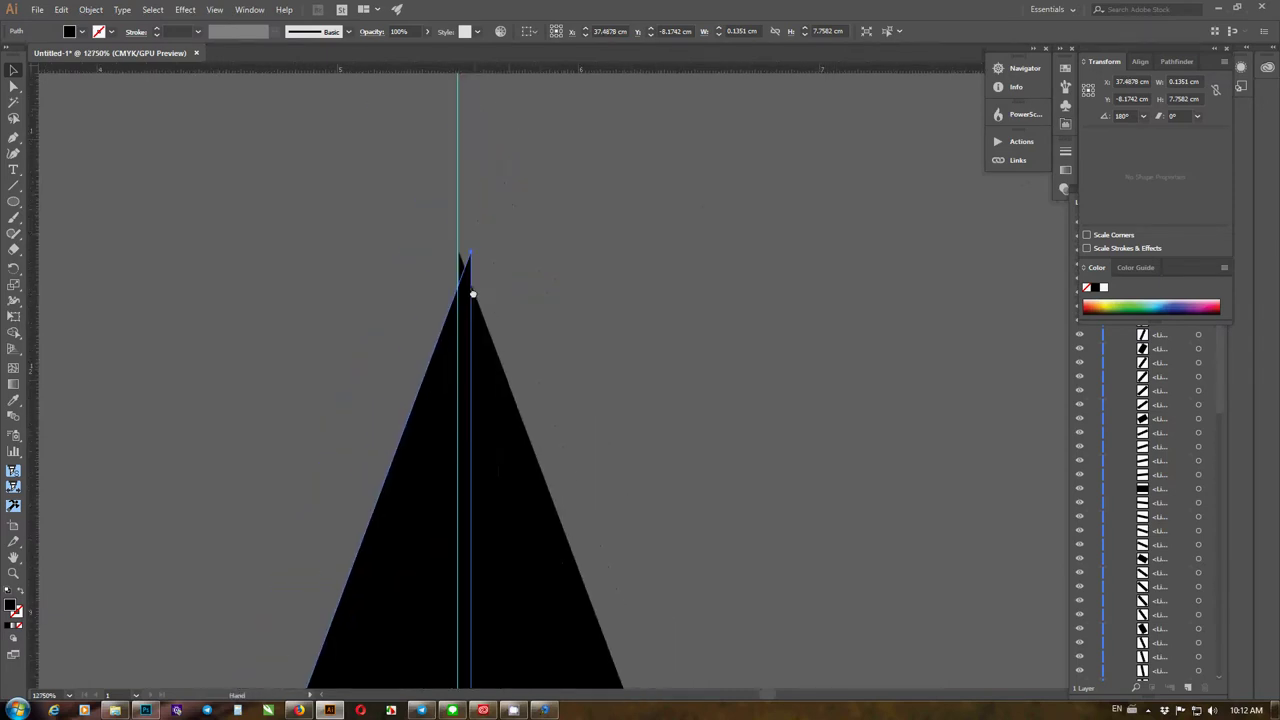
pyautogui.scroll(2, 466, 276)
pyautogui.scroll(-1, 509, 280)
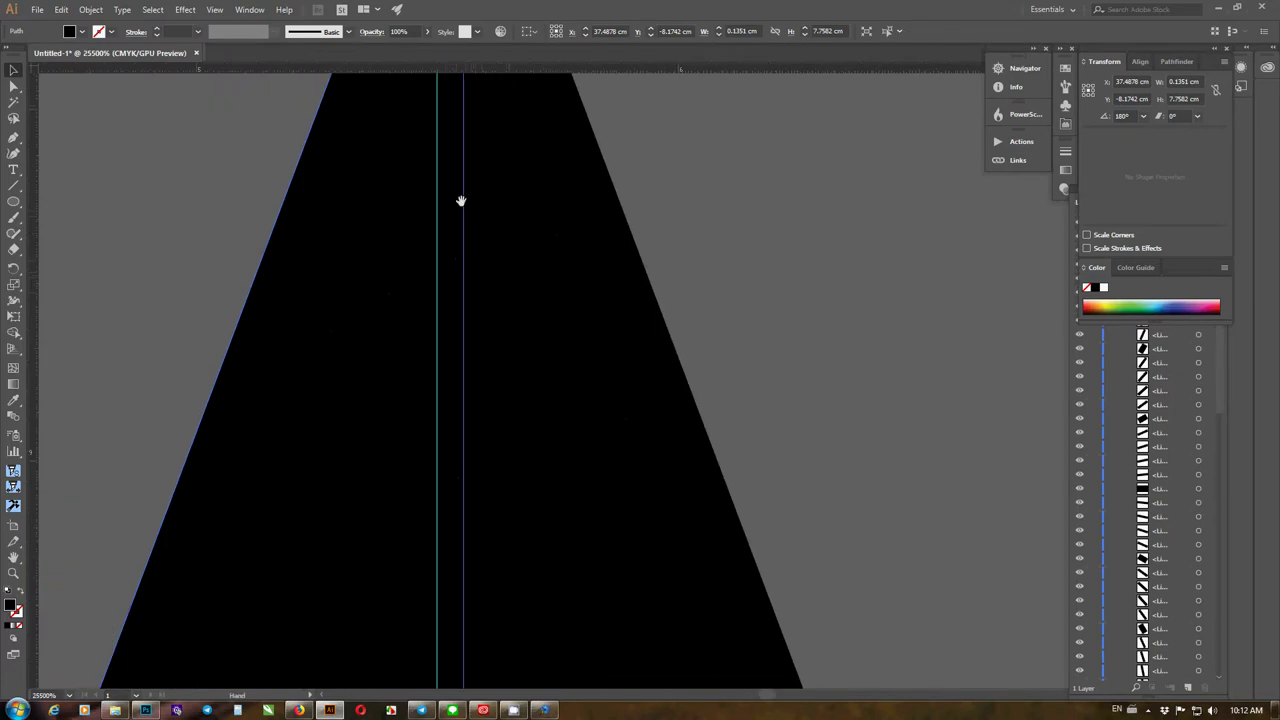
pyautogui.moveTo(494, 262); pyautogui.dragTo(512, 557)
pyautogui.moveTo(517, 203); pyautogui.dragTo(491, 209)
pyautogui.scroll(-10, 489, 456)
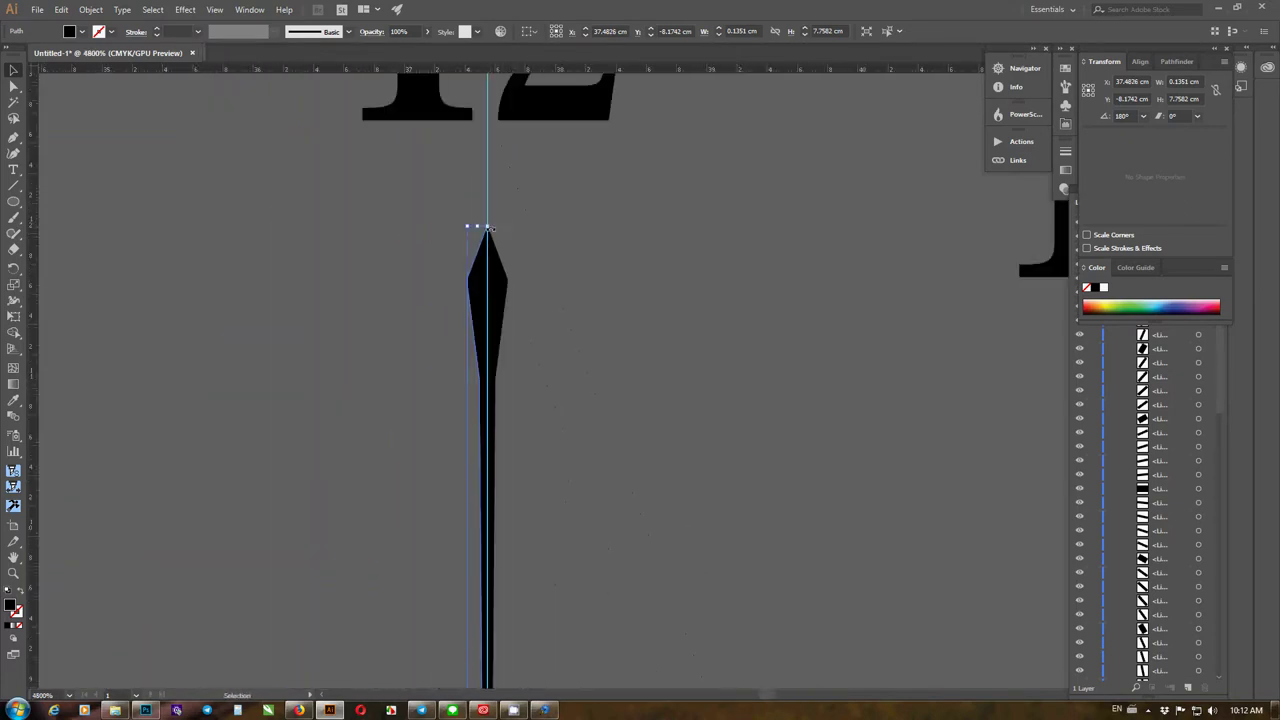
pyautogui.scroll(4, 489, 456)
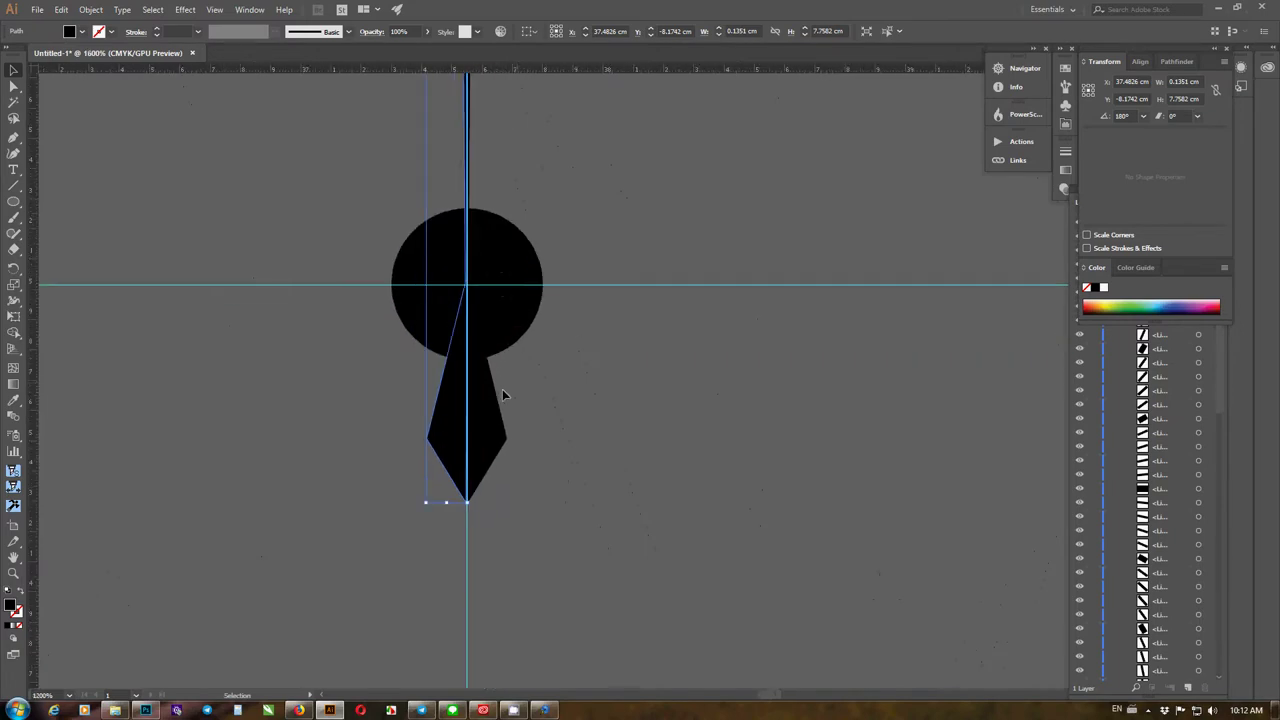
pyautogui.scroll(-4, 500, 392)
pyautogui.scroll(6, 497, 401)
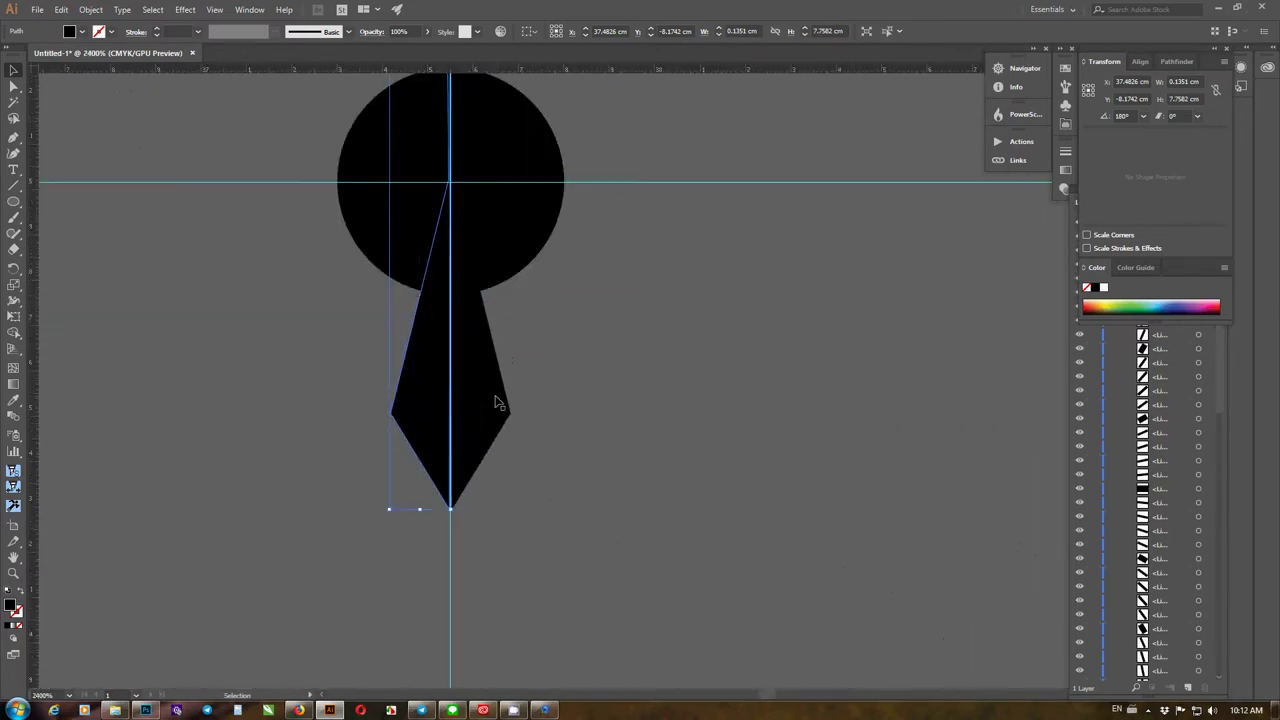
# Select both halves of the 12 o'clock hand and combine them with the Pathfinder Merge operation
pyautogui.scroll(-1, 497, 404)
pyautogui.keyDown('shift'); pyautogui.click(497, 405); pyautogui.keyUp('shift')
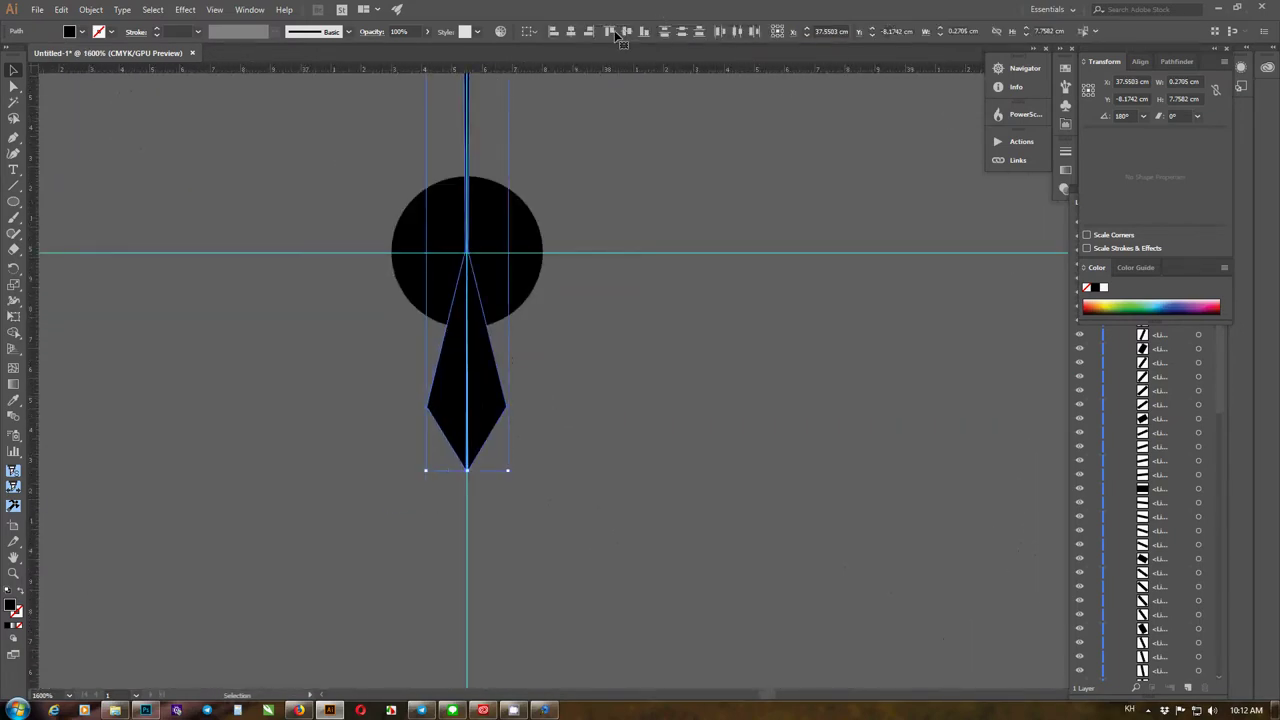
pyautogui.click(1174, 61)
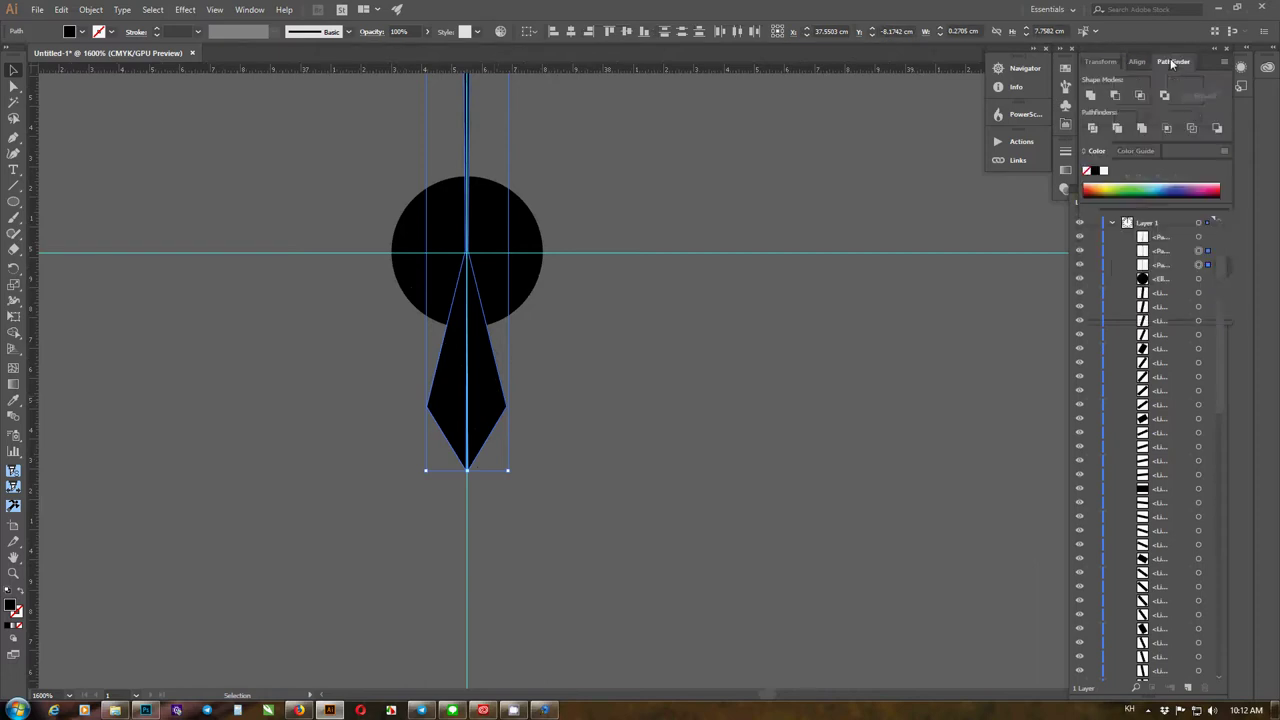
pyautogui.click(1142, 128)
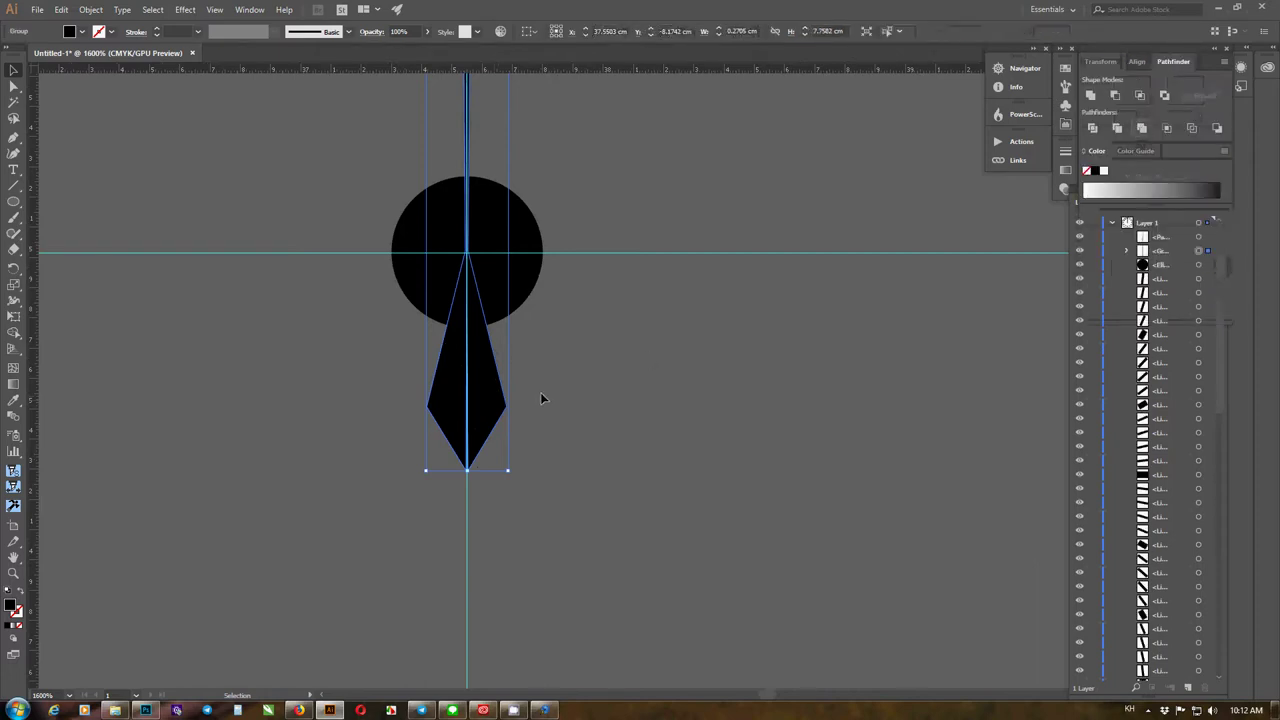
pyautogui.scroll(-3, 518, 360)
pyautogui.scroll(3, 510, 362)
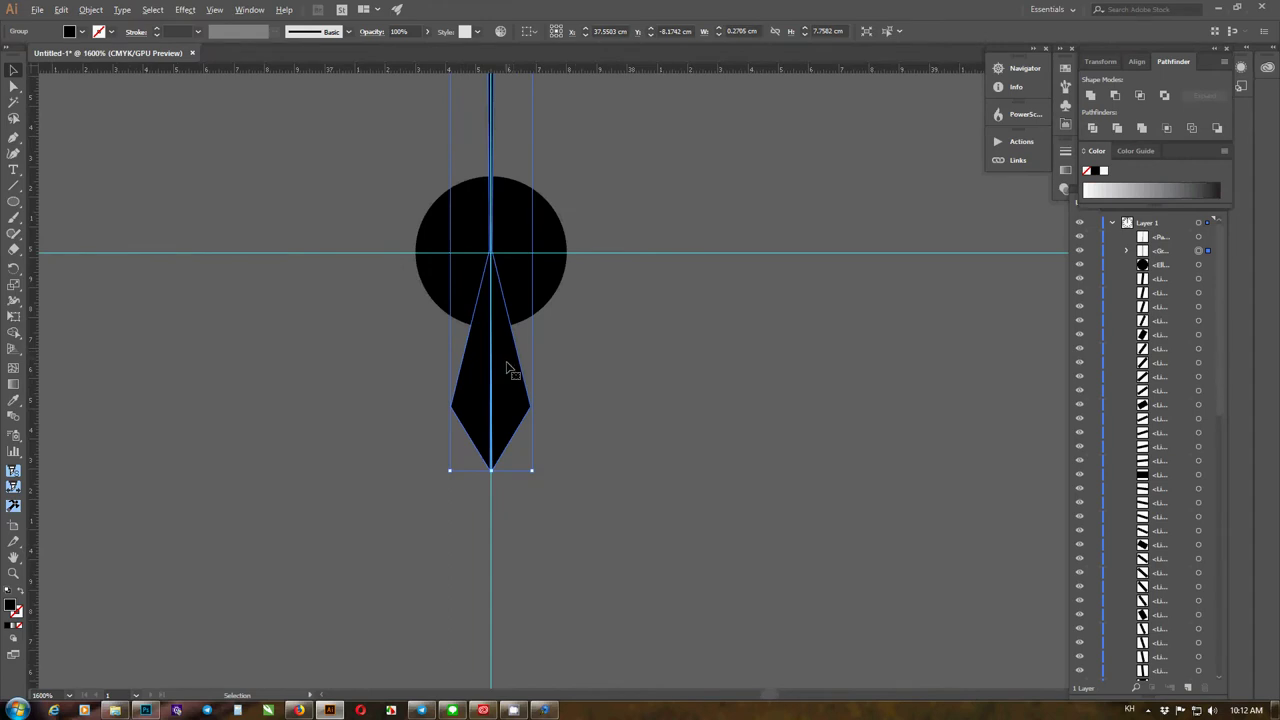
pyautogui.scroll(-5, 506, 368)
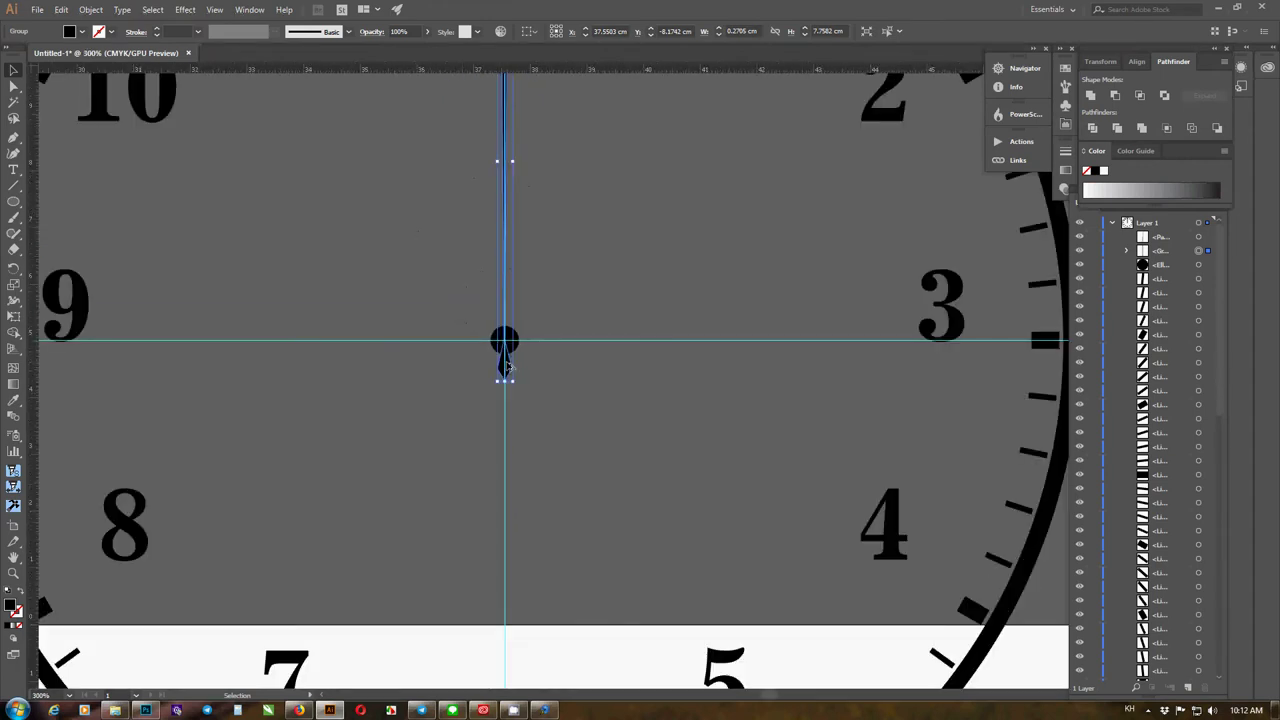
pyautogui.scroll(-3, 506, 368)
pyautogui.scroll(2, 515, 258)
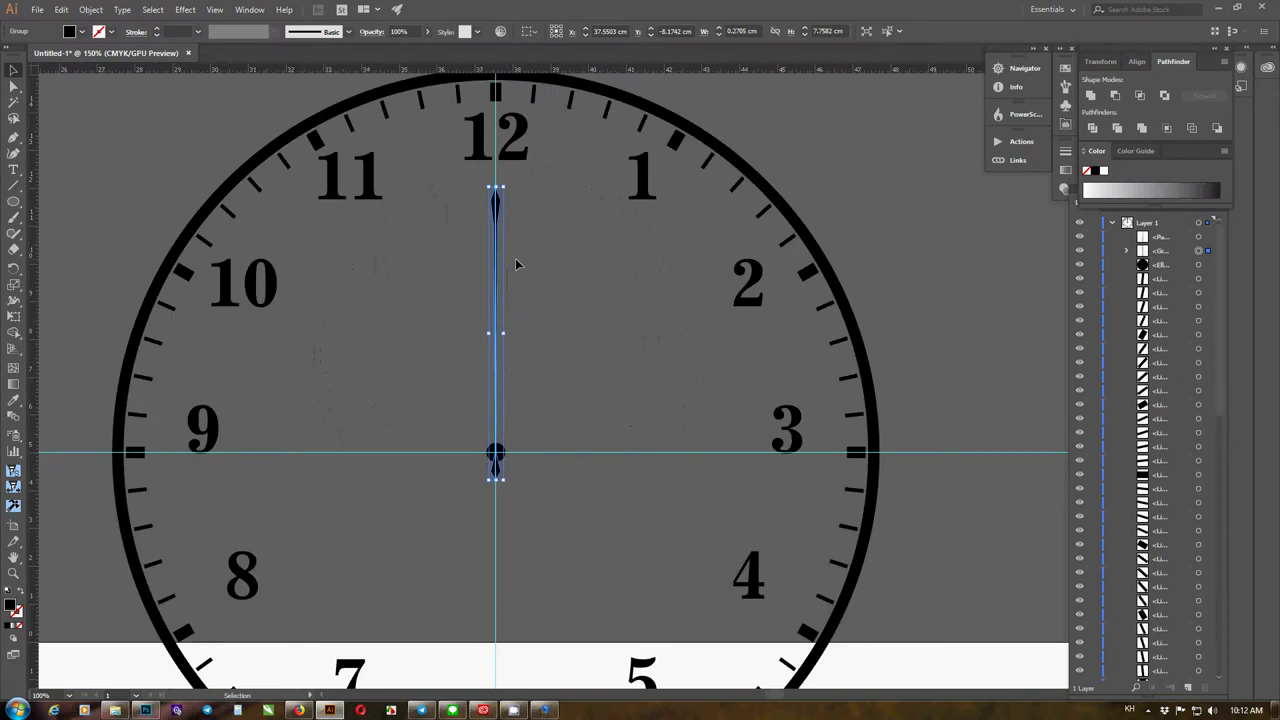
# Draw a tapered black second hand with the Pen tool, from its tip between 10 and 11 through the hub to a pointed tail
pyautogui.scroll(2, 505, 415)
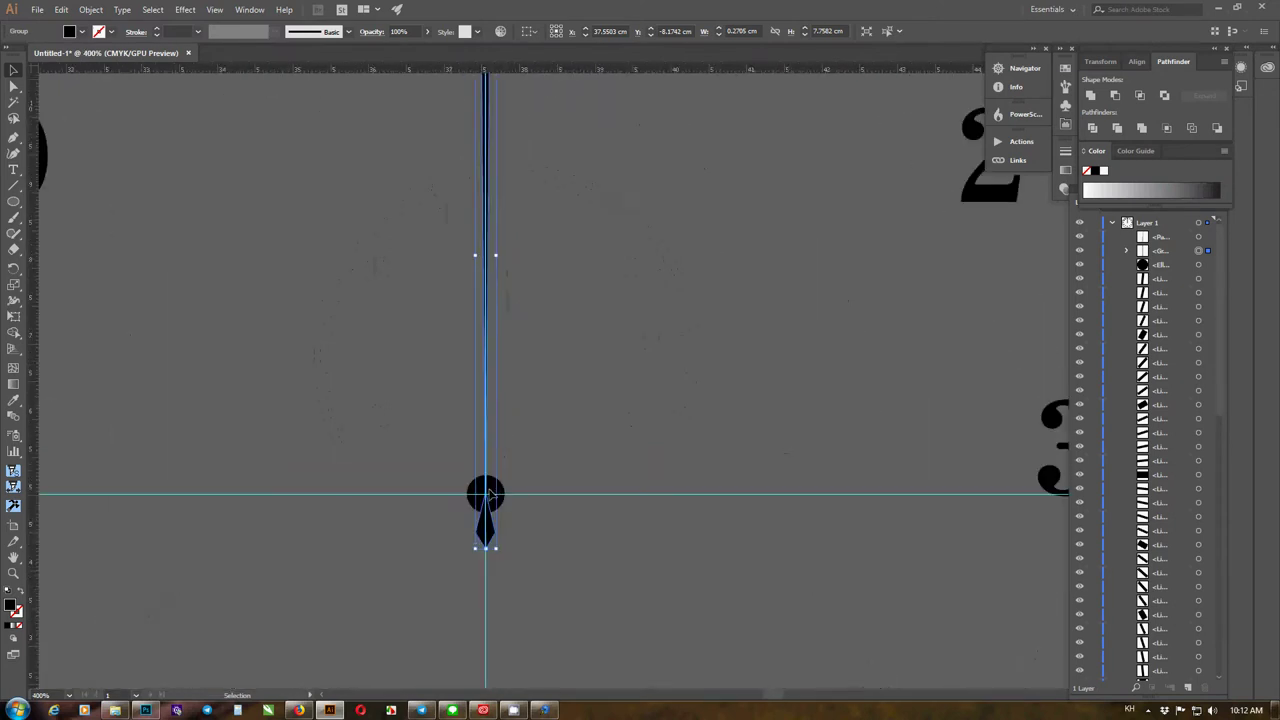
pyautogui.press('p')
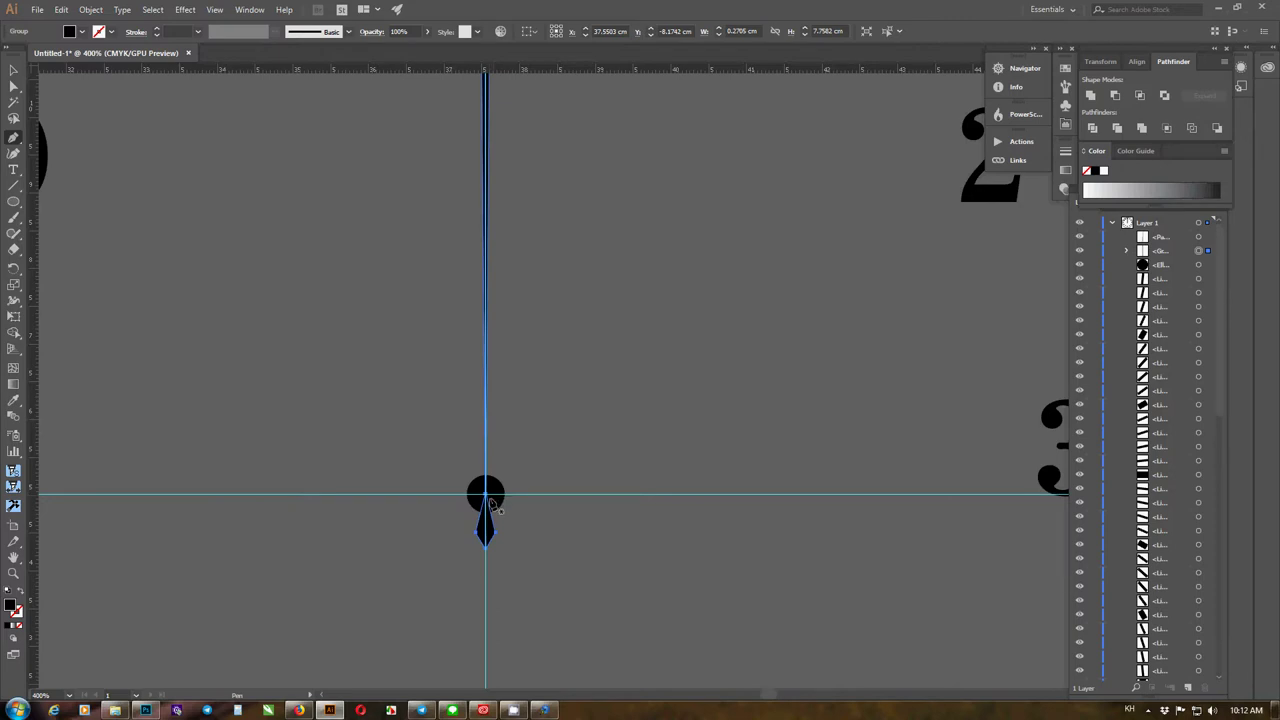
pyautogui.click(487, 499)
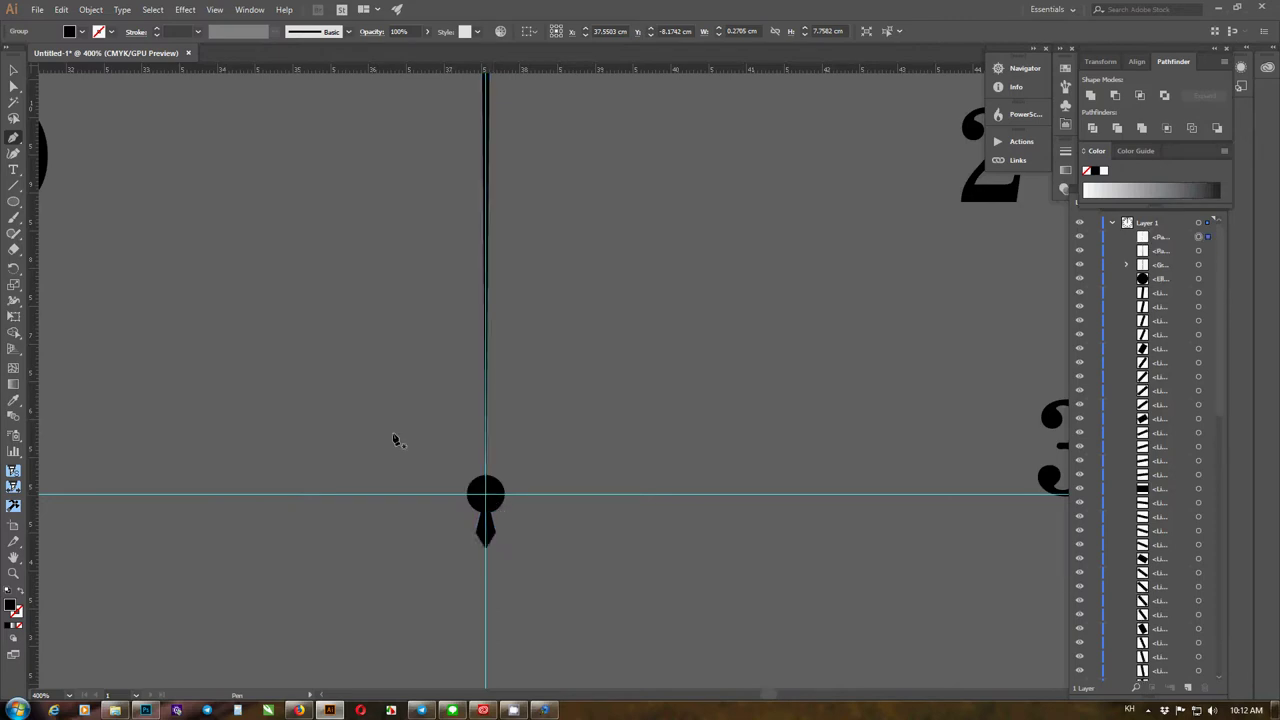
pyautogui.click(184, 268)
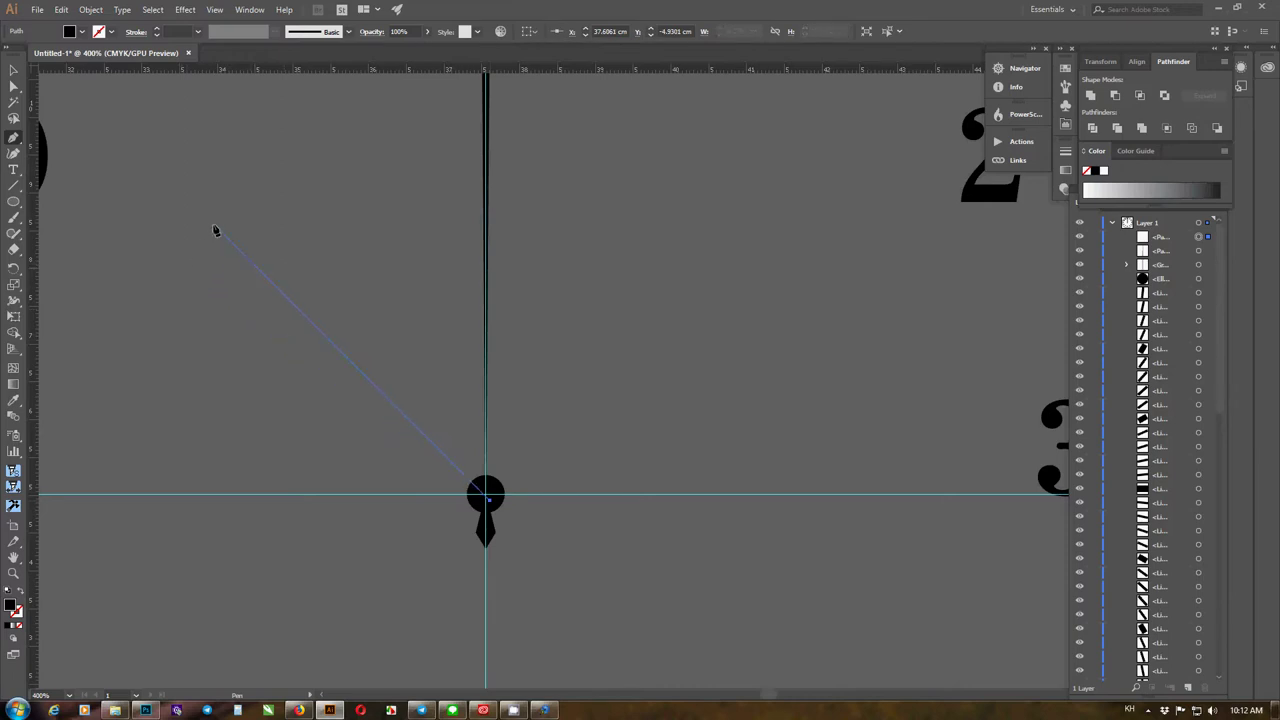
pyautogui.click(214, 226)
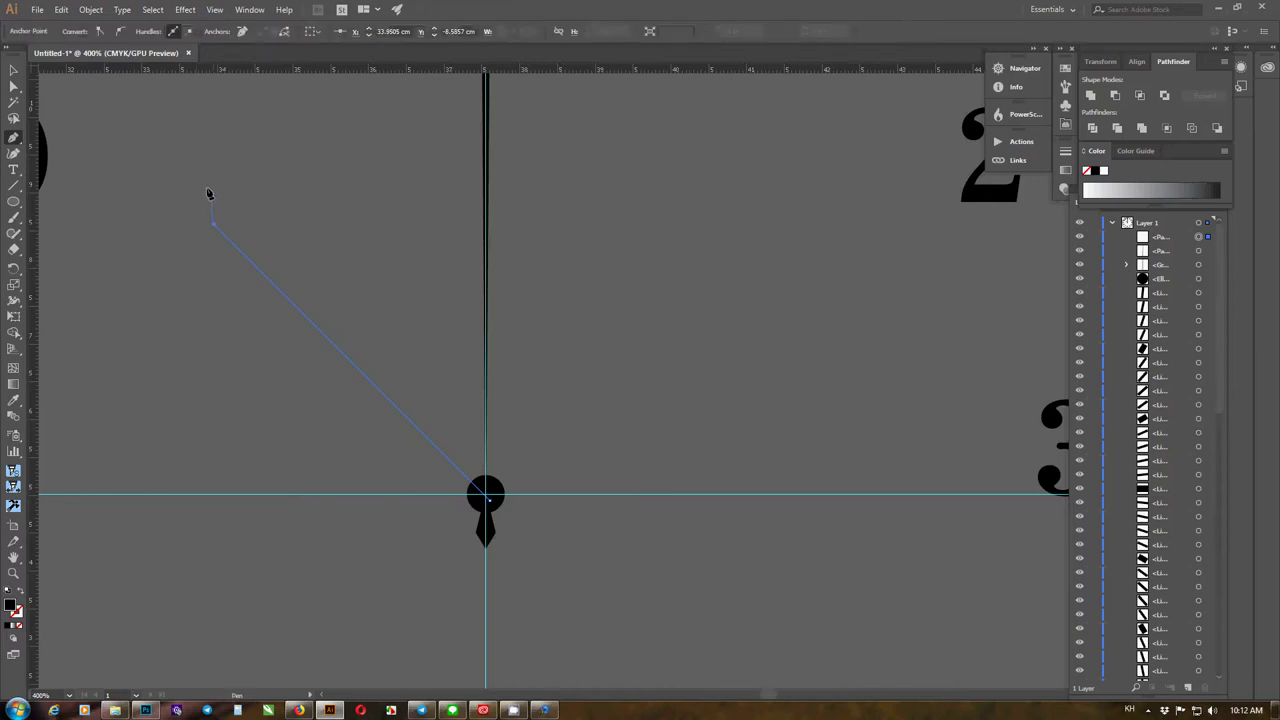
pyautogui.click(207, 191)
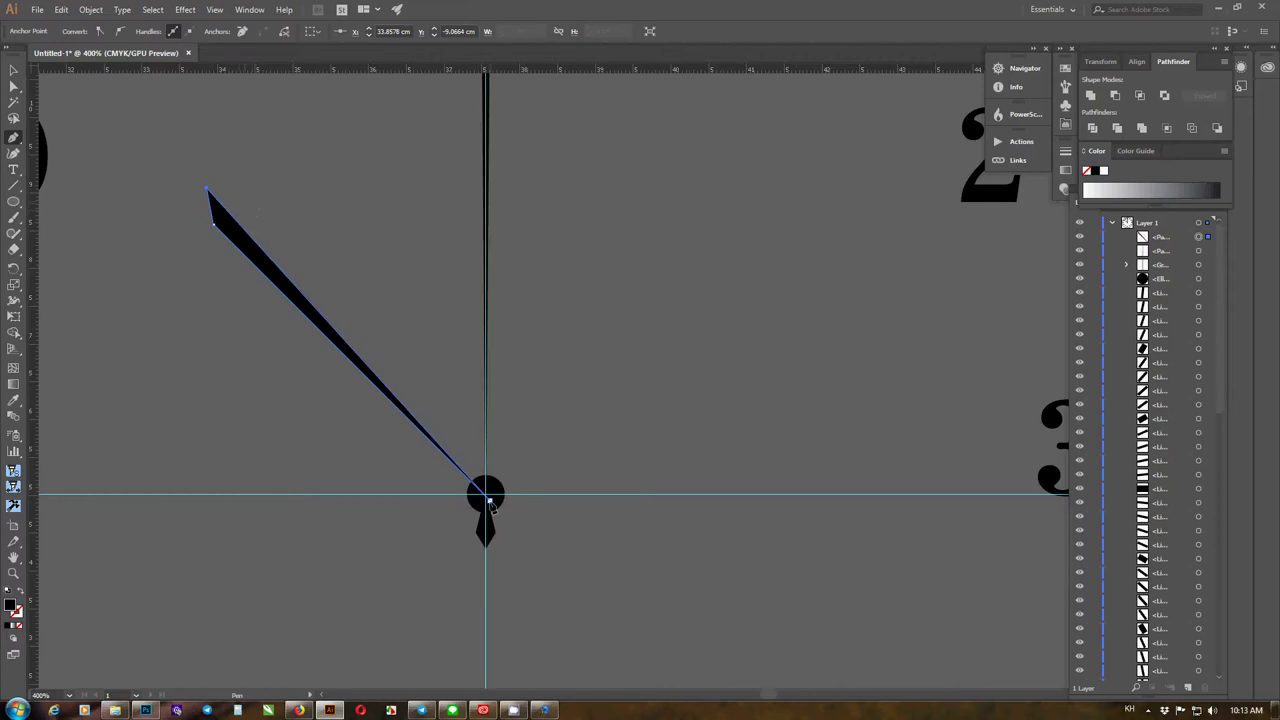
pyautogui.click(555, 562)
pyautogui.scroll(3, 557, 567)
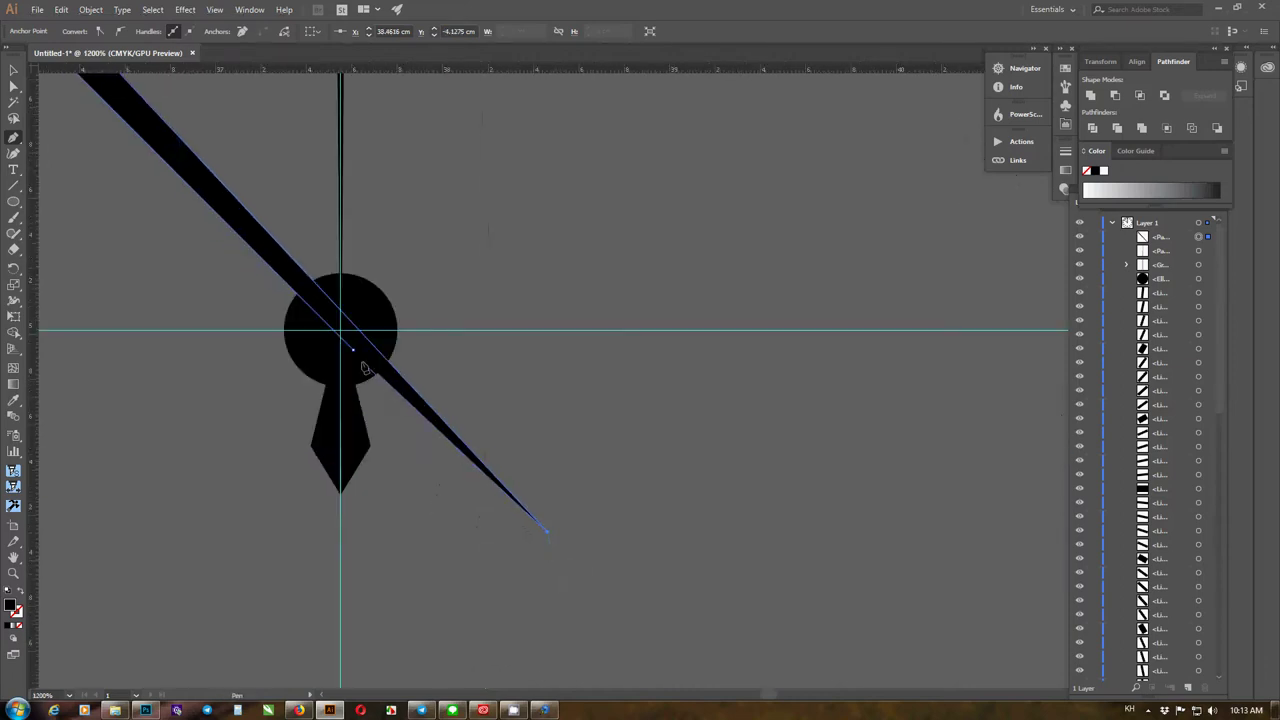
pyautogui.click(352, 348)
pyautogui.scroll(-3, 575, 421)
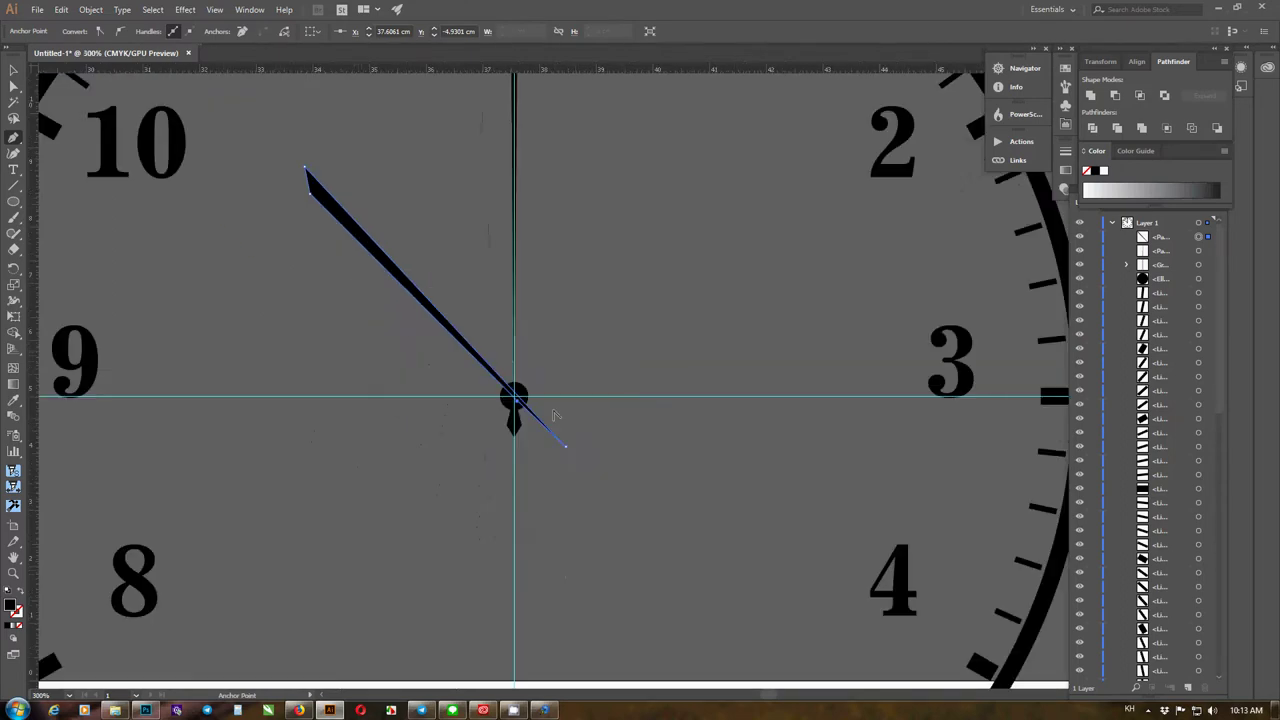
pyautogui.scroll(1, 450, 293)
pyautogui.press('v')
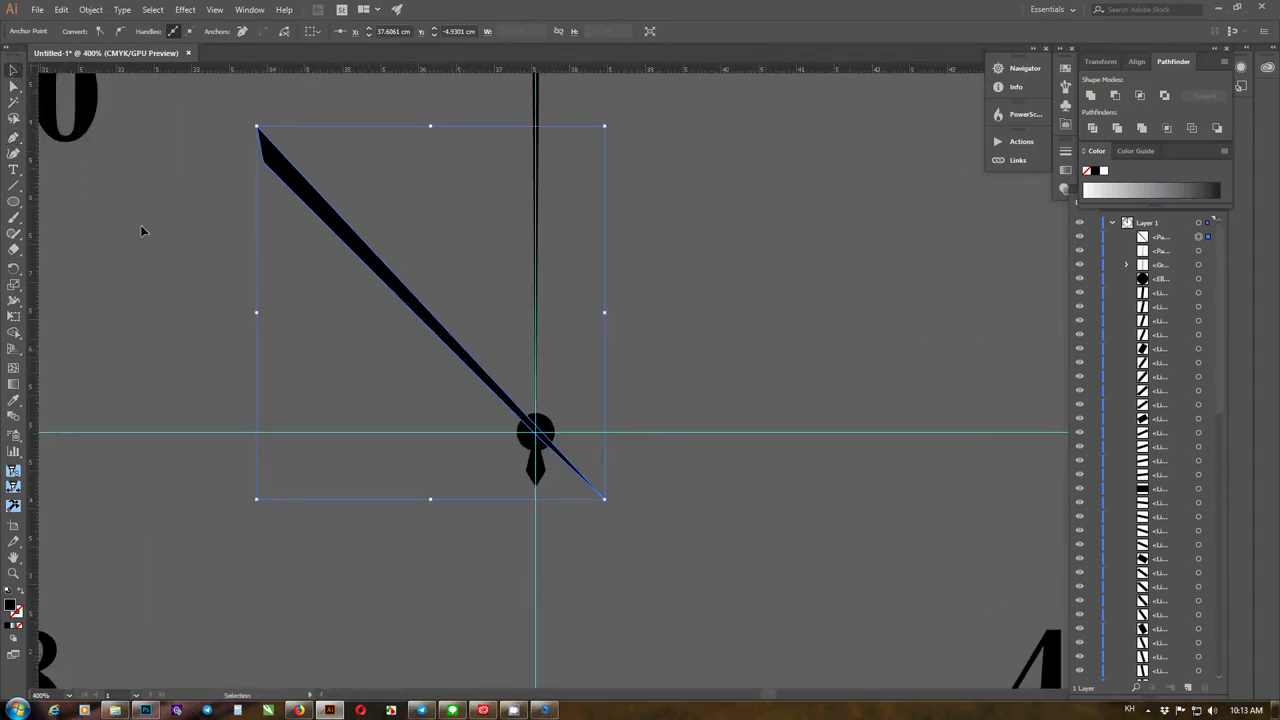
pyautogui.click(194, 345)
# Examine the length and position of the newly drawn angled hand against the clock face
pyautogui.scroll(-3, 352, 336)
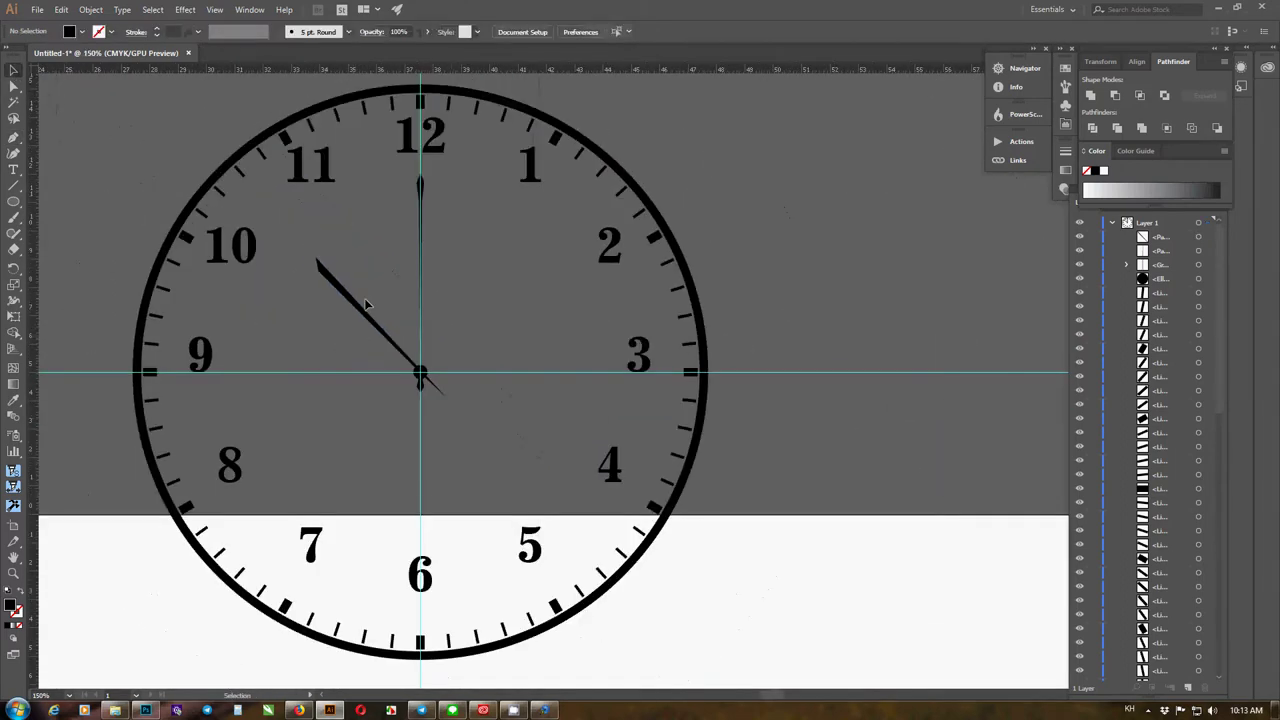
pyautogui.scroll(1, 366, 304)
pyautogui.scroll(-2, 345, 300)
pyautogui.scroll(3, 340, 295)
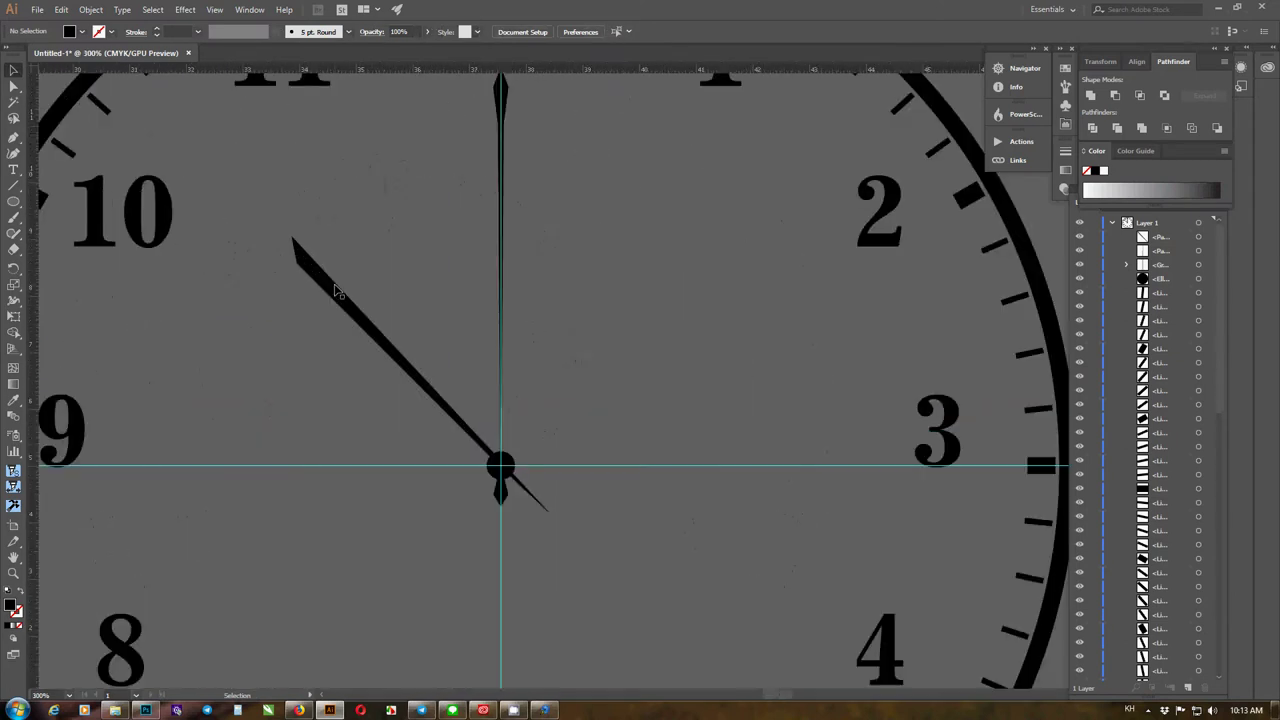
pyautogui.click(320, 288)
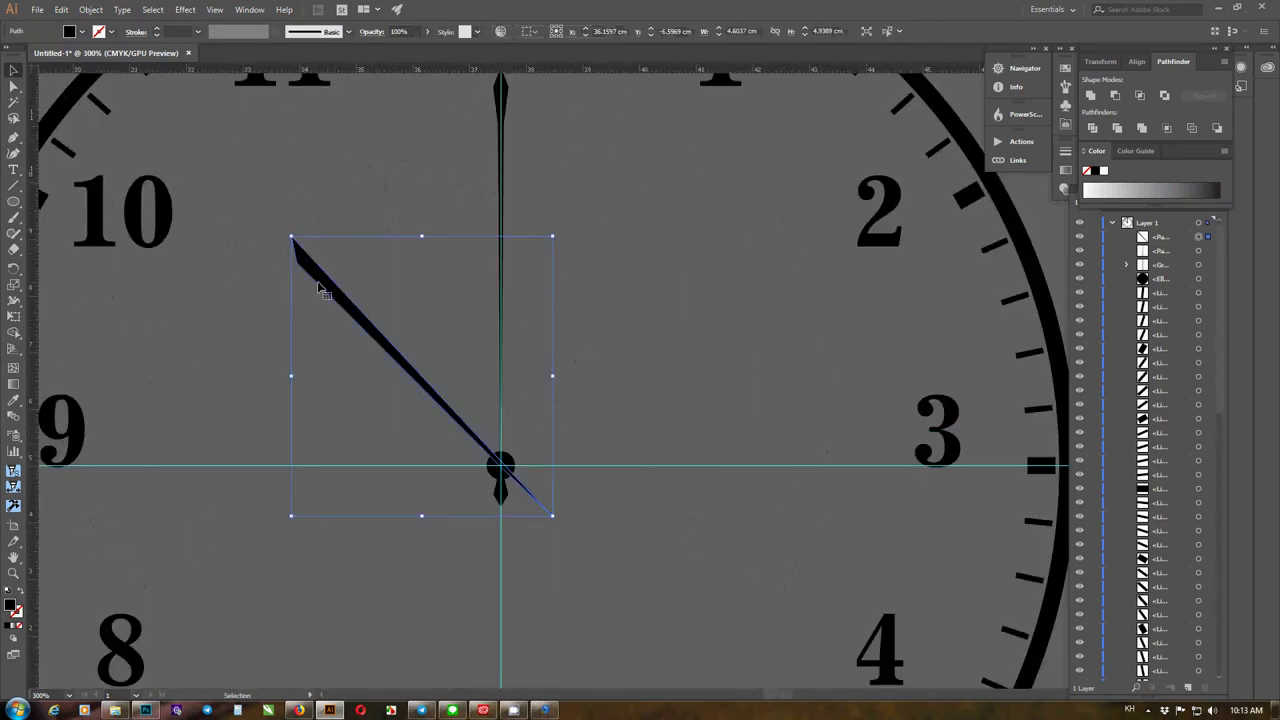
pyautogui.scroll(-1, 475, 318)
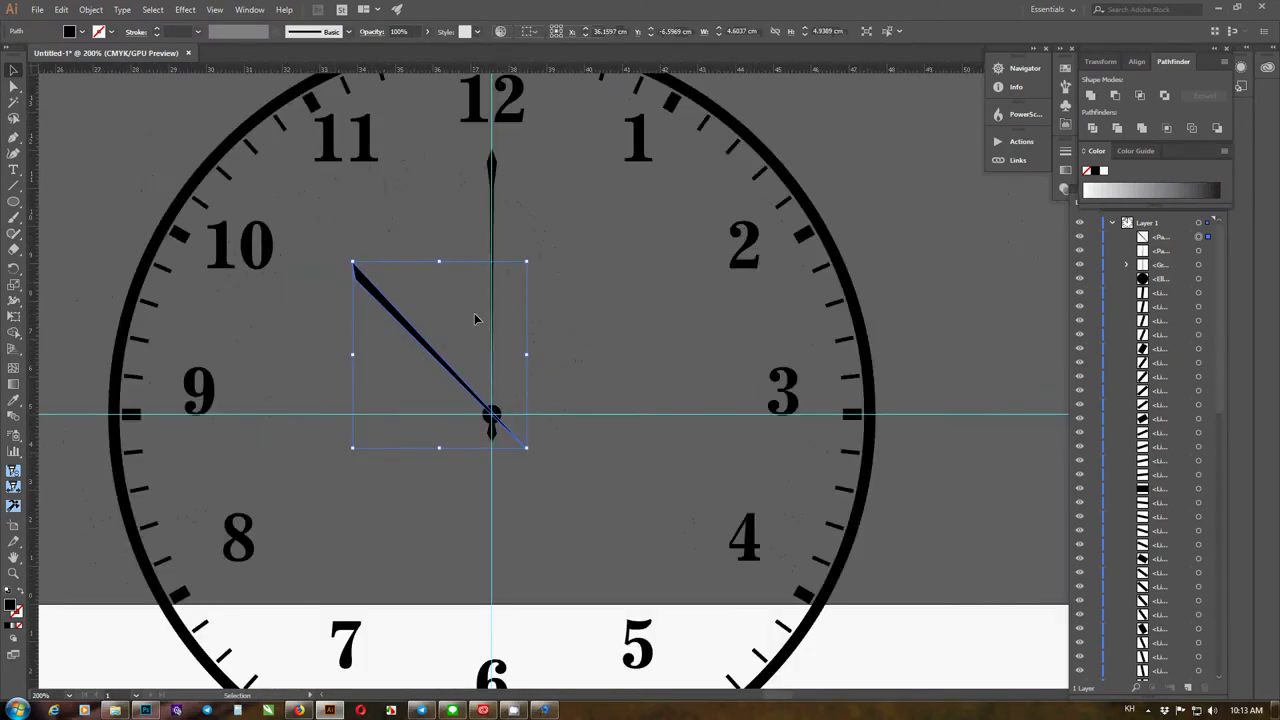
pyautogui.click(591, 274)
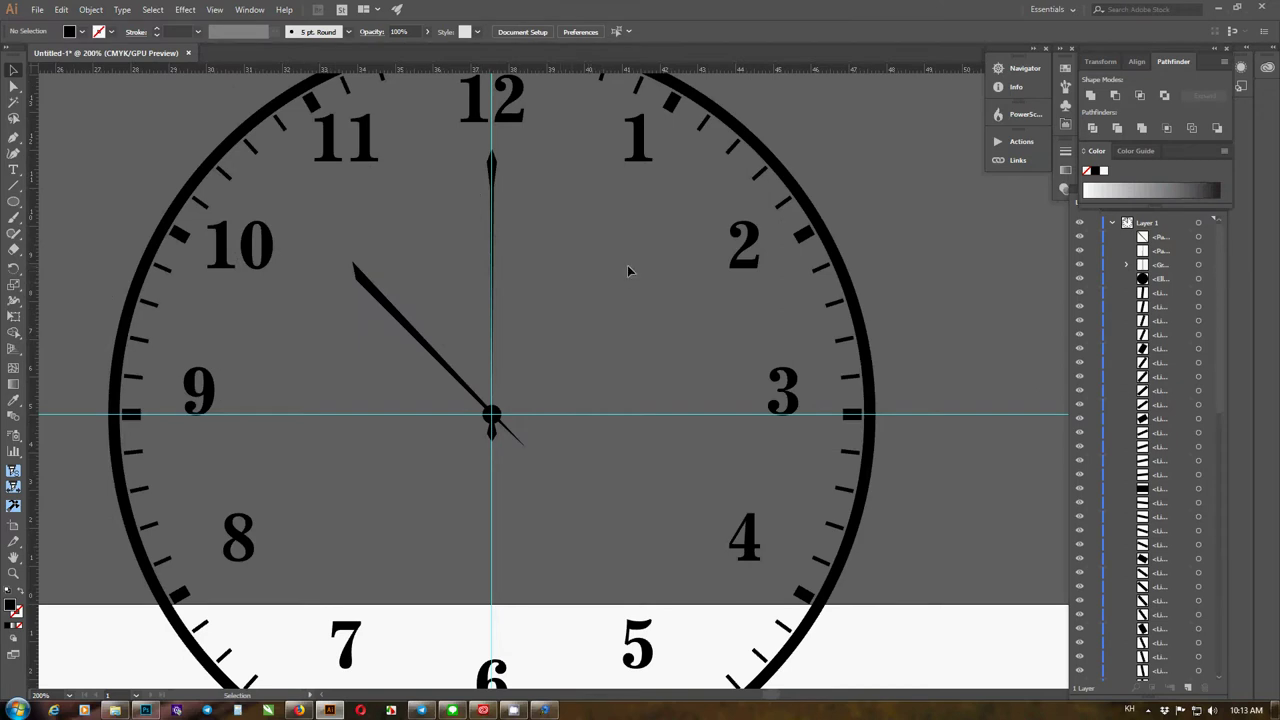
# Hide the locked guides group in the layer list and bring the whole clock into view
pyautogui.moveTo(1218, 256); pyautogui.dragTo(1222, 543)
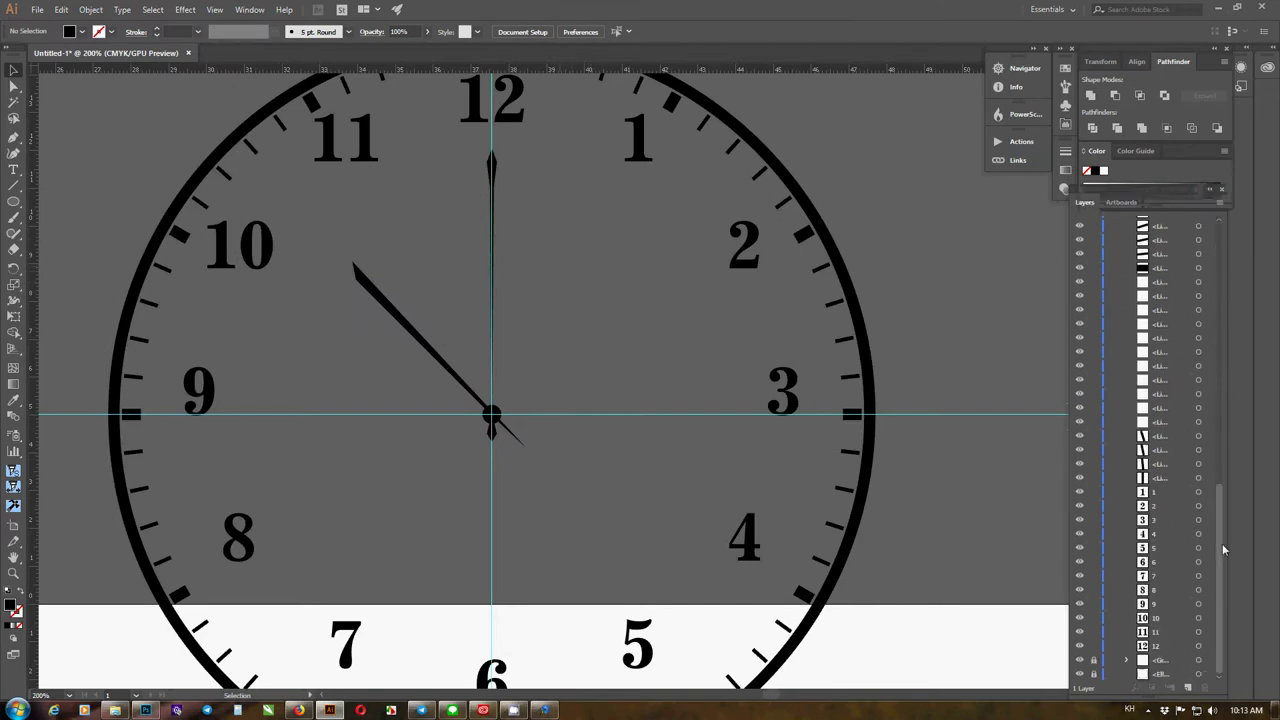
pyautogui.click(1079, 661)
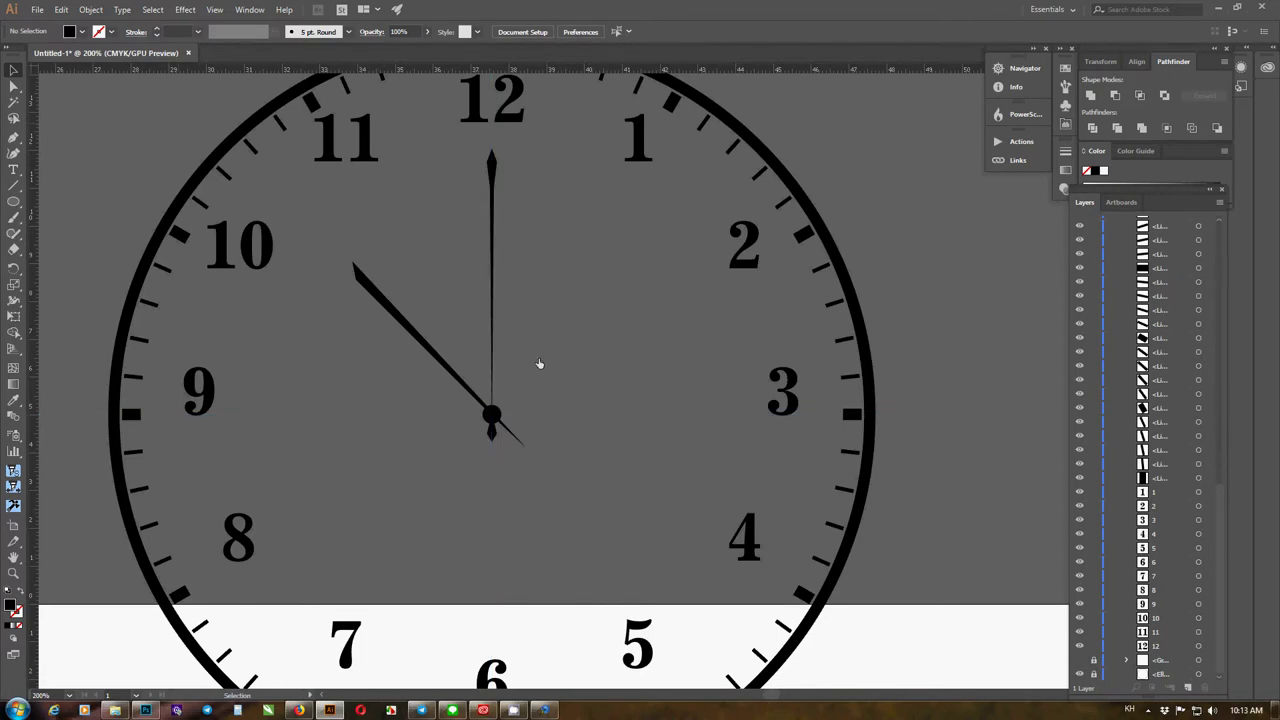
pyautogui.scroll(-4, 539, 363)
pyautogui.scroll(4, 531, 355)
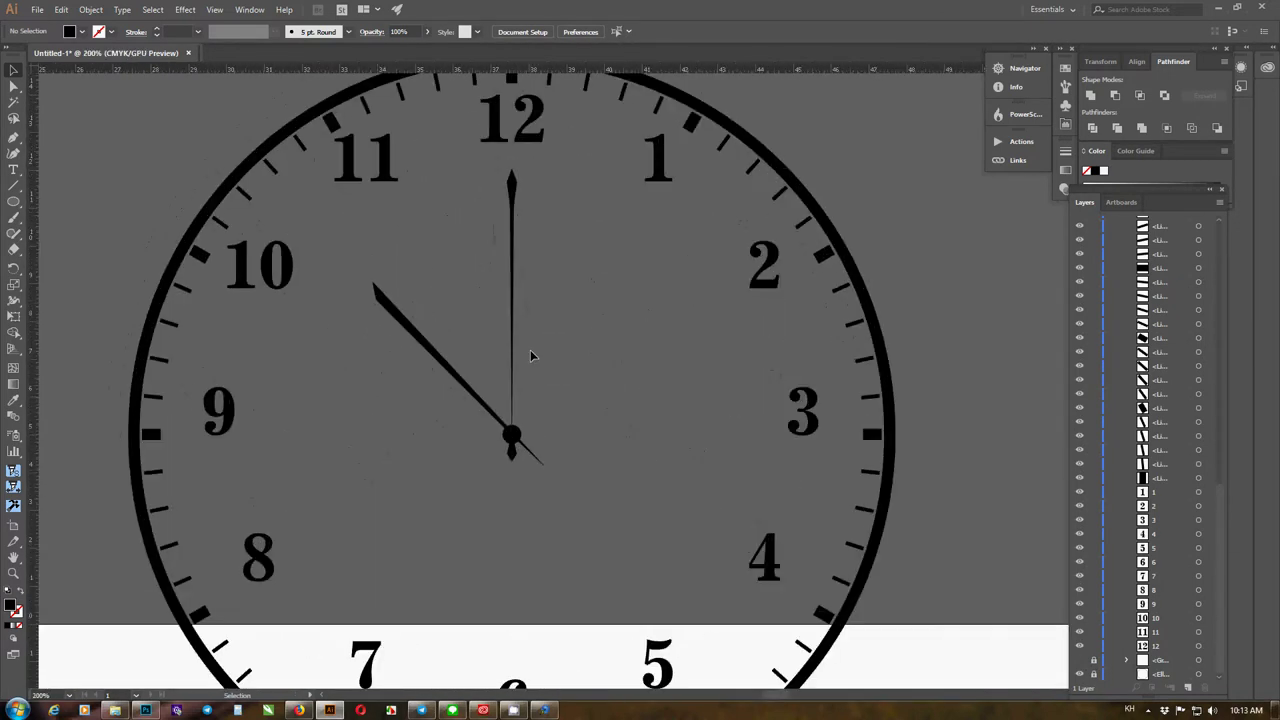
pyautogui.scroll(-3, 530, 350)
pyautogui.scroll(1, 527, 415)
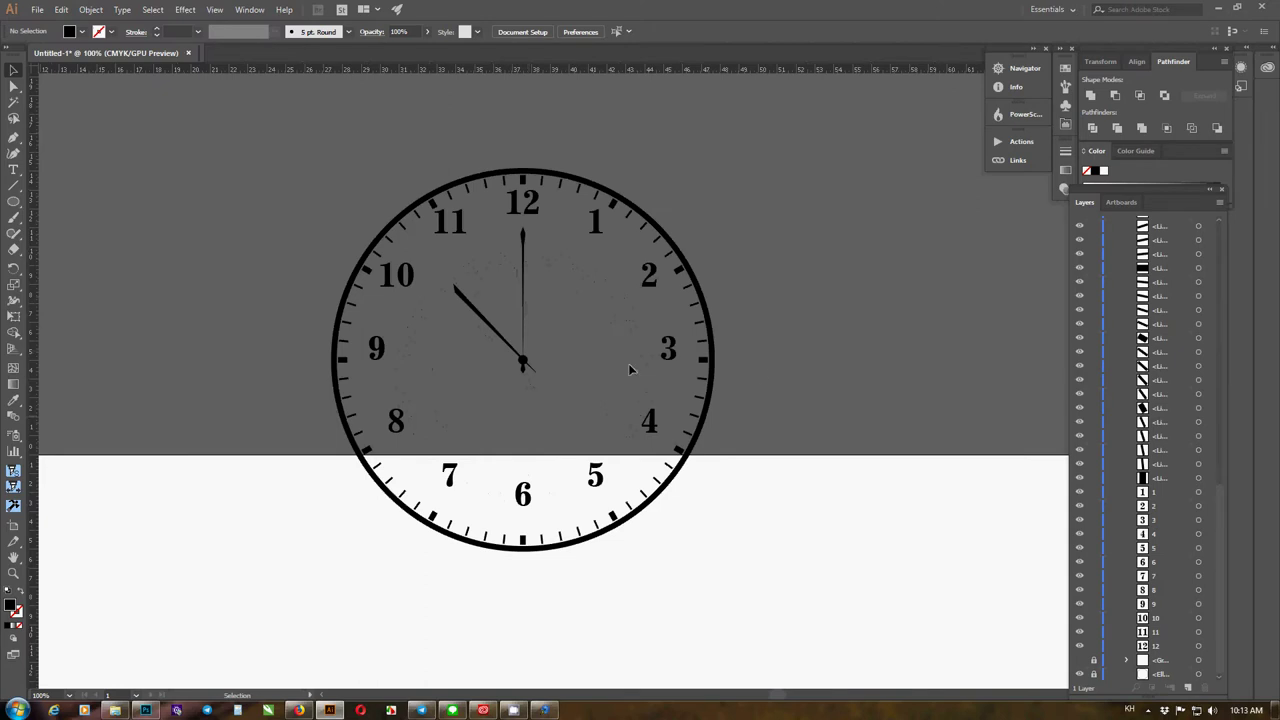
pyautogui.moveTo(806, 400); pyautogui.dragTo(706, 374)
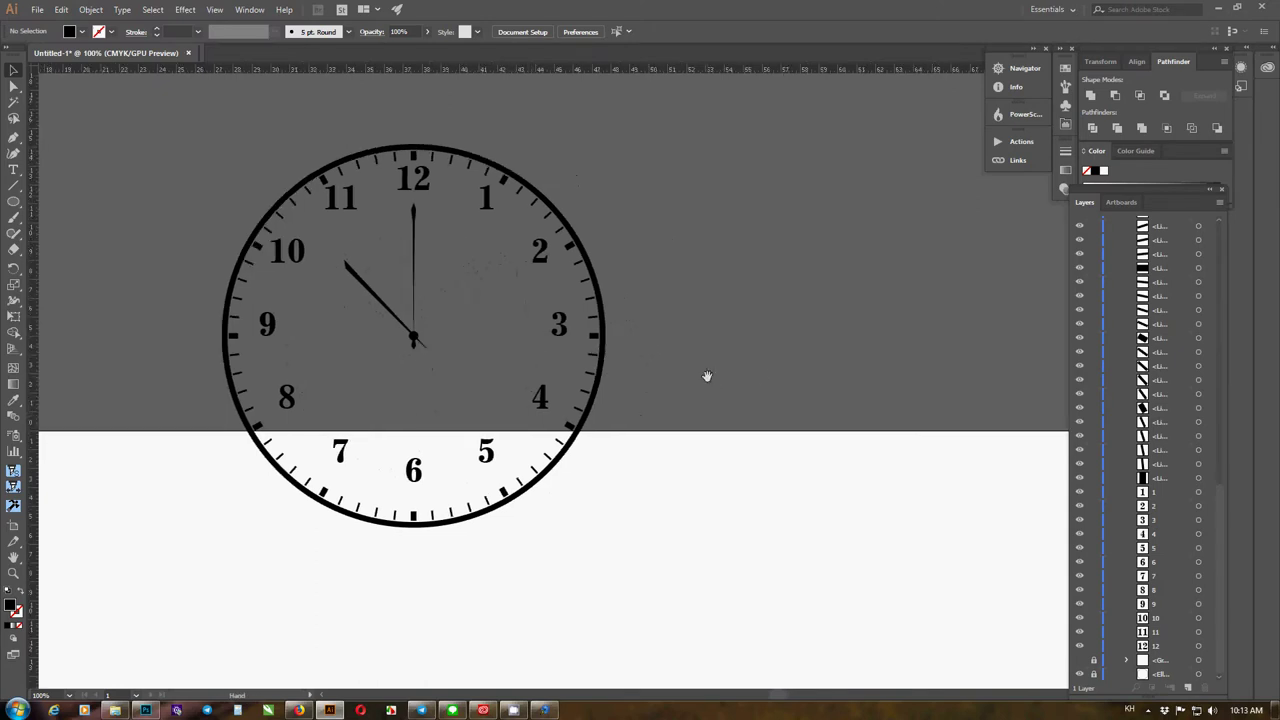
# Switch to Windows Explorer and locate angkor-wat-cambodia-vector-14217318.jpg in the Downloads folder
pyautogui.click(116, 710)
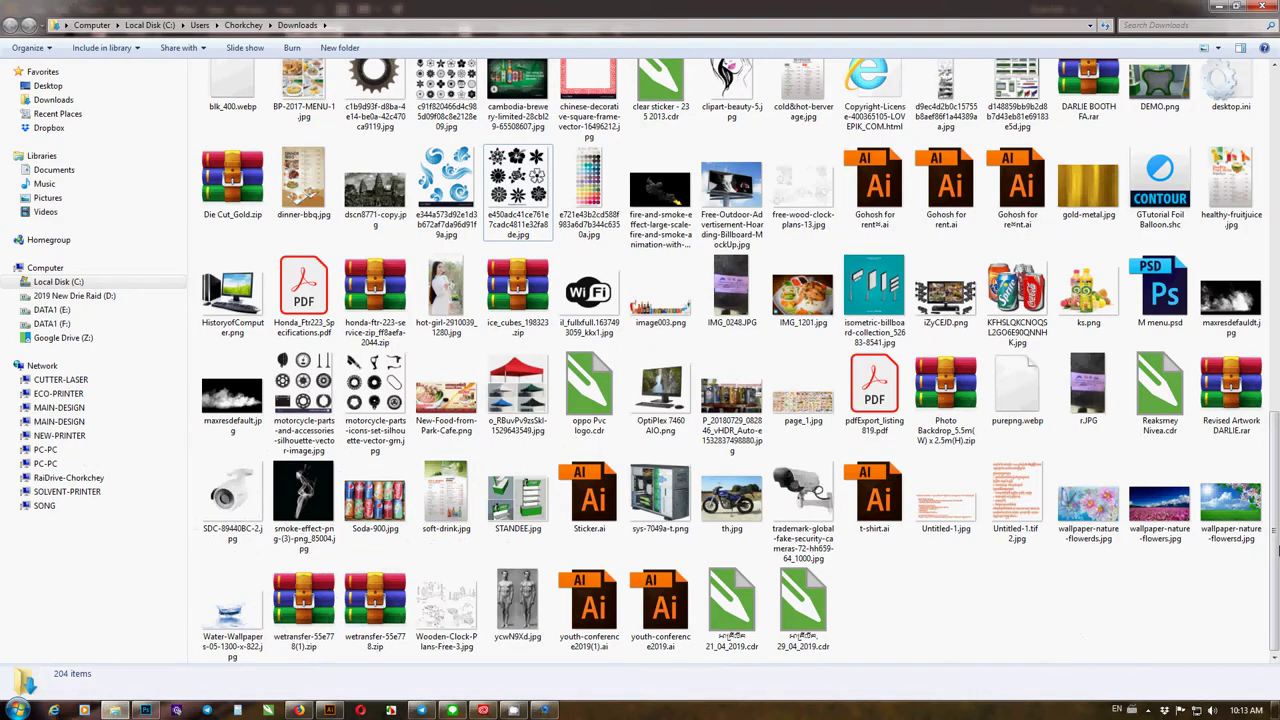
pyautogui.moveTo(1274, 440); pyautogui.dragTo(1276, 352)
pyautogui.click(577, 380)
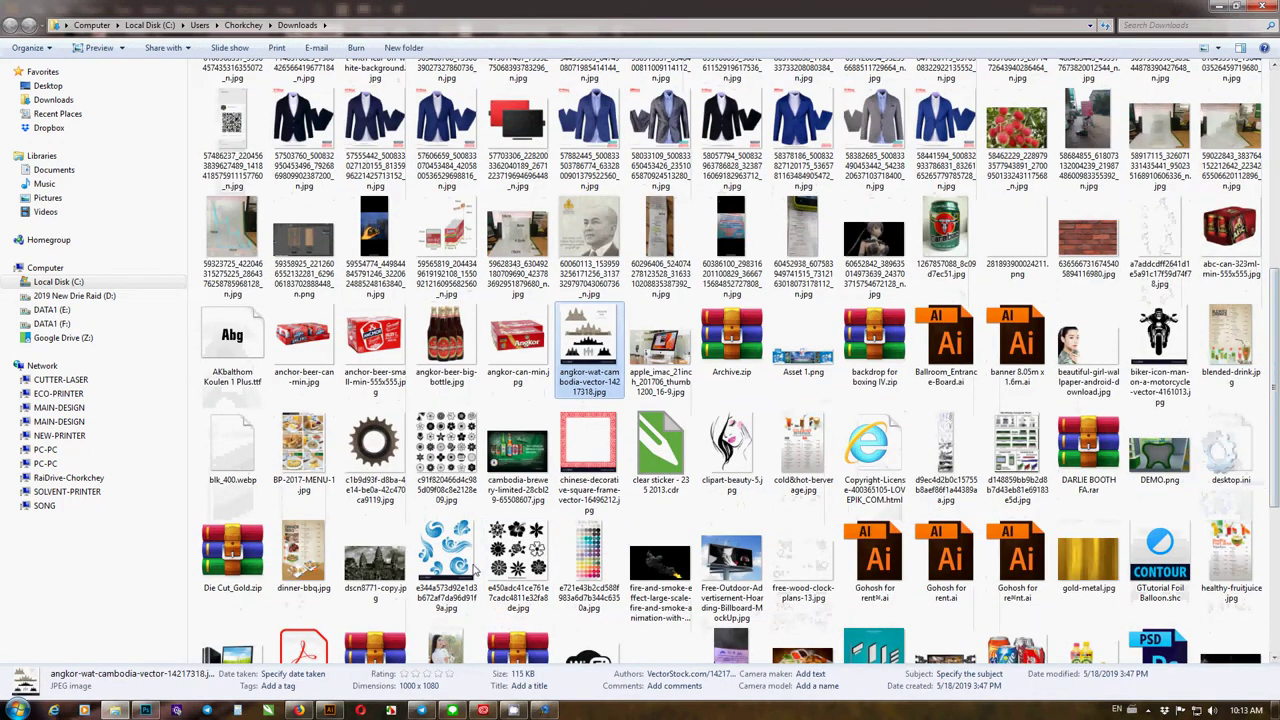
# Switch back to Illustrator and create a new landscape CMYK document of 74 × 25 cm
pyautogui.click(329, 710)
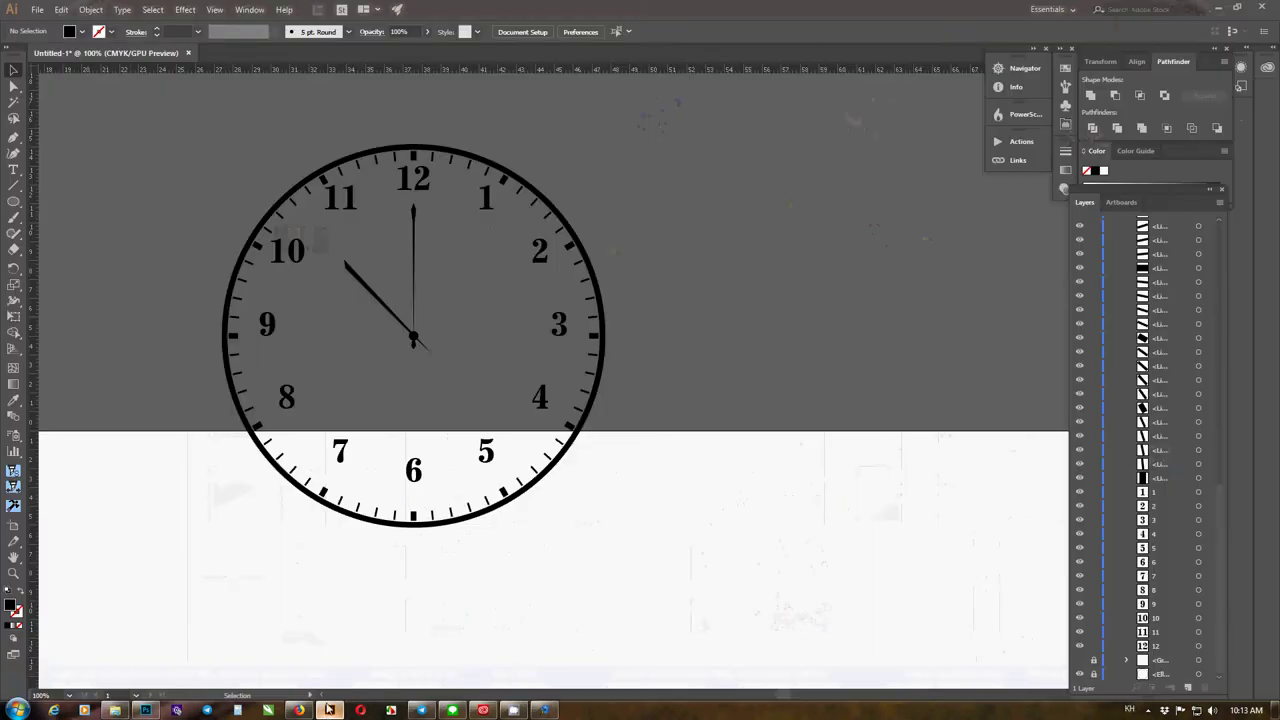
pyautogui.click(31, 10)
pyautogui.press('Escape')
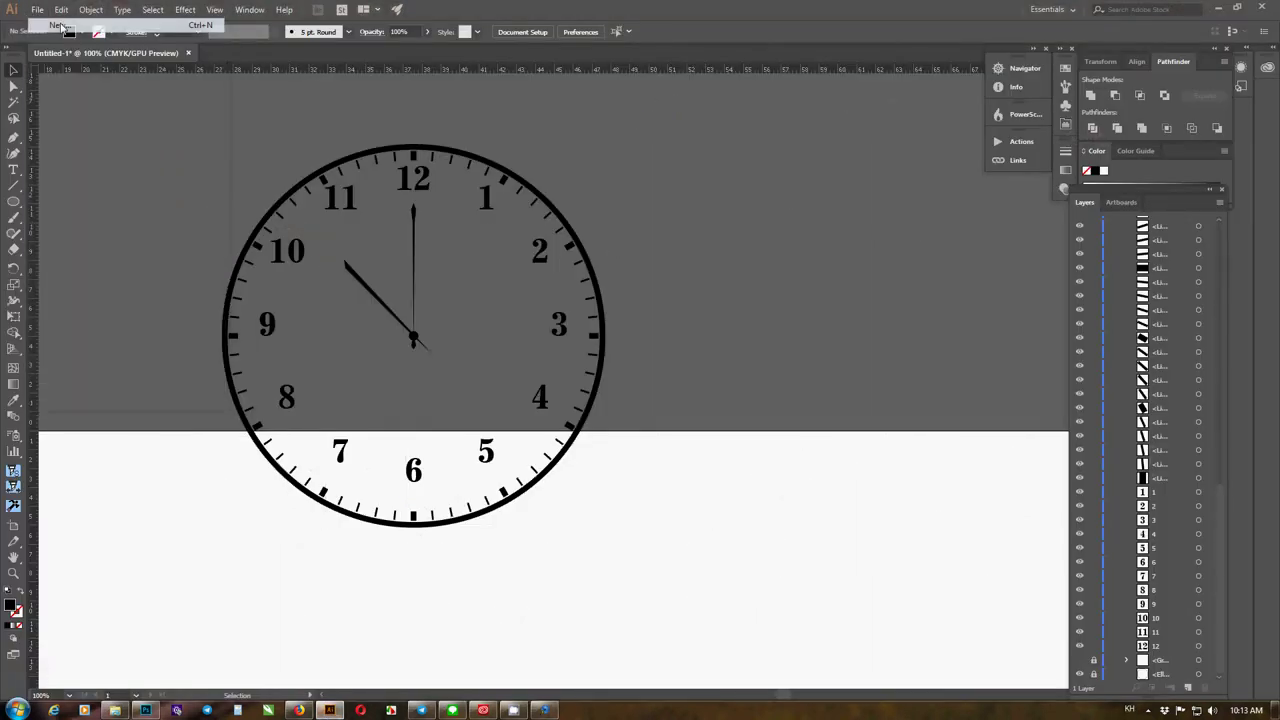
pyautogui.hotkey('ctrl', 'n')
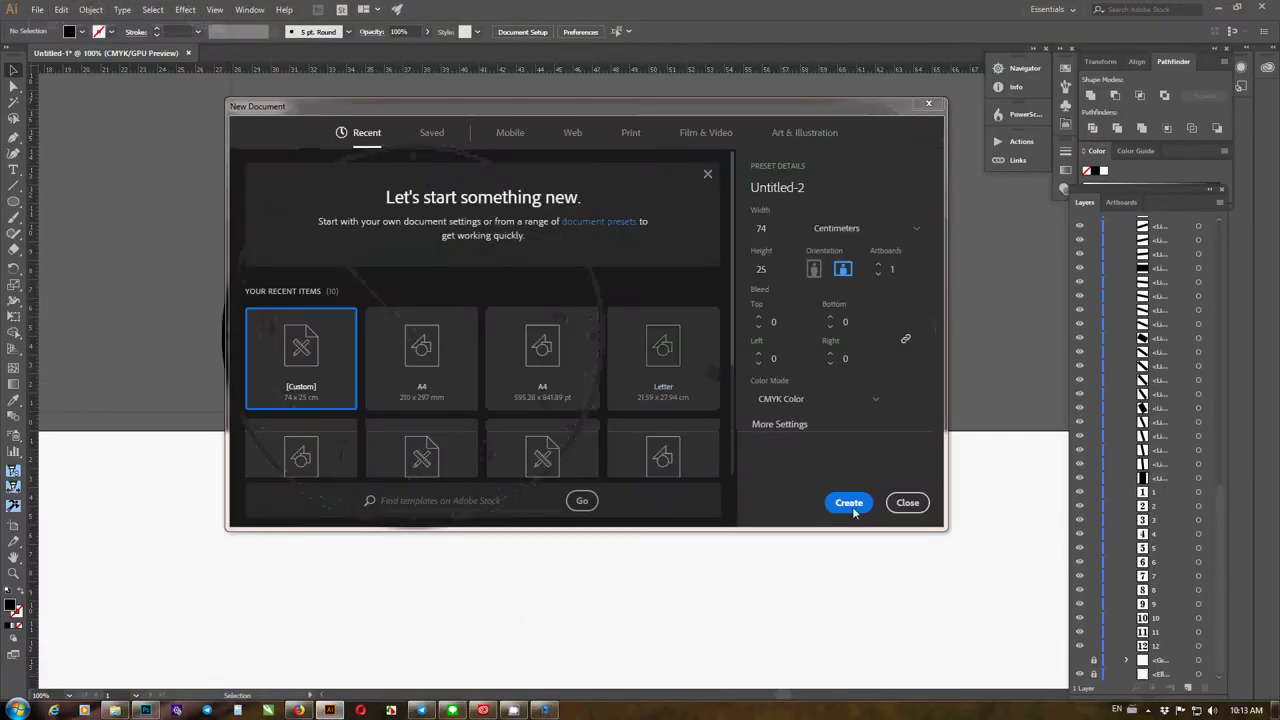
pyautogui.click(852, 506)
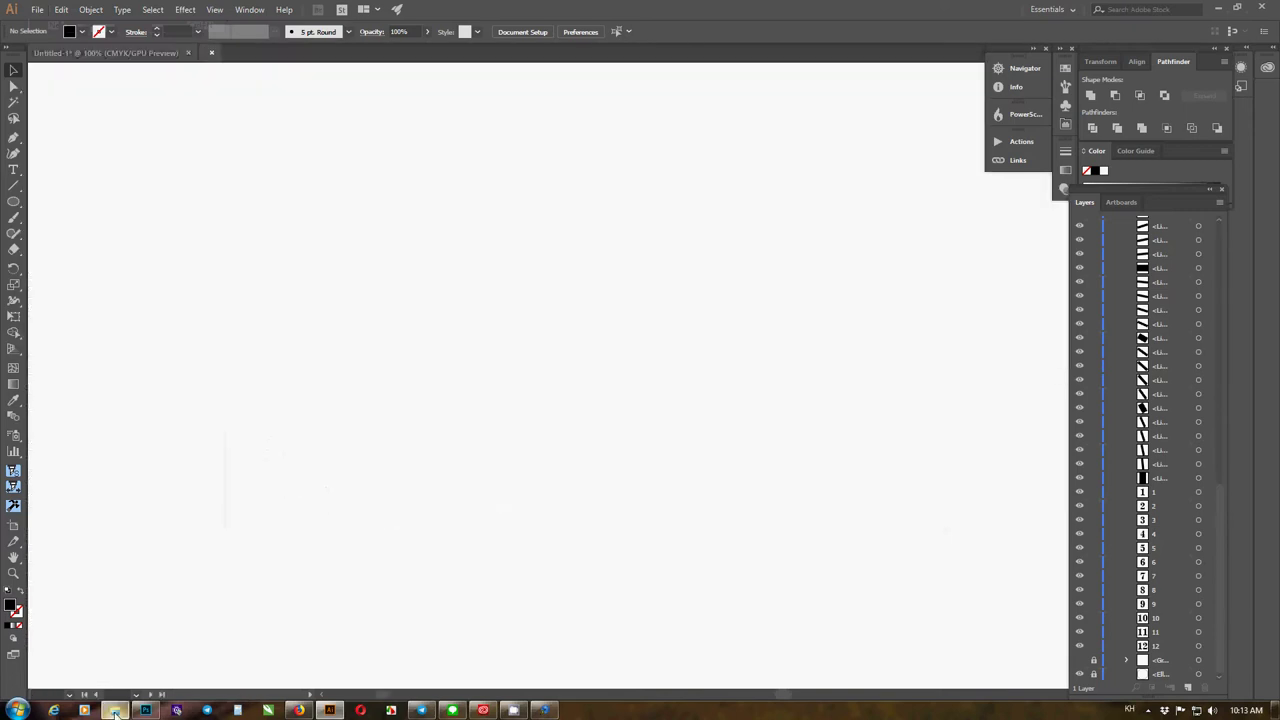
# Place angkor-wat-cambodia-vector-14217318.jpg from Windows Explorer into the new document and image-trace it with the Default preset
pyautogui.click(116, 709)
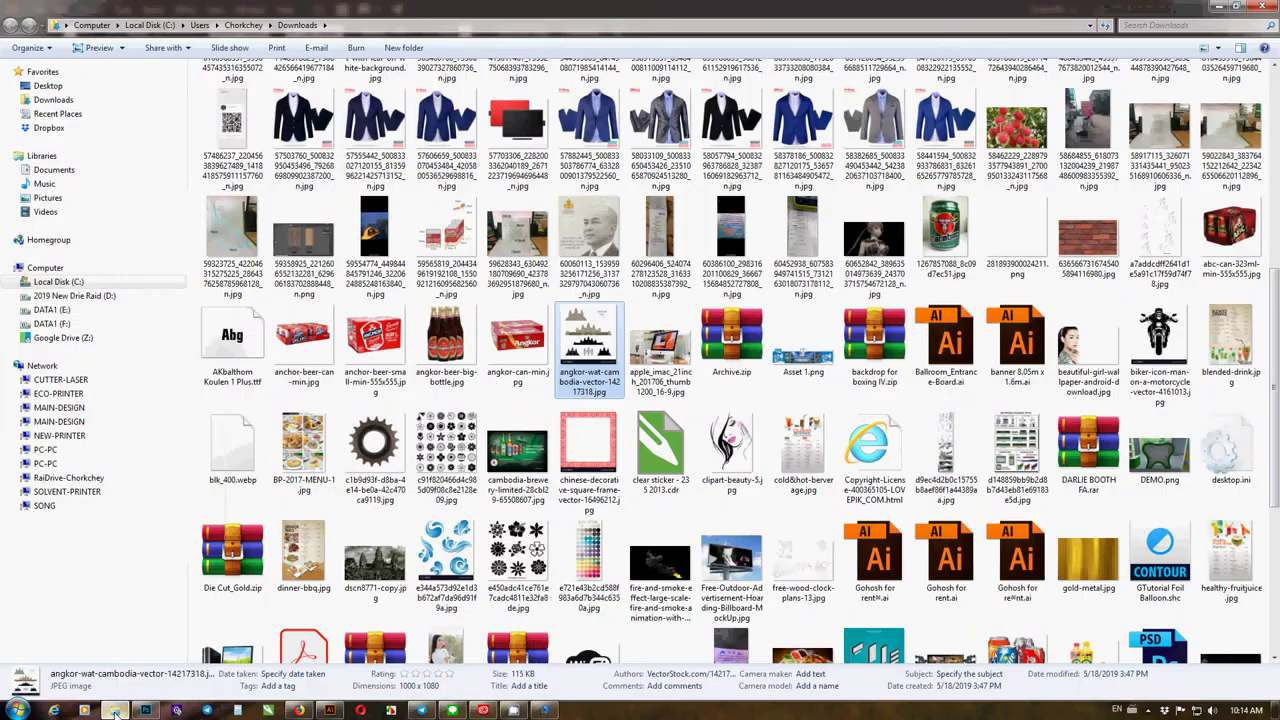
pyautogui.moveTo(549, 462); pyautogui.dragTo(456, 334)
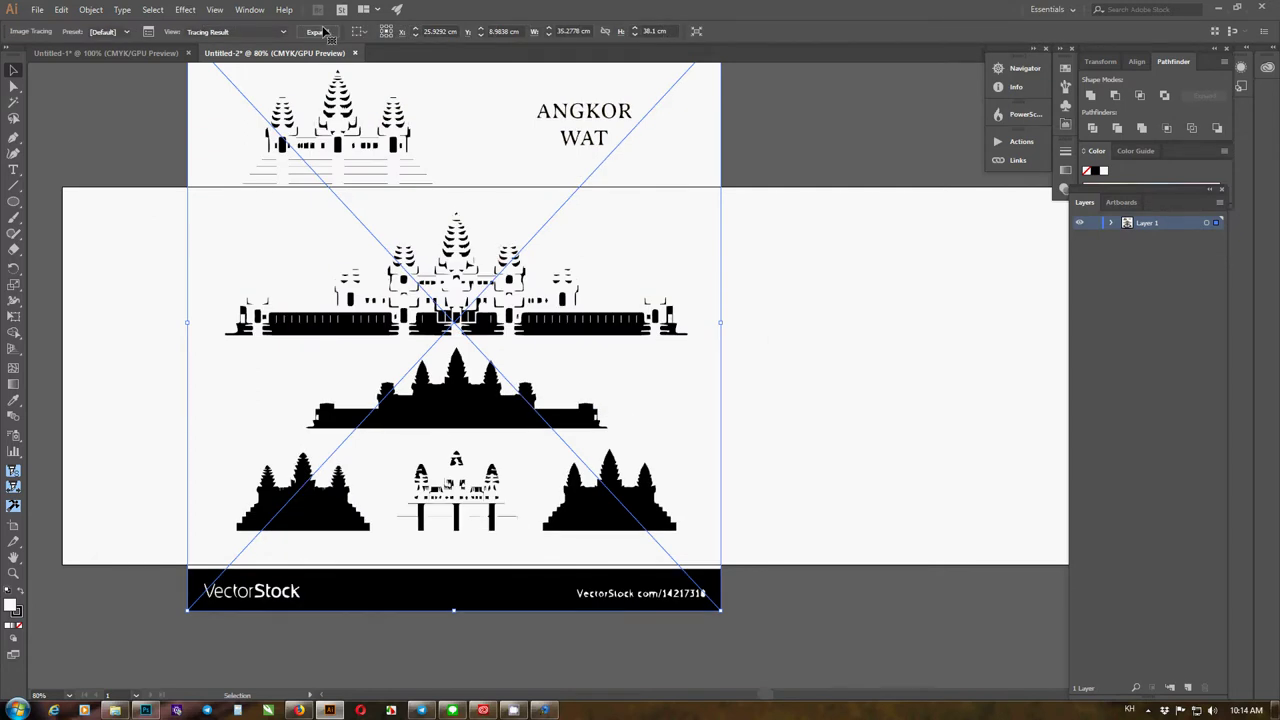
# Expand the traced Angkor Wat image into editable vector paths
pyautogui.click(318, 32)
pyautogui.scroll(-3, 522, 234)
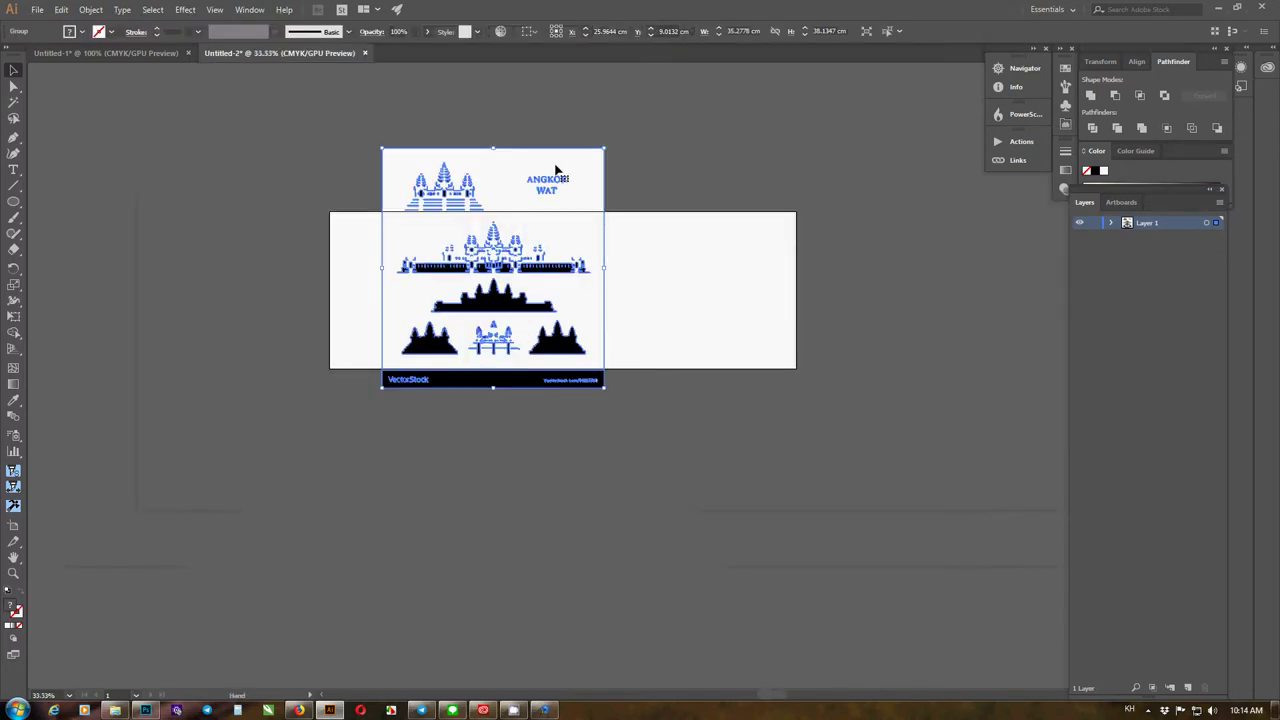
pyautogui.scroll(2, 543, 213)
pyautogui.click(486, 277)
pyautogui.click(474, 289)
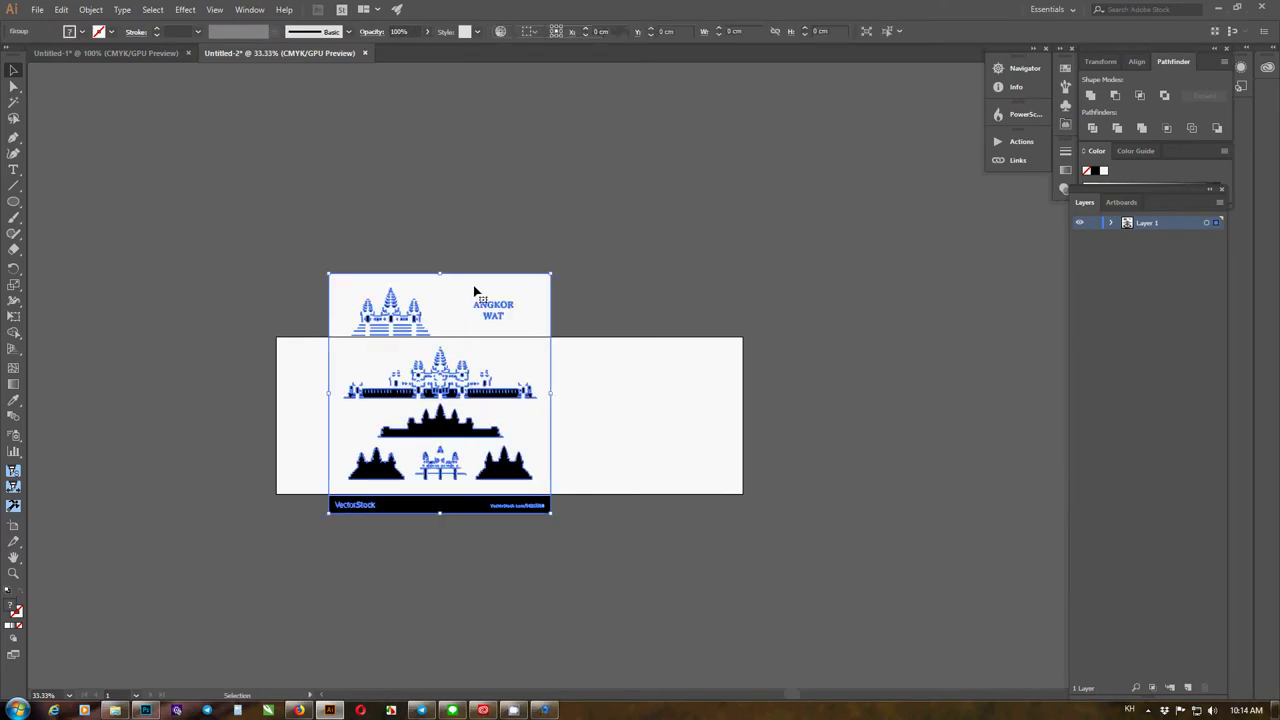
# Ungroup the expanded Angkor Wat trace and move its white background shape sideways off the artboard
pyautogui.rightClick(474, 287)
pyautogui.click(549, 404)
pyautogui.click(611, 202)
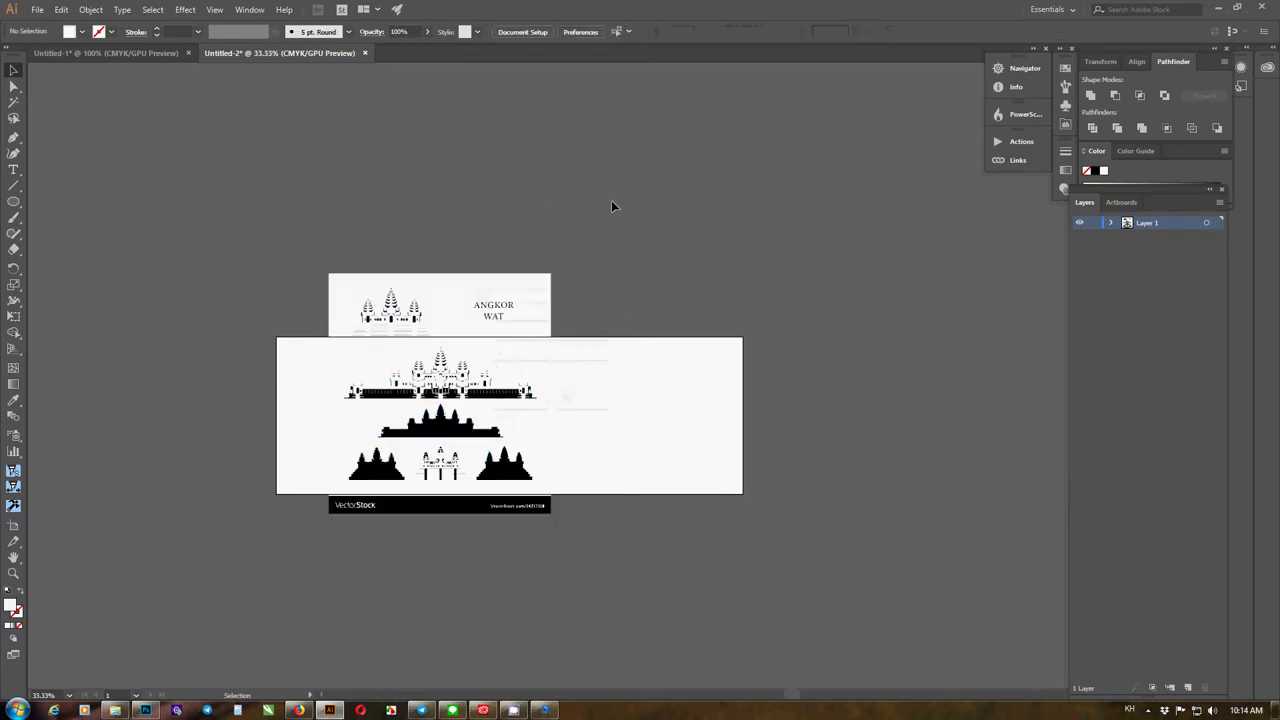
pyautogui.moveTo(456, 291); pyautogui.dragTo(881, 299)
pyautogui.click(533, 233)
# Delete the white shapes inside the letters of ANGKOR WAT and group the lettering
pyautogui.scroll(4, 482, 312)
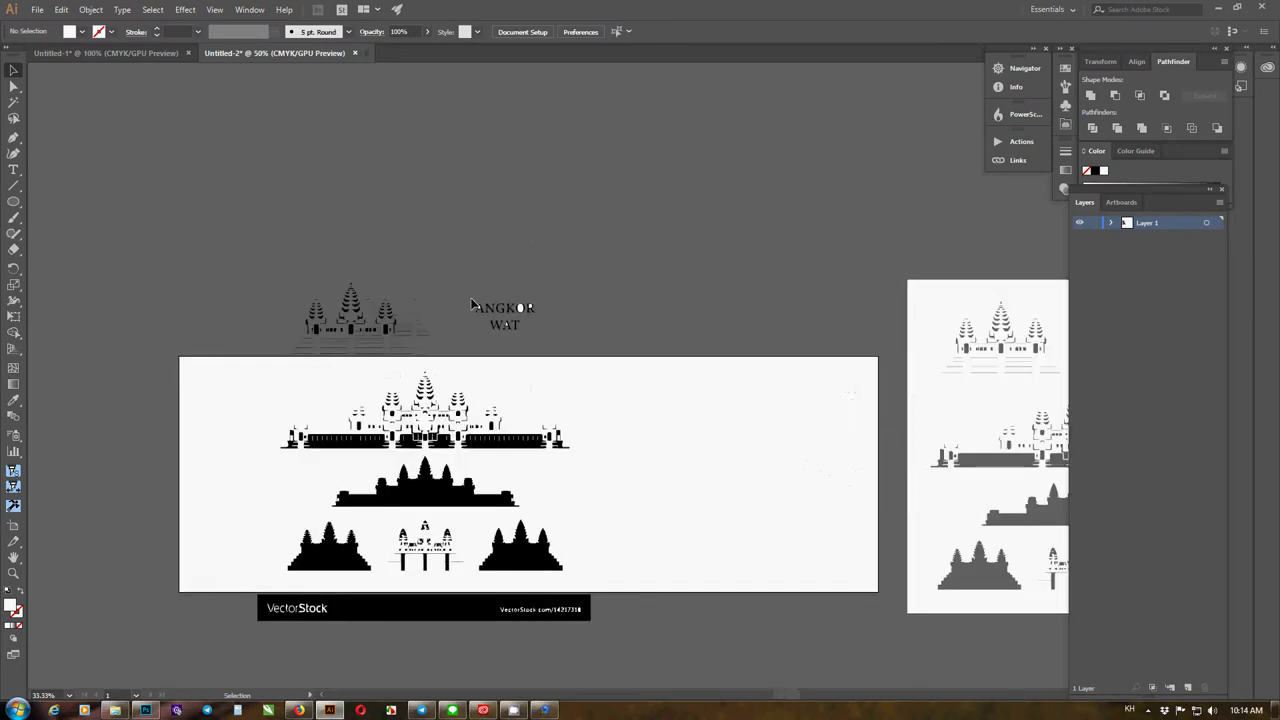
pyautogui.click(618, 330)
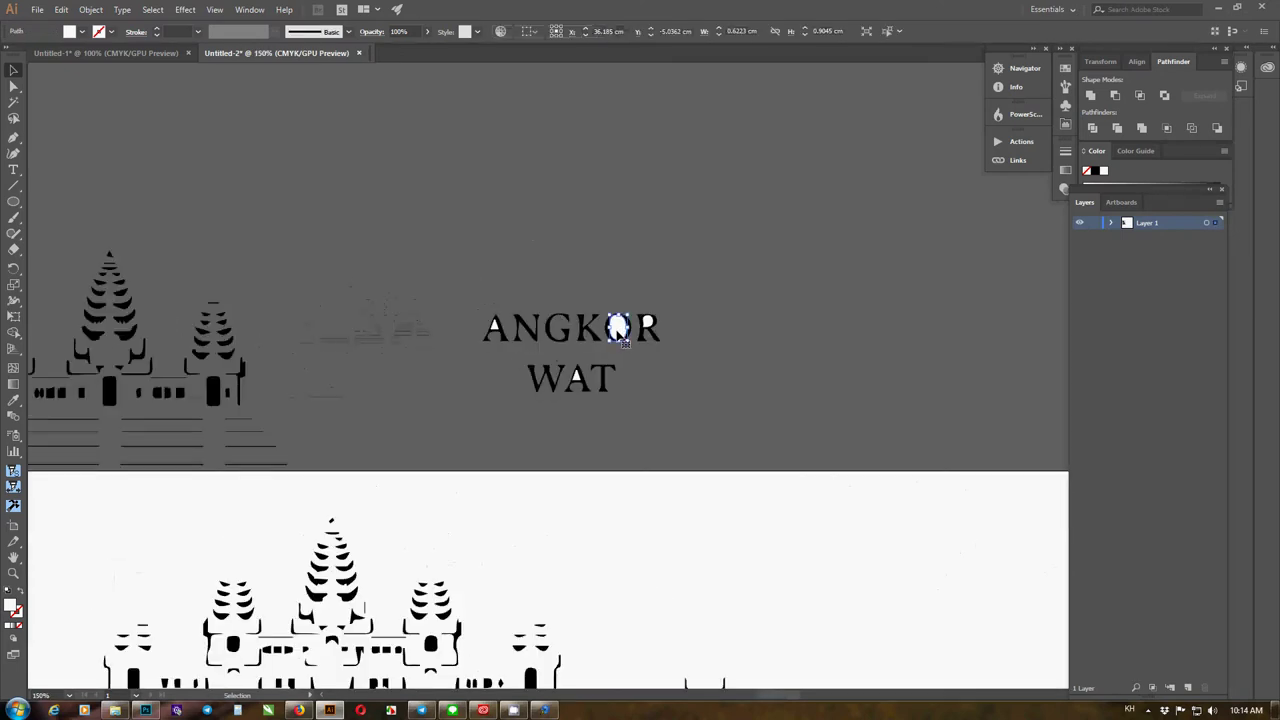
pyautogui.press('Delete')
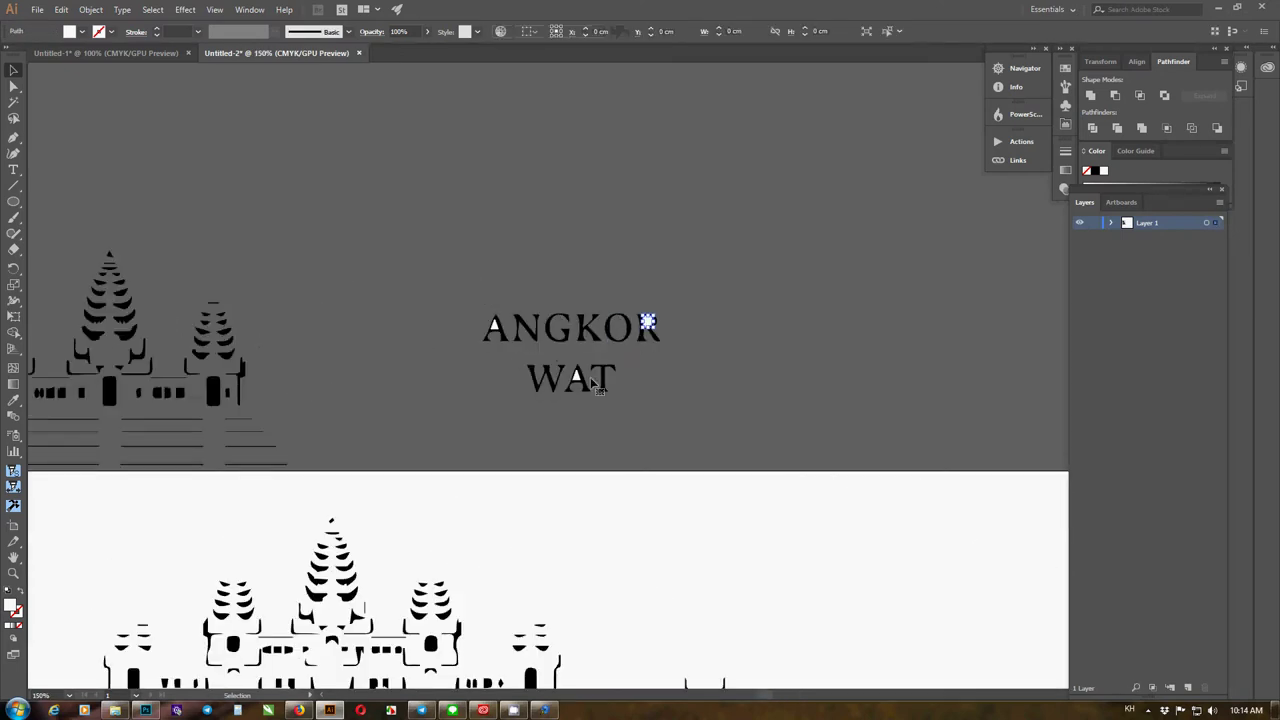
pyautogui.click(493, 325)
pyautogui.press('Delete')
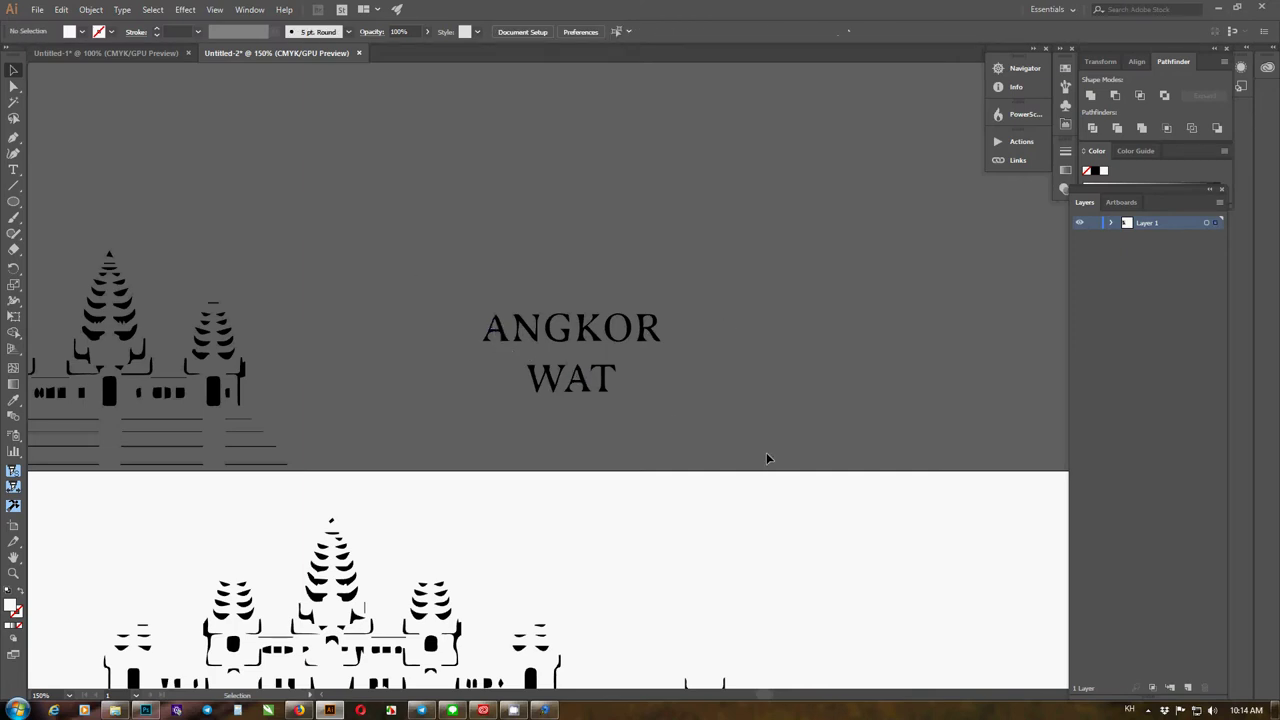
pyautogui.hotkey('ctrl', 'shift', 'z')
pyautogui.hotkey('ctrl', 'shift', 'z')
pyautogui.hotkey('ctrl', 'shift', 'z')
pyautogui.hotkey('ctrl', 'shift', 'z')
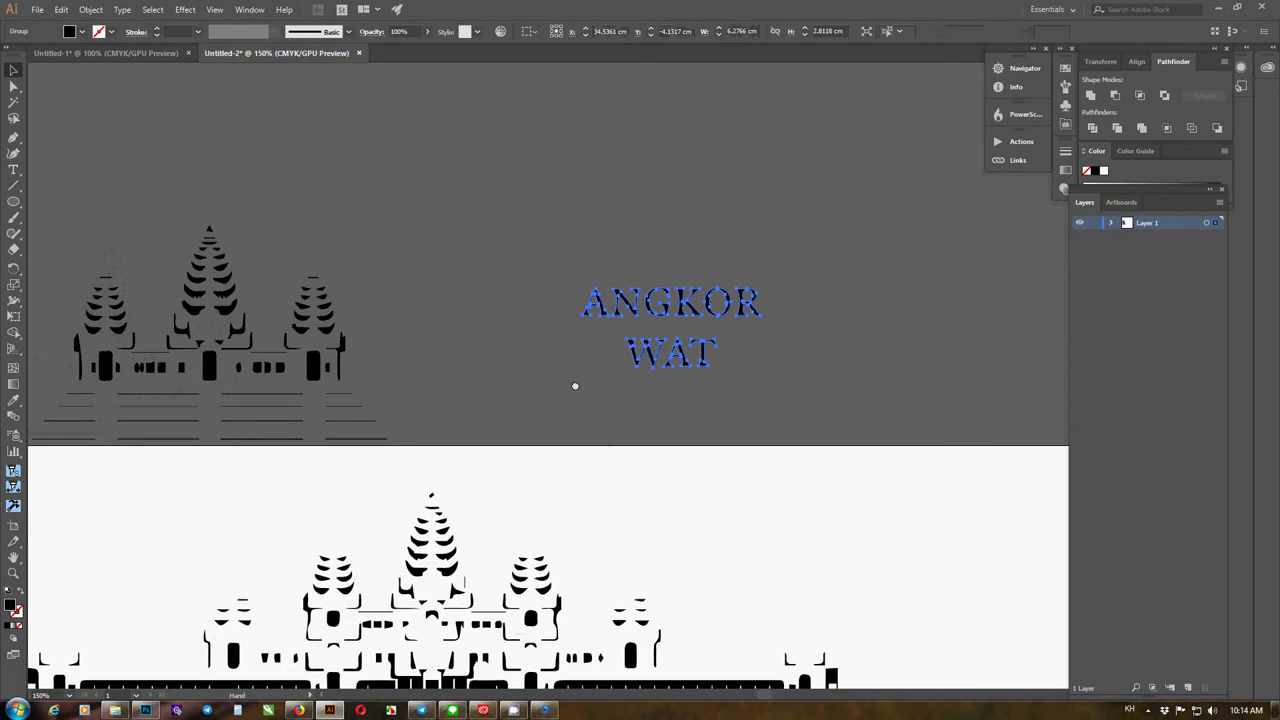
# Select all pieces of the uppermost three-tower temple, including its stair lines, and group them
pyautogui.press('v')
pyautogui.moveTo(67, 438); pyautogui.dragTo(597, 471)
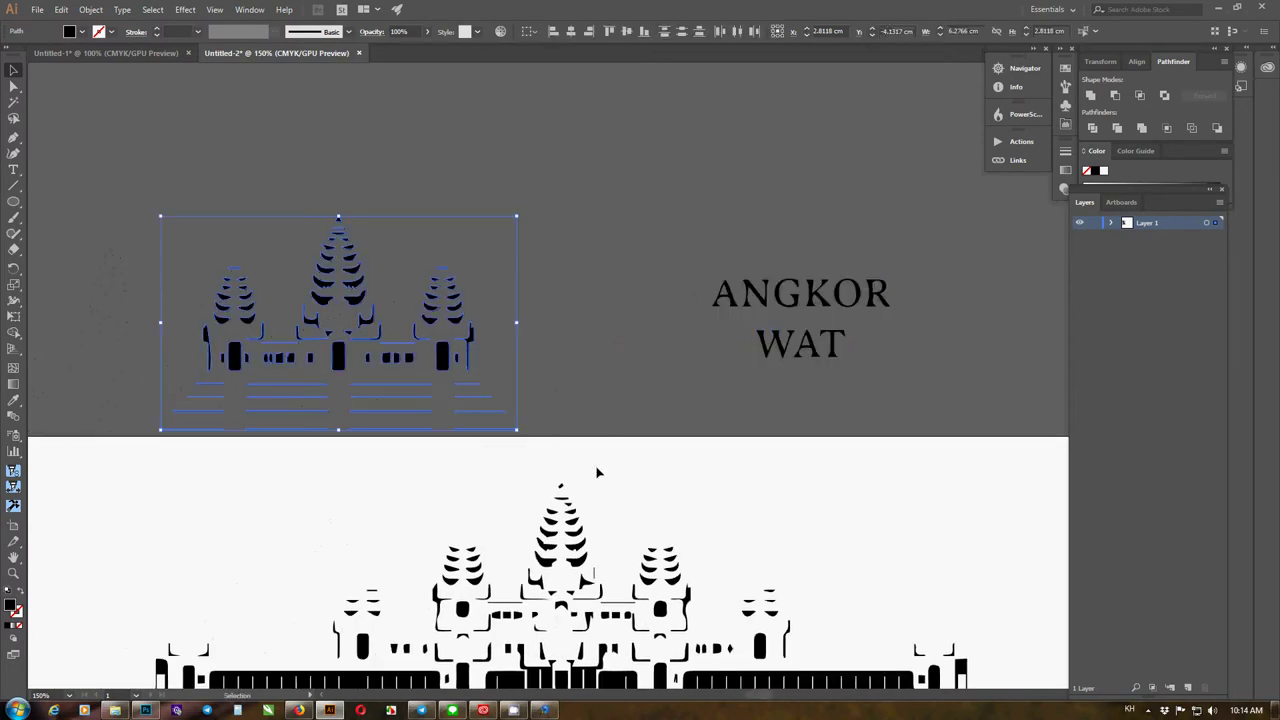
pyautogui.press('a')
pyautogui.press('v')
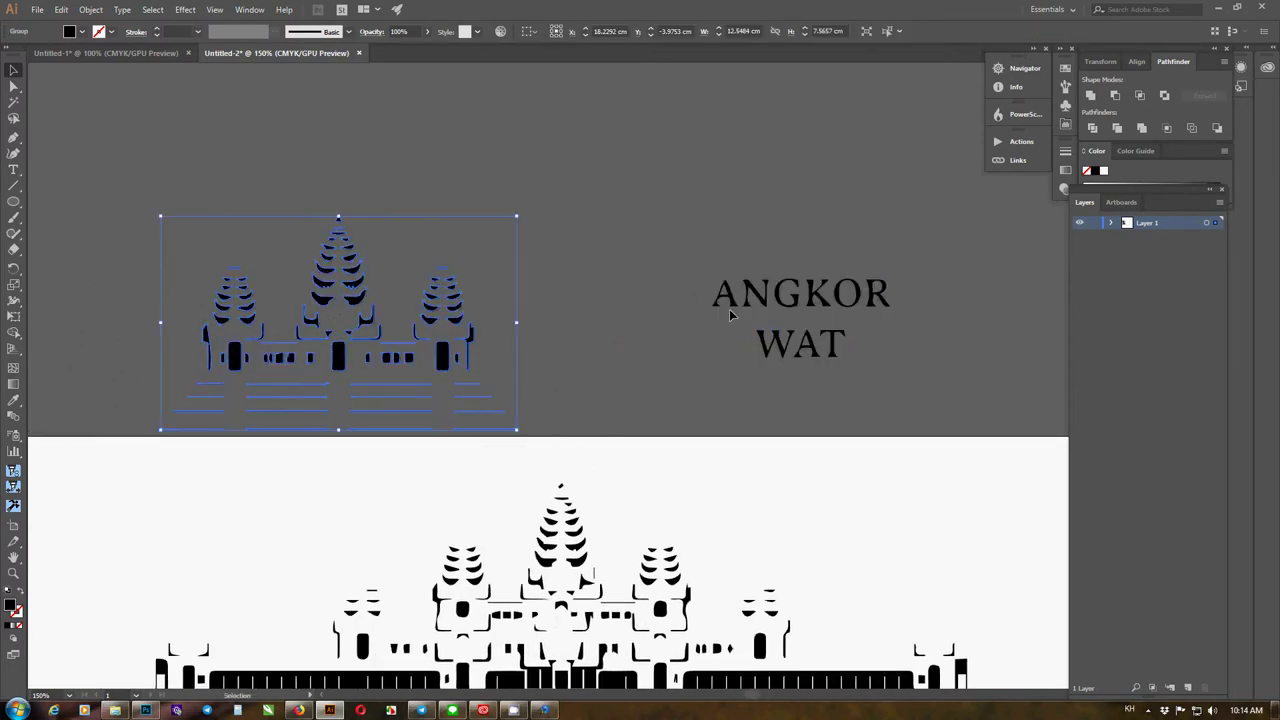
# Copy the grouped temple and the ANGKOR WAT lettering into the clock document Untitled-1
pyautogui.keyDown('shift'); pyautogui.click(729, 309); pyautogui.keyUp('shift')
pyautogui.press('a')
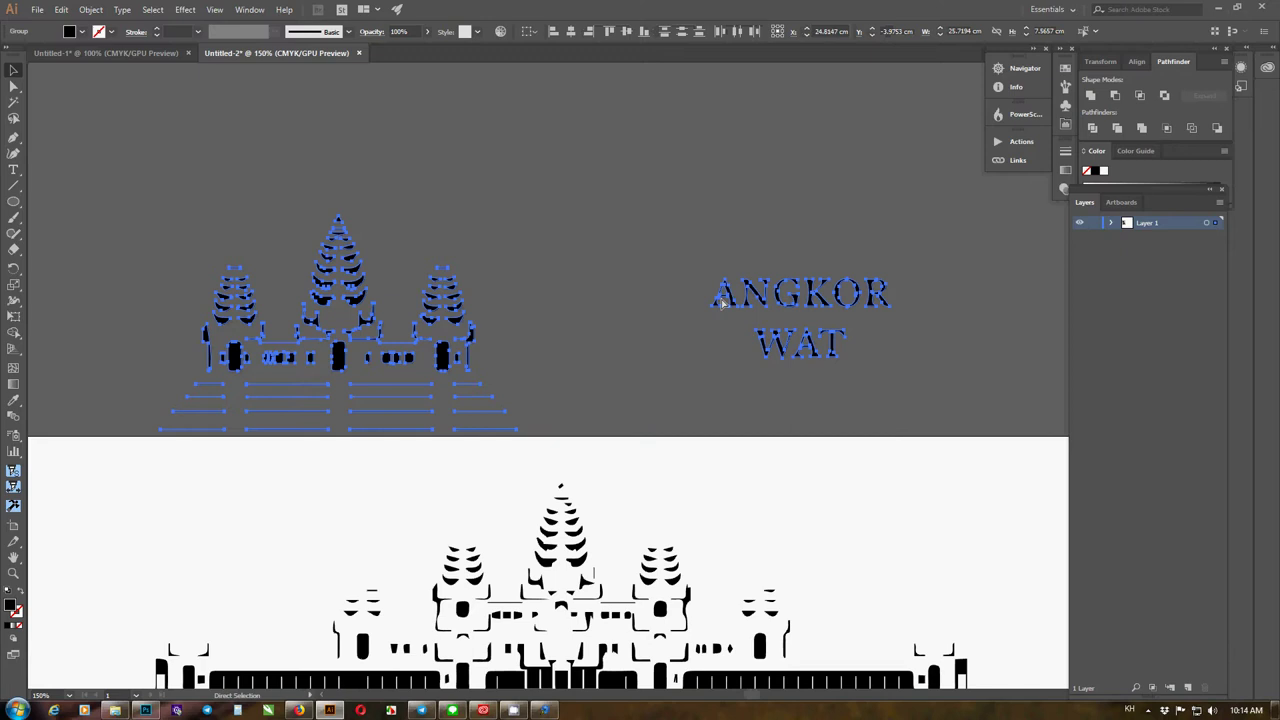
pyautogui.press('v')
pyautogui.click(146, 52)
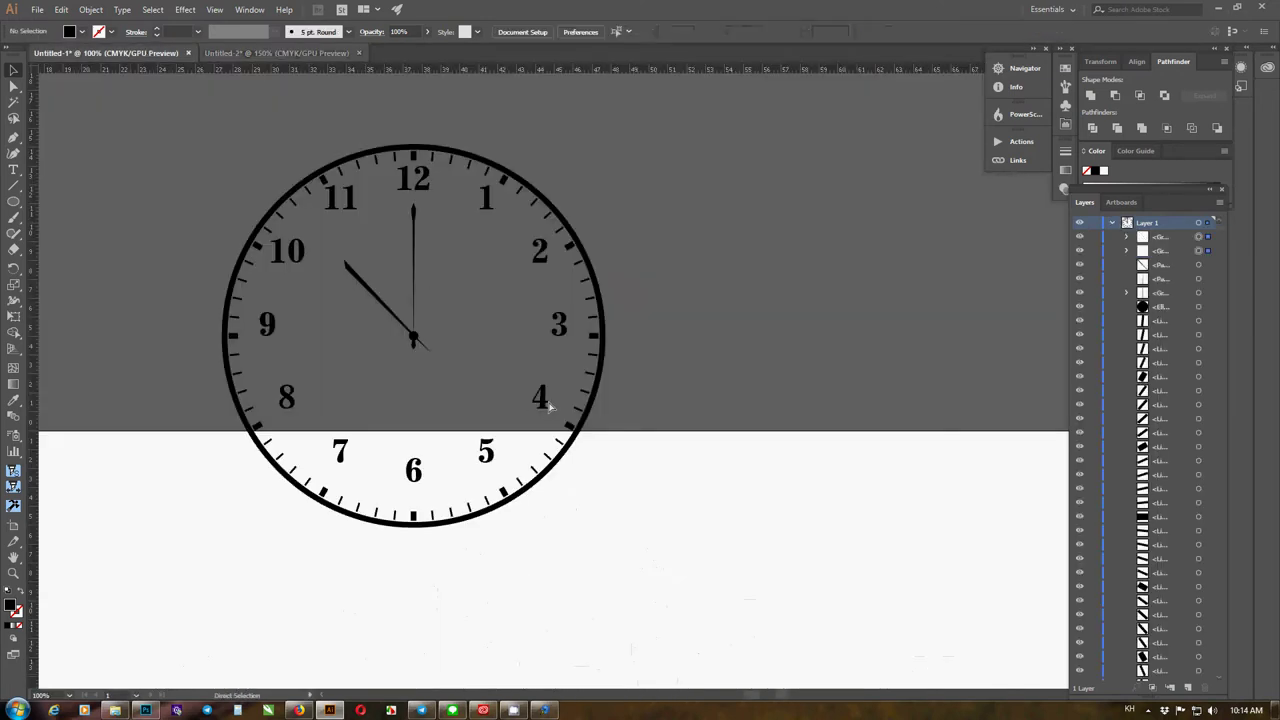
pyautogui.hotkey('ctrl', 'v')
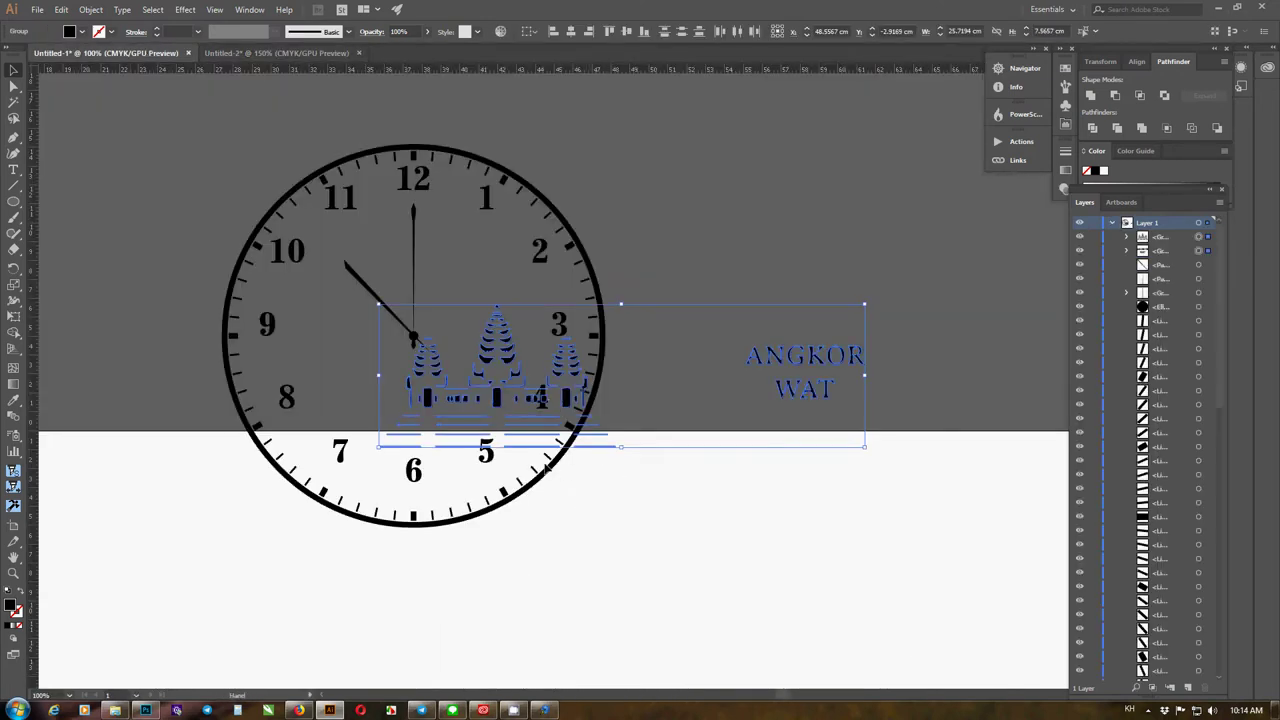
# Move the temple into the clock face and nudge it until its central tower lines up with the clock's vertical centre line
pyautogui.scroll(-2, 531, 457)
pyautogui.moveTo(516, 430); pyautogui.dragTo(470, 388)
pyautogui.click(762, 345)
pyautogui.scroll(5, 471, 388)
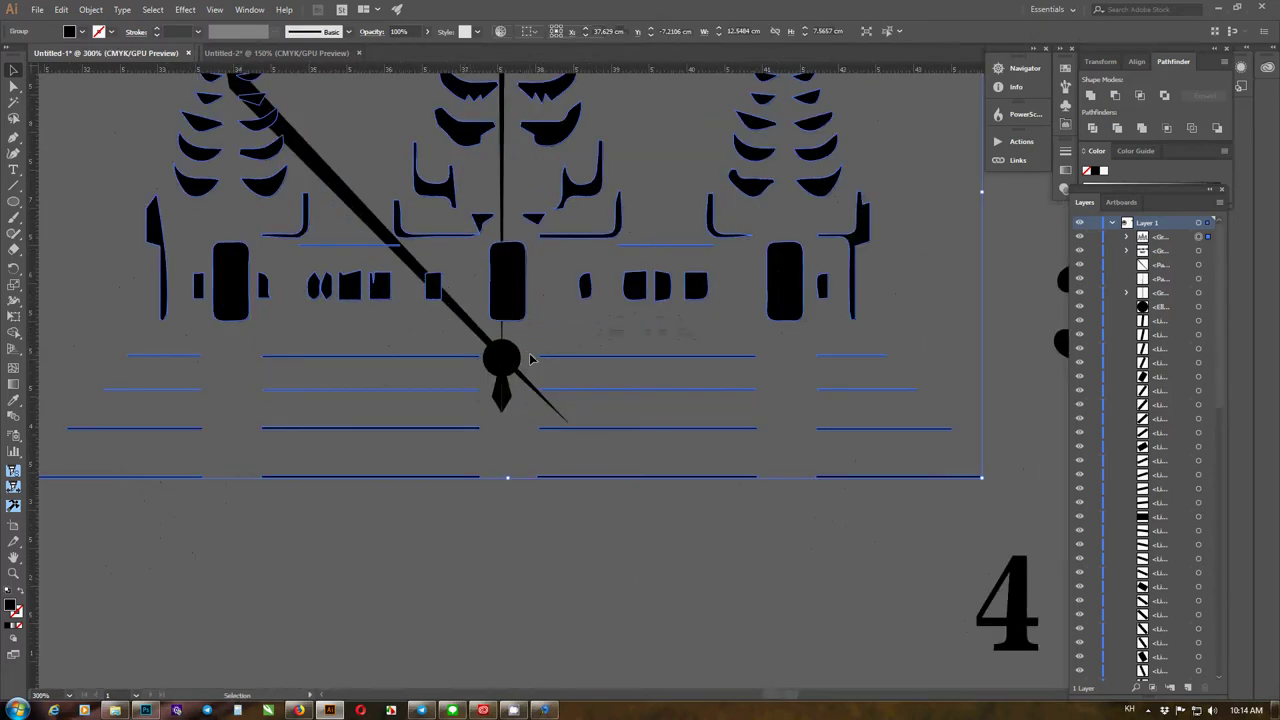
pyautogui.scroll(1, 572, 364)
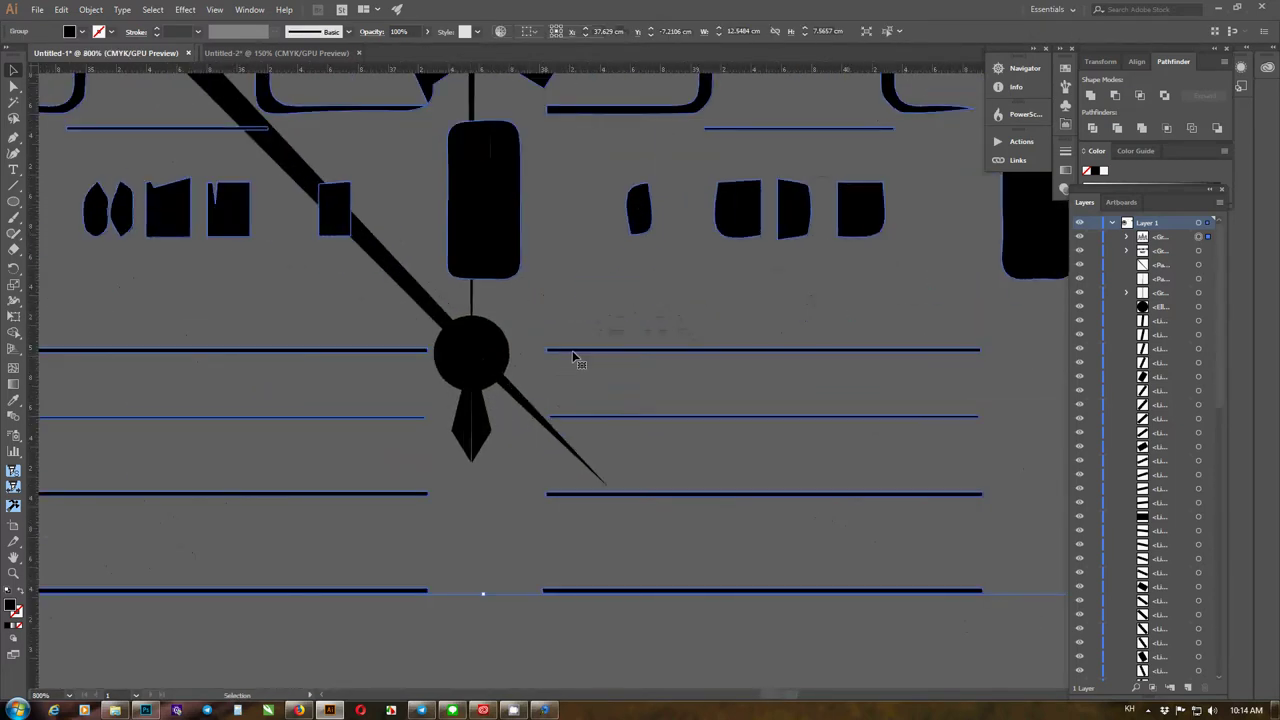
pyautogui.moveTo(571, 358); pyautogui.dragTo(565, 353)
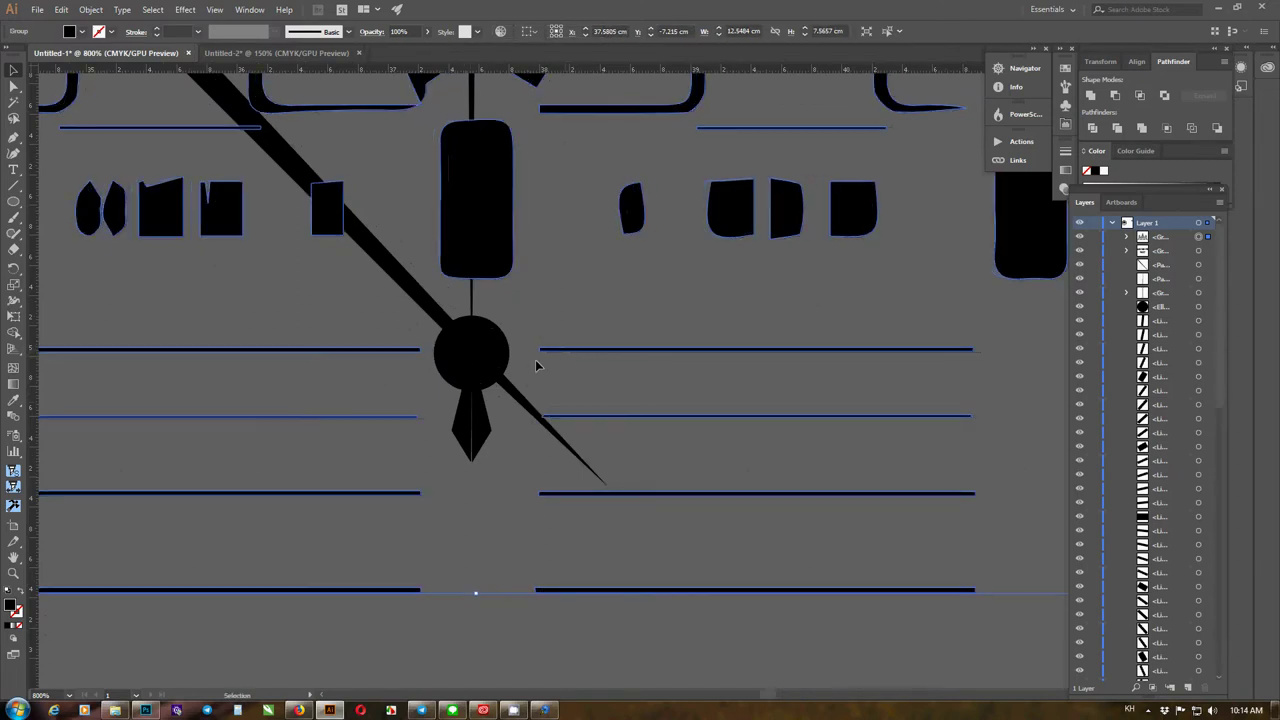
pyautogui.scroll(-10, 535, 365)
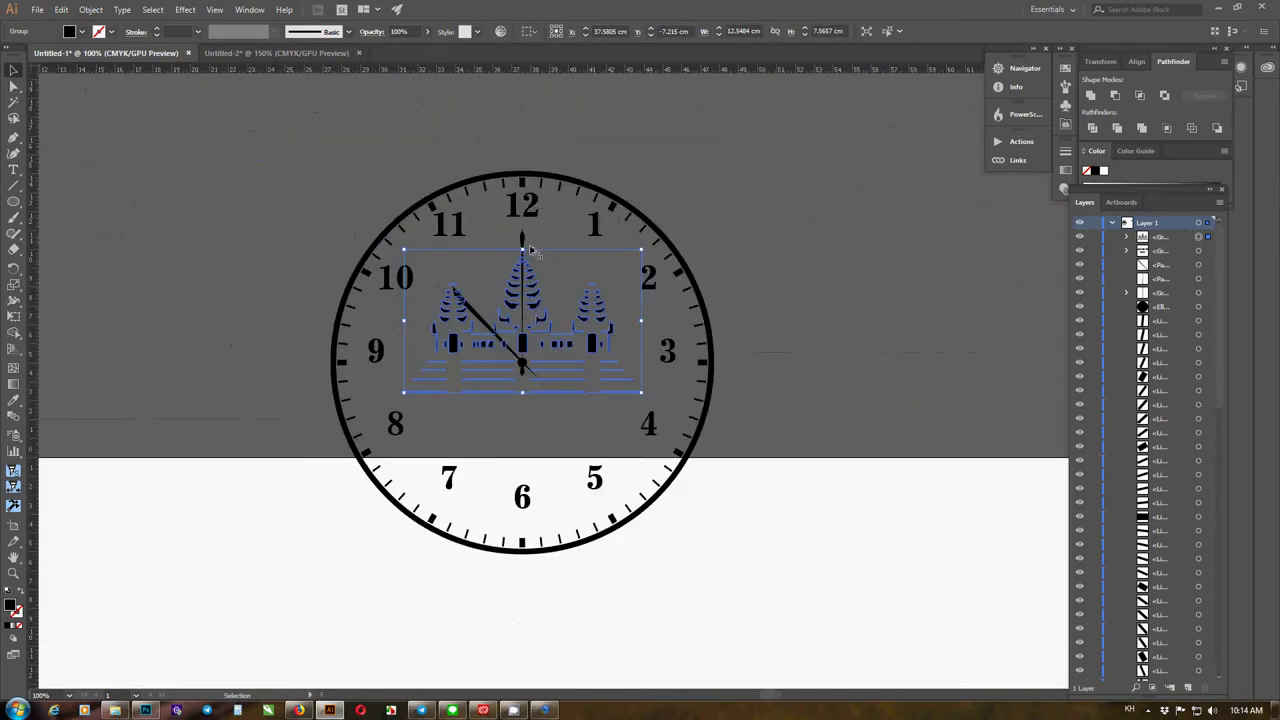
pyautogui.scroll(4, 522, 242)
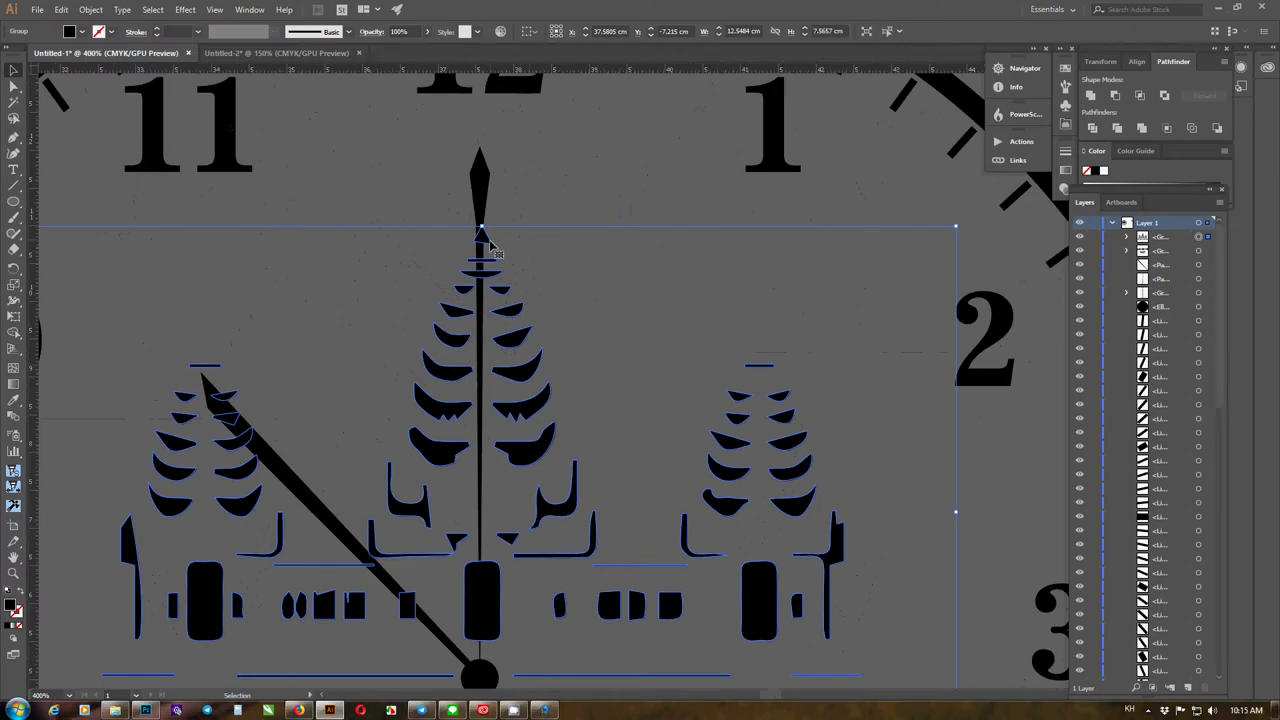
pyautogui.press('Left')
pyautogui.scroll(-4, 490, 250)
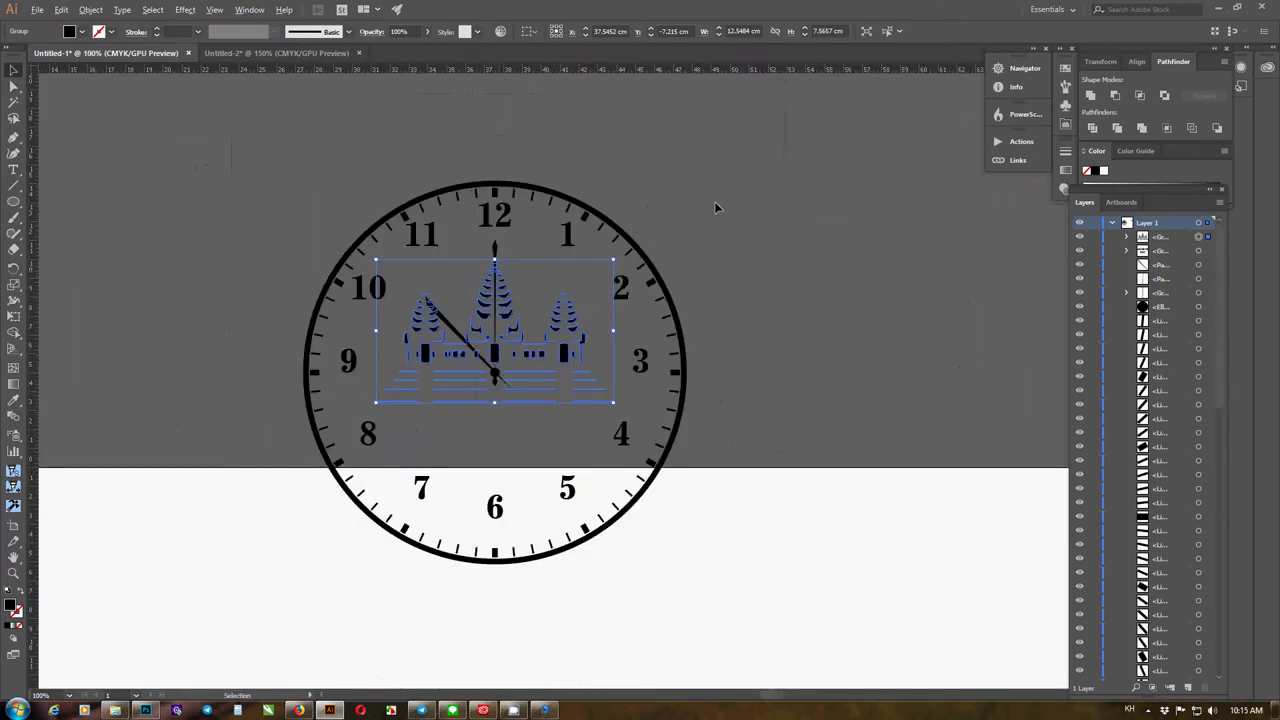
# Move the ANGKOR WAT lettering into the clock face, centred between the temple steps and the numeral 6
pyautogui.click(713, 206)
pyautogui.scroll(-3, 705, 222)
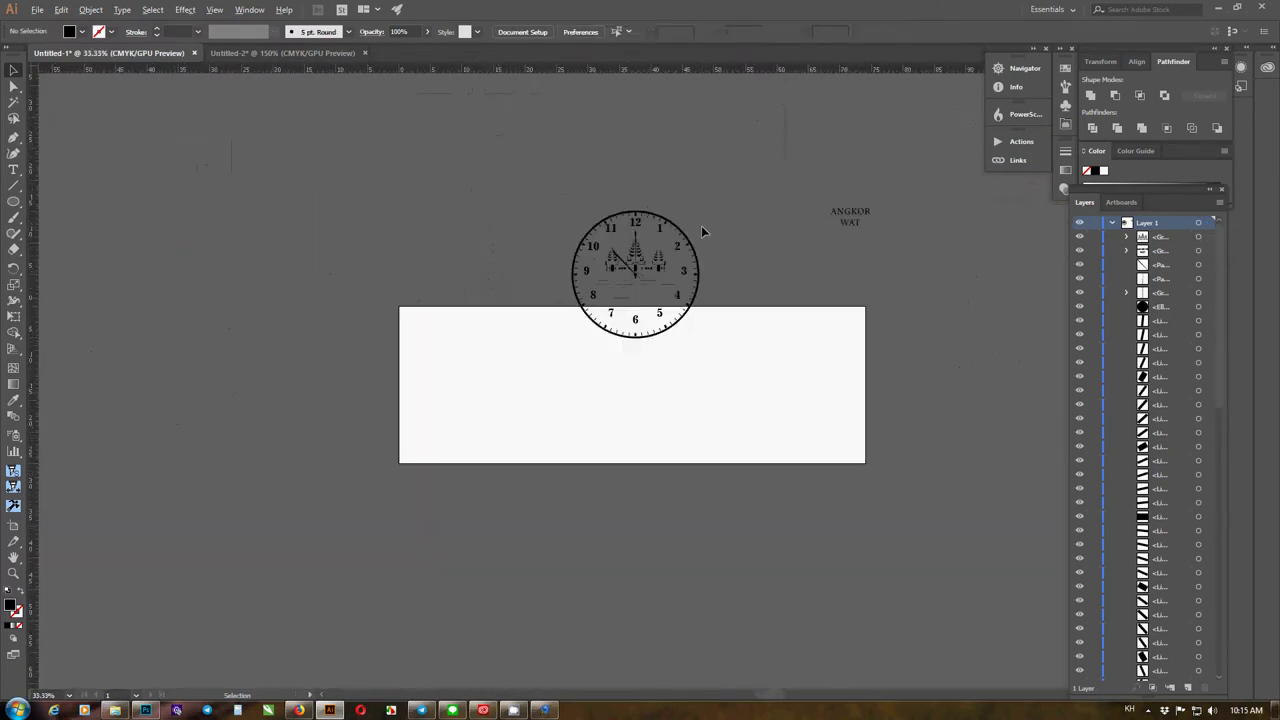
pyautogui.scroll(2, 857, 225)
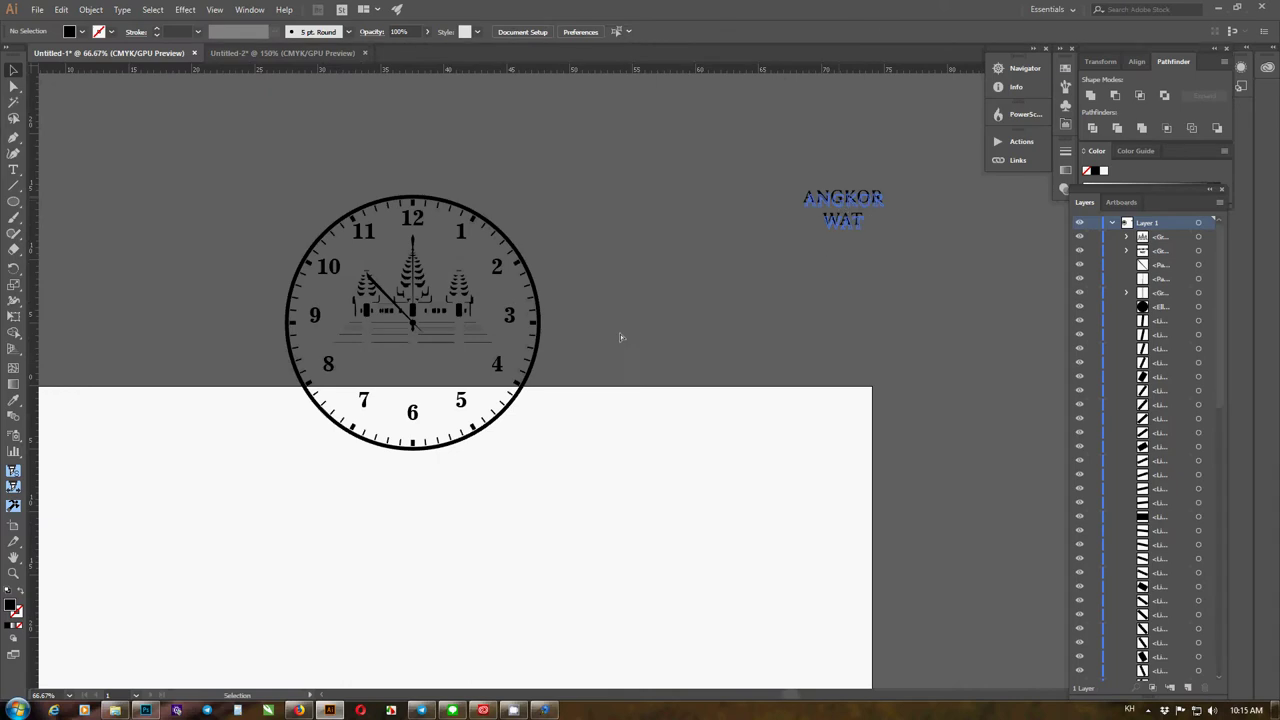
pyautogui.moveTo(447, 377); pyautogui.dragTo(412, 366)
pyautogui.scroll(4, 412, 366)
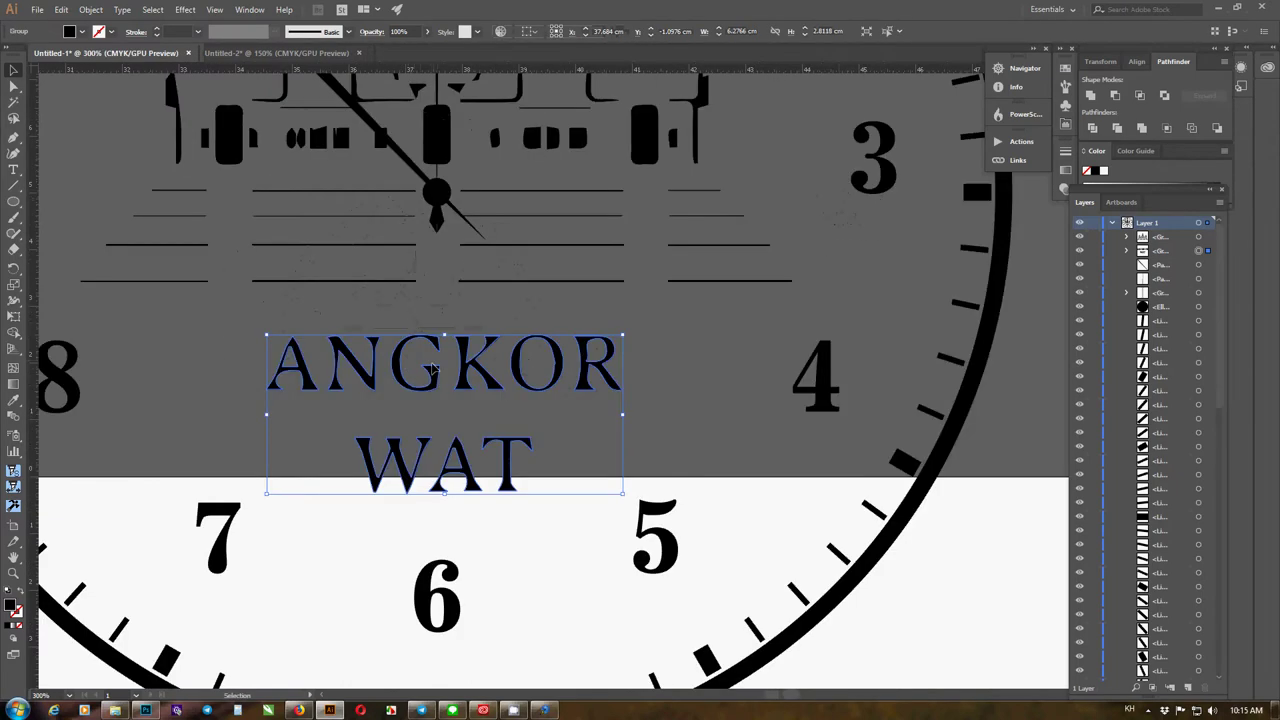
pyautogui.scroll(-5, 428, 376)
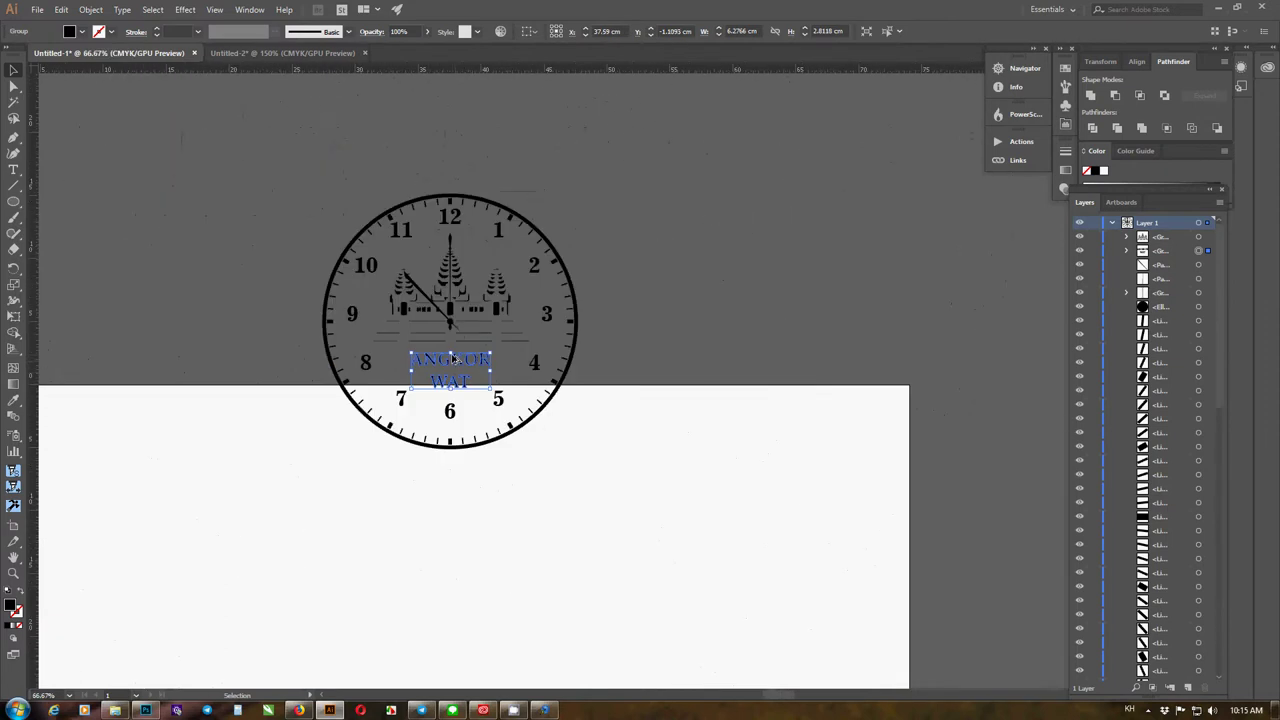
# Unlock the clock's outer ring and the guide group at the end of the layer list, and make both visible
pyautogui.hotkey('ctrl', 'a')
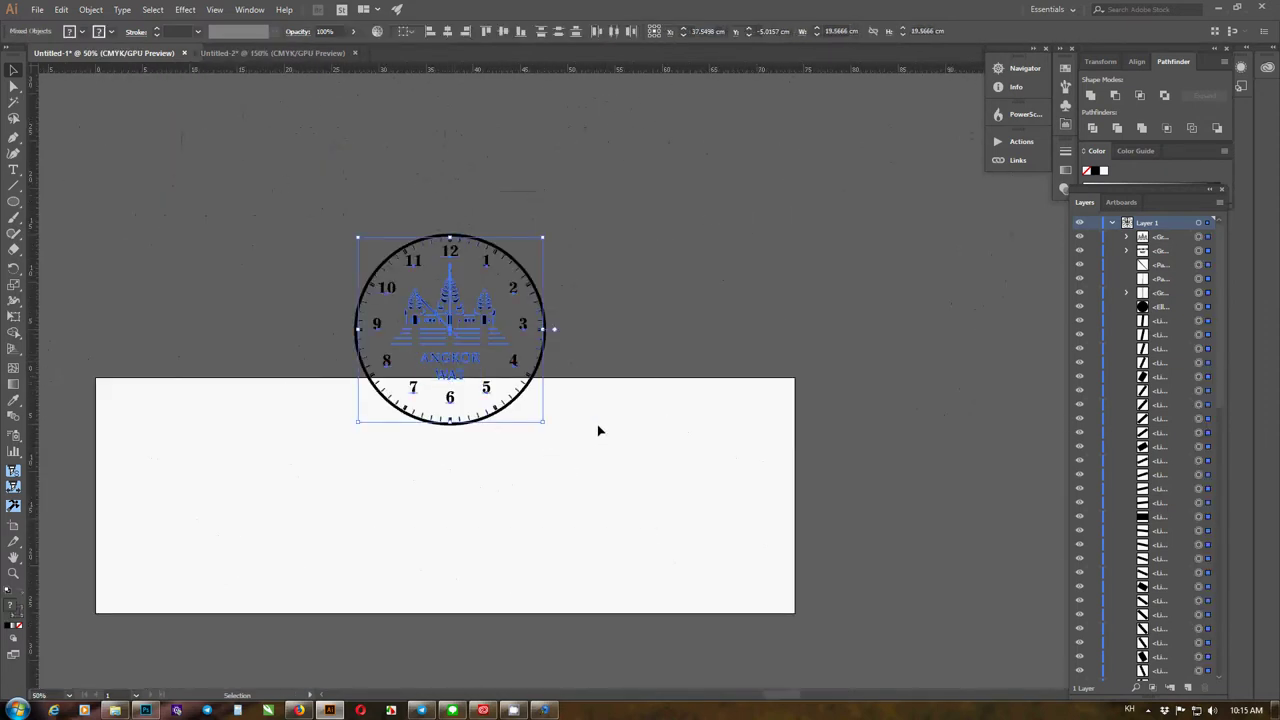
pyautogui.moveTo(1222, 385); pyautogui.dragTo(1218, 595)
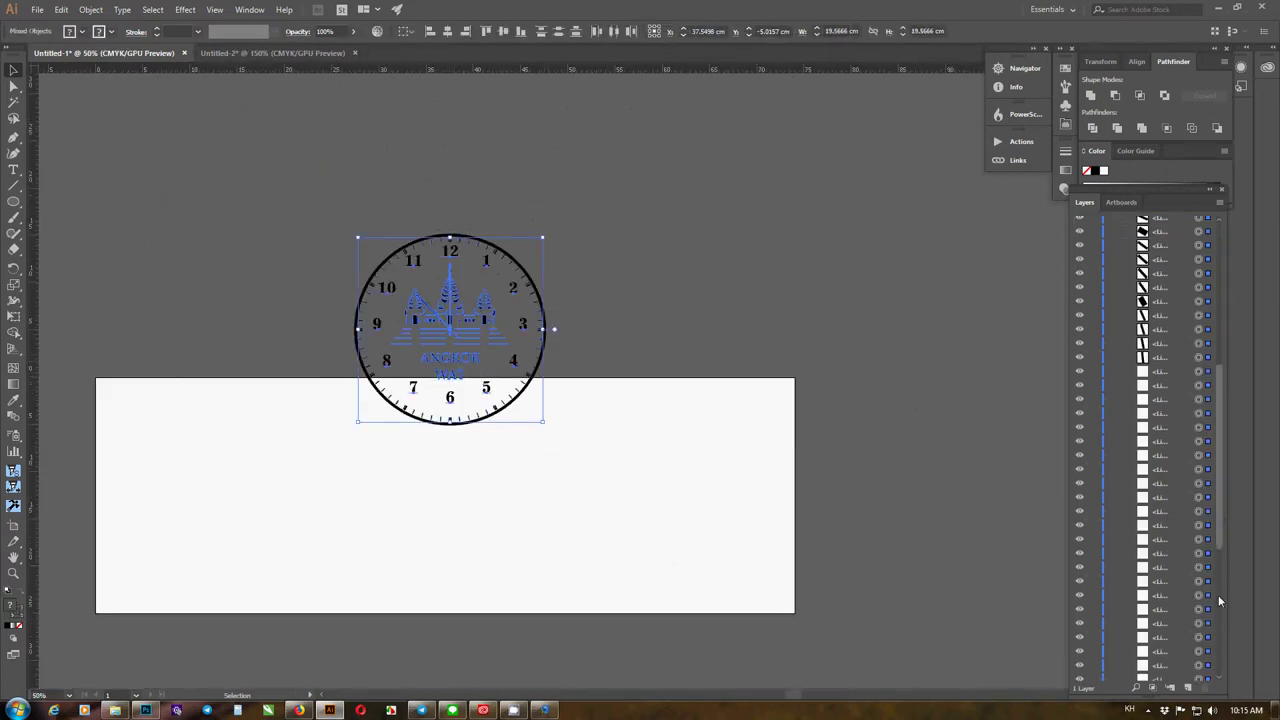
pyautogui.moveTo(1216, 656); pyautogui.dragTo(1217, 672)
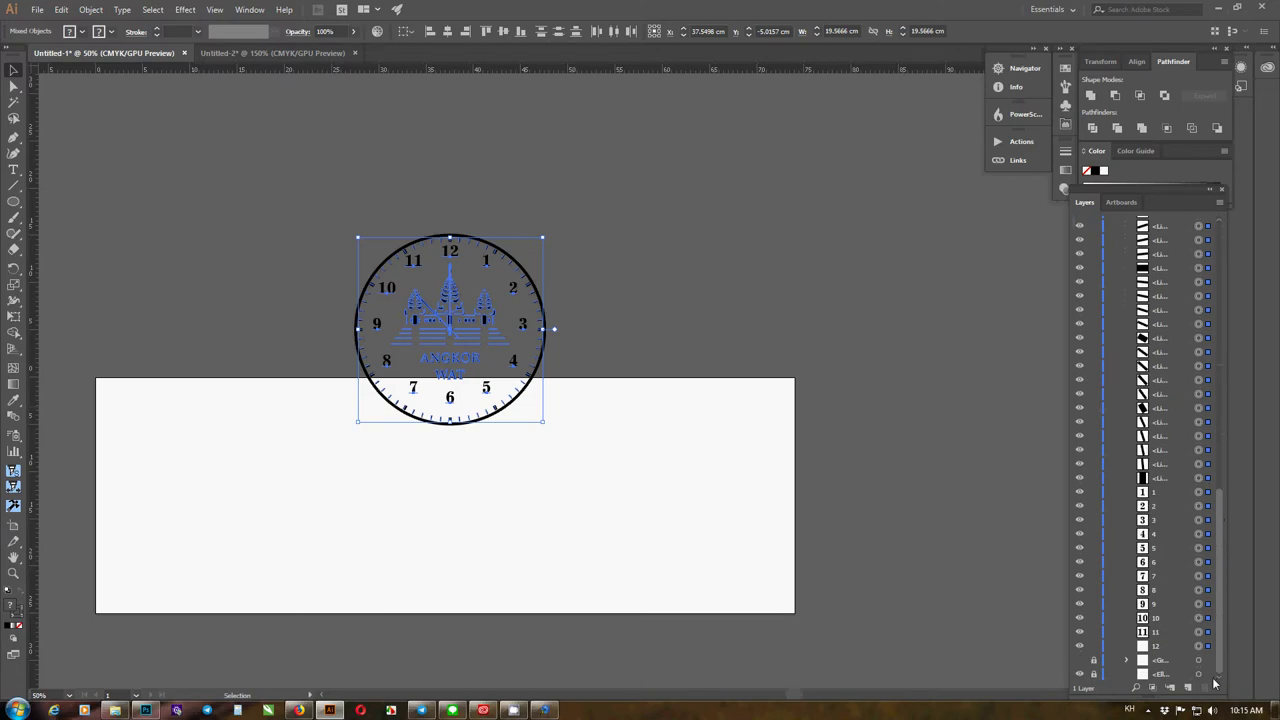
pyautogui.click(1079, 675)
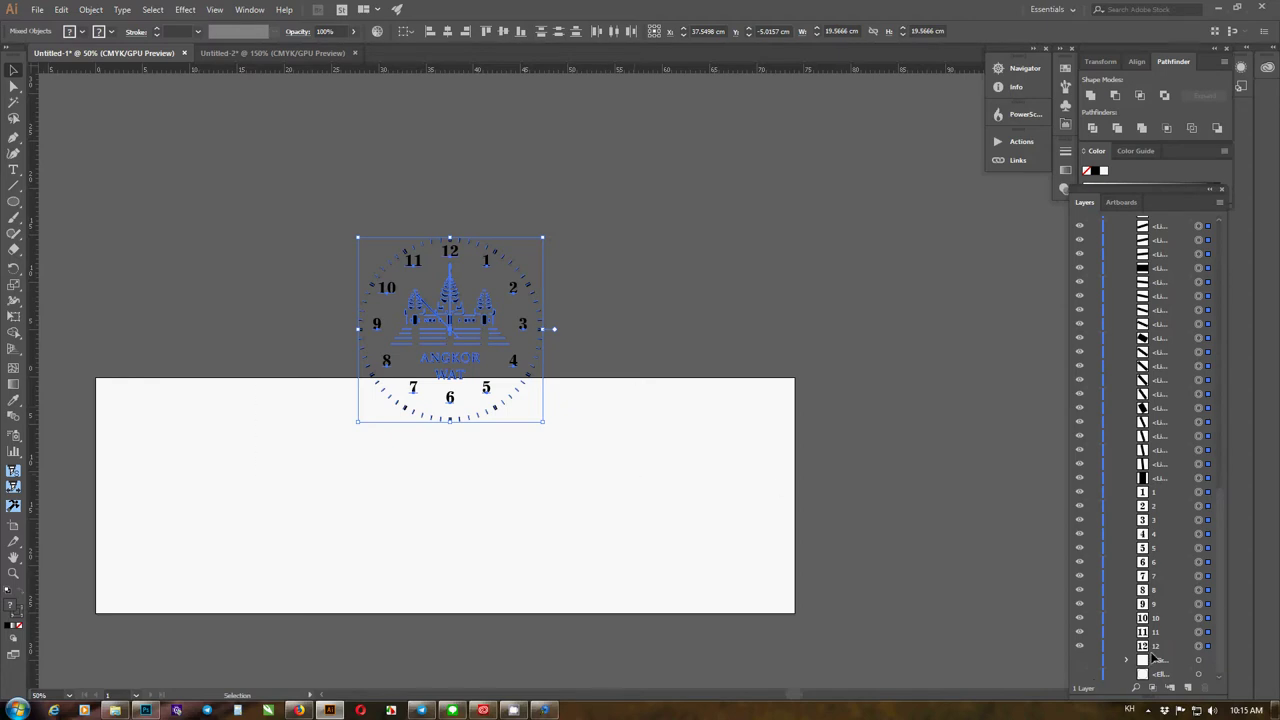
pyautogui.click(1079, 660)
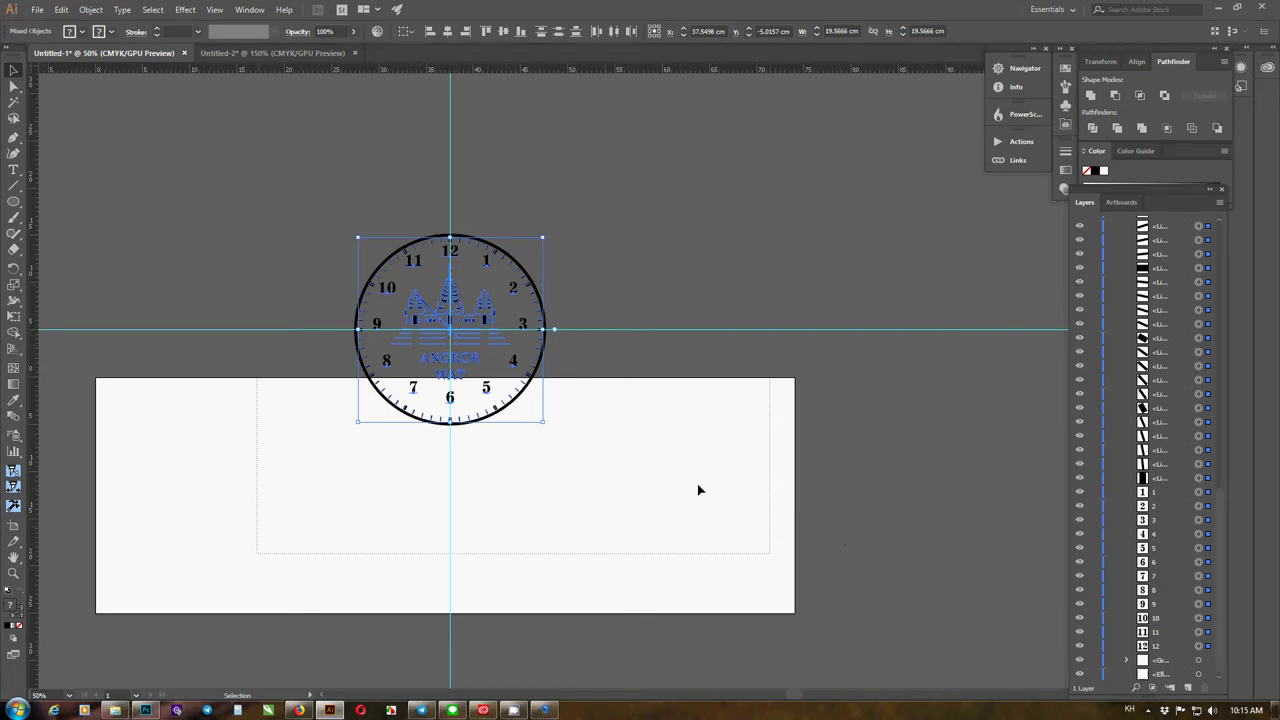
# Select the whole clock with its guides and move it straight up until it sits clear above the artboard
pyautogui.hotkey('ctrl', 'a')
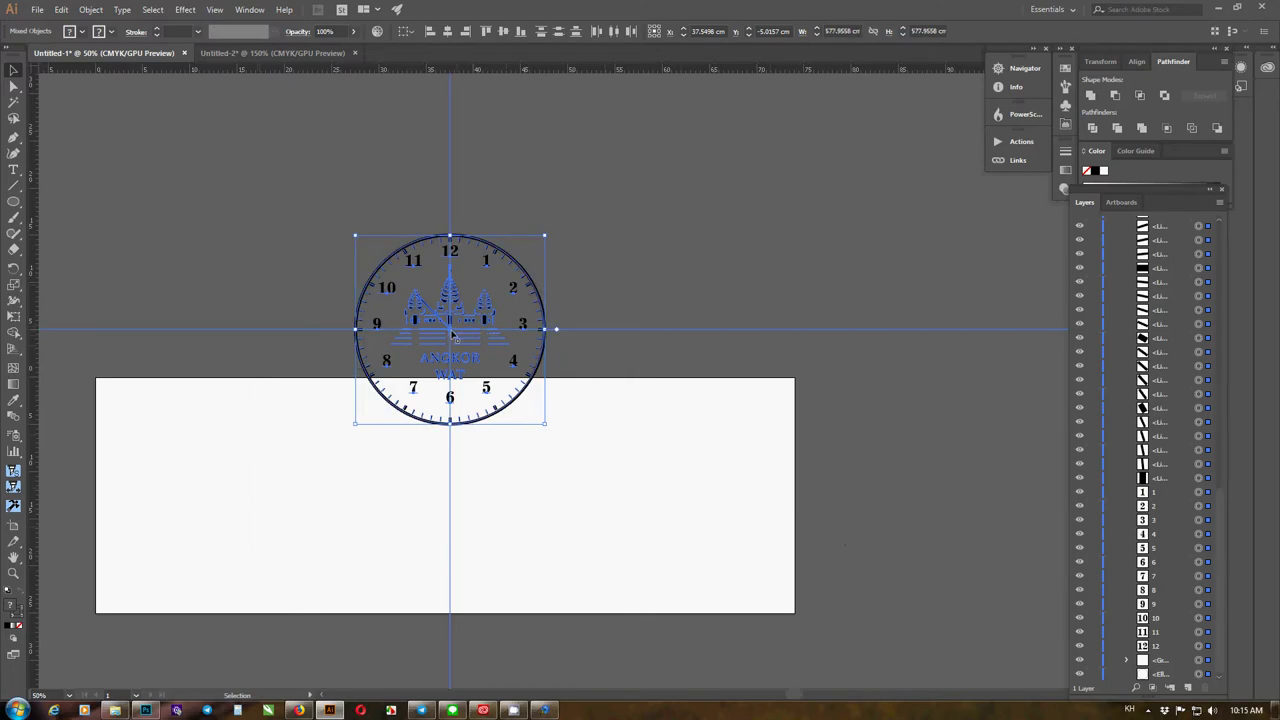
pyautogui.moveTo(452, 333); pyautogui.dragTo(450, 245)
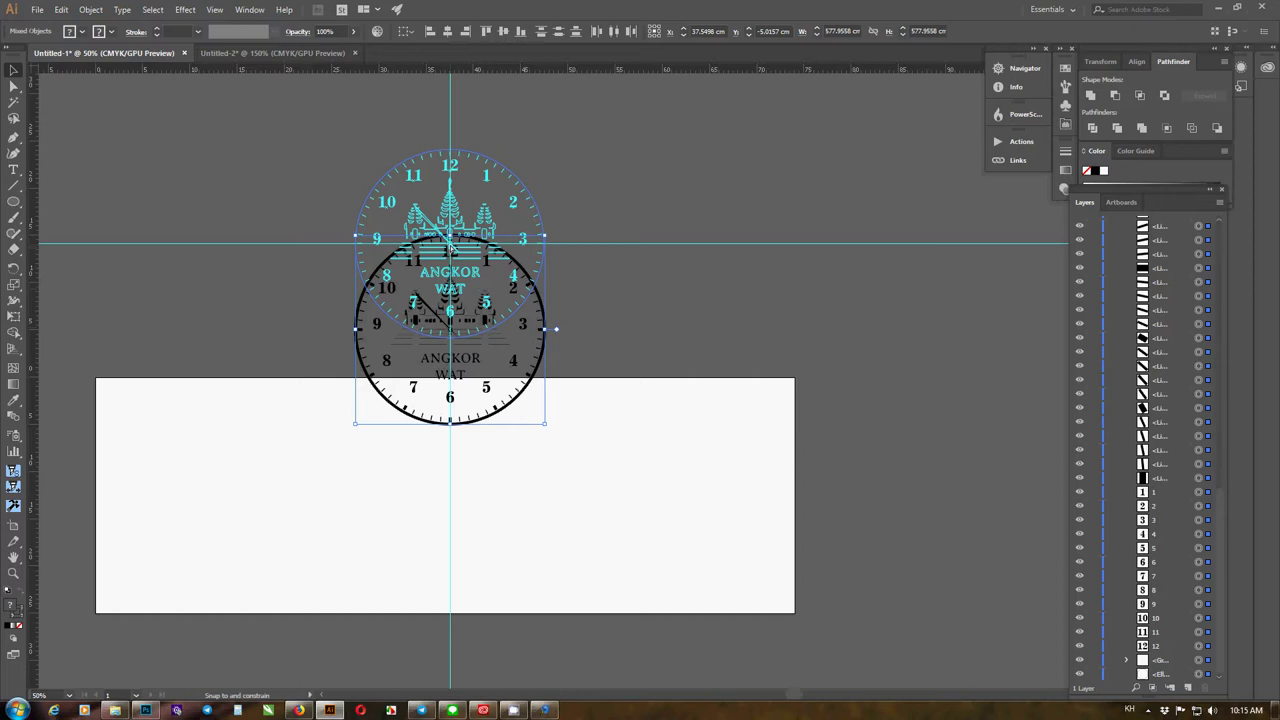
pyautogui.moveTo(450, 245); pyautogui.dragTo(452, 247)
pyautogui.click(674, 319)
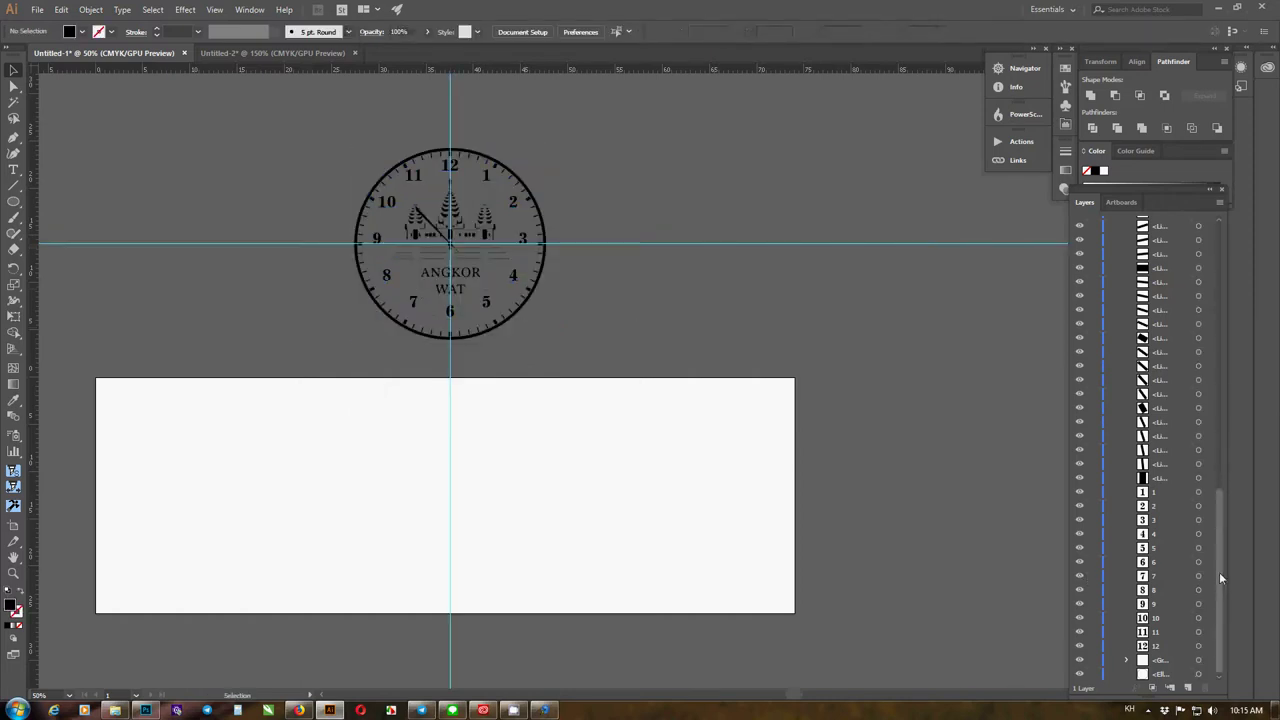
# Expand the clock's outer ring with the default Expand options
pyautogui.click(1207, 677)
pyautogui.click(91, 10)
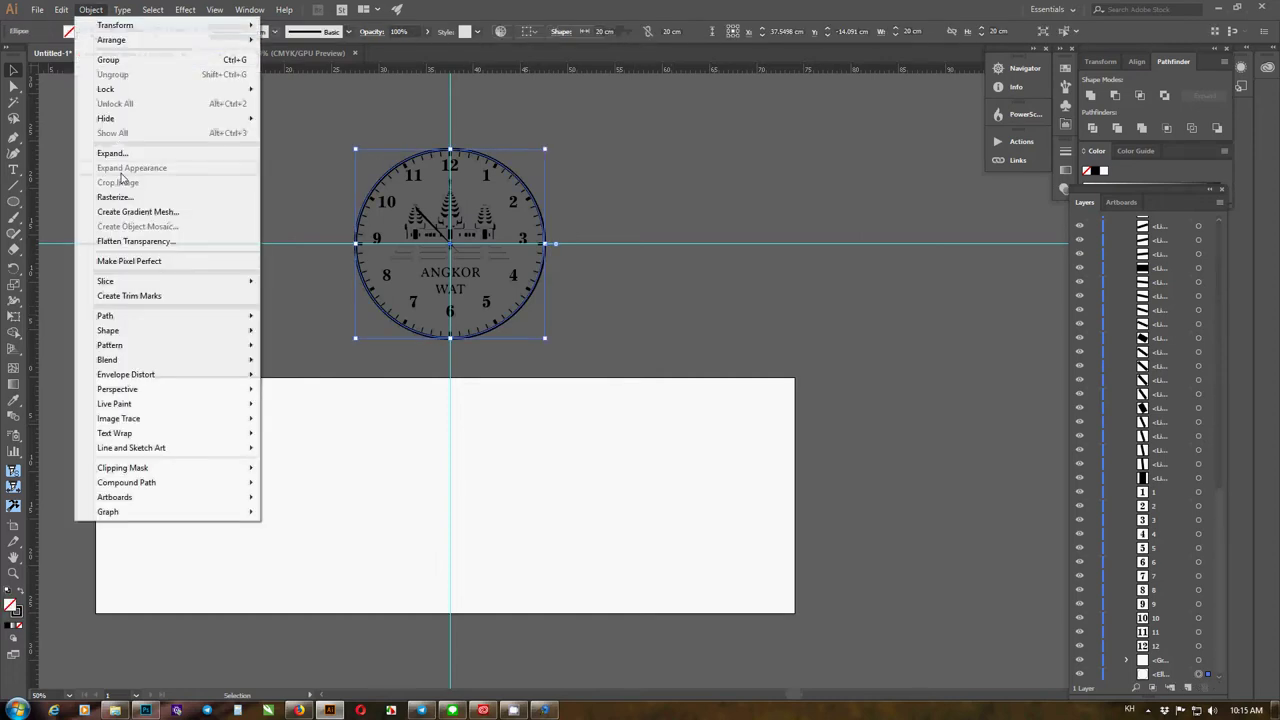
pyautogui.click(112, 153)
pyautogui.click(607, 428)
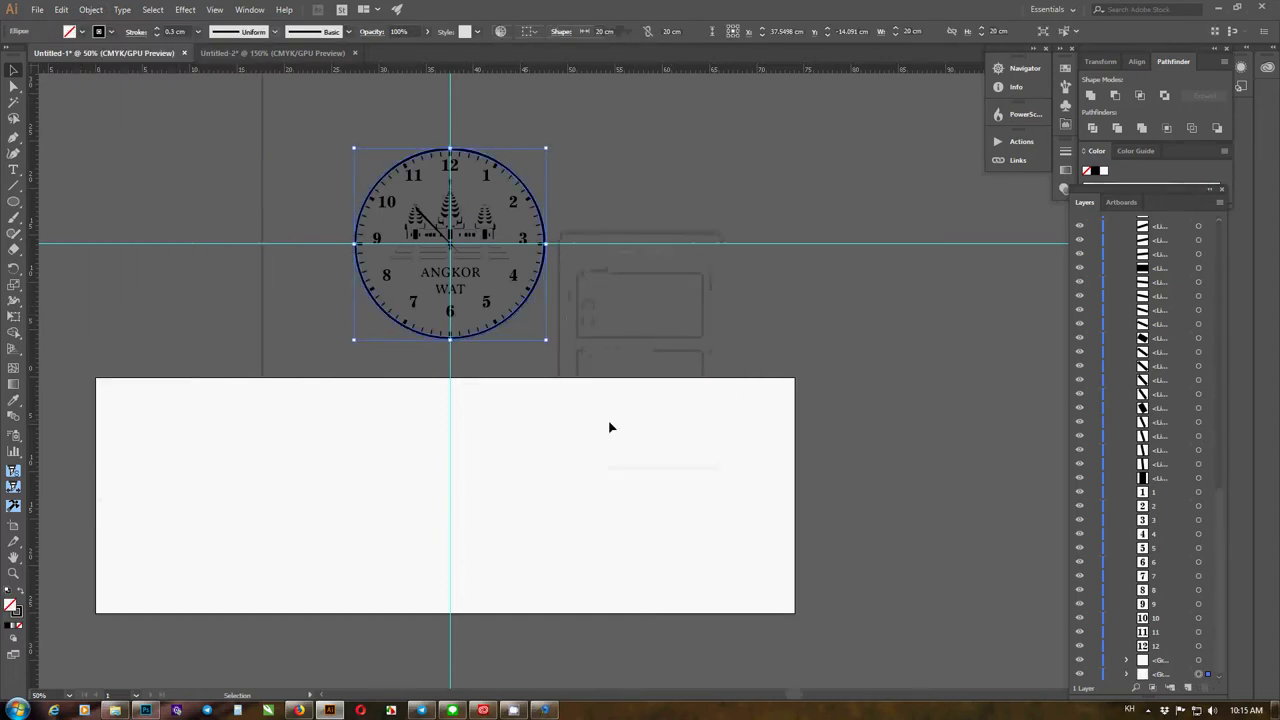
pyautogui.click(622, 304)
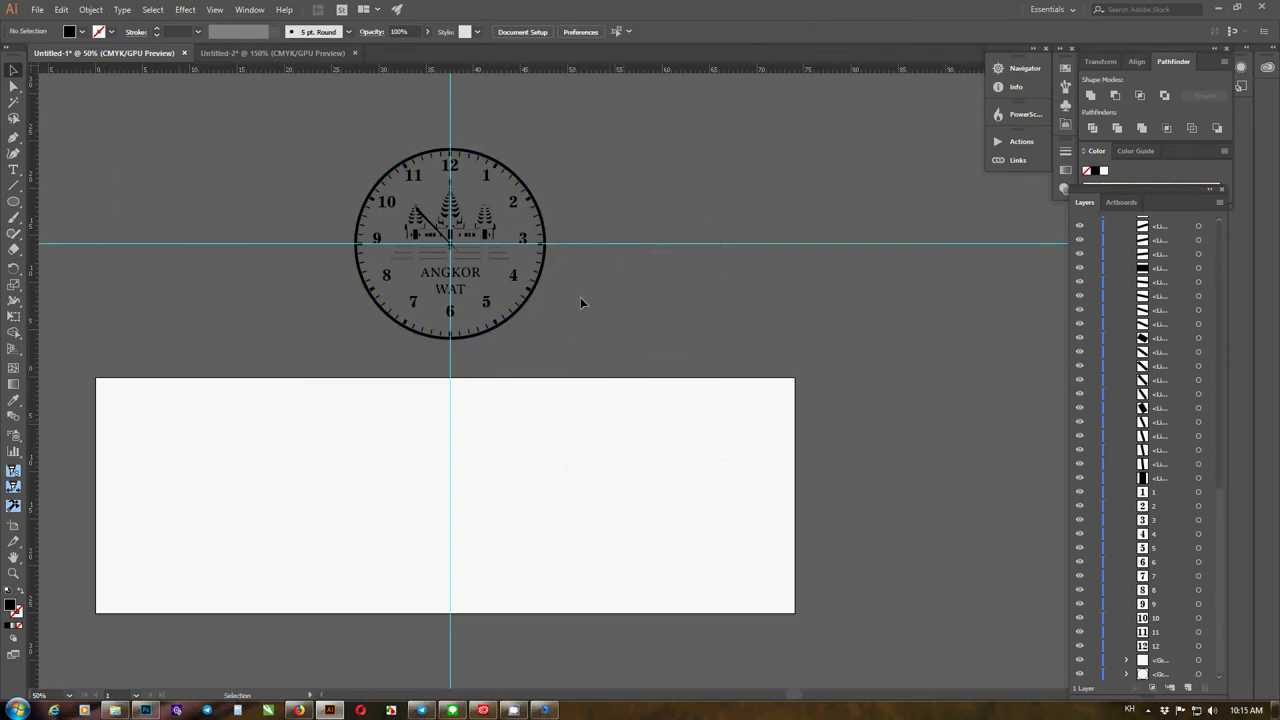
# Hide the guides and examine the hands, temple, lettering and numerals of the assembled clock face up close
pyautogui.scroll(6, 430, 228)
pyautogui.scroll(-2, 430, 228)
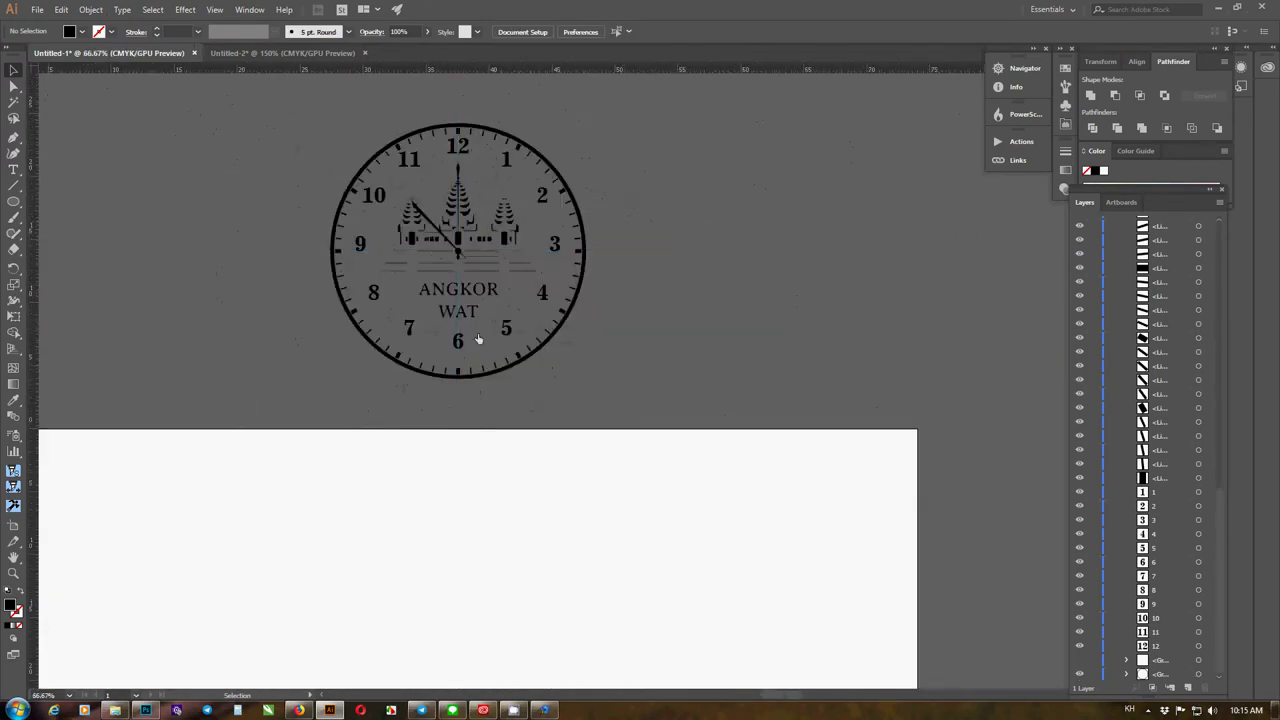
pyautogui.scroll(5, 442, 250)
pyautogui.scroll(-2, 442, 250)
pyautogui.scroll(-2, 442, 250)
pyautogui.scroll(1, 470, 300)
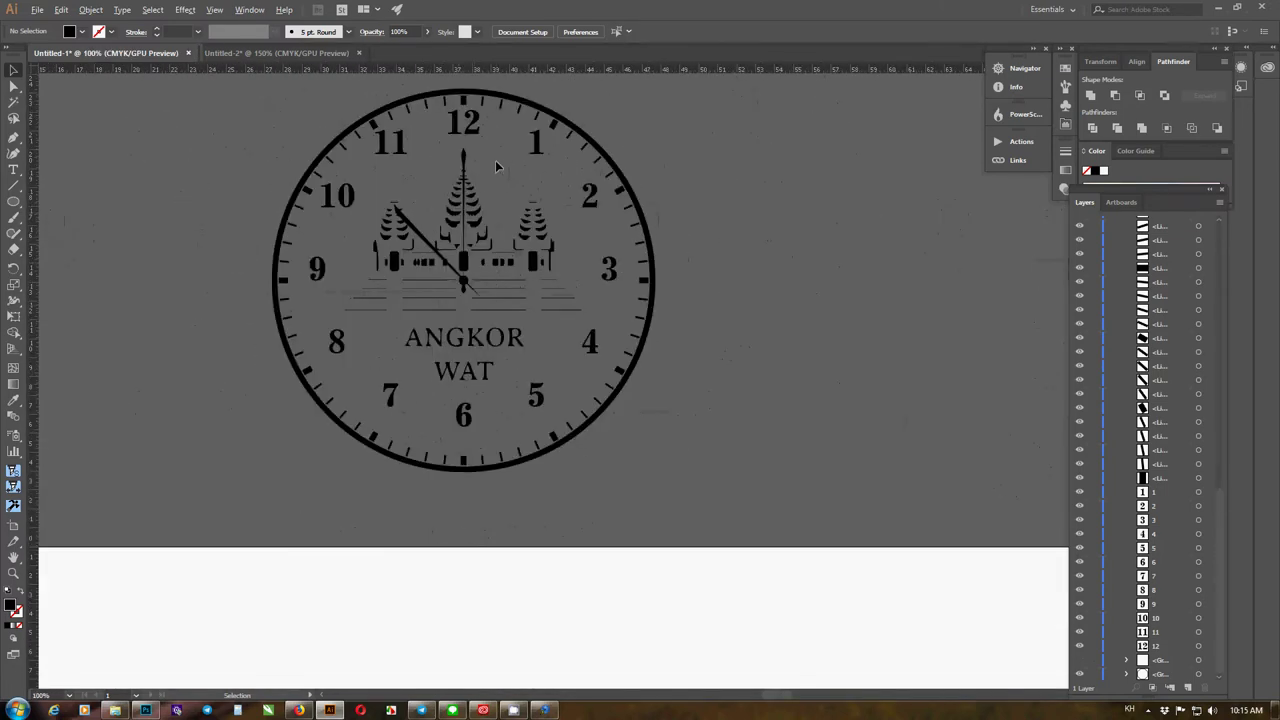
pyautogui.scroll(3, 490, 175)
pyautogui.scroll(-4, 478, 205)
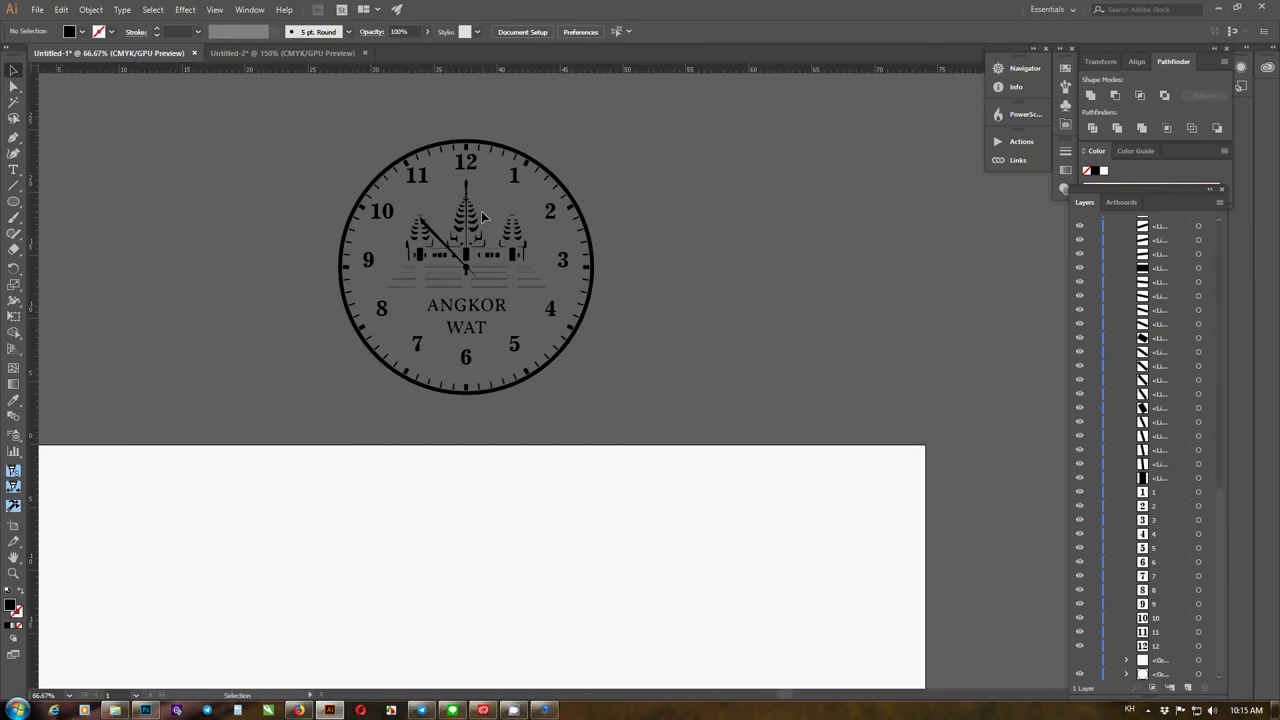
# Add a text line reading "By" plus the designer's name and place it between WAT and the numeral 6
pyautogui.moveTo(549, 154); pyautogui.dragTo(549, 193)
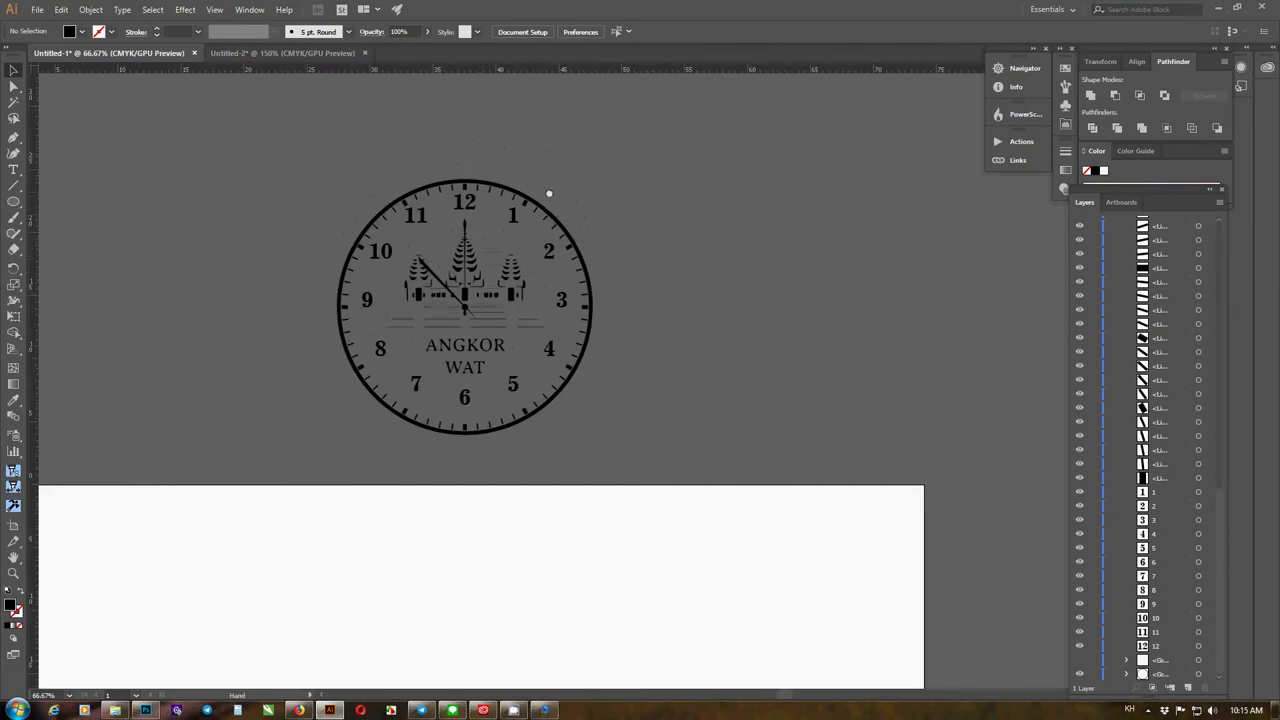
pyautogui.press('t')
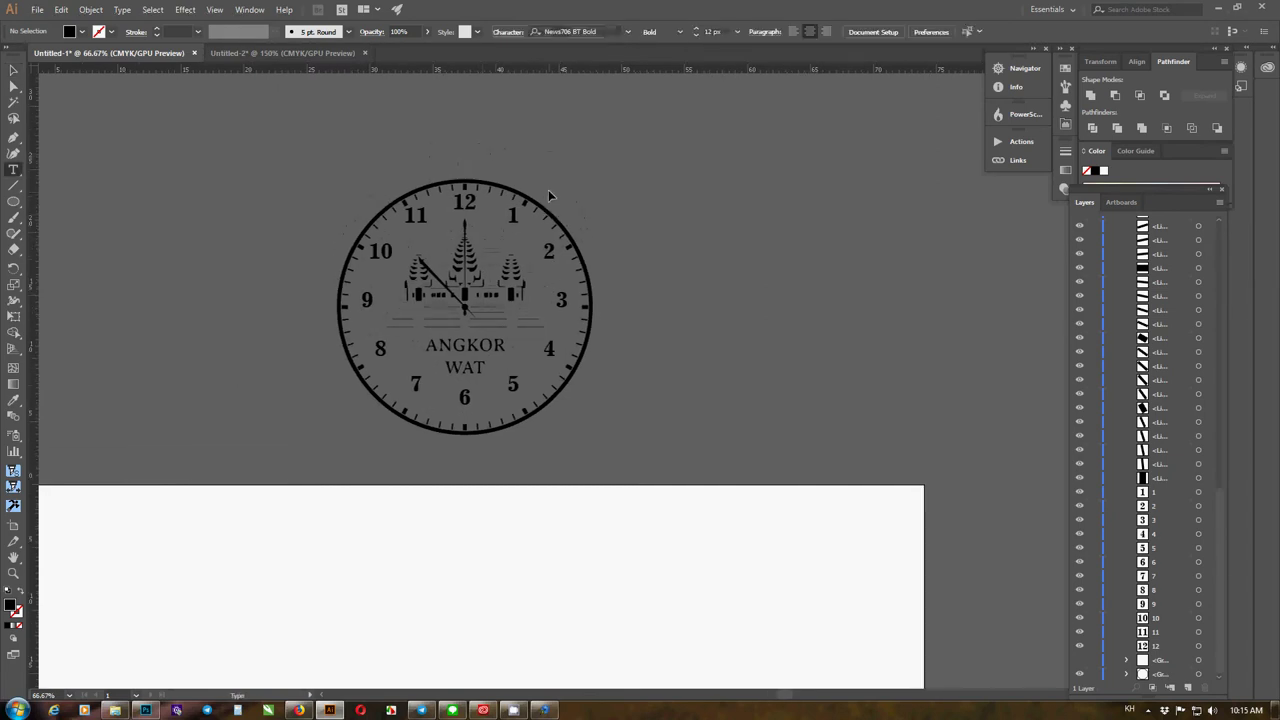
pyautogui.click(288, 138)
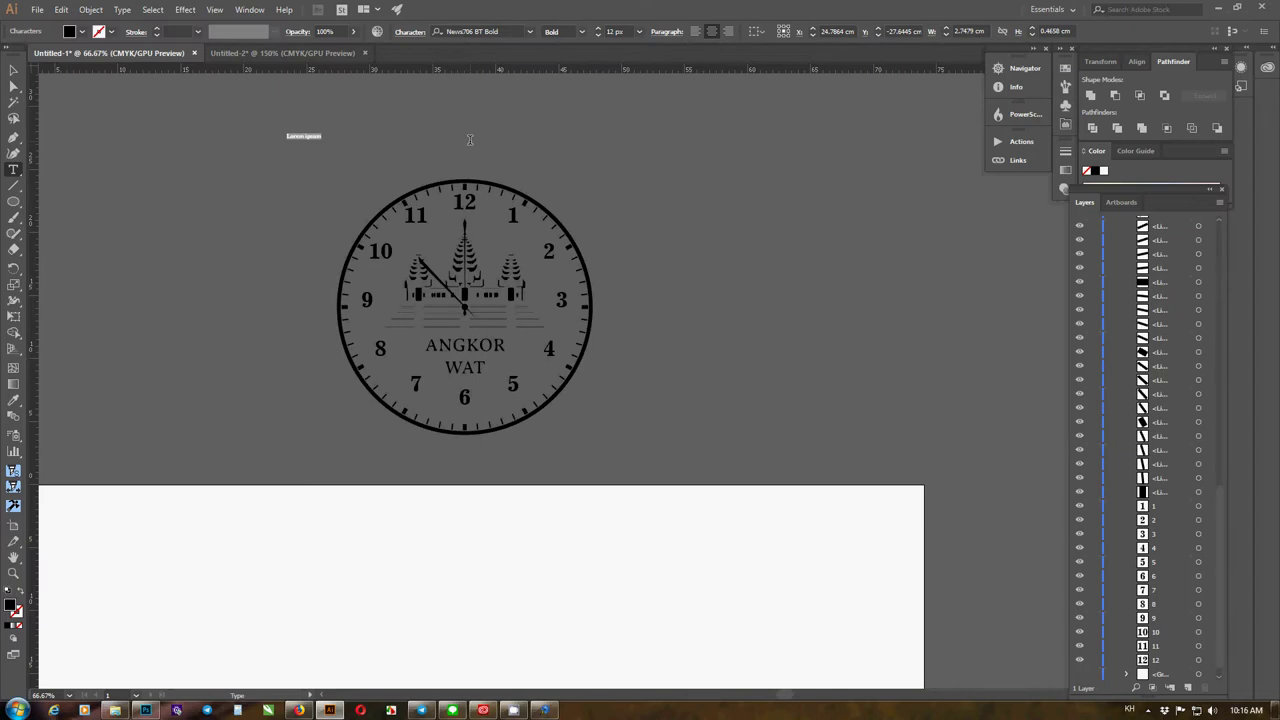
pyautogui.press('BackSpace')
pyautogui.hotkey('alt', 'shift')
pyautogui.press('Escape')
pyautogui.click(303, 136)
pyautogui.moveTo(314, 145); pyautogui.dragTo(478, 382)
# Scale the byline down from its centre until it is narrower than WAT, and centre it just beneath that word
pyautogui.scroll(6, 480, 380)
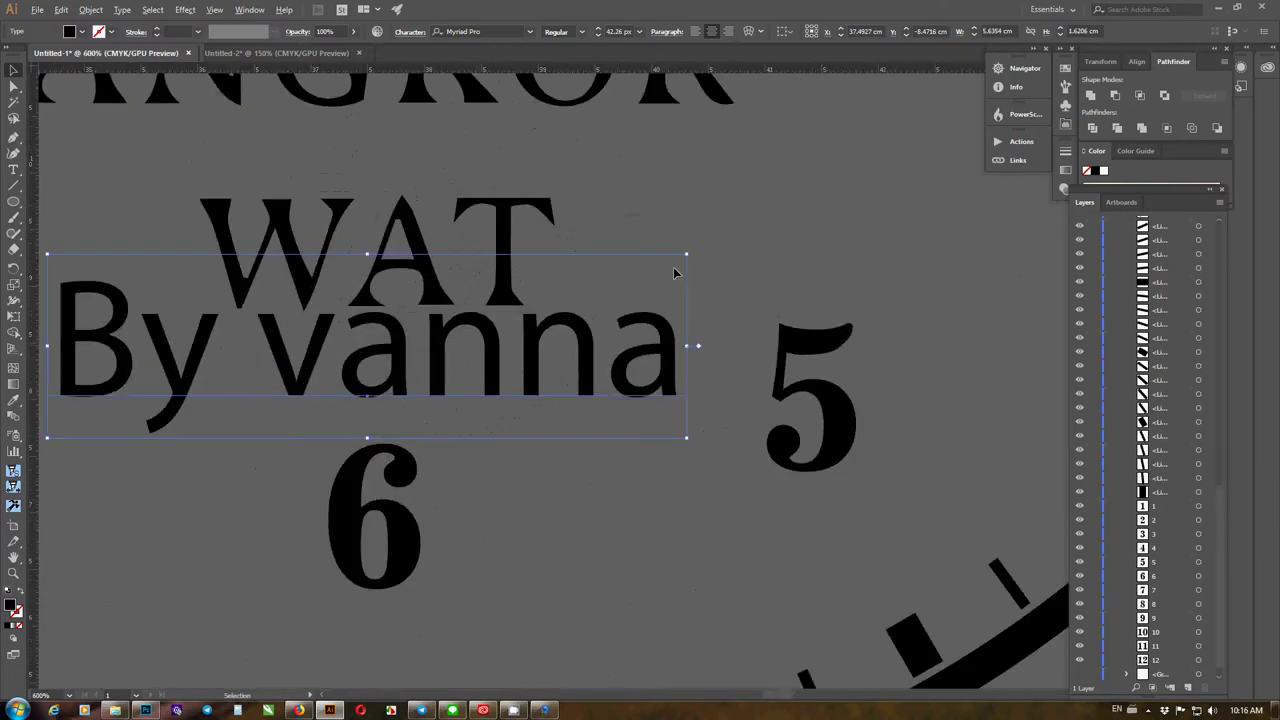
pyautogui.moveTo(686, 256); pyautogui.dragTo(504, 312)
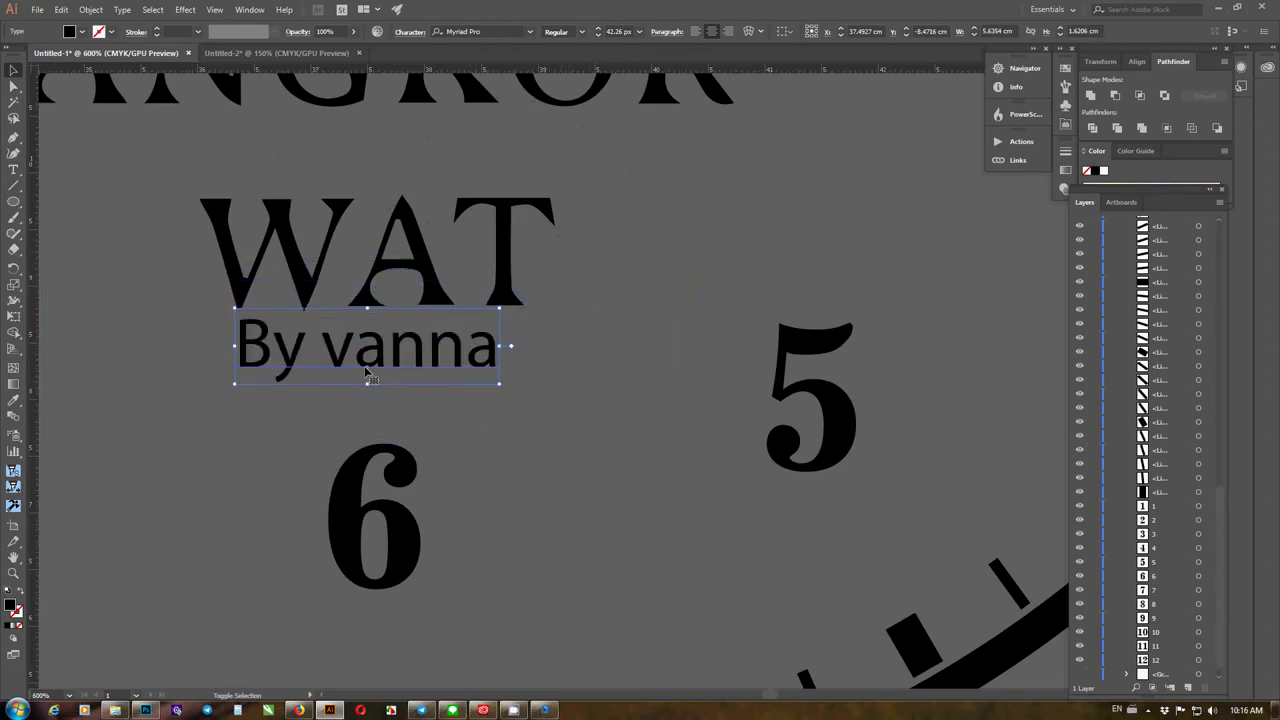
pyautogui.moveTo(390, 378); pyautogui.dragTo(395, 380)
pyautogui.click(559, 319)
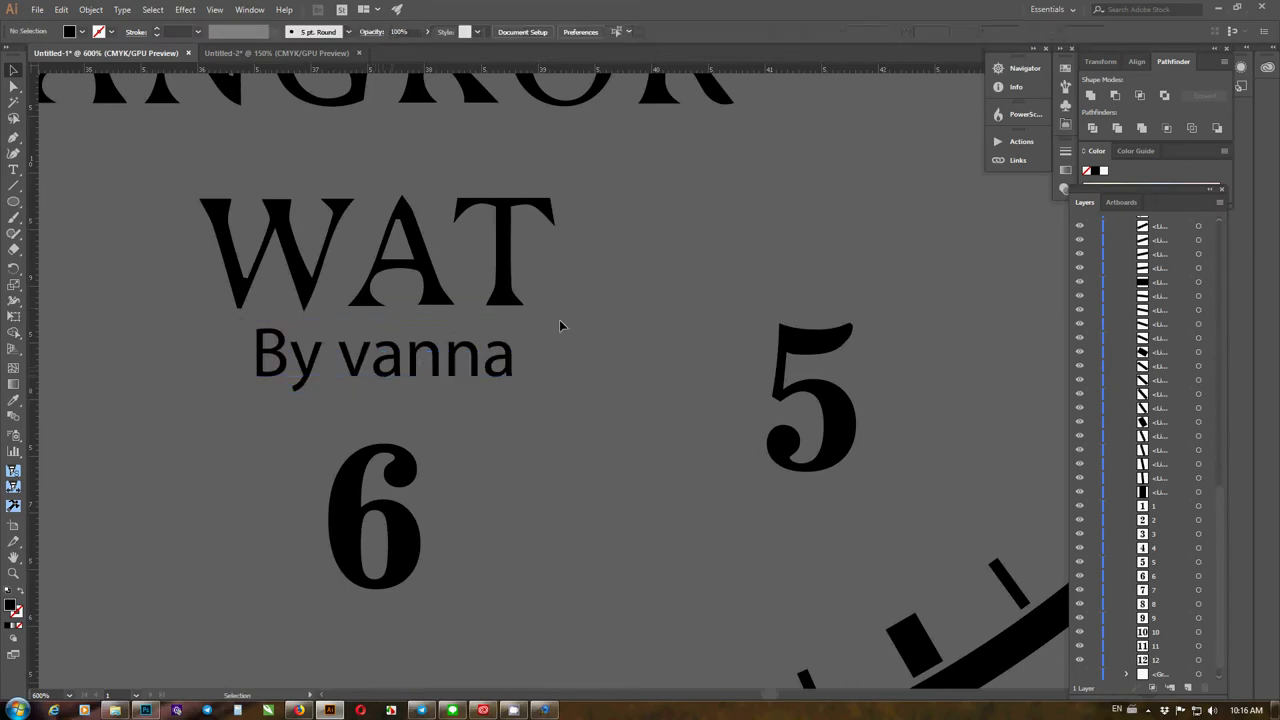
# Move the ANGKOR WAT lettering slightly up to open a gap above the byline, and check the spacing
pyautogui.scroll(-6, 559, 319)
pyautogui.scroll(-2, 559, 319)
pyautogui.scroll(8, 559, 319)
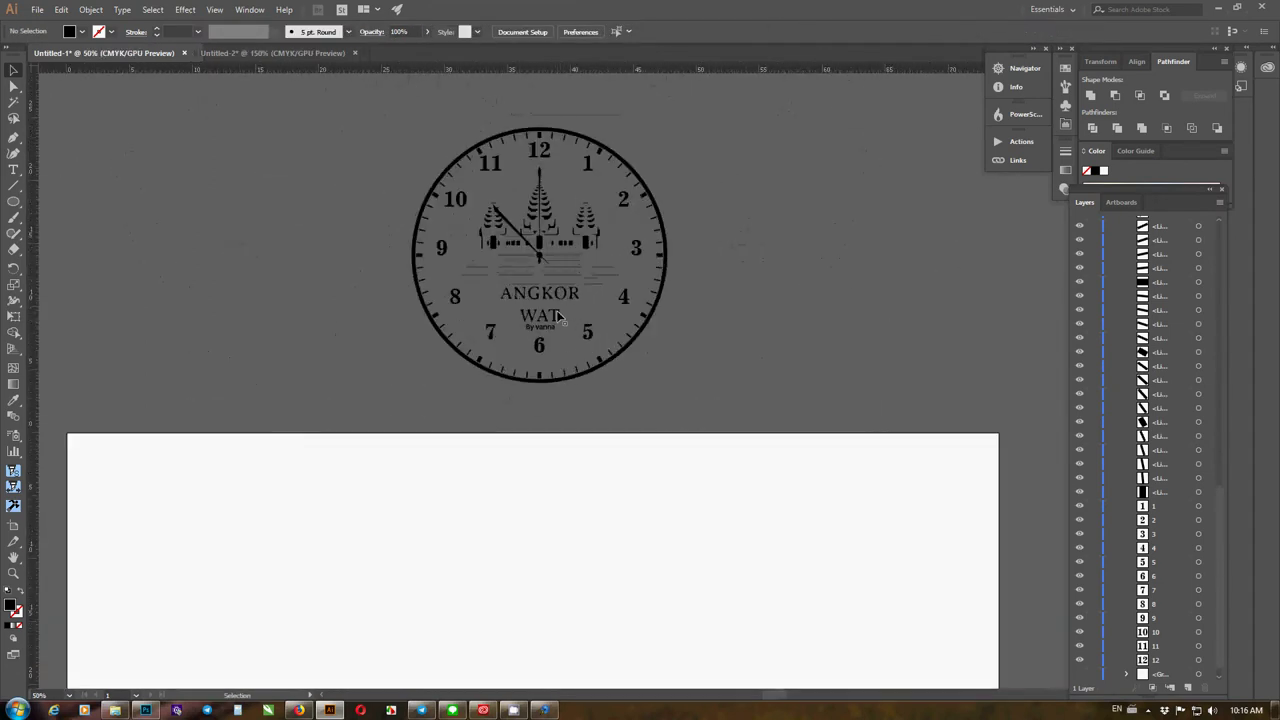
pyautogui.scroll(-5, 616, 325)
pyautogui.scroll(5, 600, 315)
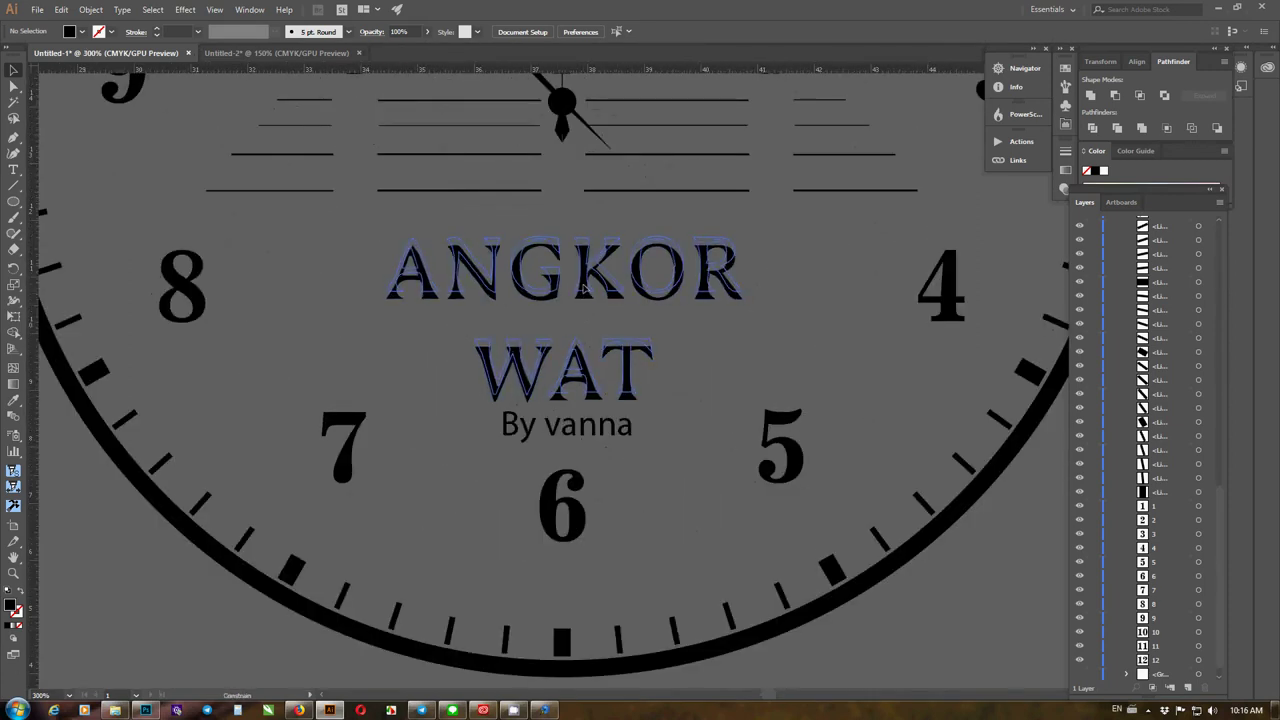
pyautogui.moveTo(585, 297); pyautogui.dragTo(586, 283)
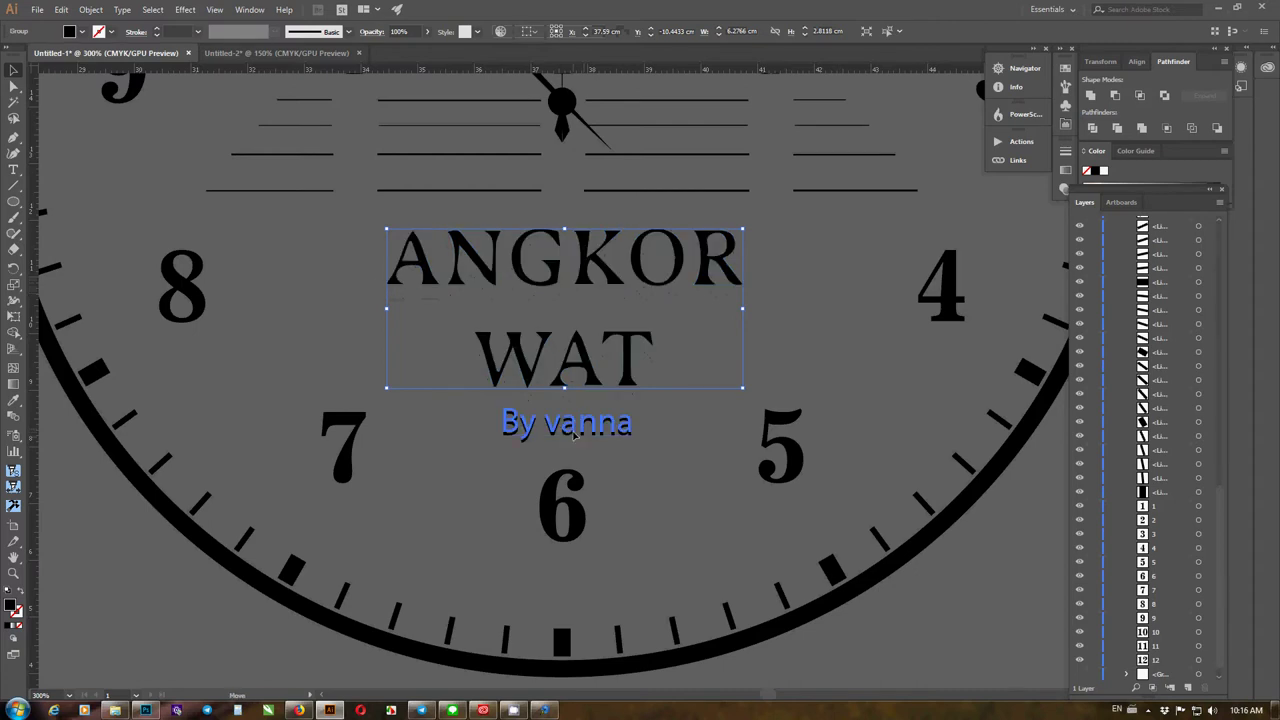
pyautogui.click(574, 428)
pyautogui.scroll(-2, 578, 428)
pyautogui.scroll(-5, 578, 428)
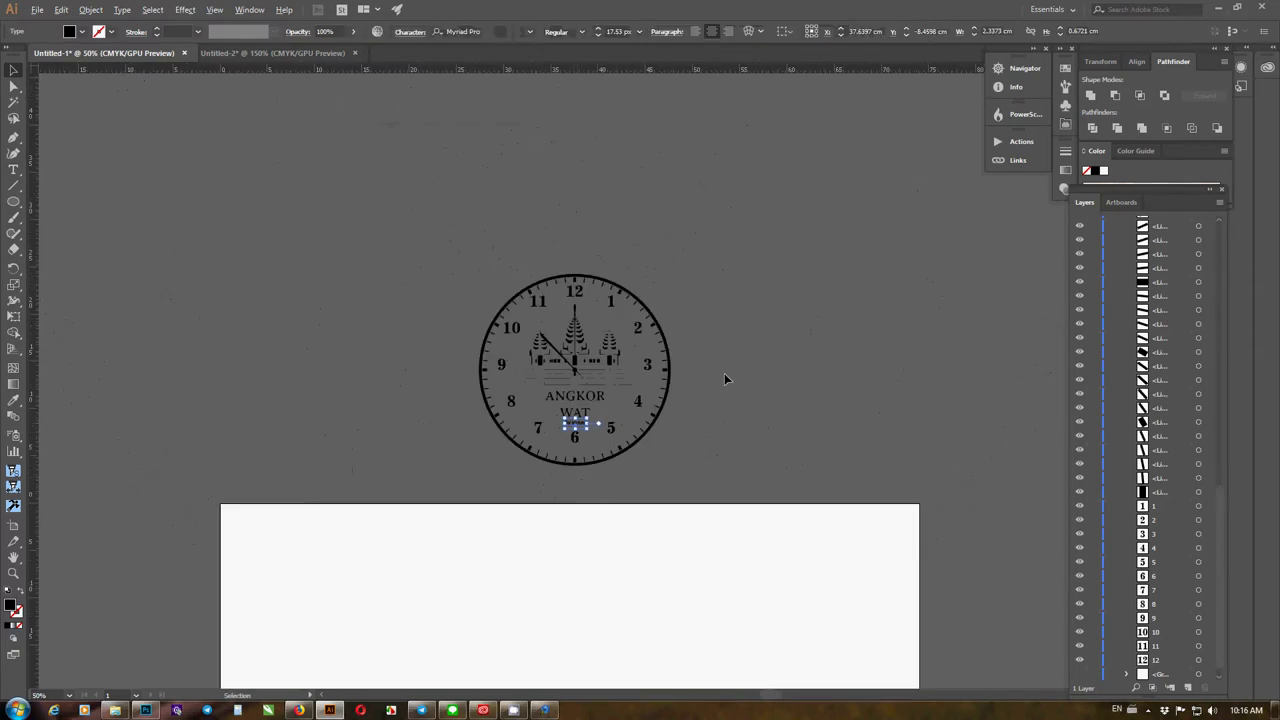
pyautogui.click(640, 382)
pyautogui.scroll(3, 640, 382)
pyautogui.scroll(2, 467, 418)
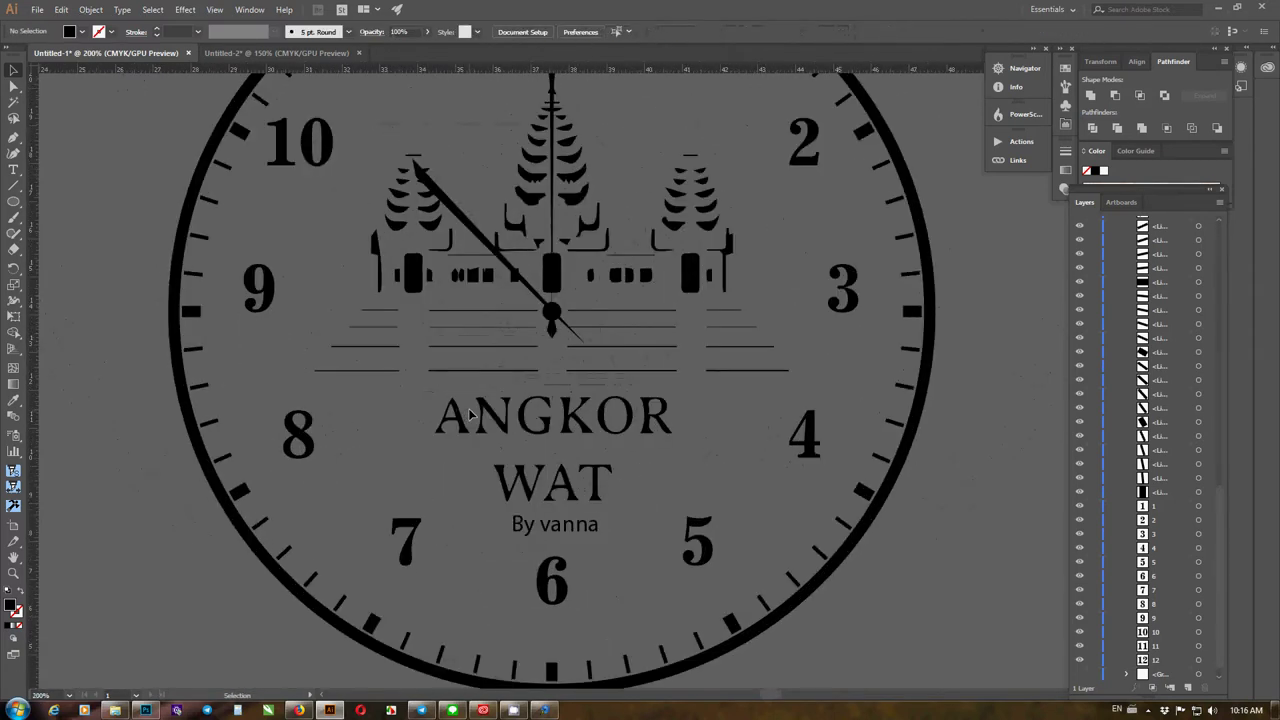
pyautogui.scroll(4, 469, 414)
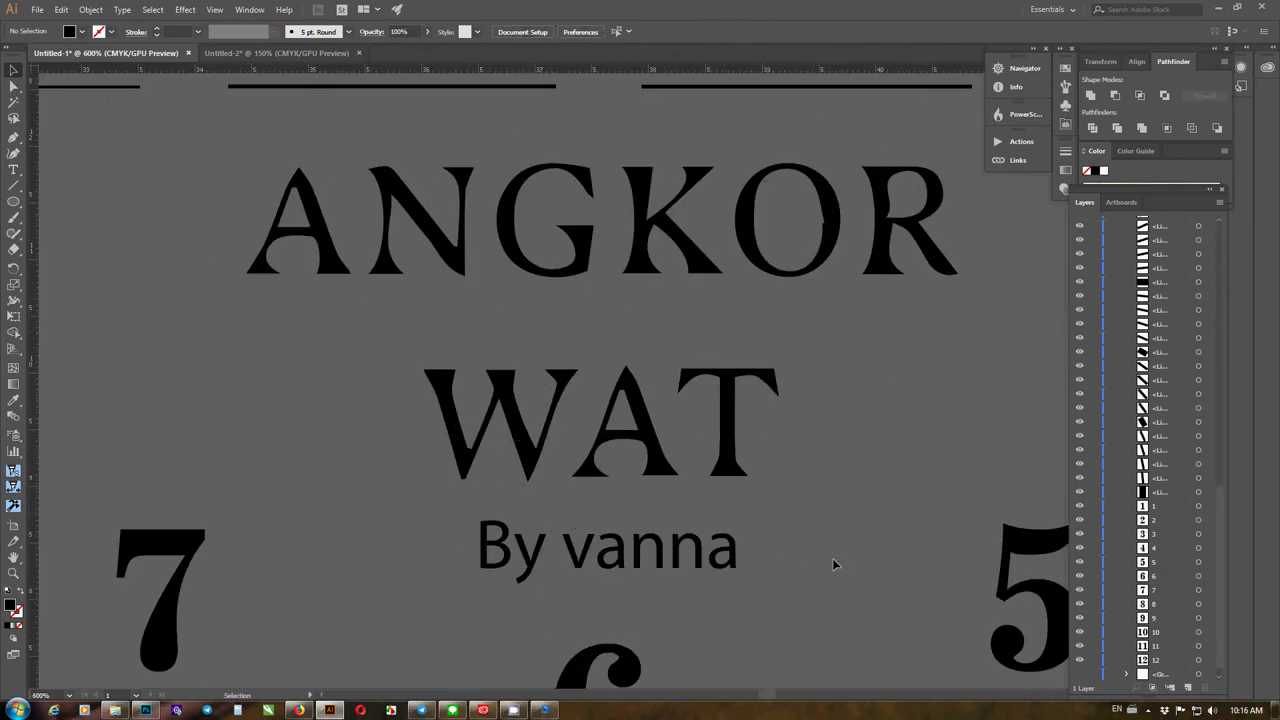
pyautogui.scroll(-6, 386, 428)
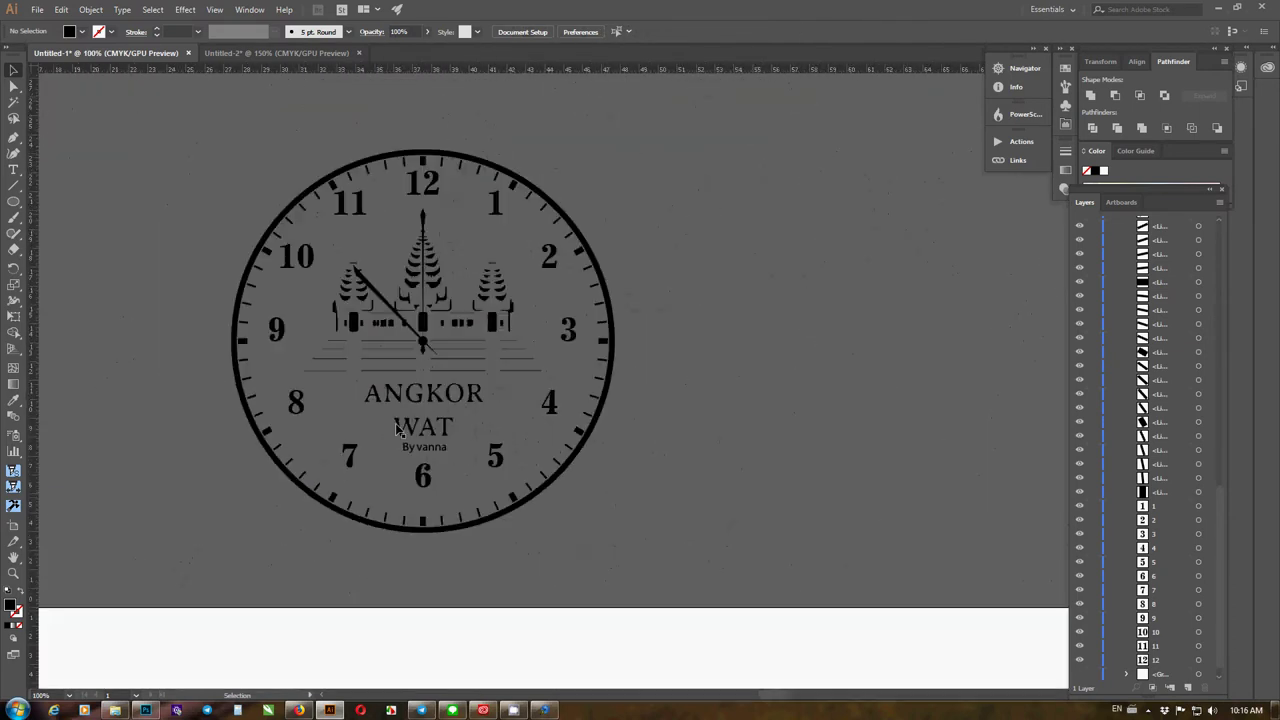
# Select the lowest ring group in the layer list and delete the top anchor point of its inner circle
pyautogui.click(556, 210)
pyautogui.press('a')
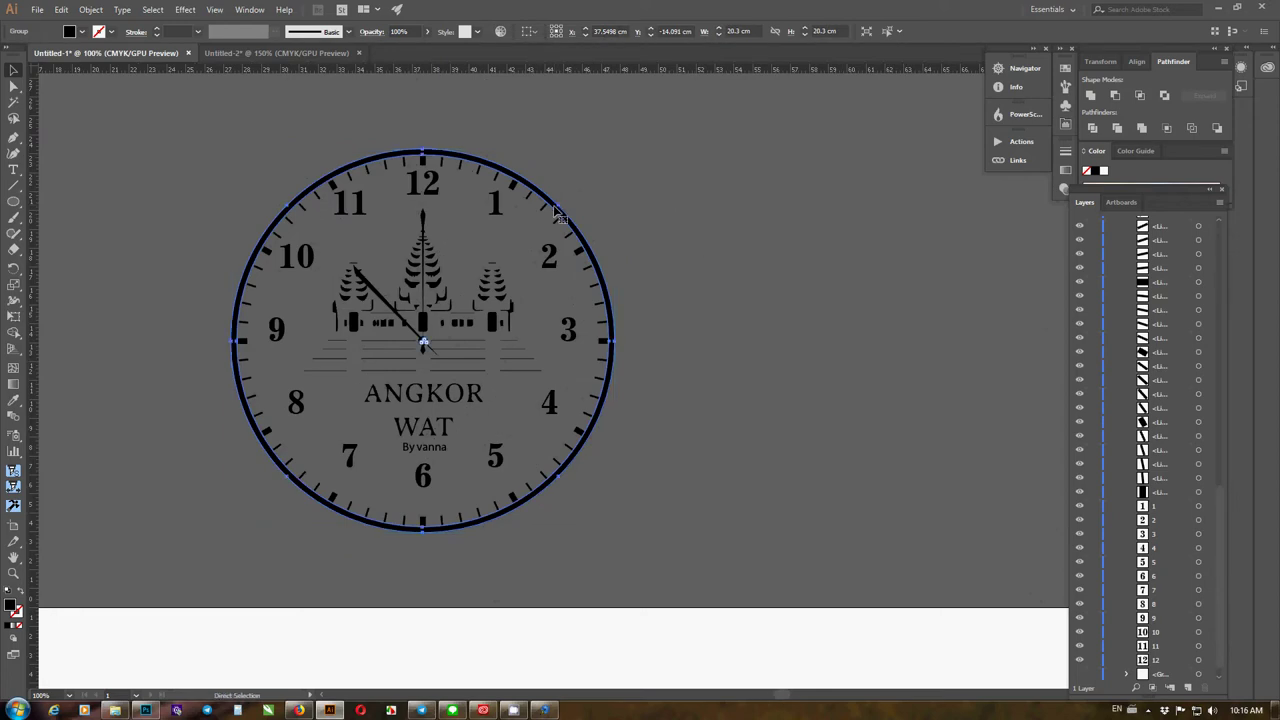
pyautogui.press('v')
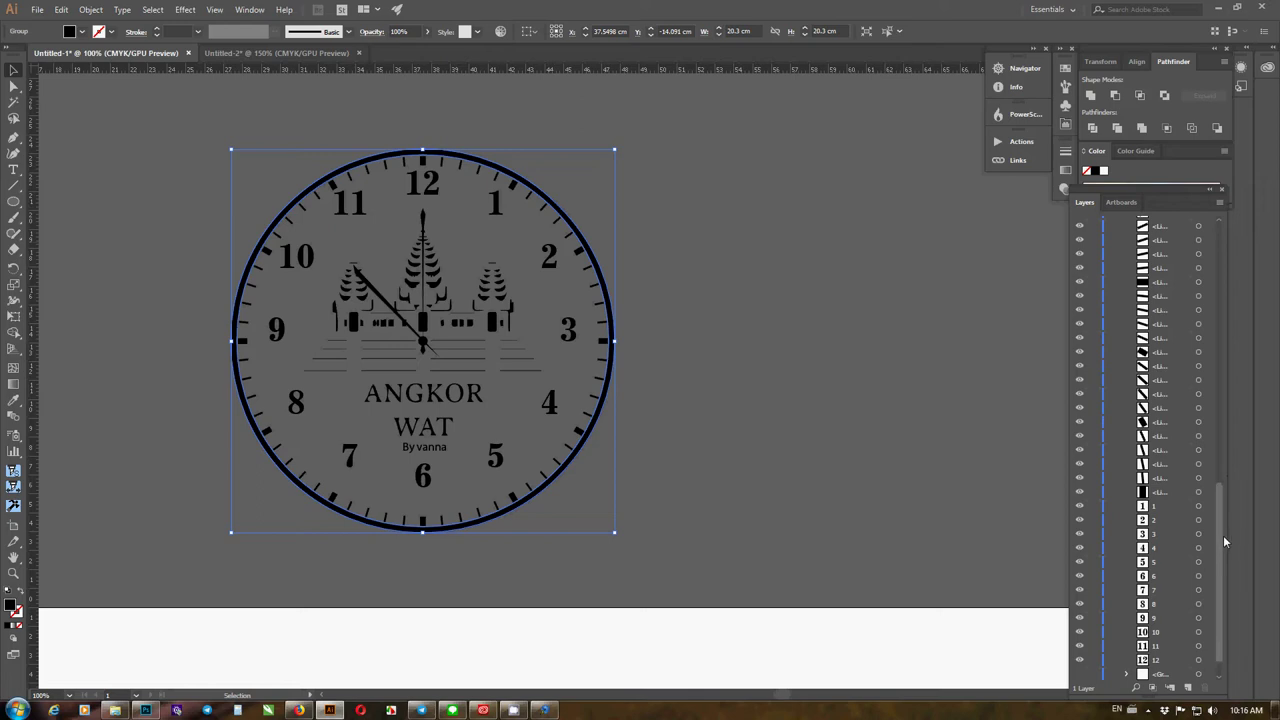
pyautogui.scroll(-1, 1210, 650)
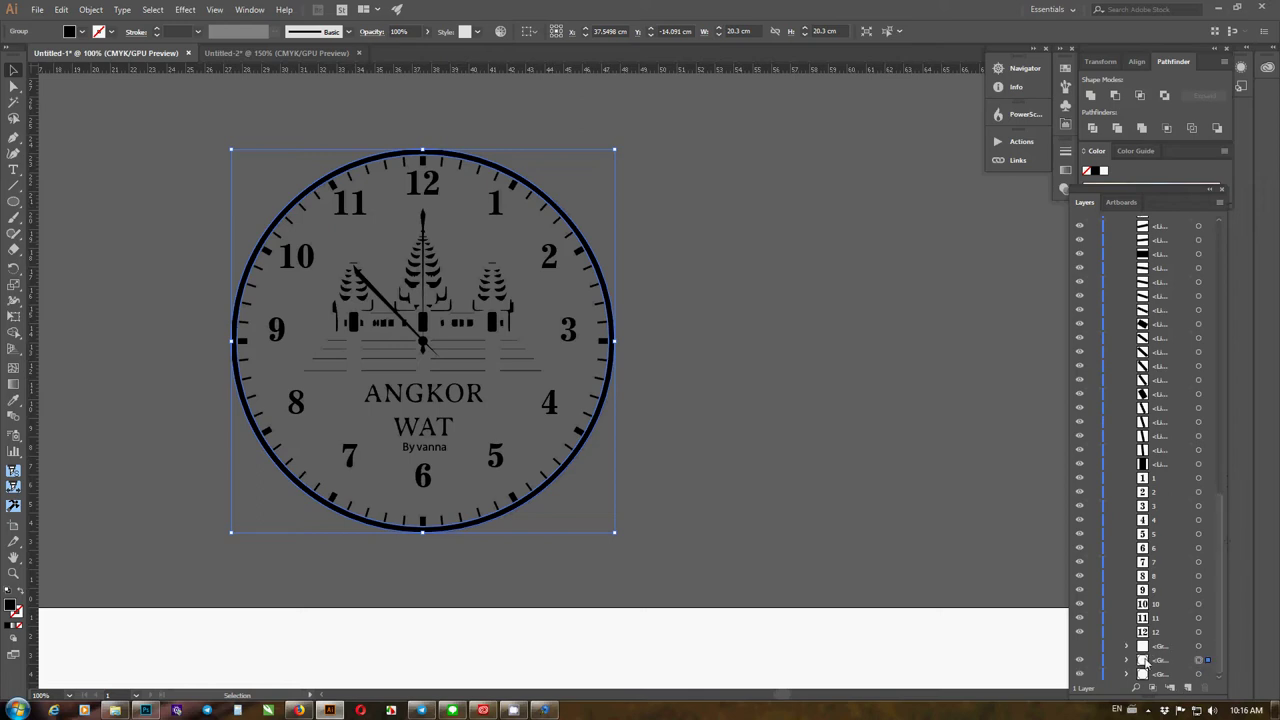
pyautogui.click(1208, 675)
pyautogui.click(15, 88)
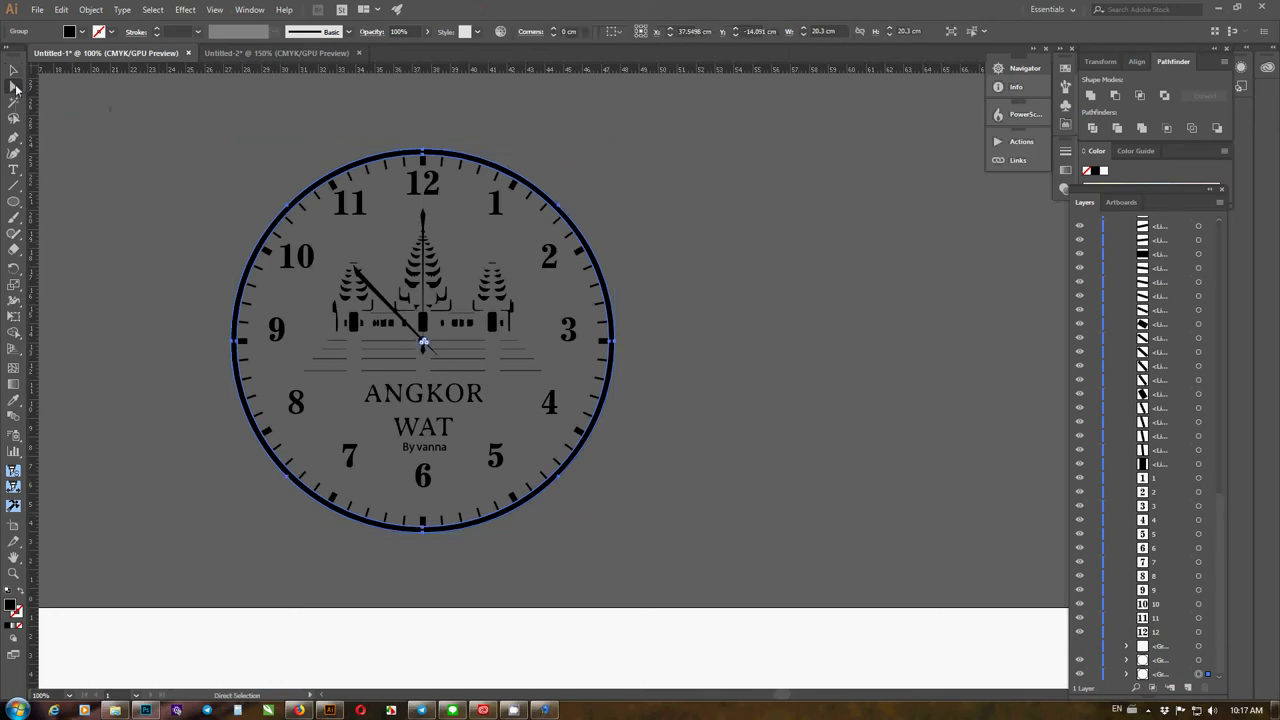
pyautogui.click(424, 157)
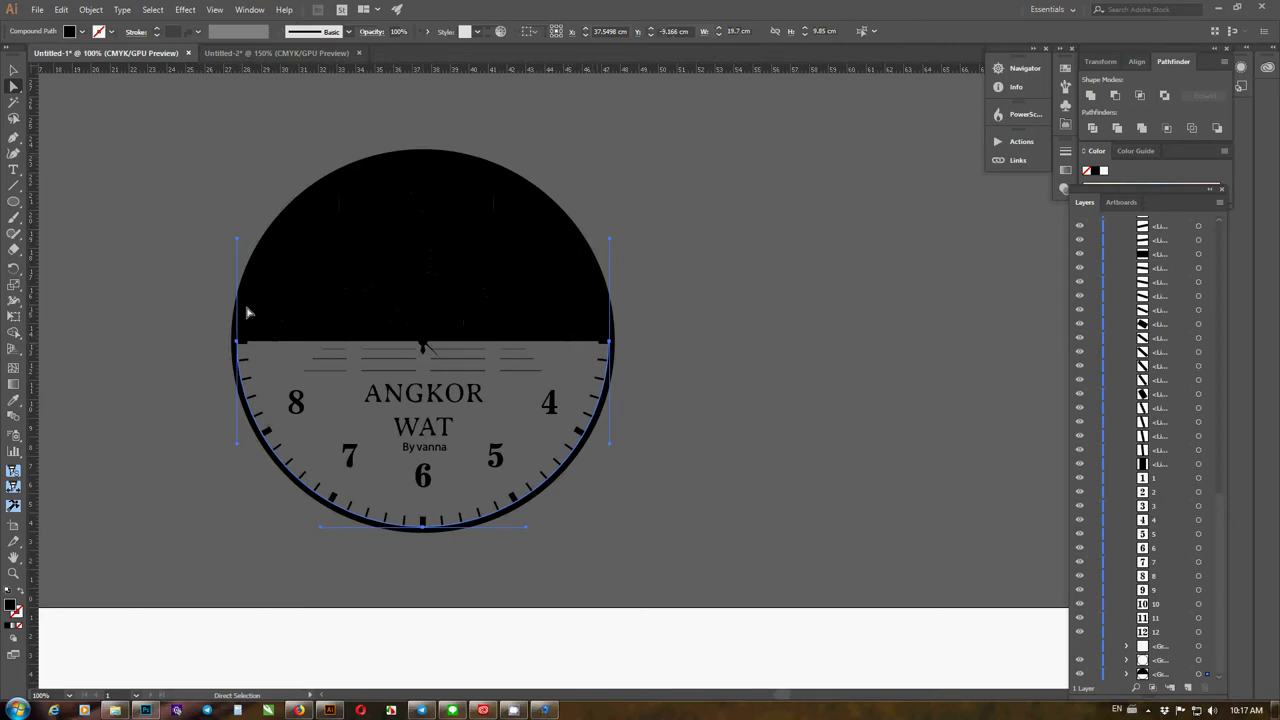
# Fill the cut-open ring shape with white and deselect it
pyautogui.click(14, 70)
pyautogui.click(84, 32)
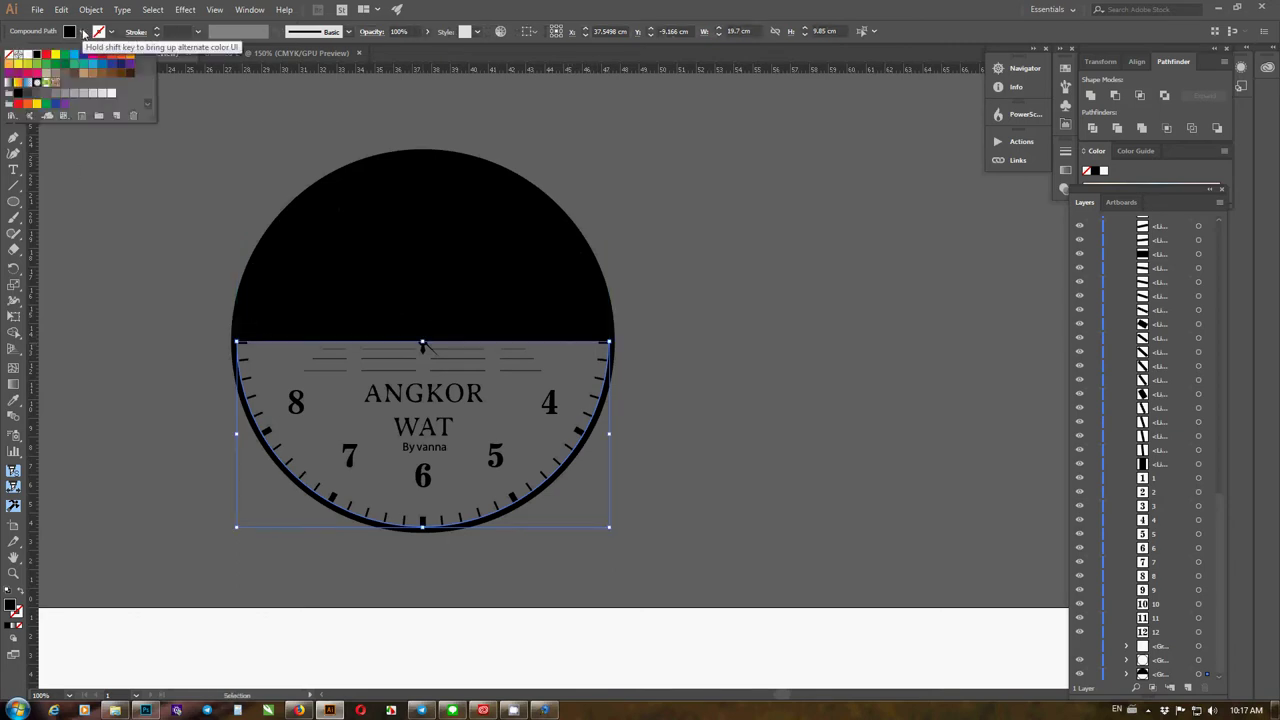
pyautogui.click(27, 57)
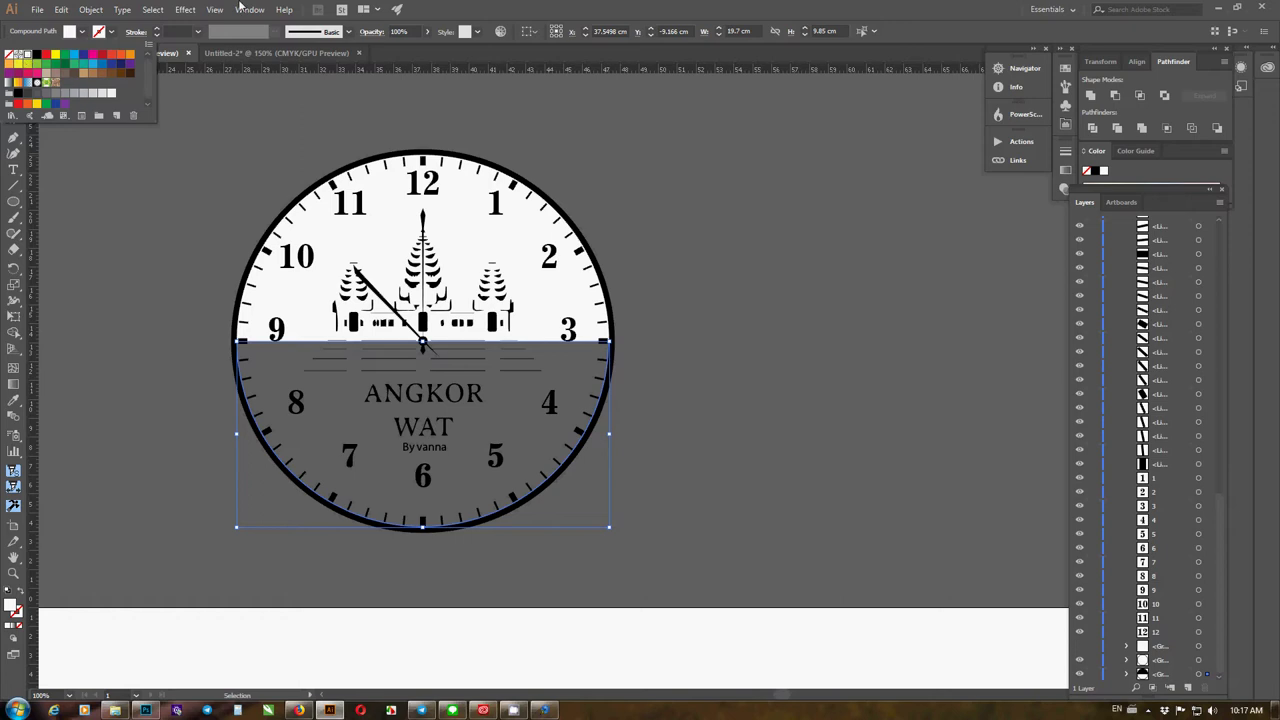
pyautogui.click(168, 58)
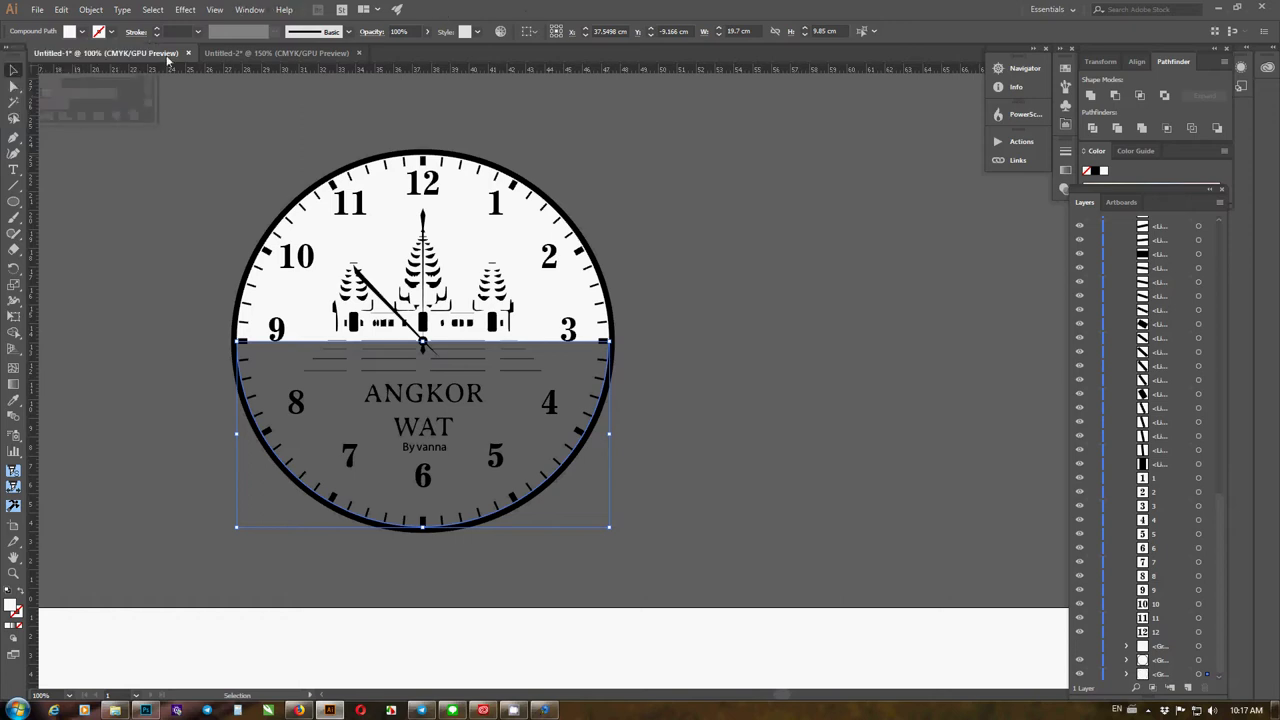
pyautogui.click(121, 165)
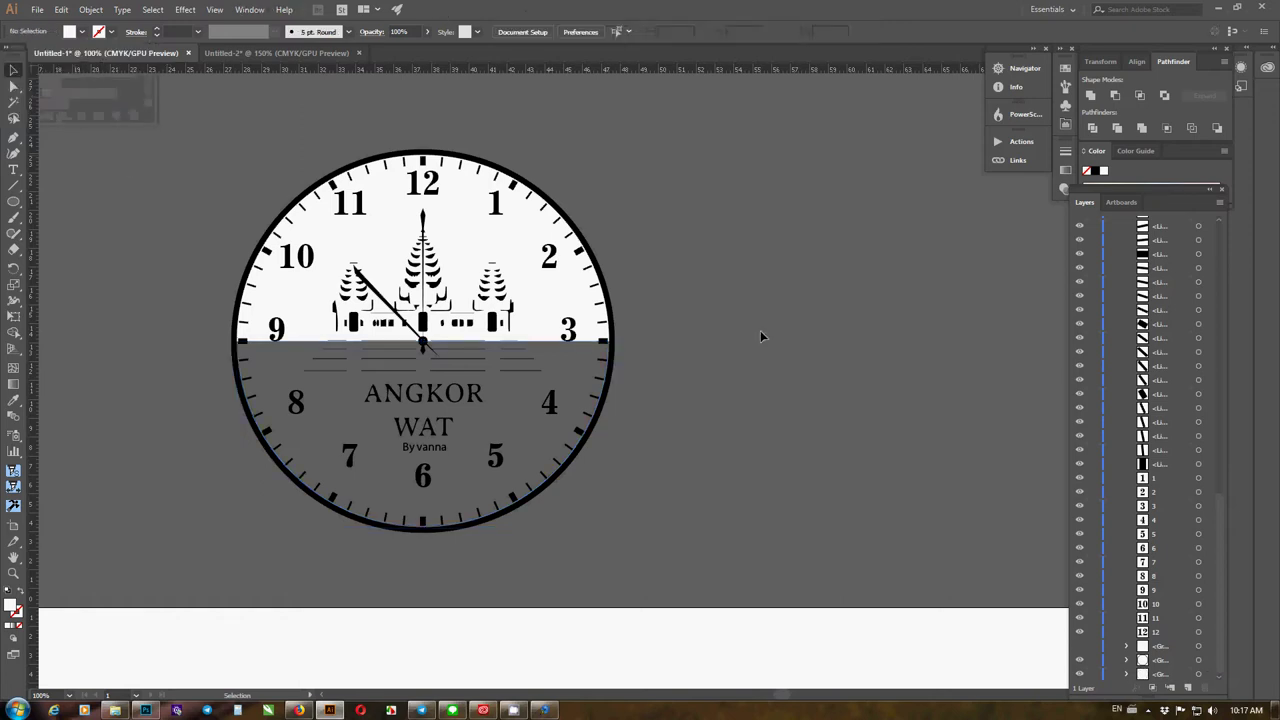
# Delete the remaining left, right and bottom inner anchor points of the white ring shape to make it a full backing disc
pyautogui.scroll(4, 551, 340)
pyautogui.scroll(-4, 569, 334)
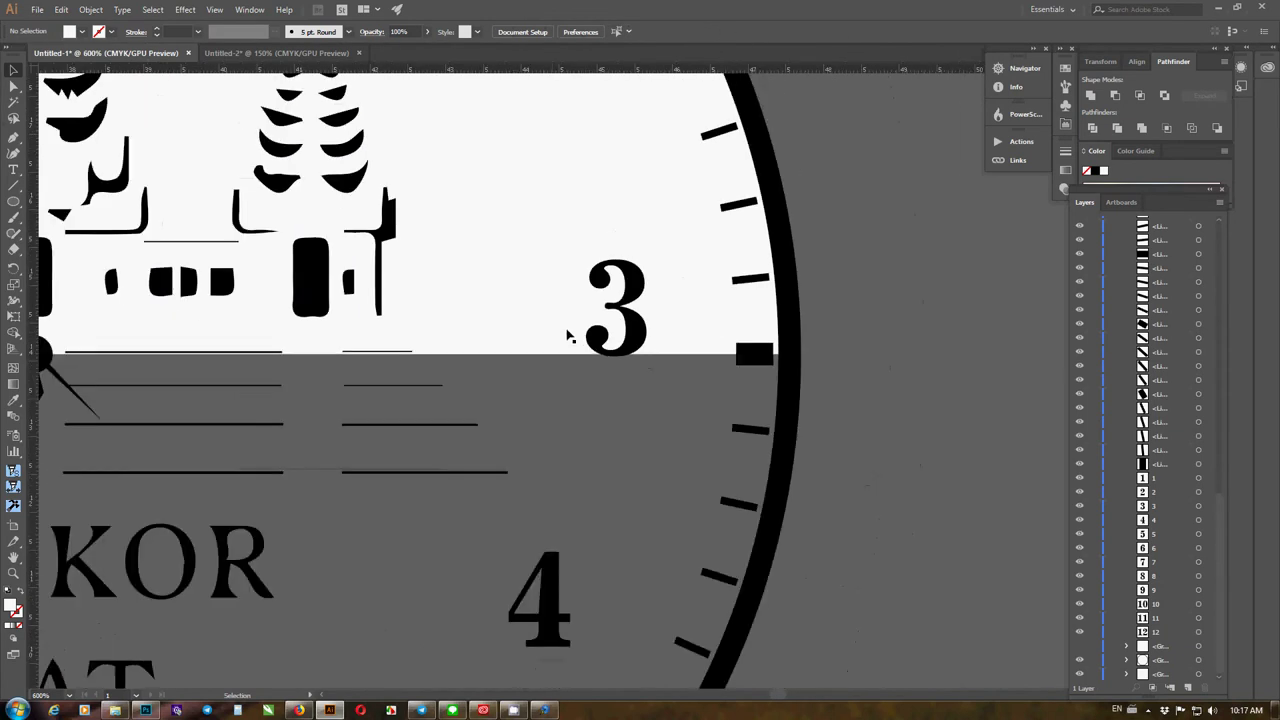
pyautogui.scroll(5, 386, 320)
pyautogui.scroll(-4, 565, 320)
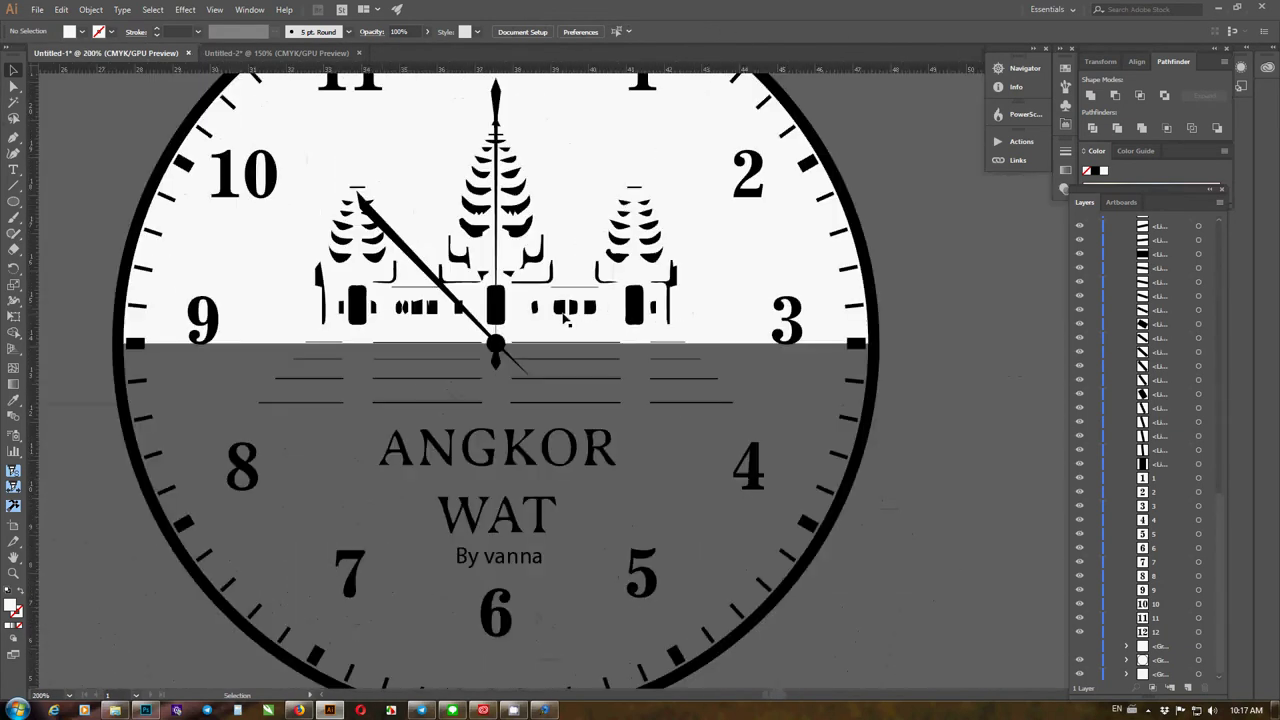
pyautogui.scroll(5, 135, 345)
pyautogui.scroll(-7, 163, 345)
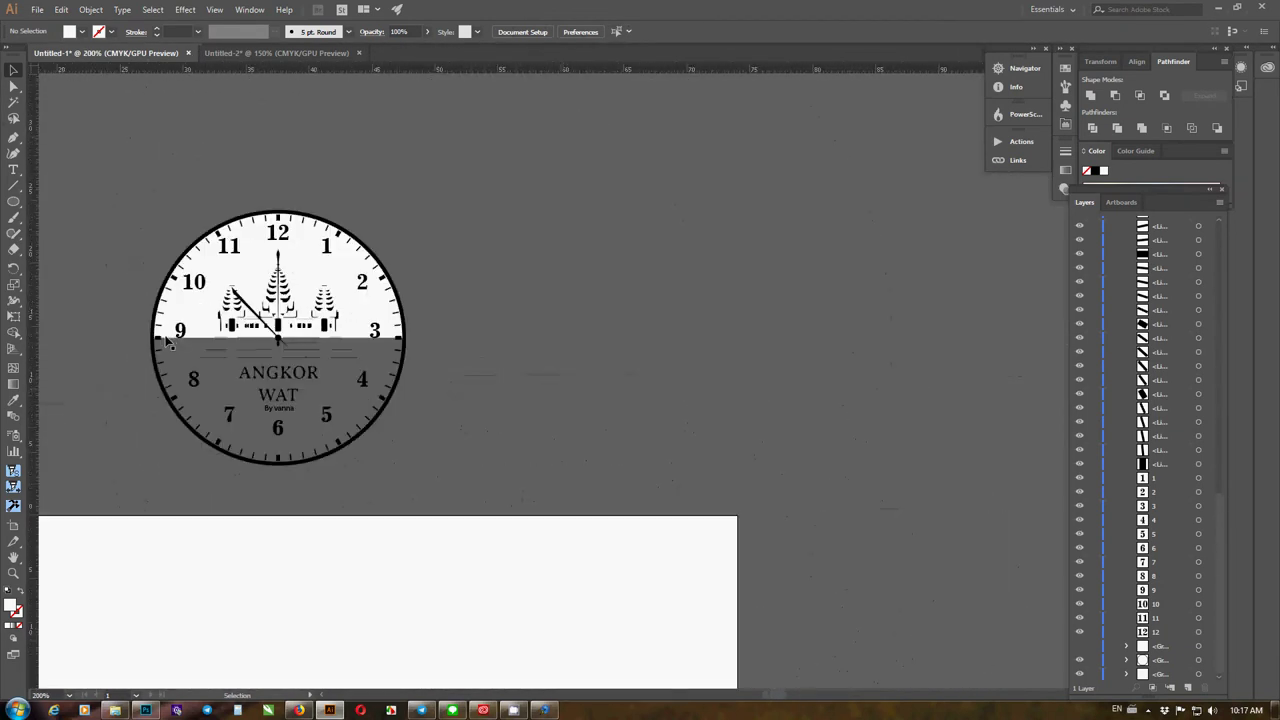
pyautogui.scroll(3, 186, 349)
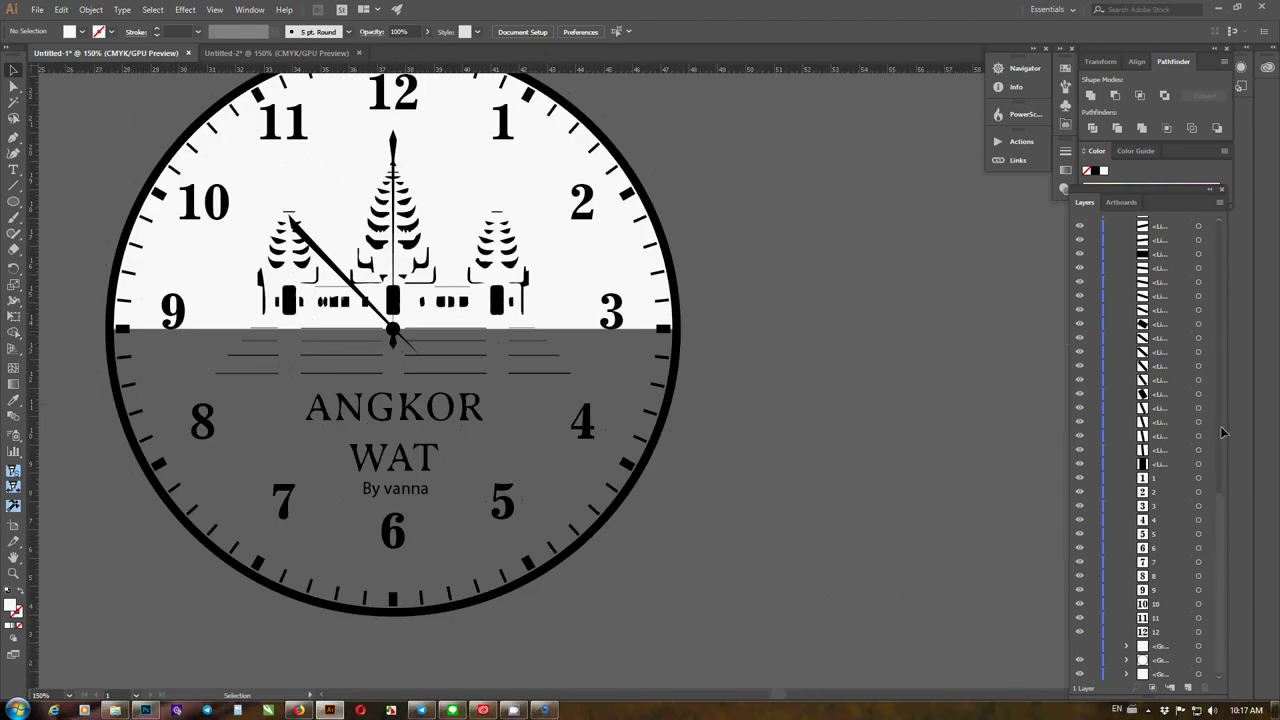
pyautogui.click(1207, 675)
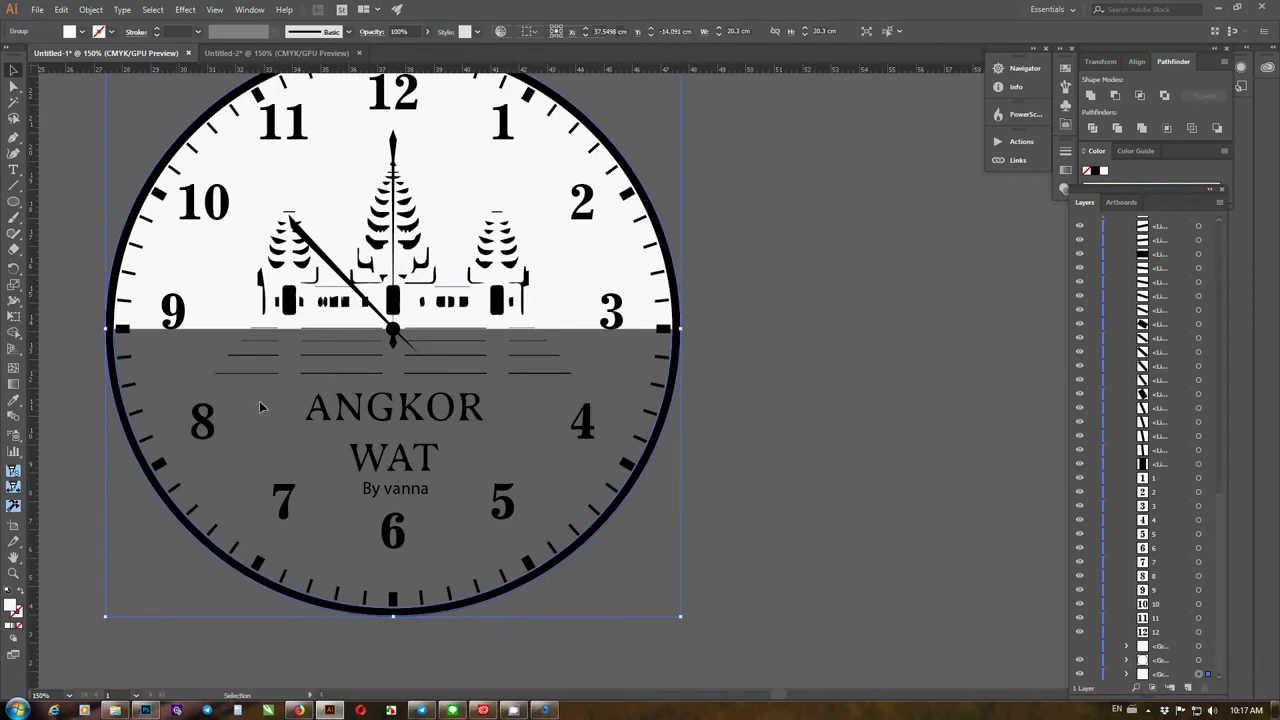
pyautogui.click(14, 86)
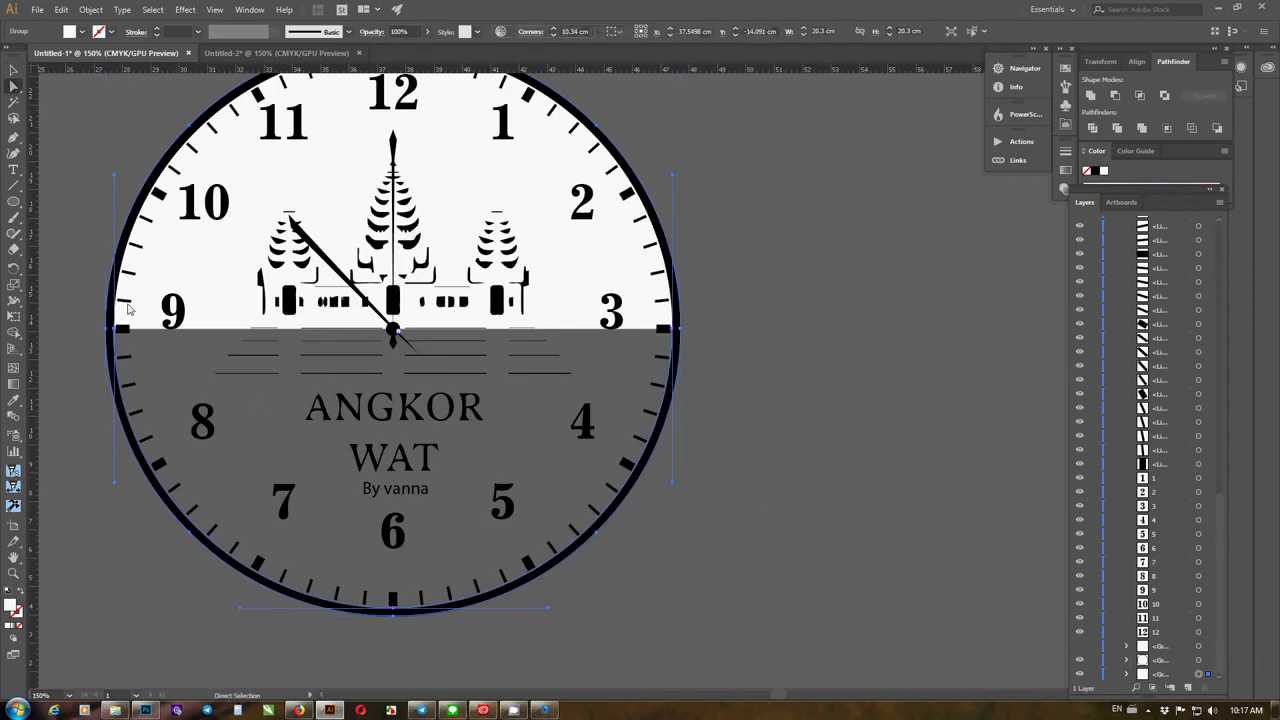
pyautogui.click(116, 334)
pyautogui.press('Delete')
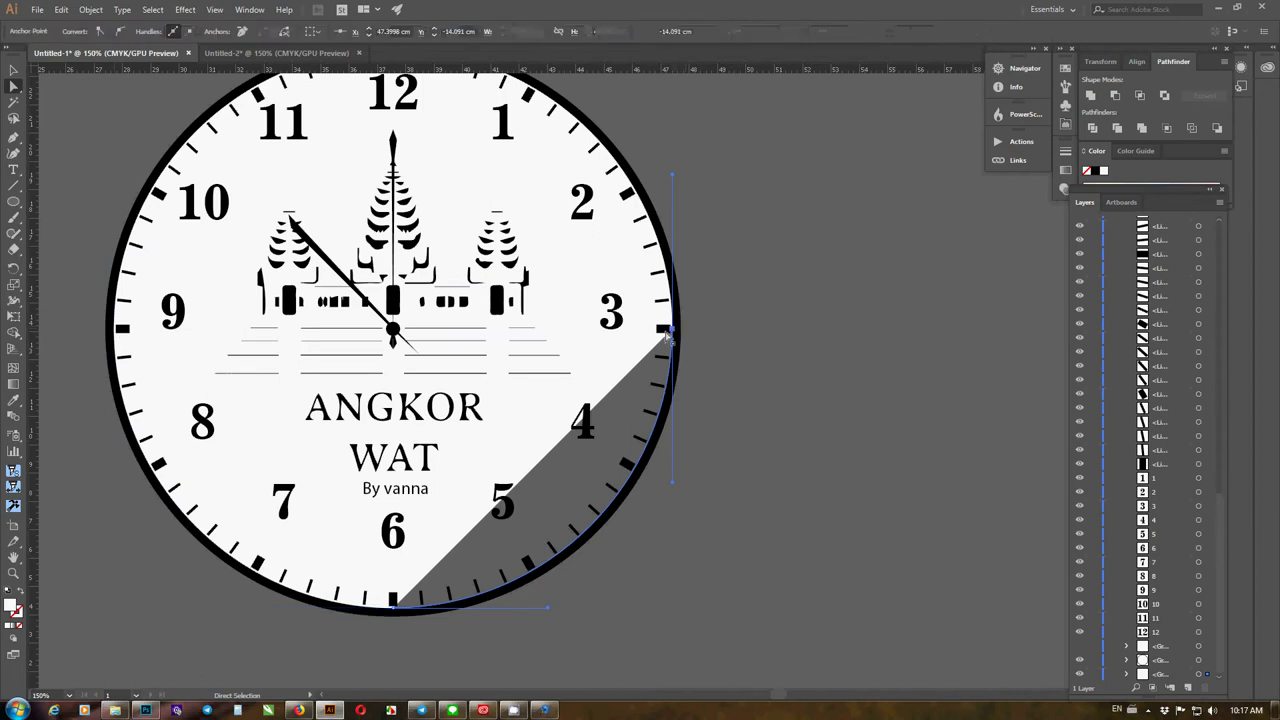
pyautogui.moveTo(673, 336); pyautogui.dragTo(395, 614)
pyautogui.hotkey('ctrl', 'shift', 'a')
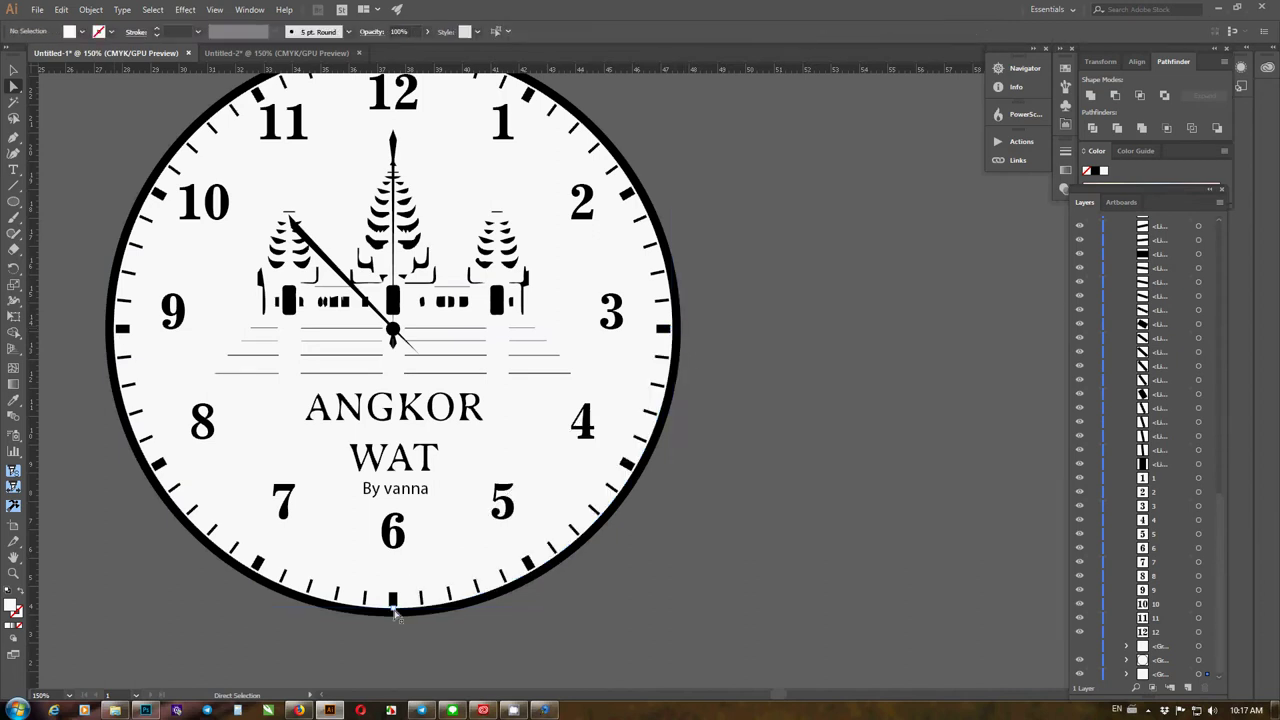
pyautogui.click(14, 69)
pyautogui.scroll(-2, 529, 431)
pyautogui.scroll(1, 529, 431)
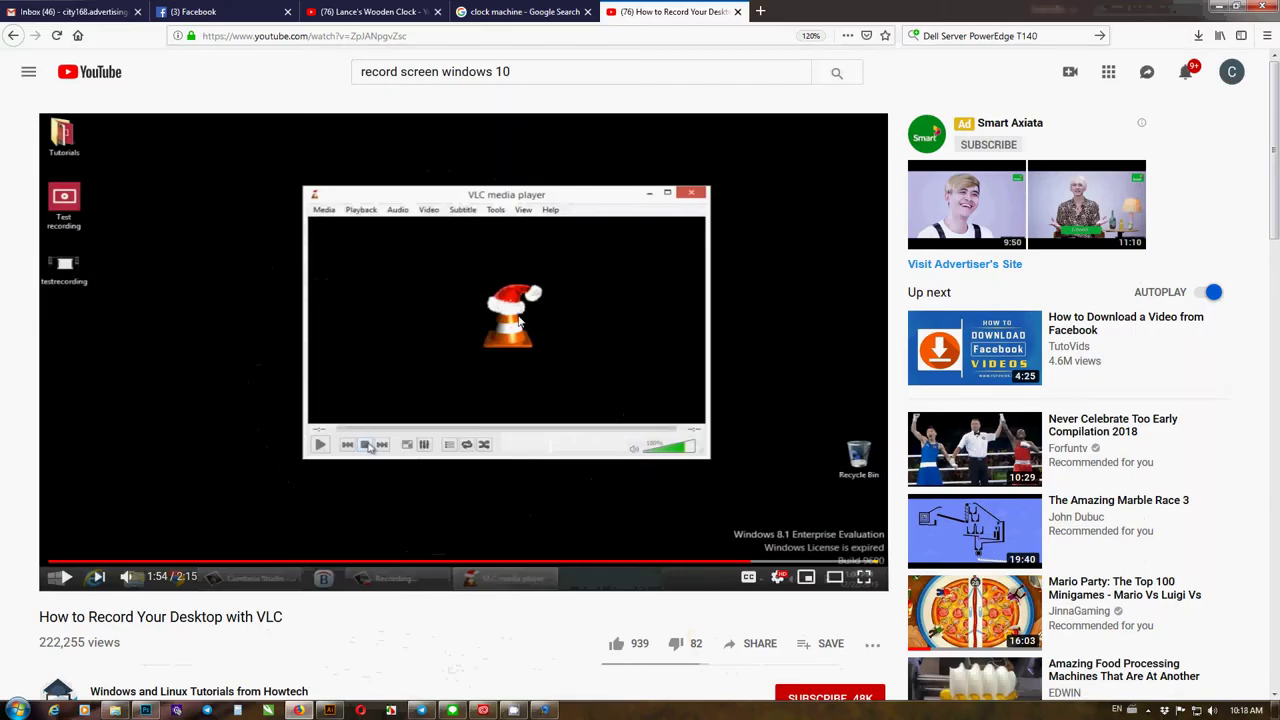
# Switch to Firefox and search Google for "ធម្មជាតិ" in a new tab
pyautogui.click(527, 10)
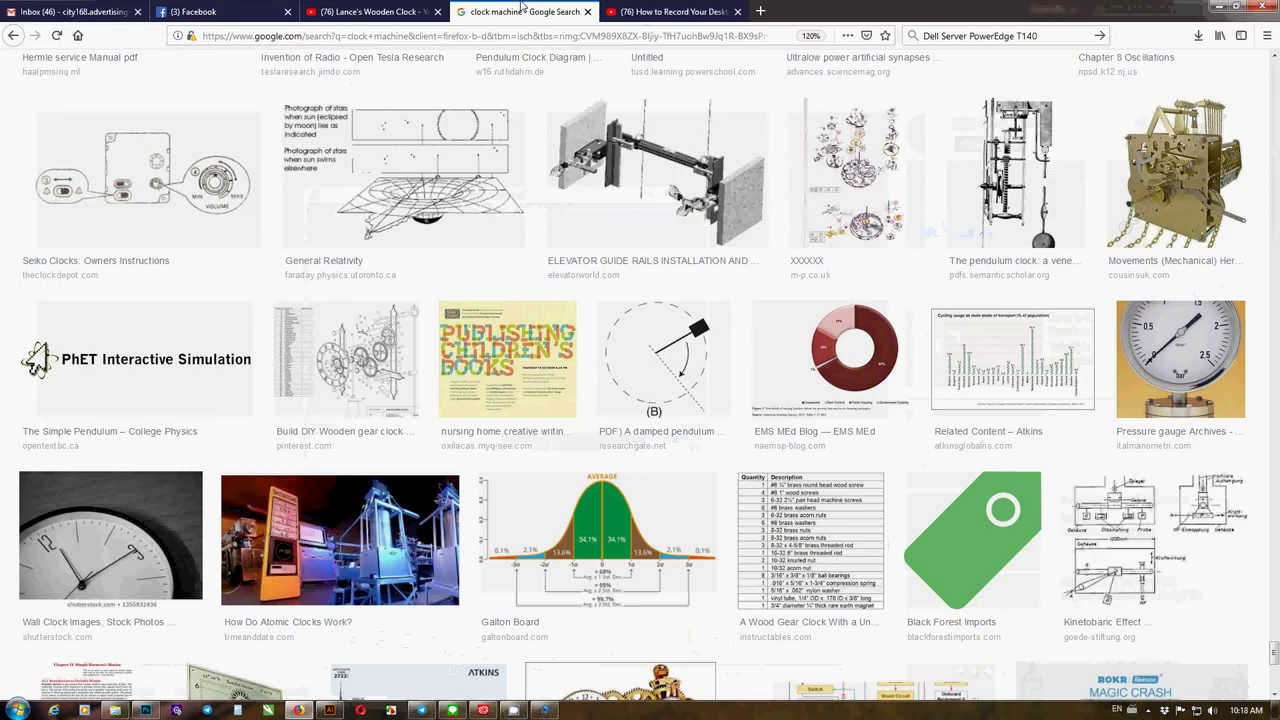
pyautogui.click(760, 11)
pyautogui.moveTo(1057, 35); pyautogui.dragTo(805, 27)
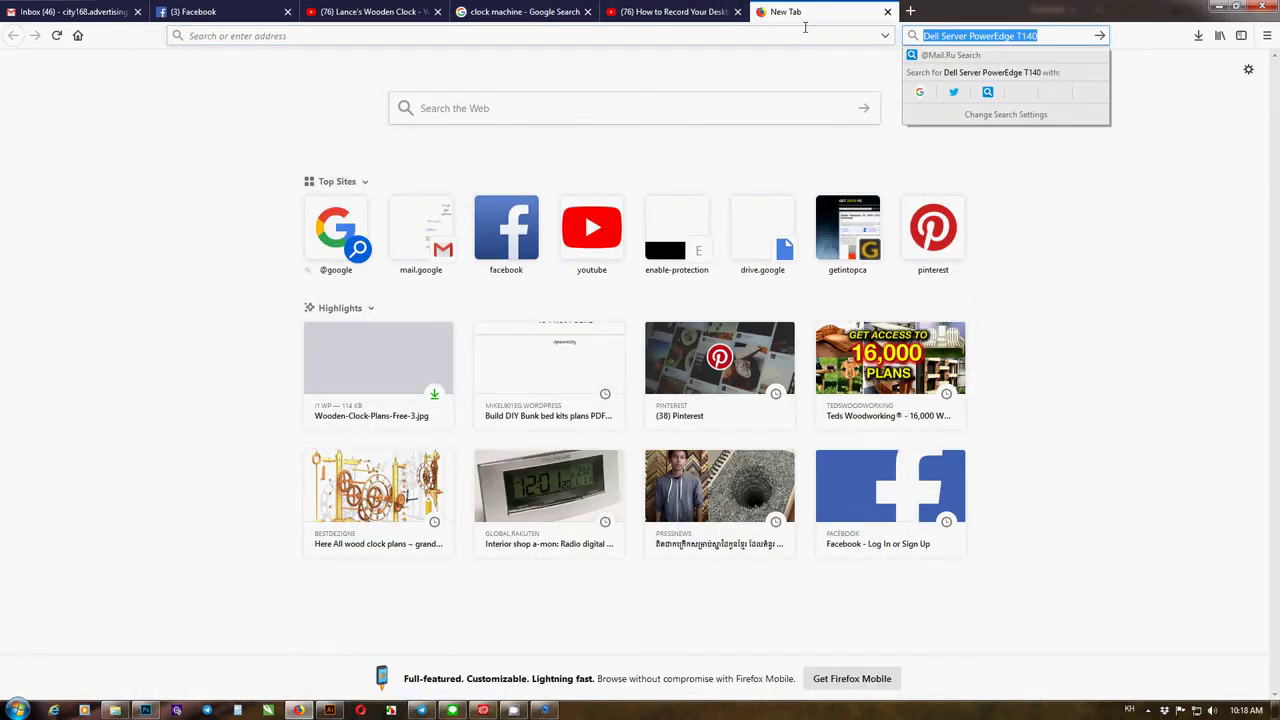
pyautogui.write(',')
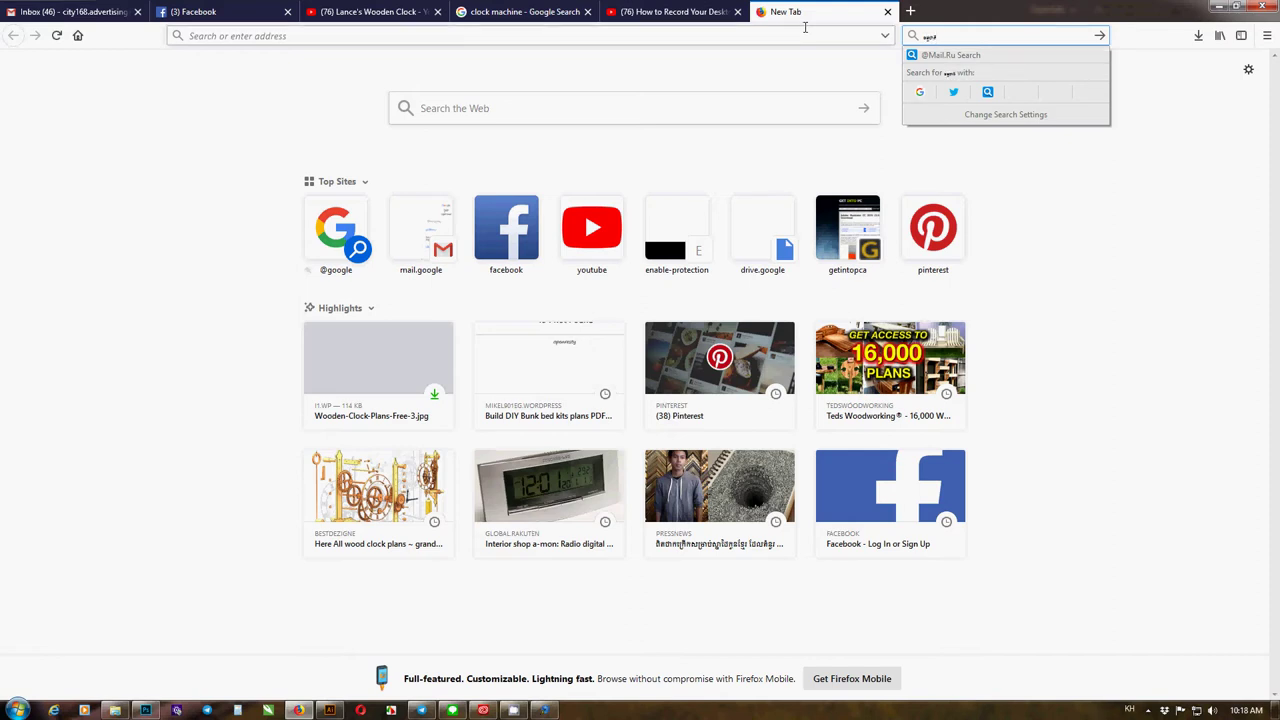
pyautogui.click(920, 92)
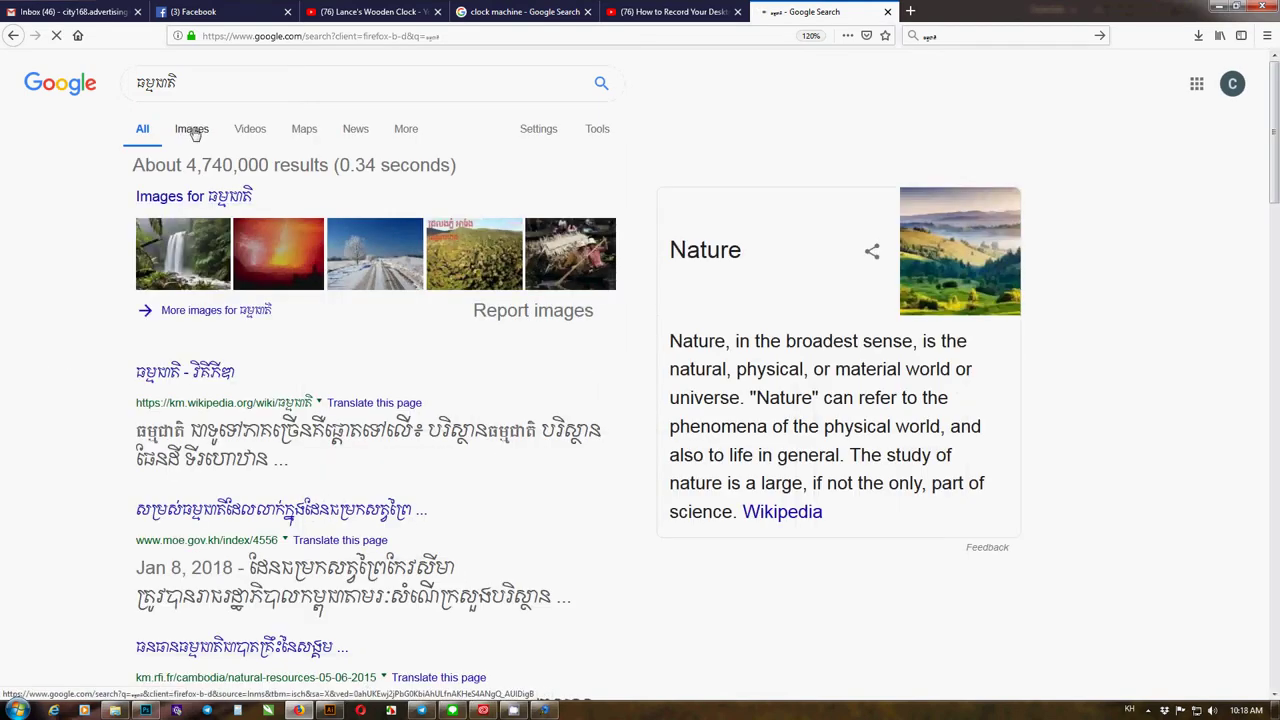
# Show the image results for the nature search and look through the pictures for a suitable clock background
pyautogui.click(193, 131)
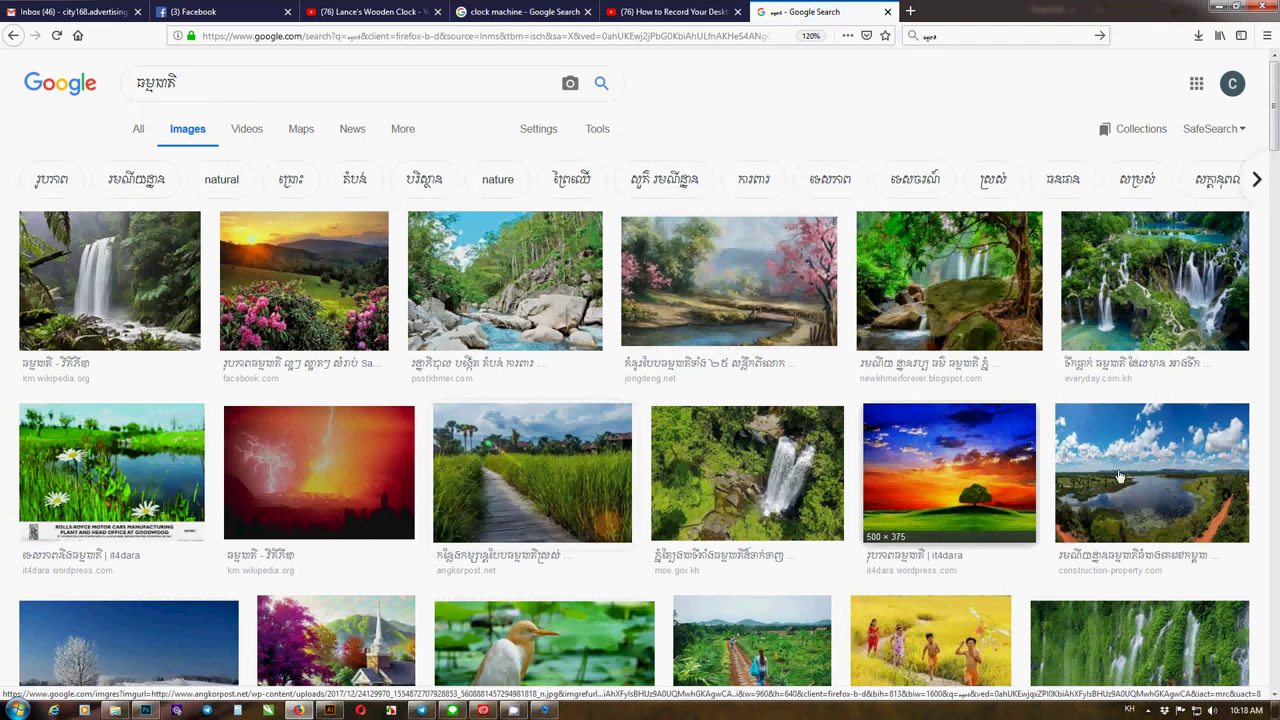
pyautogui.scroll(-3, 941, 513)
pyautogui.scroll(-6, 941, 513)
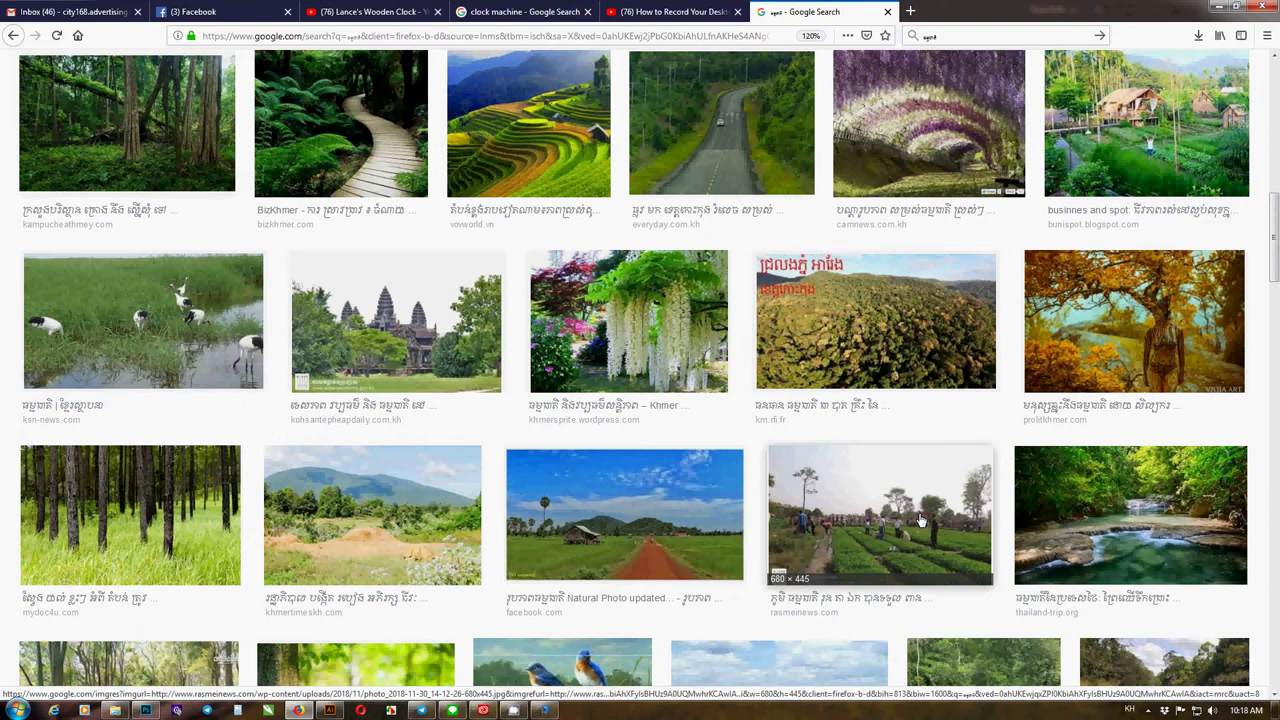
pyautogui.scroll(-3, 920, 520)
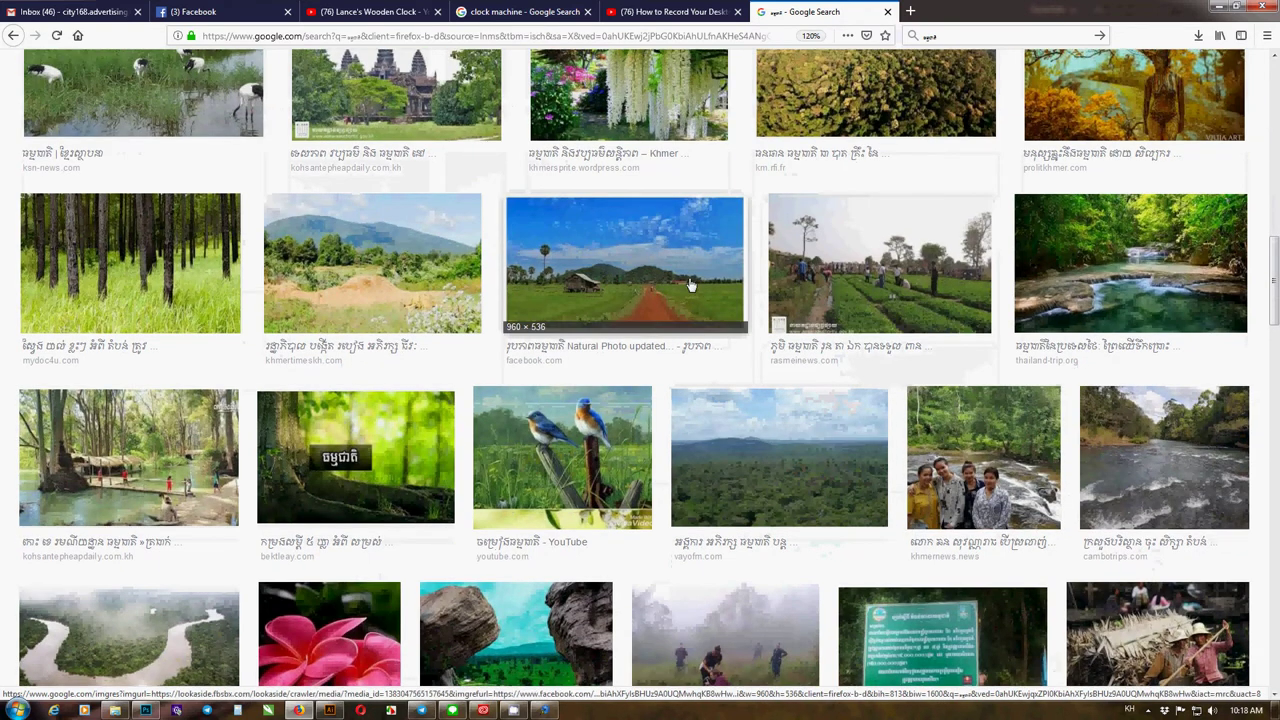
pyautogui.scroll(-5, 690, 285)
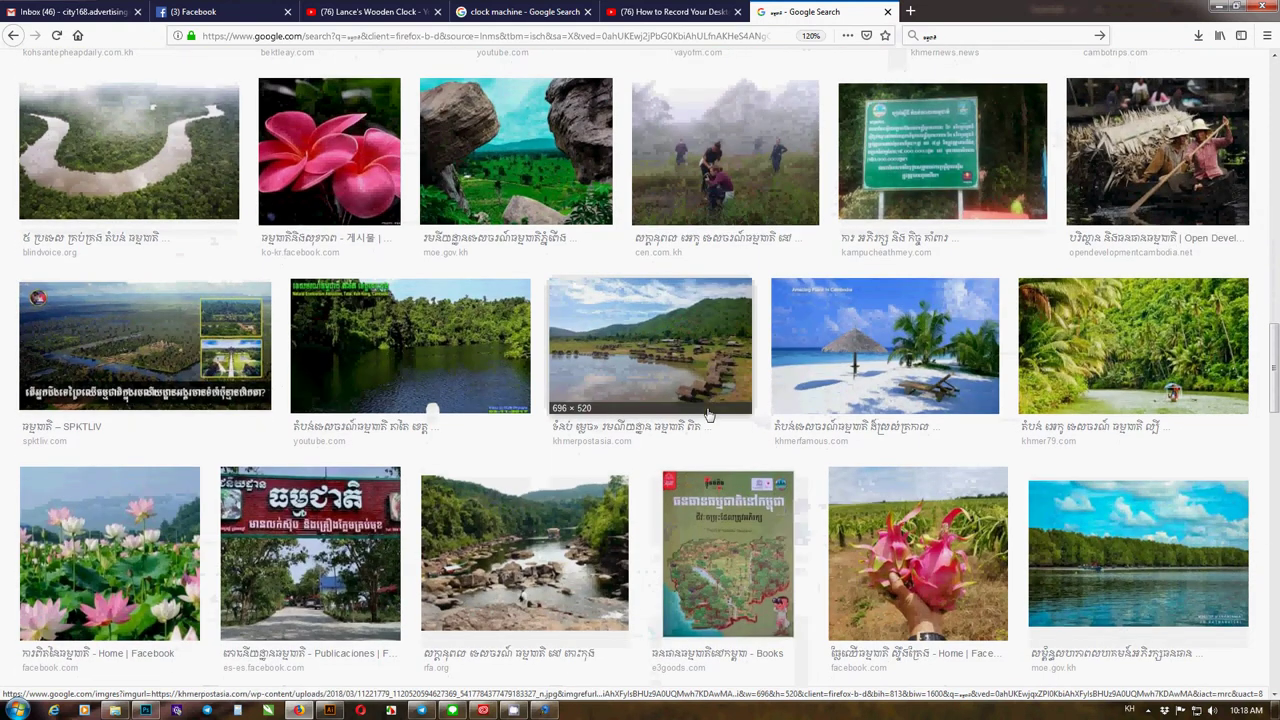
pyautogui.scroll(-3, 610, 378)
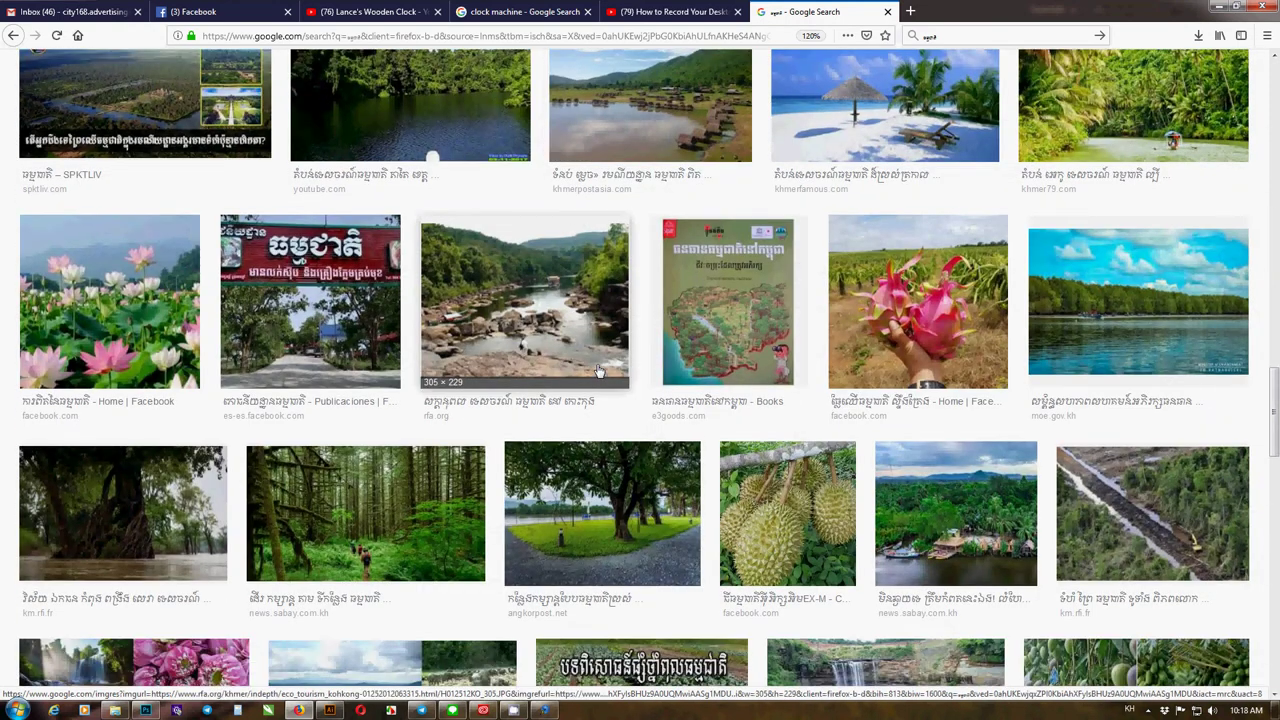
pyautogui.scroll(-3, 598, 371)
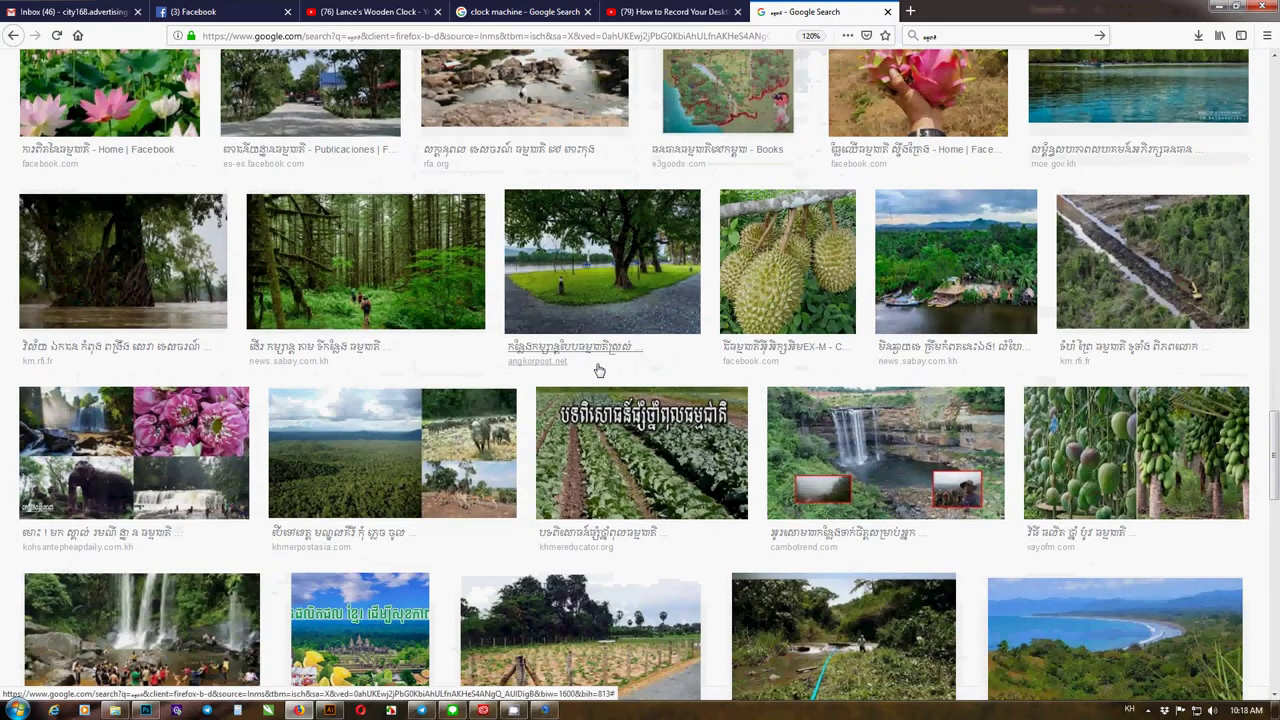
pyautogui.scroll(-3, 598, 371)
pyautogui.scroll(-3, 598, 371)
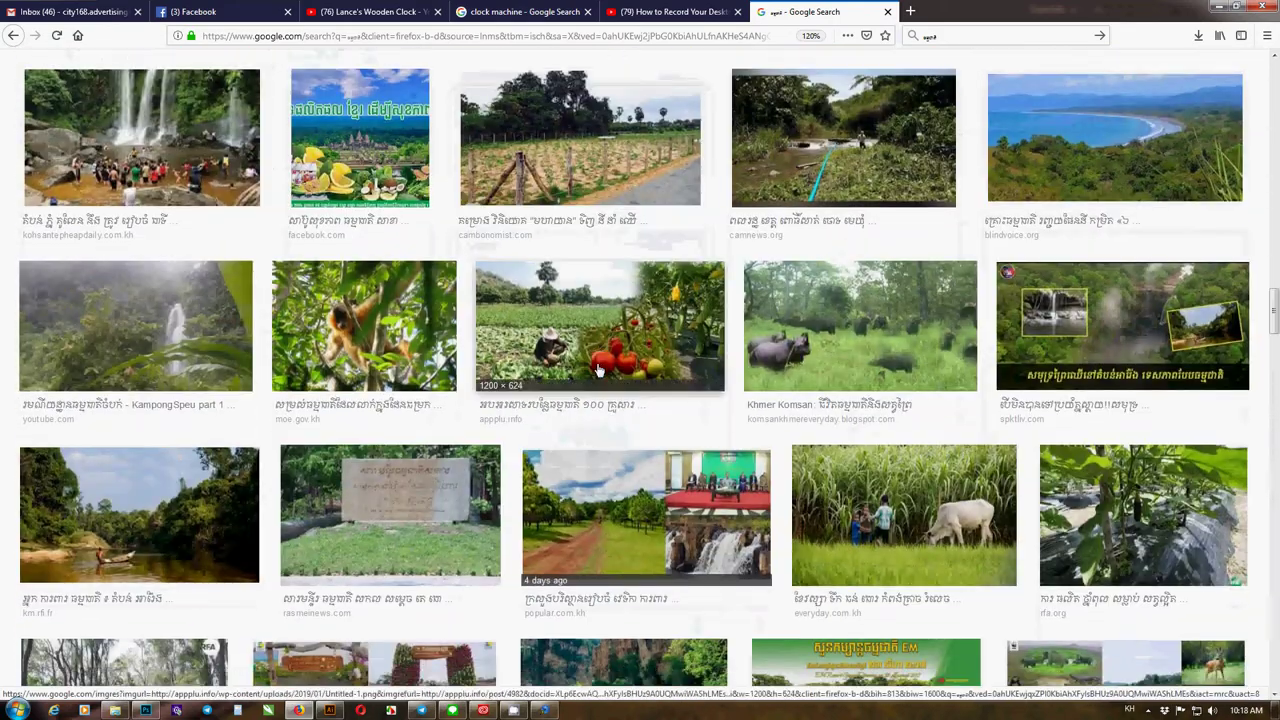
pyautogui.scroll(-6, 598, 371)
pyautogui.scroll(-6, 598, 371)
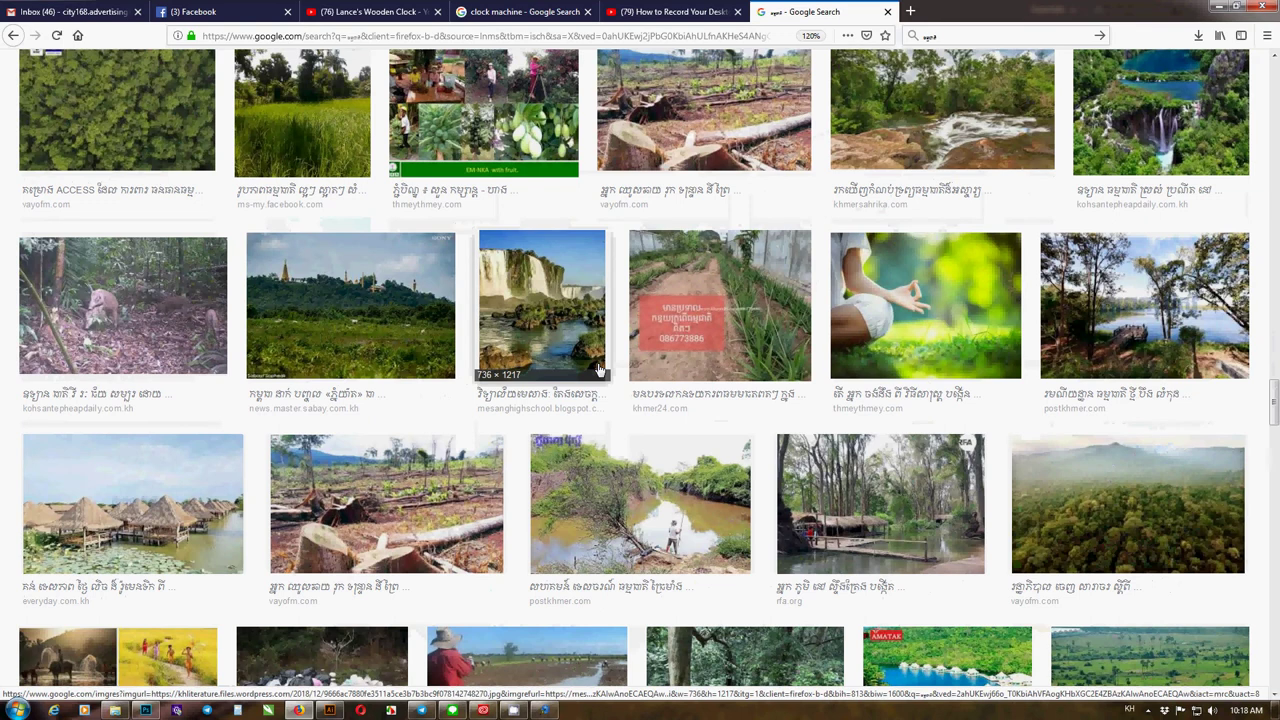
pyautogui.scroll(-20, 598, 371)
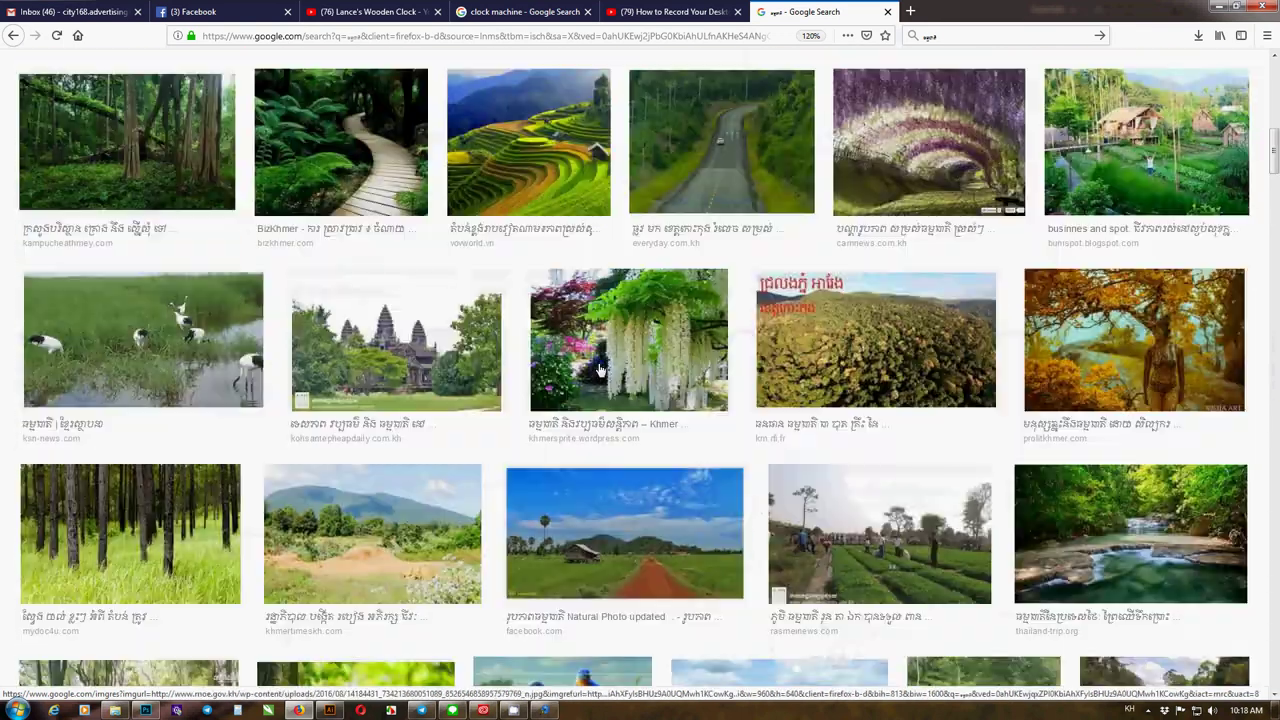
pyautogui.scroll(6, 598, 371)
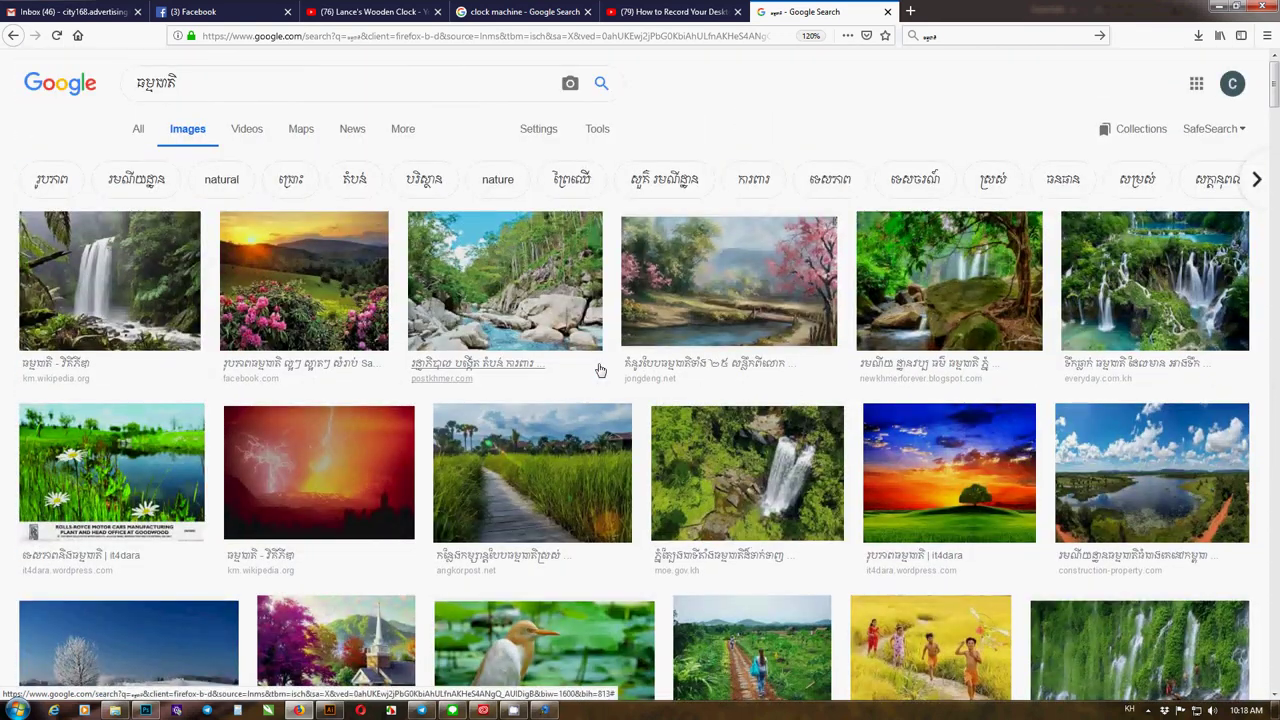
pyautogui.scroll(-3, 750, 432)
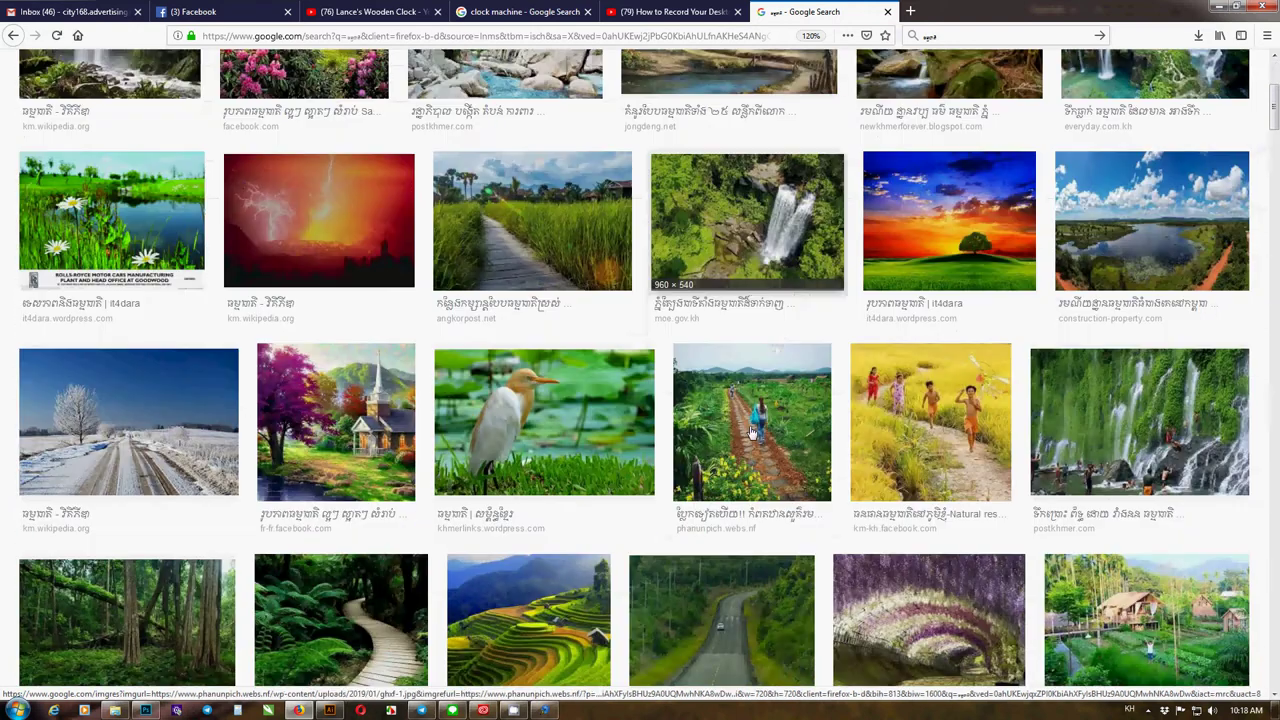
pyautogui.scroll(-5, 752, 432)
# Preview the red dirt road photo and its related sunset, lagoon and mountain pictures, and look through more nature results
pyautogui.click(666, 280)
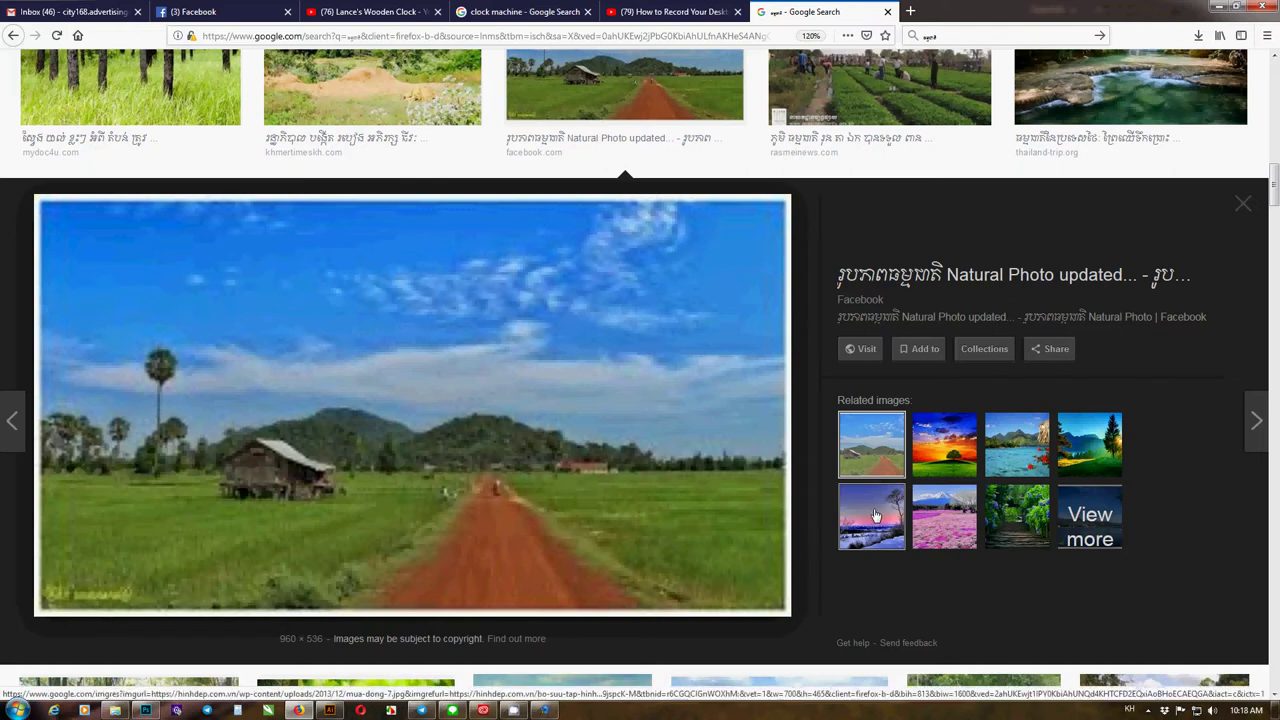
pyautogui.click(952, 440)
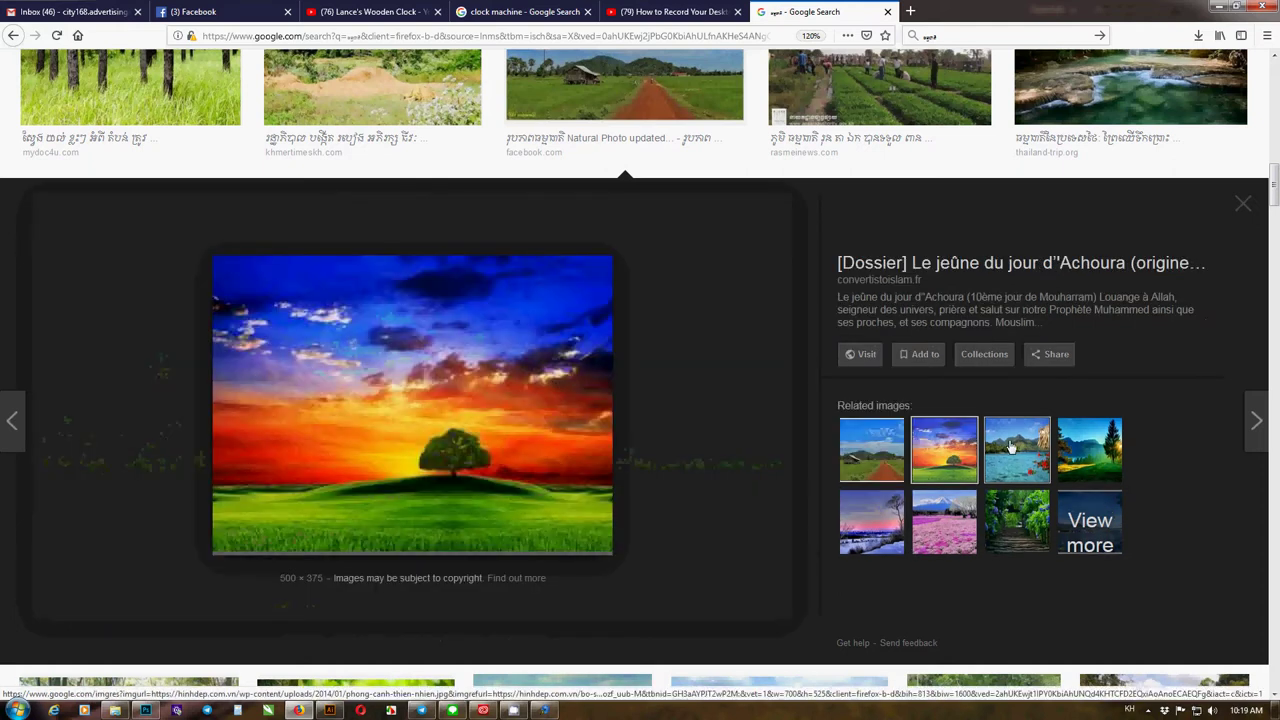
pyautogui.click(1011, 447)
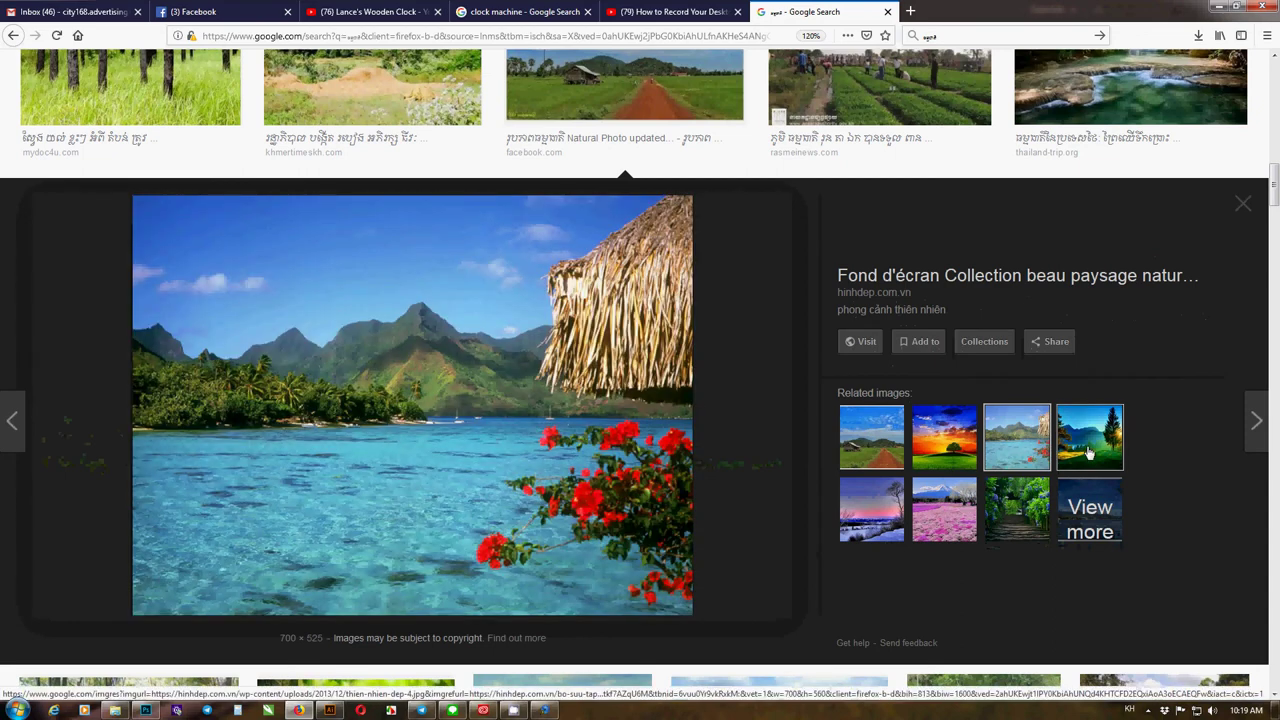
pyautogui.click(1088, 452)
pyautogui.scroll(-10, 551, 500)
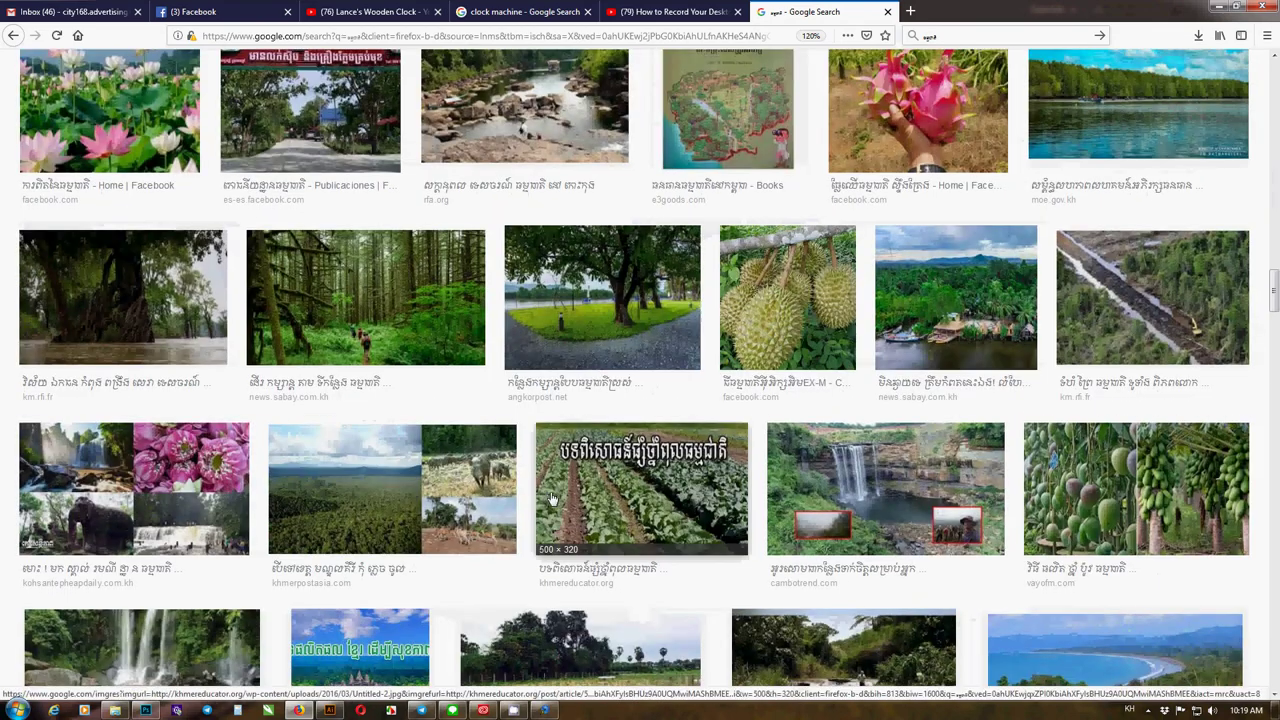
pyautogui.scroll(-8, 551, 500)
pyautogui.scroll(10, 552, 495)
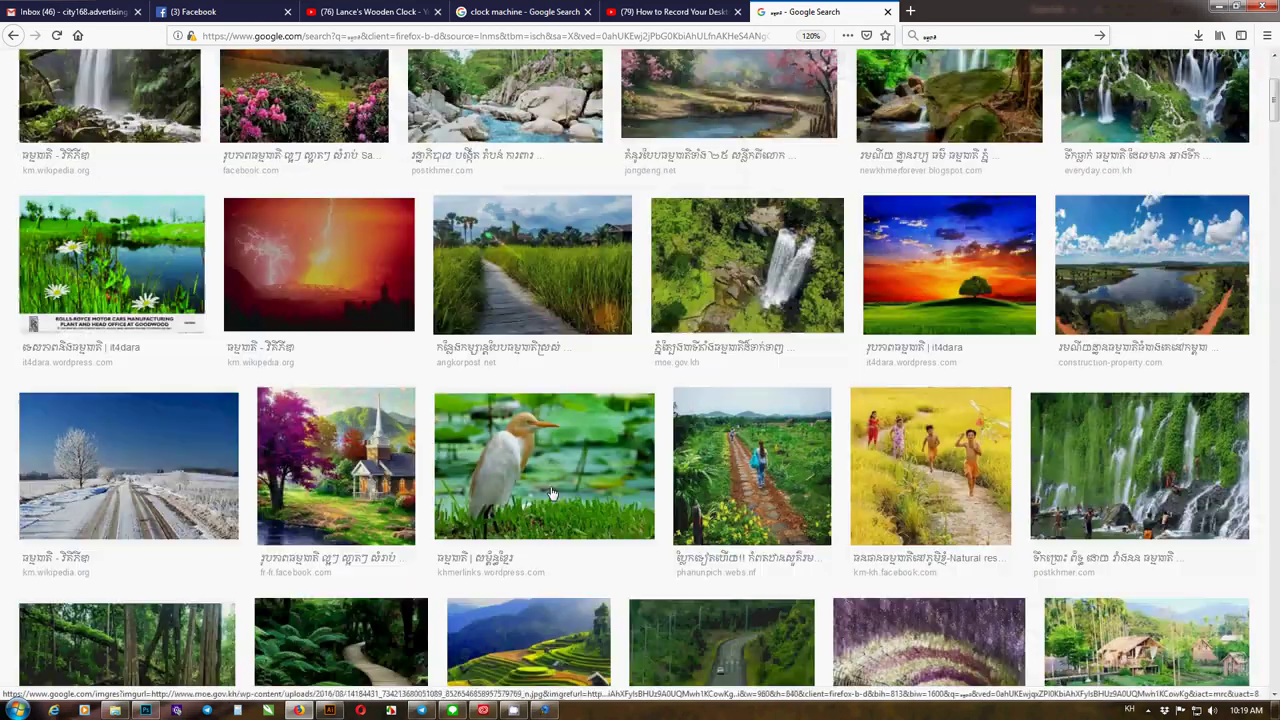
pyautogui.scroll(3, 551, 493)
# Replace the image search term with "sky background" and run the search
pyautogui.moveTo(205, 82); pyautogui.dragTo(60, 85)
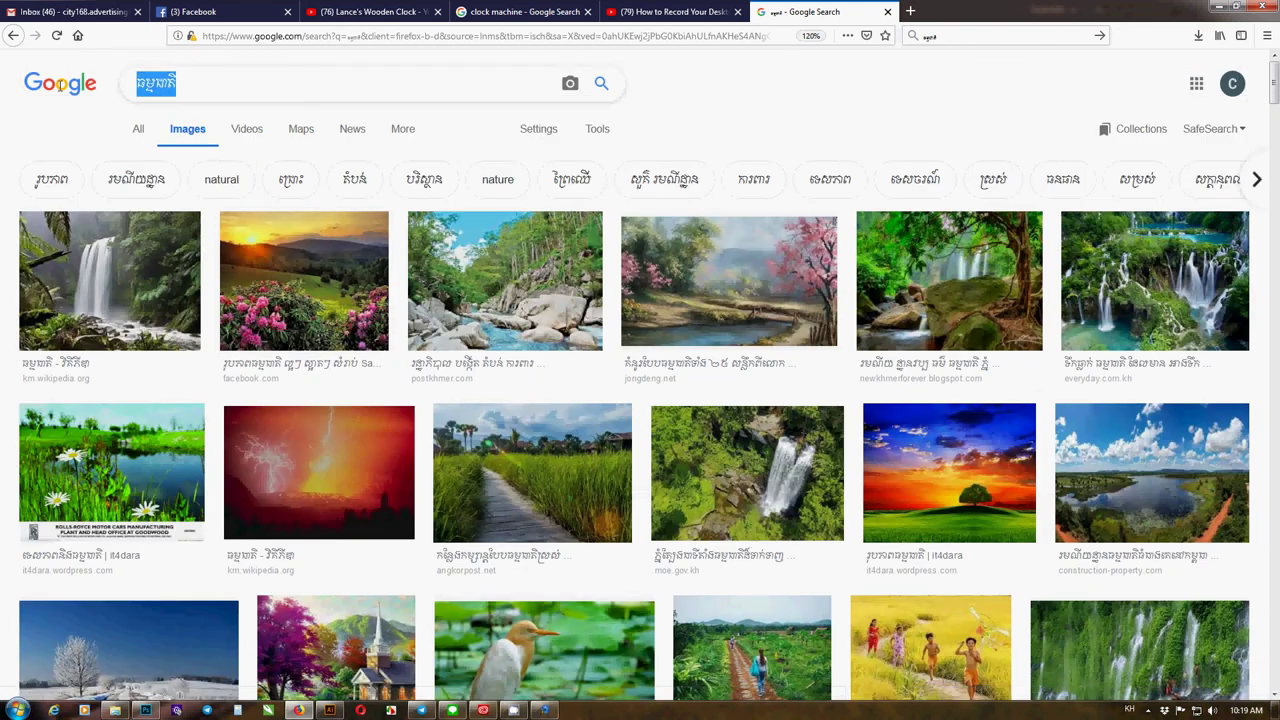
pyautogui.write('ស')
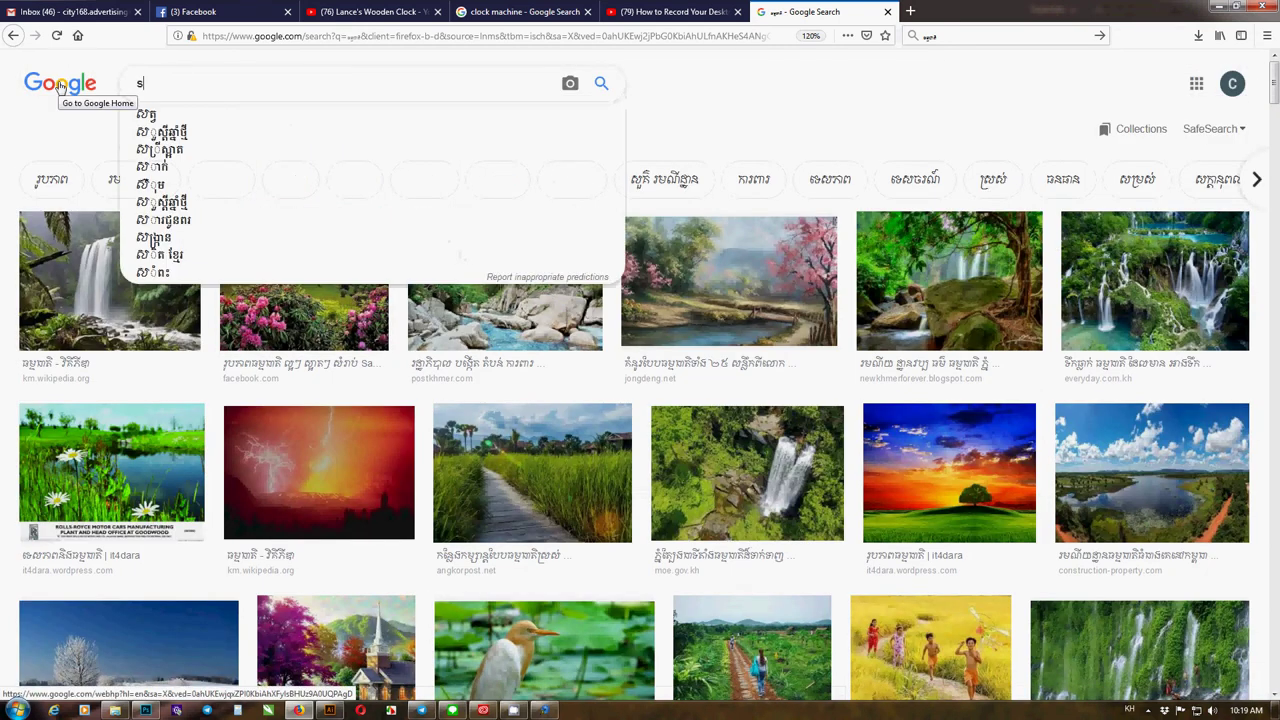
pyautogui.write('ky')
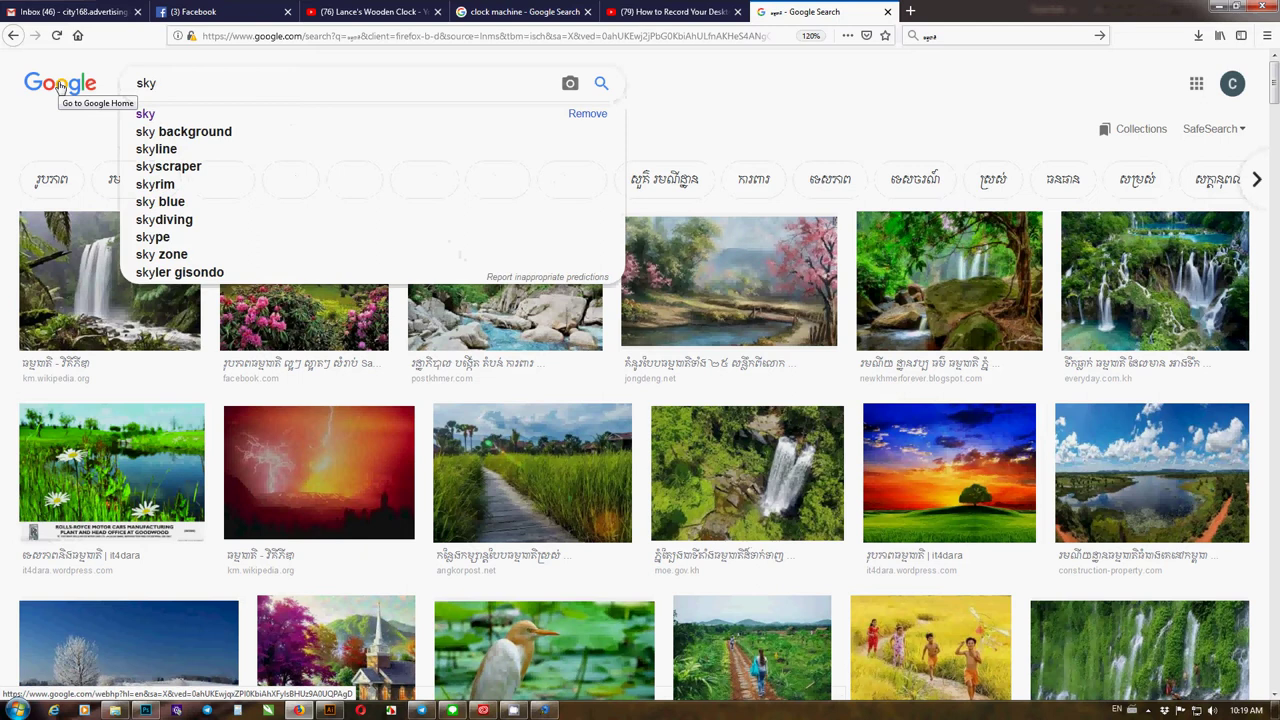
pyautogui.click(197, 131)
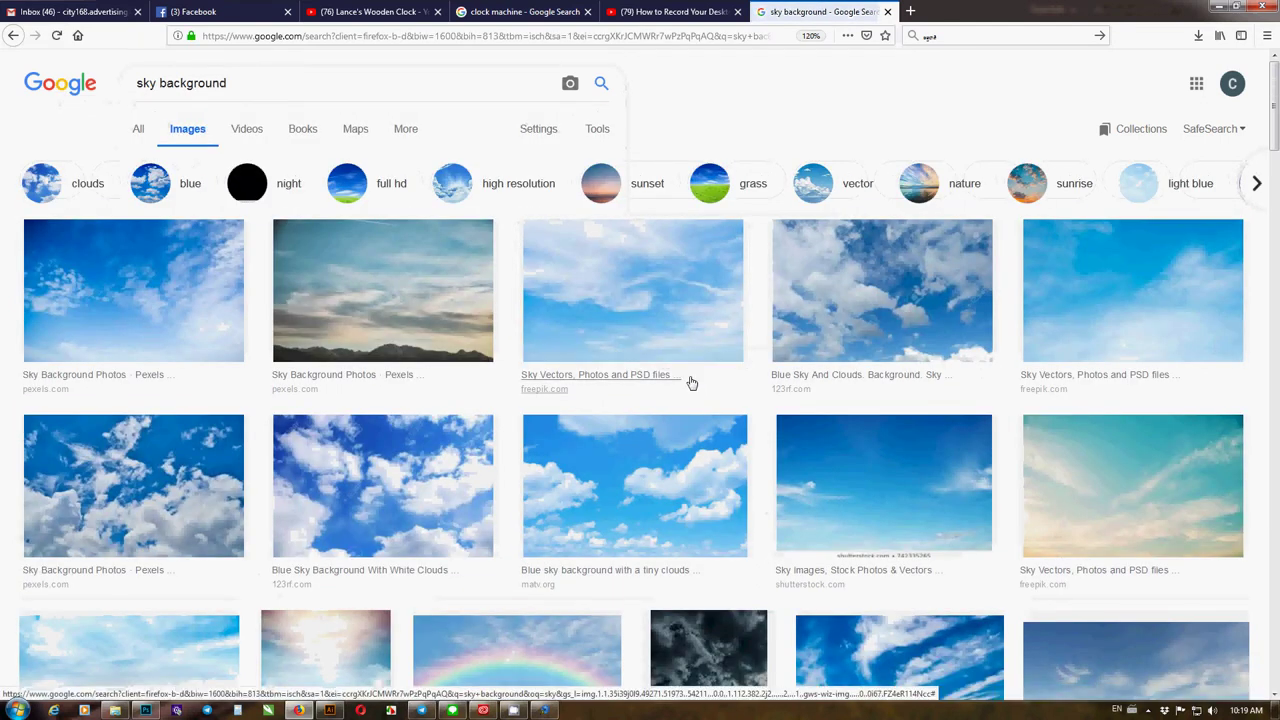
# Browse the sky pictures and preview the related 650 × 382 "Sky Background Clipart Png" image
pyautogui.scroll(-5, 676, 419)
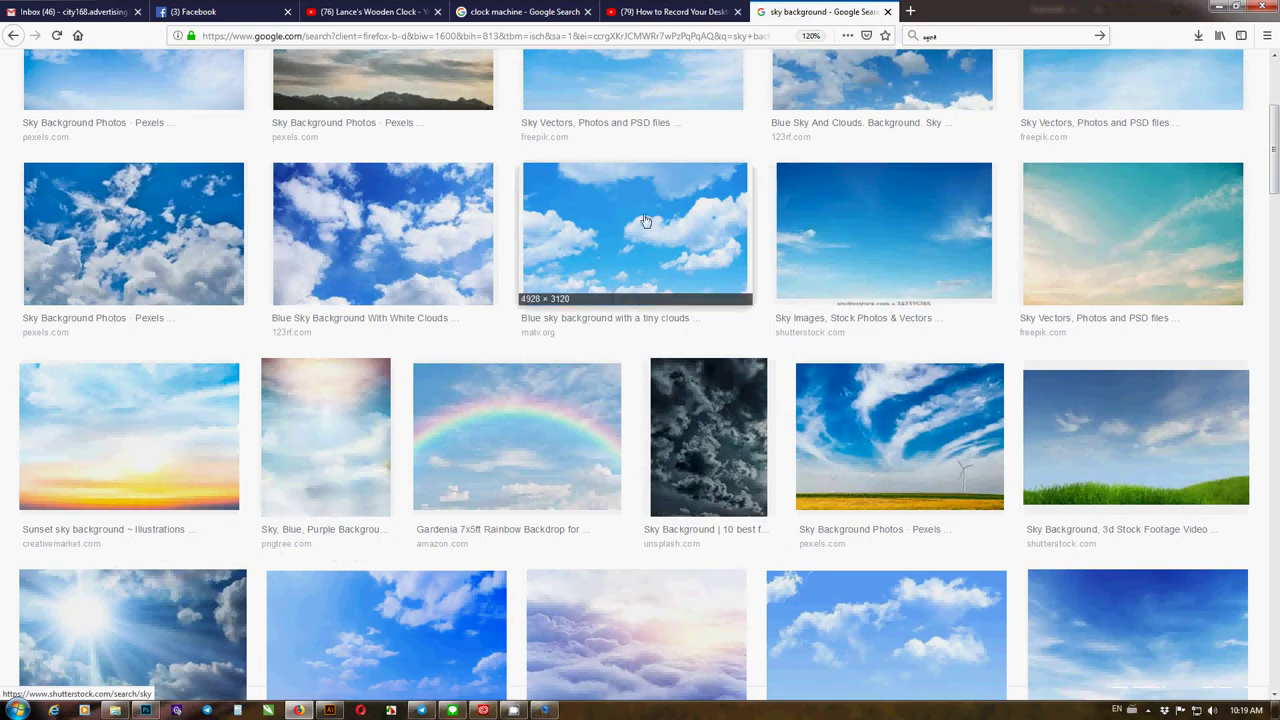
pyautogui.scroll(-5, 591, 283)
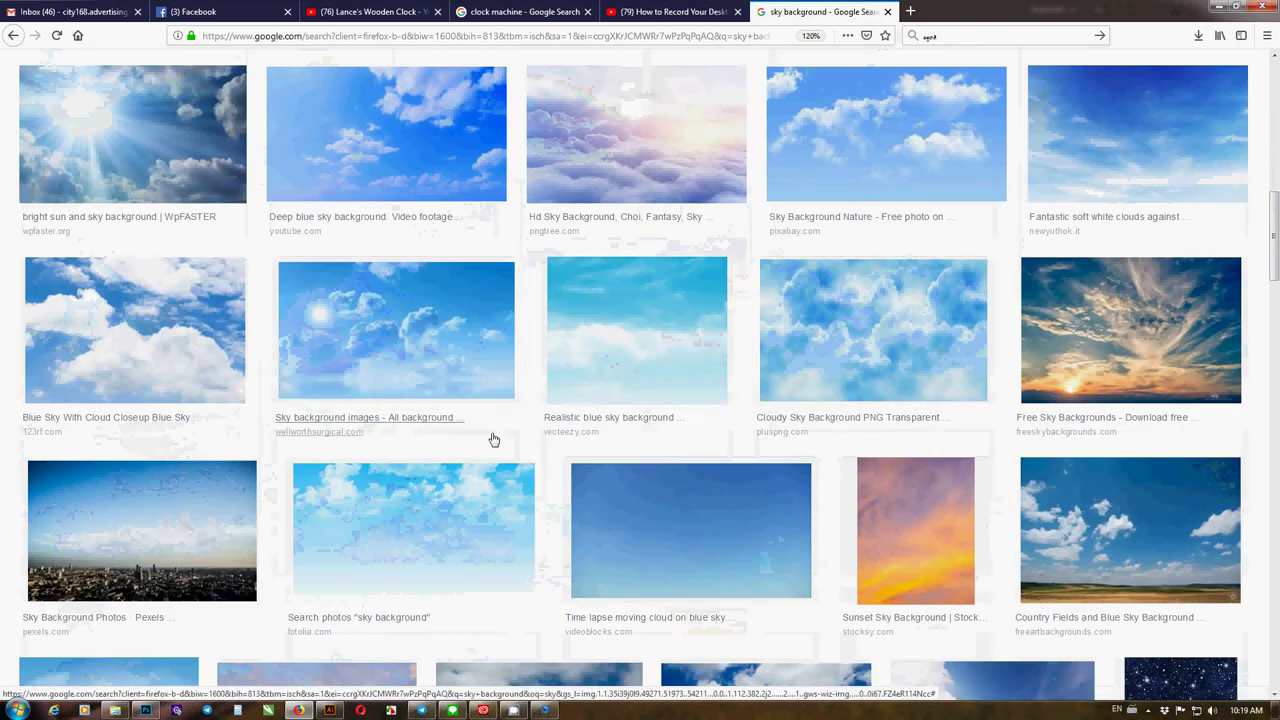
pyautogui.scroll(-3, 491, 437)
pyautogui.click(421, 284)
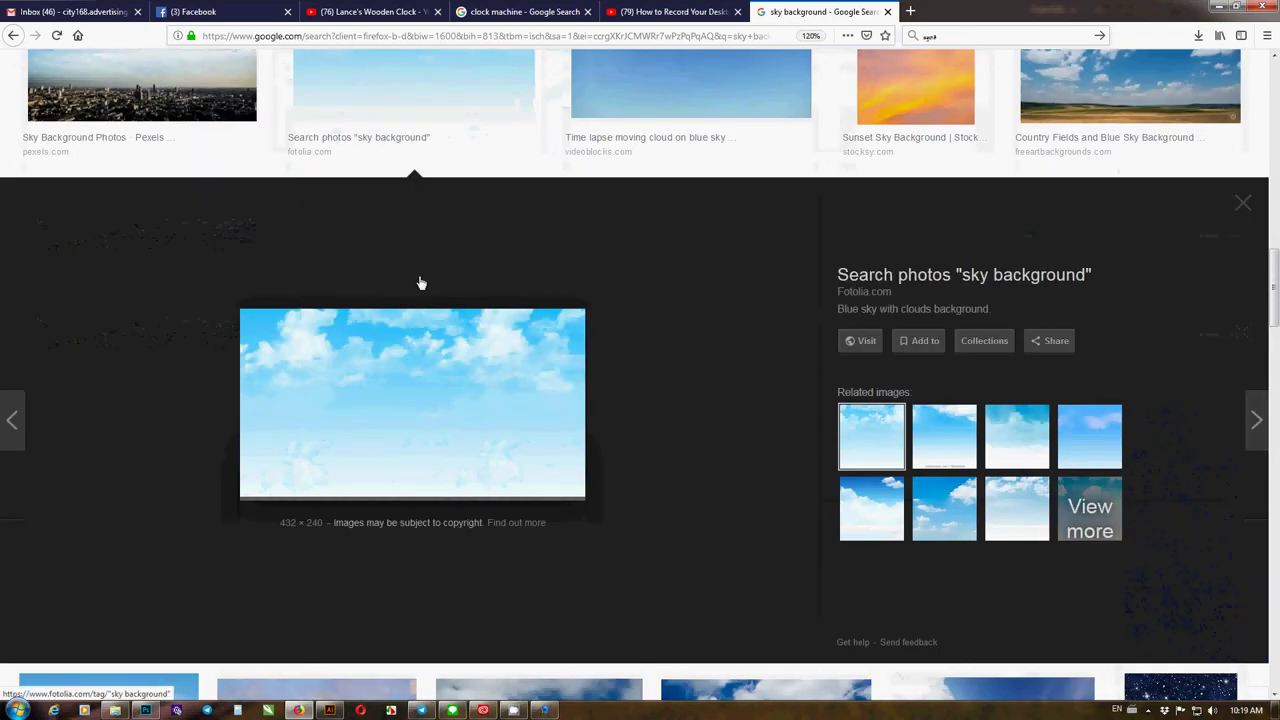
pyautogui.click(944, 488)
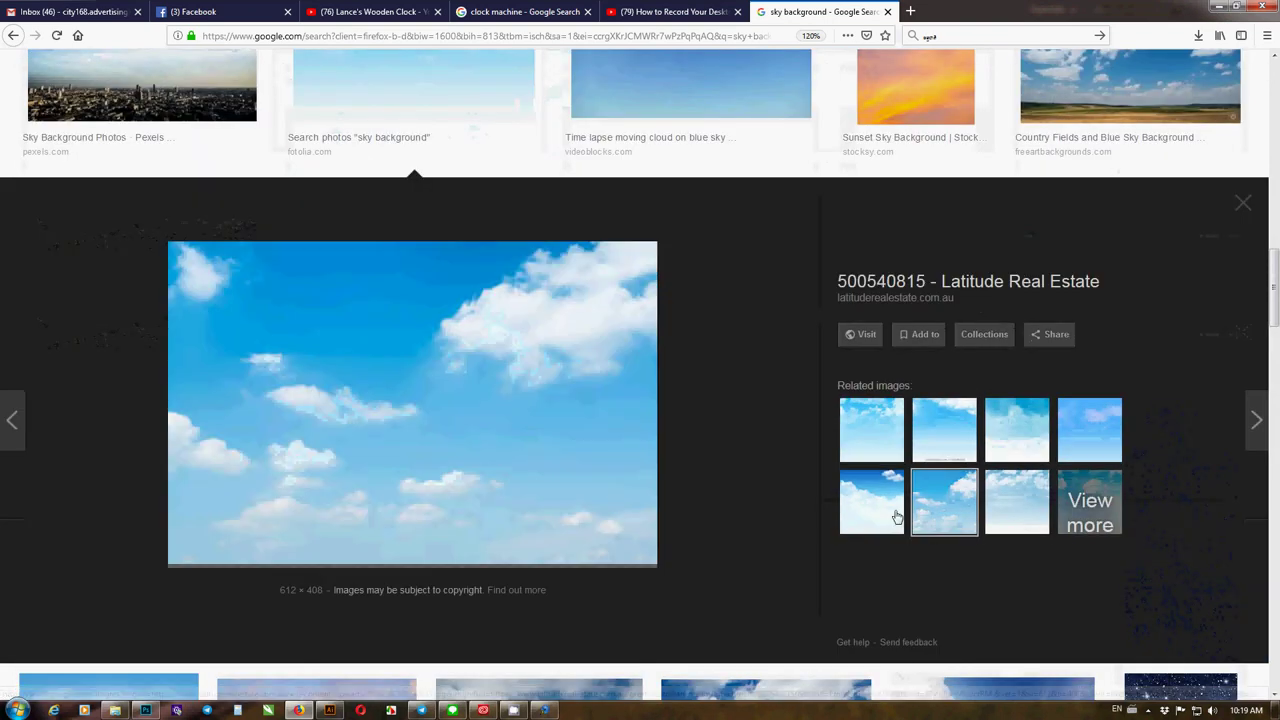
pyautogui.click(872, 513)
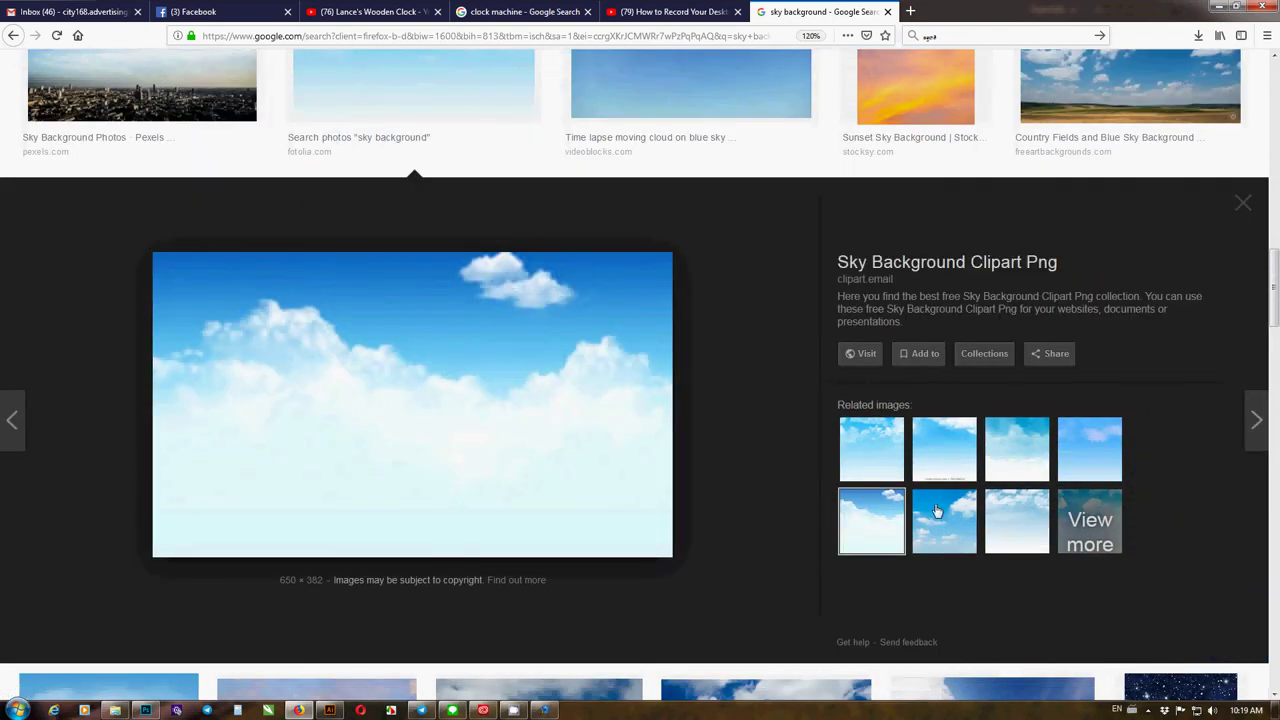
# View the chosen cloud picture on its own and save it to the computer
pyautogui.rightClick(427, 370)
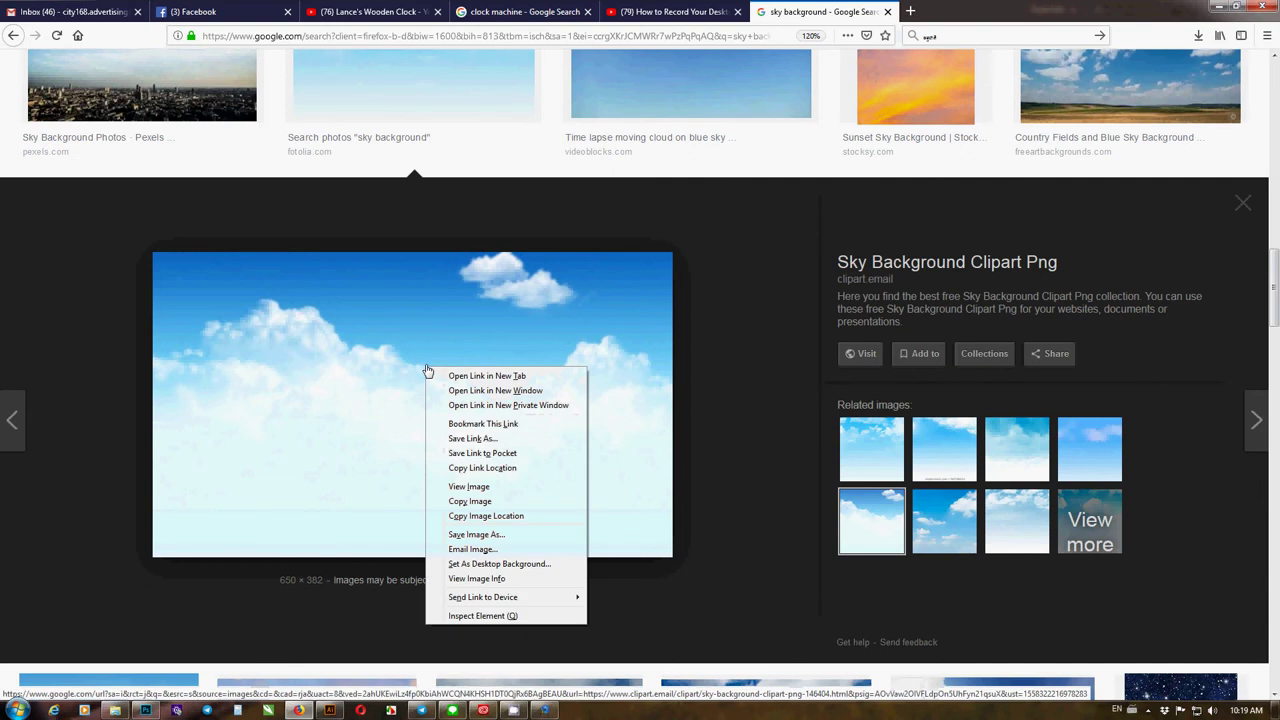
pyautogui.click(485, 486)
pyautogui.rightClick(550, 367)
pyautogui.click(600, 412)
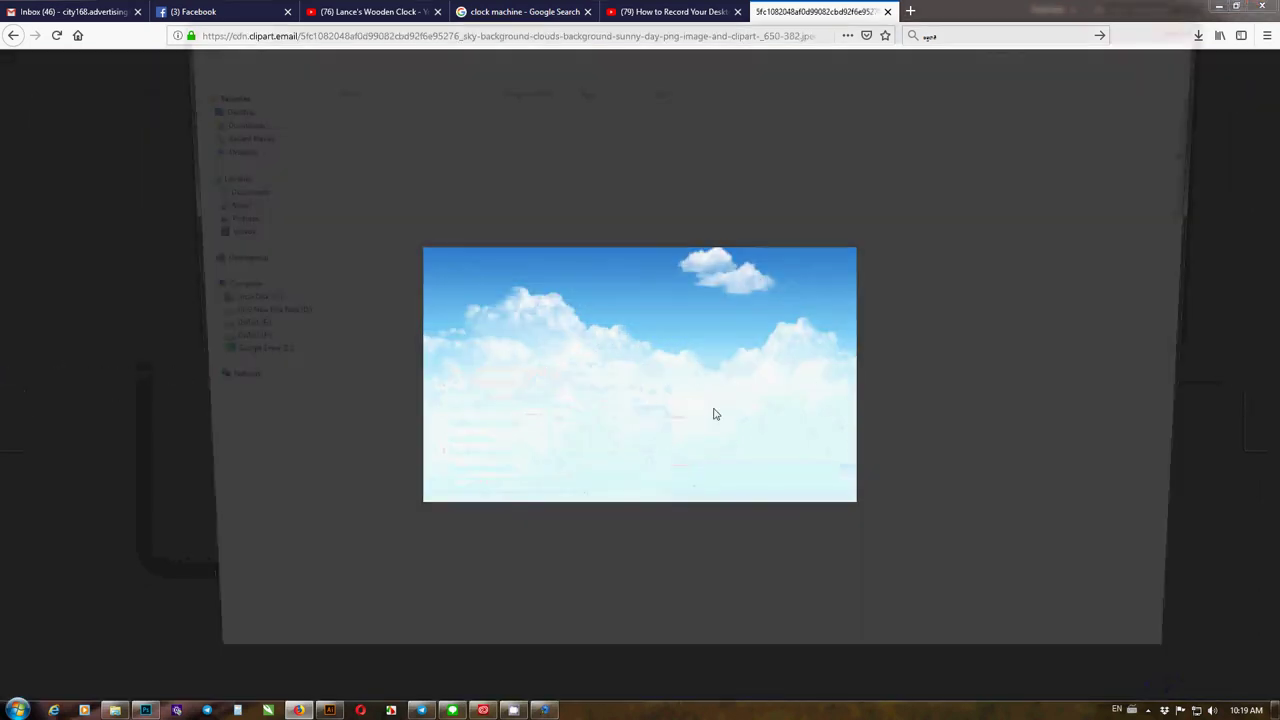
pyautogui.click(1132, 682)
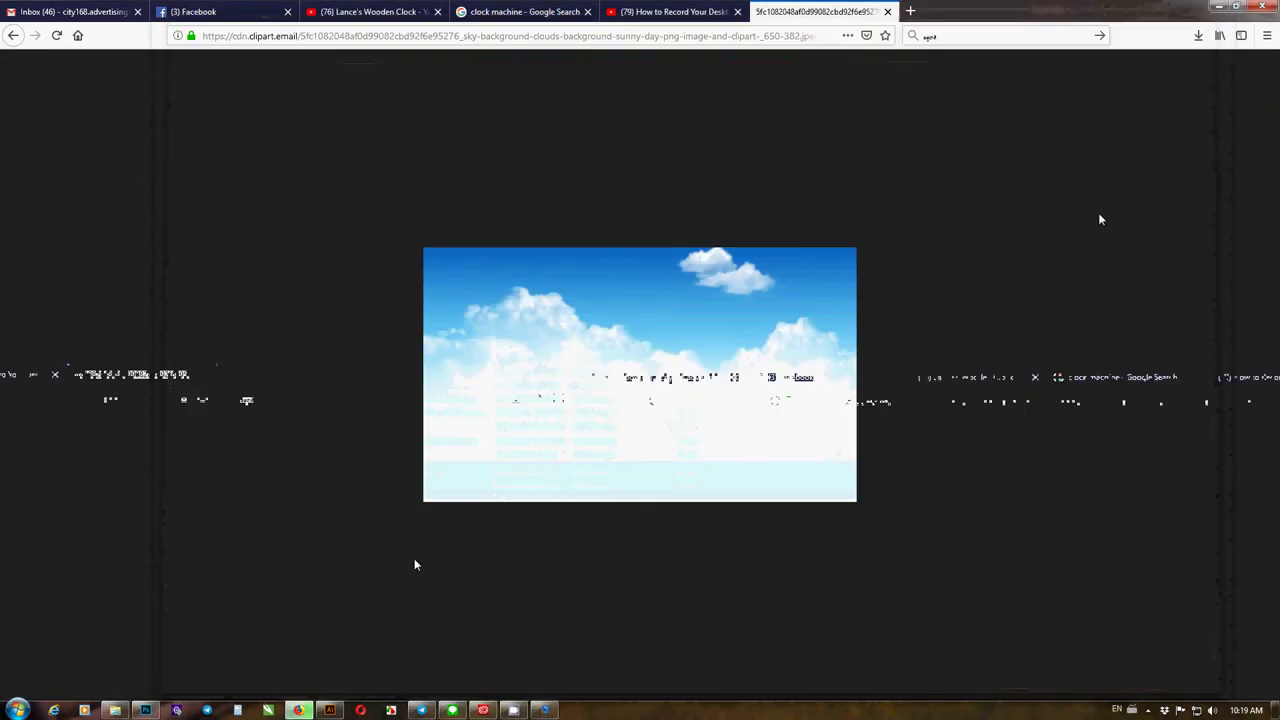
# Open the folder containing the downloaded sky picture and place the file in the Illustrator document beside the clock
pyautogui.click(1199, 37)
pyautogui.click(1188, 70)
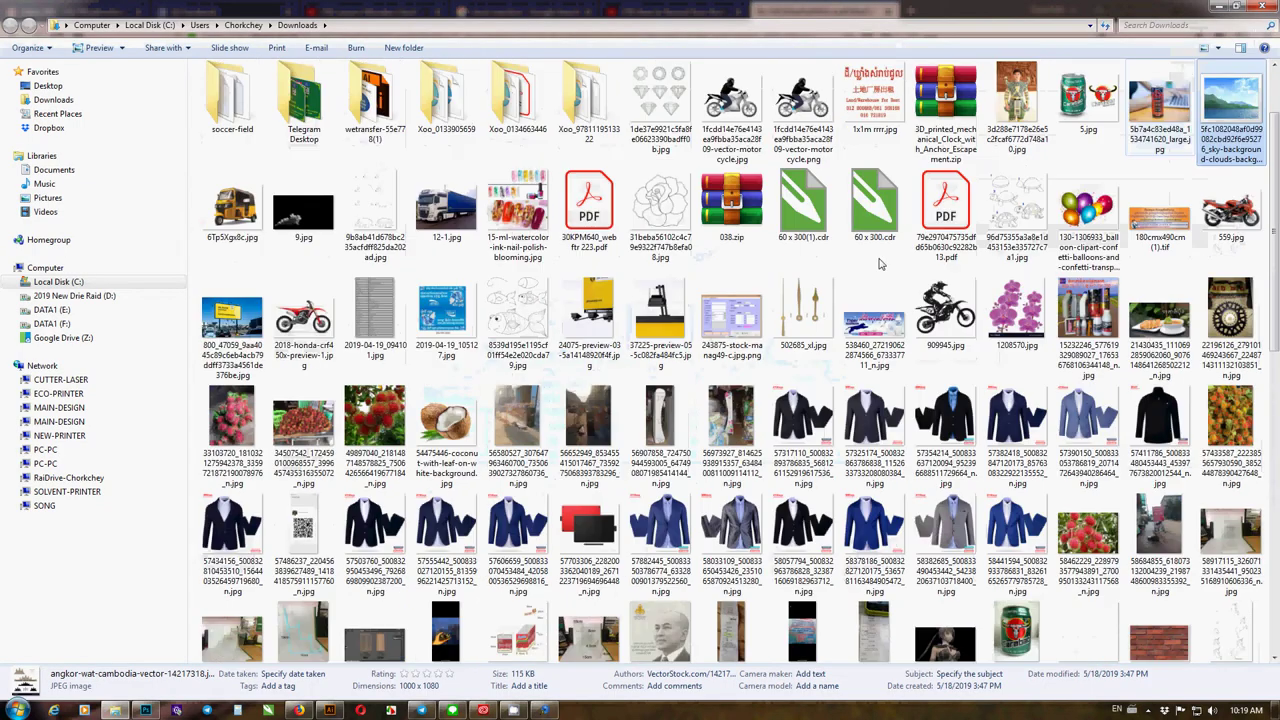
pyautogui.moveTo(1232, 100); pyautogui.dragTo(874, 406)
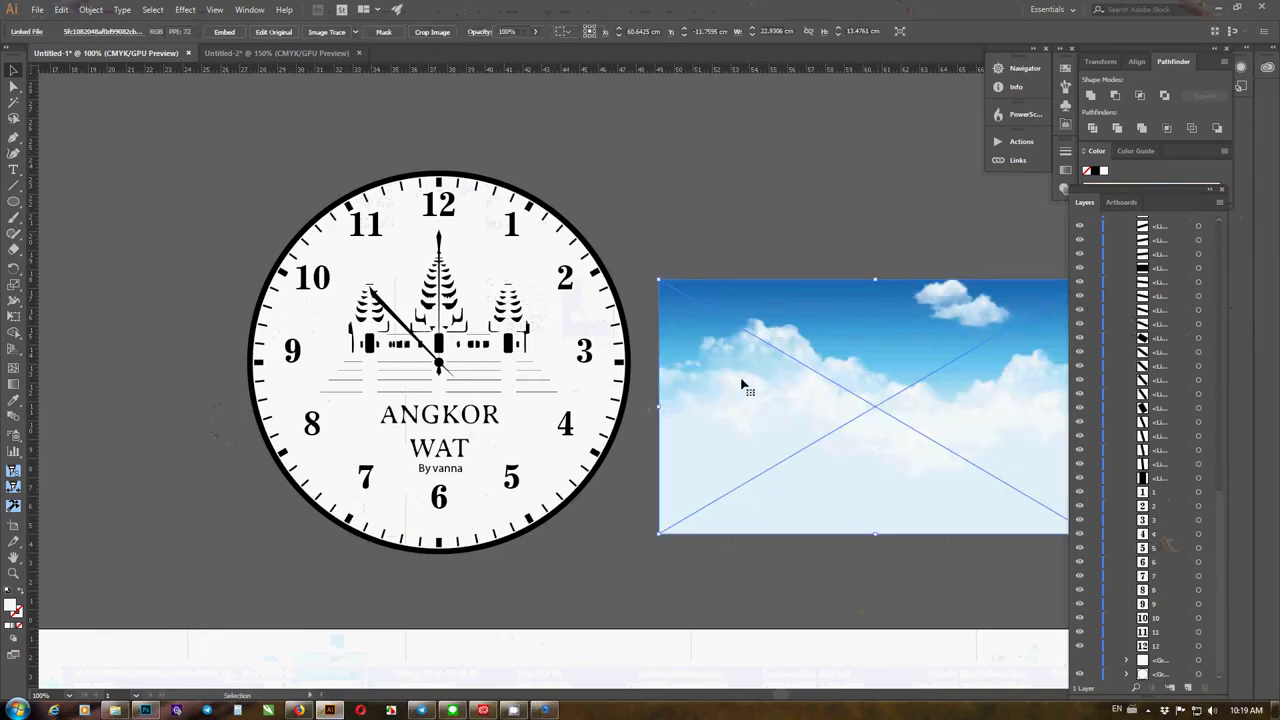
# Select the whole clock, place a copy of it to the left of the original and deselect it
pyautogui.scroll(-2, 686, 392)
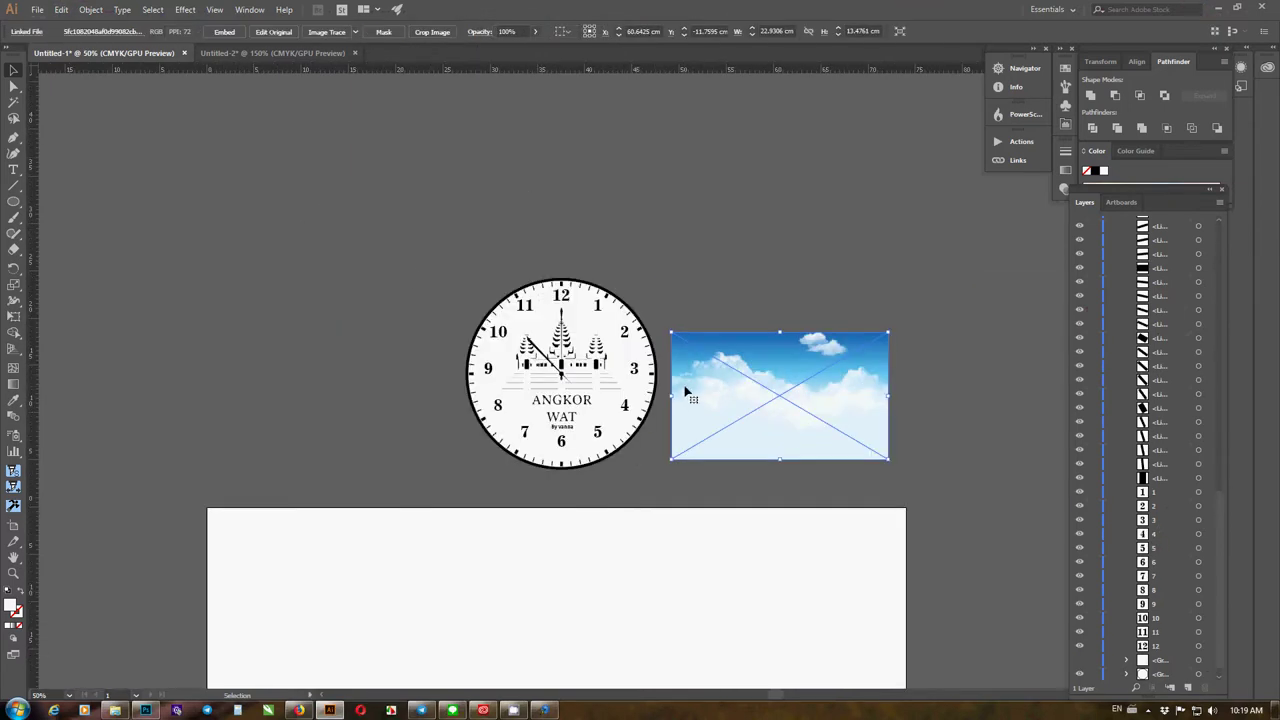
pyautogui.click(655, 464)
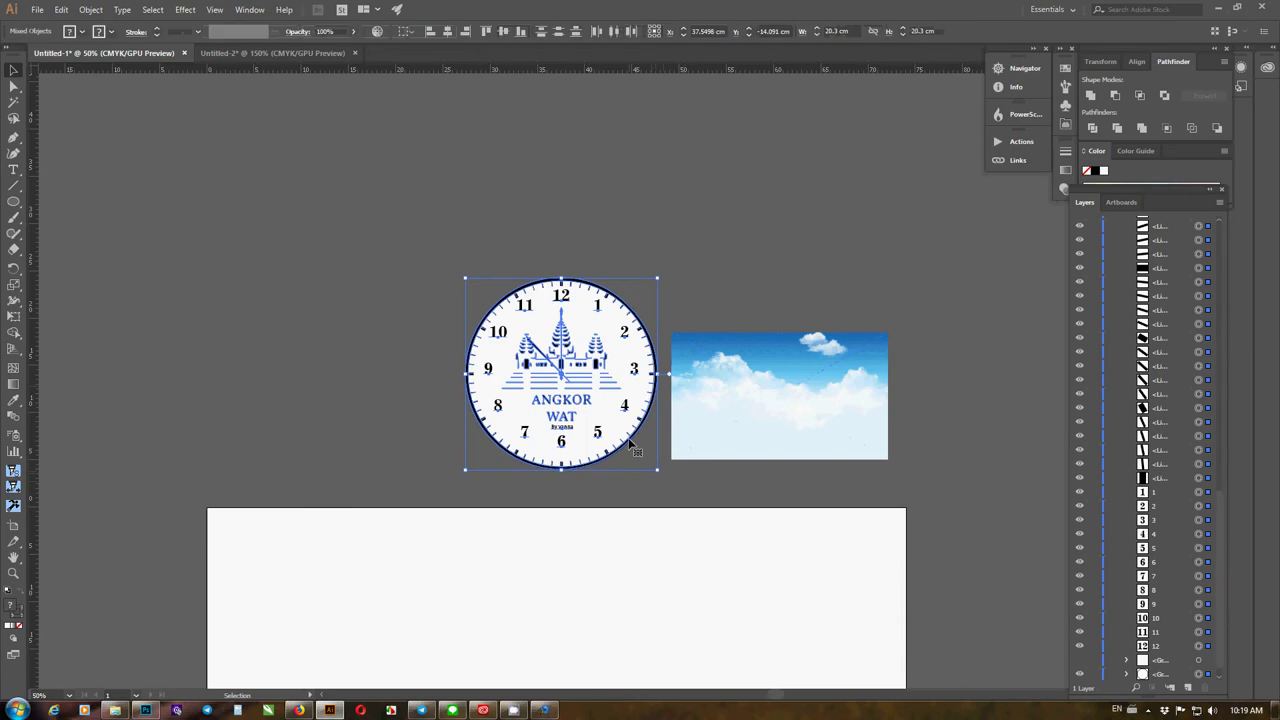
pyautogui.moveTo(606, 384); pyautogui.dragTo(355, 371)
pyautogui.click(720, 197)
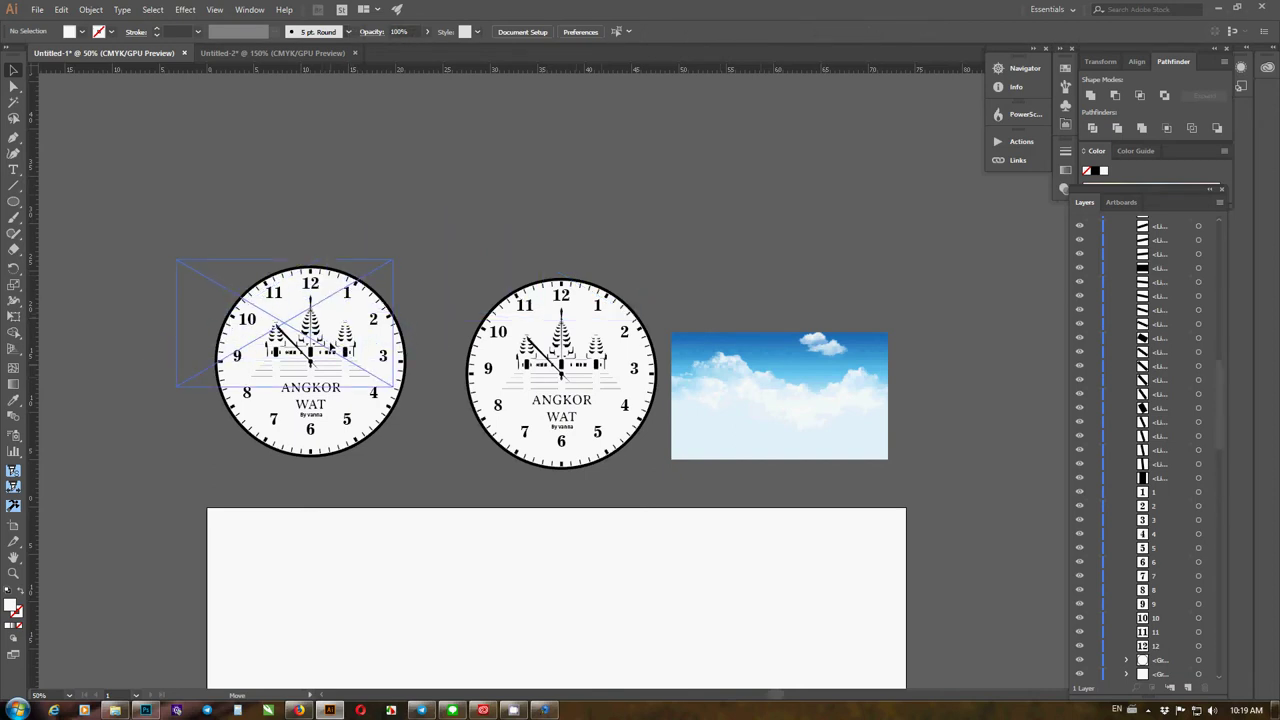
# Cover the clock copy with the sky picture stretched to about 27.9 × 22.1 cm, and send it embedded to the back
pyautogui.hotkey('ctrl', 'z')
pyautogui.moveTo(407, 413); pyautogui.dragTo(440, 467)
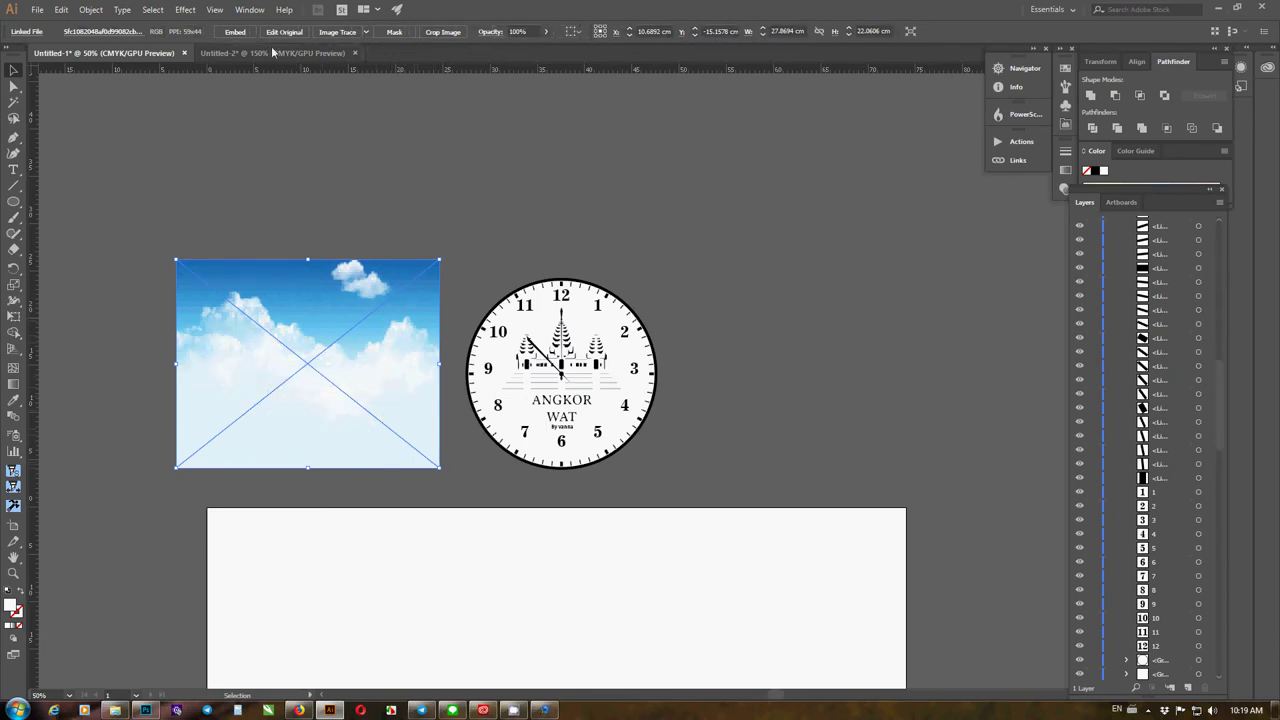
pyautogui.click(236, 31)
pyautogui.hotkey('ctrl', 'shift', '[')
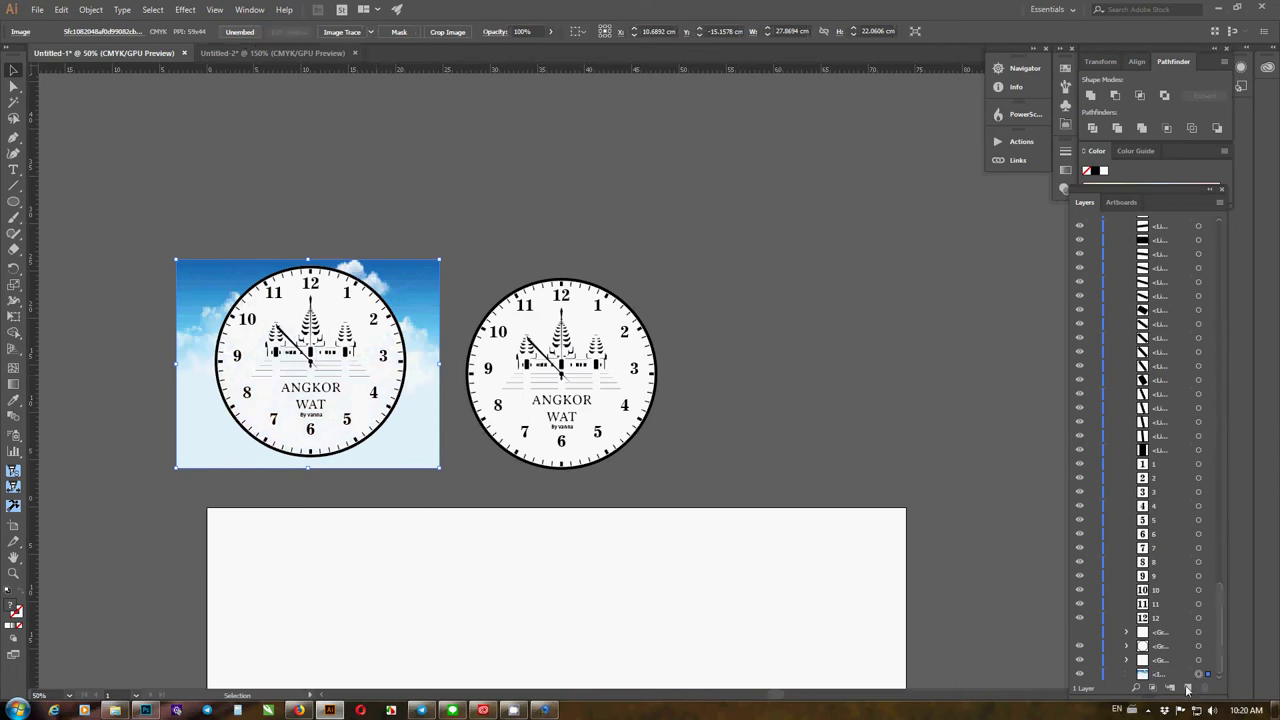
# Move the sky picture onto the original clock and stack it behind the white face disc inside the disc's group
pyautogui.moveTo(1168, 678); pyautogui.dragTo(1163, 654)
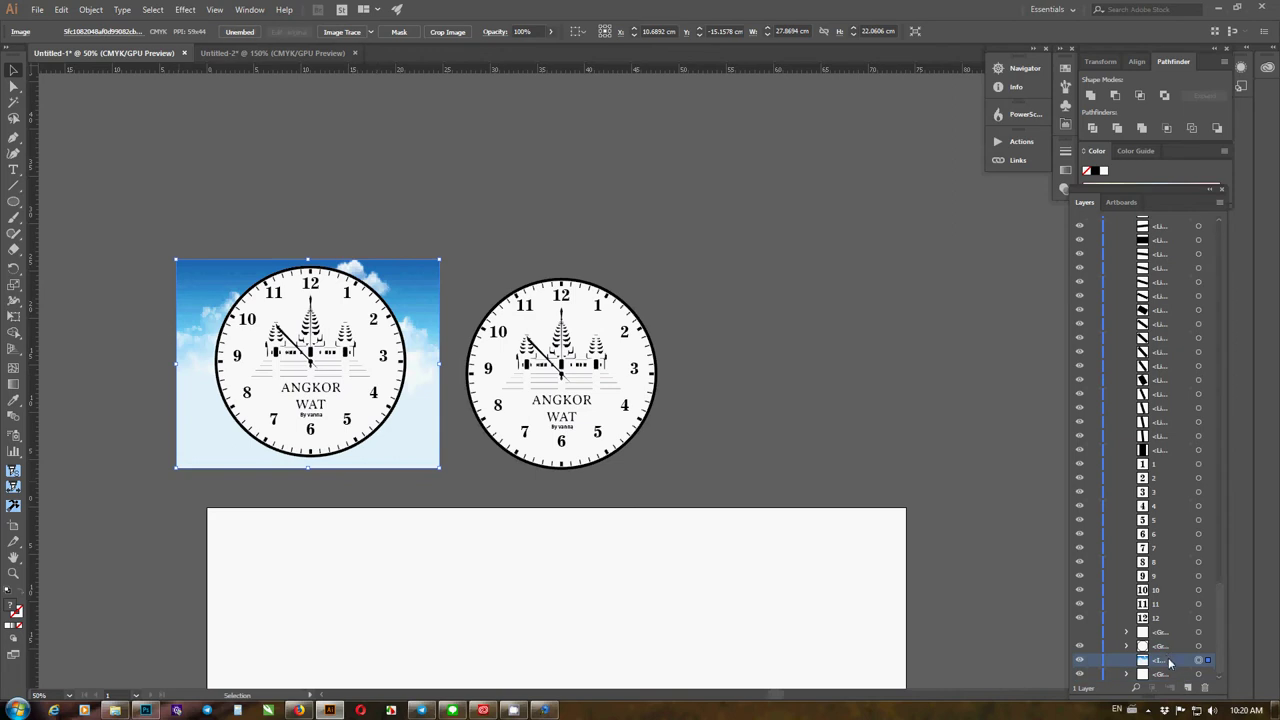
pyautogui.moveTo(423, 294); pyautogui.dragTo(666, 309)
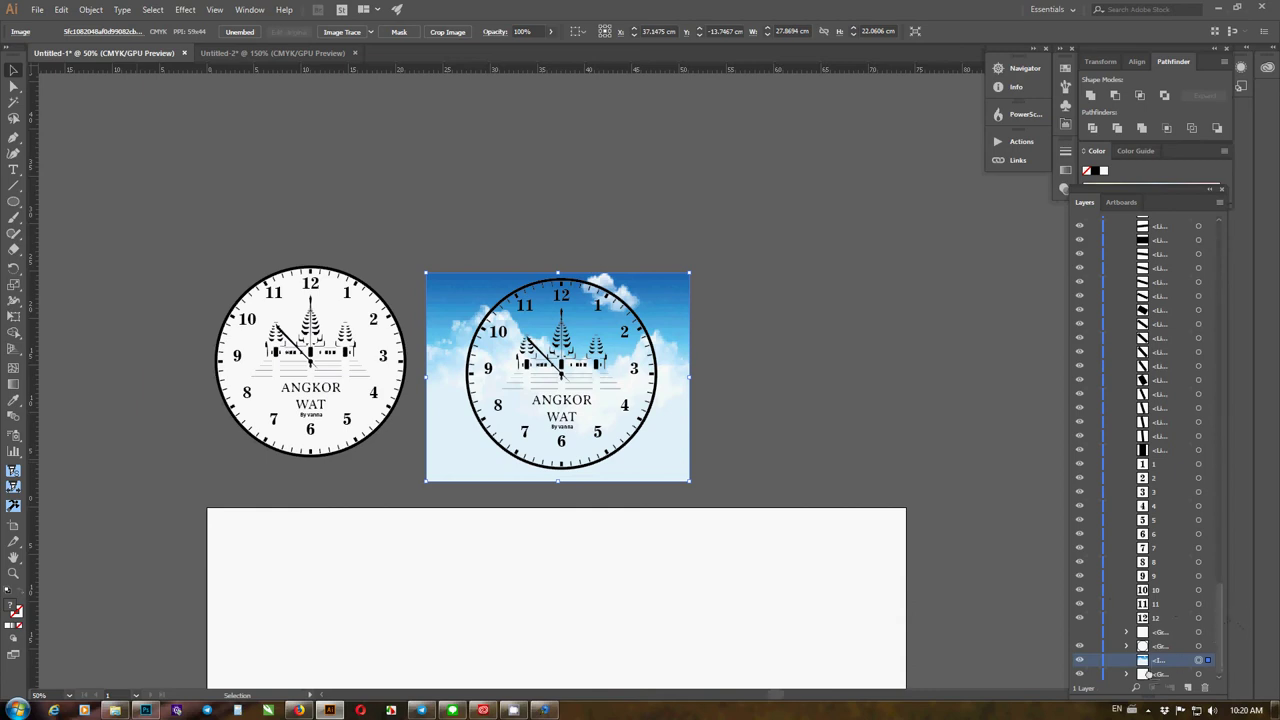
pyautogui.moveTo(1151, 674); pyautogui.dragTo(1160, 676)
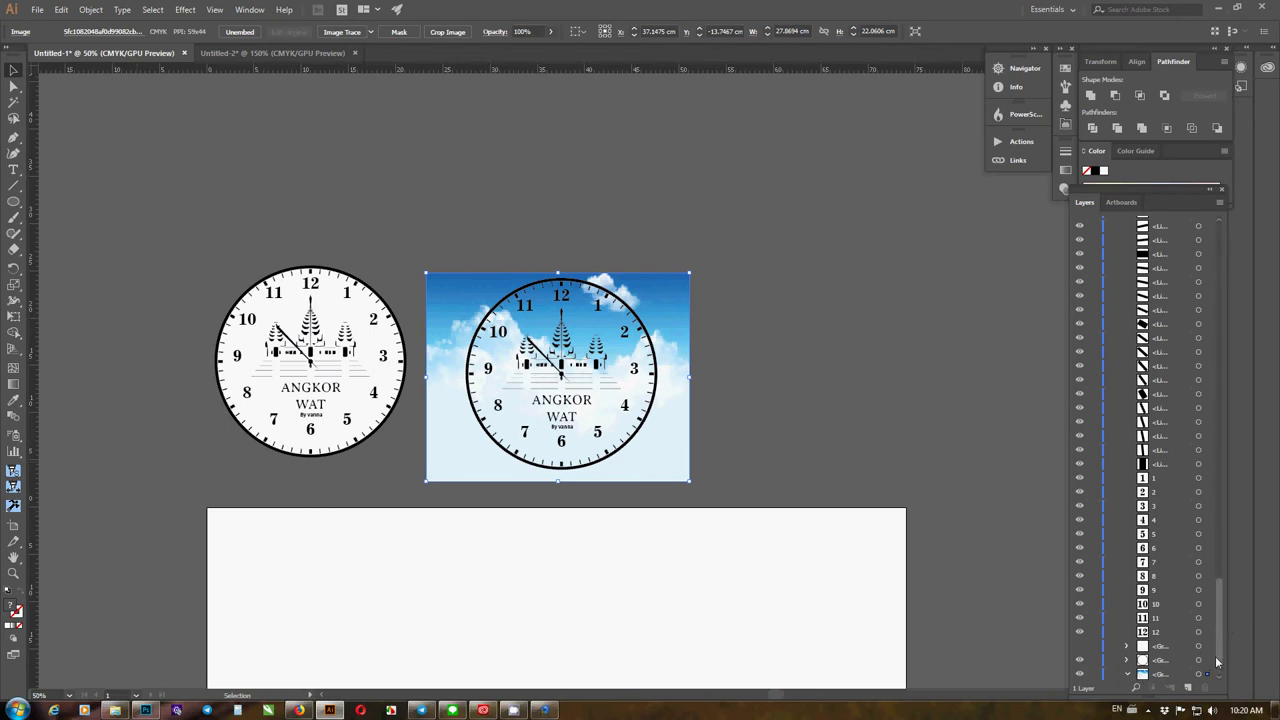
pyautogui.scroll(-1, 1217, 661)
pyautogui.moveTo(1188, 661)
pyautogui.mouseDown()
pyautogui.moveTo(1190, 676)
pyautogui.moveTo(1203, 672)
pyautogui.mouseUp()
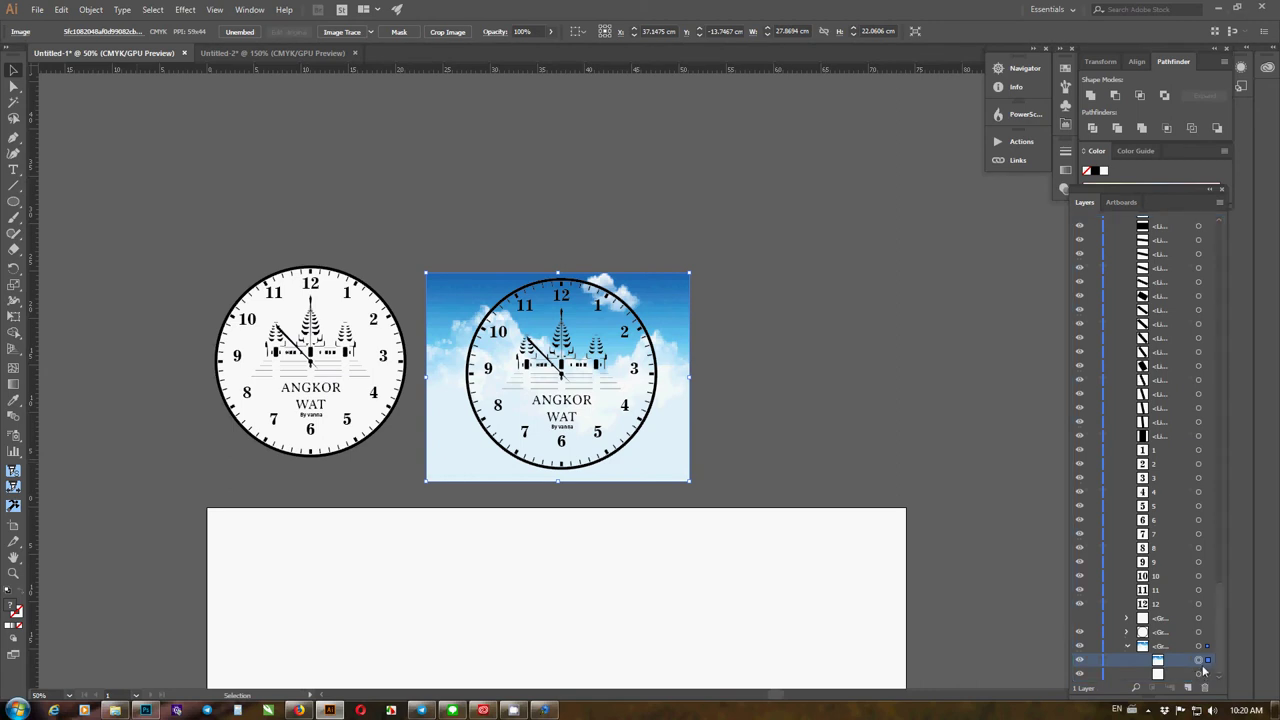
pyautogui.hotkey('ctrl', '[')
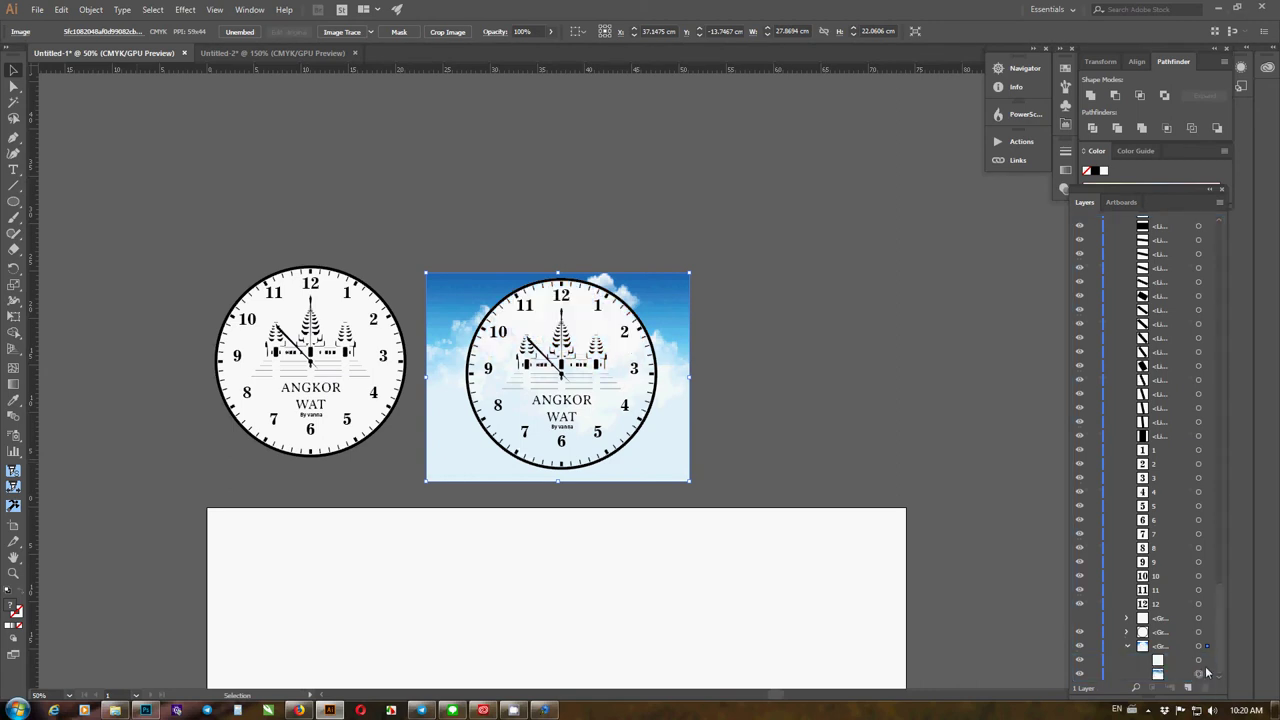
# Examine the original clock's face group by selecting the group, the sky picture, the white disc and the outer ring in turn
pyautogui.click(1205, 662)
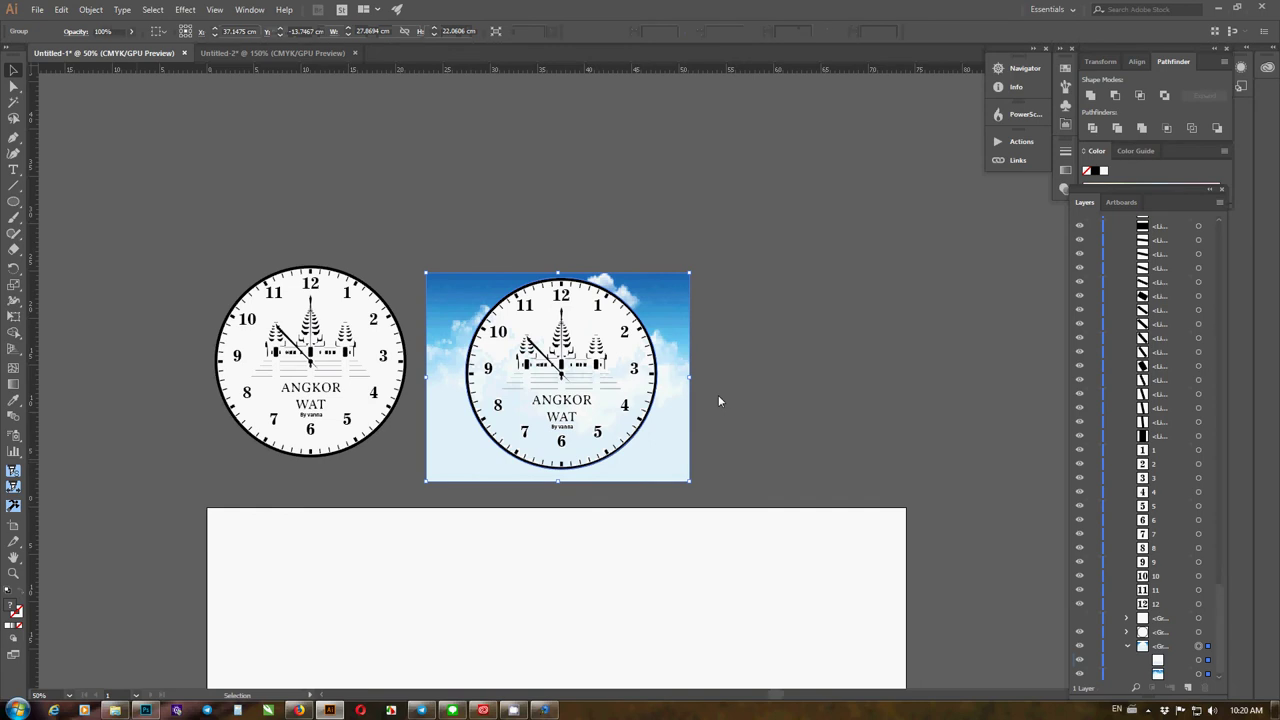
pyautogui.rightClick(672, 318)
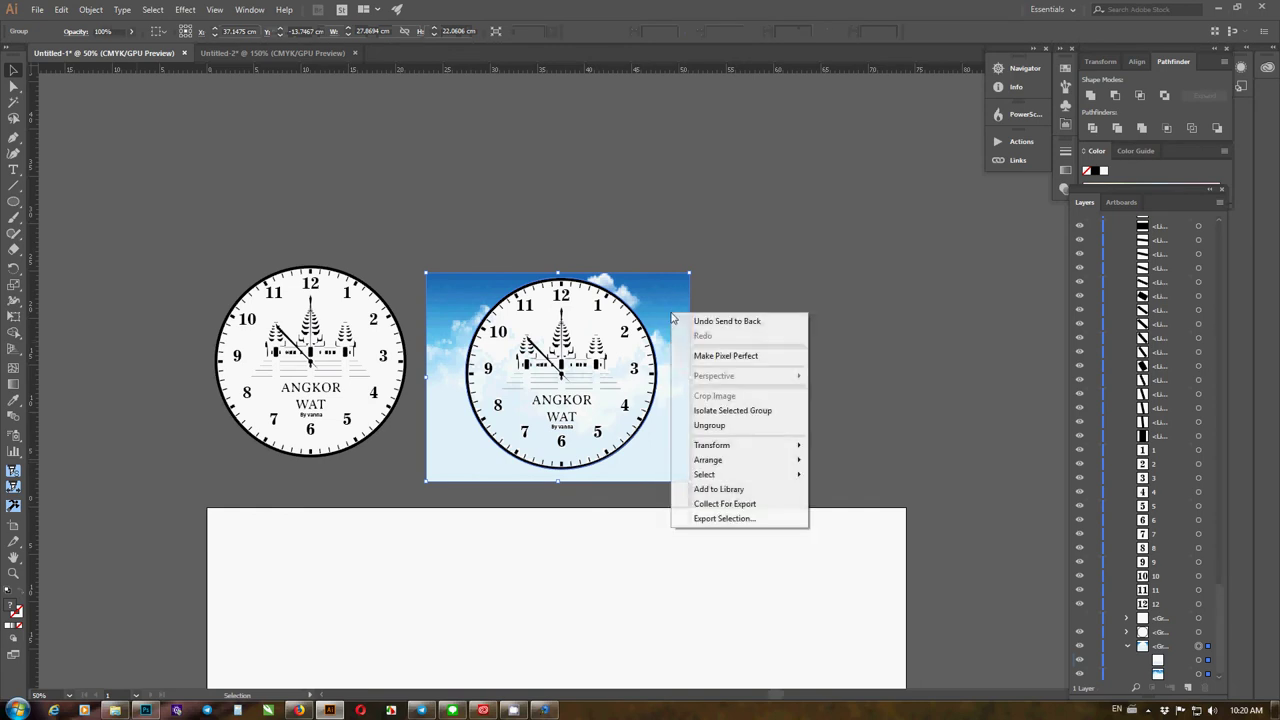
pyautogui.click(908, 339)
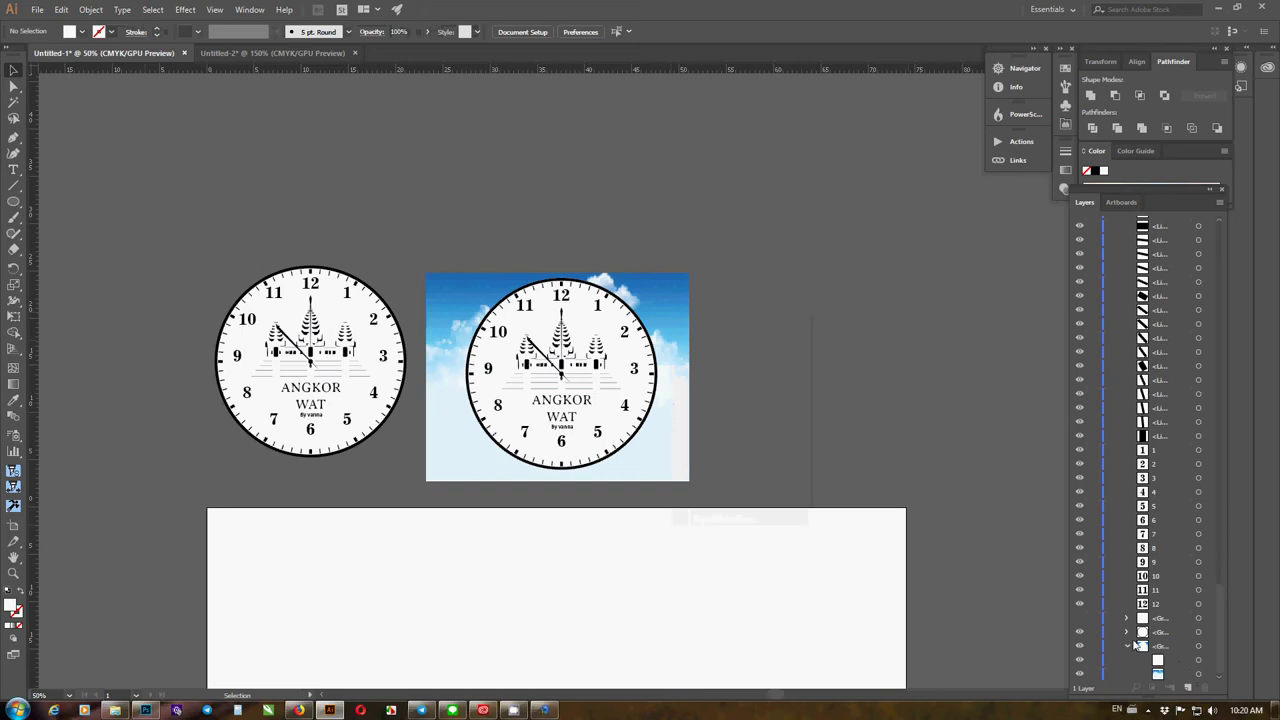
pyautogui.click(1200, 674)
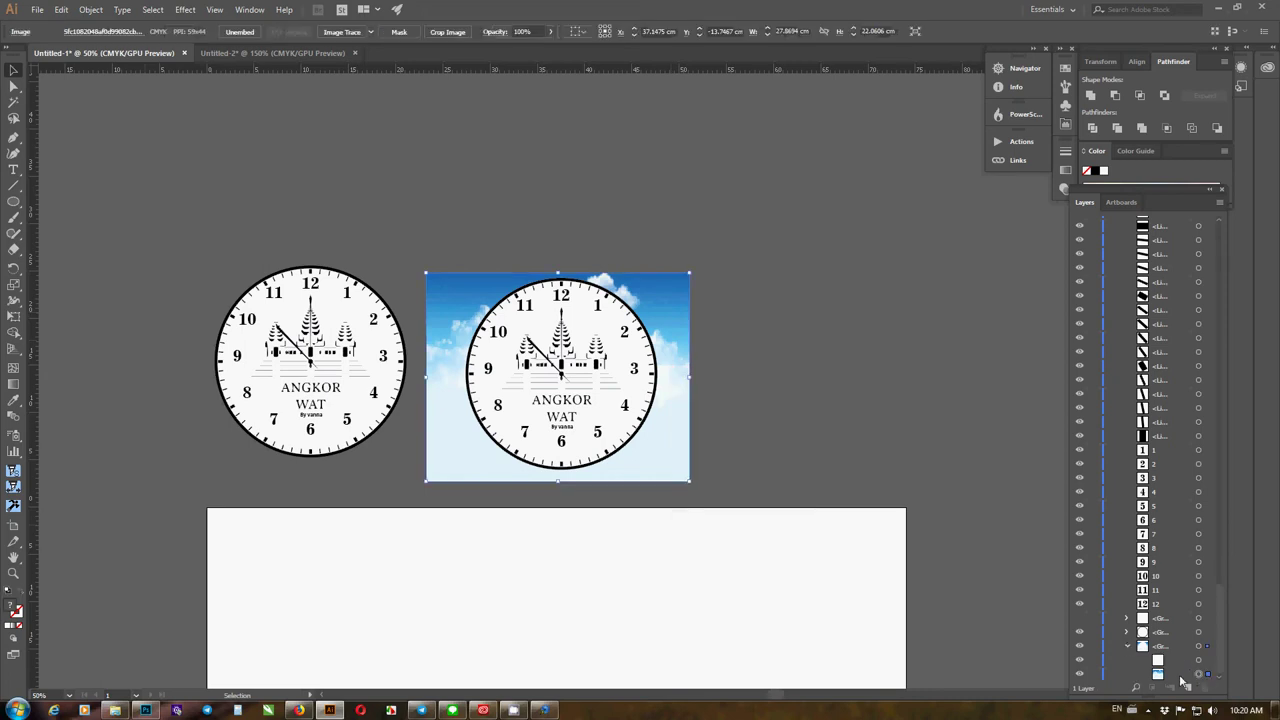
pyautogui.click(1201, 660)
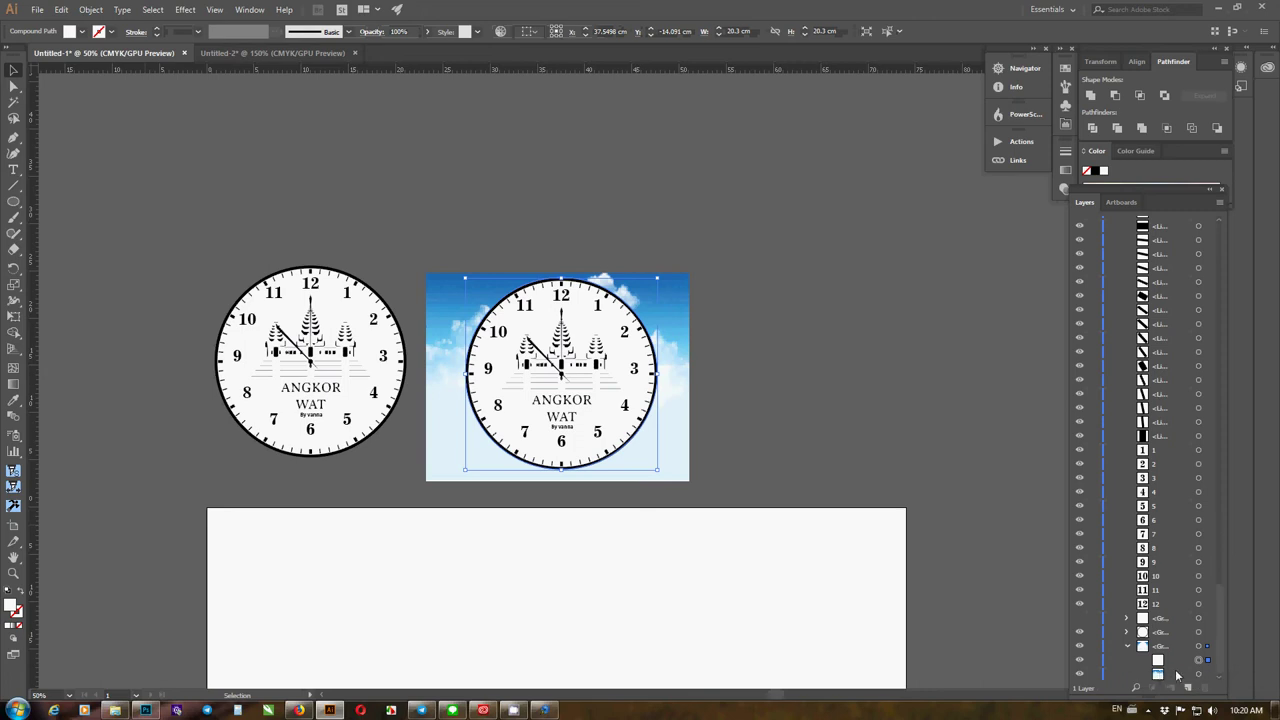
pyautogui.click(1207, 633)
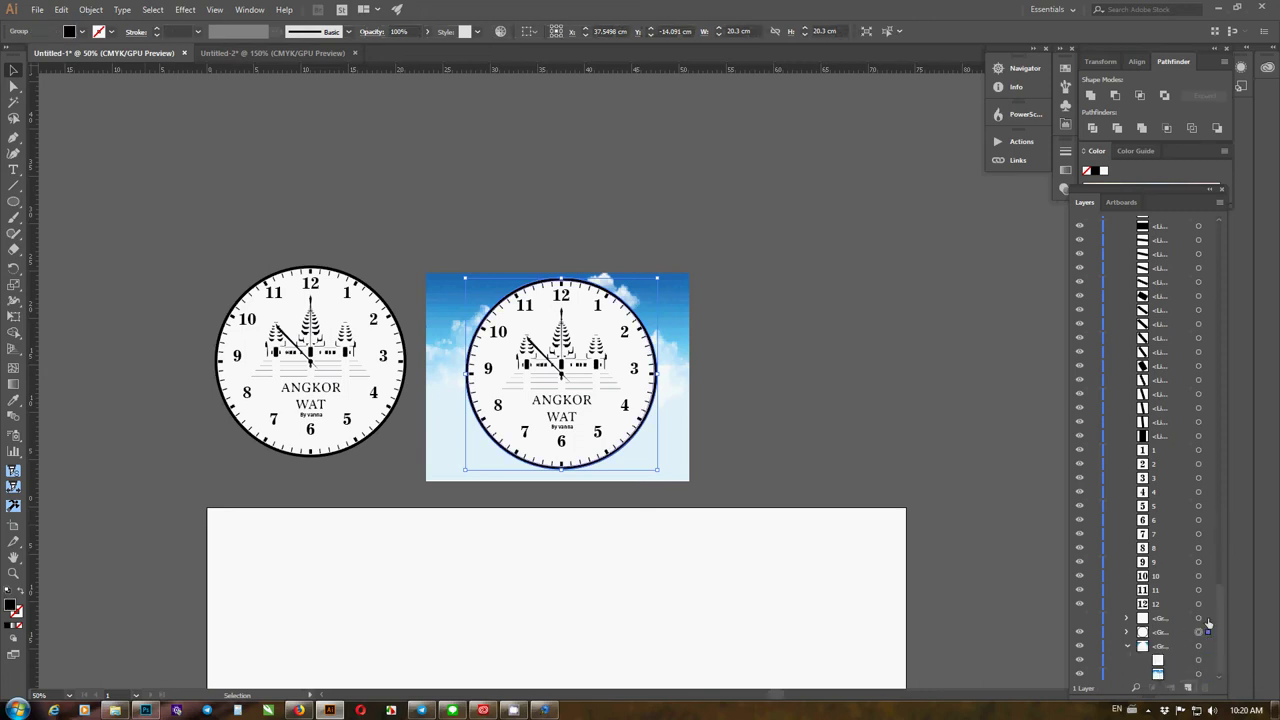
pyautogui.hotkey('ctrl', 'shift', 'a')
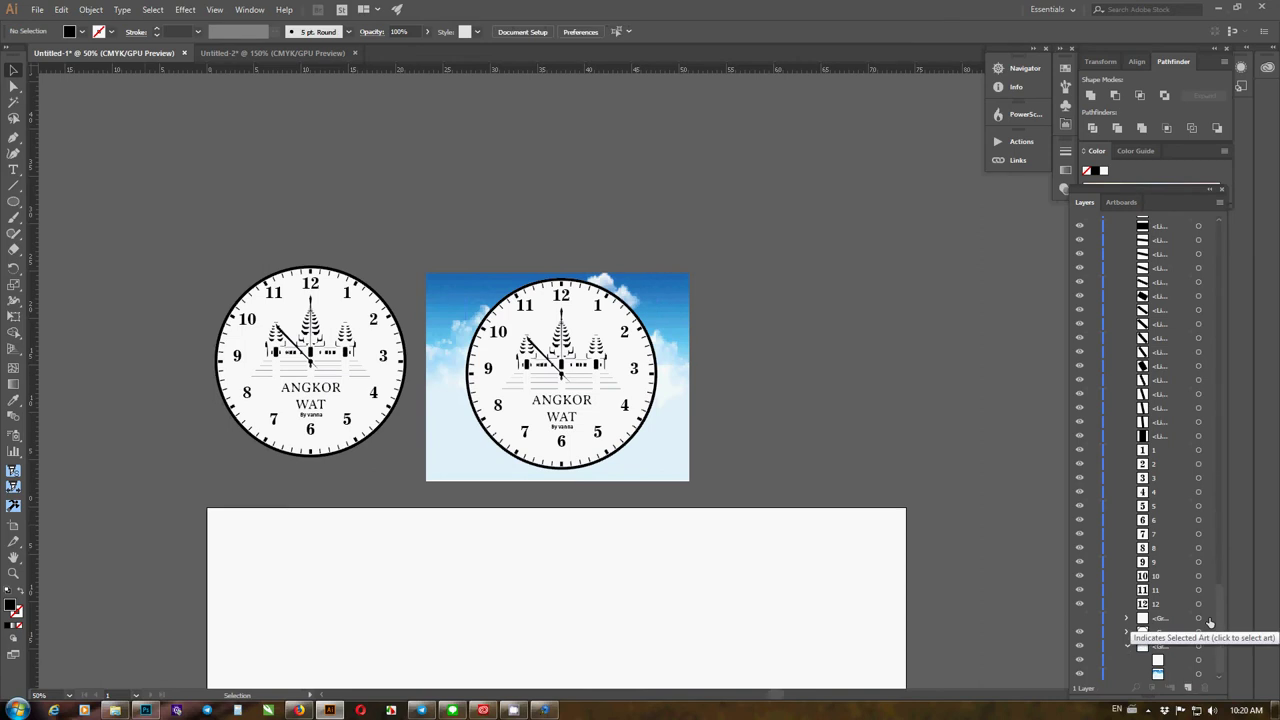
# Move the white face disc and the sky picture out of their group, disc above picture, and unite the disc into a simple path
pyautogui.click(1205, 661)
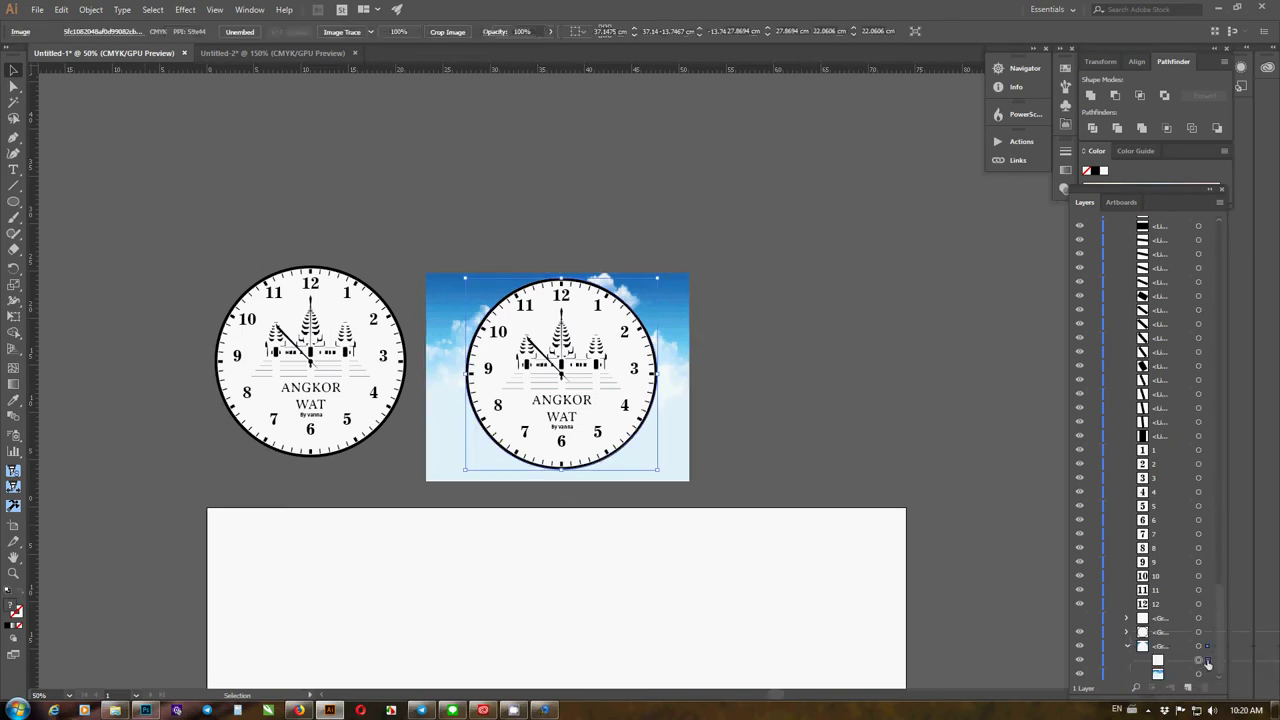
pyautogui.click(1207, 661)
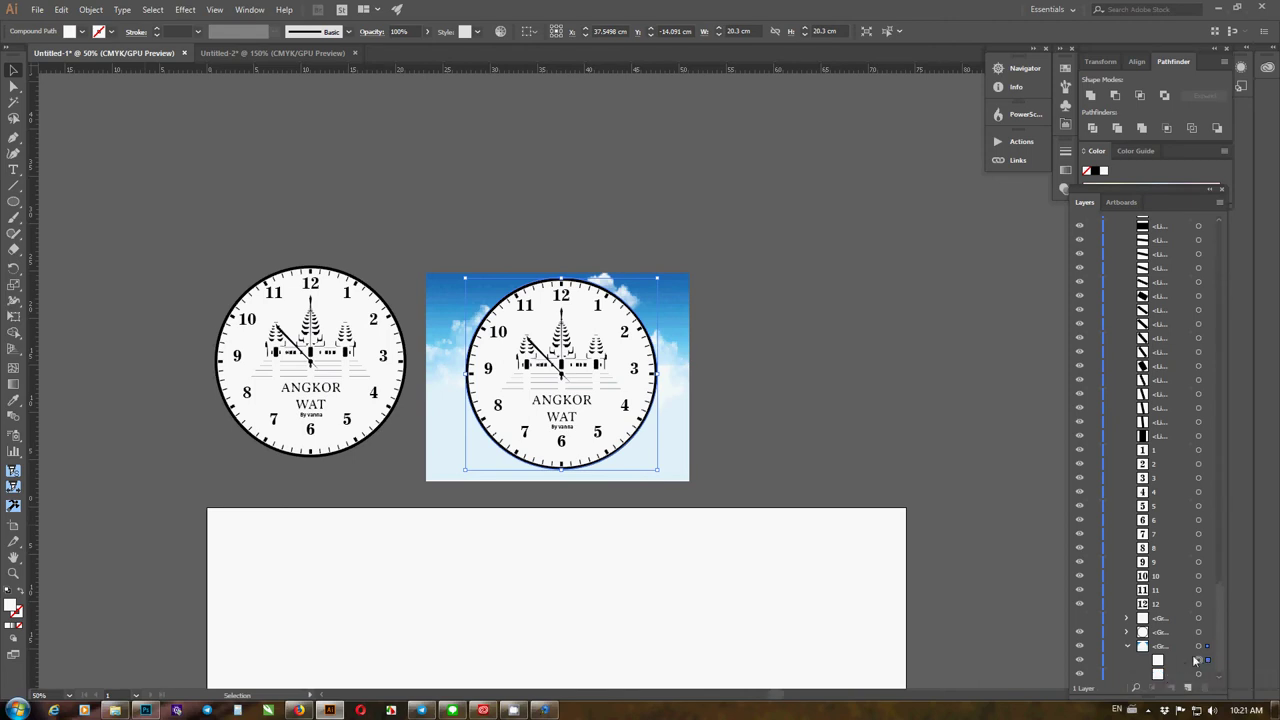
pyautogui.moveTo(1180, 664); pyautogui.dragTo(1179, 638)
pyautogui.scroll(-1, 1220, 630)
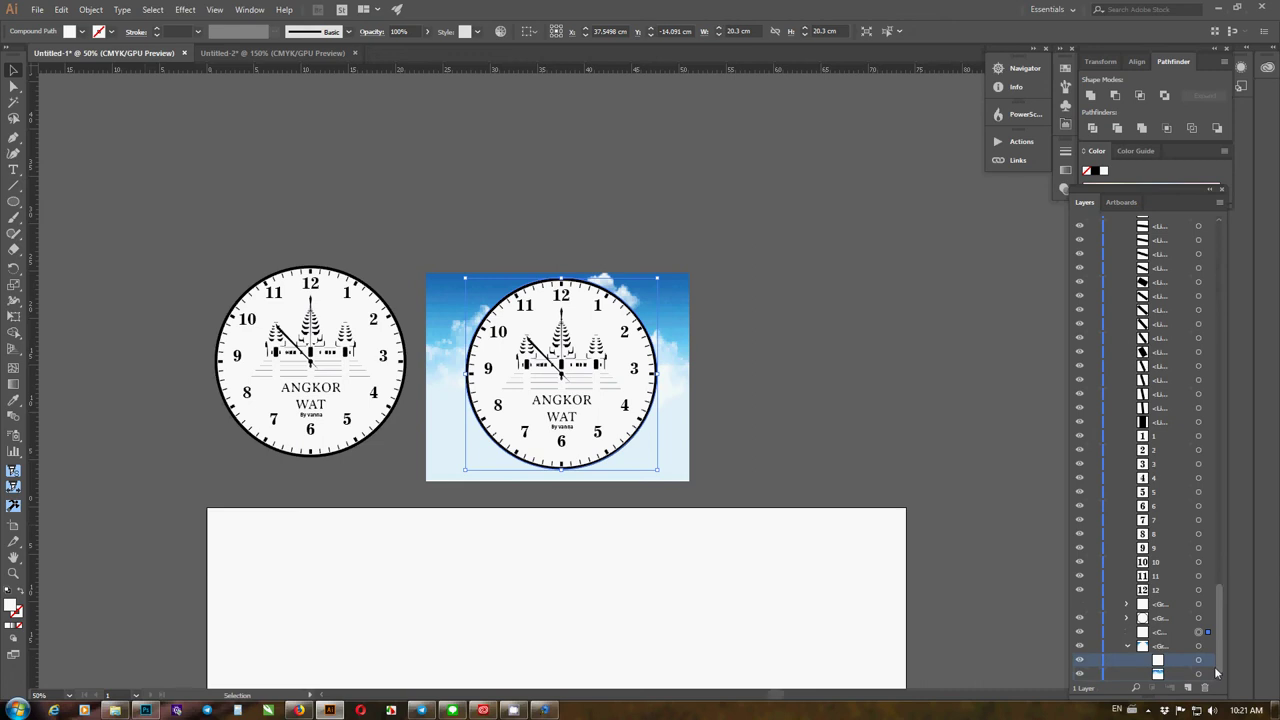
pyautogui.moveTo(1183, 676); pyautogui.dragTo(1180, 642)
pyautogui.click(1171, 634)
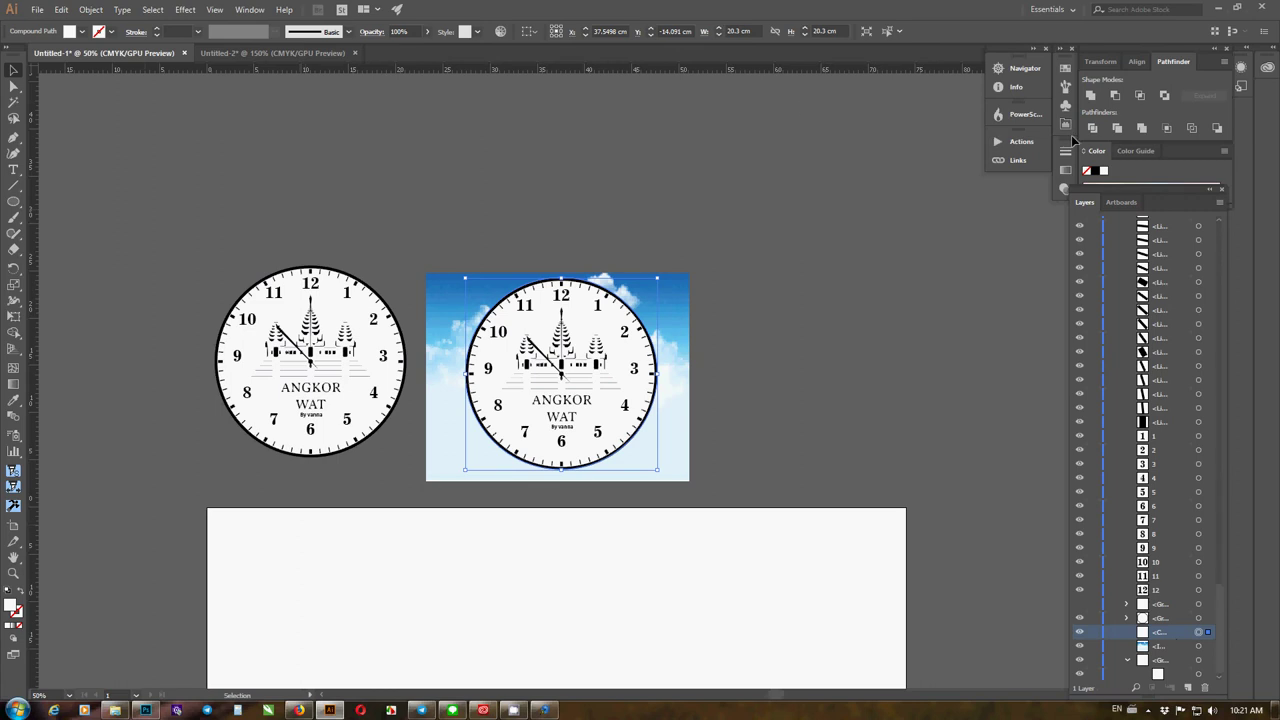
pyautogui.click(1091, 95)
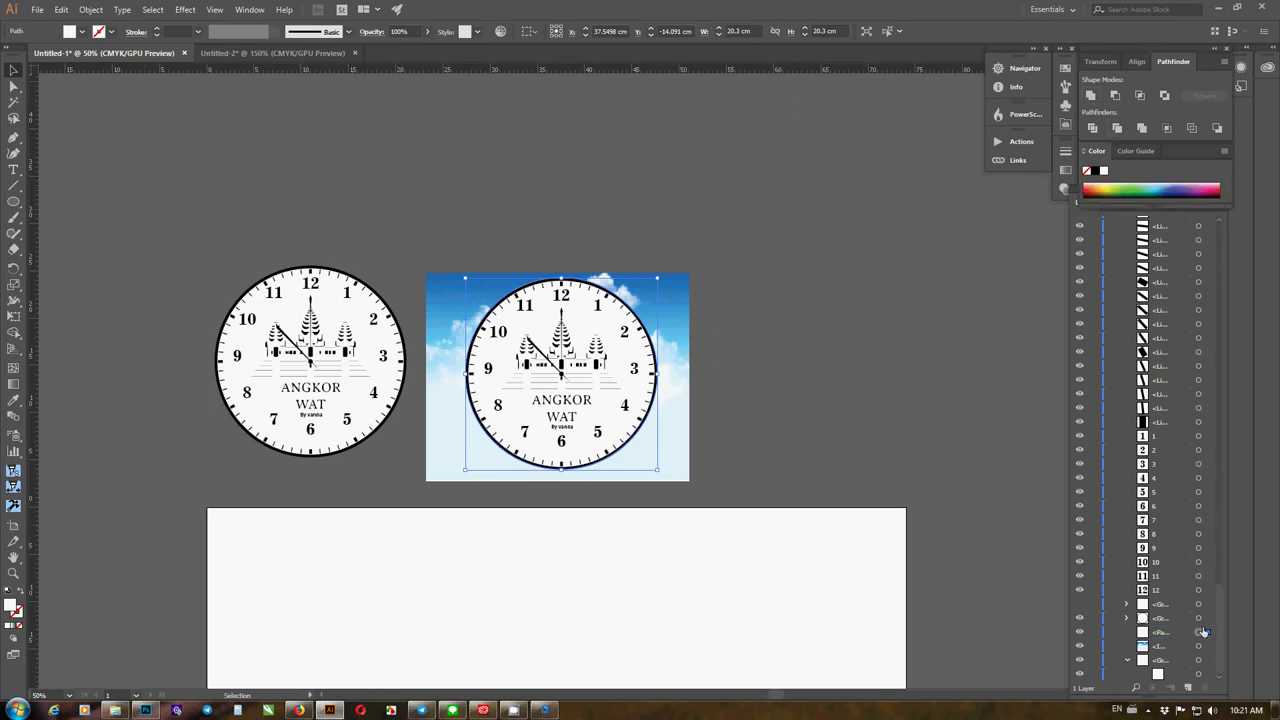
# Check the outer ring by hiding and showing it, and set the white face disc's fill to none
pyautogui.click(1173, 619)
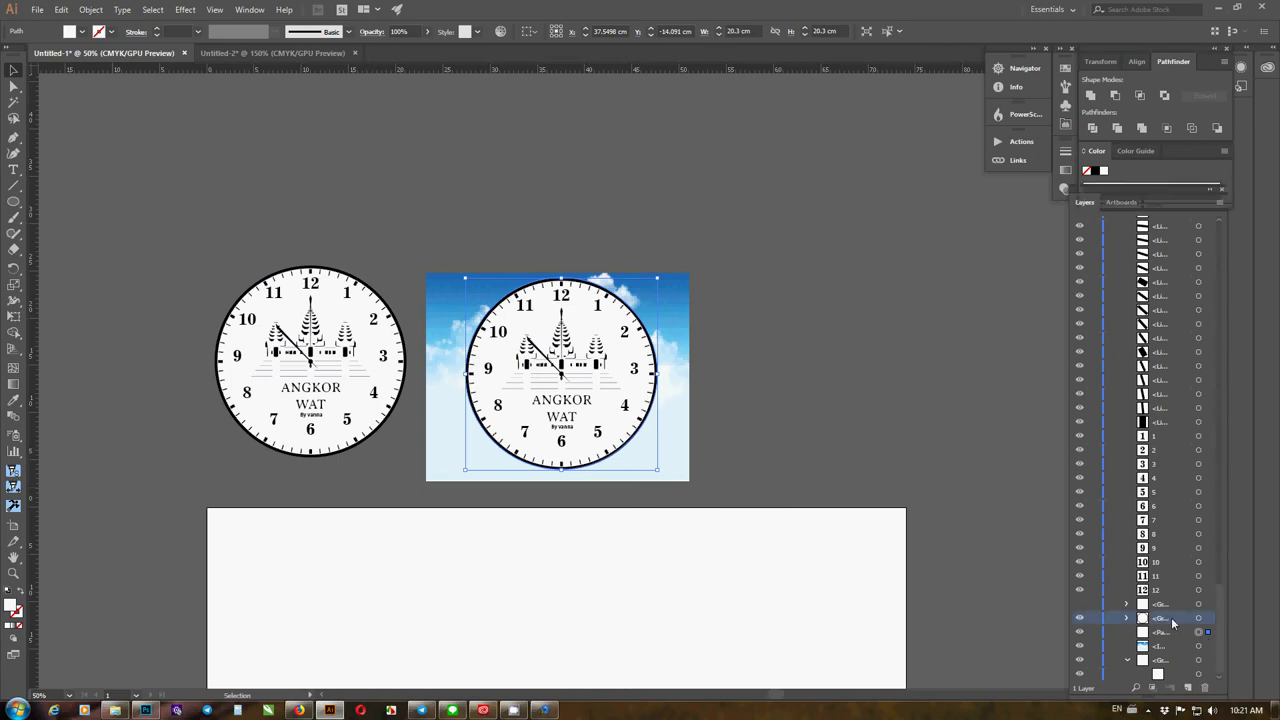
pyautogui.click(1080, 619)
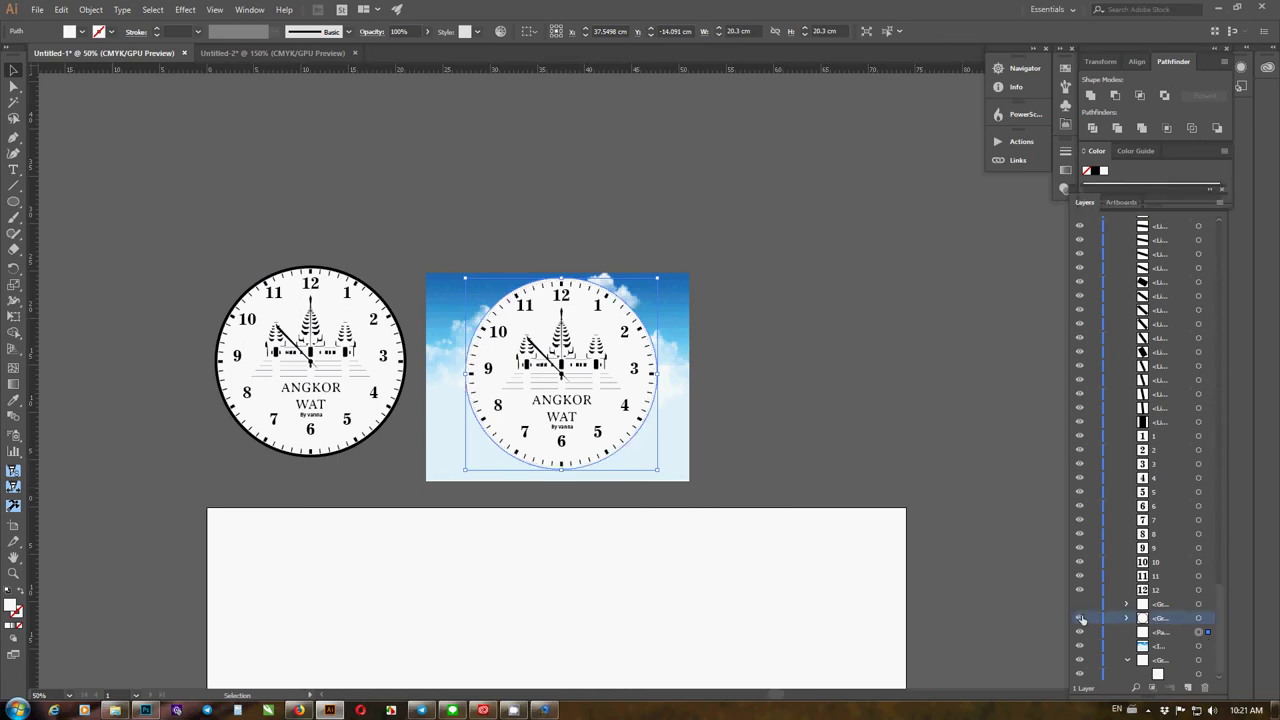
pyautogui.click(1080, 619)
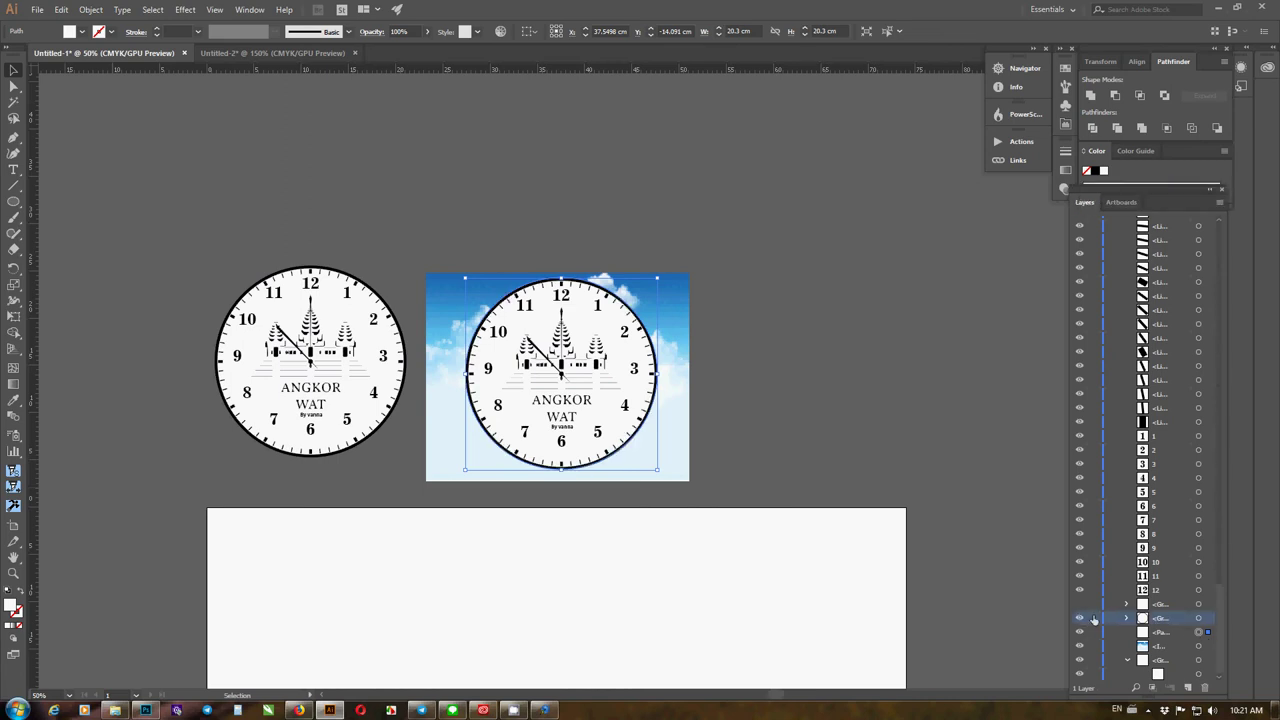
pyautogui.click(1207, 646)
pyautogui.click(1205, 633)
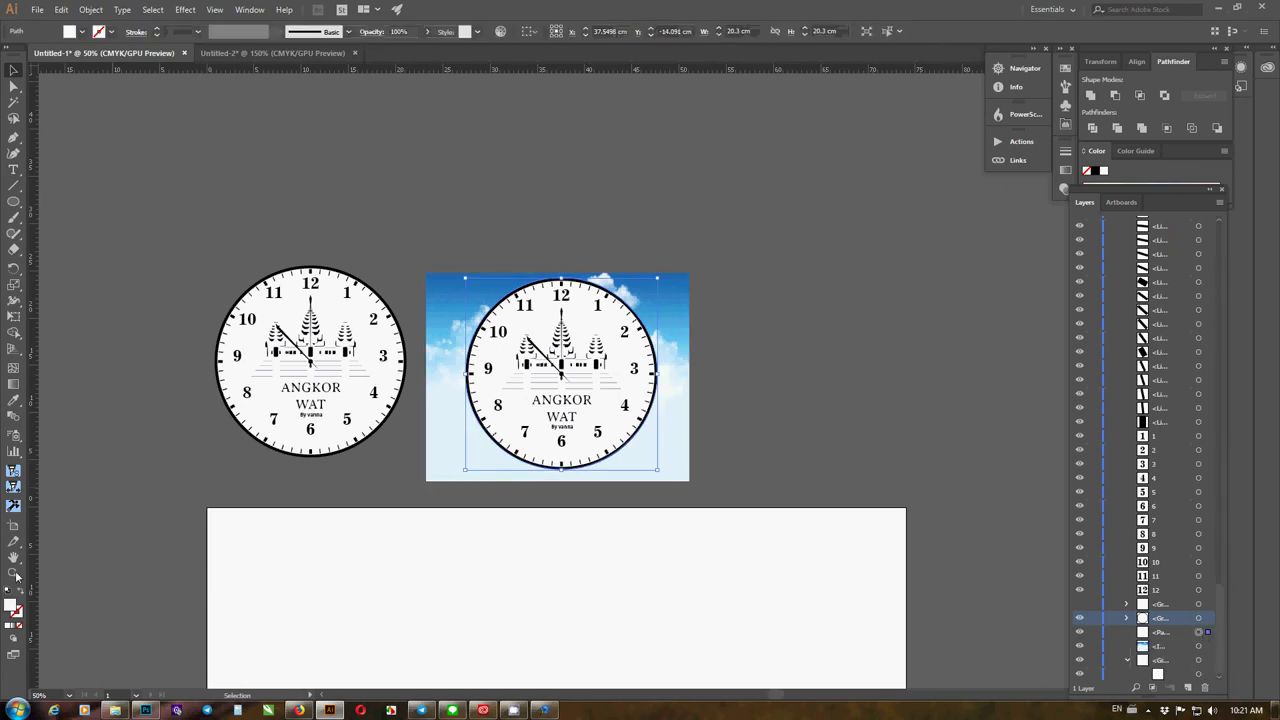
pyautogui.click(18, 627)
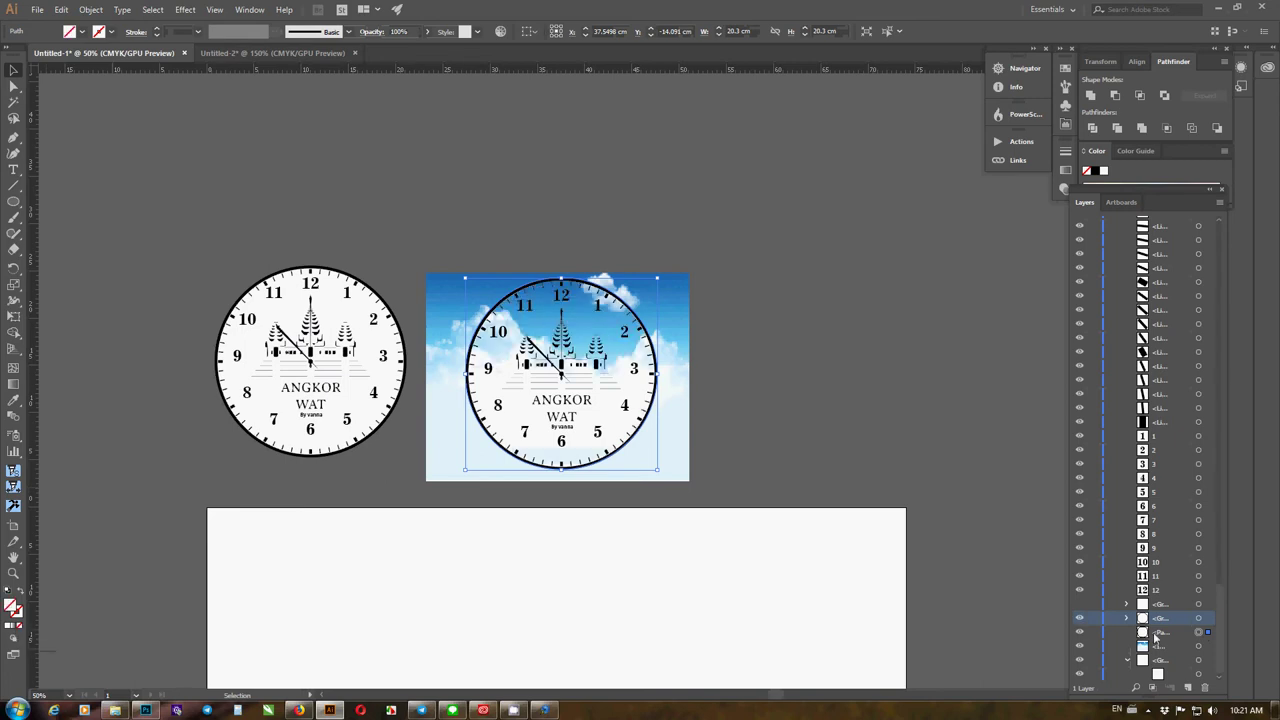
# Make a clipping mask from the unfilled disc and the sky picture, and deselect
pyautogui.click(1188, 636)
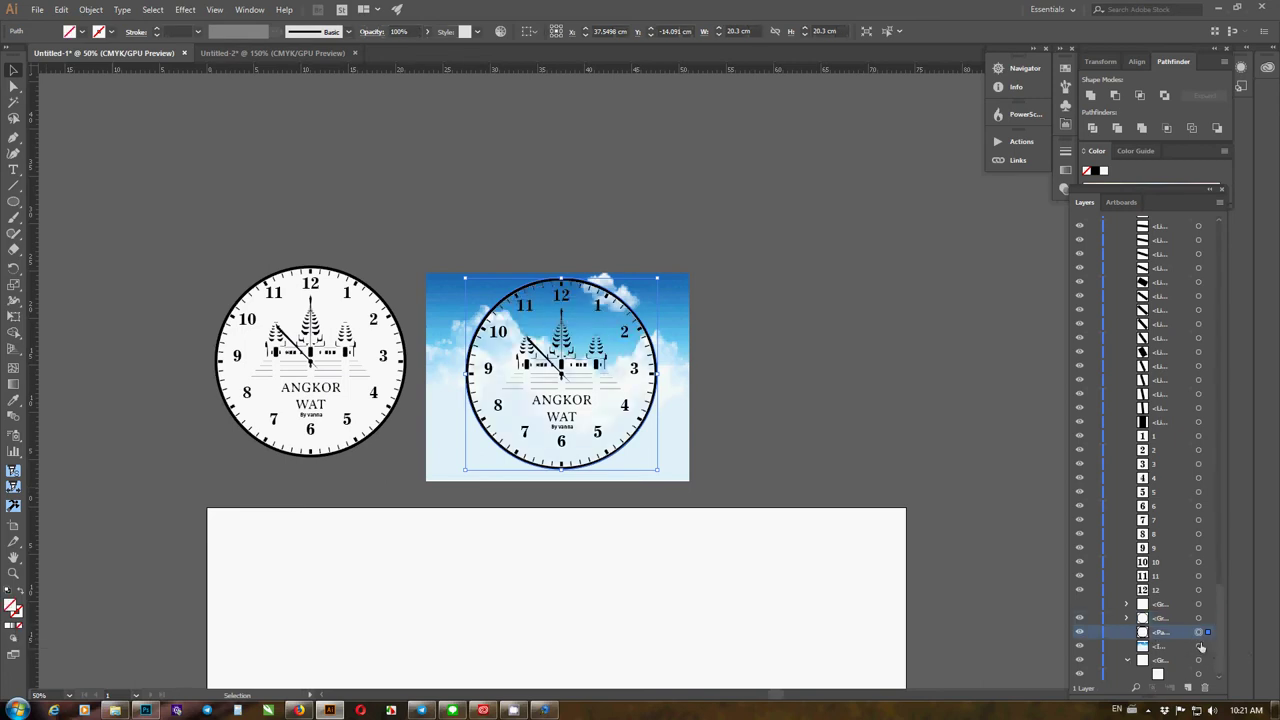
pyautogui.keyDown('shift'); pyautogui.click(1204, 646); pyautogui.keyUp('shift')
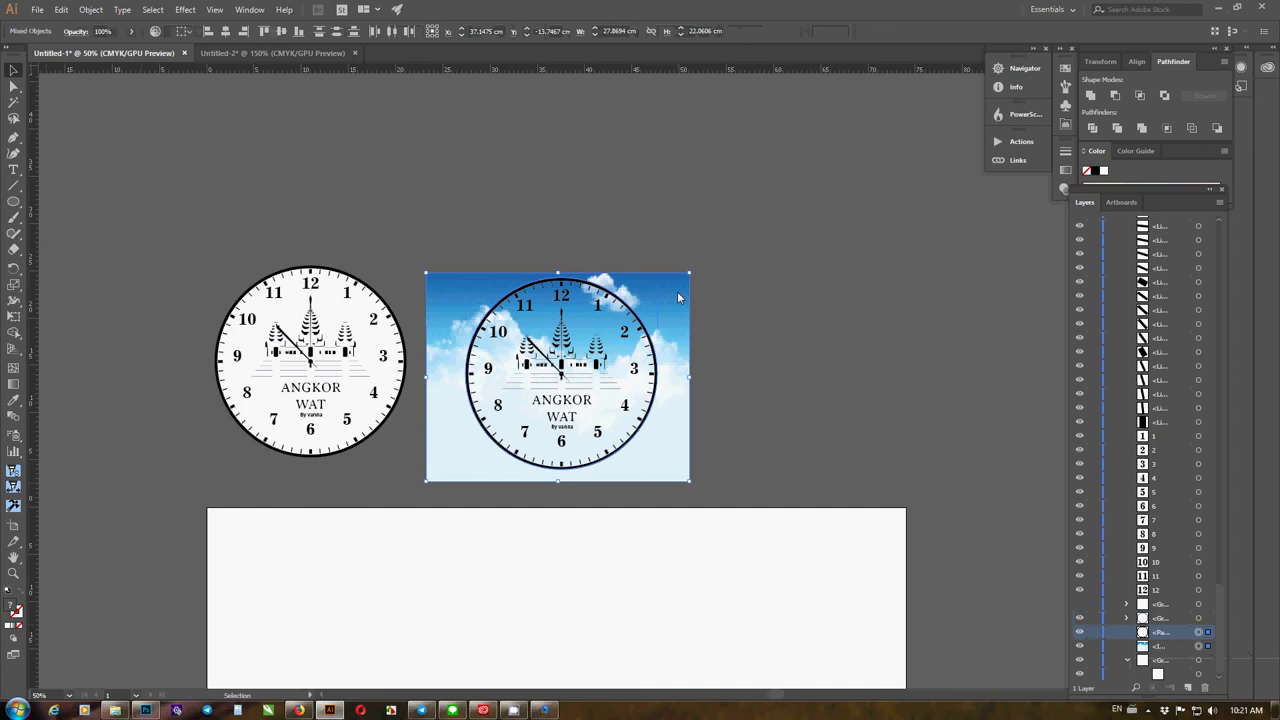
pyautogui.rightClick(645, 293)
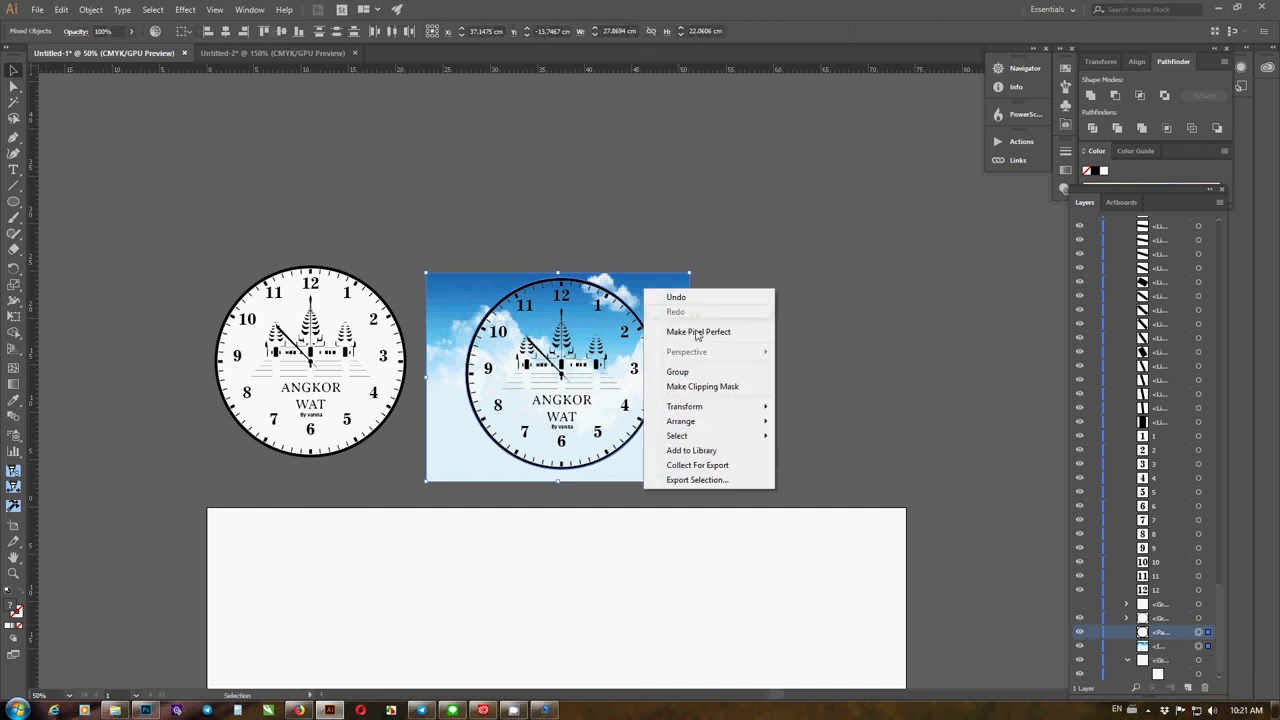
pyautogui.click(700, 387)
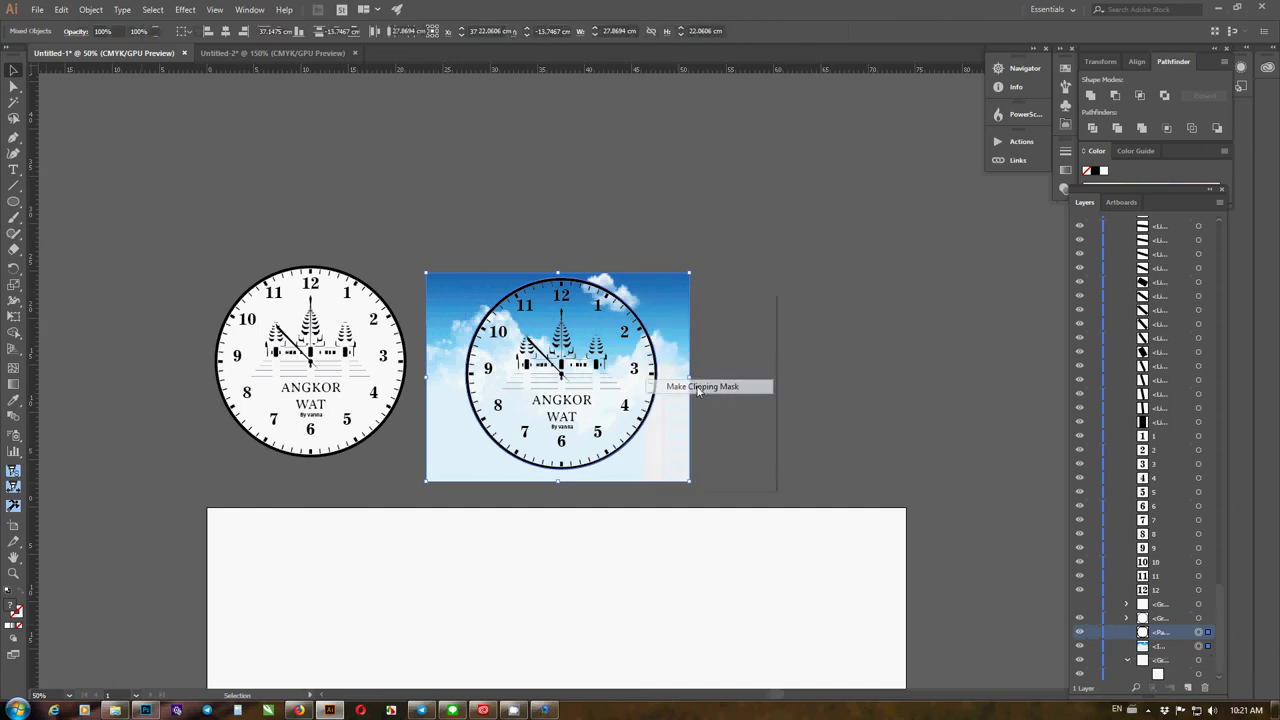
pyautogui.click(731, 342)
# Inspect the masked sky face up close and move the plain white clock nearer to the sky clock
pyautogui.scroll(4, 598, 404)
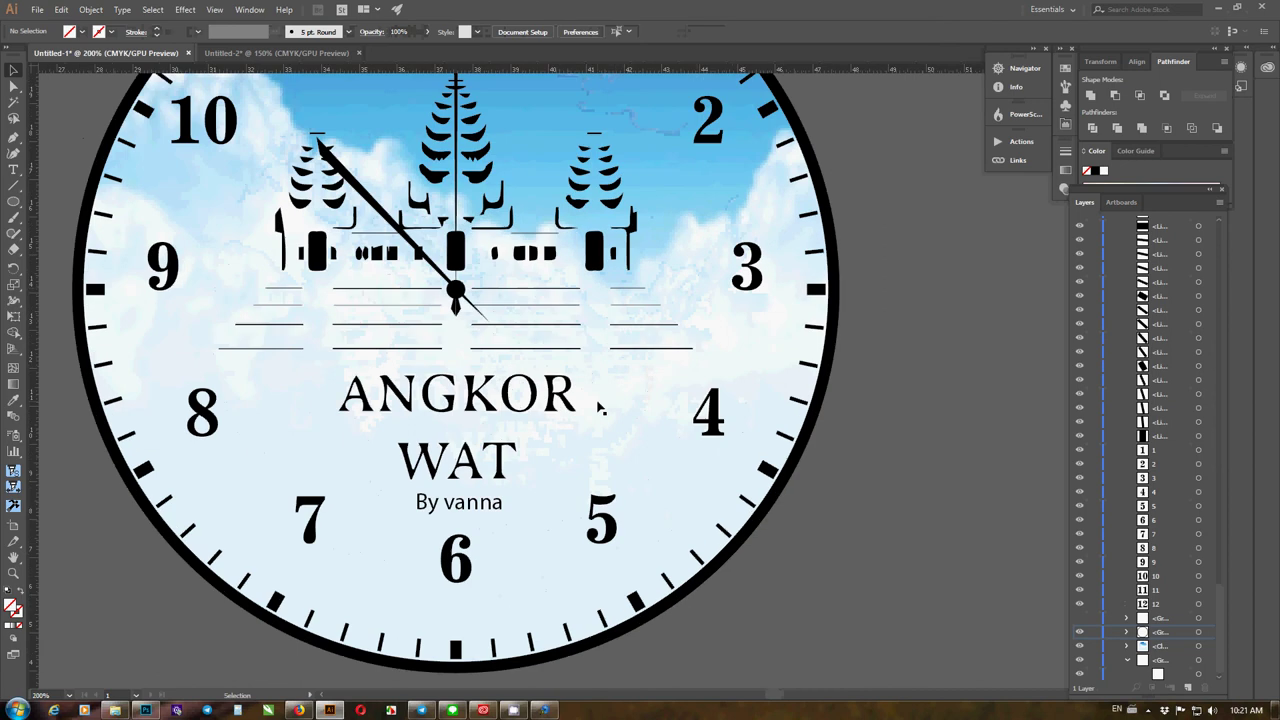
pyautogui.scroll(-2, 636, 404)
pyautogui.scroll(5, 537, 292)
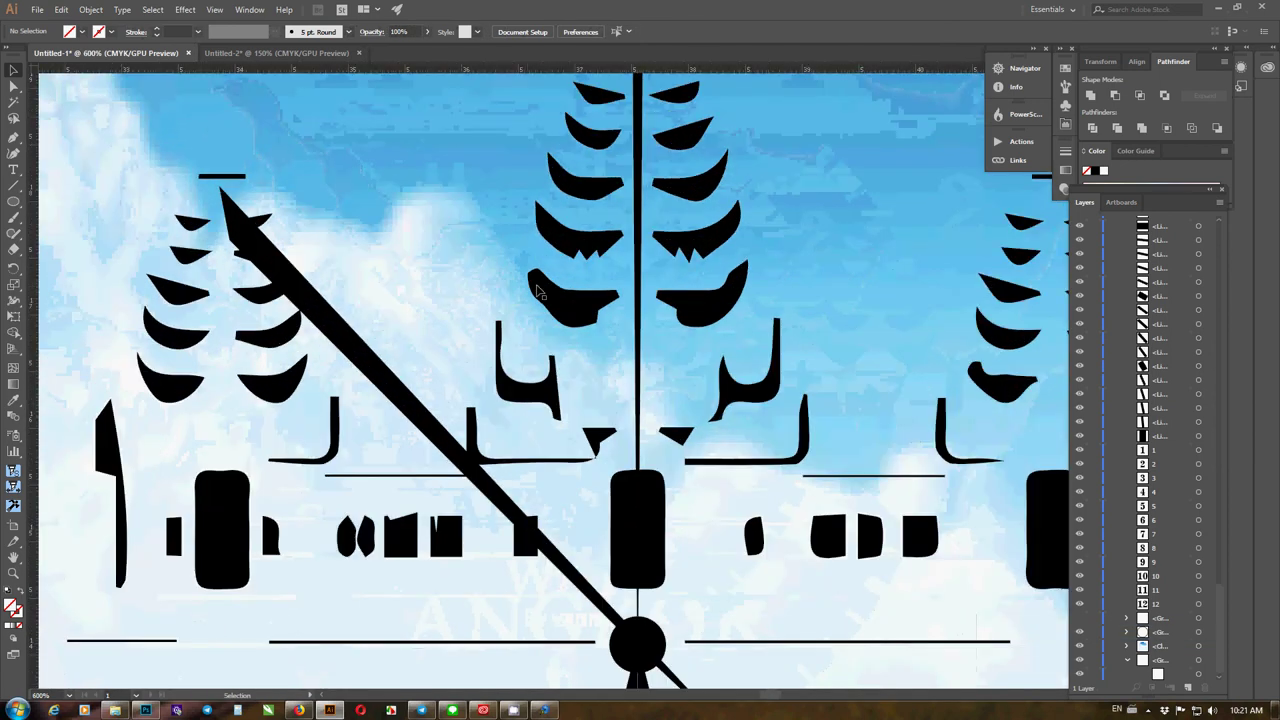
pyautogui.scroll(-5, 537, 292)
pyautogui.scroll(-1, 595, 268)
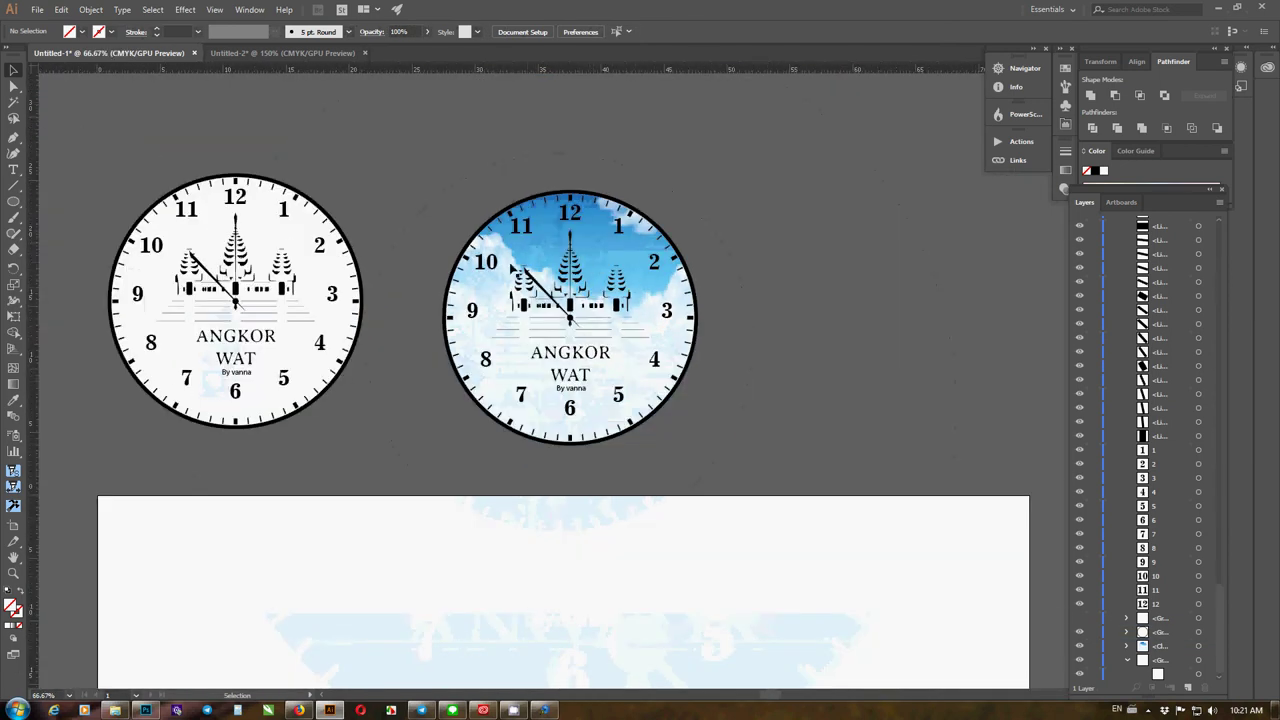
pyautogui.moveTo(452, 250); pyautogui.dragTo(529, 305)
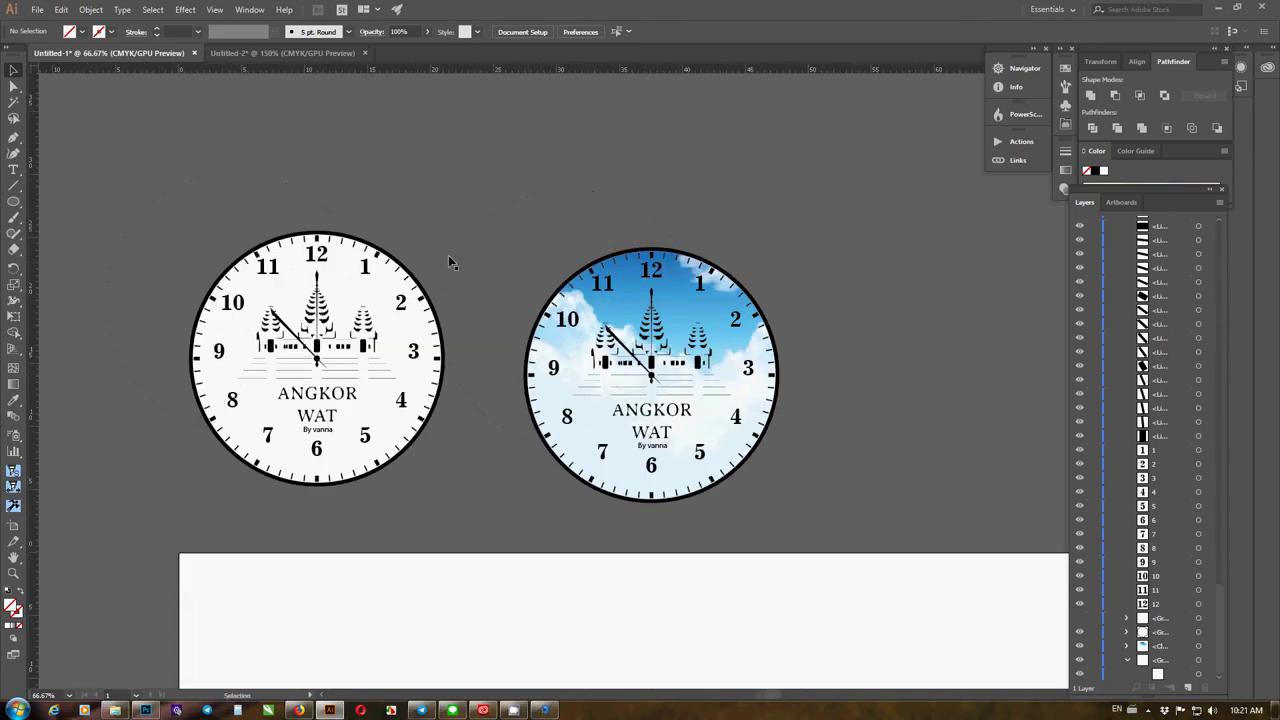
pyautogui.moveTo(383, 389); pyautogui.dragTo(442, 414)
# Try orange and magenta fills on the sky clock's outer ring and settle on dark blue
pyautogui.click(762, 295)
pyautogui.click(750, 297)
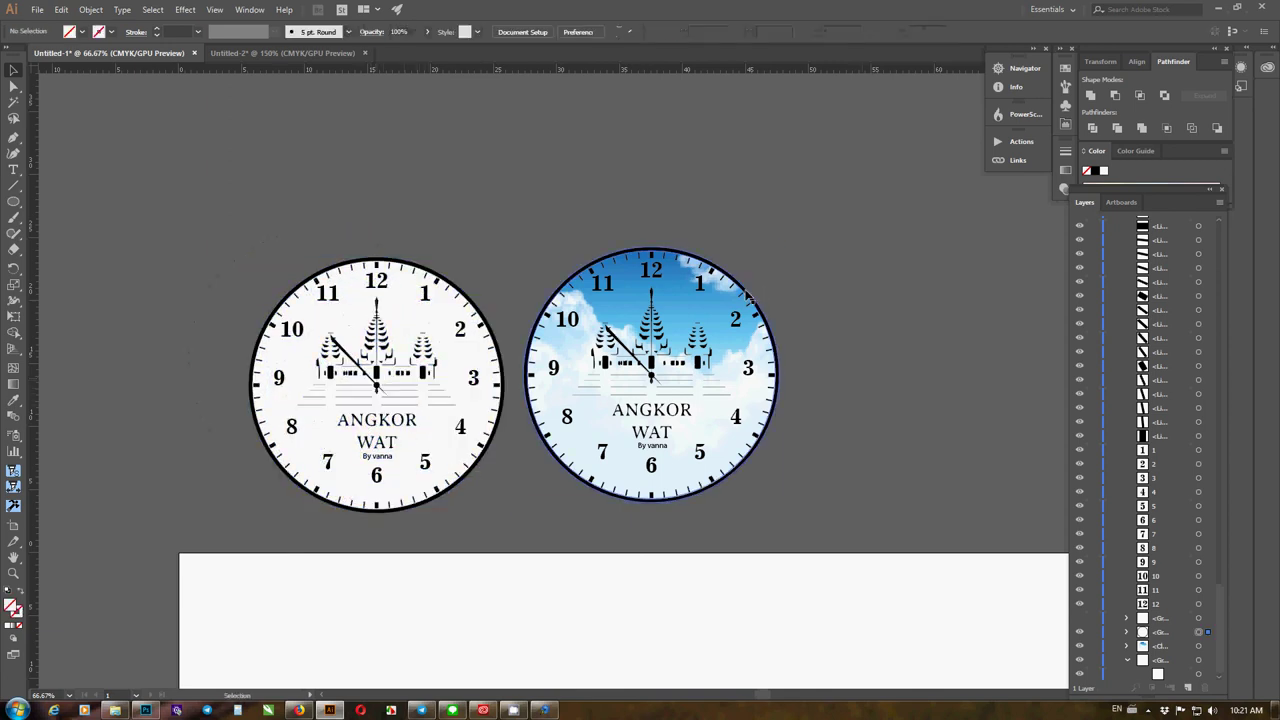
pyautogui.click(98, 33)
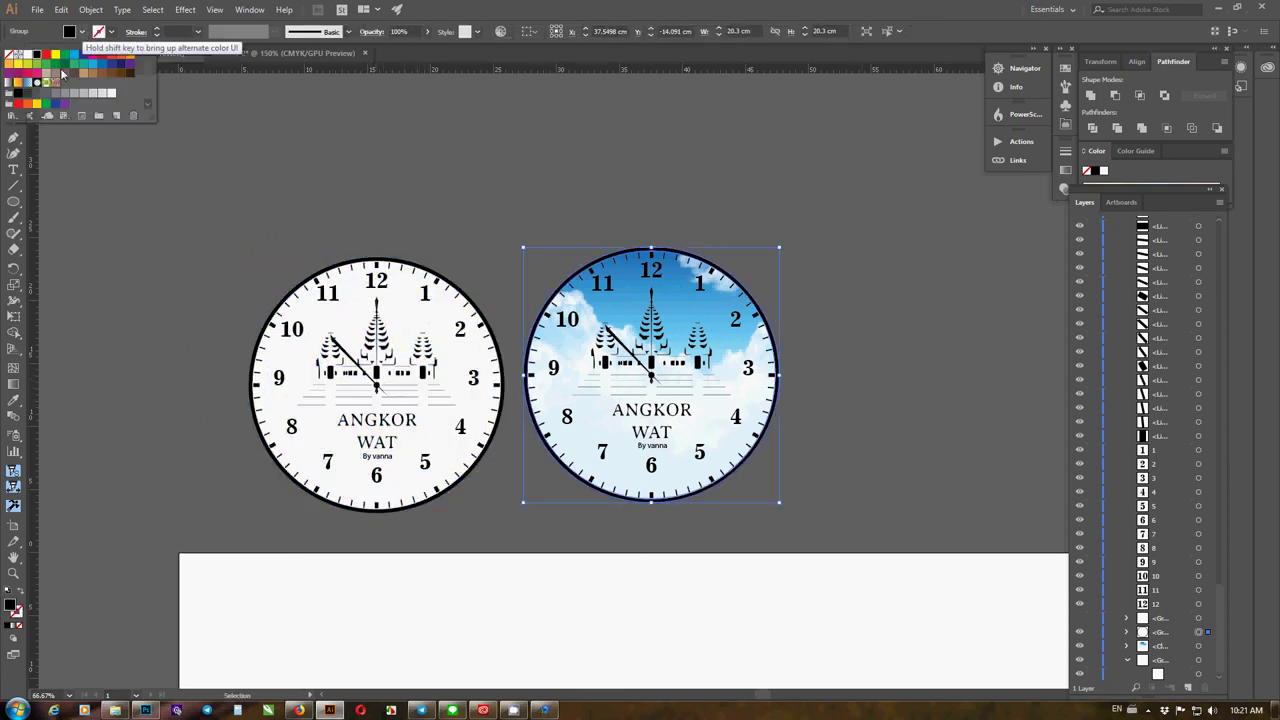
pyautogui.click(126, 54)
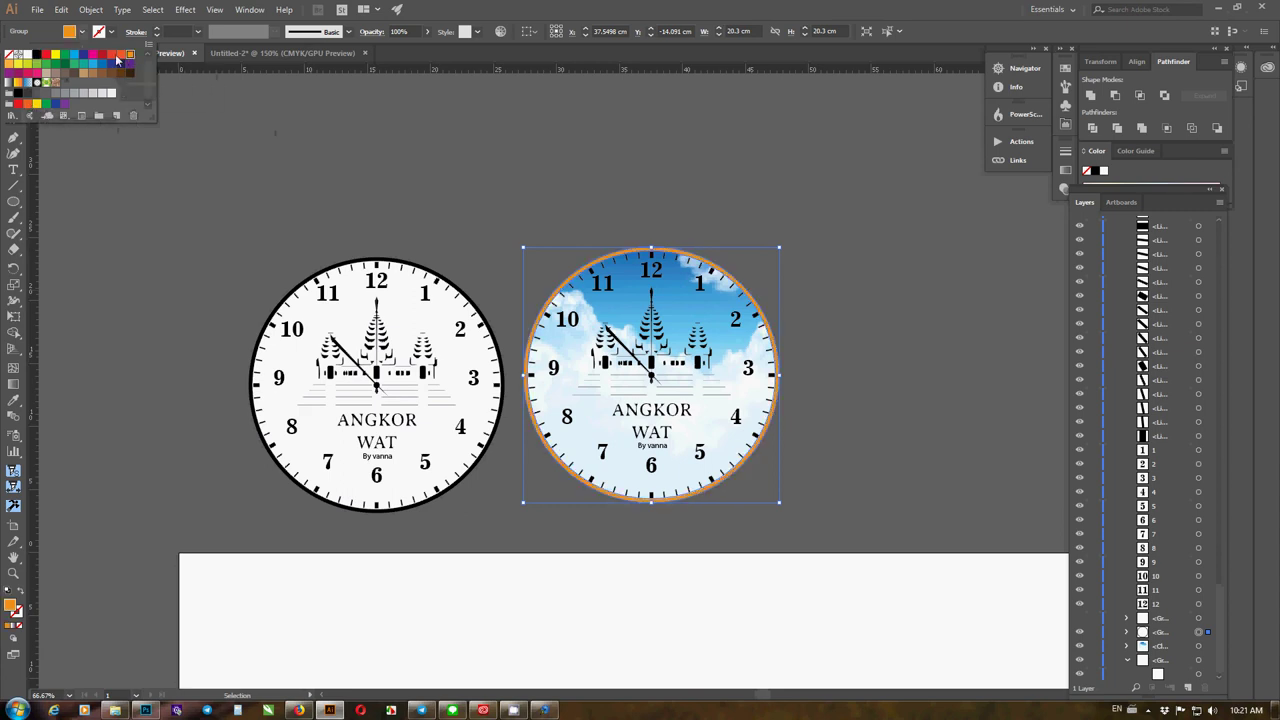
pyautogui.click(100, 55)
pyautogui.click(93, 55)
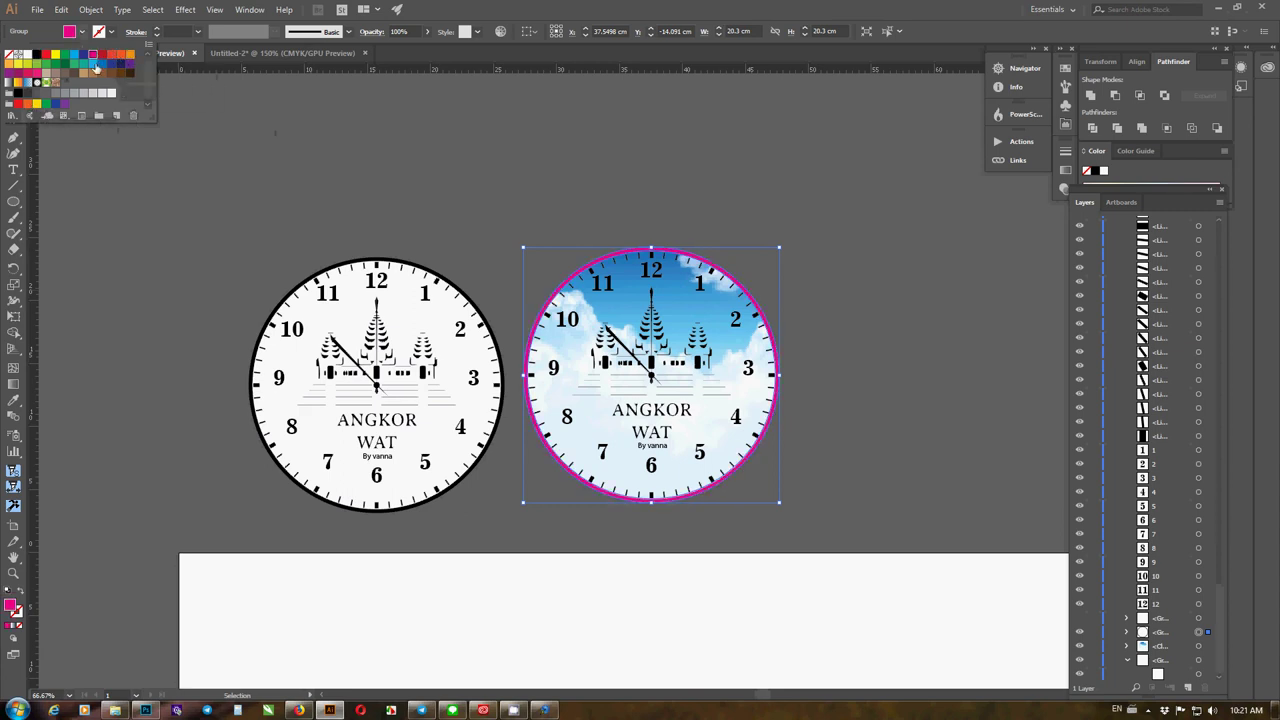
pyautogui.click(83, 55)
pyautogui.click(400, 162)
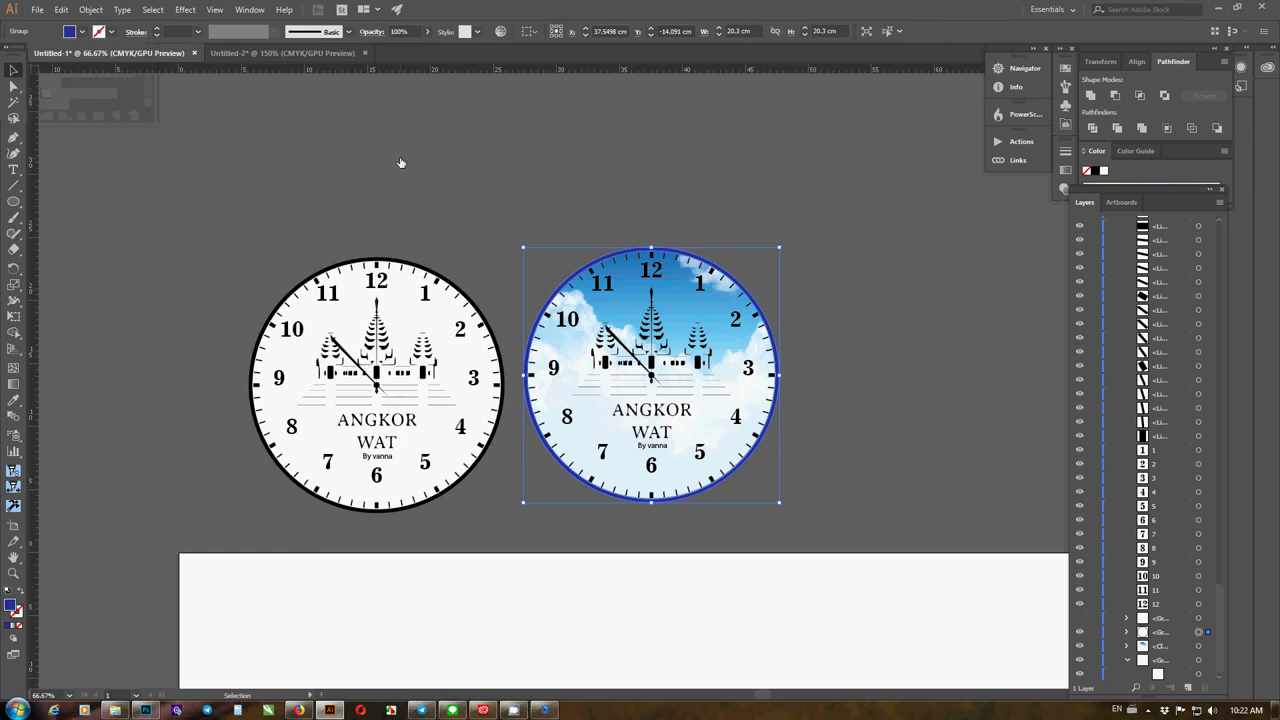
# Select the sky clock's outer ring and give it a linear gradient fill
pyautogui.click(400, 162)
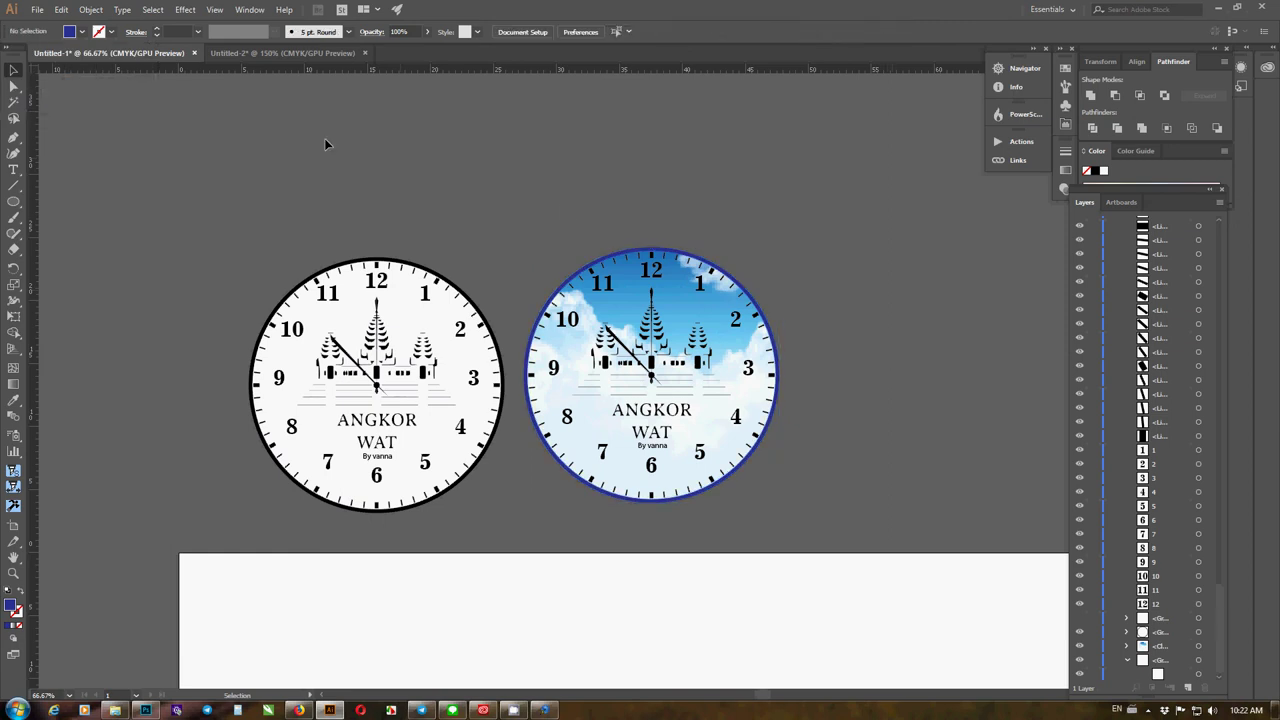
pyautogui.click(617, 262)
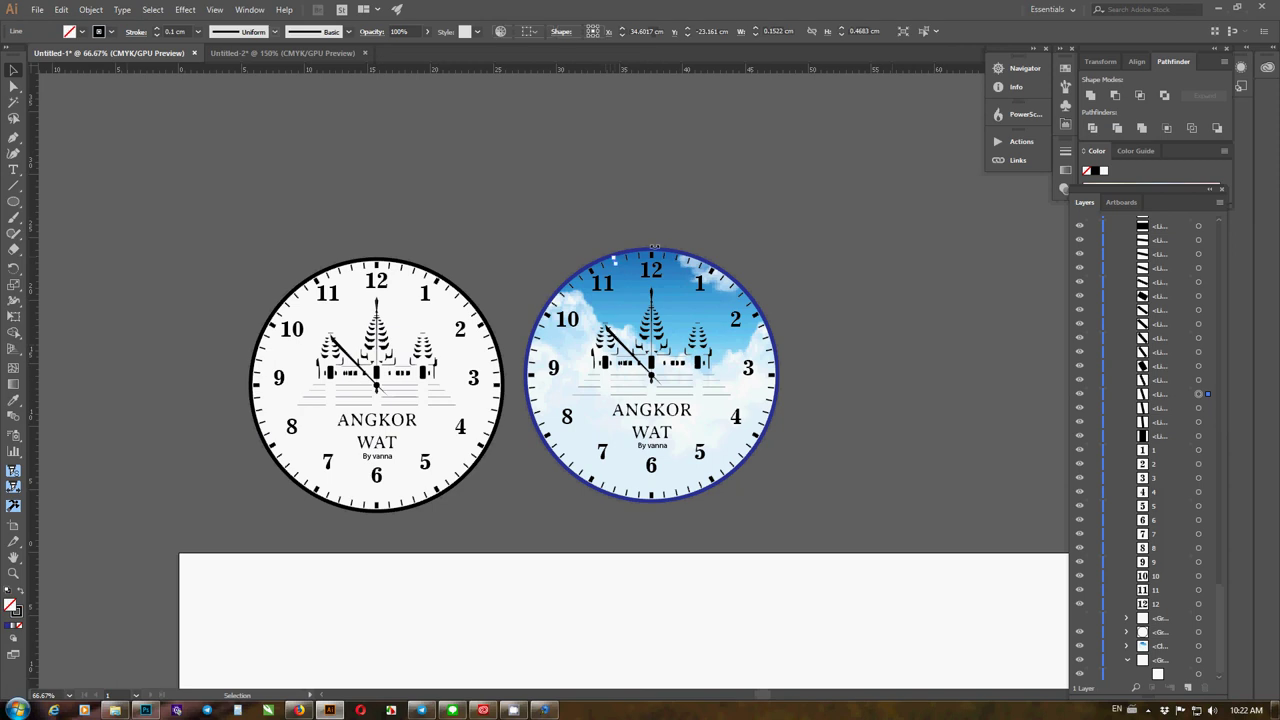
pyautogui.click(688, 235)
pyautogui.click(654, 254)
pyautogui.click(1200, 633)
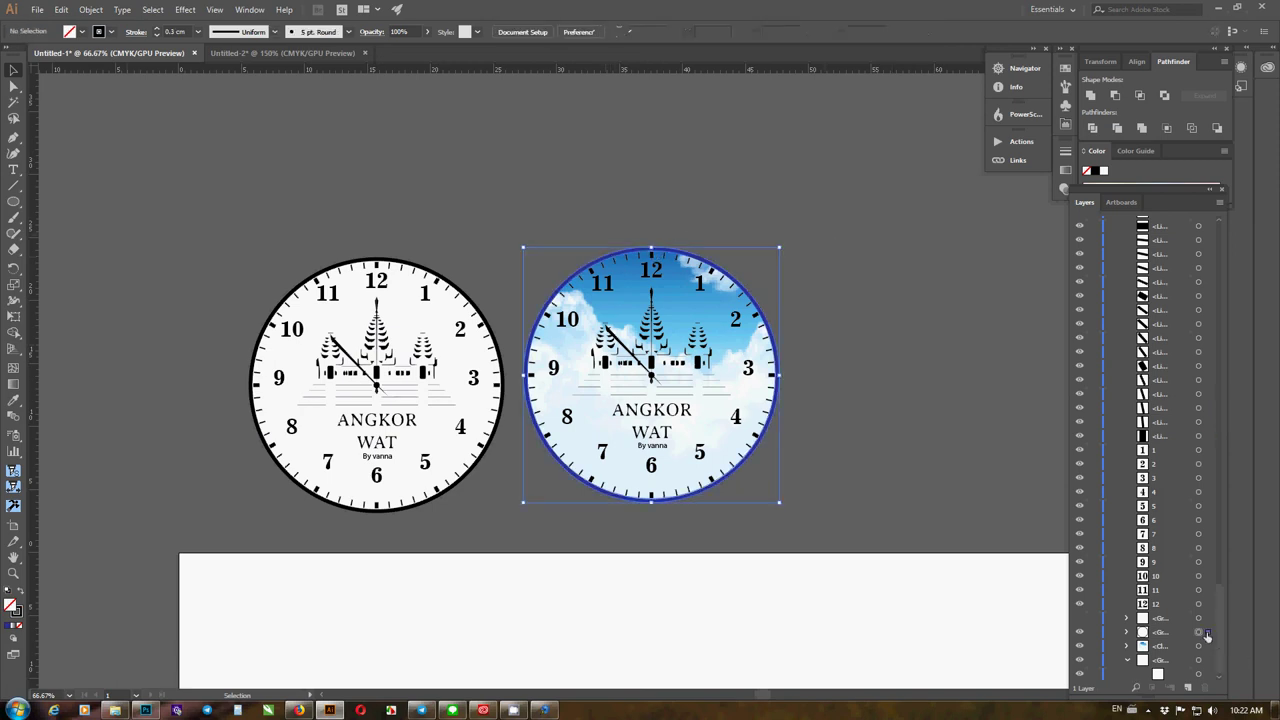
pyautogui.doubleClick(14, 388)
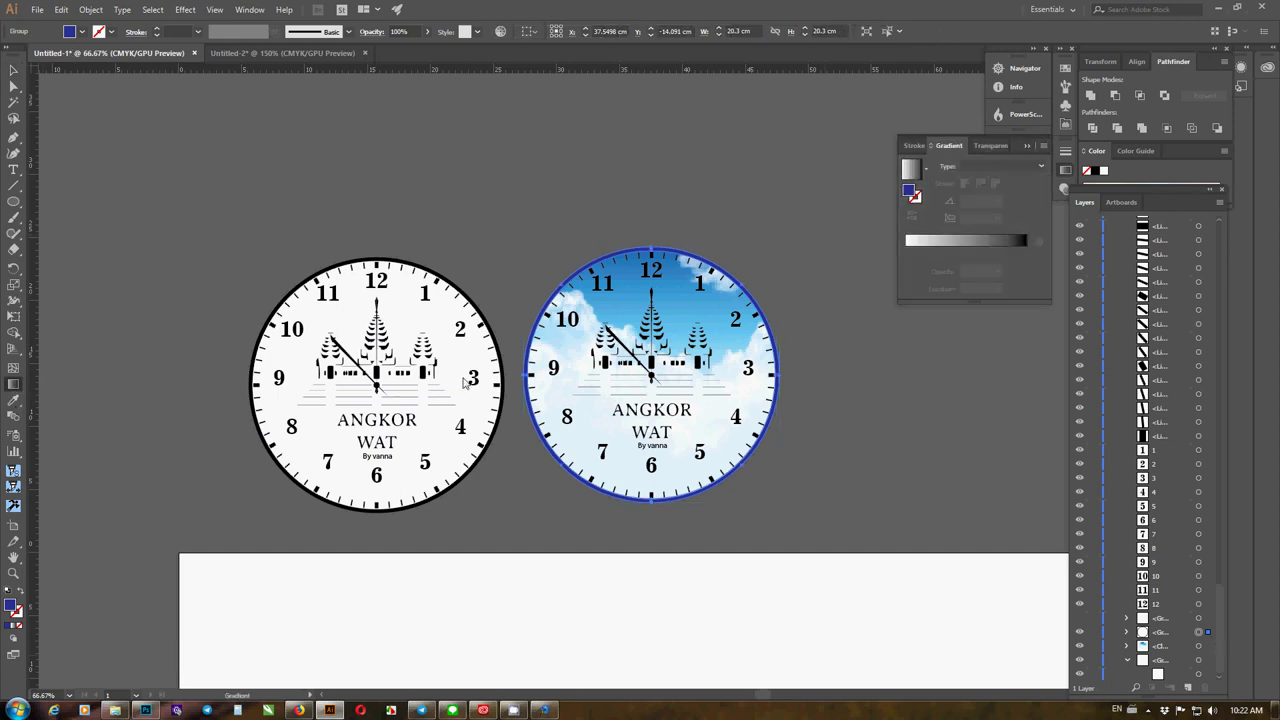
pyautogui.click(946, 260)
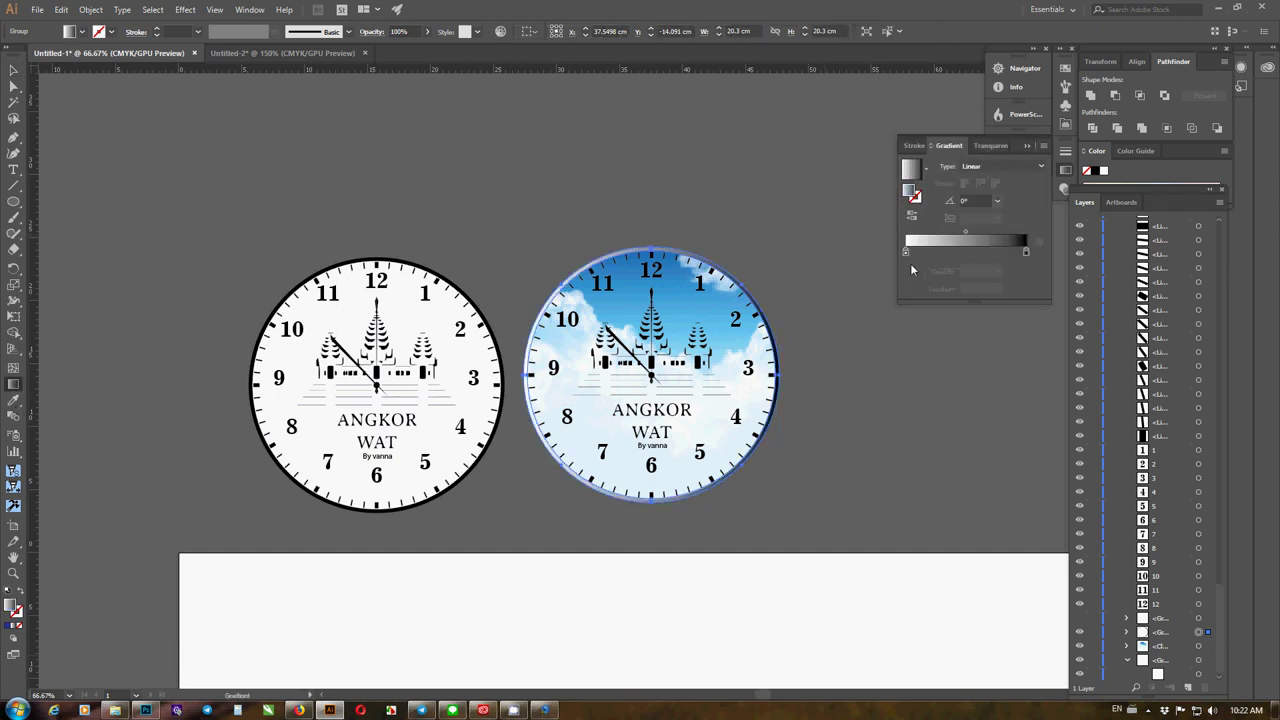
# Set the ring gradient's start colour to CMYK Blue and its end colour to red
pyautogui.doubleClick(906, 253)
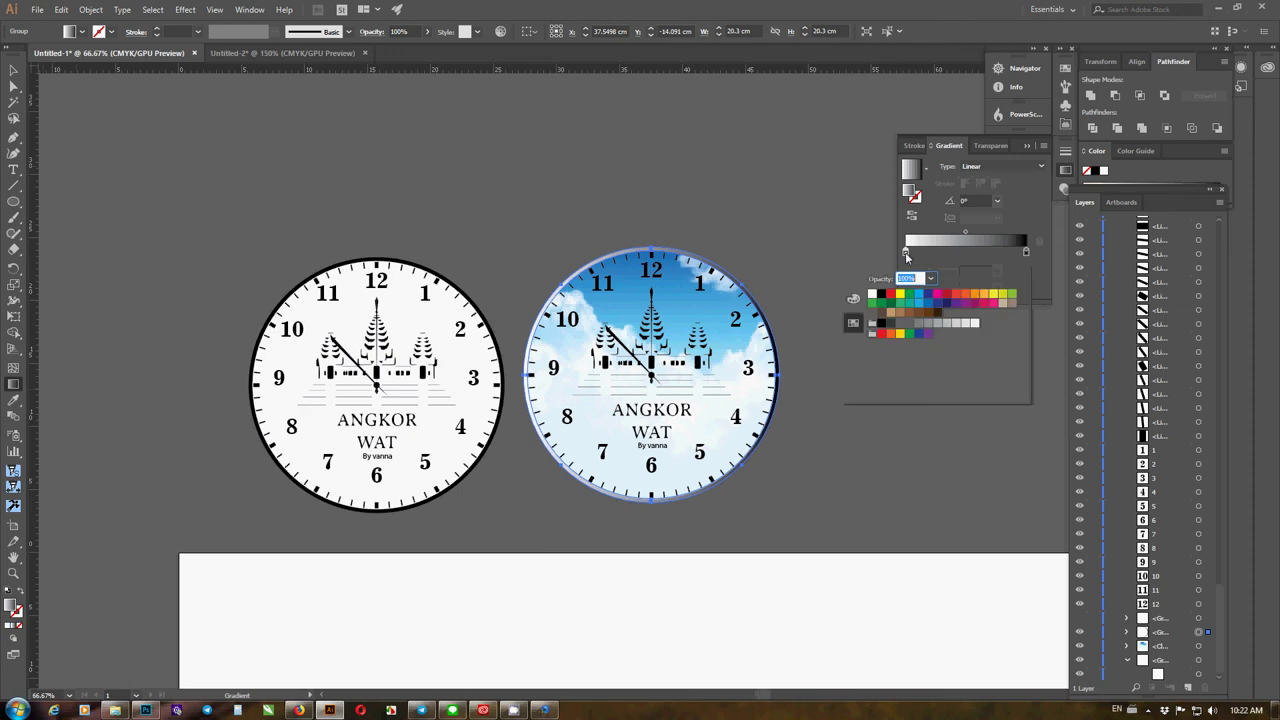
pyautogui.click(929, 299)
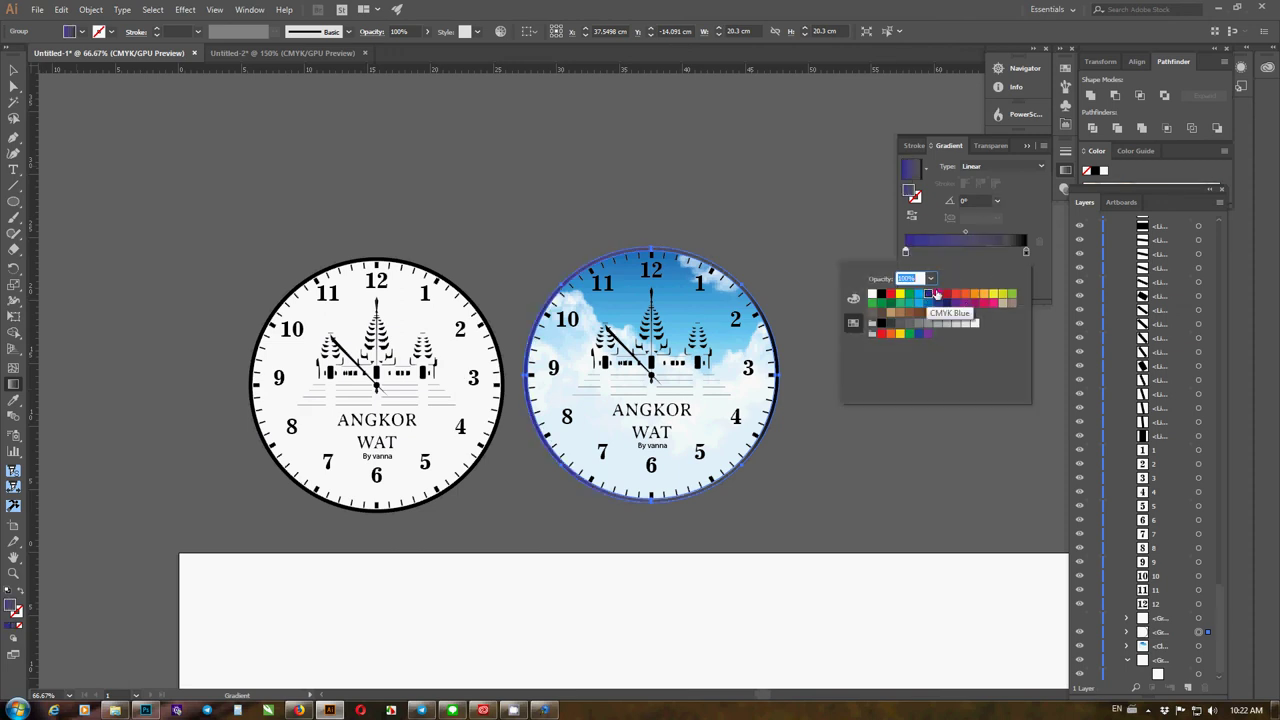
pyautogui.doubleClick(1027, 253)
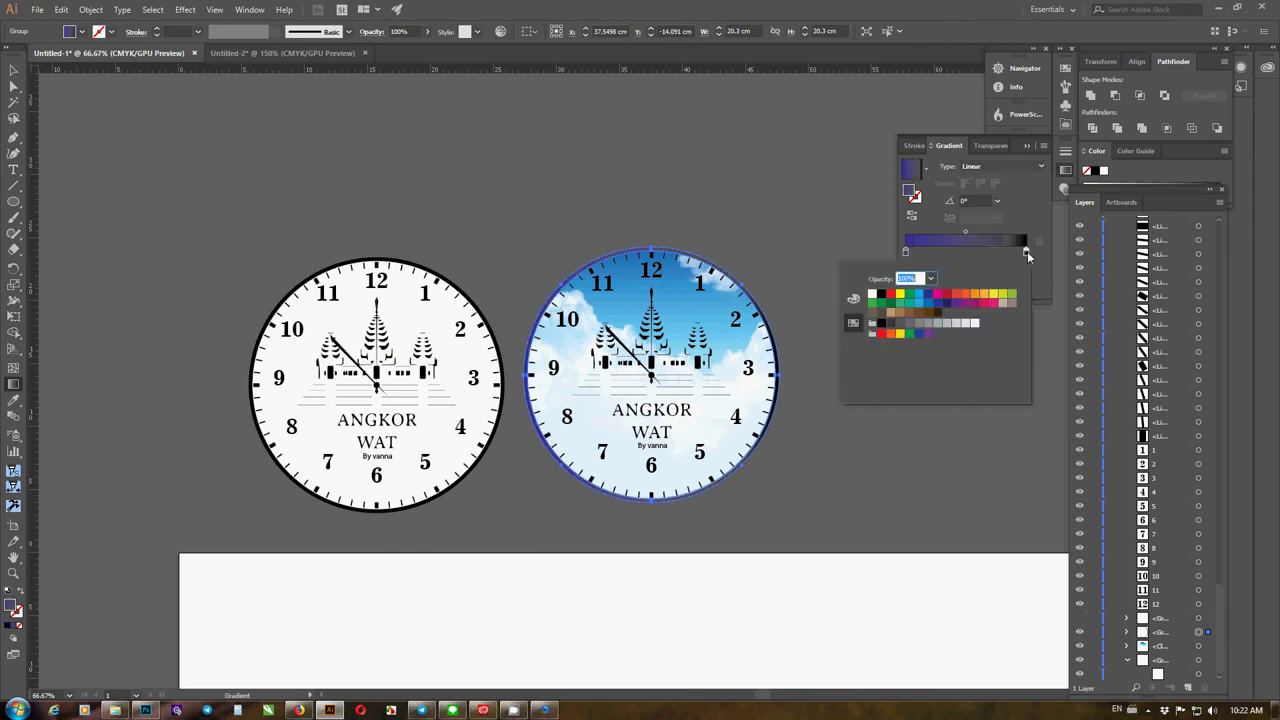
pyautogui.click(947, 295)
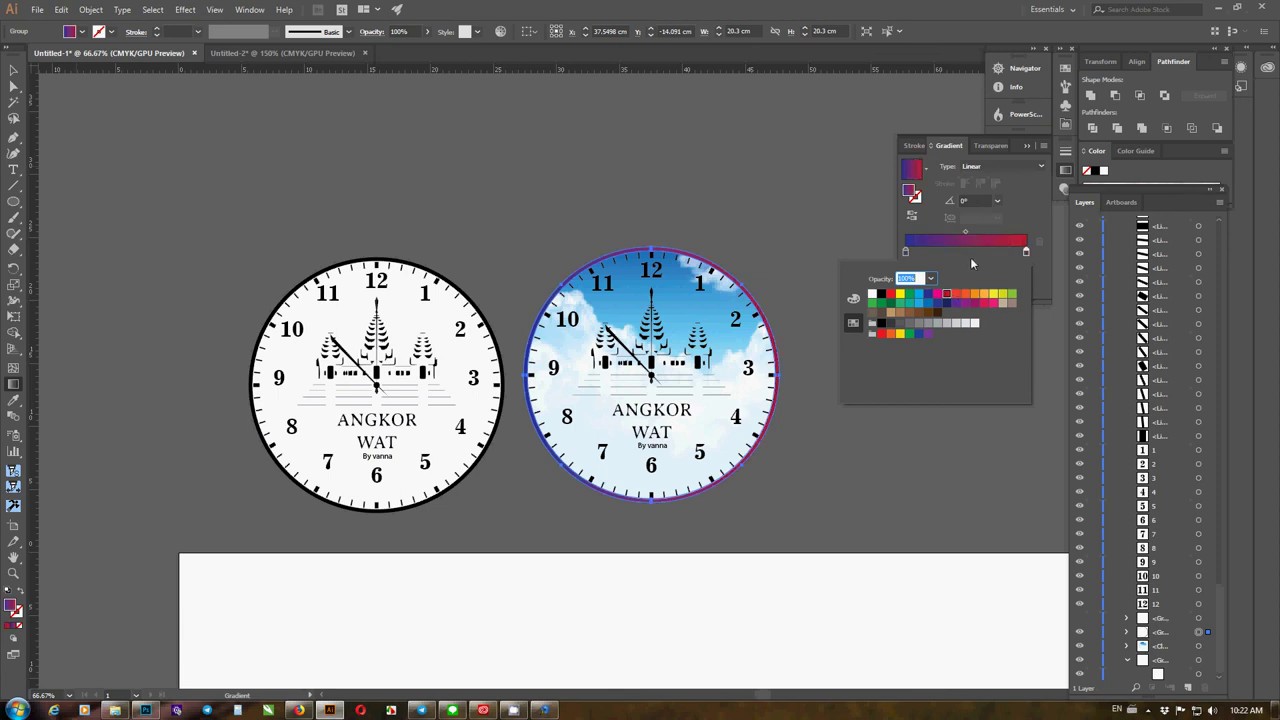
# Add a near-white stop (C=0 M=0 Y=0 K=5) to the ring gradient and move it to location 73.24%
pyautogui.click(969, 252)
pyautogui.doubleClick(969, 252)
pyautogui.click(975, 325)
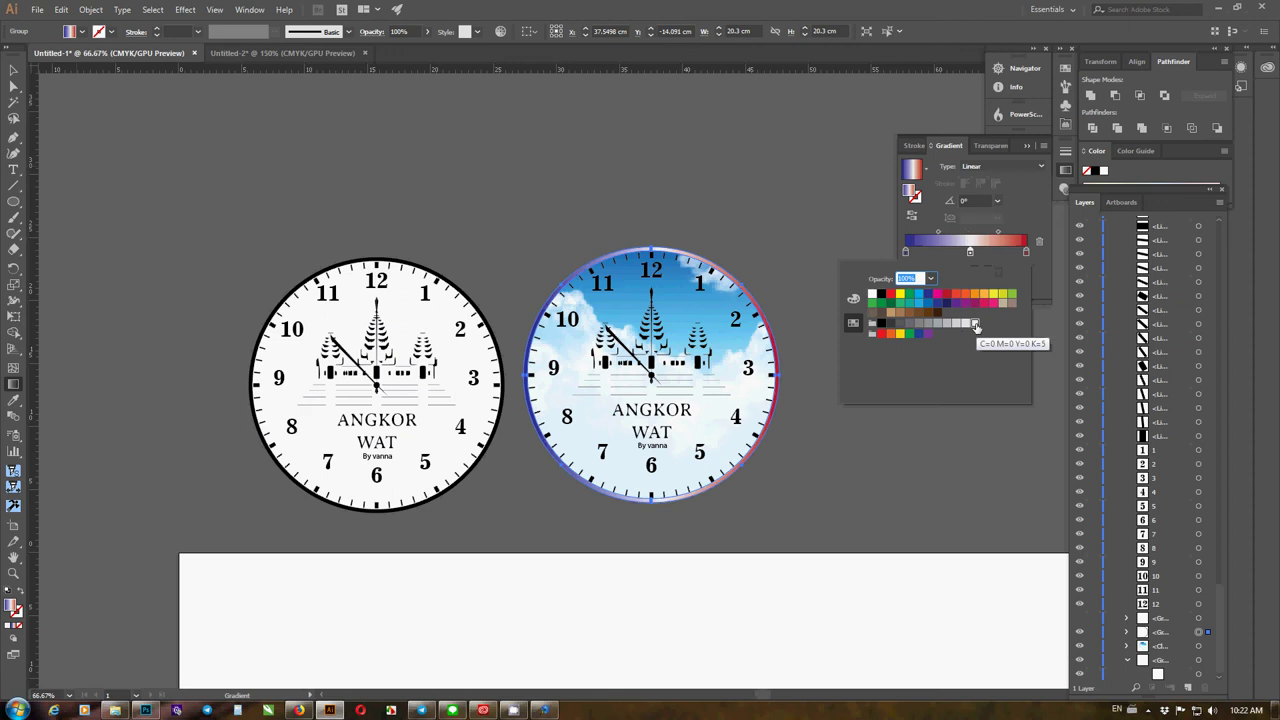
pyautogui.click(969, 253)
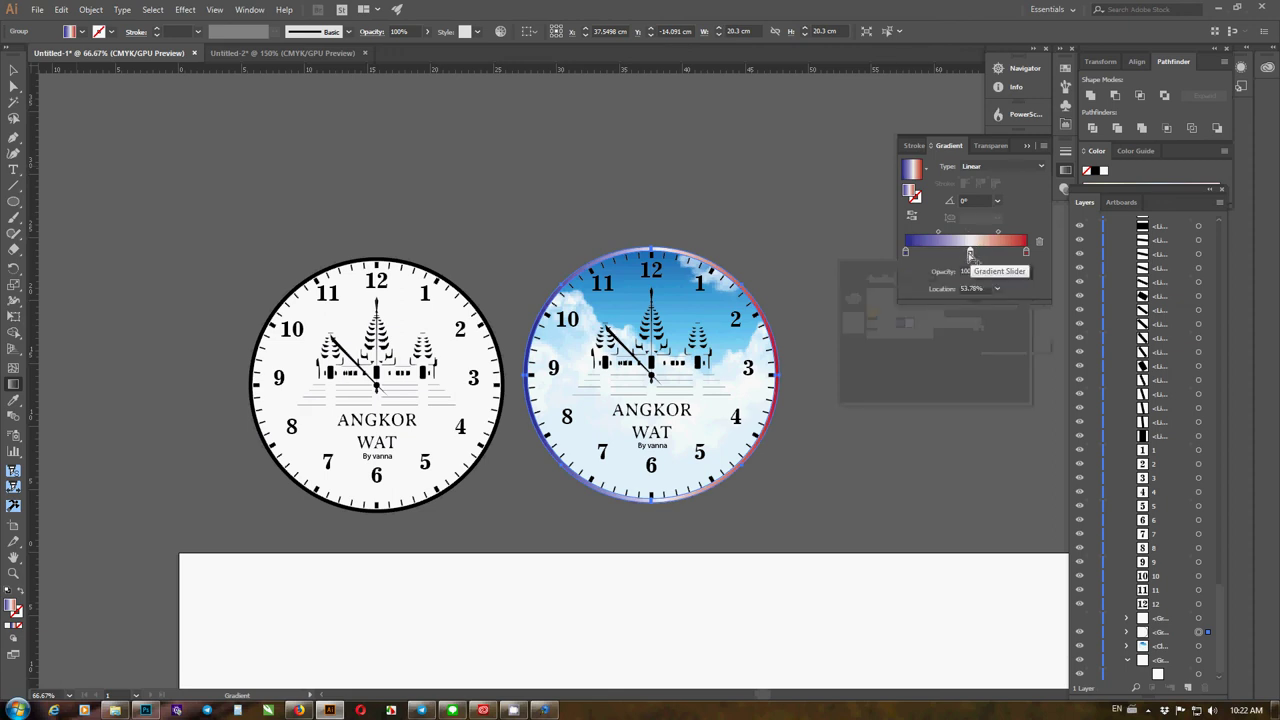
pyautogui.moveTo(970, 256); pyautogui.dragTo(994, 256)
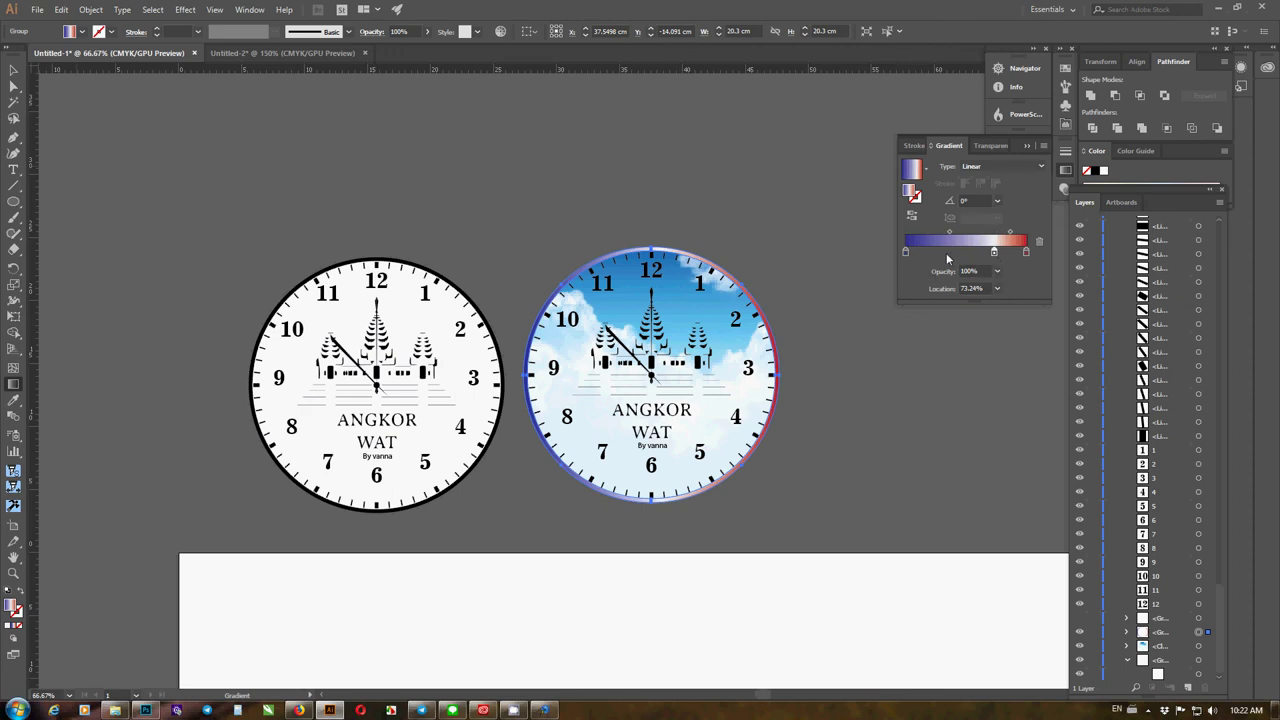
# Add a red stop about a third along the ring gradient and a blue stop (C=100 M=95 Y=5 K=0) near its middle
pyautogui.click(946, 253)
pyautogui.doubleClick(946, 251)
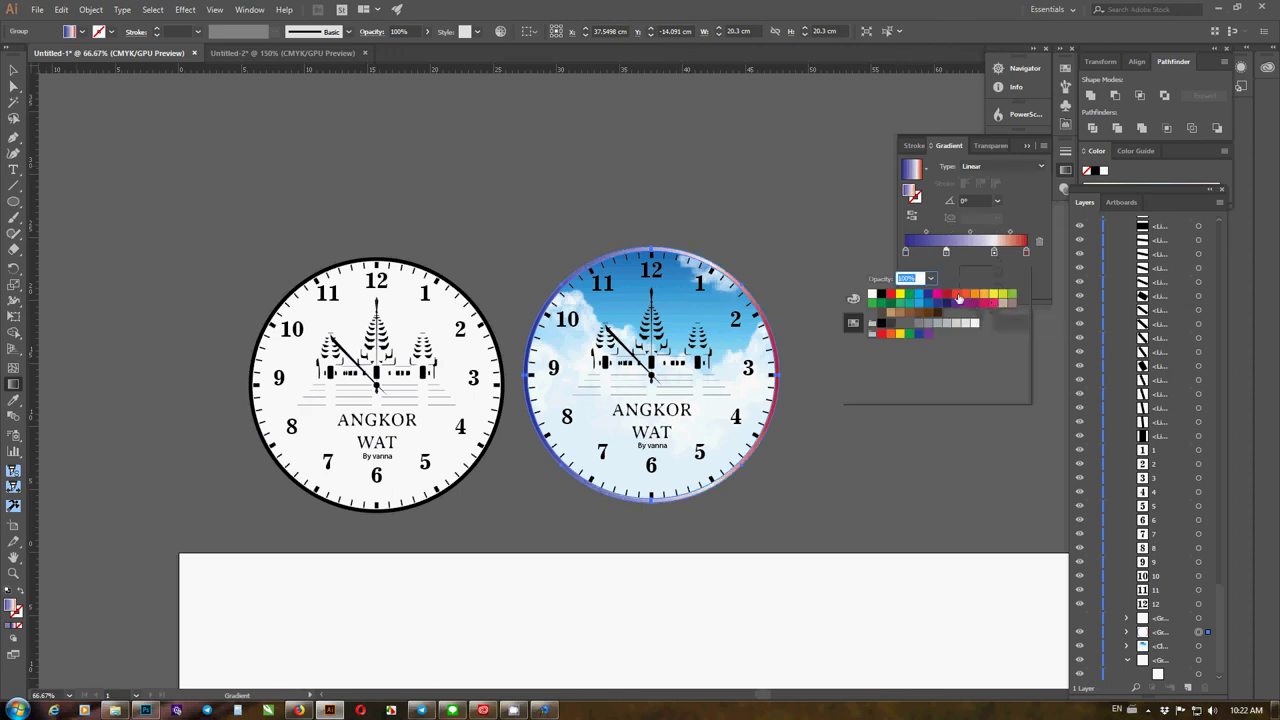
pyautogui.click(948, 295)
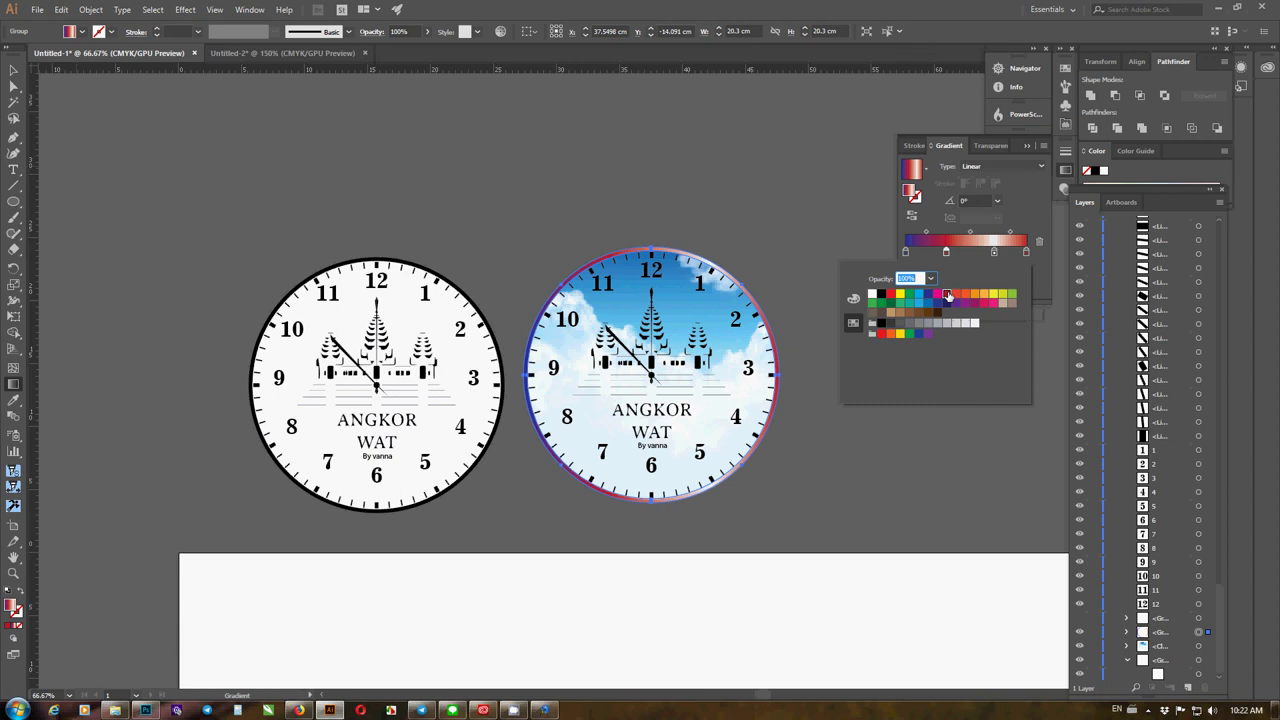
pyautogui.click(968, 253)
pyautogui.doubleClick(969, 252)
pyautogui.click(938, 303)
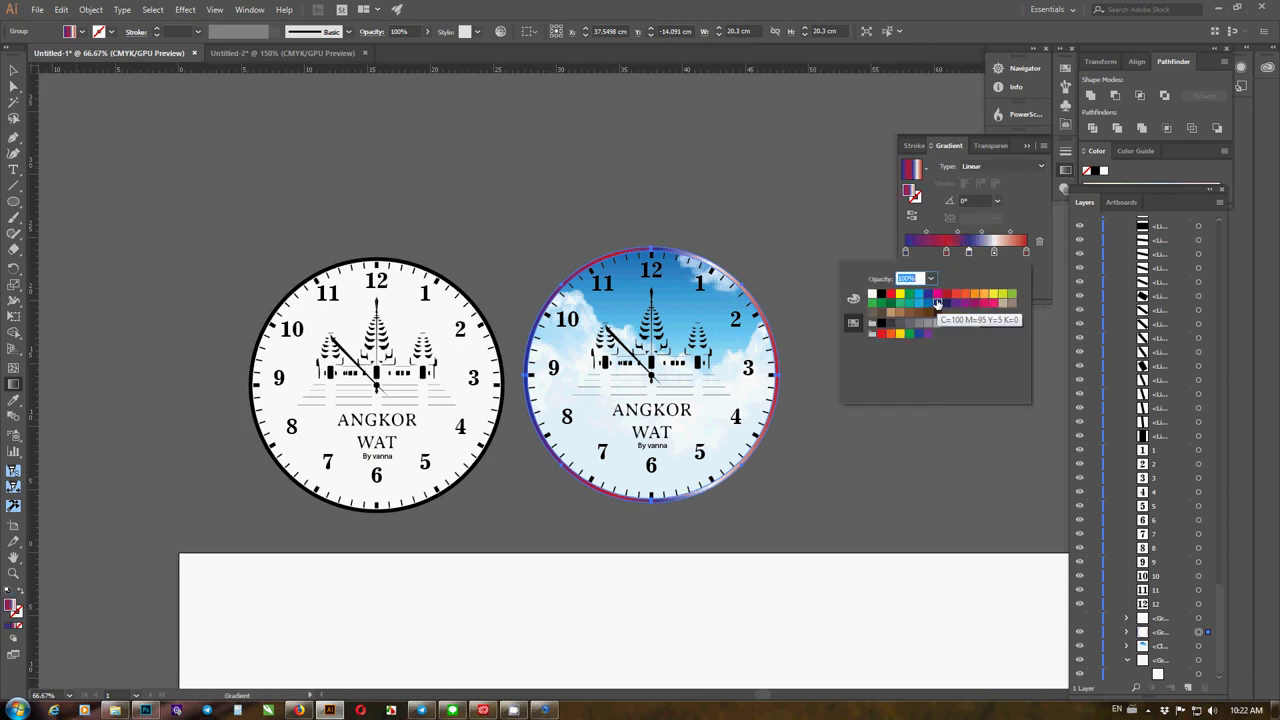
# Redistribute the ring gradient's colour stops, placing the first blue stop at 9.19%, and deselect the ring
pyautogui.click(971, 253)
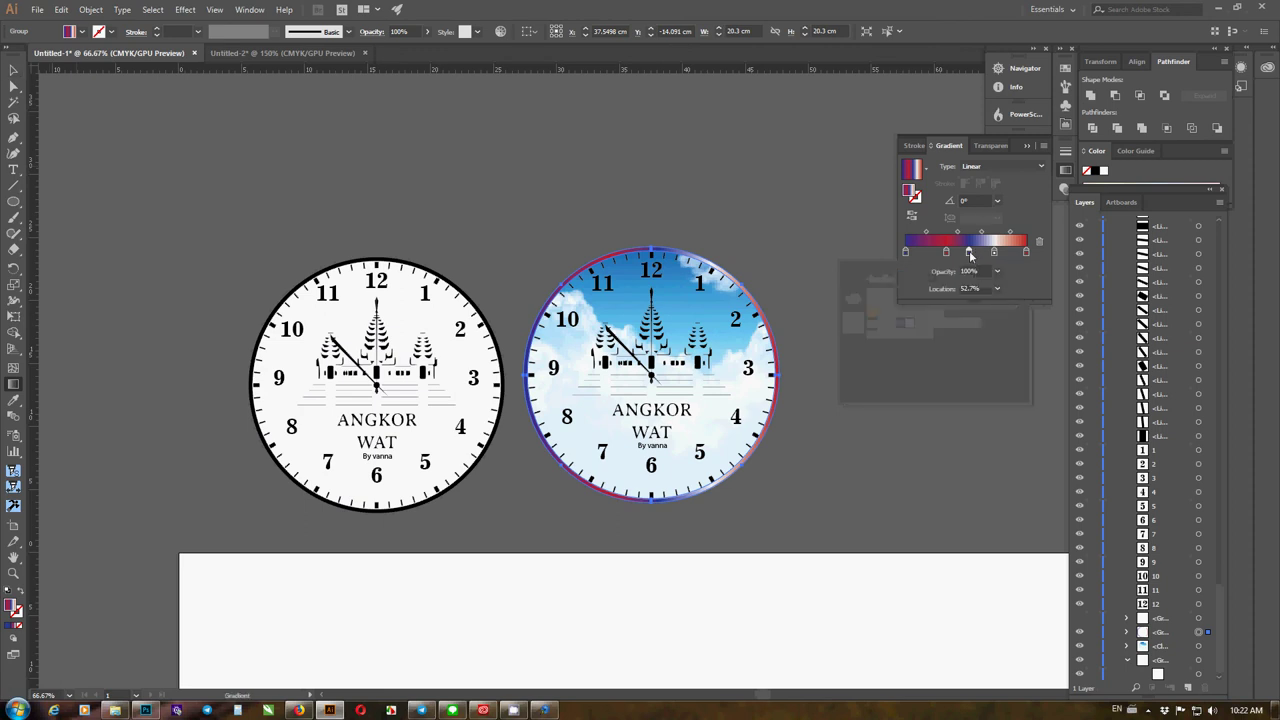
pyautogui.moveTo(971, 253); pyautogui.dragTo(919, 254)
pyautogui.click(995, 253)
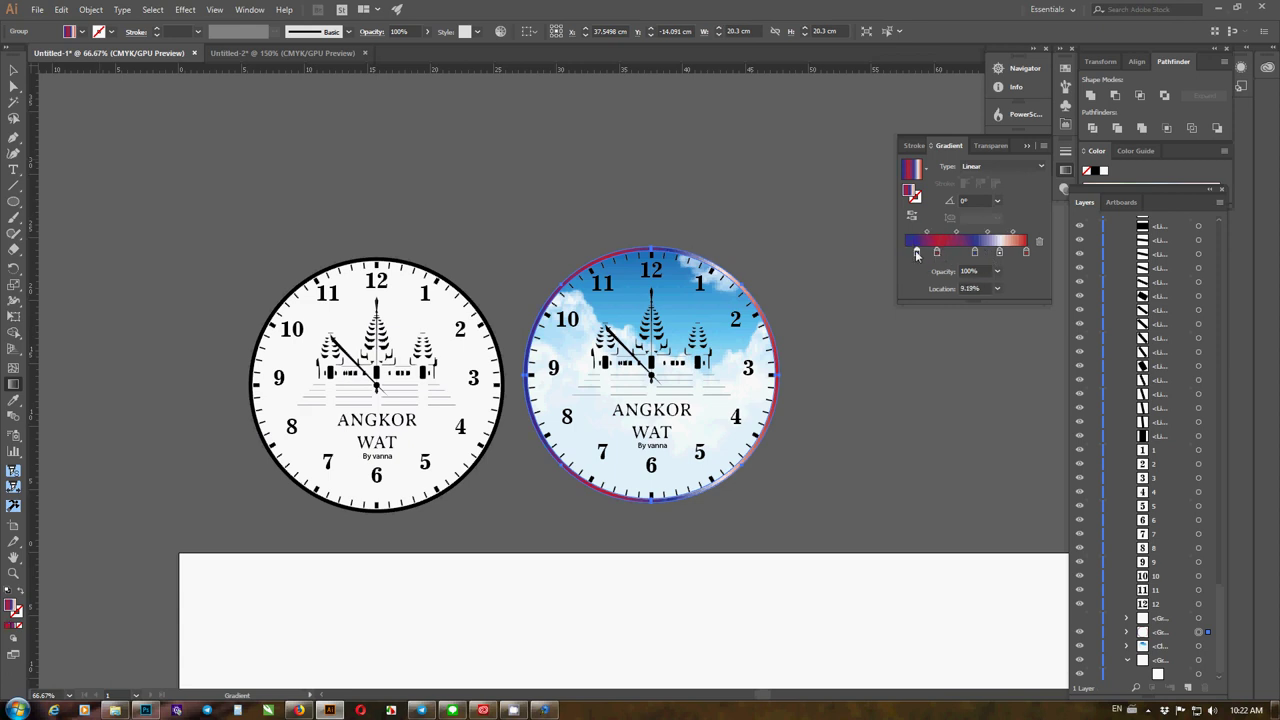
pyautogui.click(13, 73)
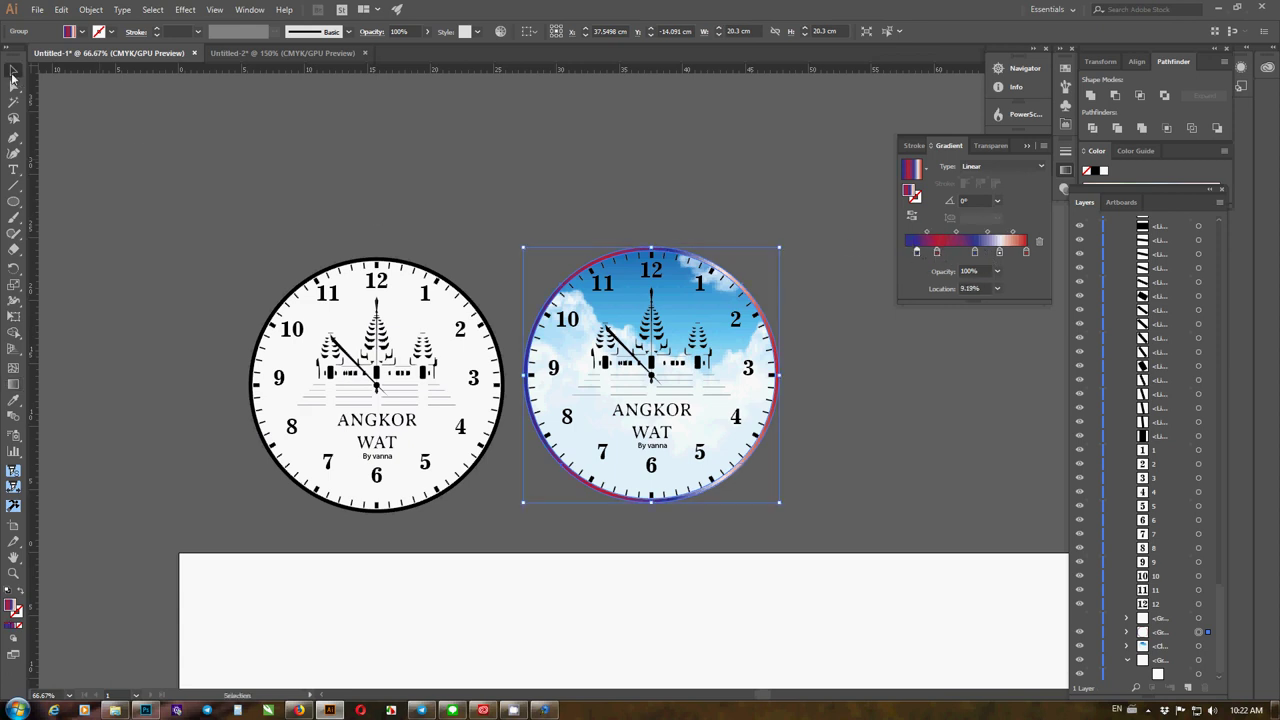
pyautogui.click(461, 174)
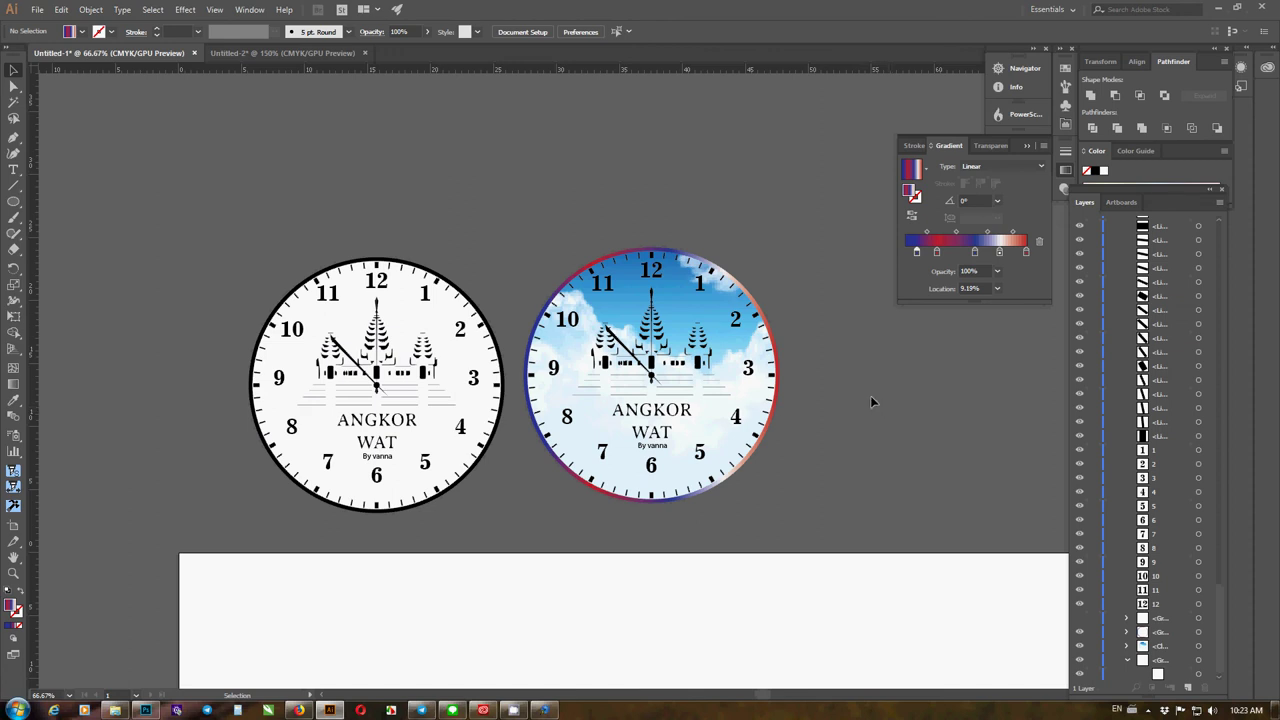
pyautogui.click(544, 710)
pyautogui.click(818, 443)
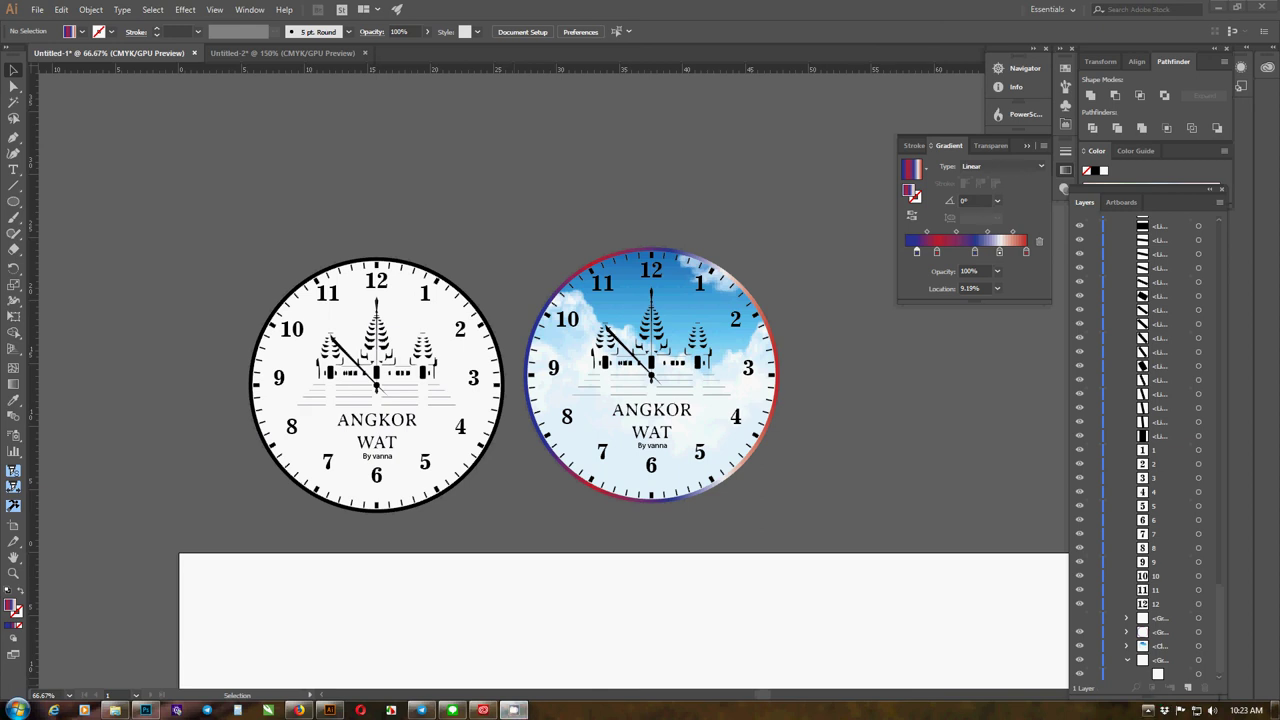
pyautogui.click(1148, 698)
pyautogui.click(1178, 623)
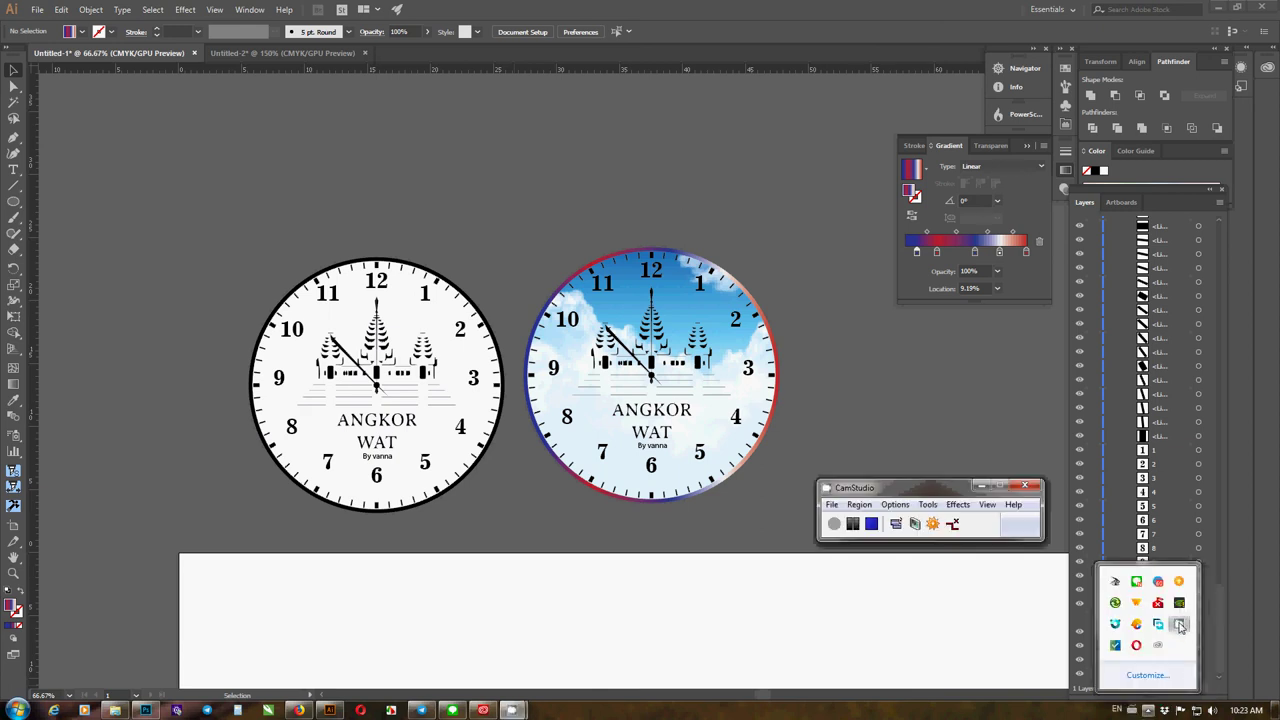